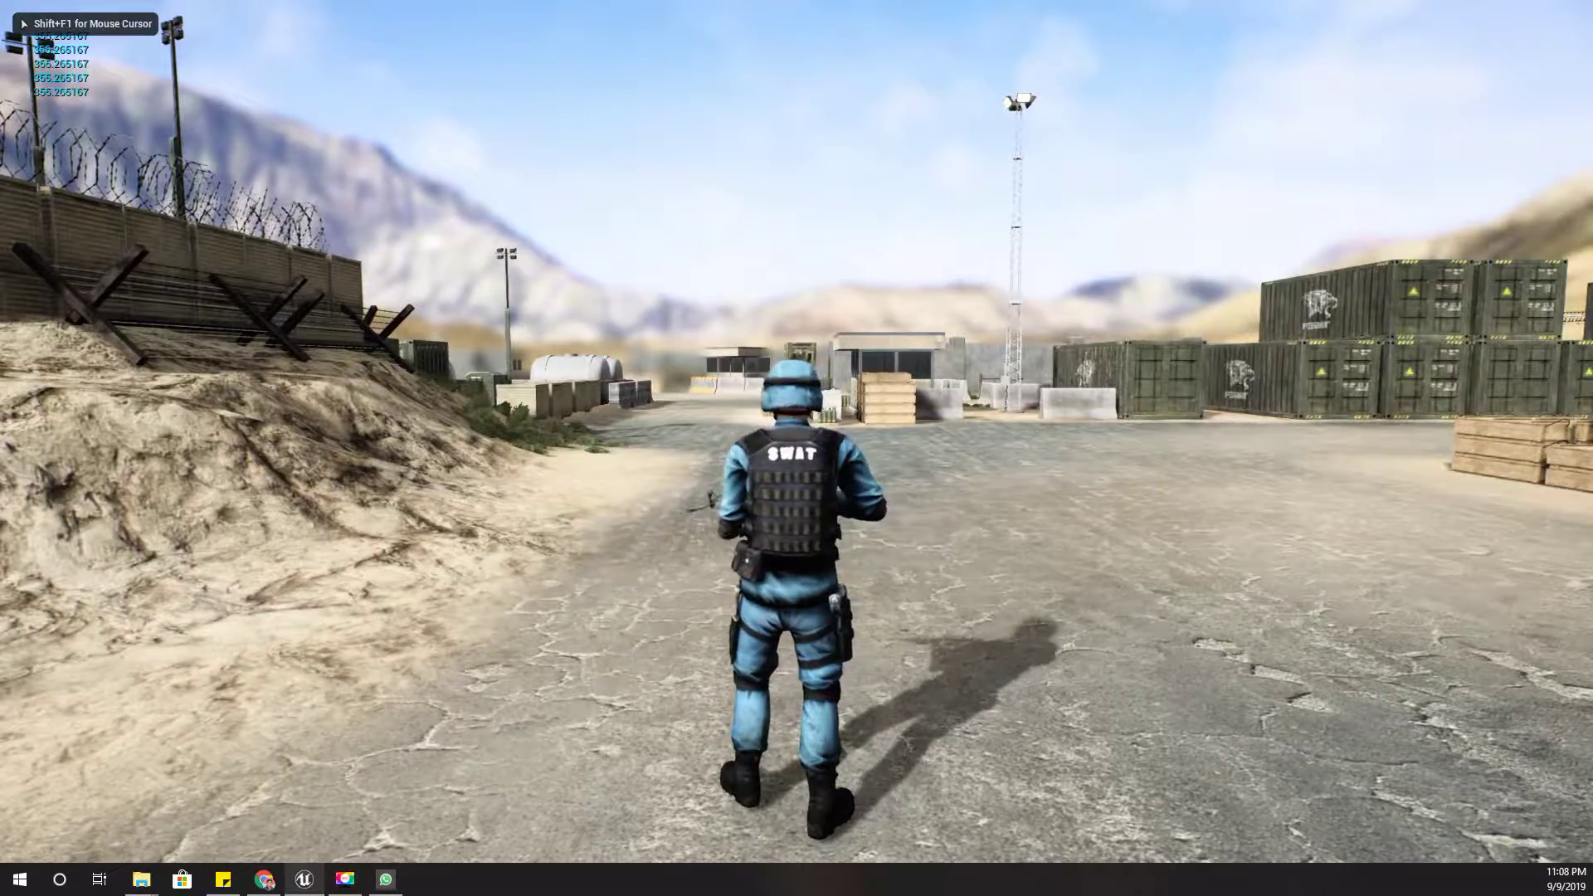
Walk and then run the soldier forward across the compound yard in the play-test.
{"action": "key", "text": "w"}
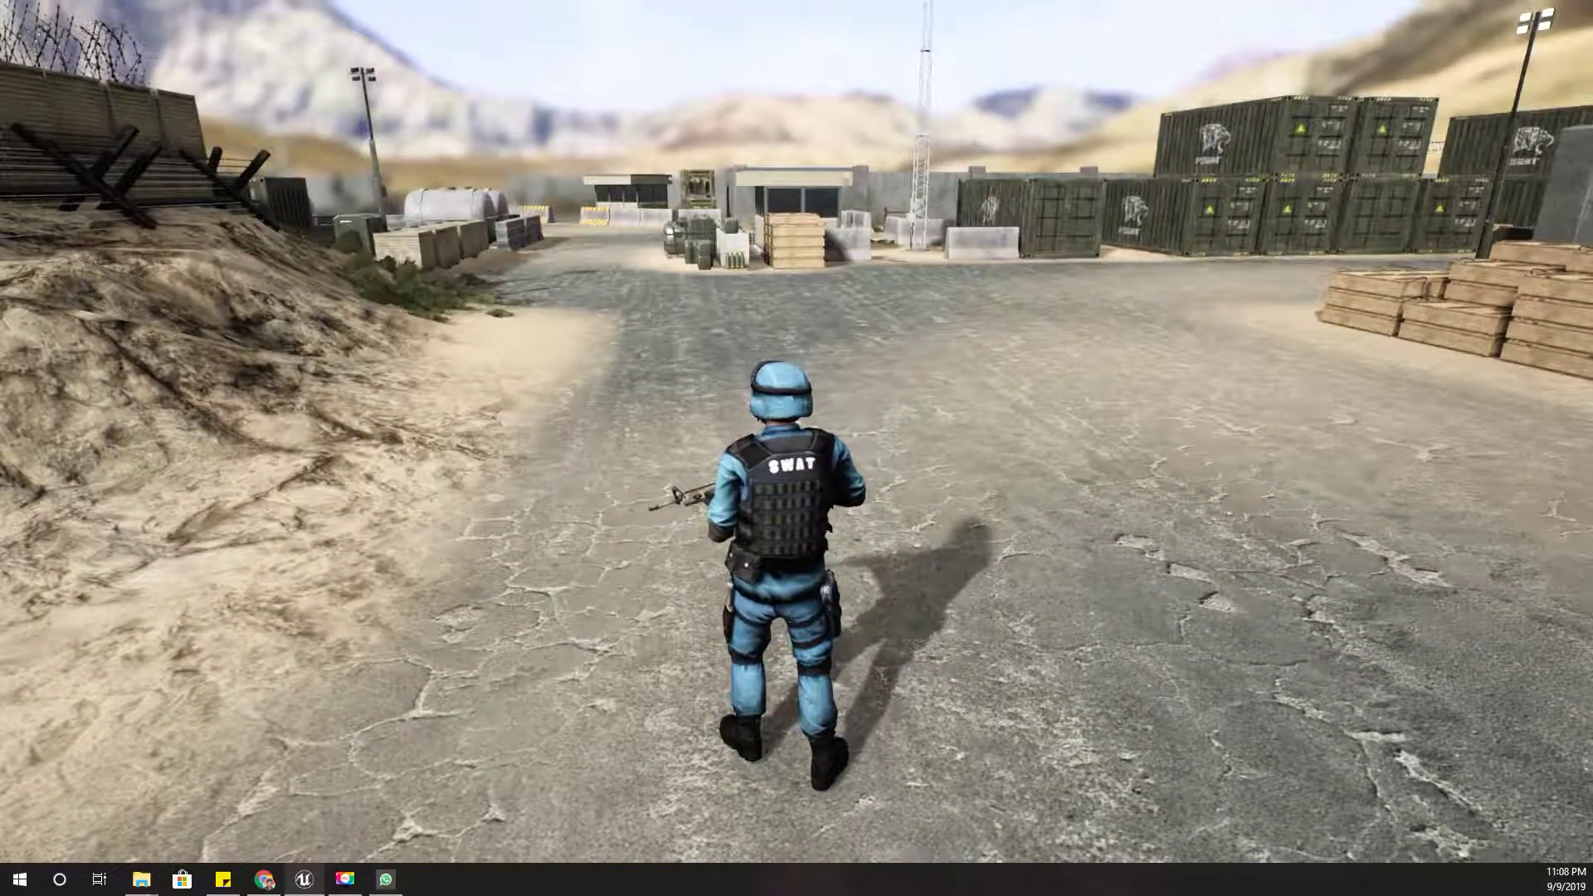
{"action": "key", "text": "w"}
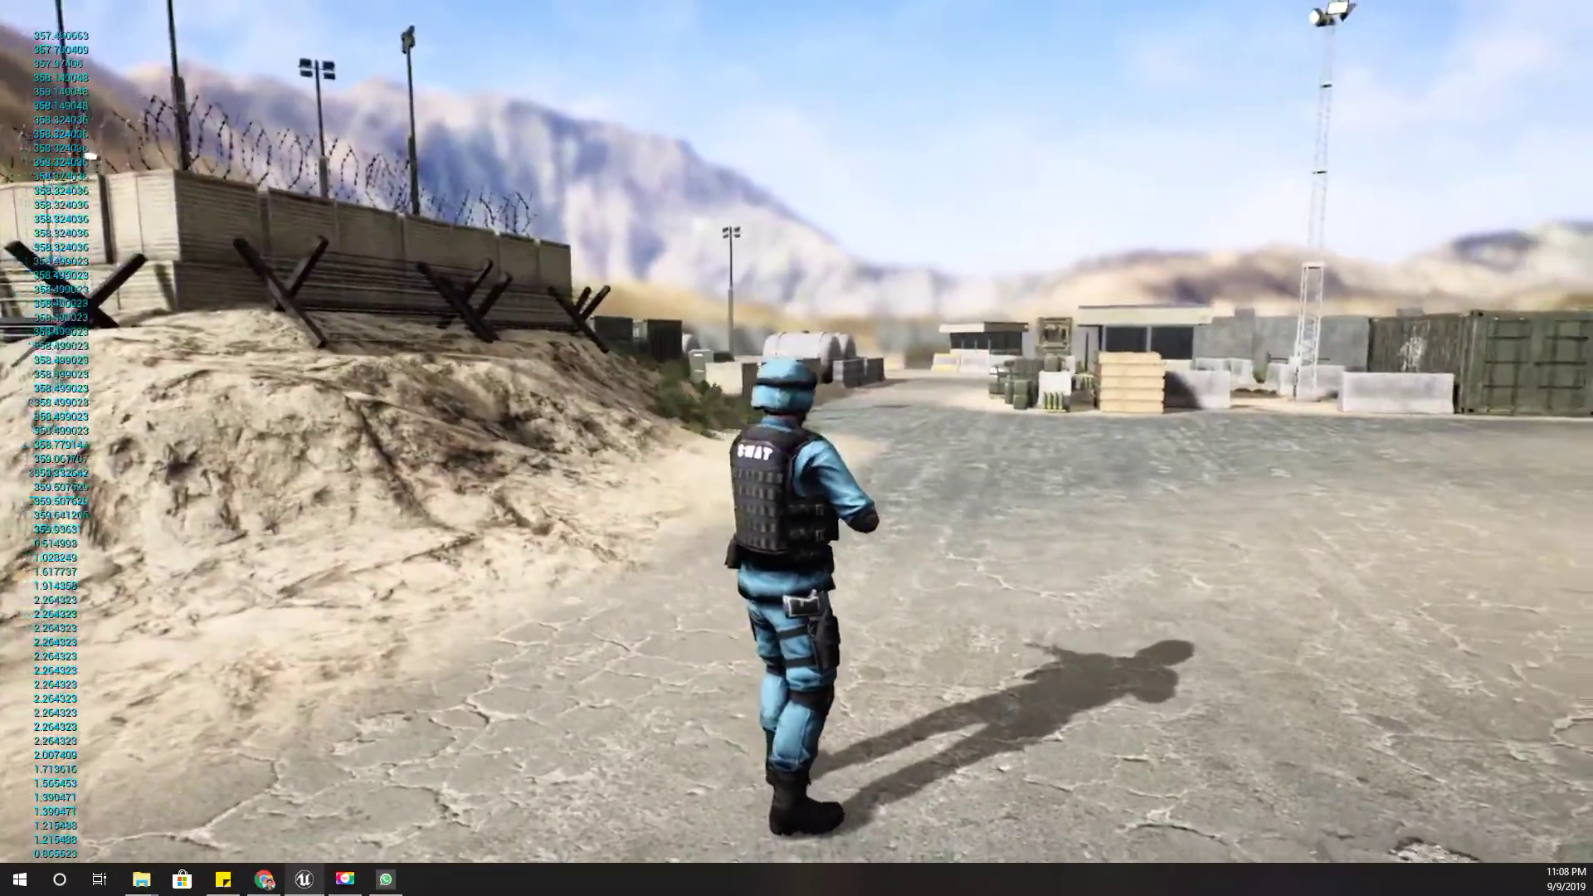
End the play session, then scroll the Patreon patrons list to its second page.
{"action": "key", "text": "Escape"}
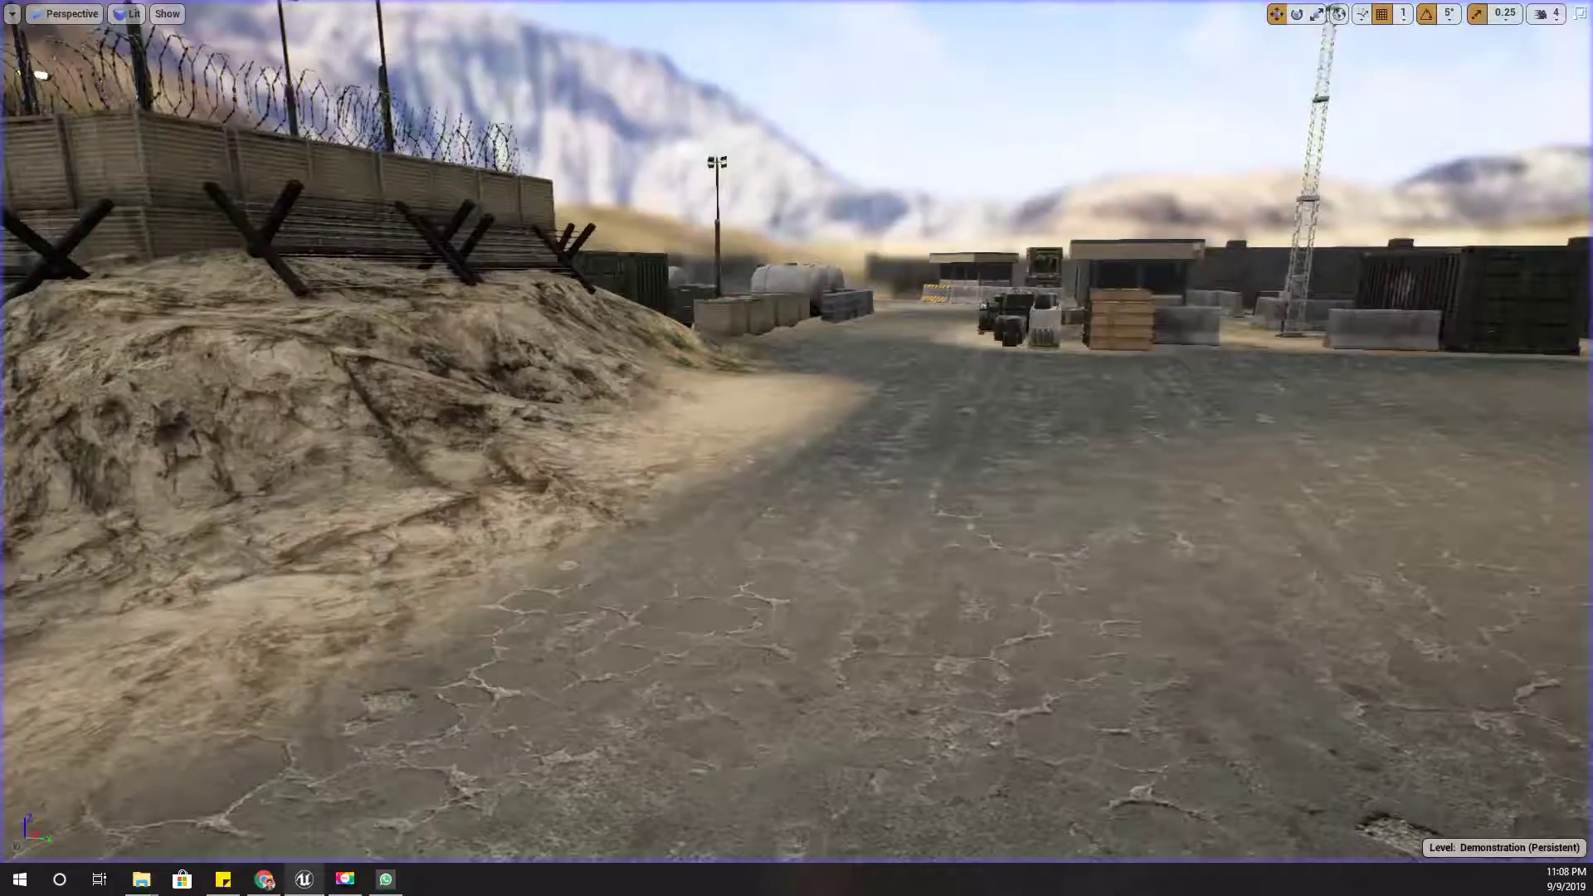
{"action": "scroll", "coordinate": [1255, 321], "scroll_direction": "down", "scroll_amount": 1}
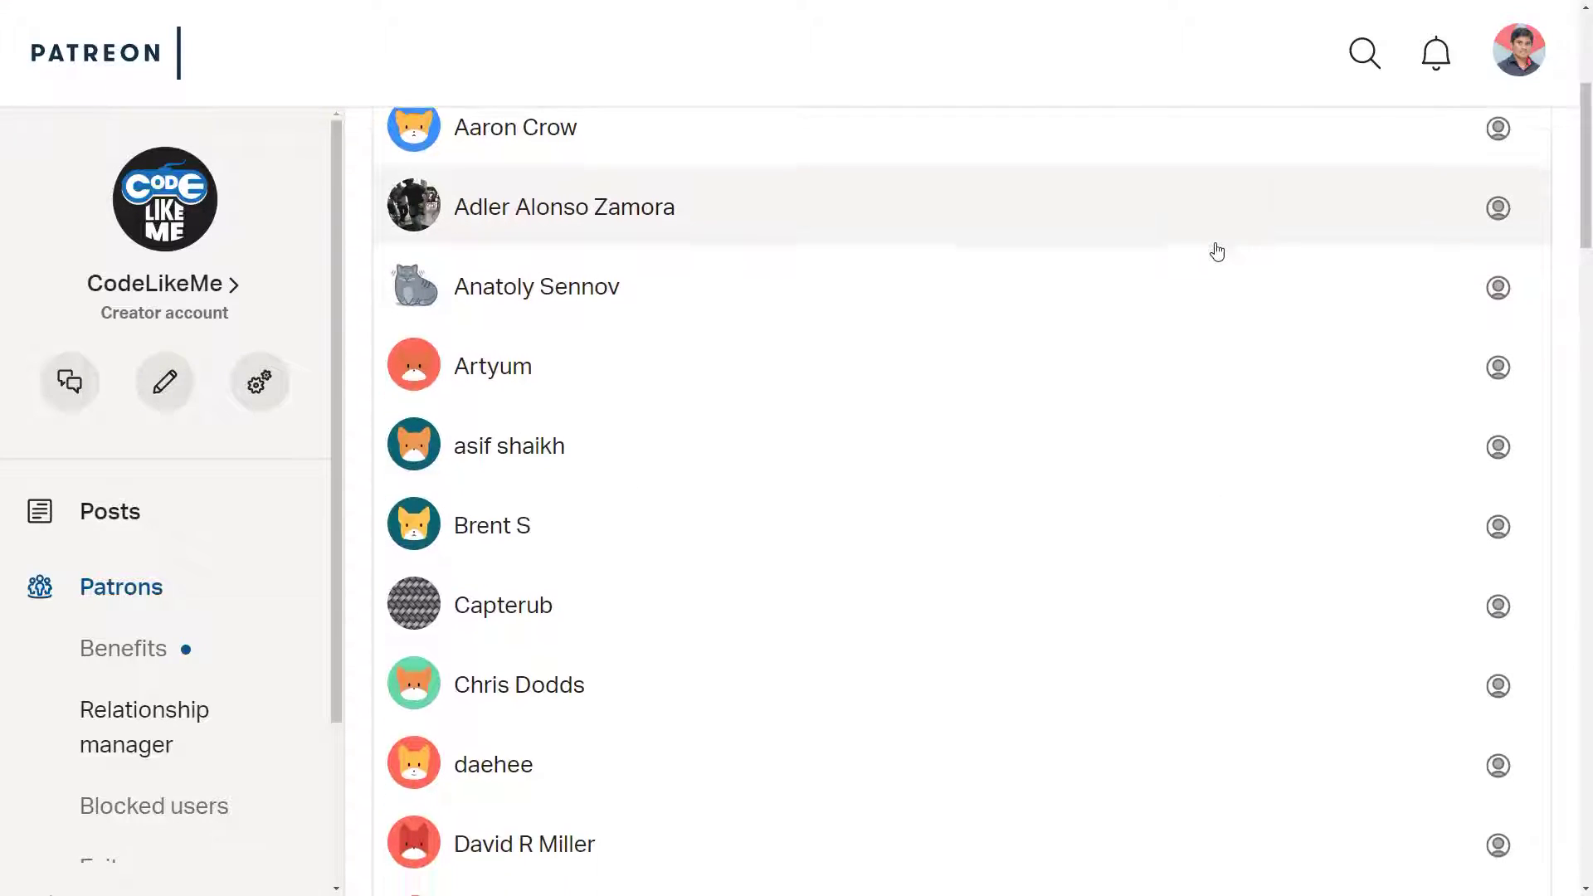
{"action": "scroll", "coordinate": [1217, 249], "scroll_direction": "down", "scroll_amount": 3}
{"action": "scroll", "coordinate": [1216, 251], "scroll_direction": "down", "scroll_amount": 3}
{"action": "scroll", "coordinate": [1231, 256], "scroll_direction": "down", "scroll_amount": 5}
{"action": "scroll", "coordinate": [1234, 260], "scroll_direction": "down", "scroll_amount": 3}
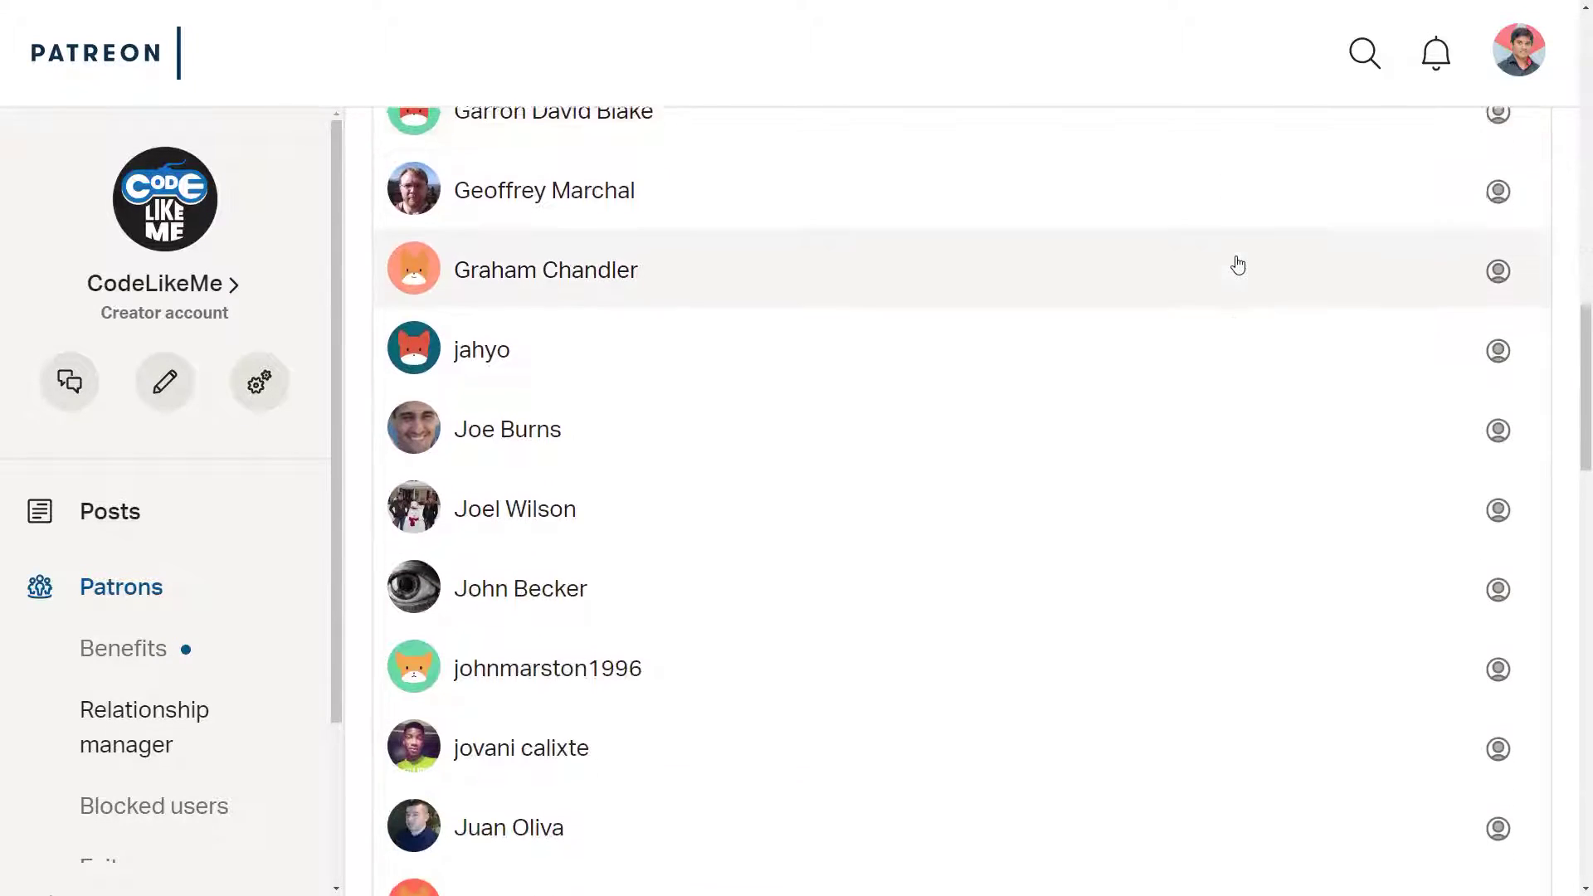
{"action": "scroll", "coordinate": [1236, 264], "scroll_direction": "down", "scroll_amount": 5}
{"action": "scroll", "coordinate": [1236, 273], "scroll_direction": "down", "scroll_amount": 6}
{"action": "scroll", "coordinate": [1237, 278], "scroll_direction": "down", "scroll_amount": 5}
{"action": "scroll", "coordinate": [1240, 290], "scroll_direction": "down", "scroll_amount": 9}
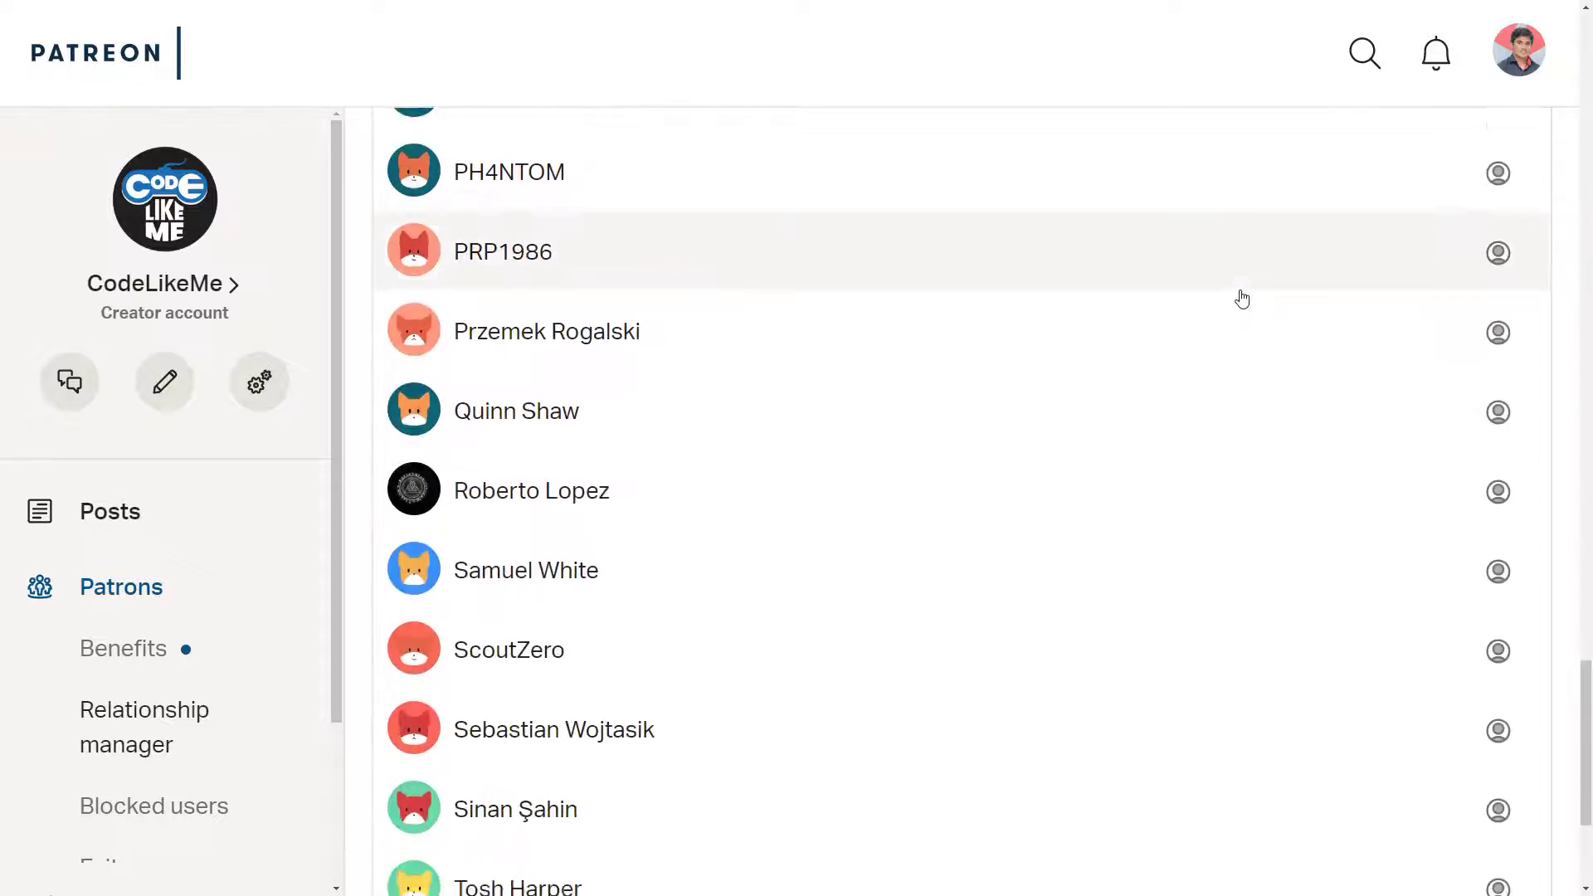
{"action": "scroll", "coordinate": [1243, 303], "scroll_direction": "down", "scroll_amount": 3}
{"action": "left_click", "coordinate": [998, 774]}
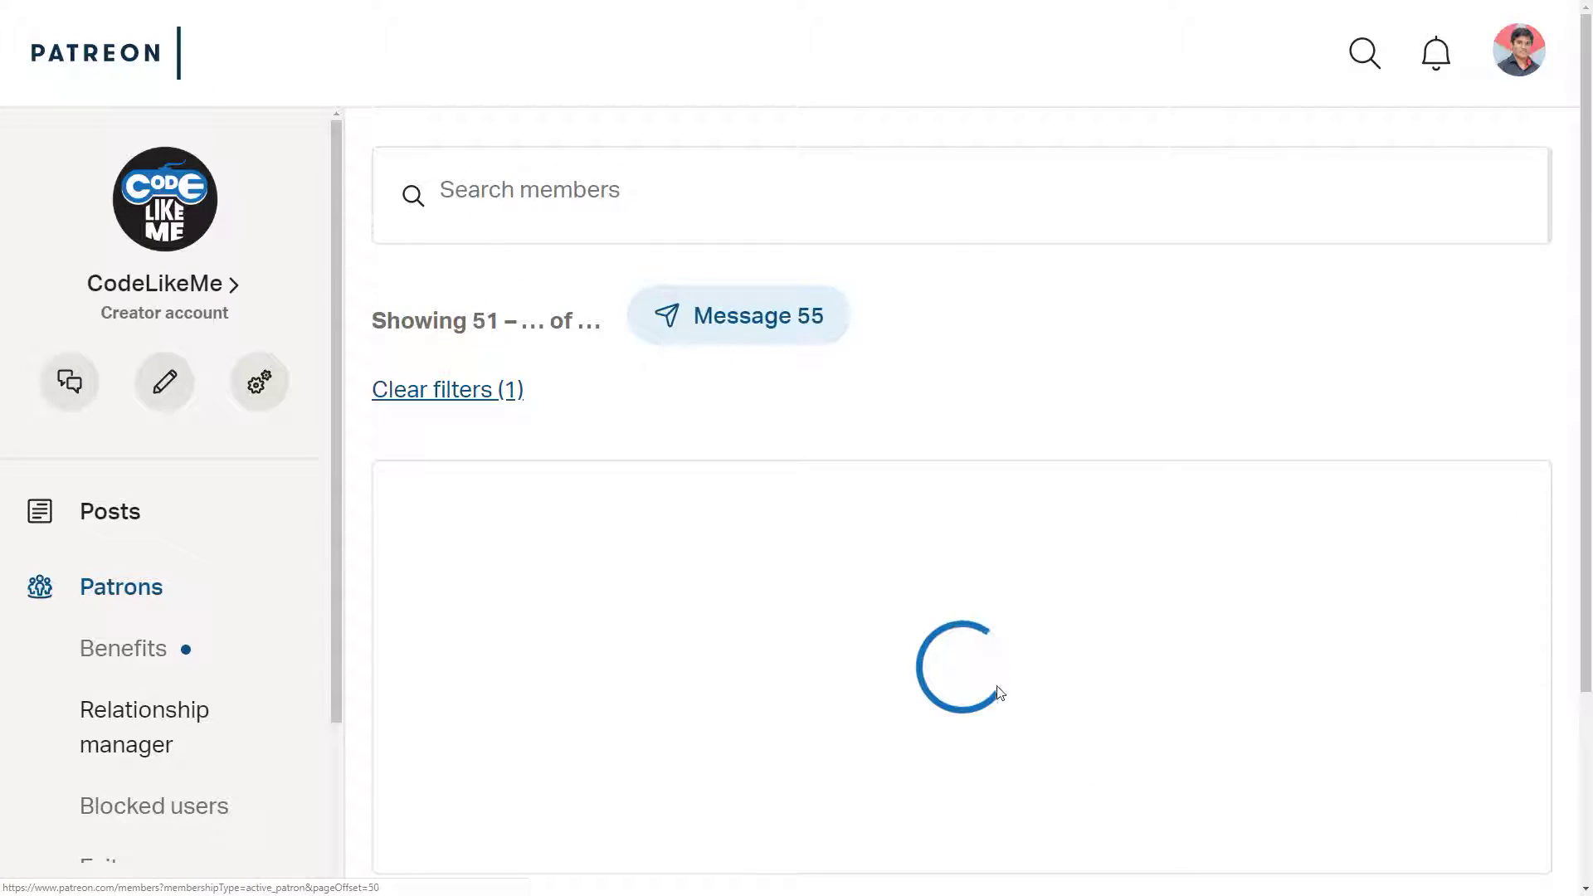
{"action": "scroll", "coordinate": [994, 580], "scroll_direction": "down", "scroll_amount": 3}
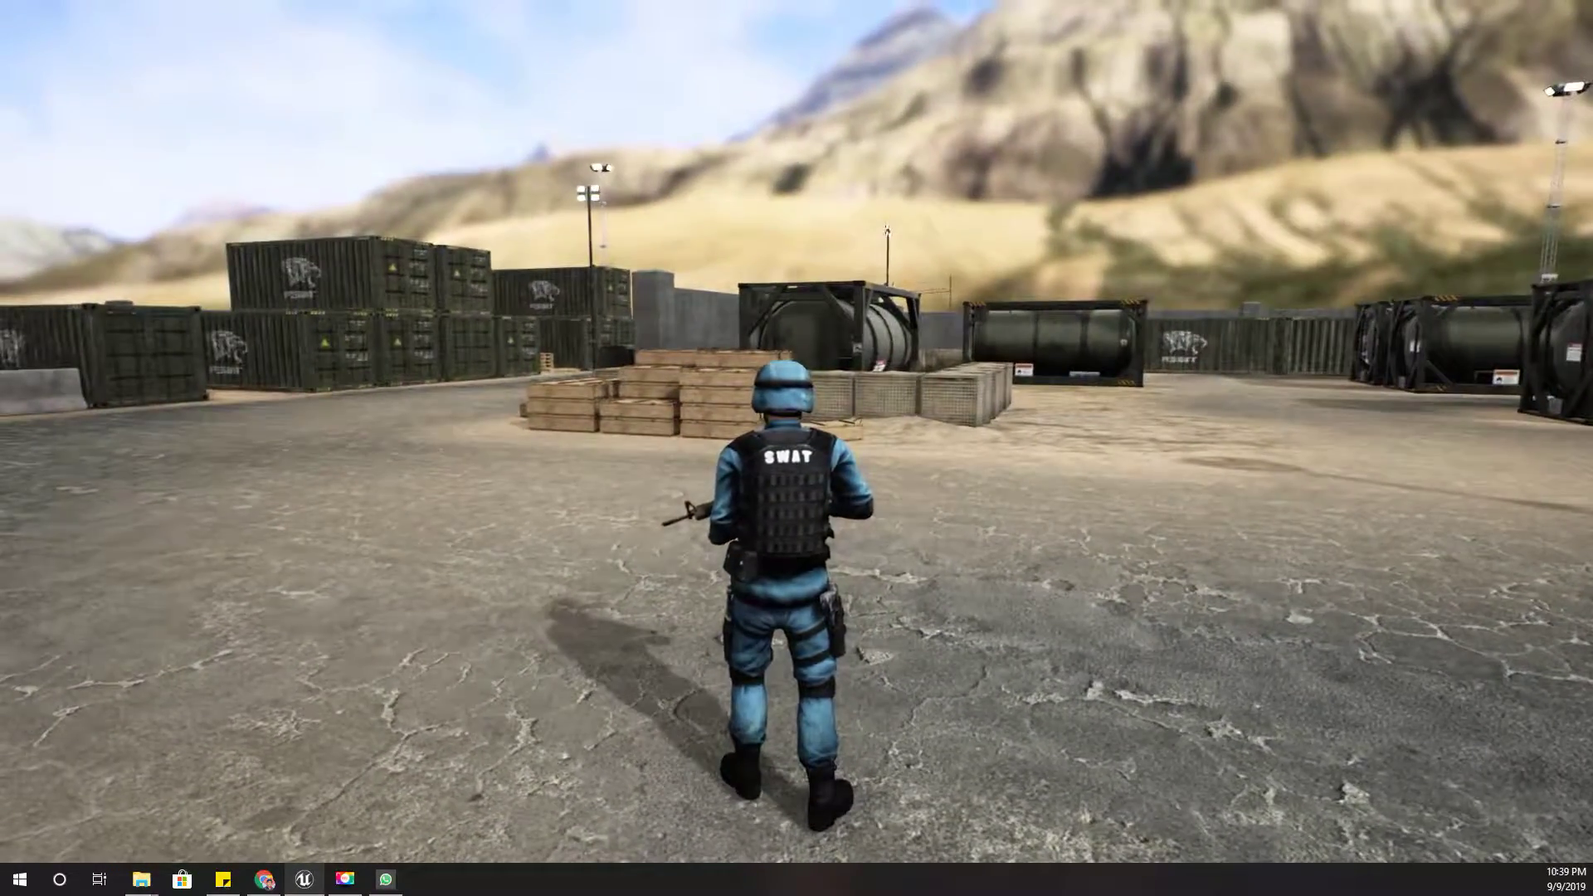
Stop playing, exit immersive mode with F11, and close the Soldier_Skeleton editor.
{"action": "key", "text": "Escape"}
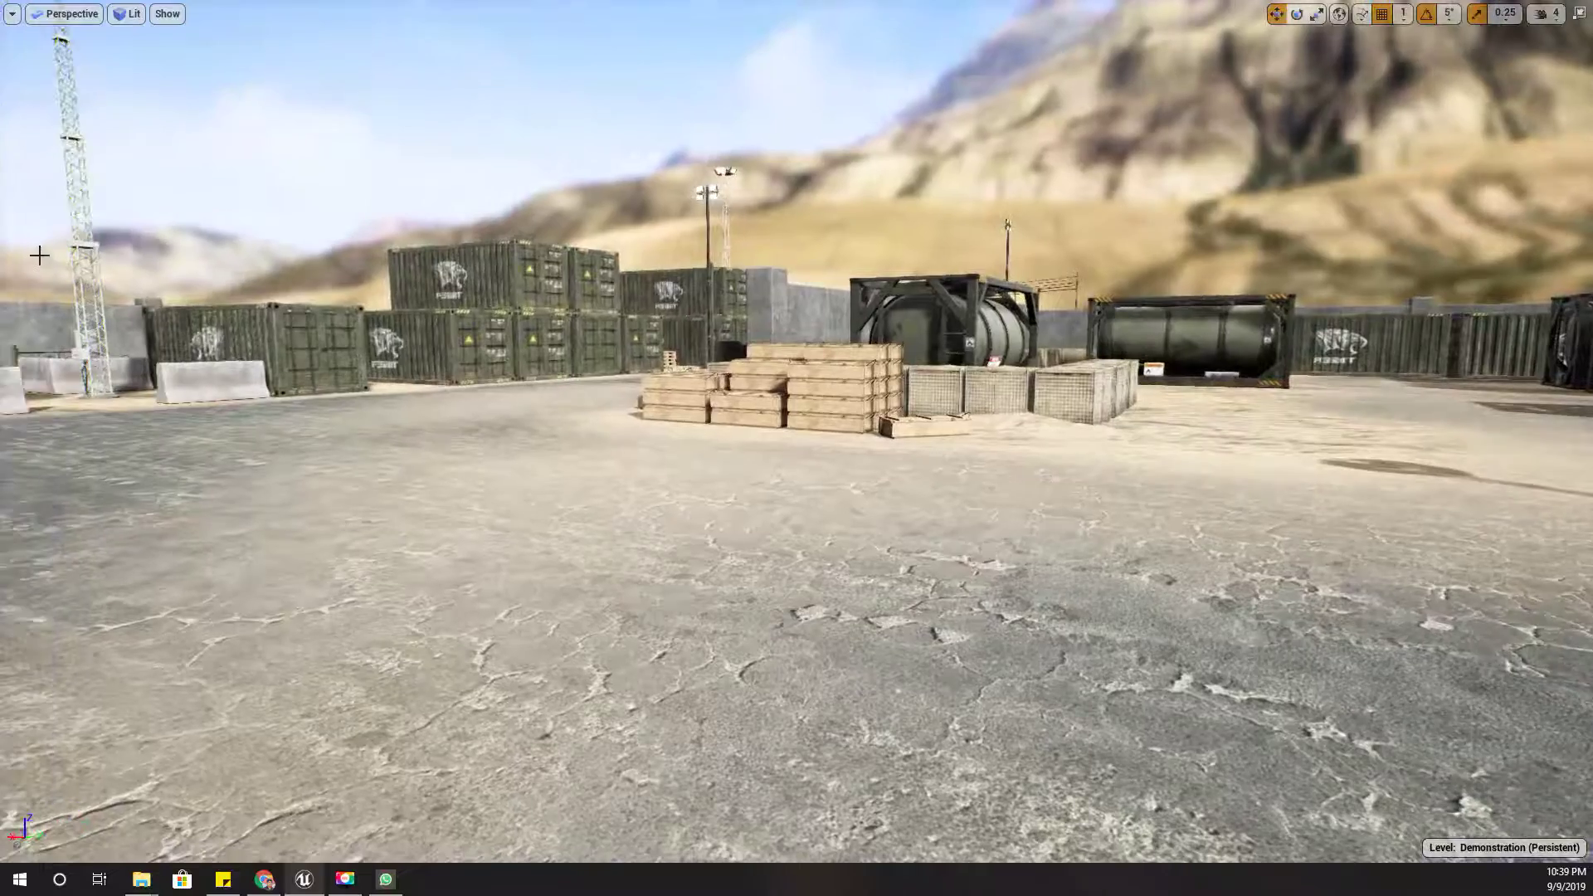
{"action": "key", "text": "F11"}
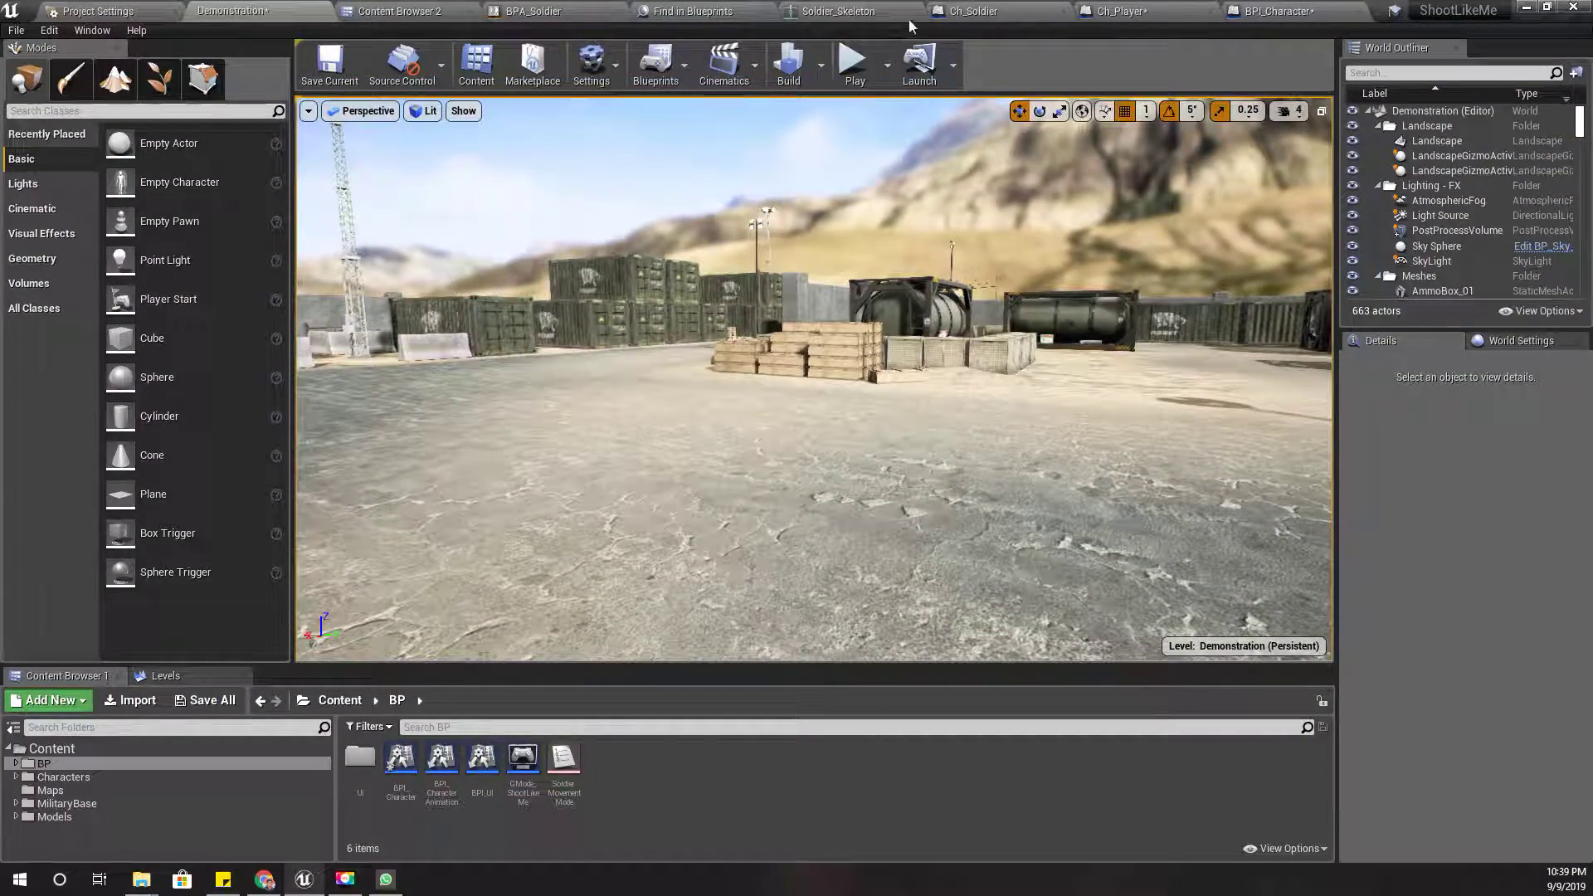
{"action": "left_click", "coordinate": [914, 10]}
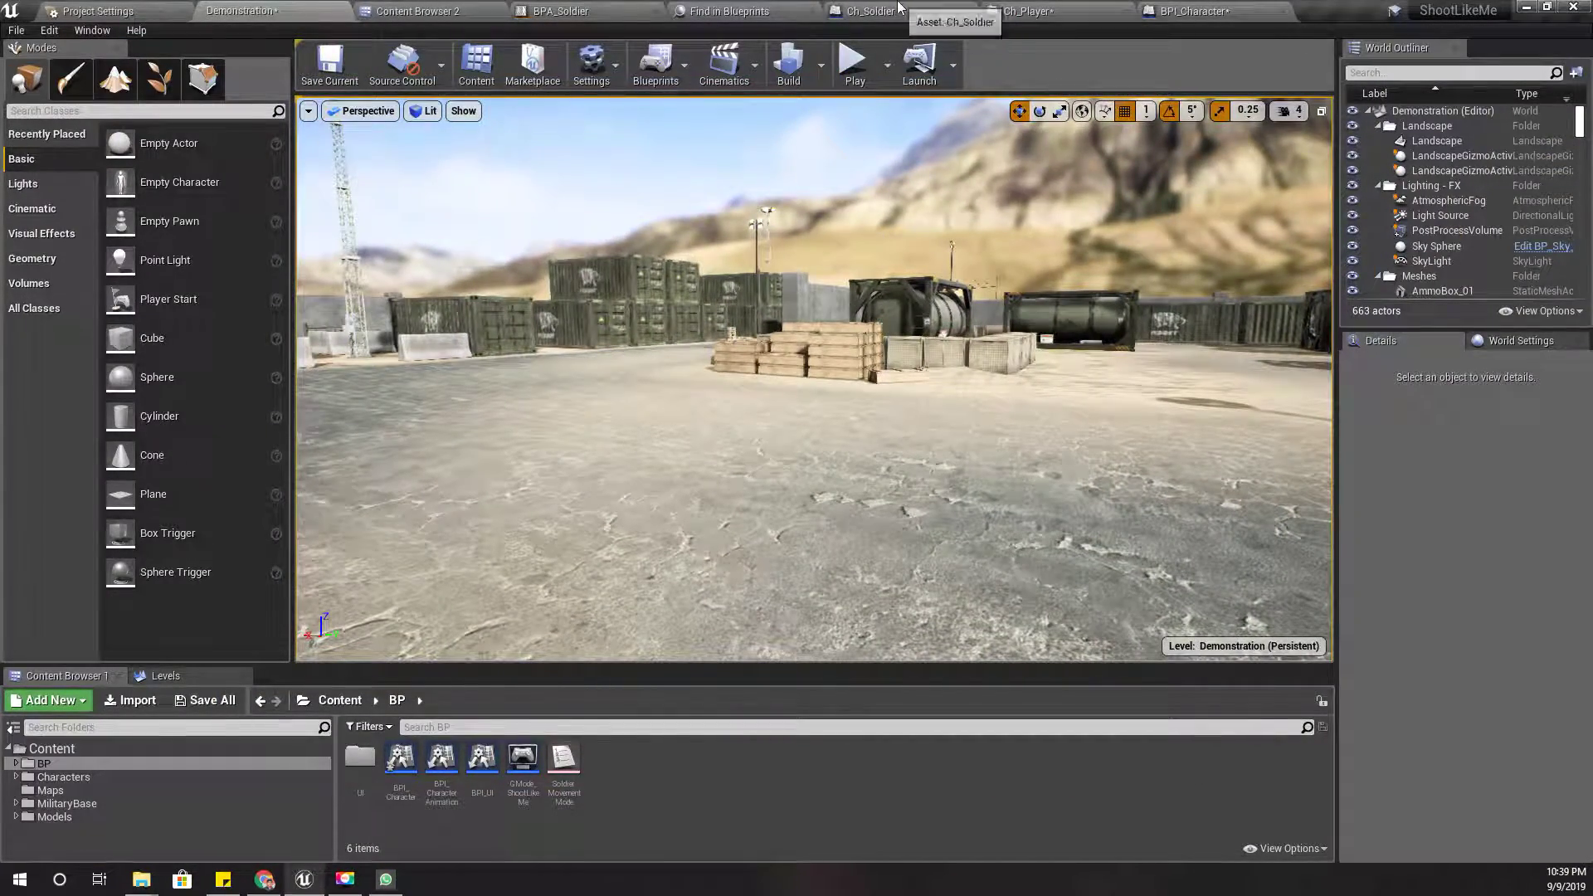
Look over Ch_Soldier's Shooting graph, then frame Ch_Player's Toggle Aim nodes.
{"action": "left_click", "coordinate": [958, 12]}
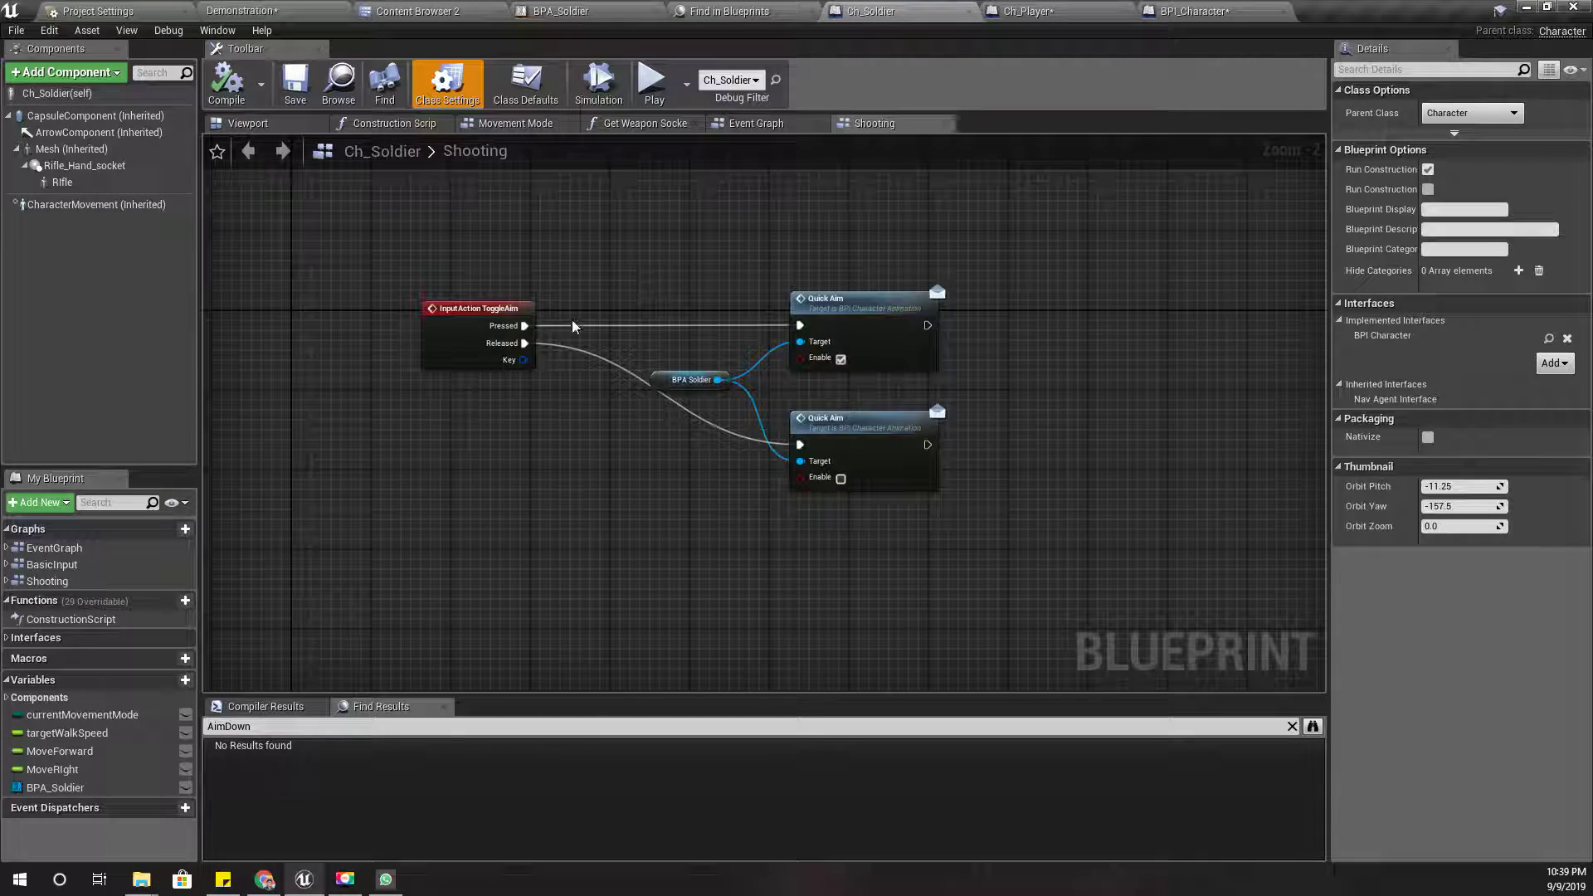
{"action": "scroll", "coordinate": [565, 330], "scroll_direction": "up", "scroll_amount": 2}
{"action": "right_click_drag", "start_coordinate": [565, 330], "coordinate": [451, 366]}
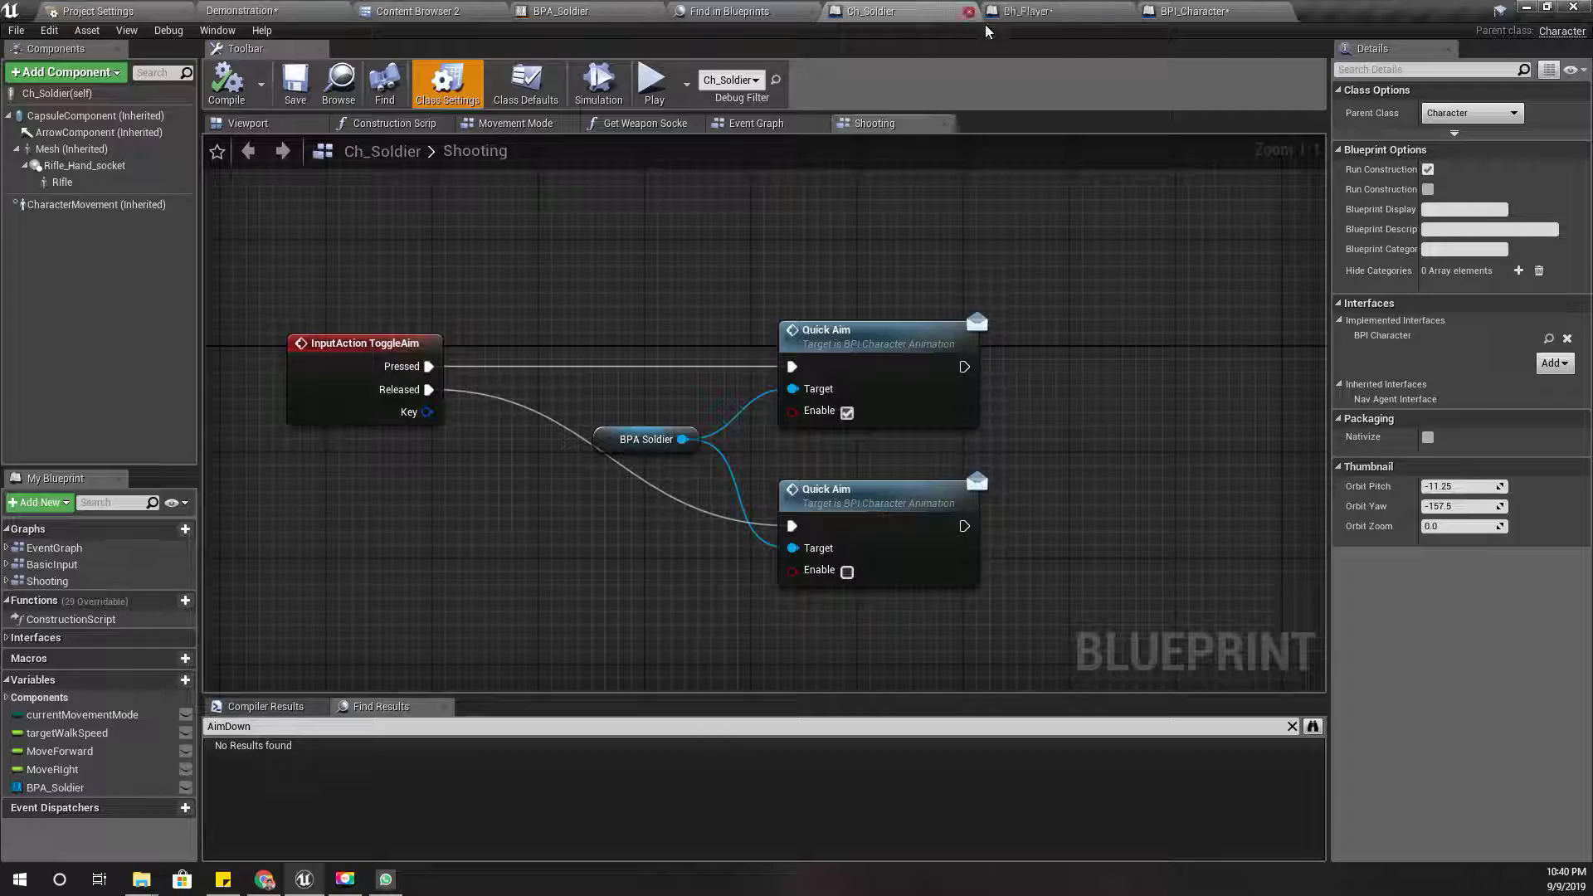
{"action": "left_click", "coordinate": [1029, 12]}
{"action": "right_click_drag", "start_coordinate": [556, 645], "coordinate": [620, 578]}
{"action": "scroll", "coordinate": [619, 578], "scroll_direction": "down", "scroll_amount": 1}
{"action": "scroll", "coordinate": [623, 573], "scroll_direction": "down", "scroll_amount": 1}
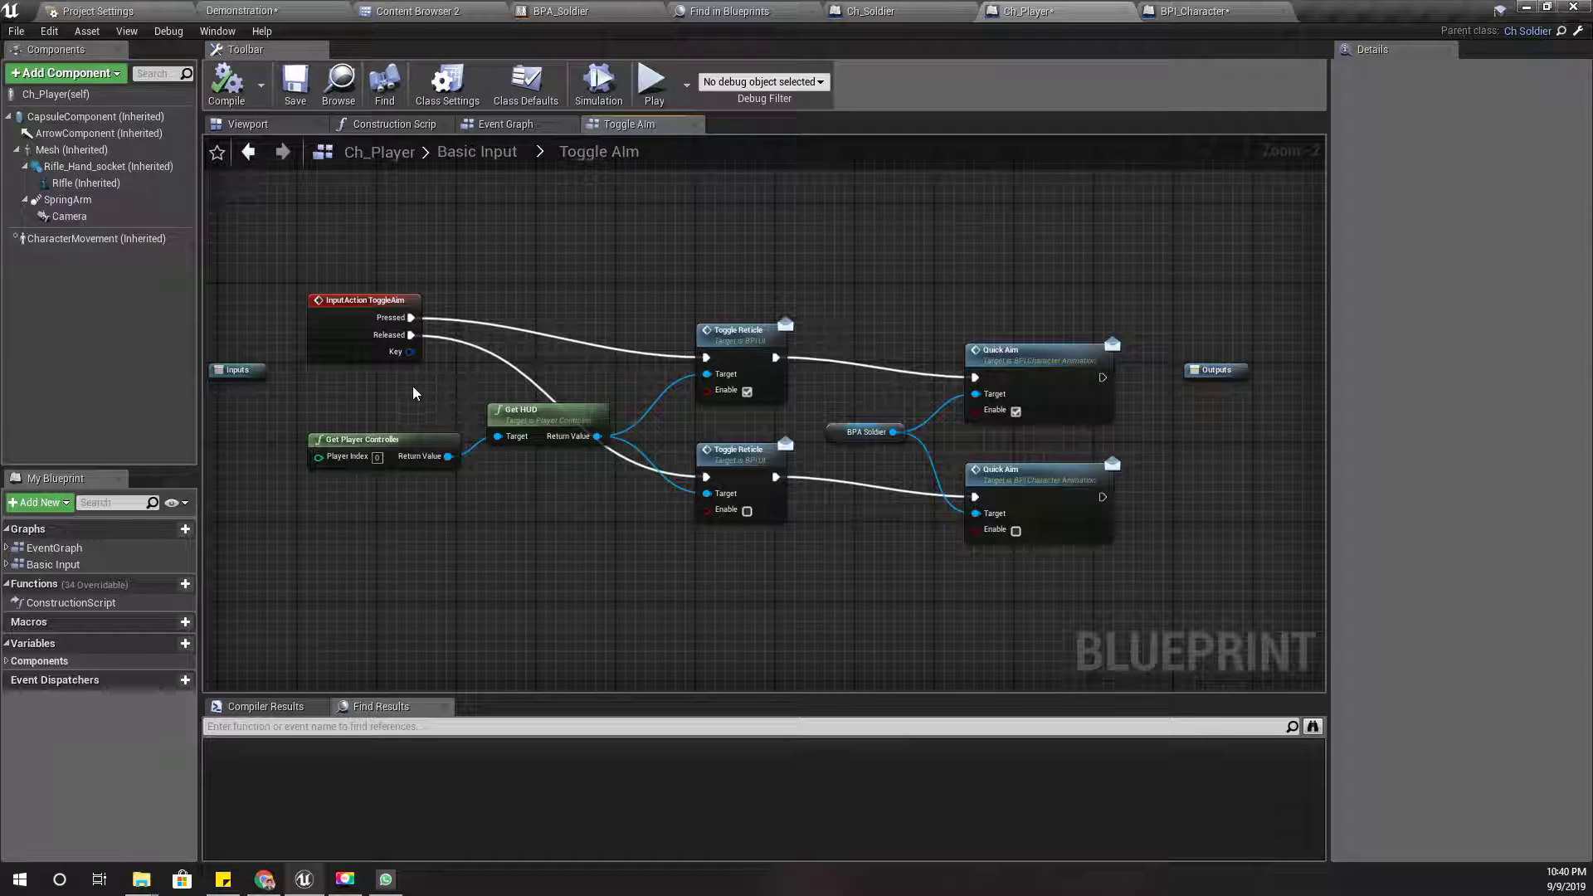
Shift the controller, HUD, reticle and aim nodes slightly up and right.
{"action": "left_click_drag", "start_coordinate": [416, 387], "coordinate": [1084, 531]}
{"action": "left_click_drag", "start_coordinate": [1047, 351], "coordinate": [1078, 323]}
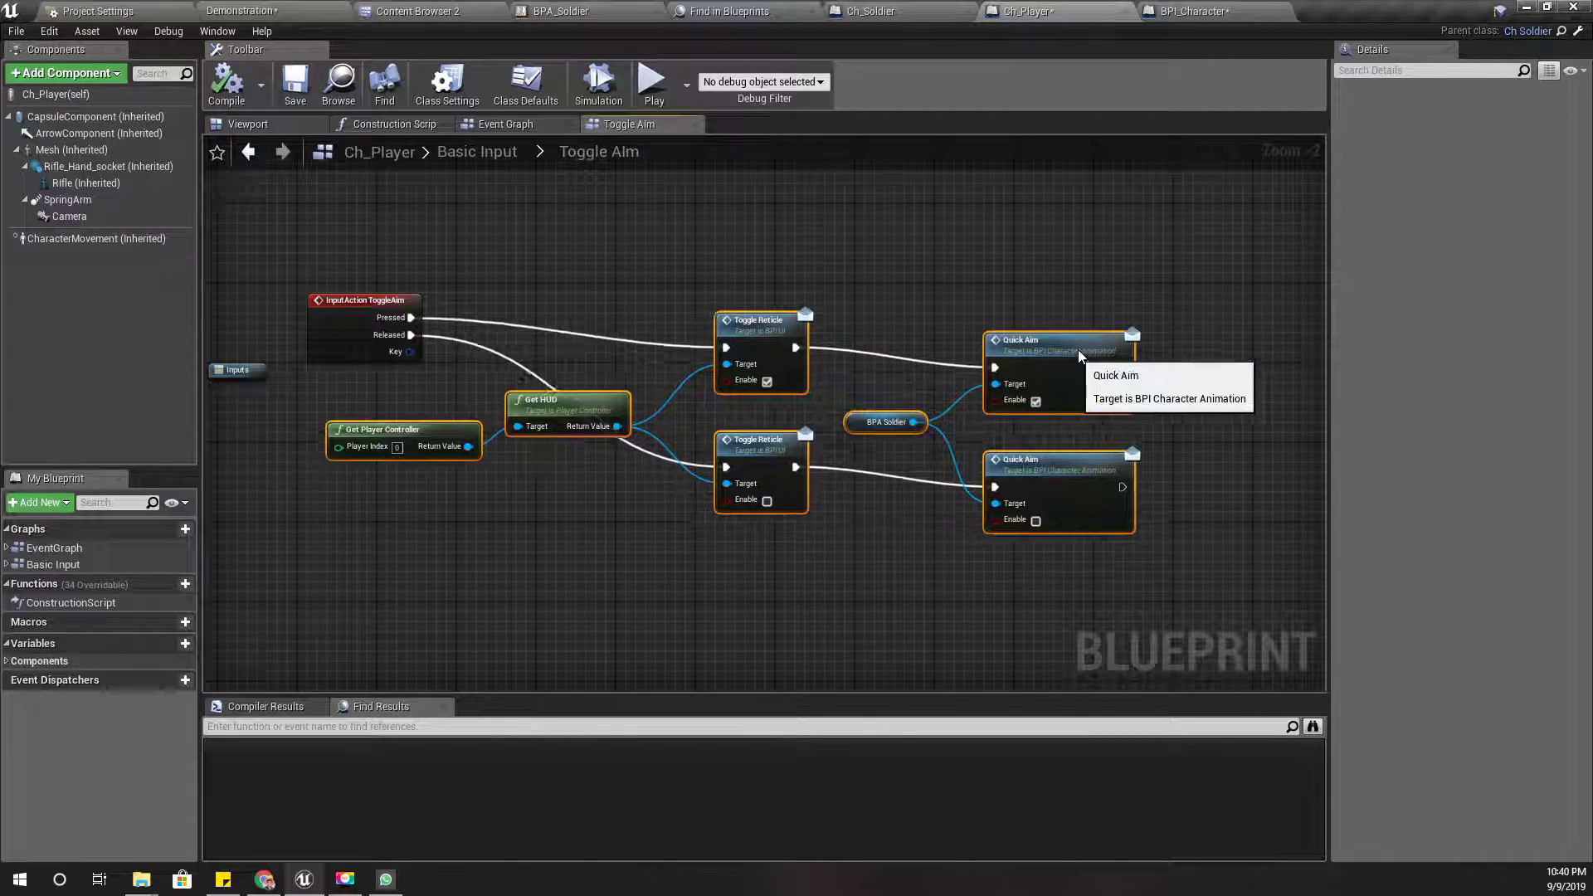
{"action": "left_click", "coordinate": [662, 618]}
{"action": "right_click_drag", "start_coordinate": [660, 612], "coordinate": [576, 596]}
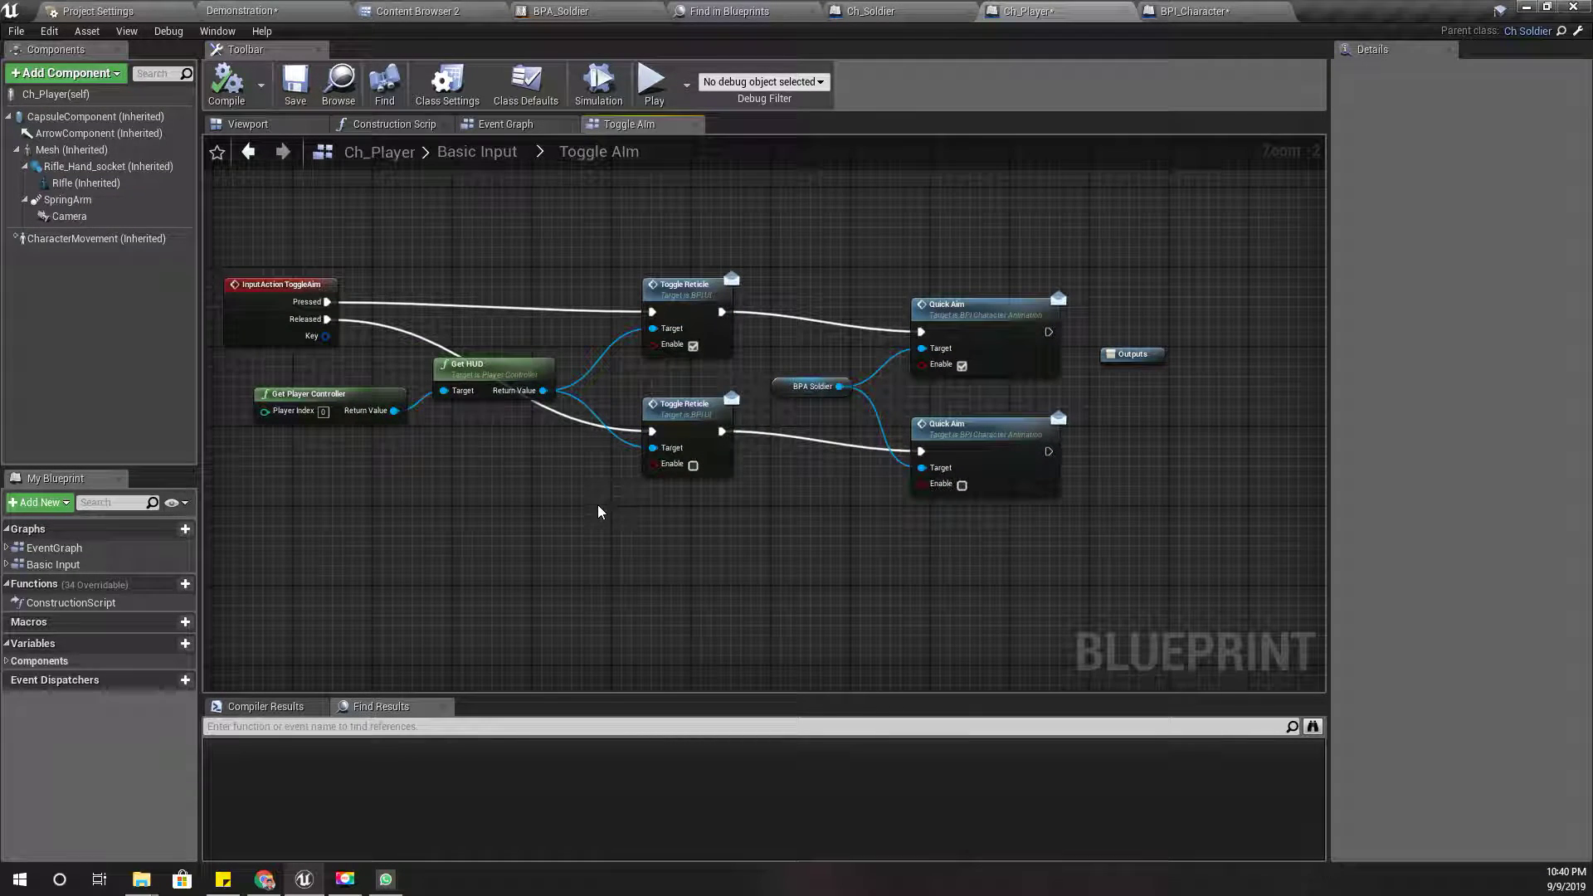
{"action": "left_click", "coordinate": [524, 119]}
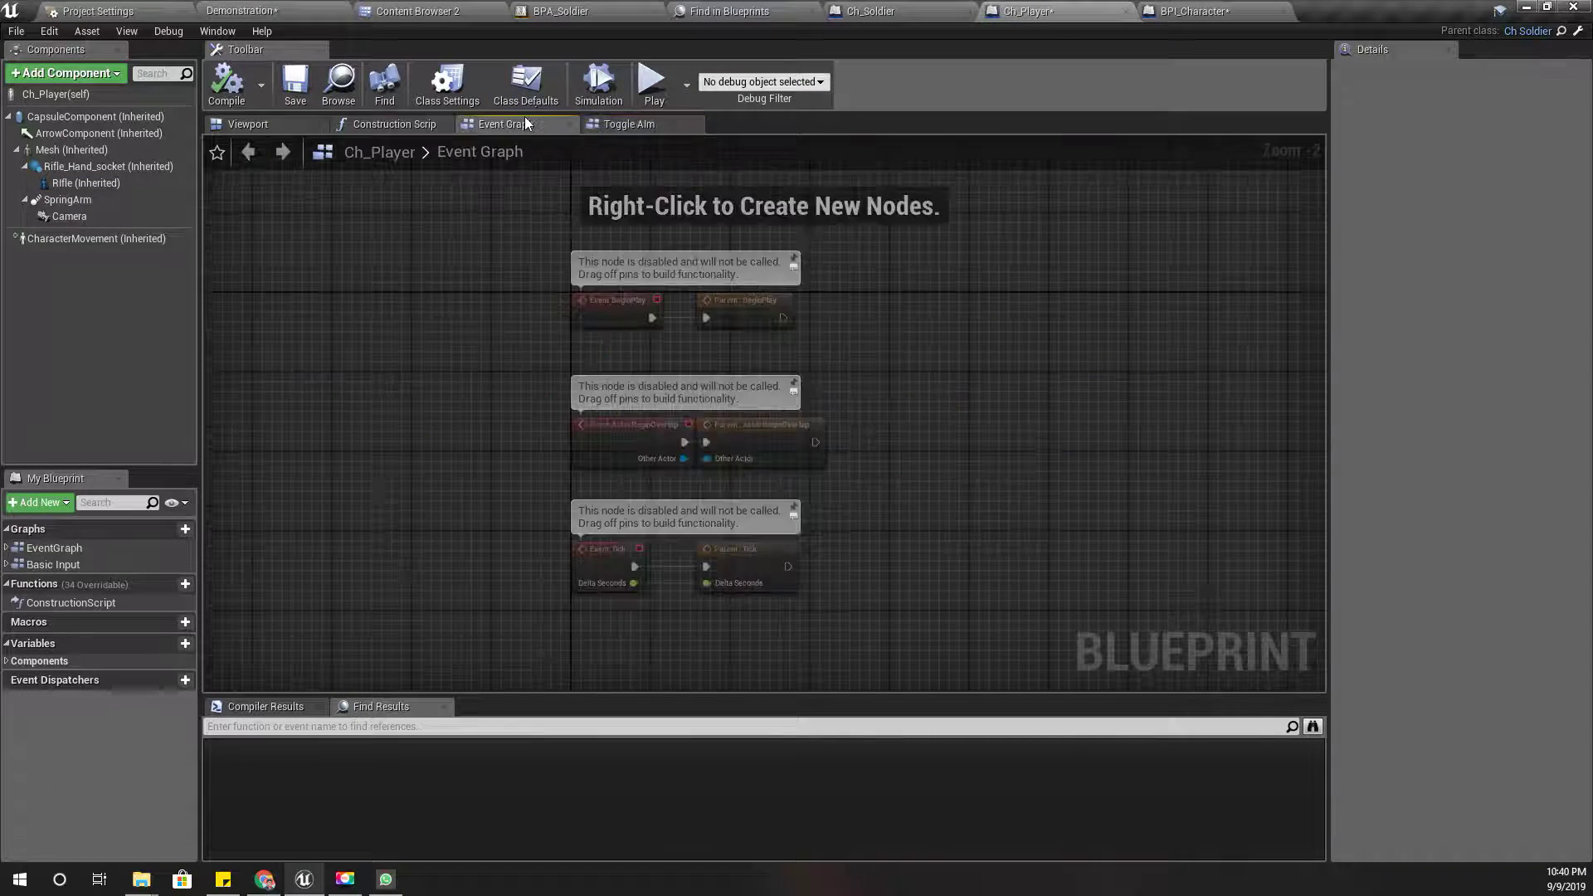
{"action": "left_click", "coordinate": [632, 126]}
{"action": "right_click_drag", "start_coordinate": [564, 475], "coordinate": [628, 483]}
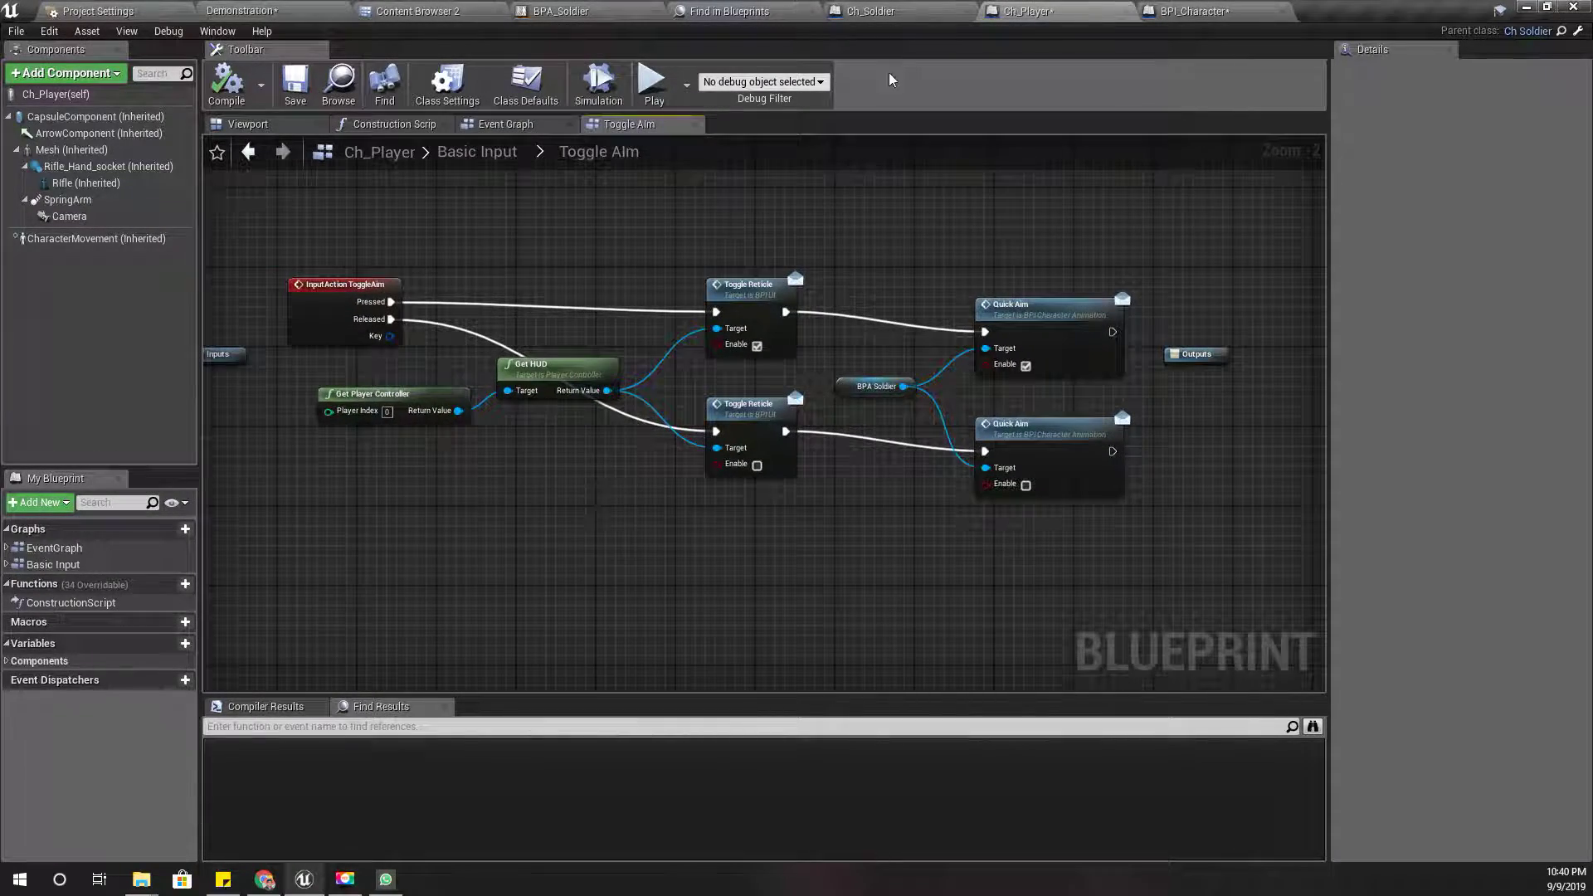
Return to Ch_Soldier's Shooting graph and inspect the InputAction ToggleAim node.
{"action": "left_click", "coordinate": [869, 12]}
{"action": "mouse_move", "coordinate": [572, 559]}
{"action": "right_mouse_down"}
{"action": "mouse_move", "coordinate": [650, 524]}
{"action": "mouse_move", "coordinate": [745, 413]}
{"action": "mouse_move", "coordinate": [664, 463]}
{"action": "right_mouse_up"}
{"action": "scroll", "coordinate": [747, 413], "scroll_direction": "down", "scroll_amount": 1}
{"action": "scroll", "coordinate": [743, 411], "scroll_direction": "down", "scroll_amount": 3}
{"action": "scroll", "coordinate": [739, 417], "scroll_direction": "up", "scroll_amount": 4}
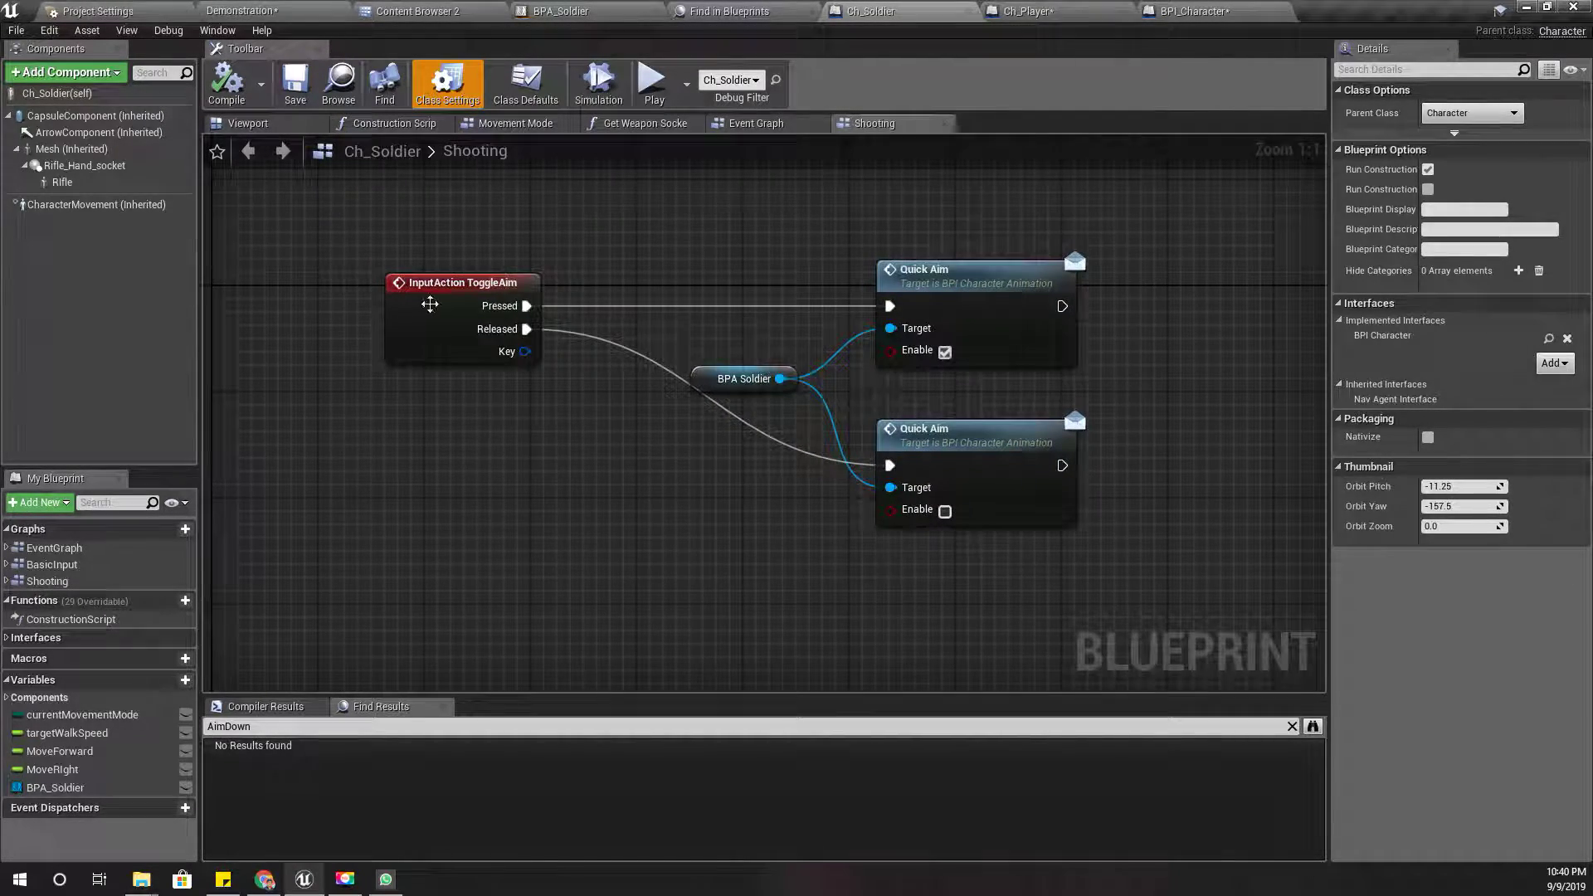
{"action": "left_click", "coordinate": [430, 305]}
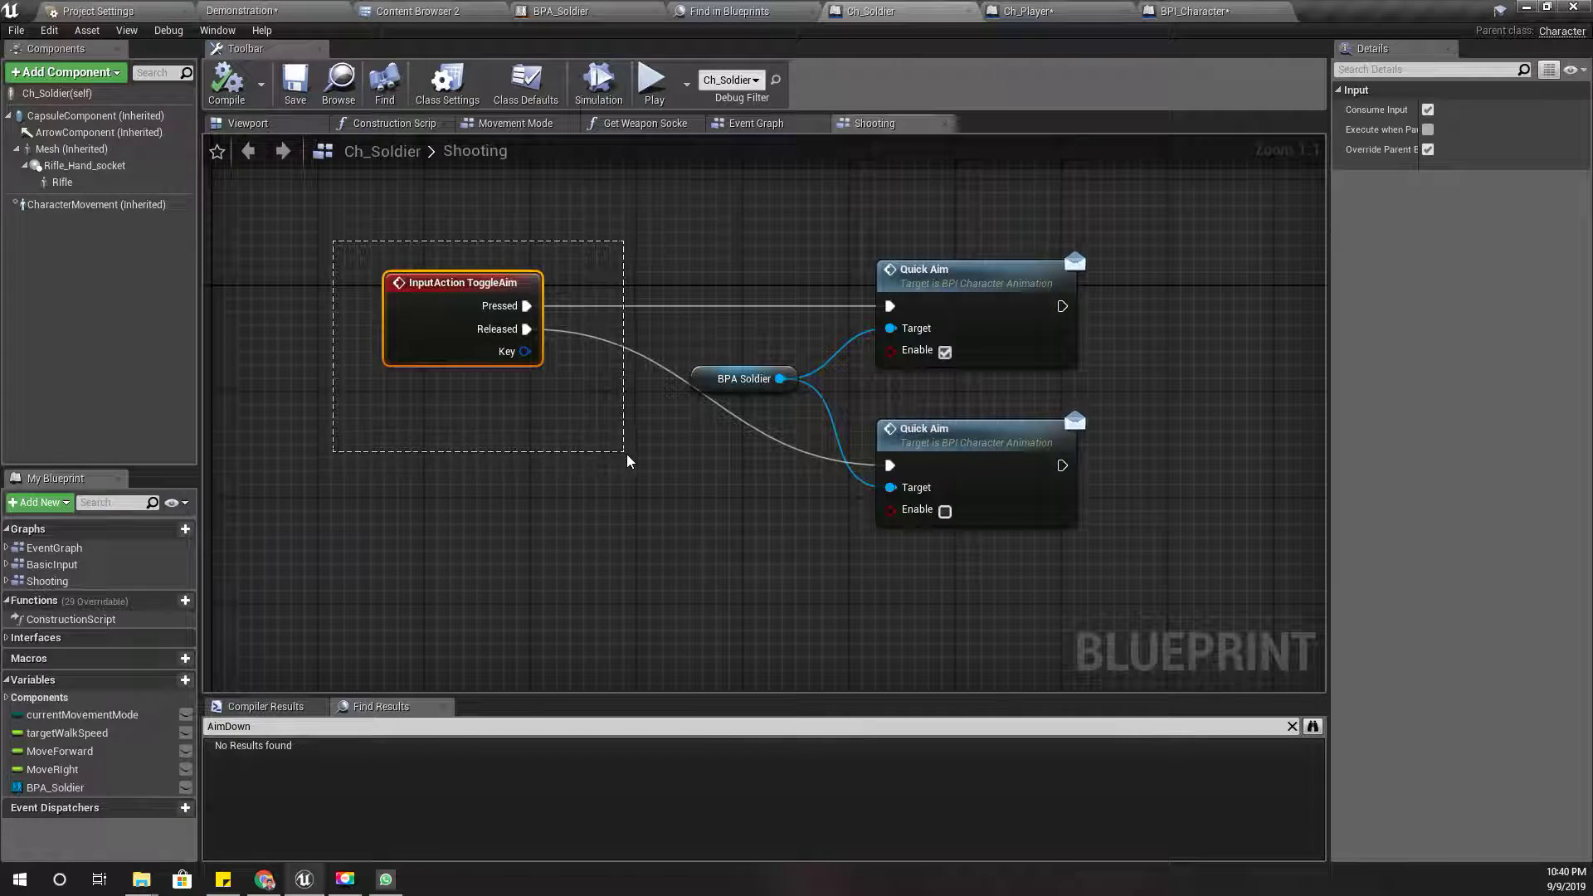
{"action": "left_click", "coordinate": [574, 481]}
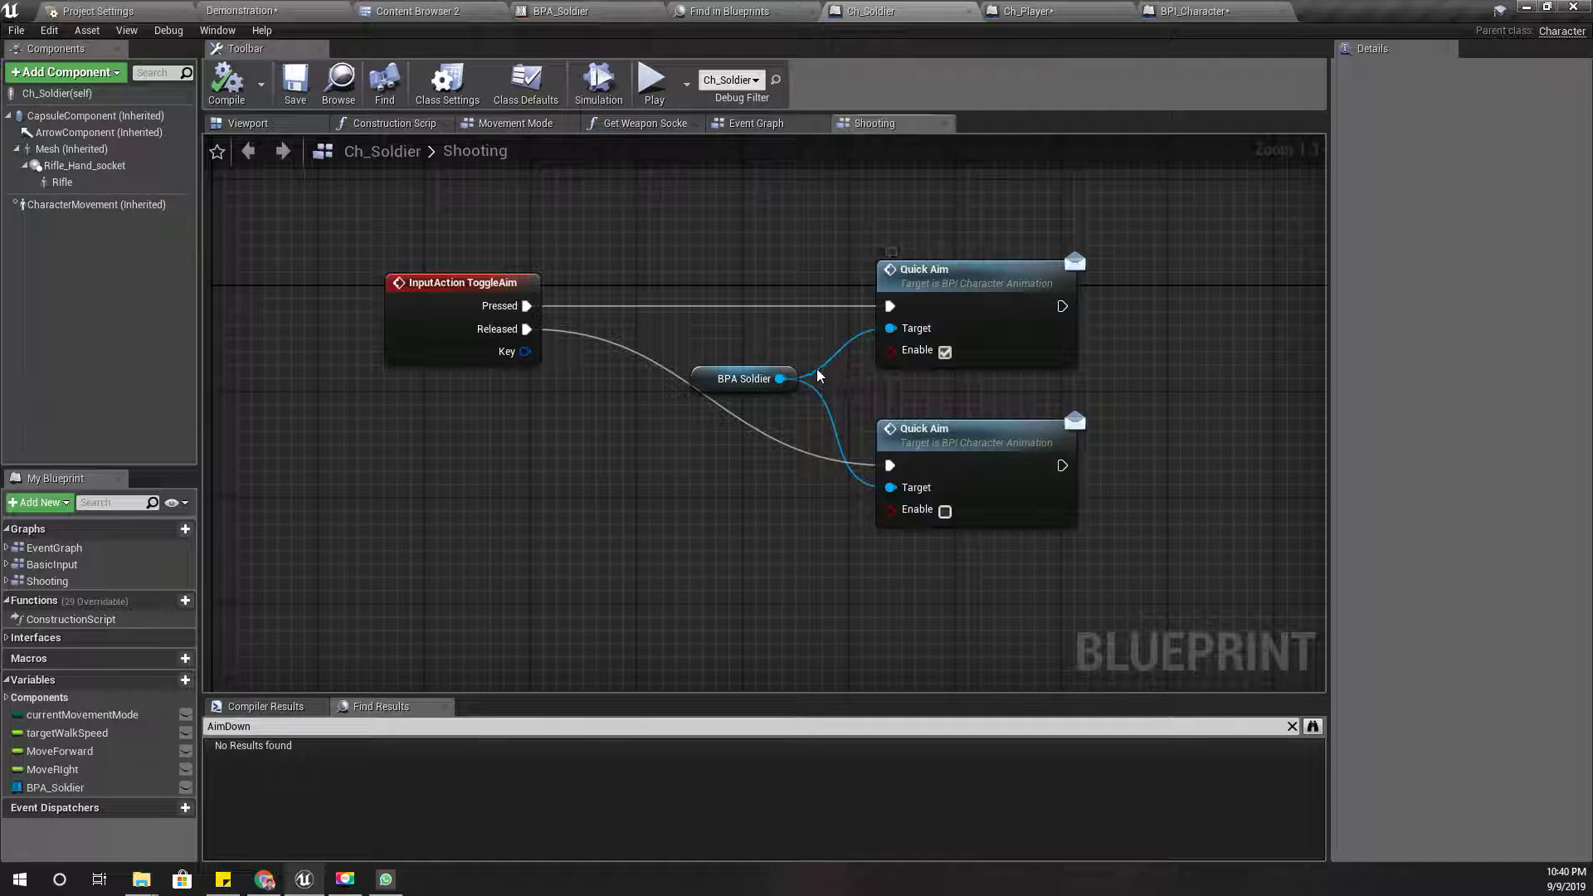
{"action": "right_click_drag", "start_coordinate": [579, 446], "coordinate": [587, 414]}
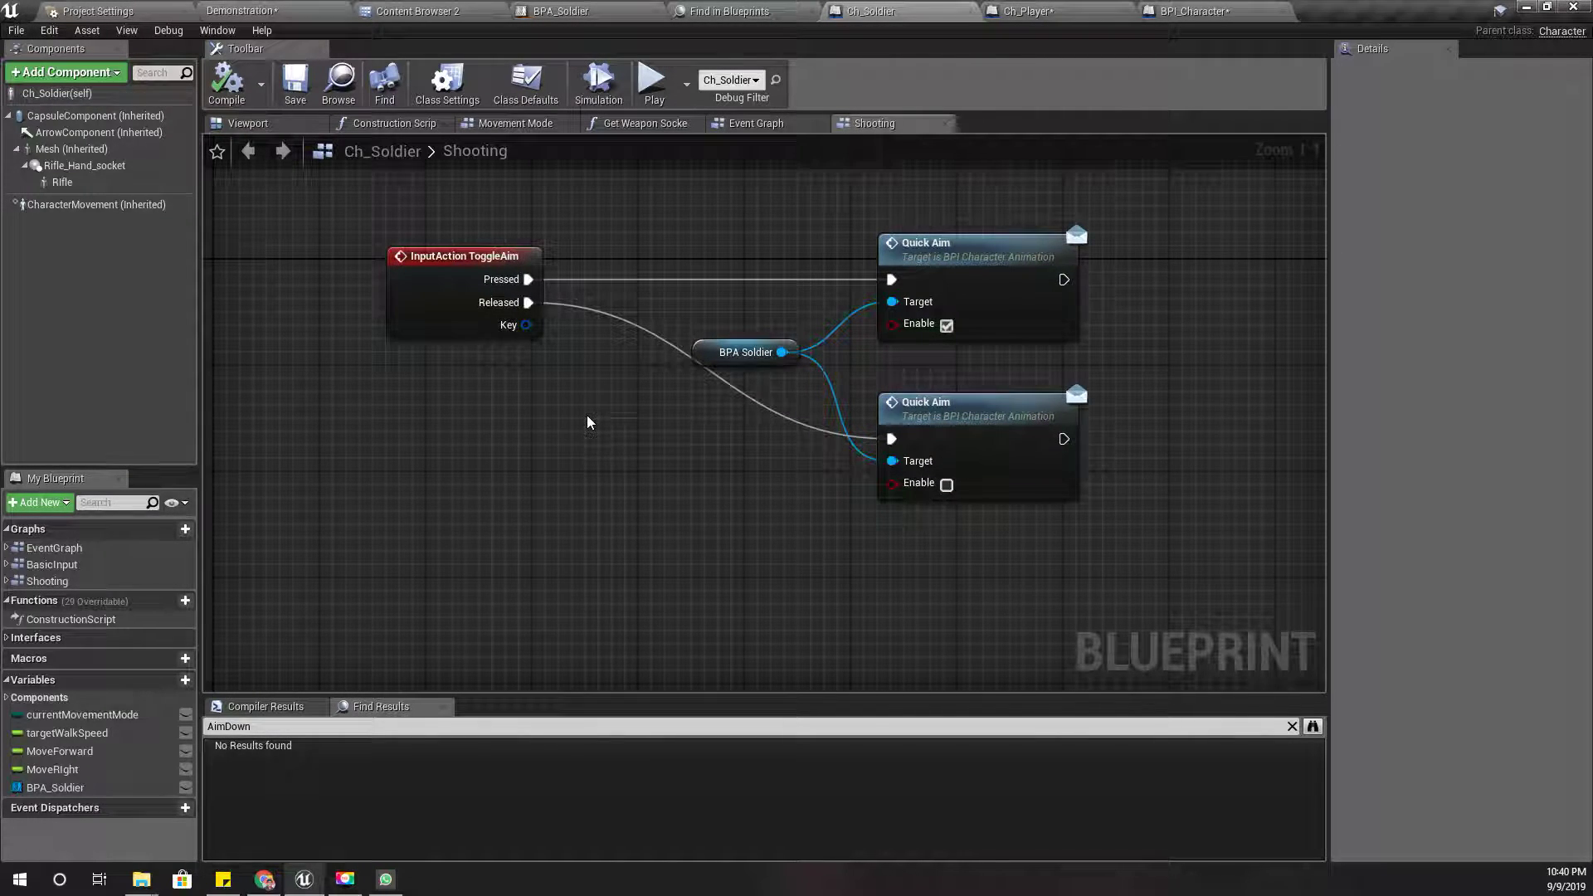
{"action": "right_click_drag", "start_coordinate": [585, 415], "coordinate": [595, 413]}
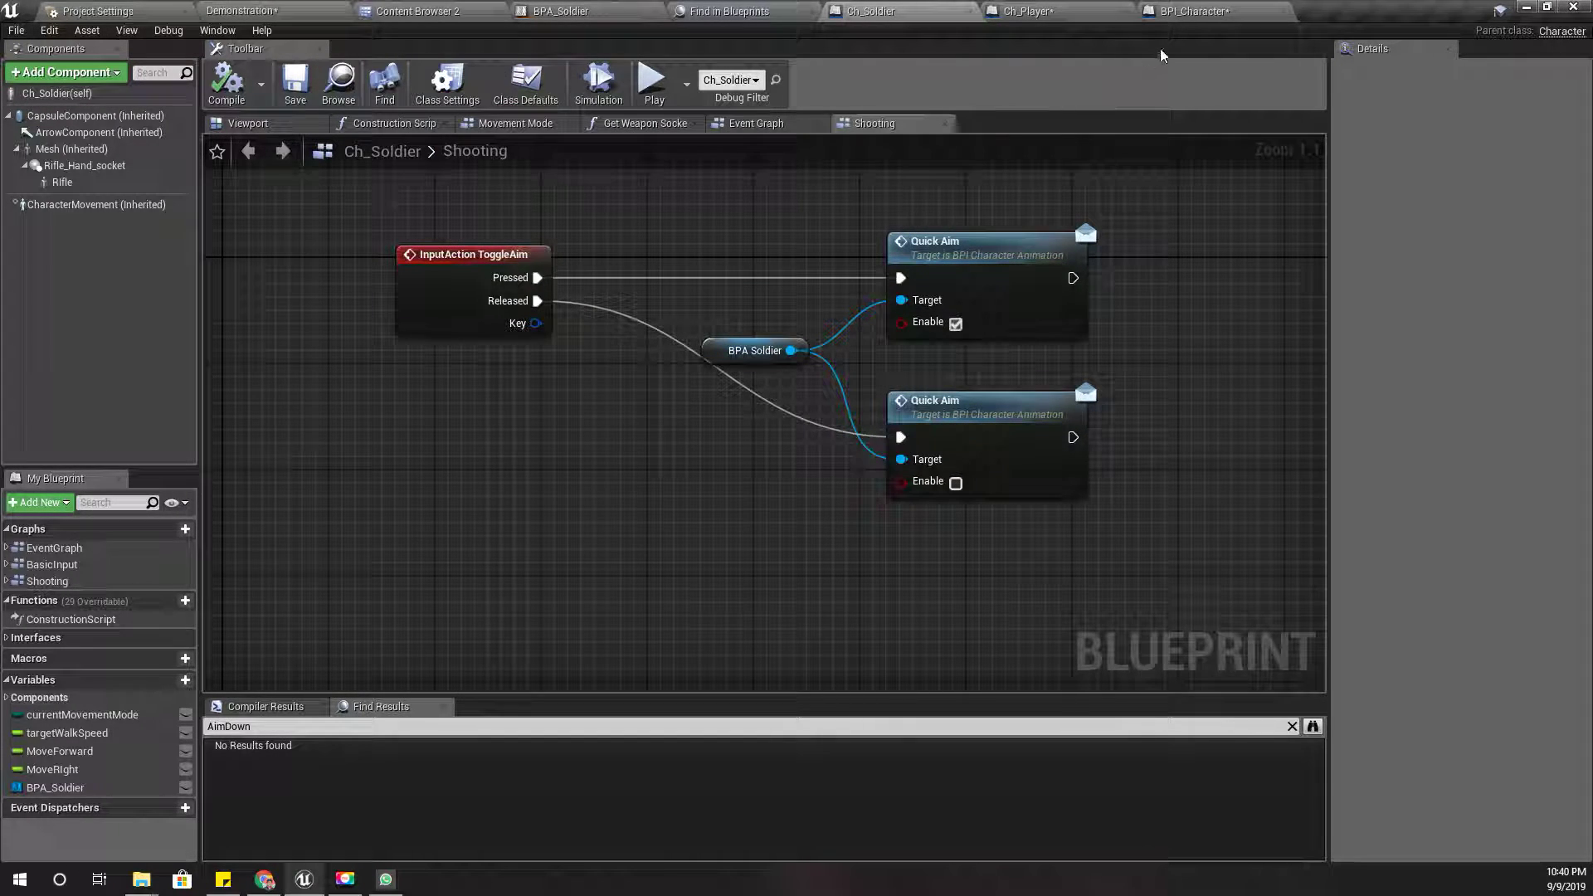
Check Ch_Soldier's class settings and implemented interfaces, then bring up BPI_Character.
{"action": "left_click", "coordinate": [1078, 11]}
{"action": "left_click", "coordinate": [1194, 11]}
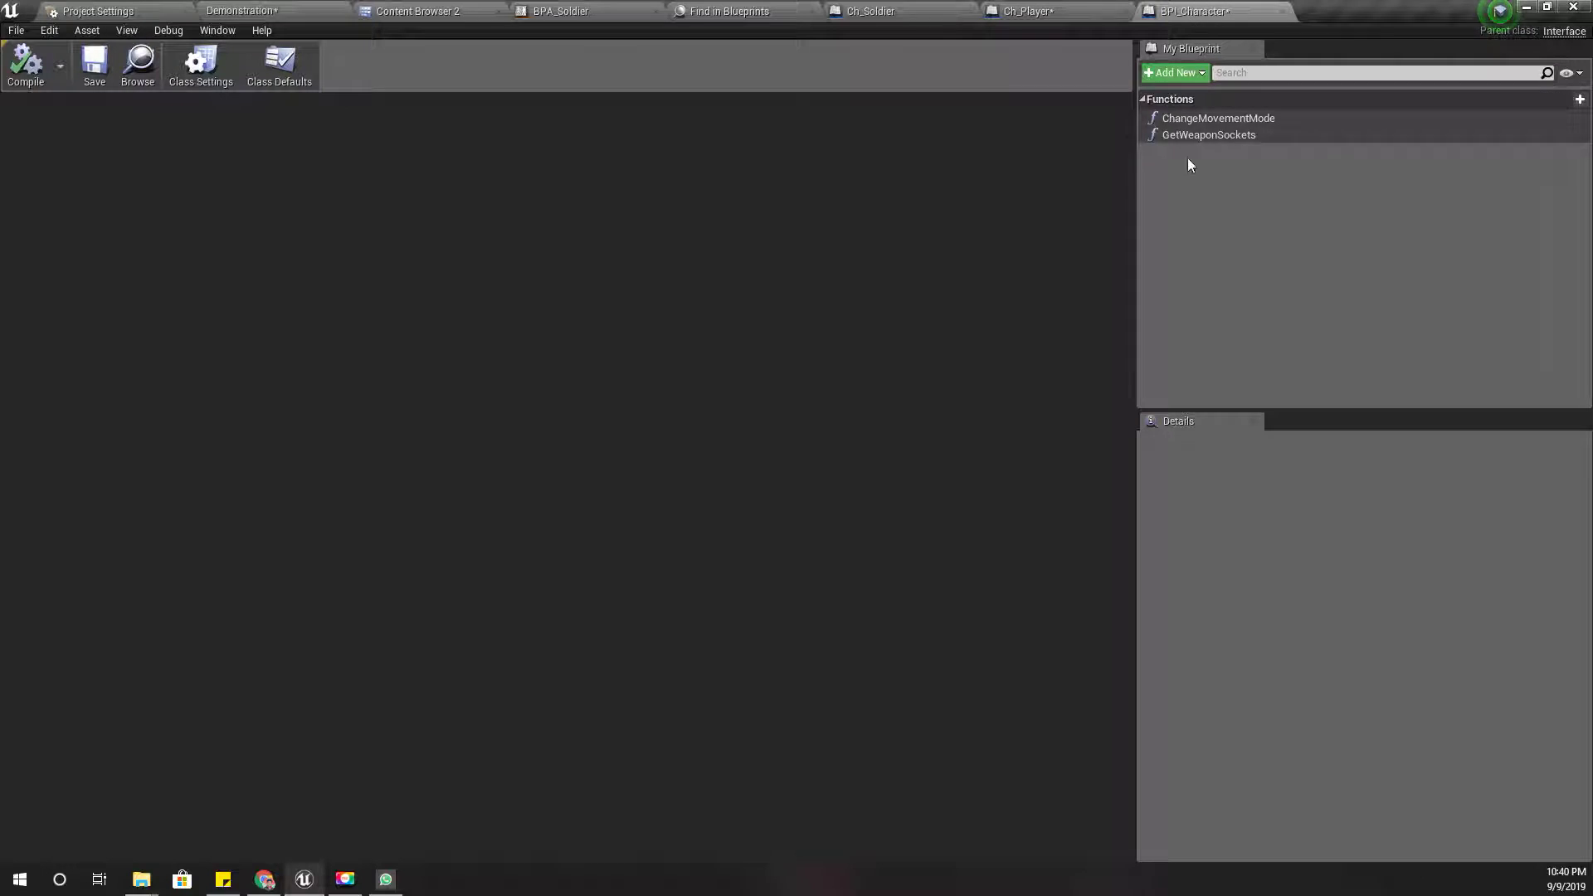
{"action": "left_click", "coordinate": [892, 6]}
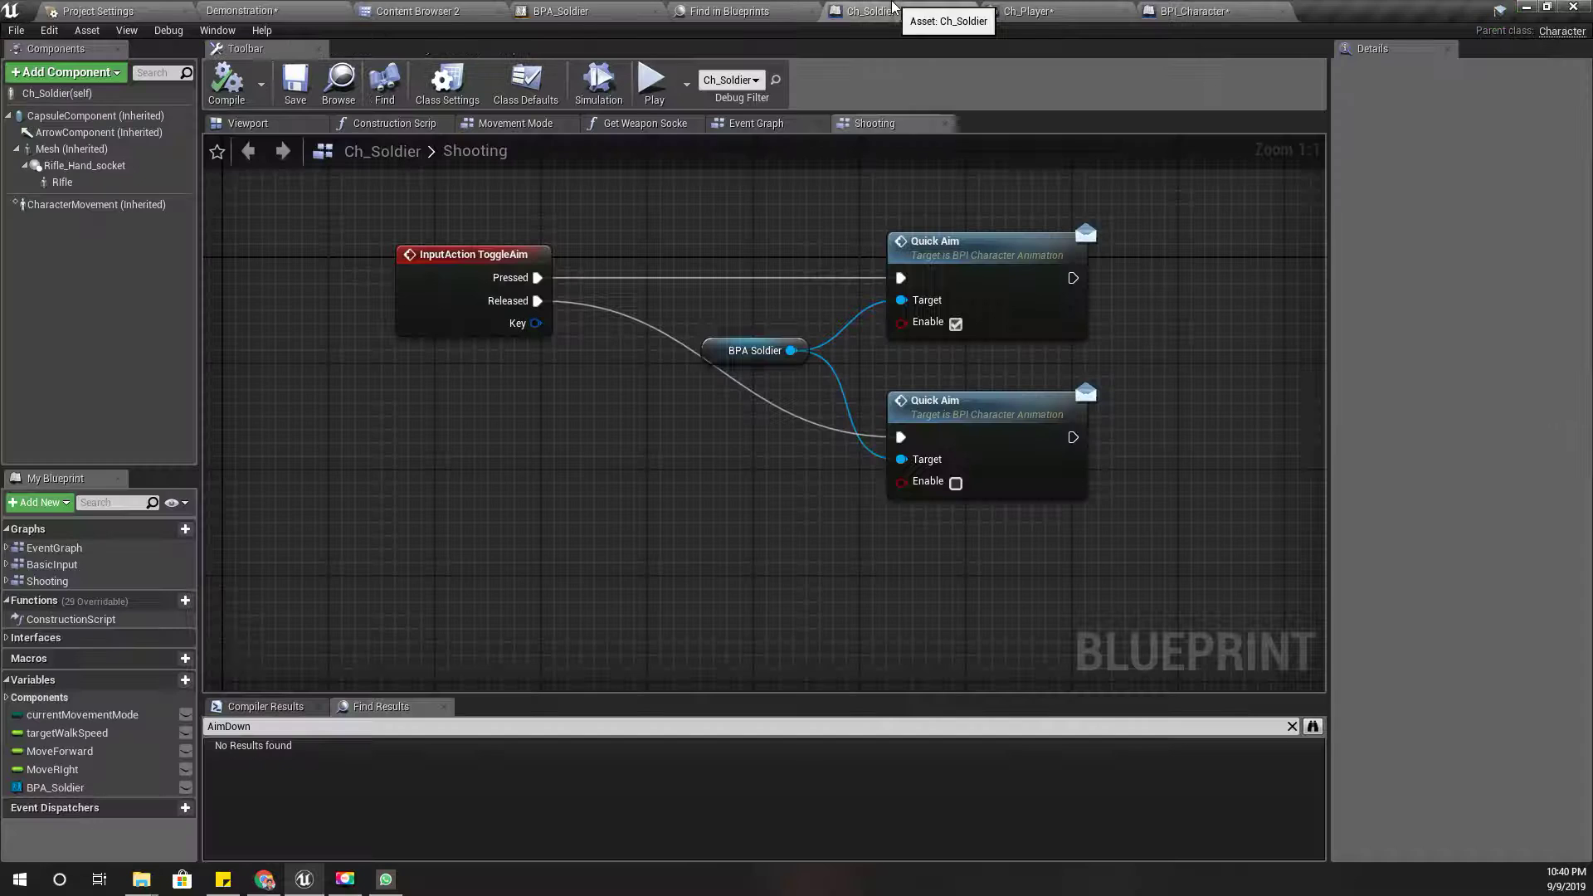
{"action": "left_click", "coordinate": [1029, 11]}
{"action": "left_click", "coordinate": [893, 10]}
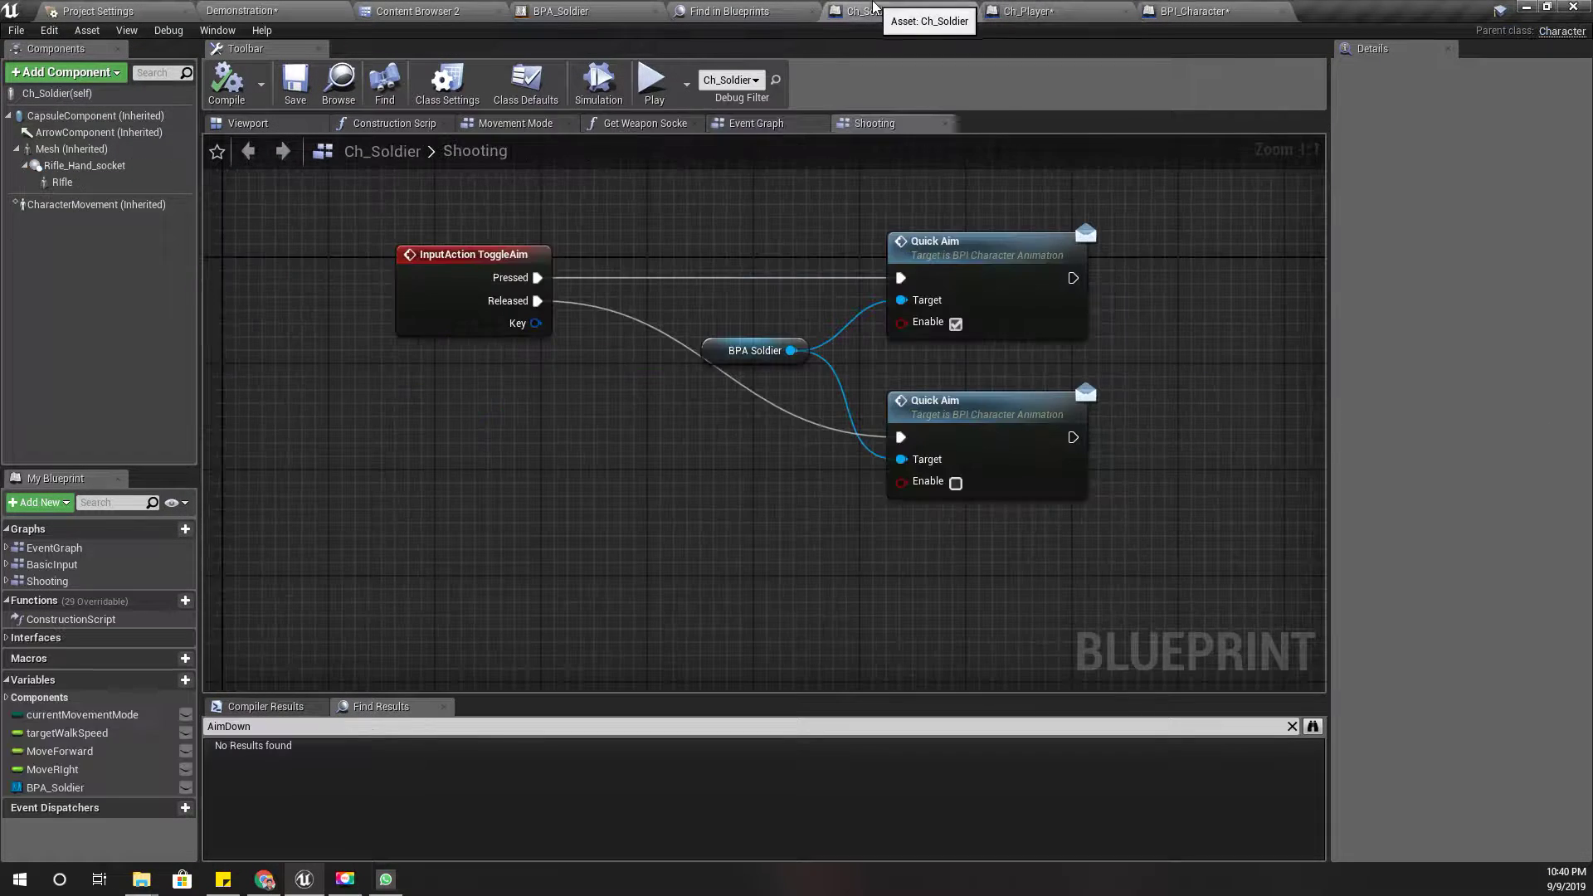
{"action": "left_click", "coordinate": [427, 103]}
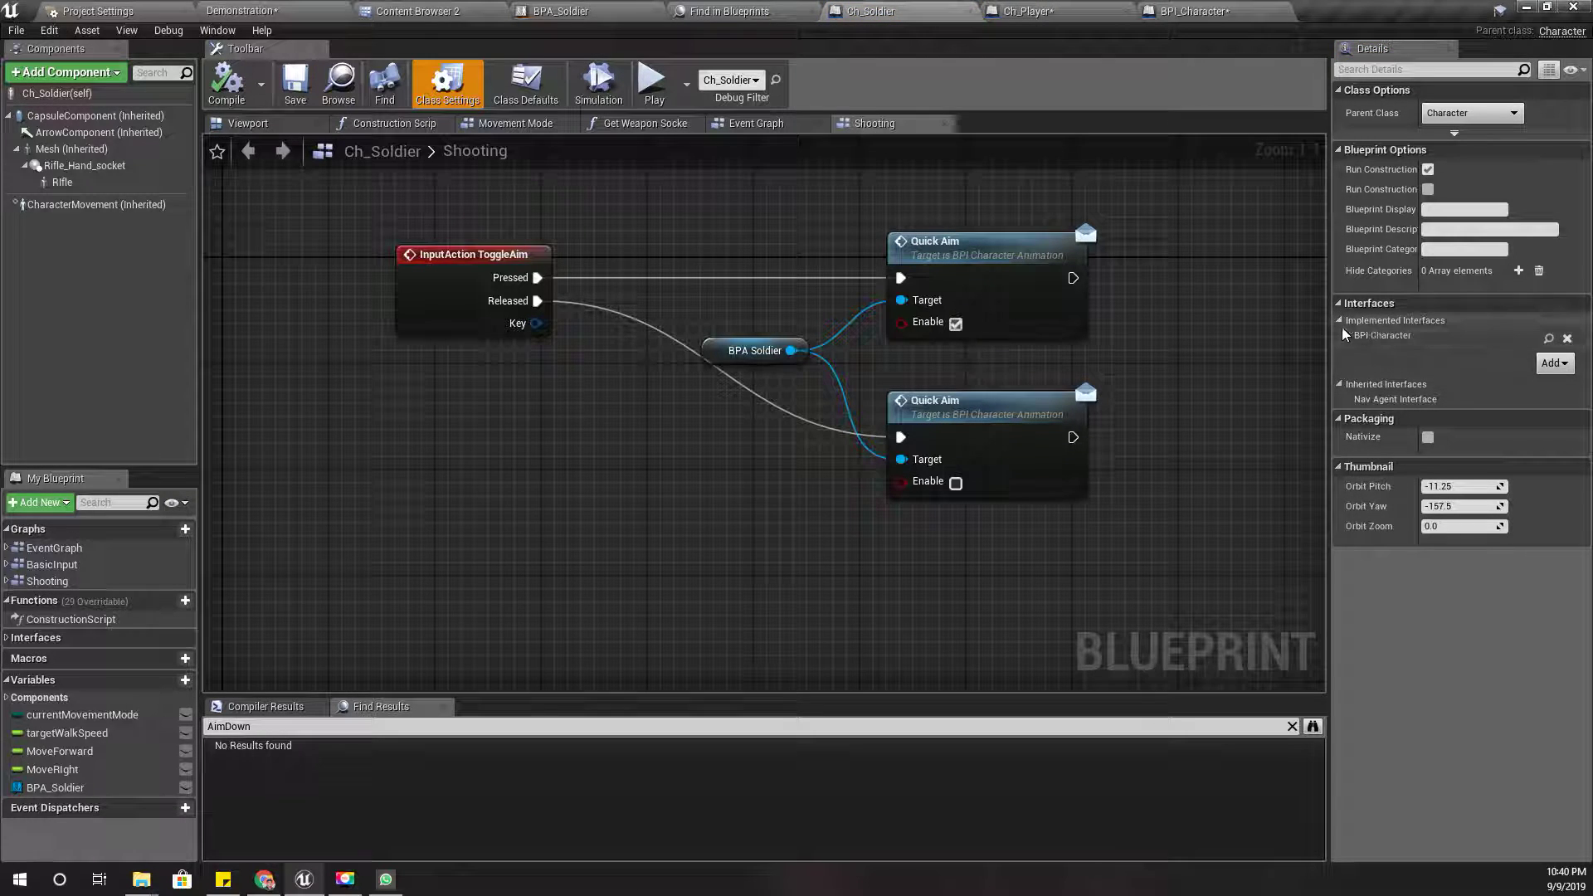
{"action": "left_click", "coordinate": [1195, 11]}
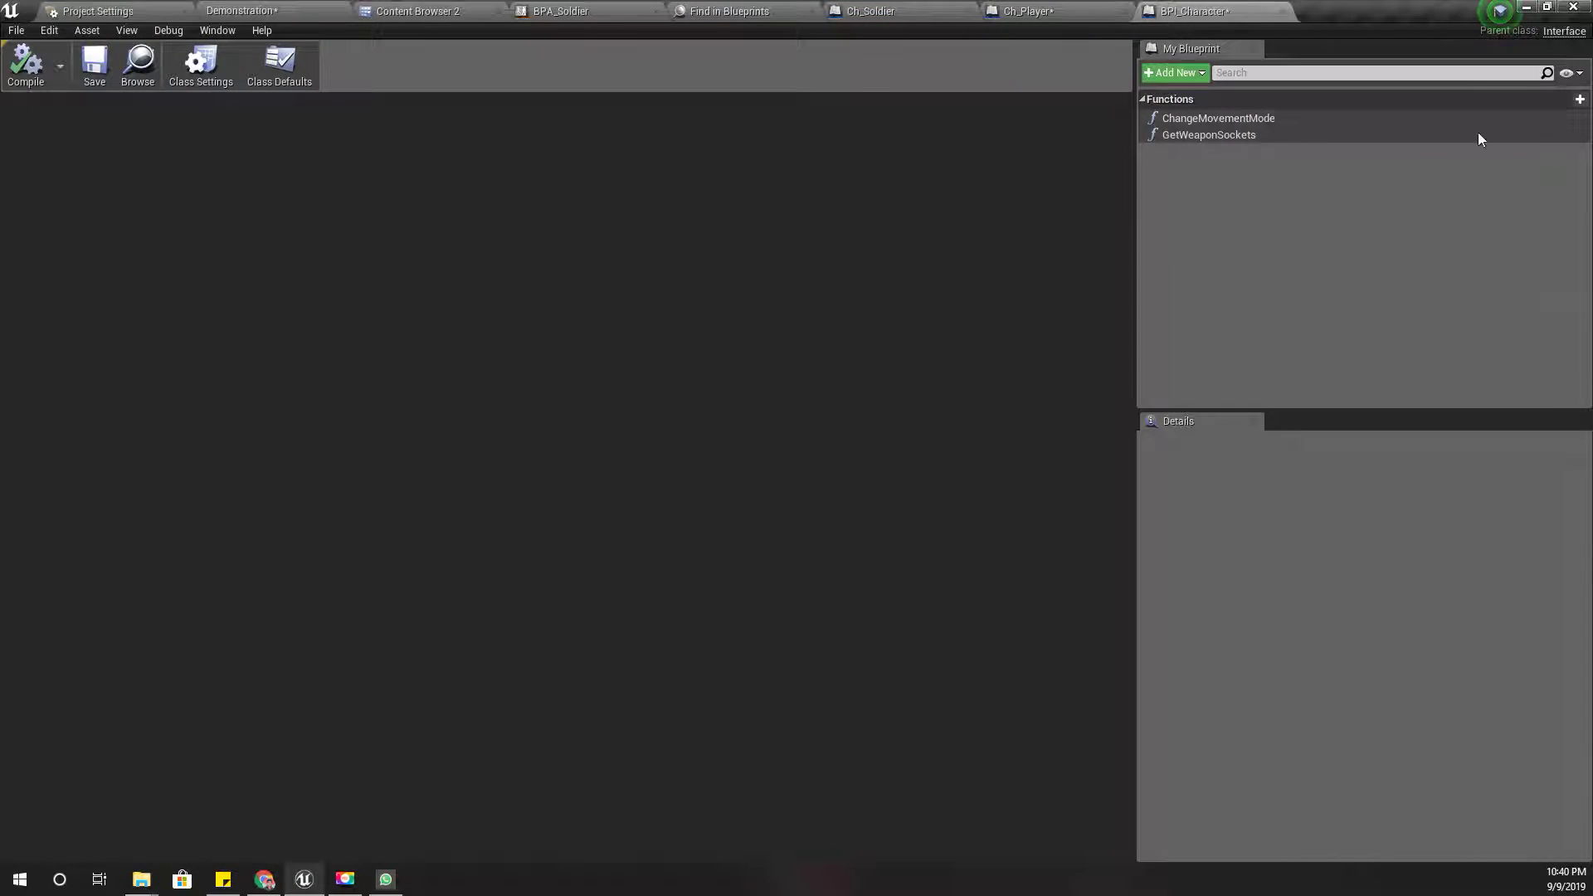
Add a new interface function named AimDown to BPI_Character.
{"action": "left_click", "coordinate": [1580, 98]}
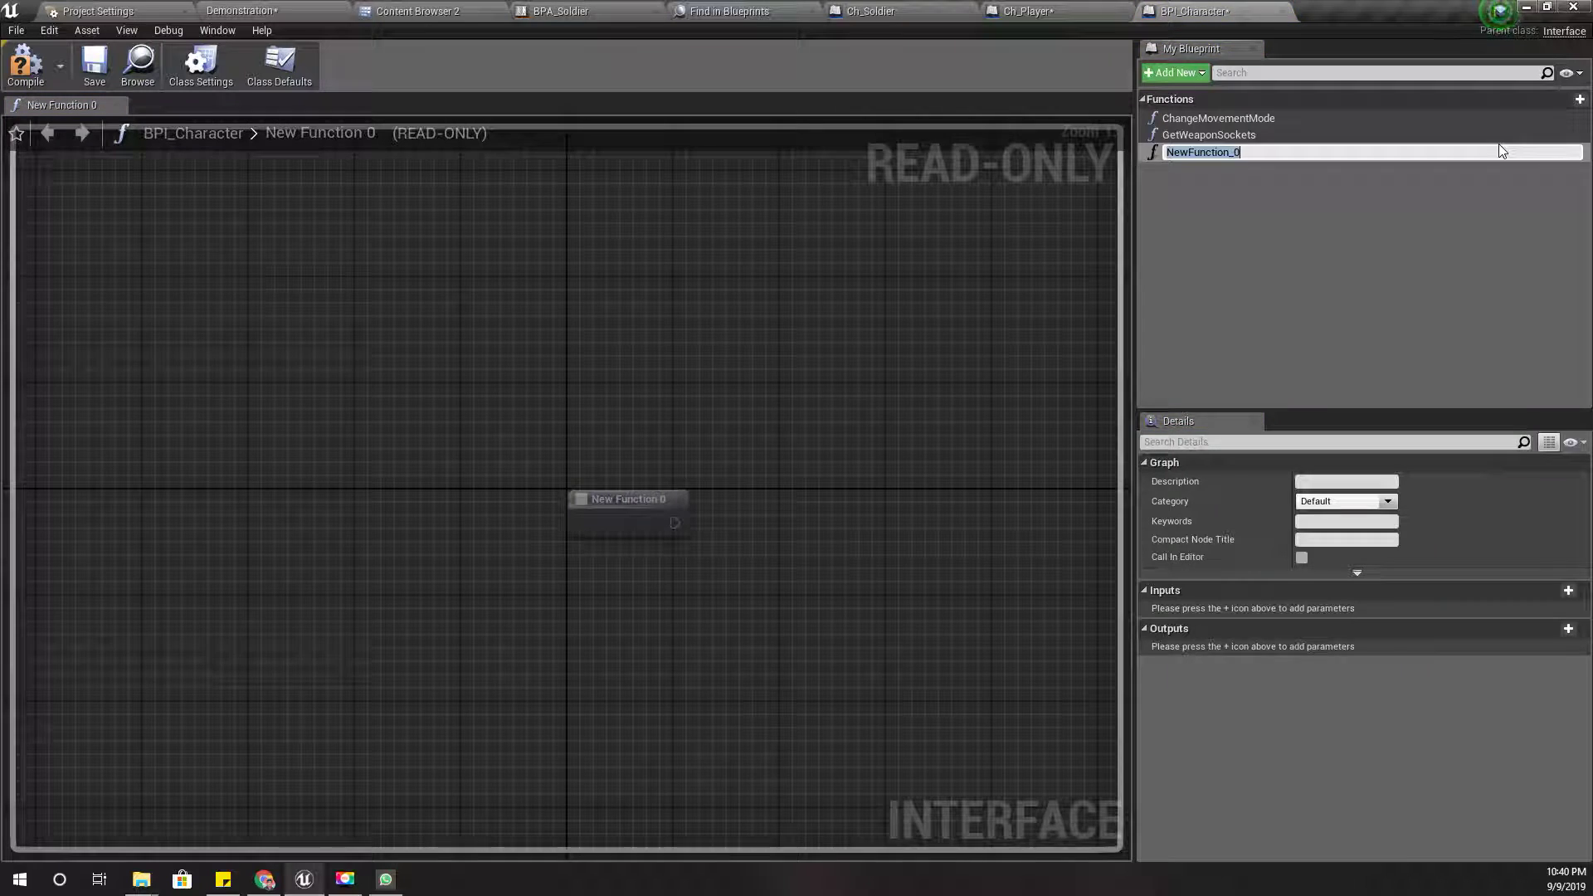
{"action": "type", "text": "Aid"}
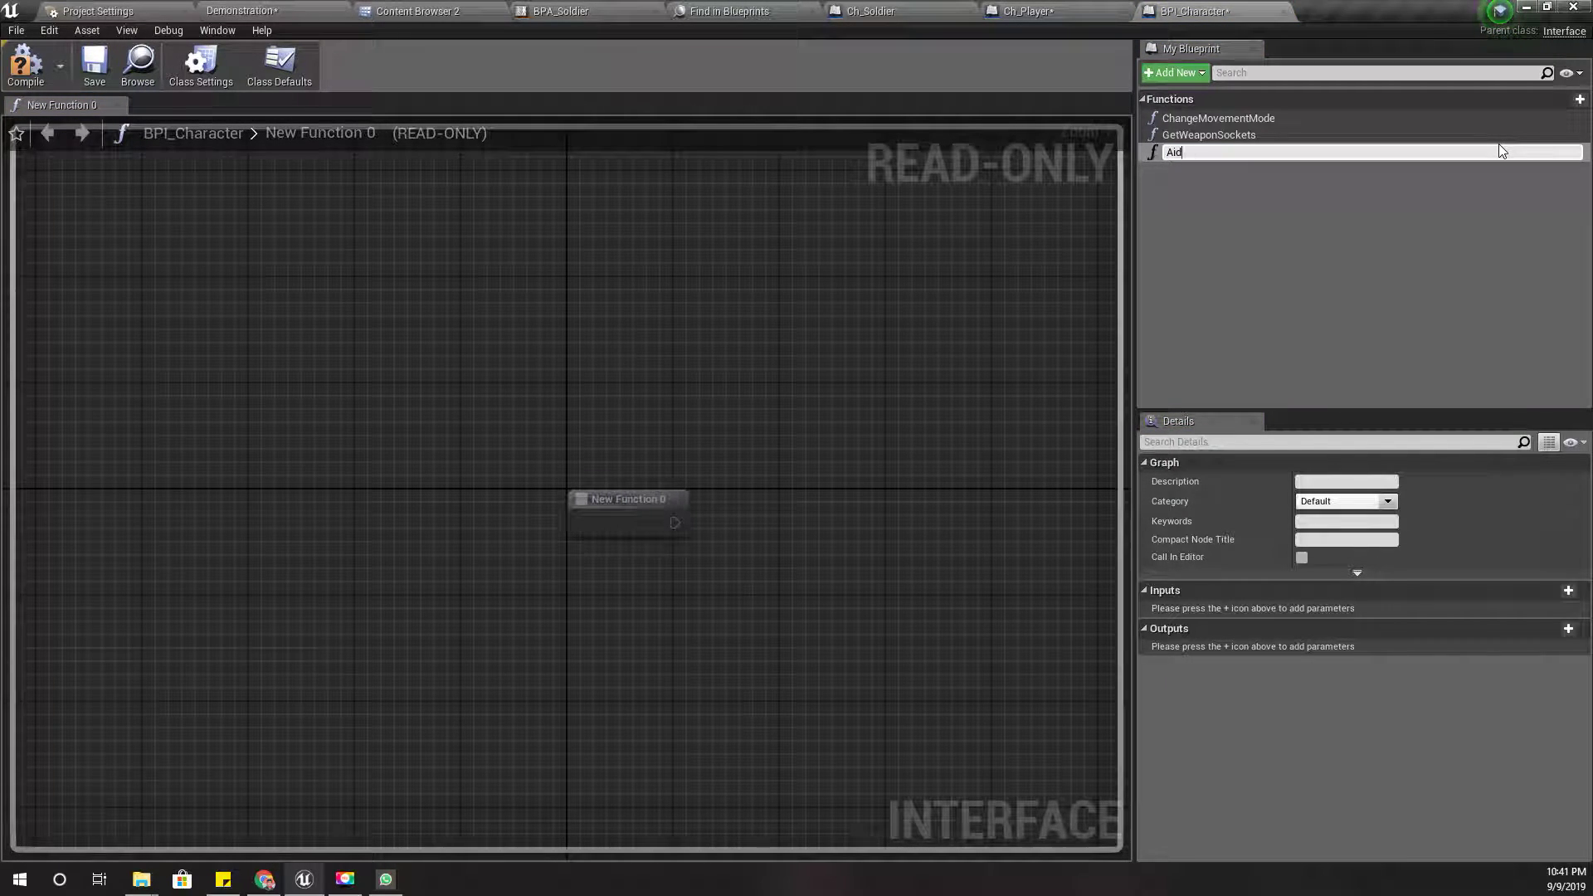
{"action": "key", "text": "BackSpace"}
{"action": "type", "text": "n"}
{"action": "key", "text": "Return"}
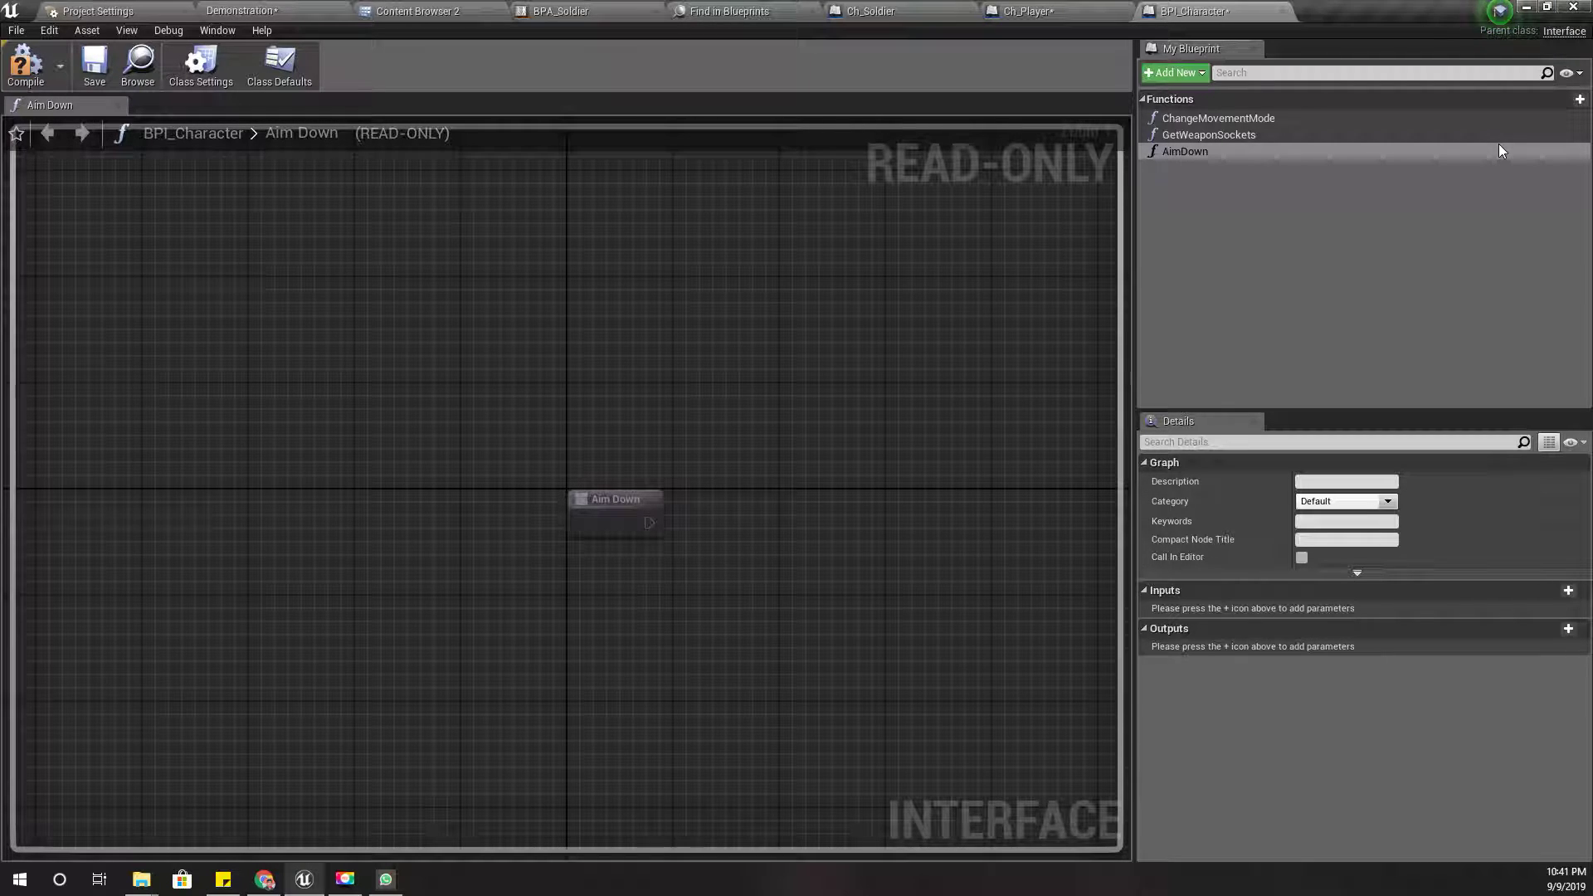
Compile BPI_Character and place an Event Aim Down node in Ch_Soldier's Shooting graph.
{"action": "left_click", "coordinate": [27, 70]}
{"action": "left_click", "coordinate": [871, 11]}
{"action": "right_click_drag", "start_coordinate": [372, 640], "coordinate": [409, 553]}
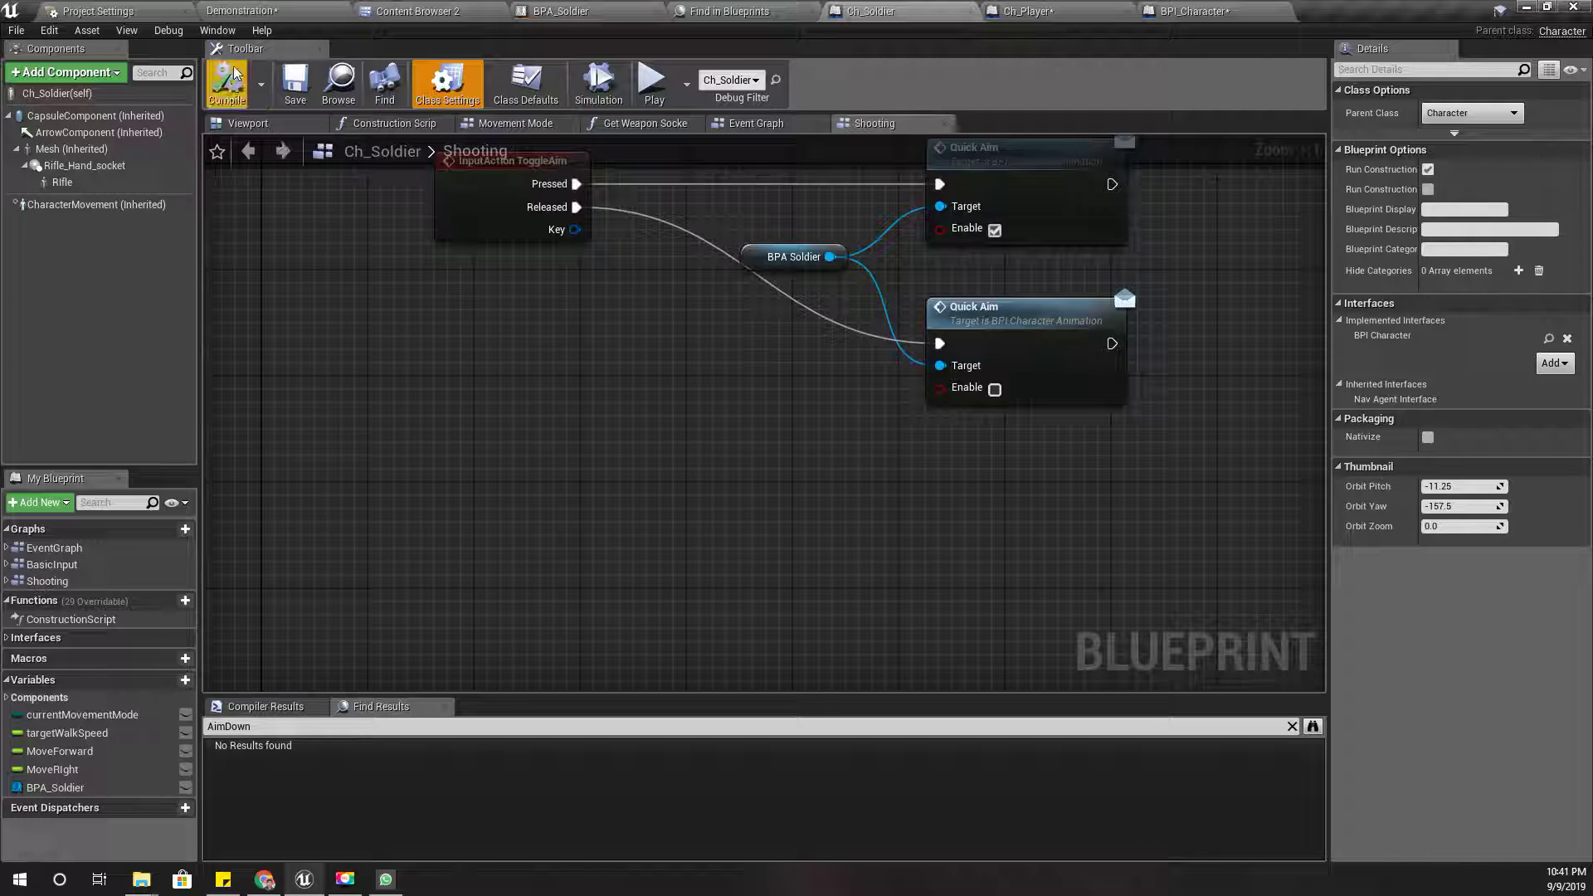
{"action": "right_click", "coordinate": [444, 425]}
{"action": "type", "text": "AimDOw"}
{"action": "key", "text": "Up"}
{"action": "key", "text": "Return"}
Wire Event Aim Down to the lower Quick Aim and move the Quick Aim nodes down.
{"action": "right_click_drag", "start_coordinate": [688, 517], "coordinate": [609, 540]}
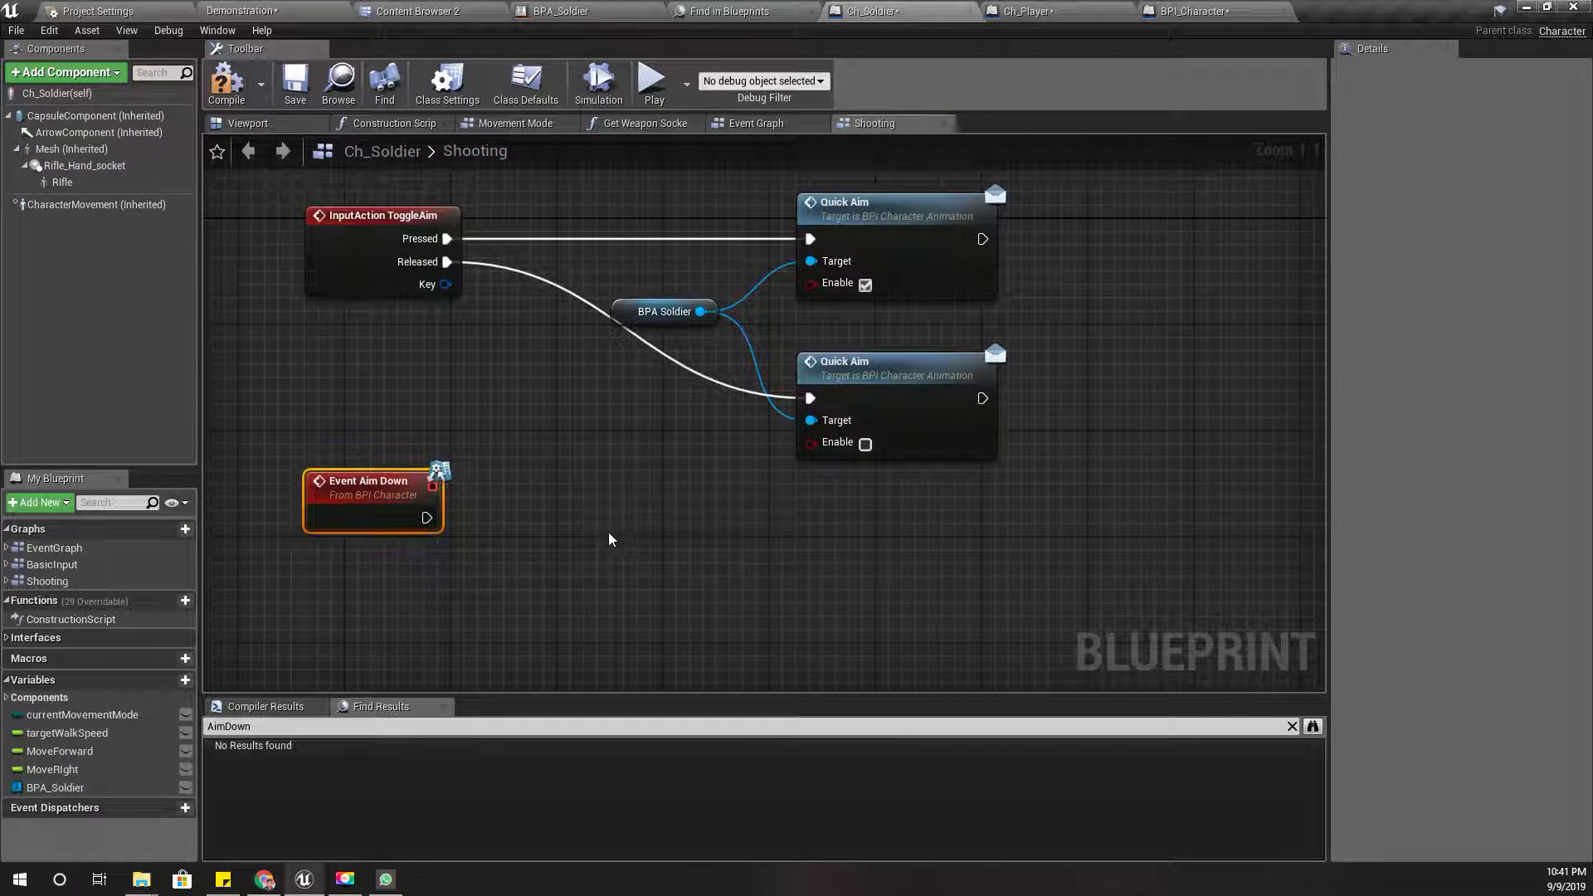
{"action": "left_click_drag", "start_coordinate": [434, 523], "coordinate": [809, 239]}
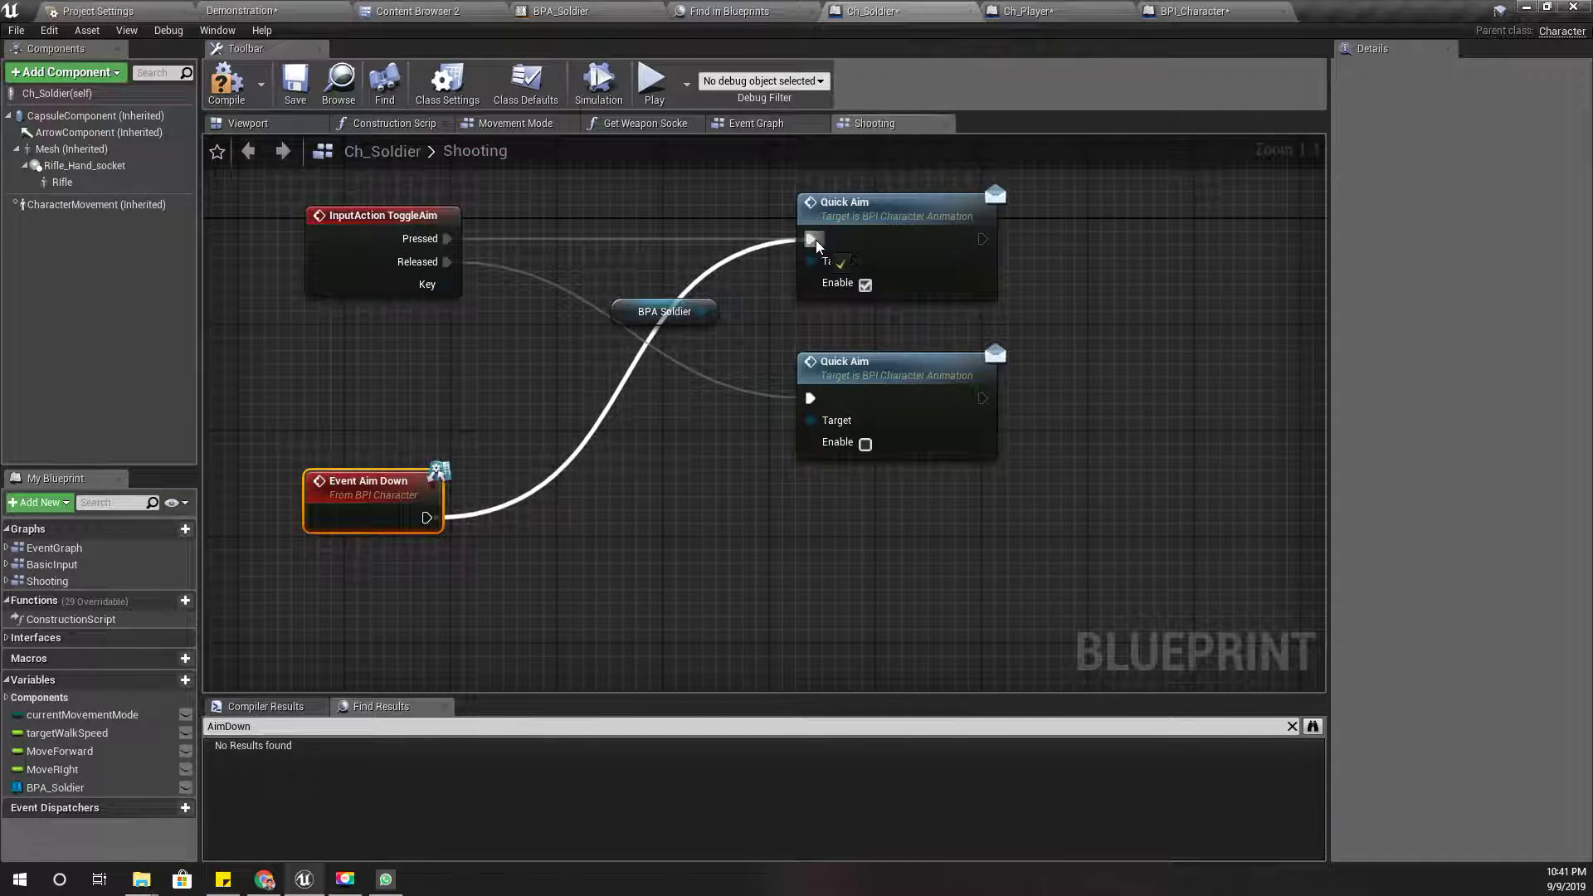
{"action": "left_click_drag", "start_coordinate": [425, 517], "coordinate": [818, 398]}
{"action": "right_click_drag", "start_coordinate": [851, 535], "coordinate": [836, 627]}
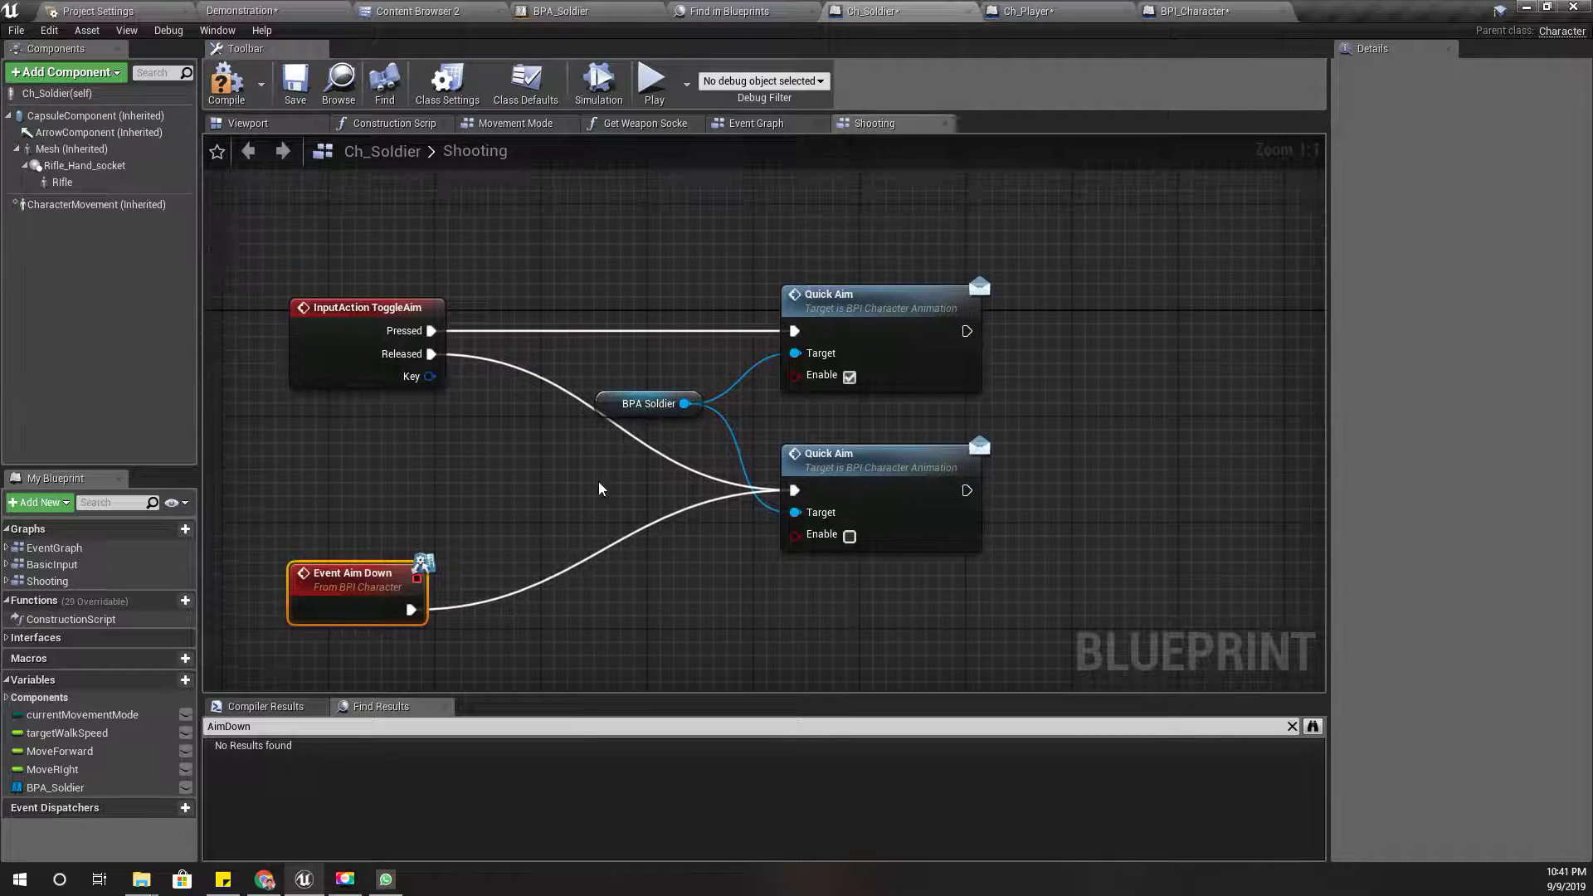
{"action": "left_click_drag", "start_coordinate": [668, 238], "coordinate": [1037, 572]}
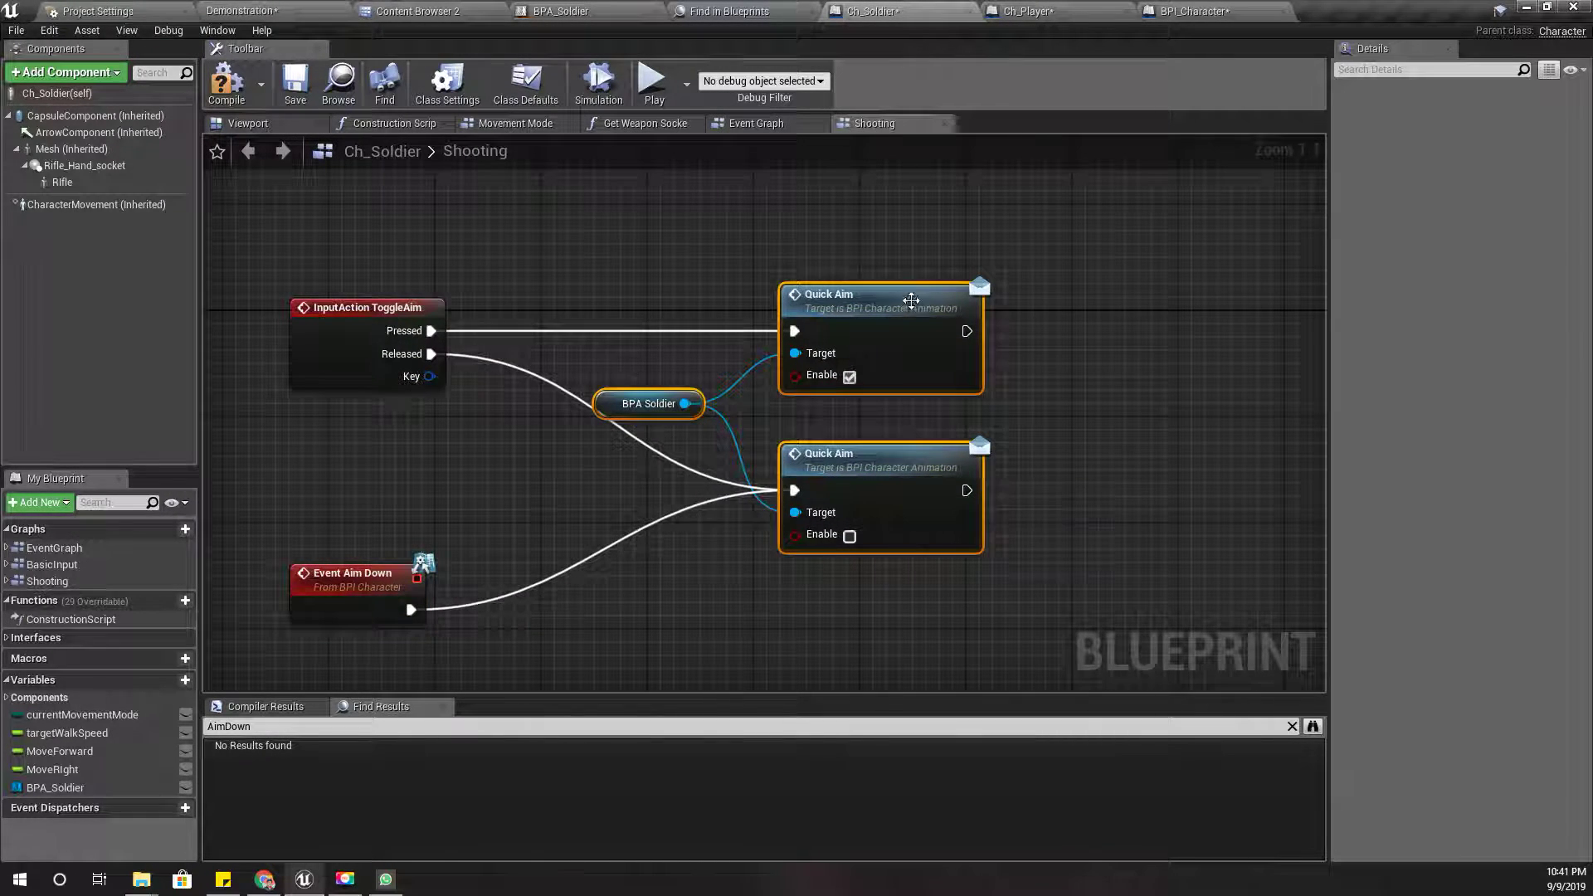
{"action": "left_click_drag", "start_coordinate": [649, 403], "coordinate": [648, 602]}
{"action": "right_click_drag", "start_coordinate": [615, 348], "coordinate": [682, 308]}
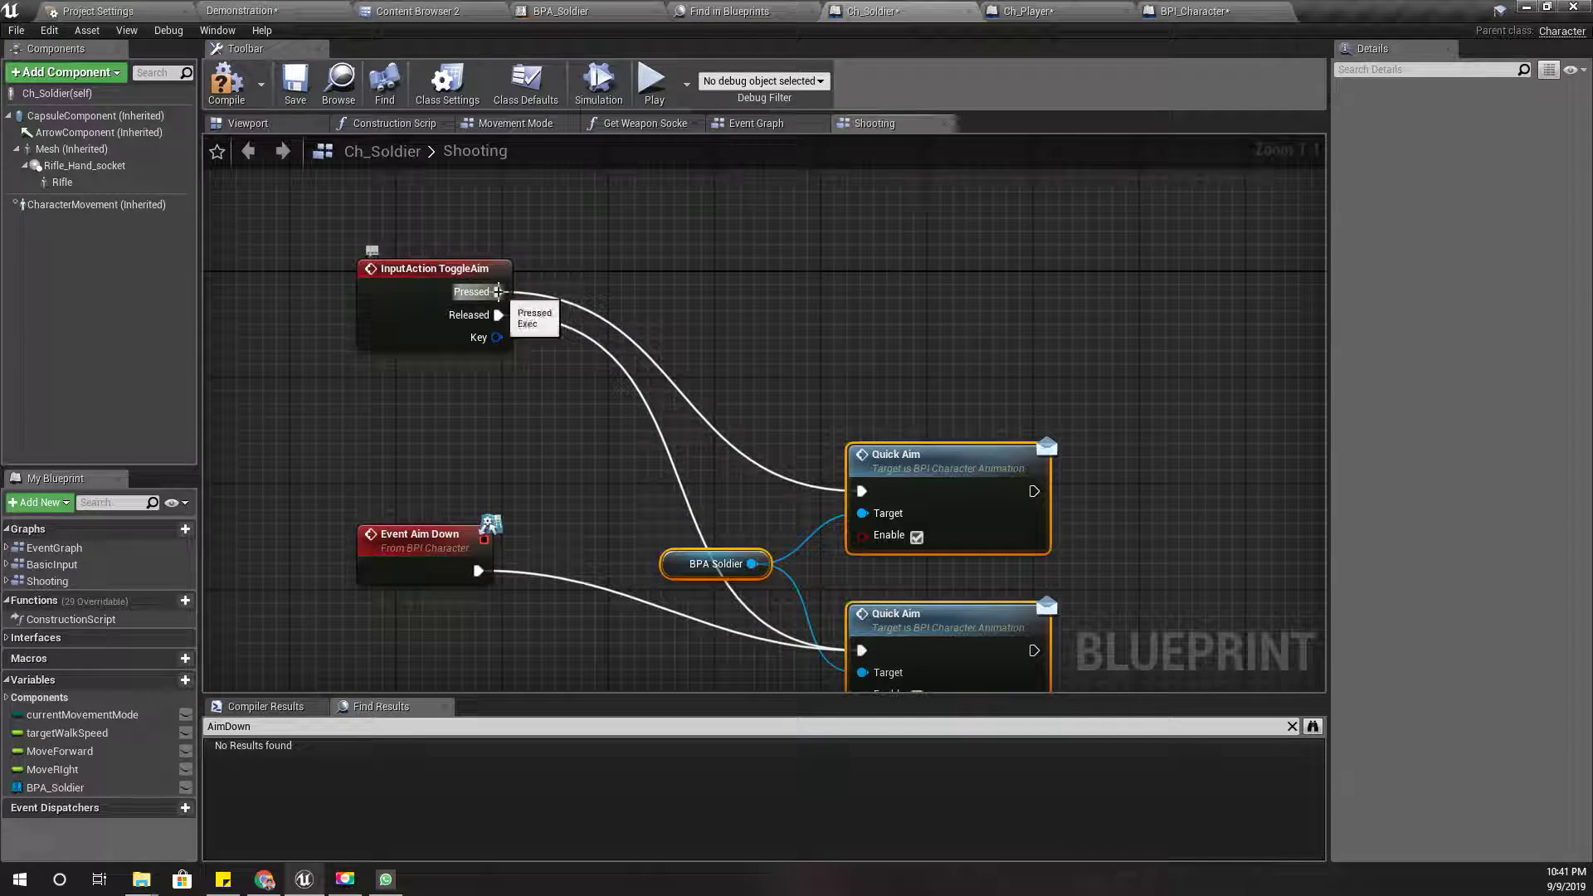
Try an Aim Down call from Pressed, then break its link and delete it.
{"action": "left_click_drag", "start_coordinate": [497, 291], "coordinate": [607, 287]}
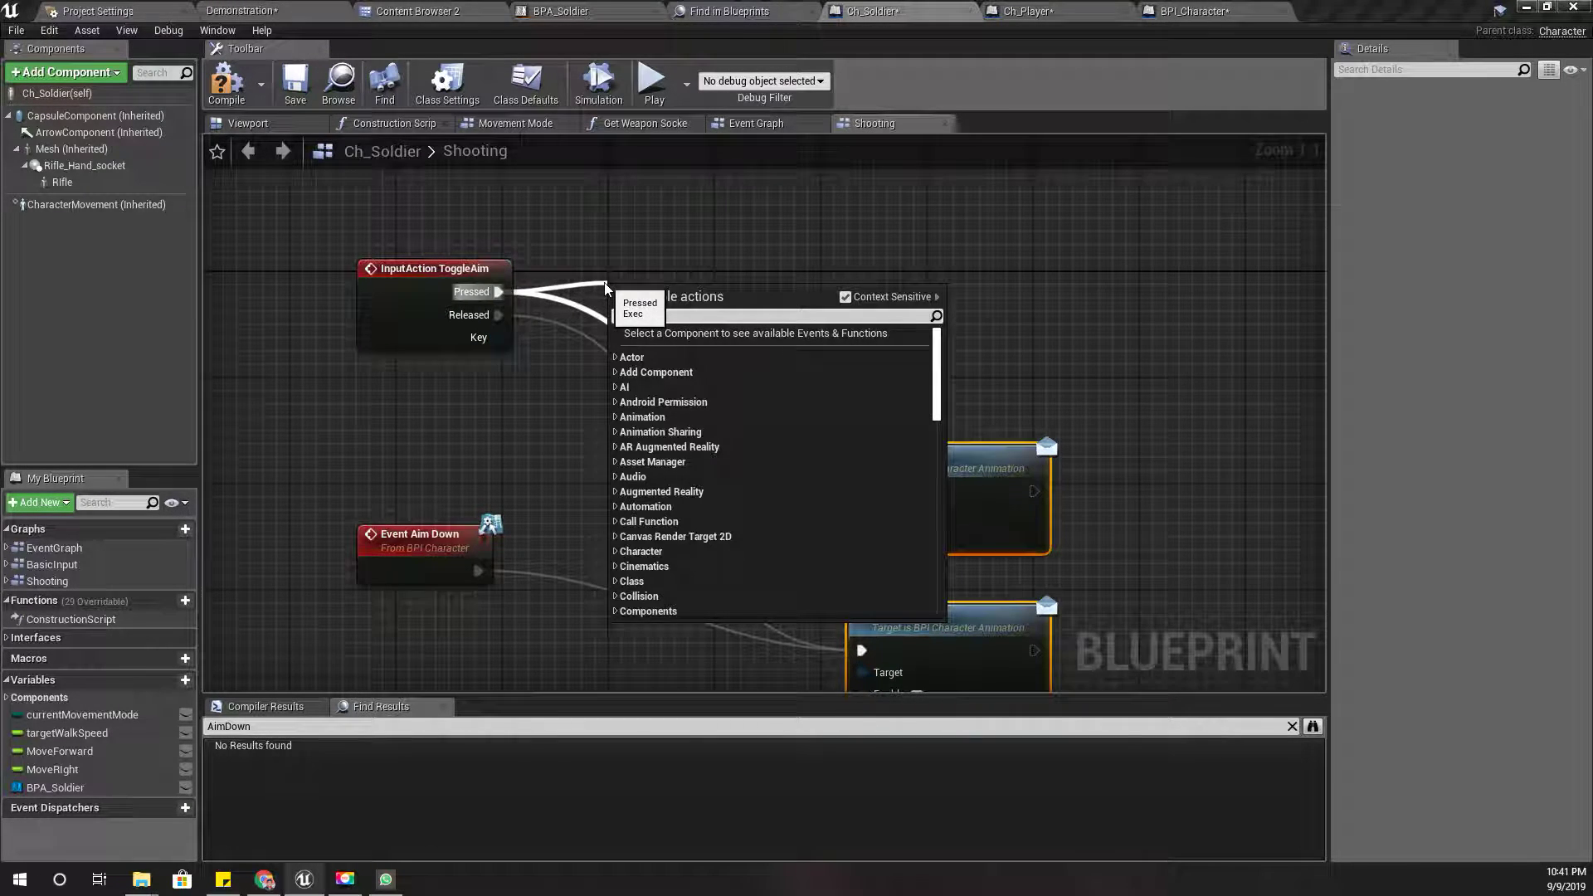
{"action": "type", "text": "aim down"}
{"action": "key", "text": "Return"}
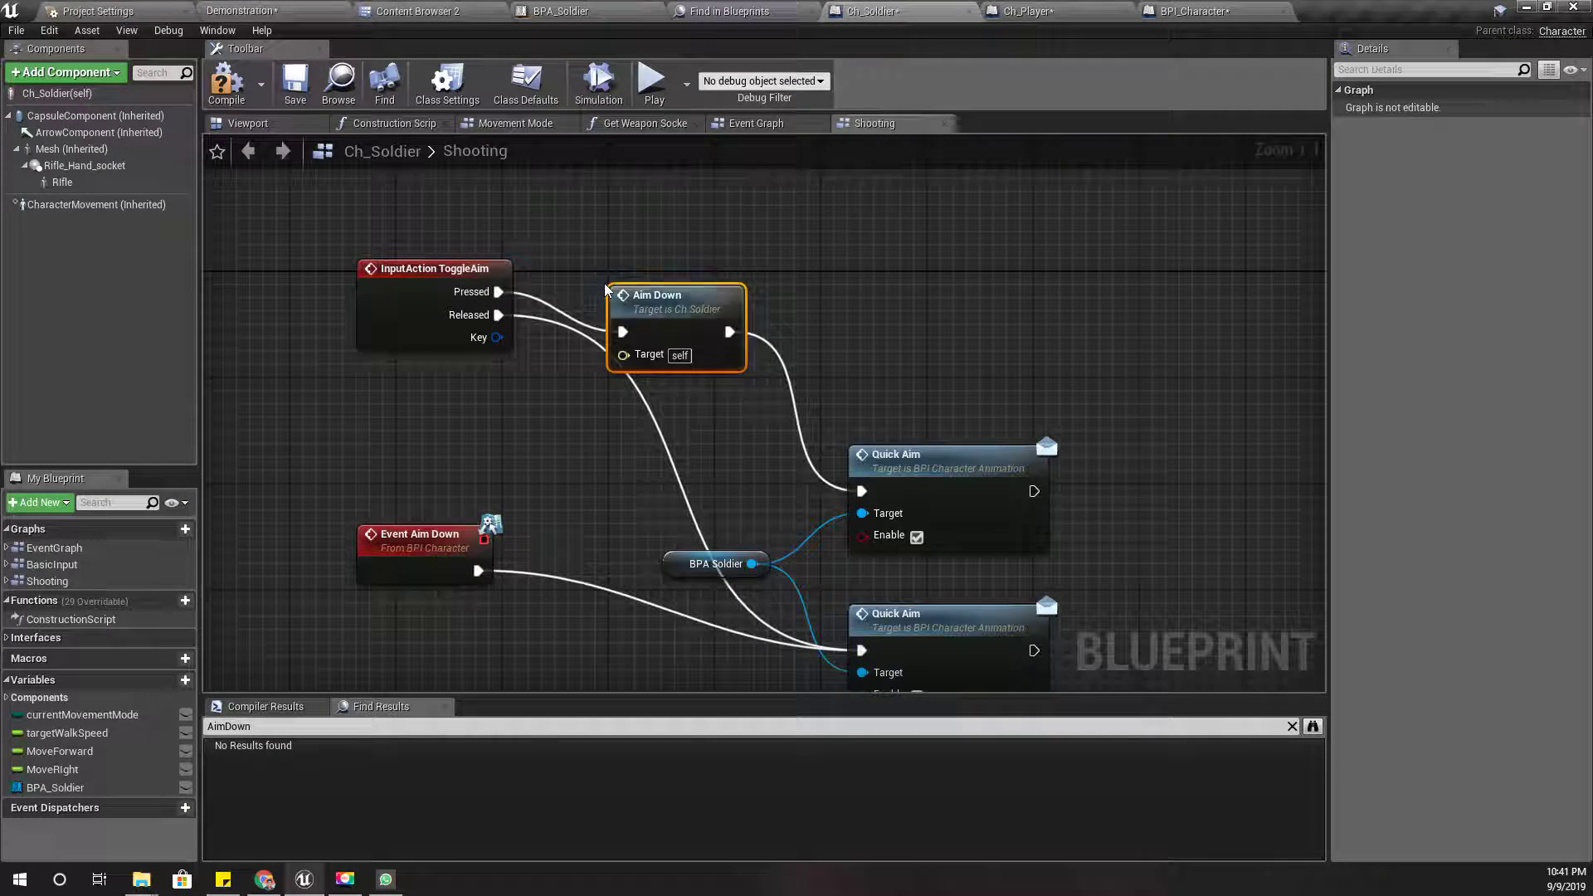
{"action": "right_click", "coordinate": [729, 332]}
{"action": "left_click", "coordinate": [738, 375]}
{"action": "left_click_drag", "start_coordinate": [686, 295], "coordinate": [738, 242]}
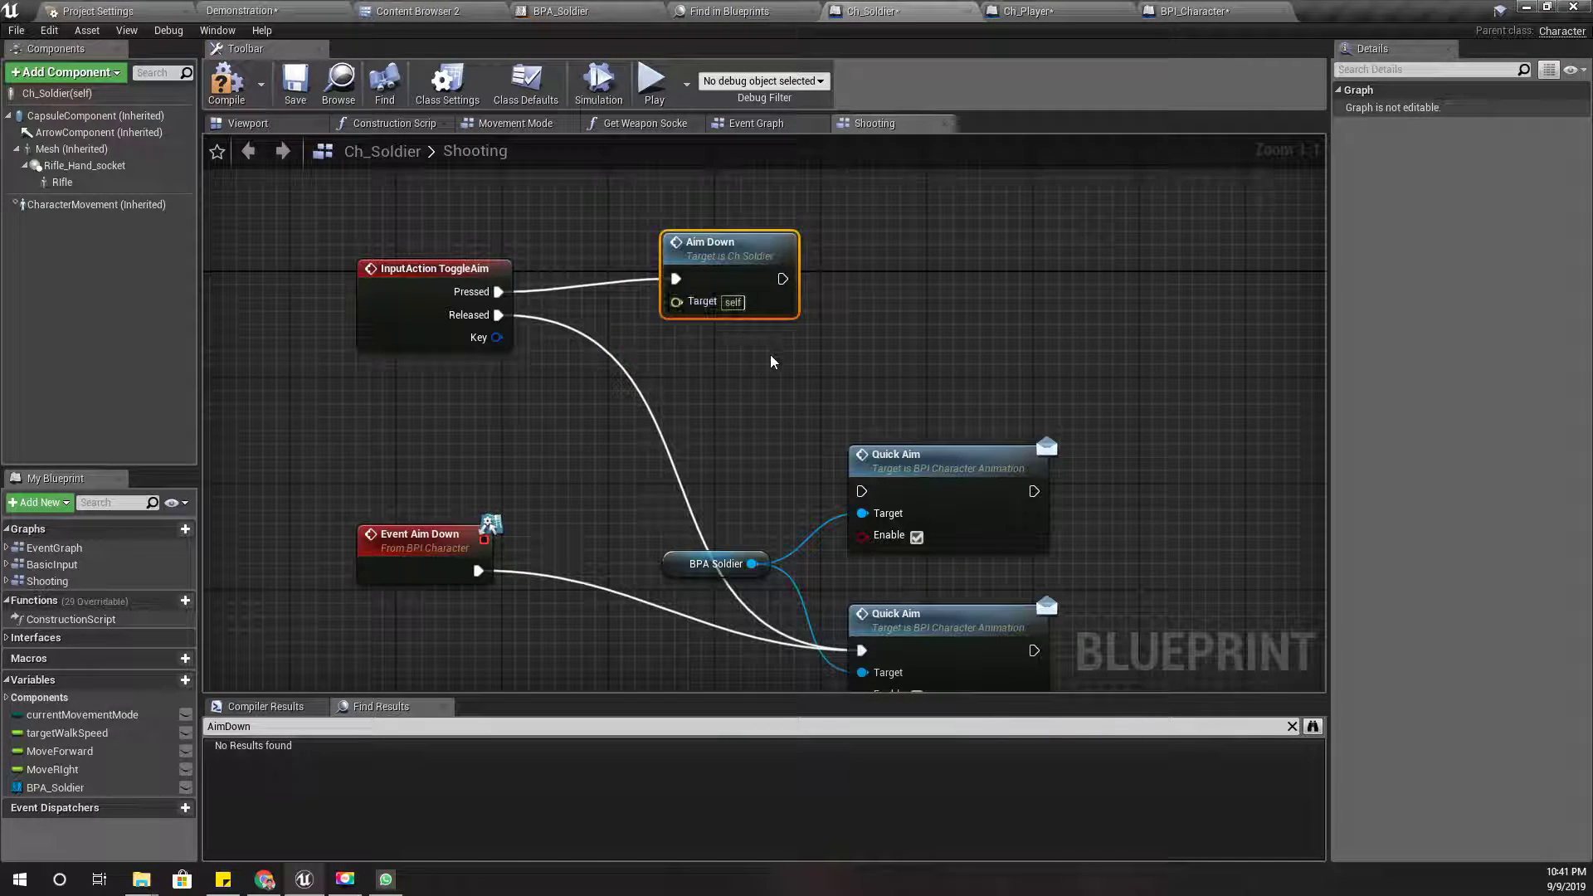
{"action": "key", "text": "Delete"}
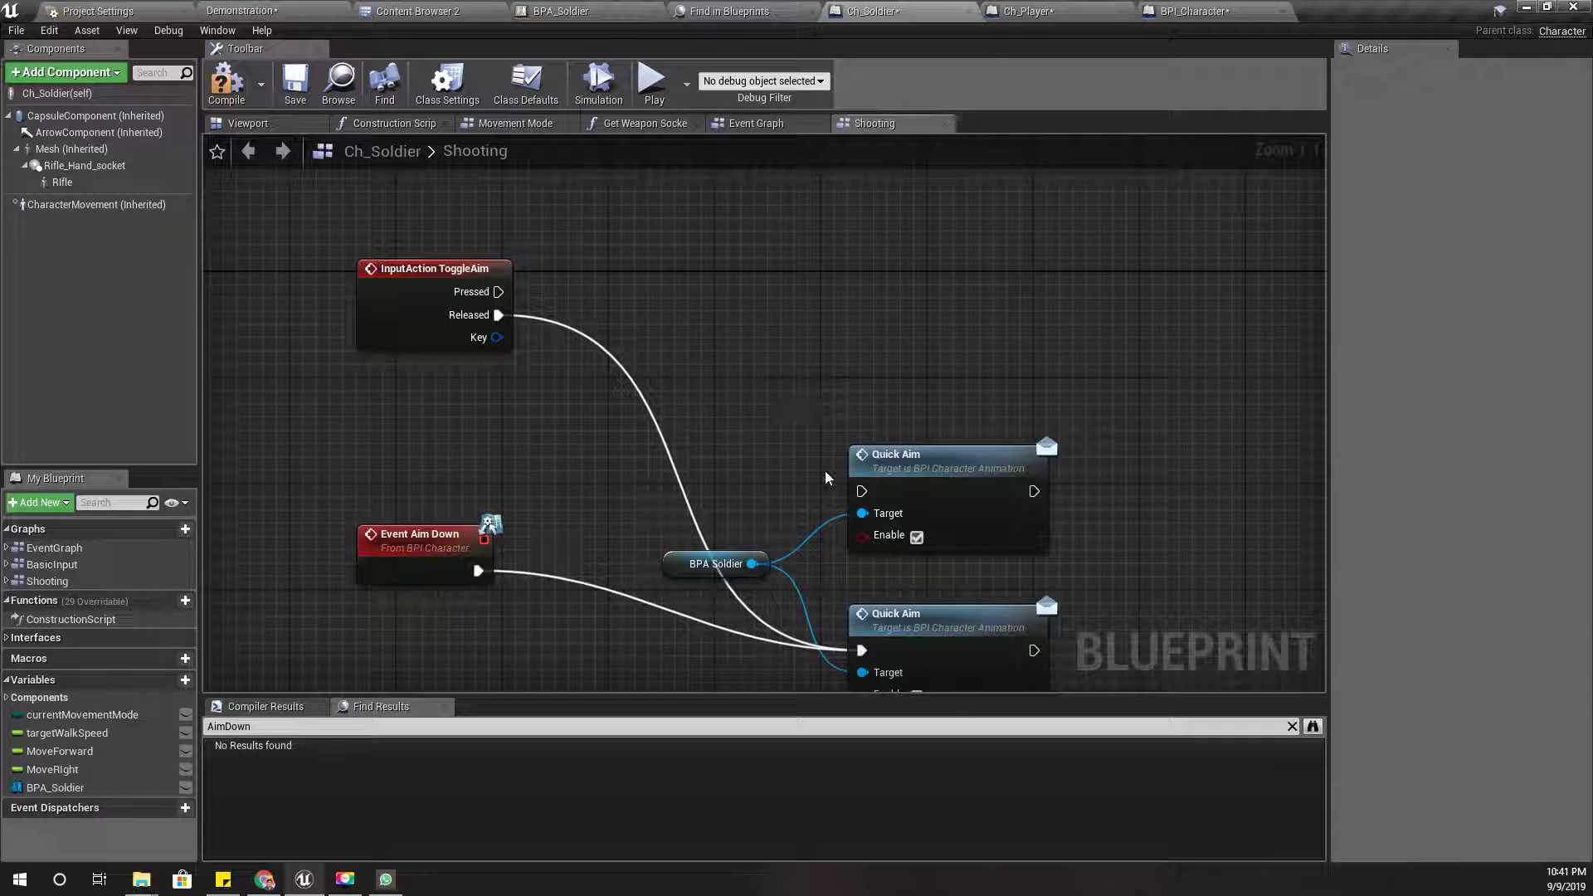
{"action": "right_click_drag", "start_coordinate": [826, 479], "coordinate": [771, 369]}
Add an enable/disable input to BPI_Character's AimDown function and compile it.
{"action": "left_click", "coordinate": [1195, 11]}
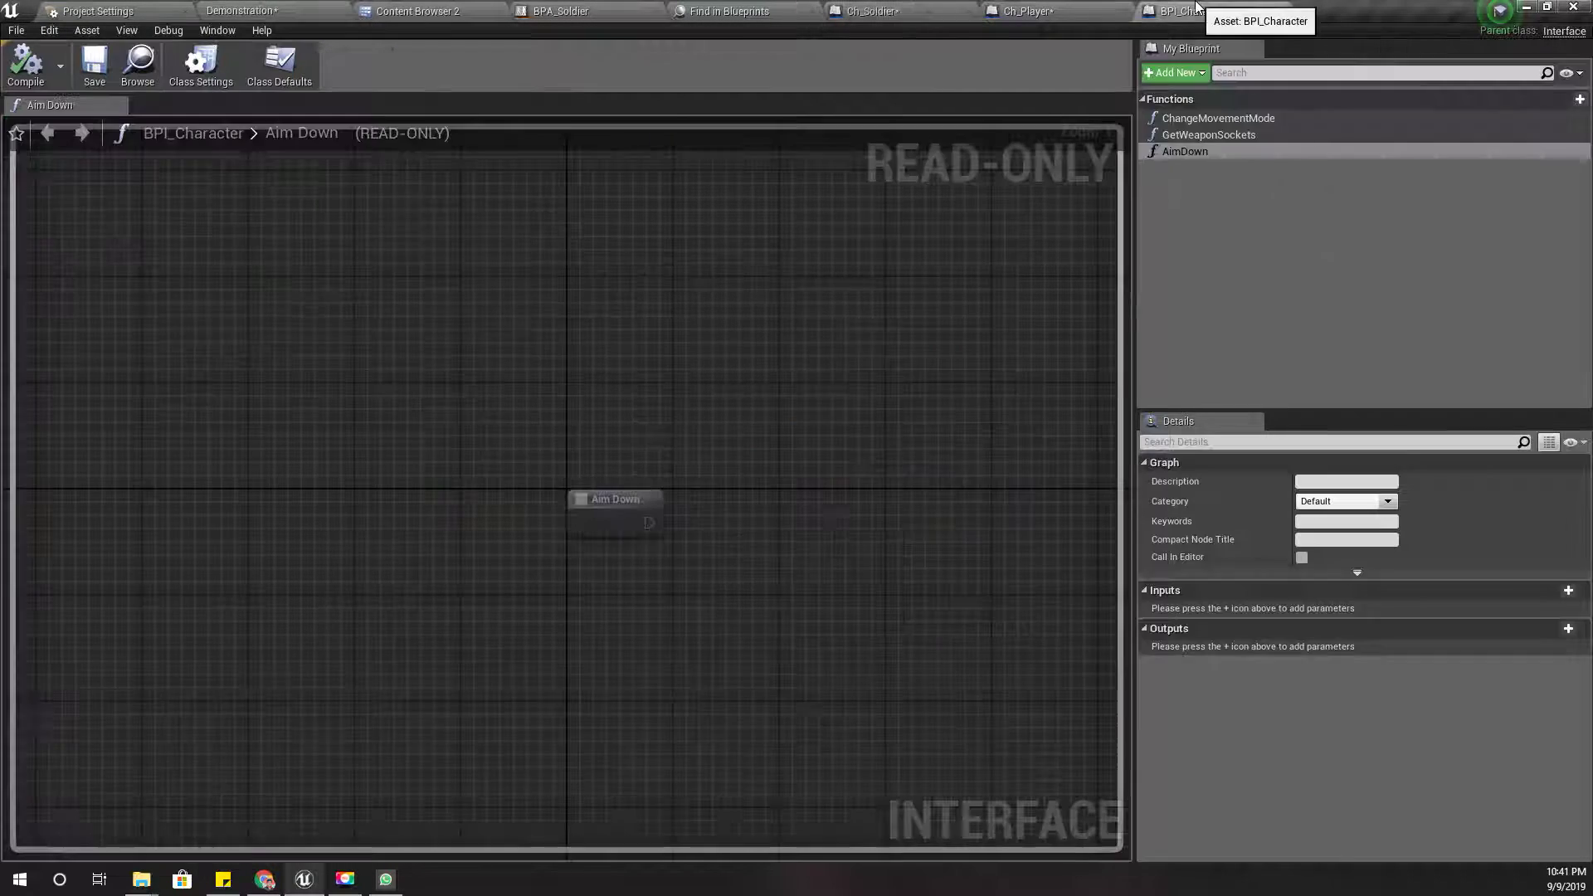
{"action": "left_click", "coordinate": [1568, 590]}
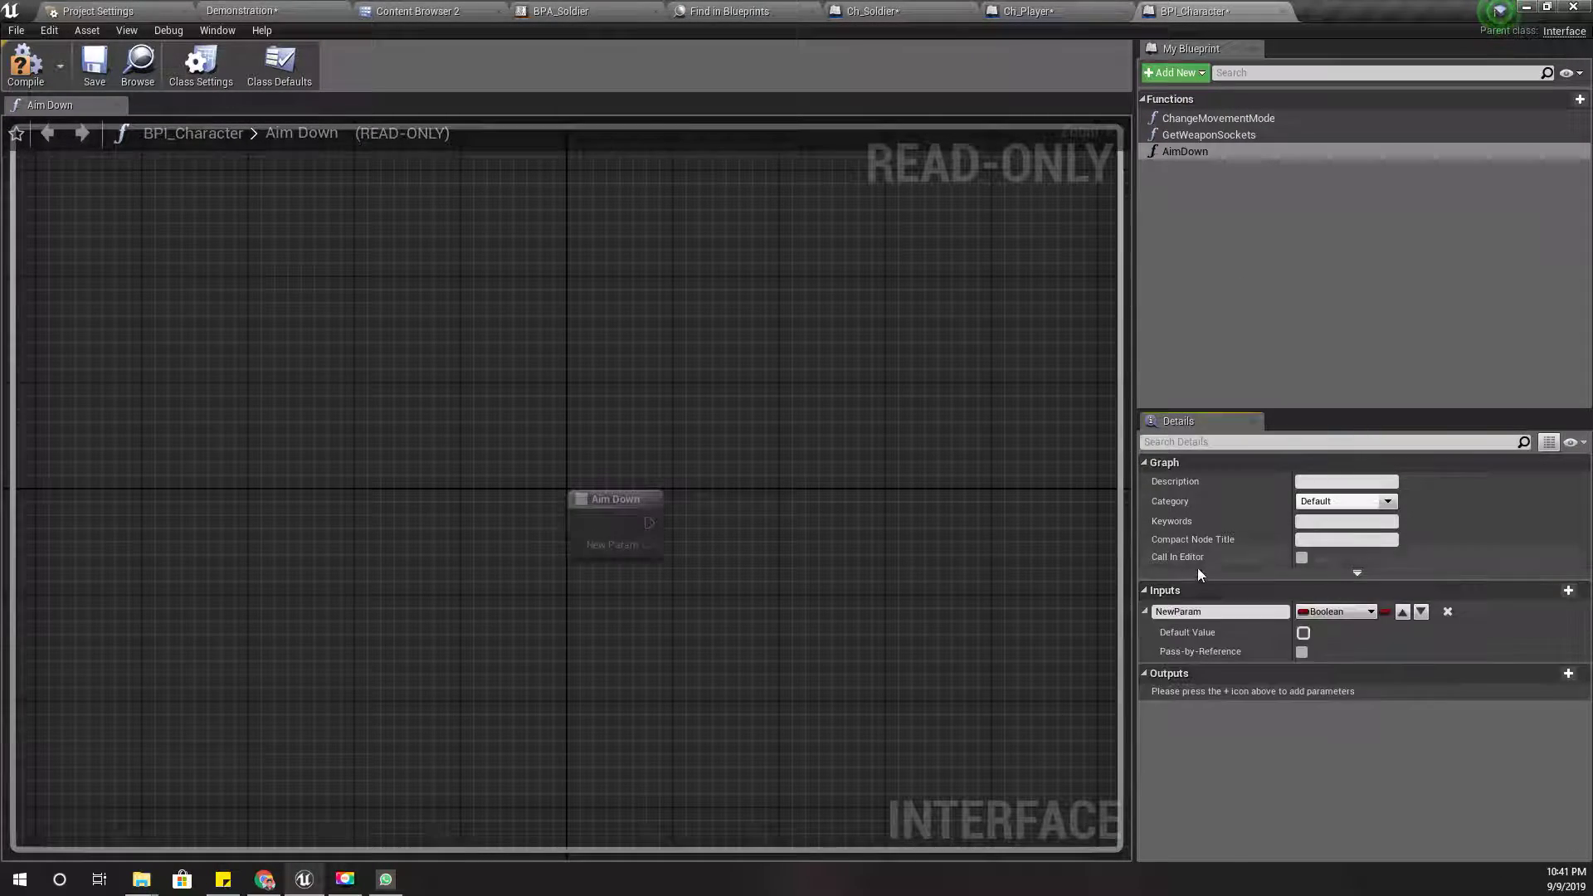
{"action": "type", "text": "enable/disable"}
{"action": "key", "text": "Return"}
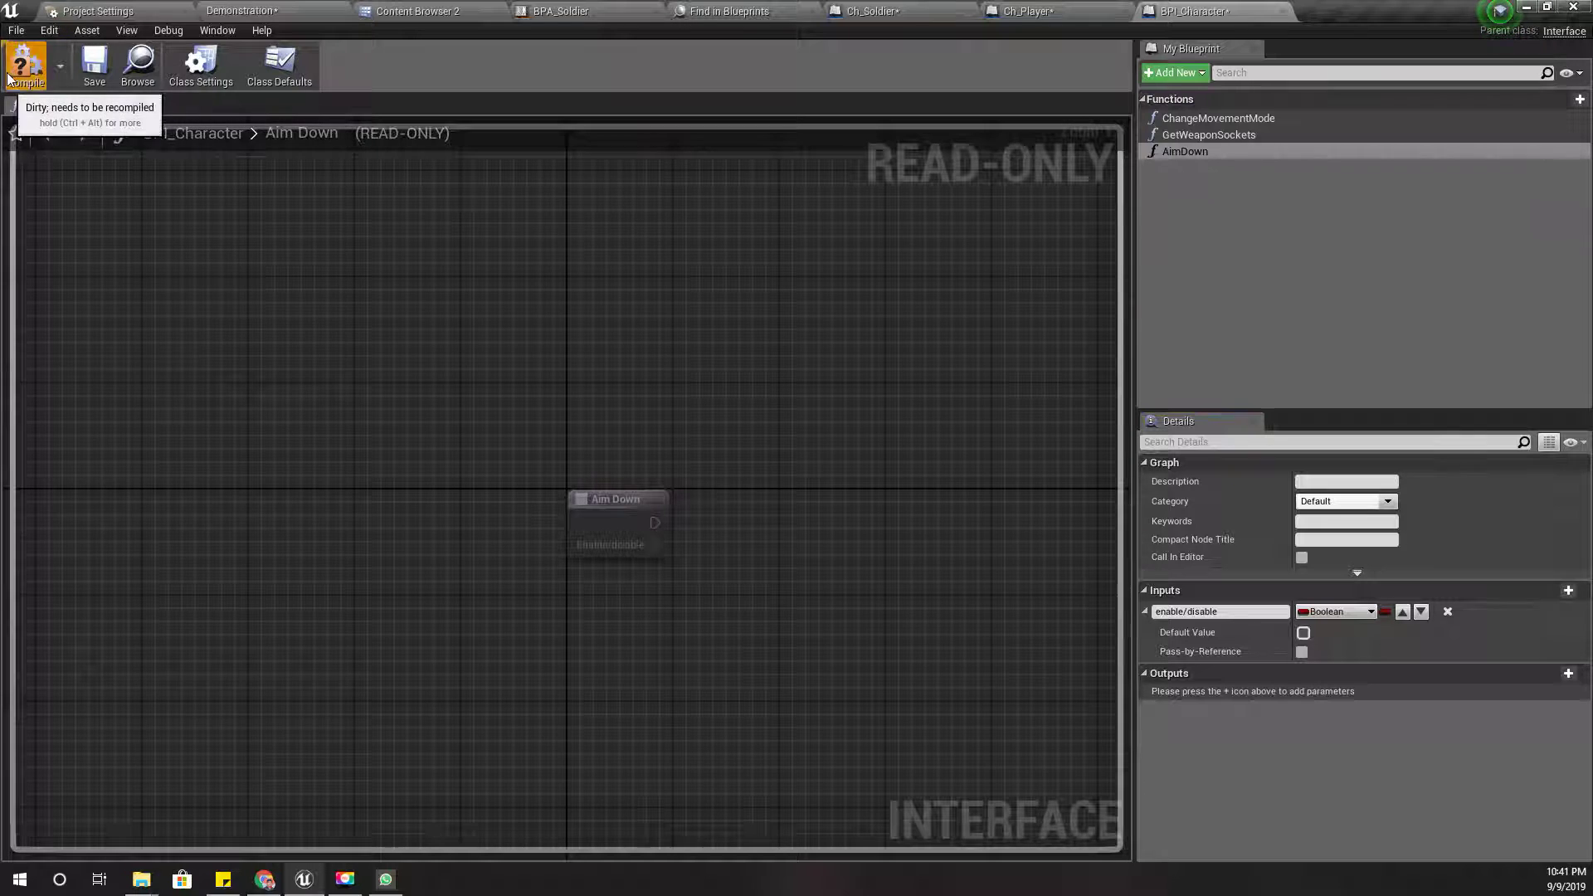
{"action": "left_click", "coordinate": [33, 52]}
{"action": "left_click", "coordinate": [896, 11]}
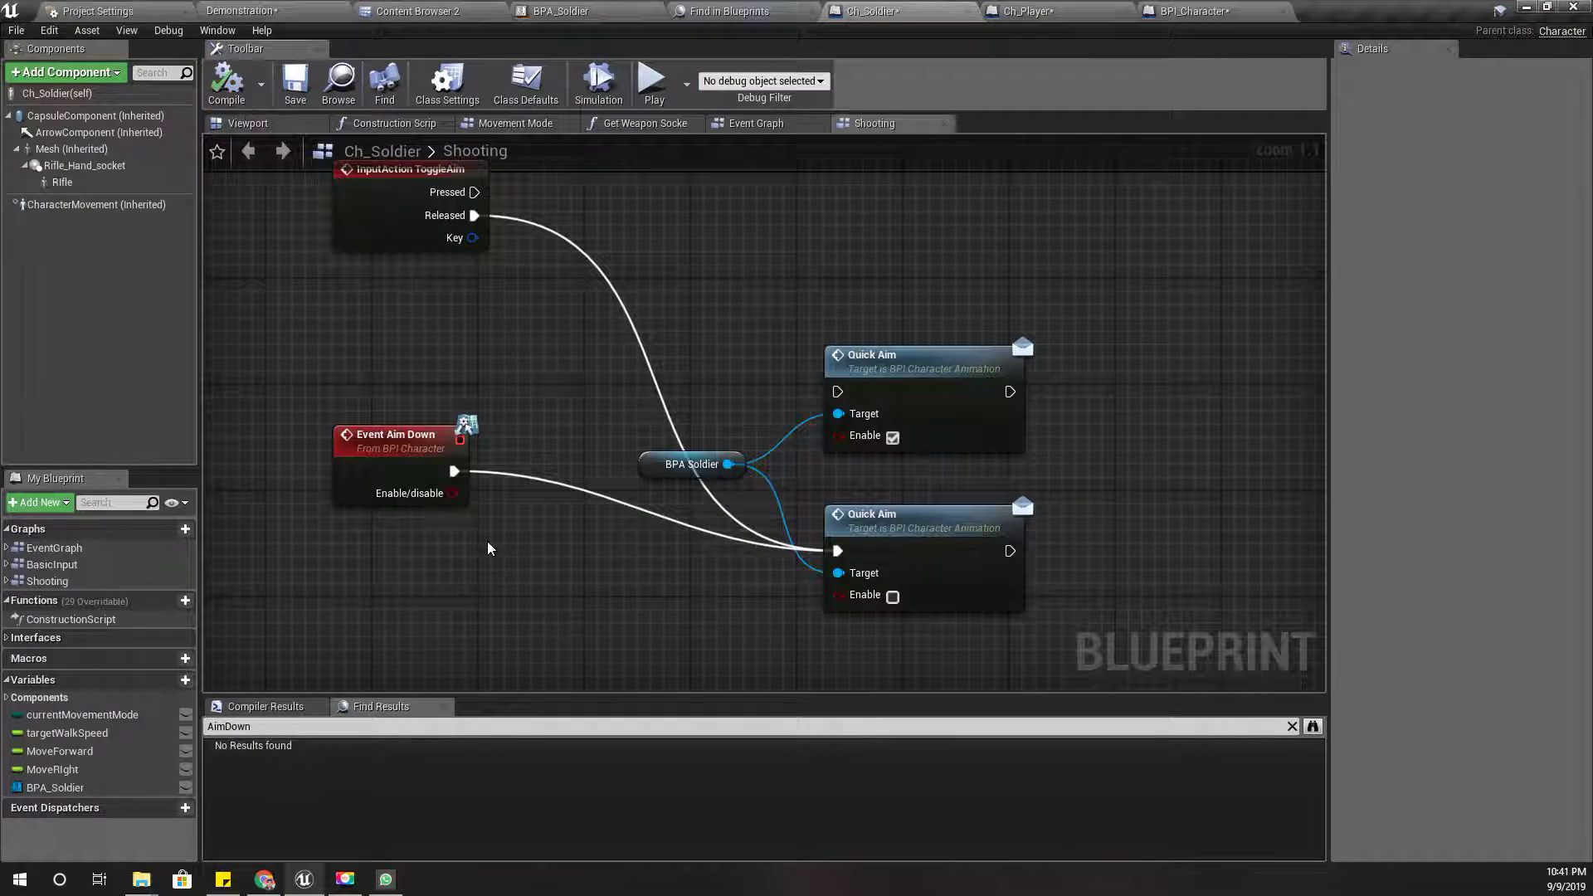
Branch Event Aim Down on enable/disable: True to upper Quick Aim, False to lower.
{"action": "left_click_drag", "start_coordinate": [452, 493], "coordinate": [523, 506]}
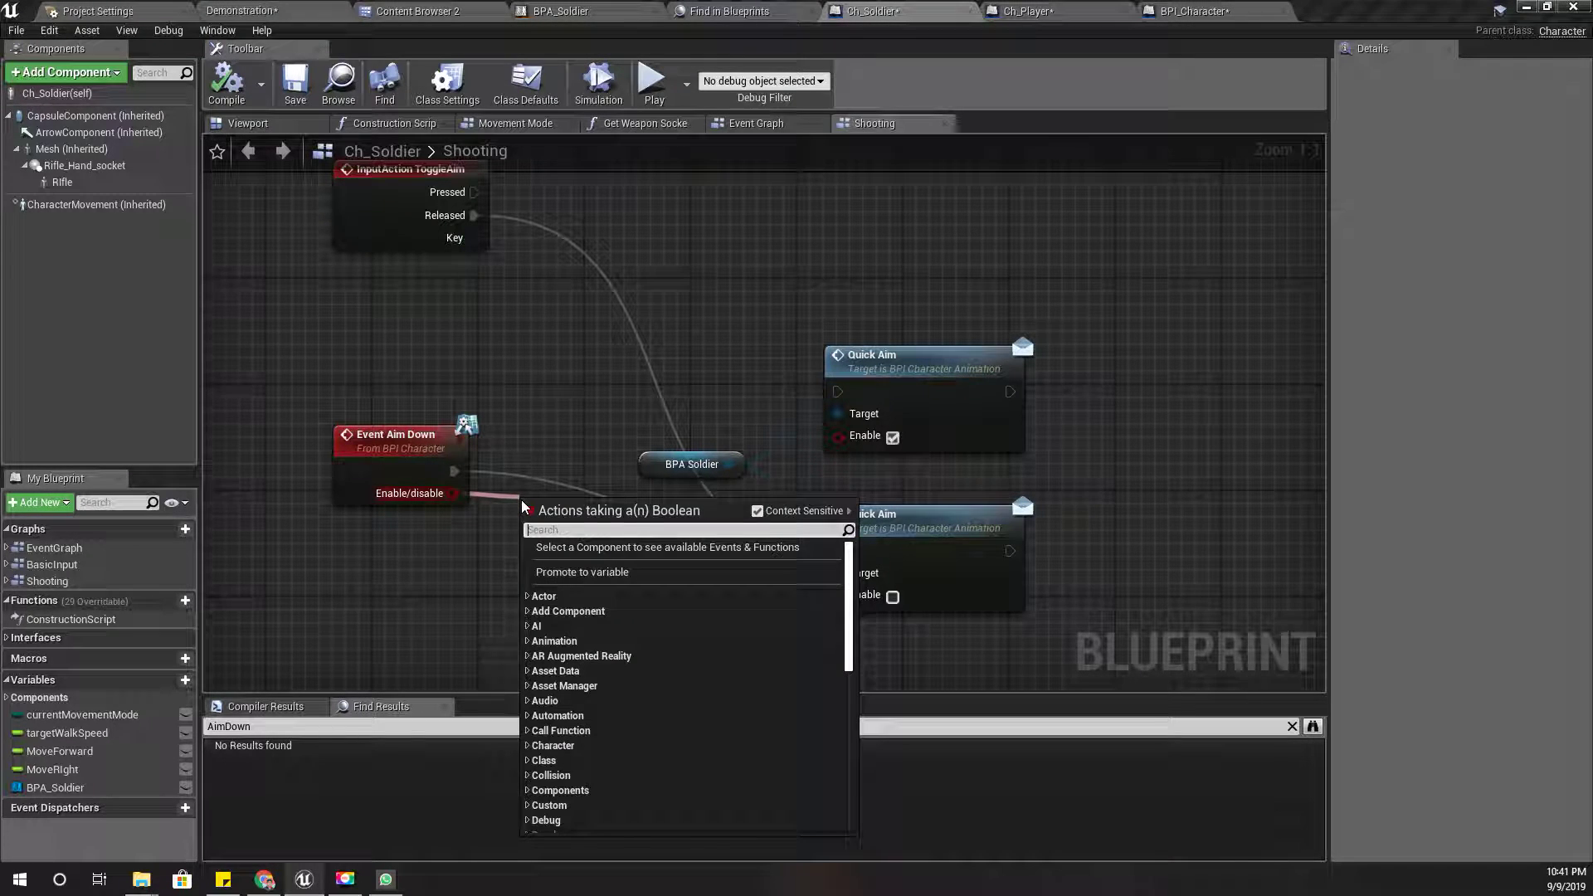
{"action": "type", "text": "branch"}
{"action": "key", "text": "Return"}
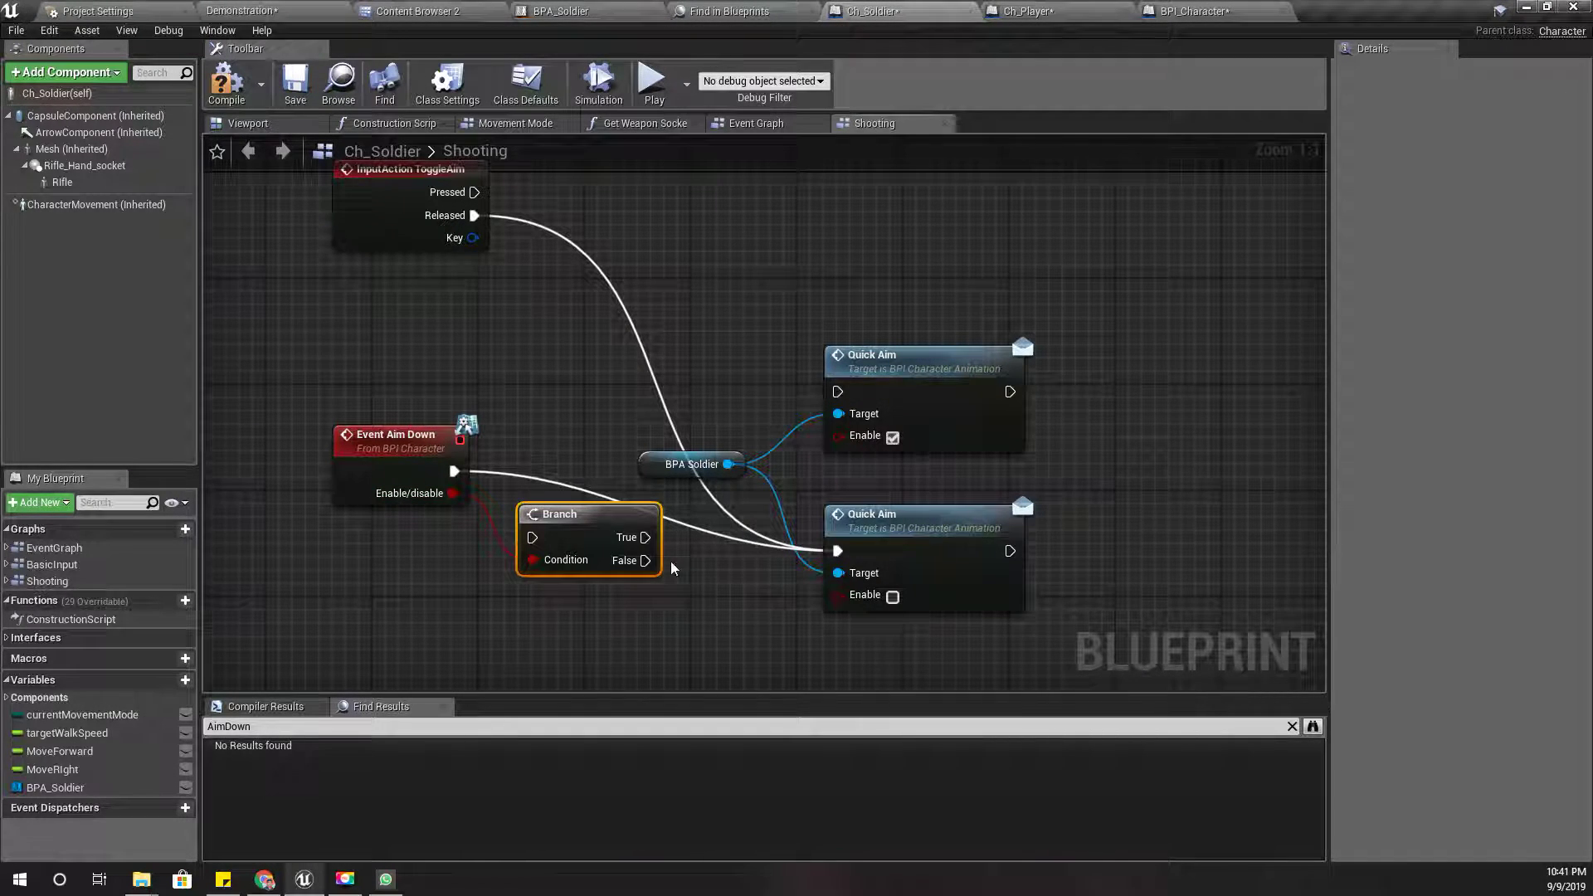
{"action": "left_click_drag", "start_coordinate": [532, 537], "coordinate": [454, 472]}
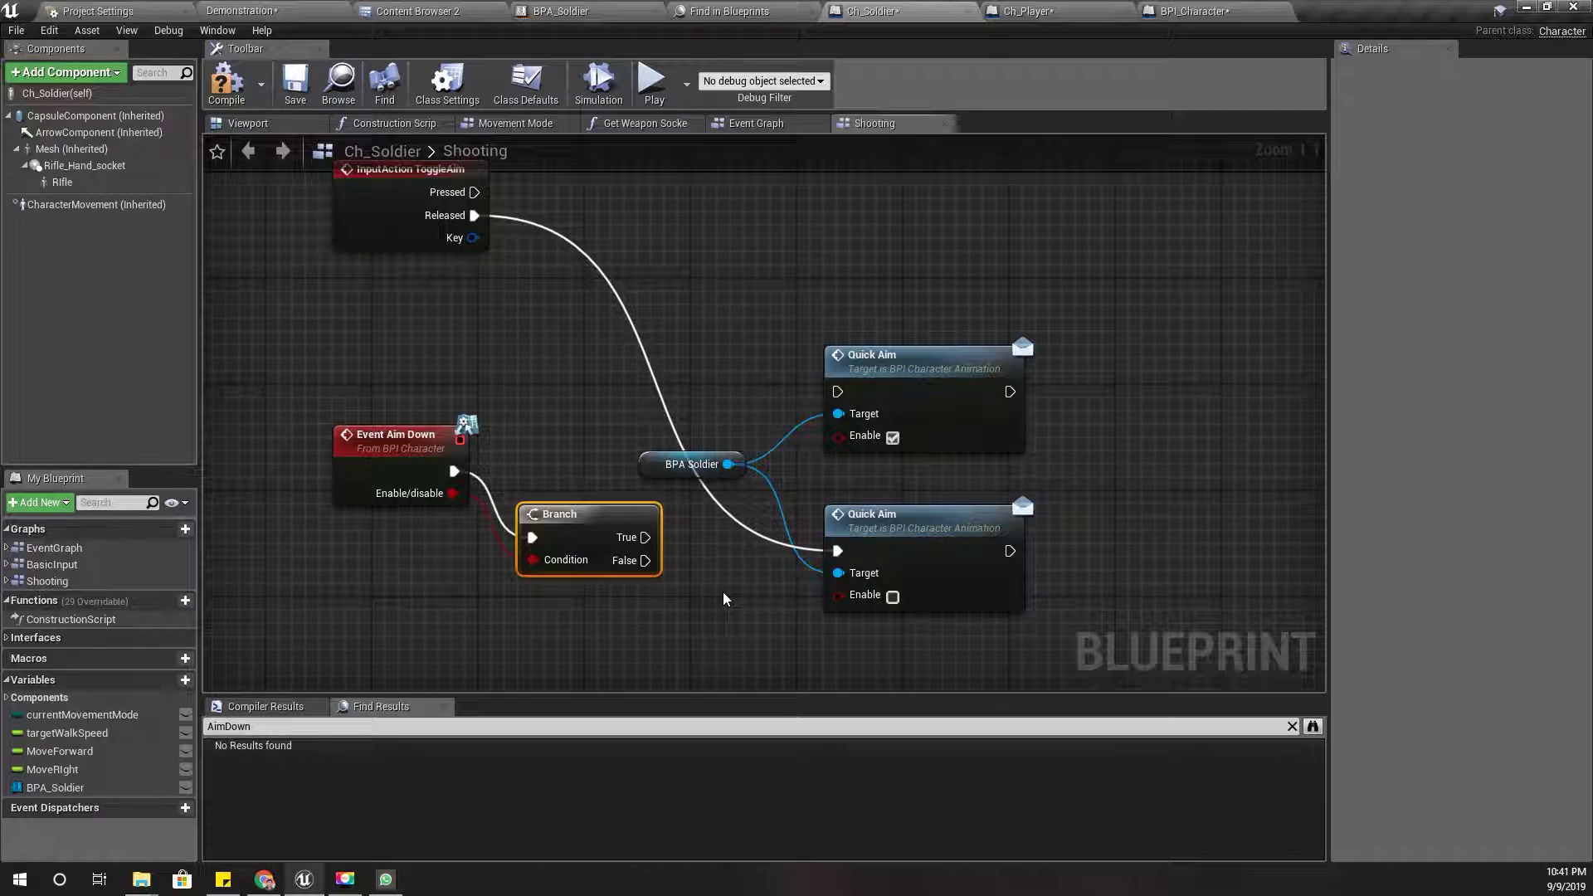
{"action": "left_click_drag", "start_coordinate": [646, 536], "coordinate": [837, 391]}
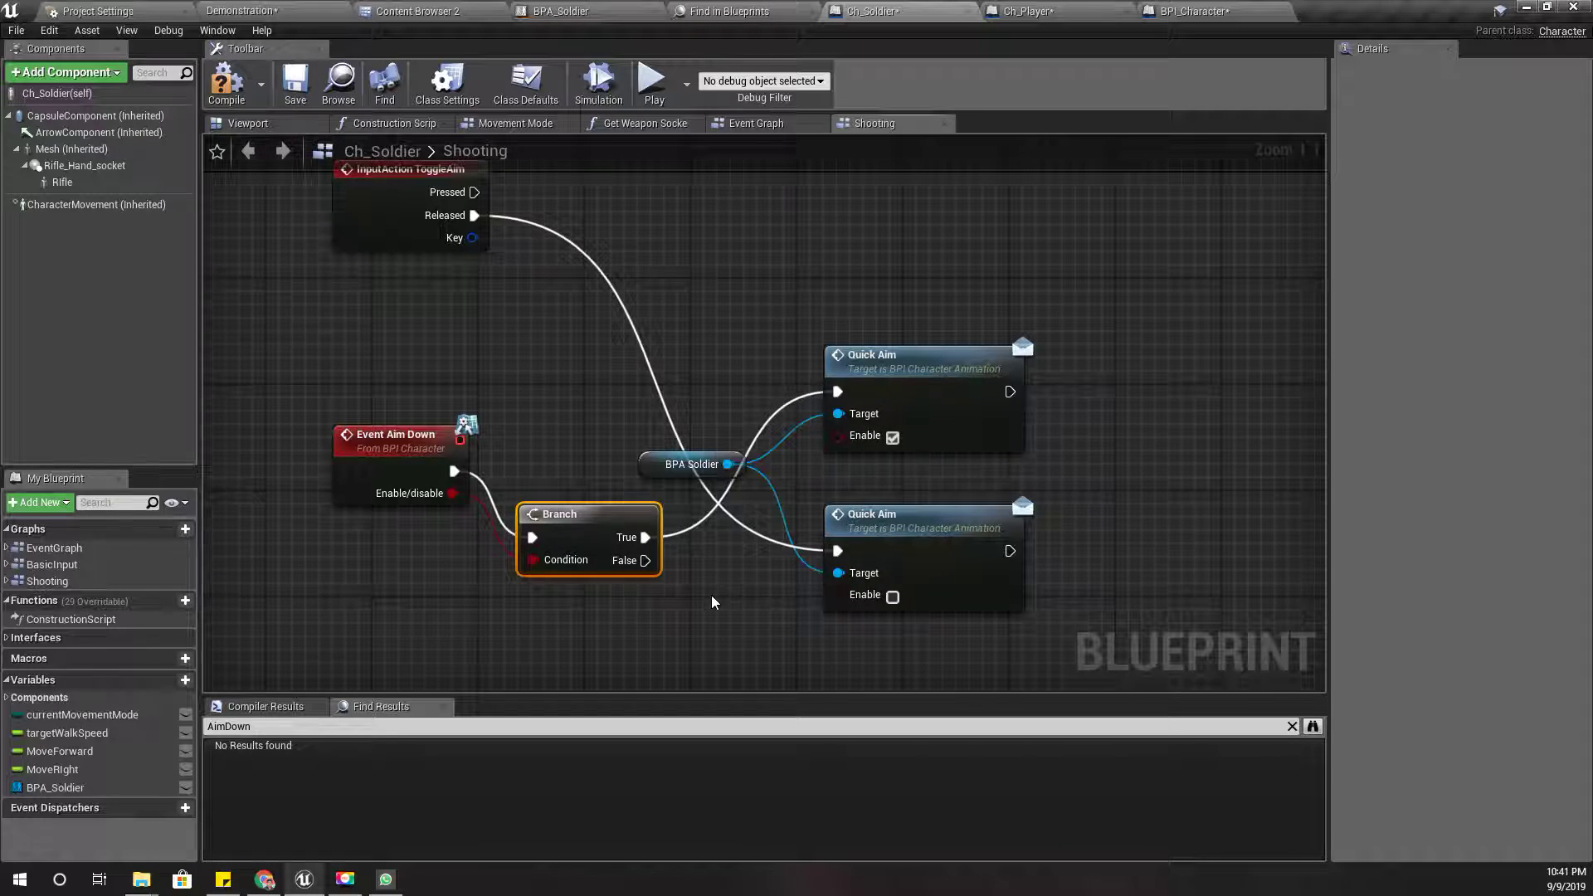
{"action": "left_click_drag", "start_coordinate": [645, 561], "coordinate": [842, 554]}
{"action": "mouse_move", "coordinate": [473, 215]}
{"action": "right_mouse_down"}
{"action": "mouse_move", "coordinate": [497, 391]}
{"action": "mouse_move", "coordinate": [543, 324]}
{"action": "right_mouse_up"}
Break Released's link to Quick Aim and rearrange the Branch beside Event Aim Down.
{"action": "right_click", "coordinate": [498, 391]}
{"action": "left_click", "coordinate": [540, 435]}
{"action": "left_click_drag", "start_coordinate": [583, 339], "coordinate": [884, 575]}
{"action": "mouse_move", "coordinate": [854, 337]}
{"action": "left_mouse_down"}
{"action": "mouse_move", "coordinate": [893, 443]}
{"action": "mouse_move", "coordinate": [881, 431]}
{"action": "left_mouse_up"}
{"action": "left_click", "coordinate": [546, 559]}
{"action": "mouse_move", "coordinate": [546, 559]}
{"action": "left_mouse_down"}
{"action": "mouse_move", "coordinate": [573, 427]}
{"action": "mouse_move", "coordinate": [545, 402]}
{"action": "left_mouse_up"}
{"action": "right_click_drag", "start_coordinate": [444, 220], "coordinate": [539, 401]}
Add an Aim Down interface call driven by ToggleAim Pressed.
{"action": "left_click_drag", "start_coordinate": [525, 357], "coordinate": [689, 387]}
{"action": "type", "text": "aim dow"}
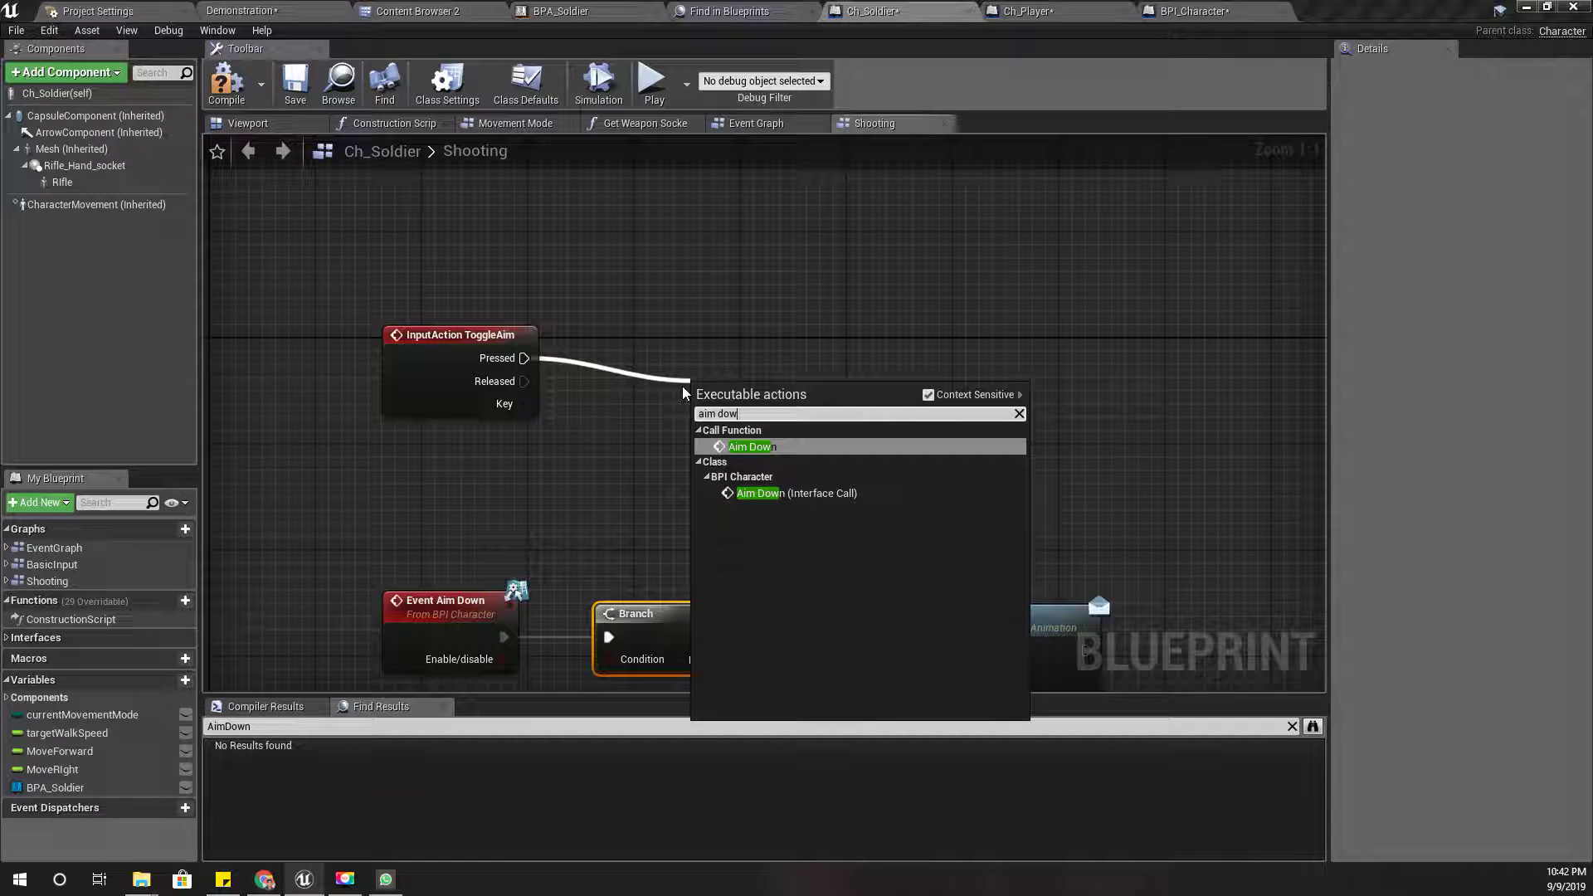
{"action": "key", "text": "Down"}
{"action": "key", "text": "Return"}
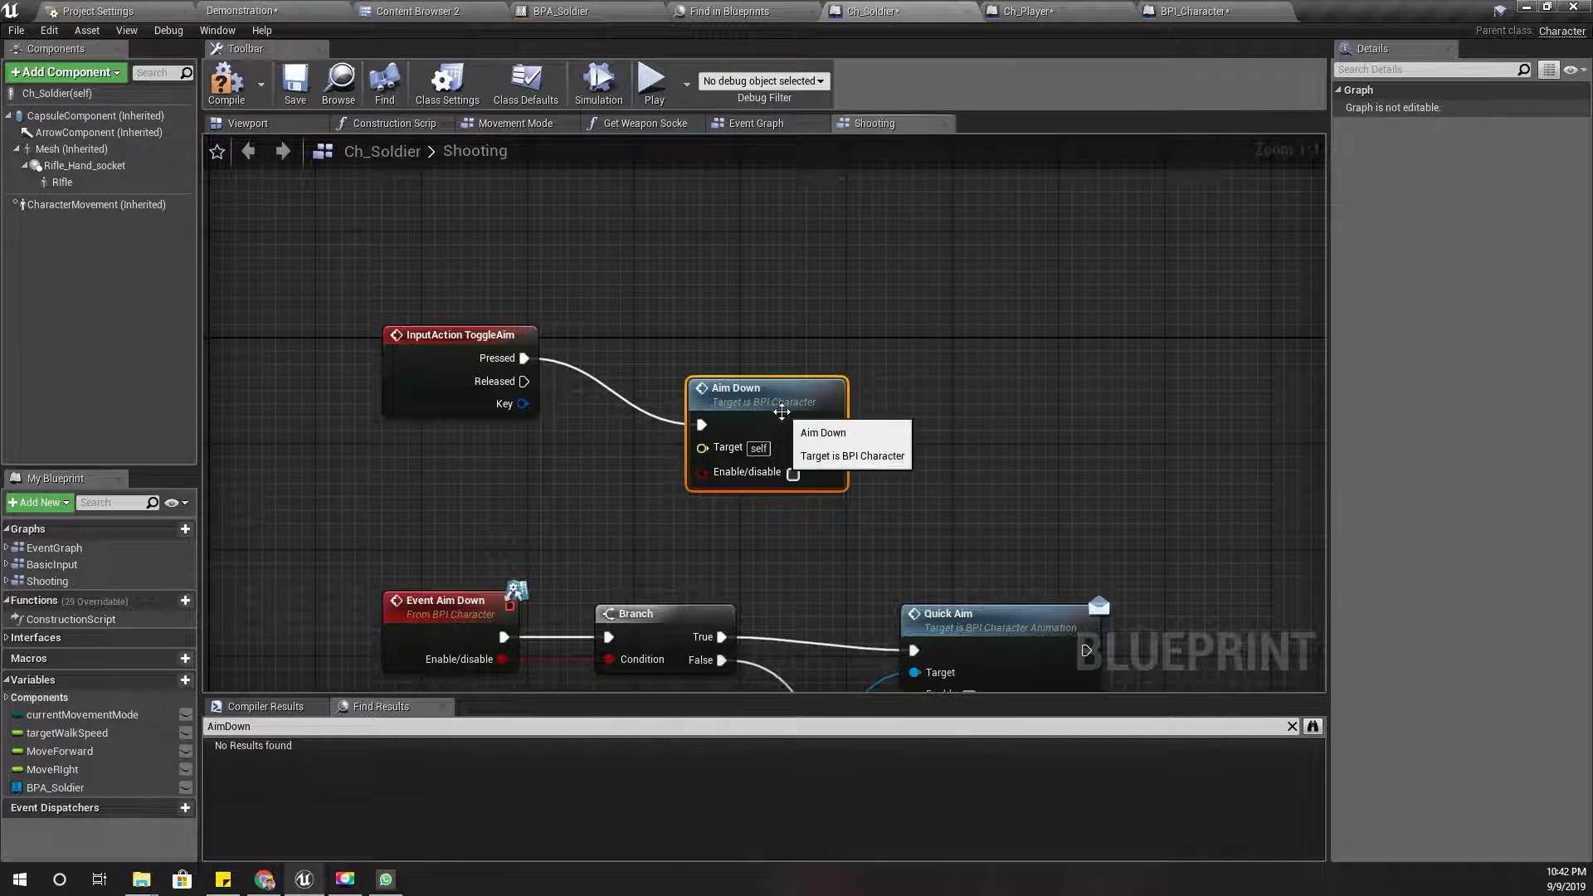
{"action": "mouse_move", "coordinate": [780, 421]}
{"action": "left_mouse_down"}
{"action": "mouse_move", "coordinate": [844, 299]}
{"action": "mouse_move", "coordinate": [863, 357]}
{"action": "left_mouse_up"}
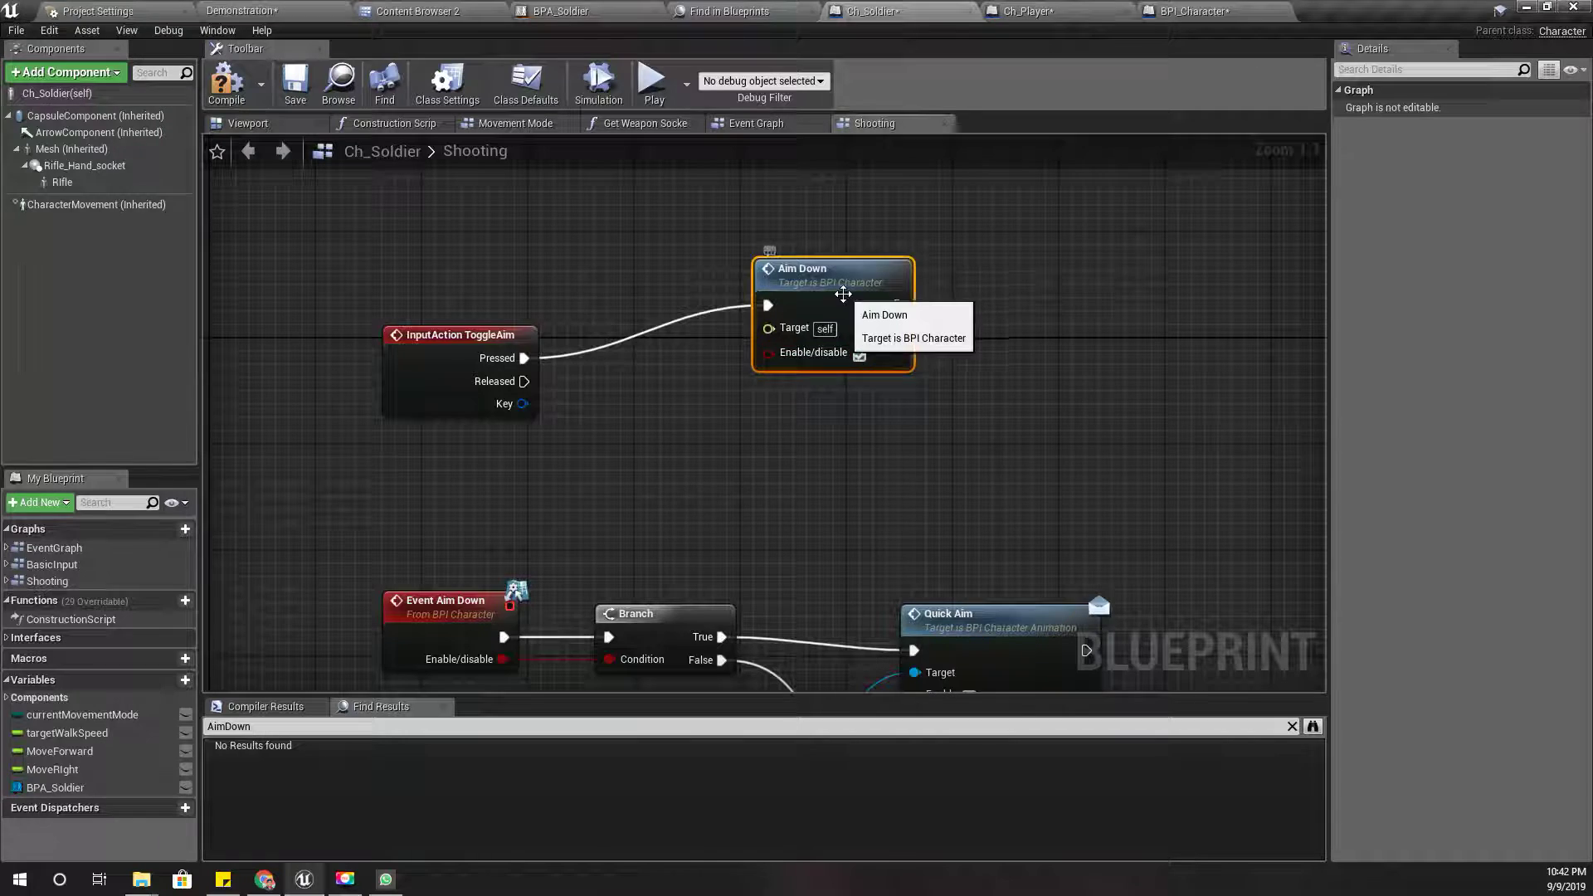
{"action": "left_click", "coordinate": [901, 334]}
{"action": "left_click", "coordinate": [830, 273]}
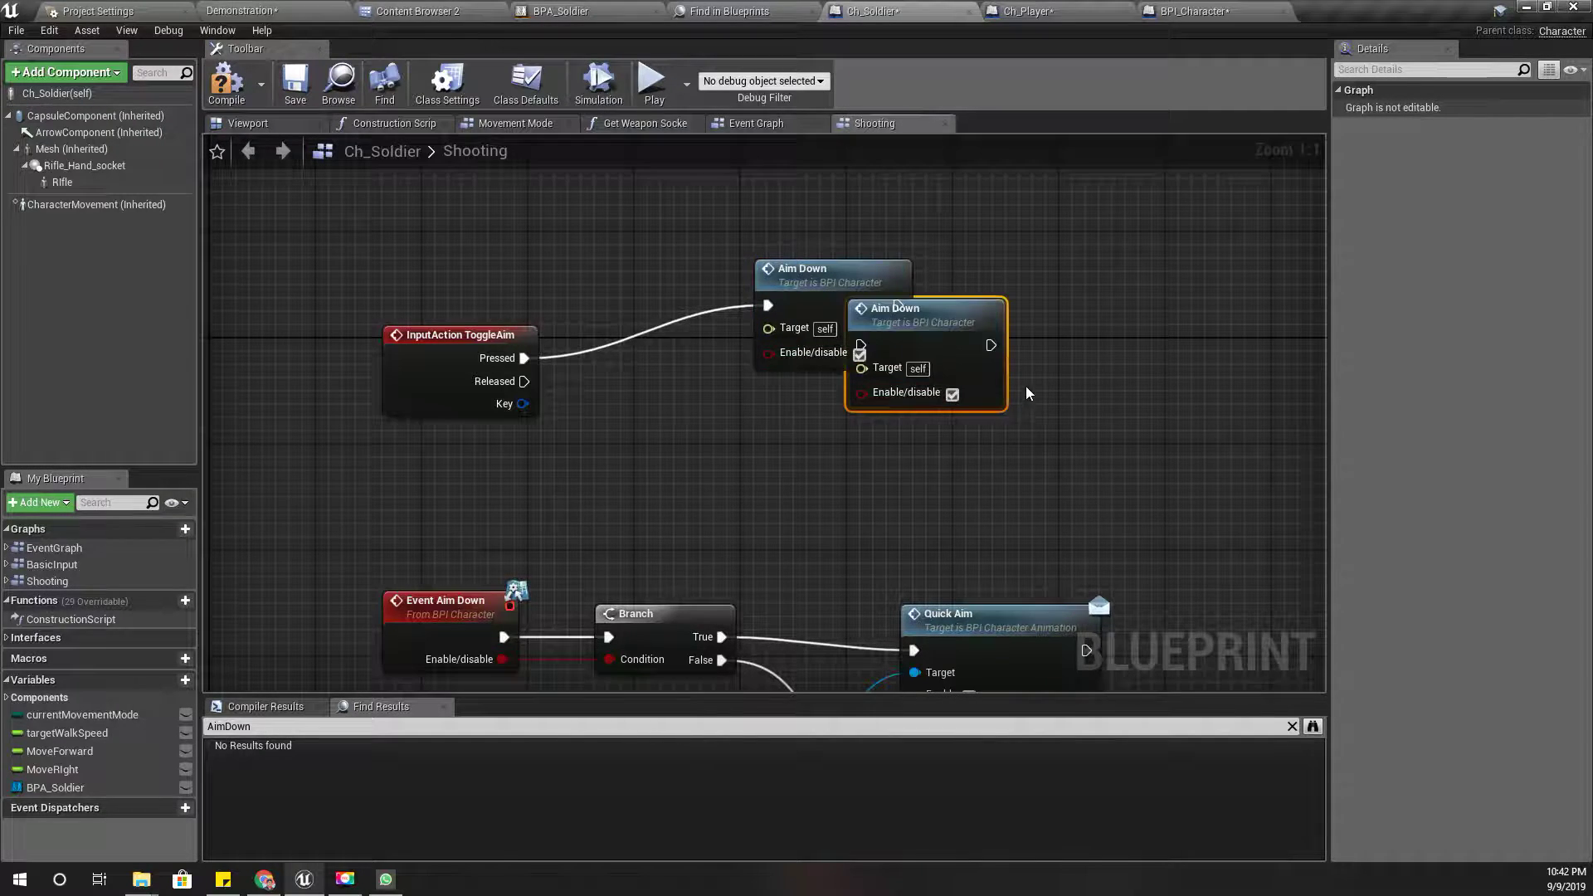
Copy Aim Down for Released with enable/disable unchecked, and compile Ch_Soldier.
{"action": "left_click", "coordinate": [962, 321]}
{"action": "mouse_move", "coordinate": [963, 321]}
{"action": "left_mouse_down"}
{"action": "mouse_move", "coordinate": [894, 458]}
{"action": "mouse_move", "coordinate": [855, 414]}
{"action": "left_mouse_up"}
{"action": "left_click_drag", "start_coordinate": [754, 438], "coordinate": [525, 381]}
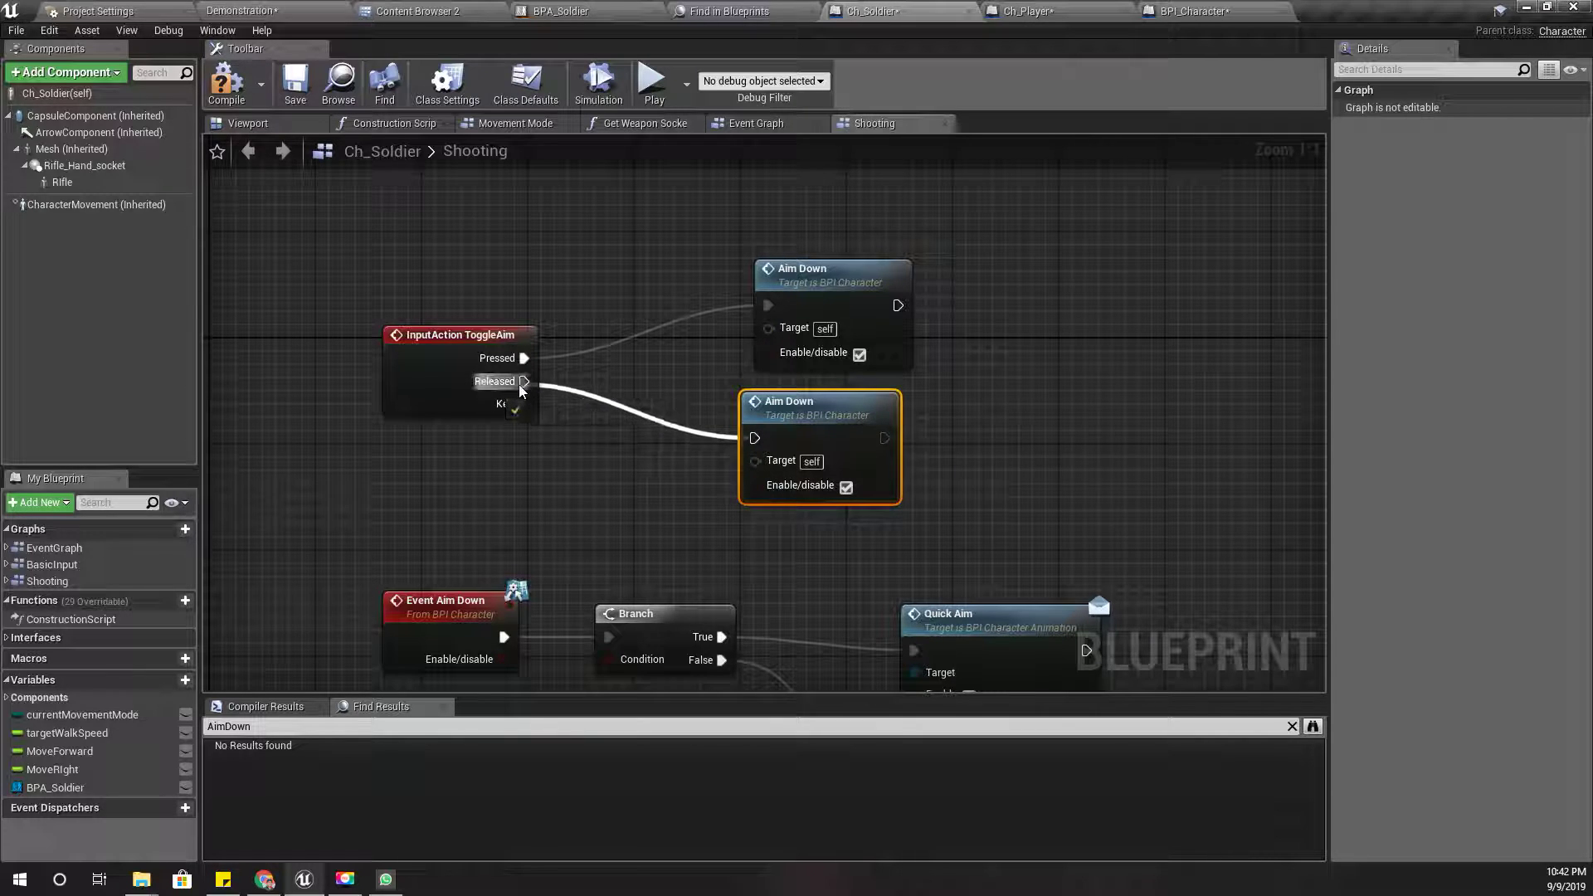
{"action": "left_click", "coordinate": [848, 487]}
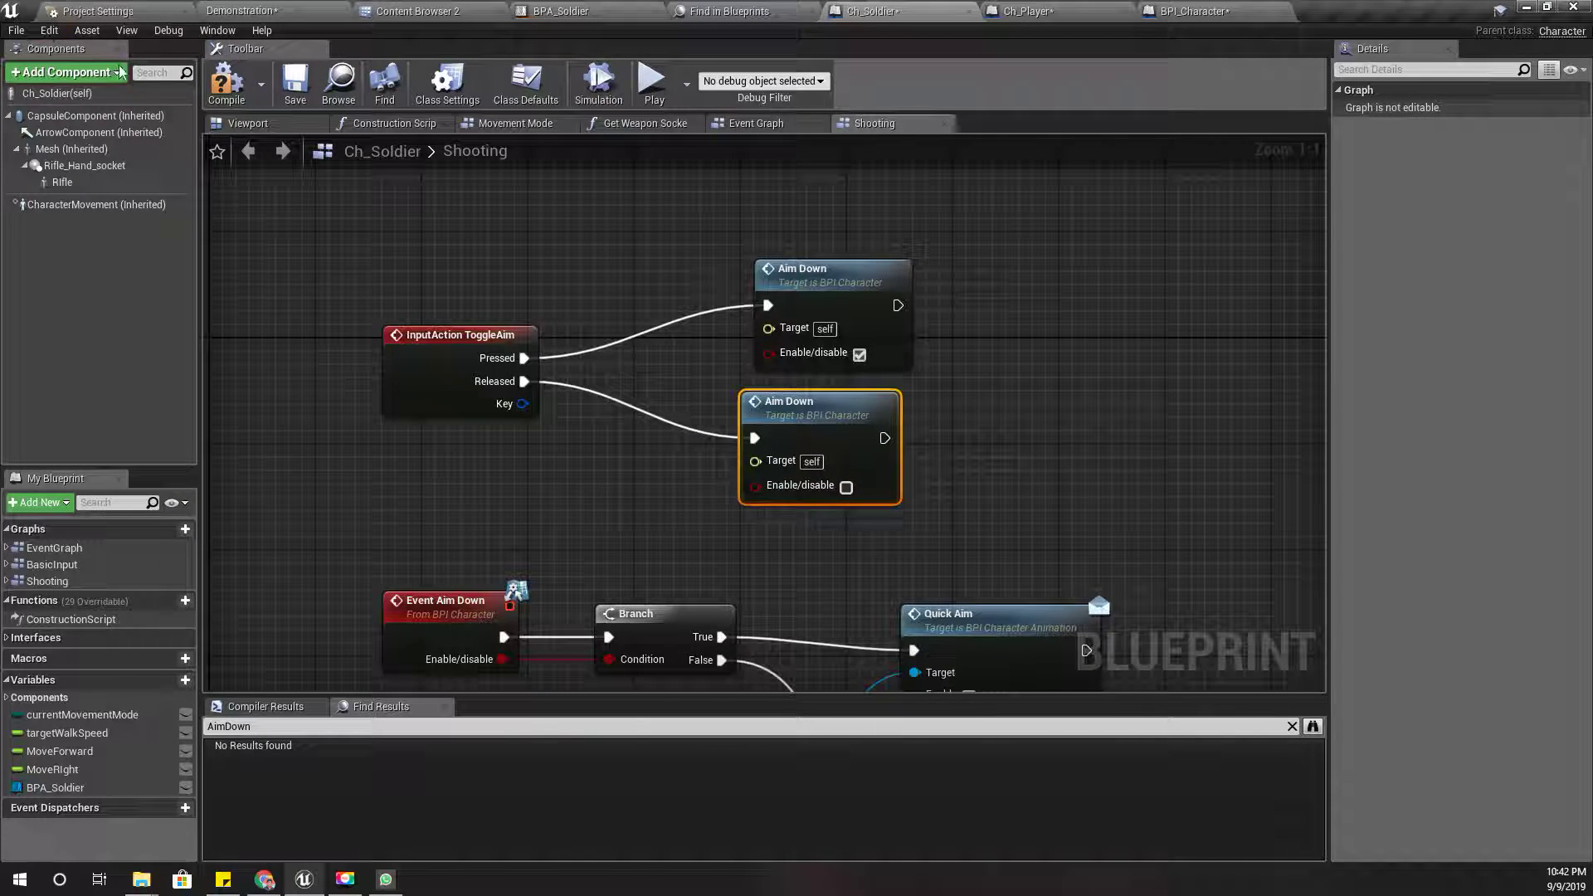
{"action": "left_click", "coordinate": [226, 82]}
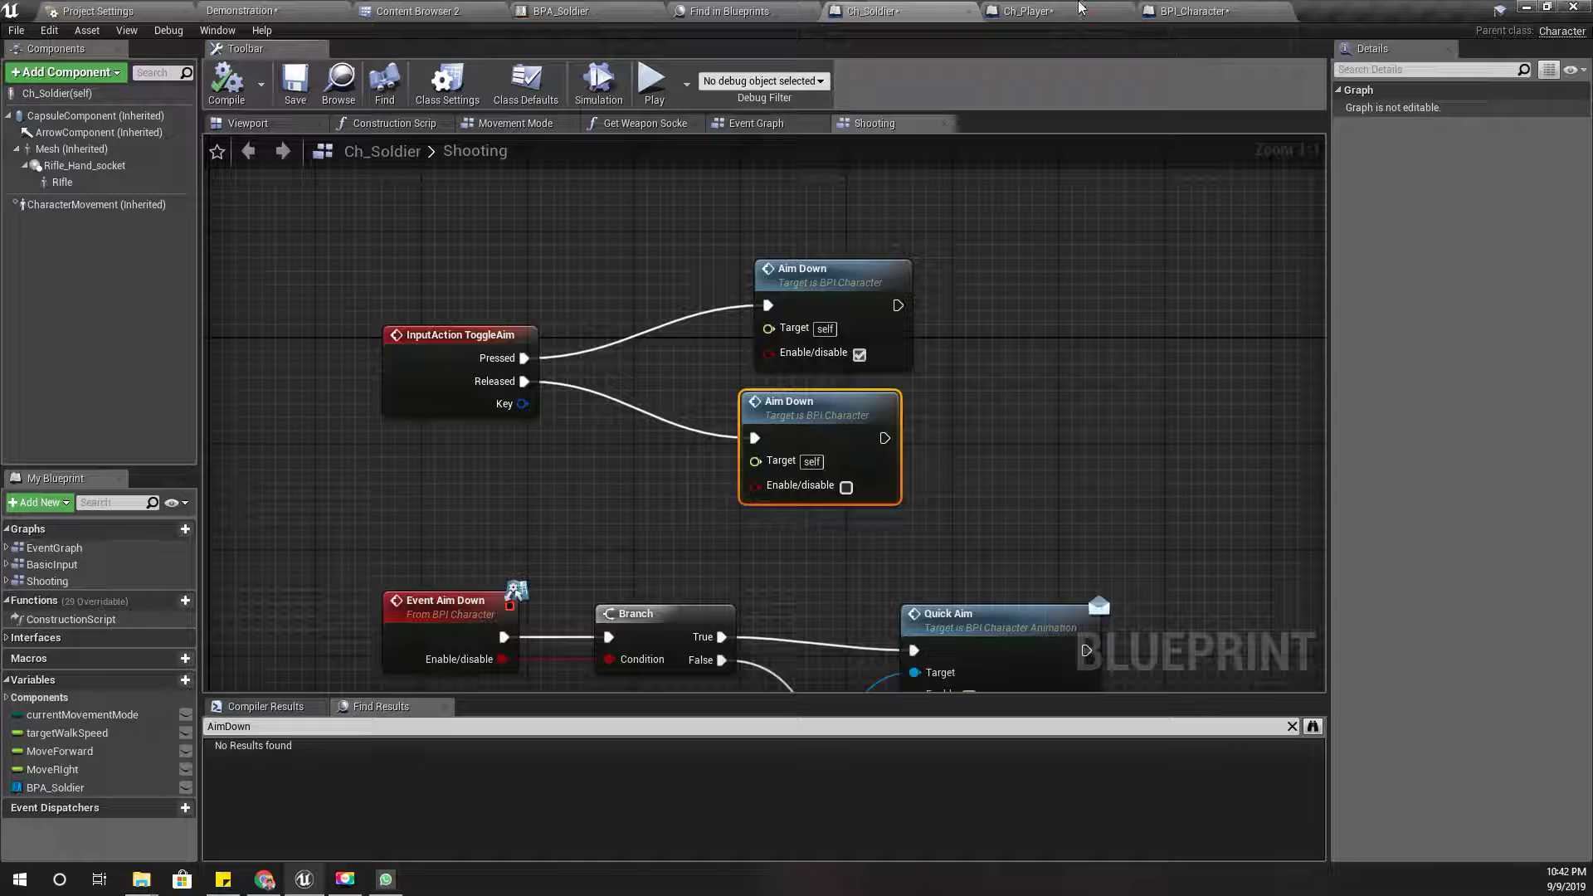
Replace InputAction ToggleAim in Ch_Player's Toggle Aim graph with an Event Aim Down node.
{"action": "left_click", "coordinate": [1081, 8]}
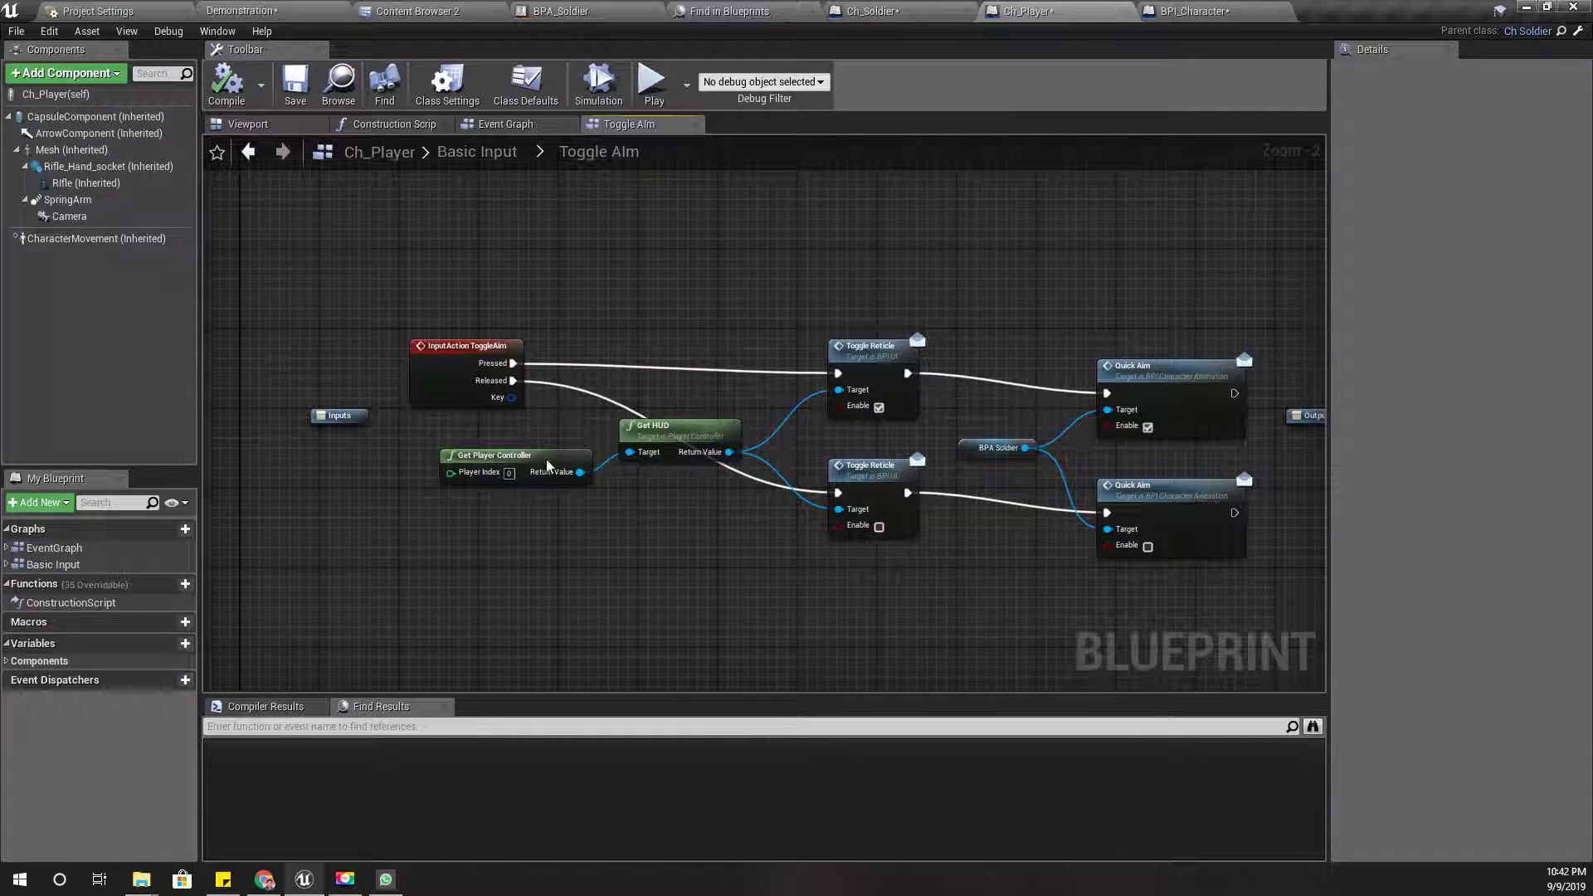
{"action": "left_click", "coordinate": [448, 355]}
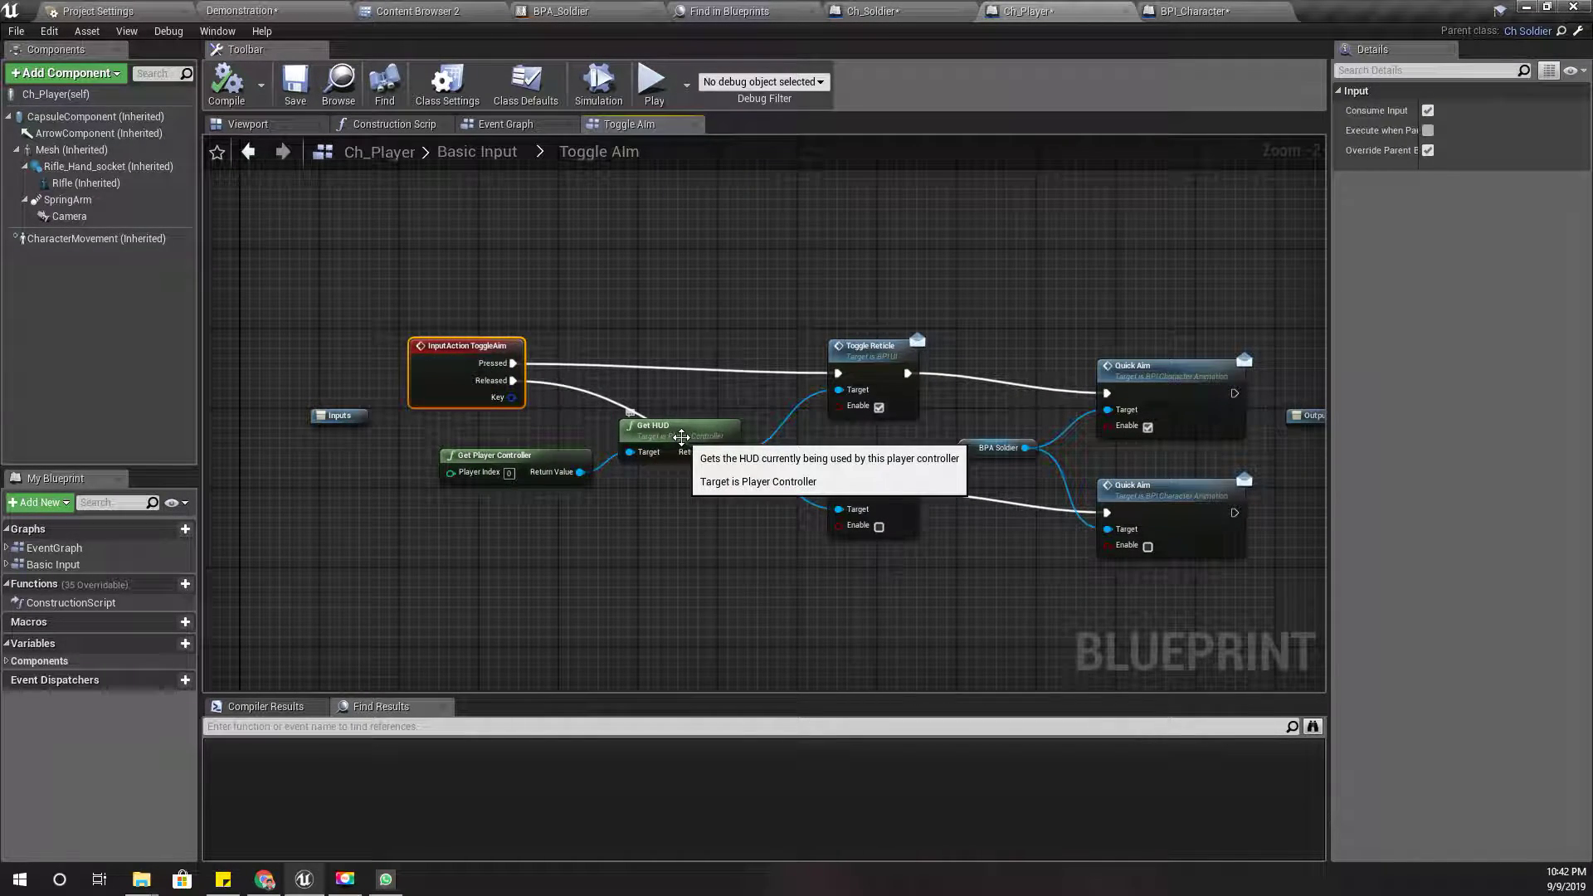
{"action": "key", "text": "Delete"}
{"action": "right_click", "coordinate": [472, 318]}
{"action": "type", "text": "aim do"}
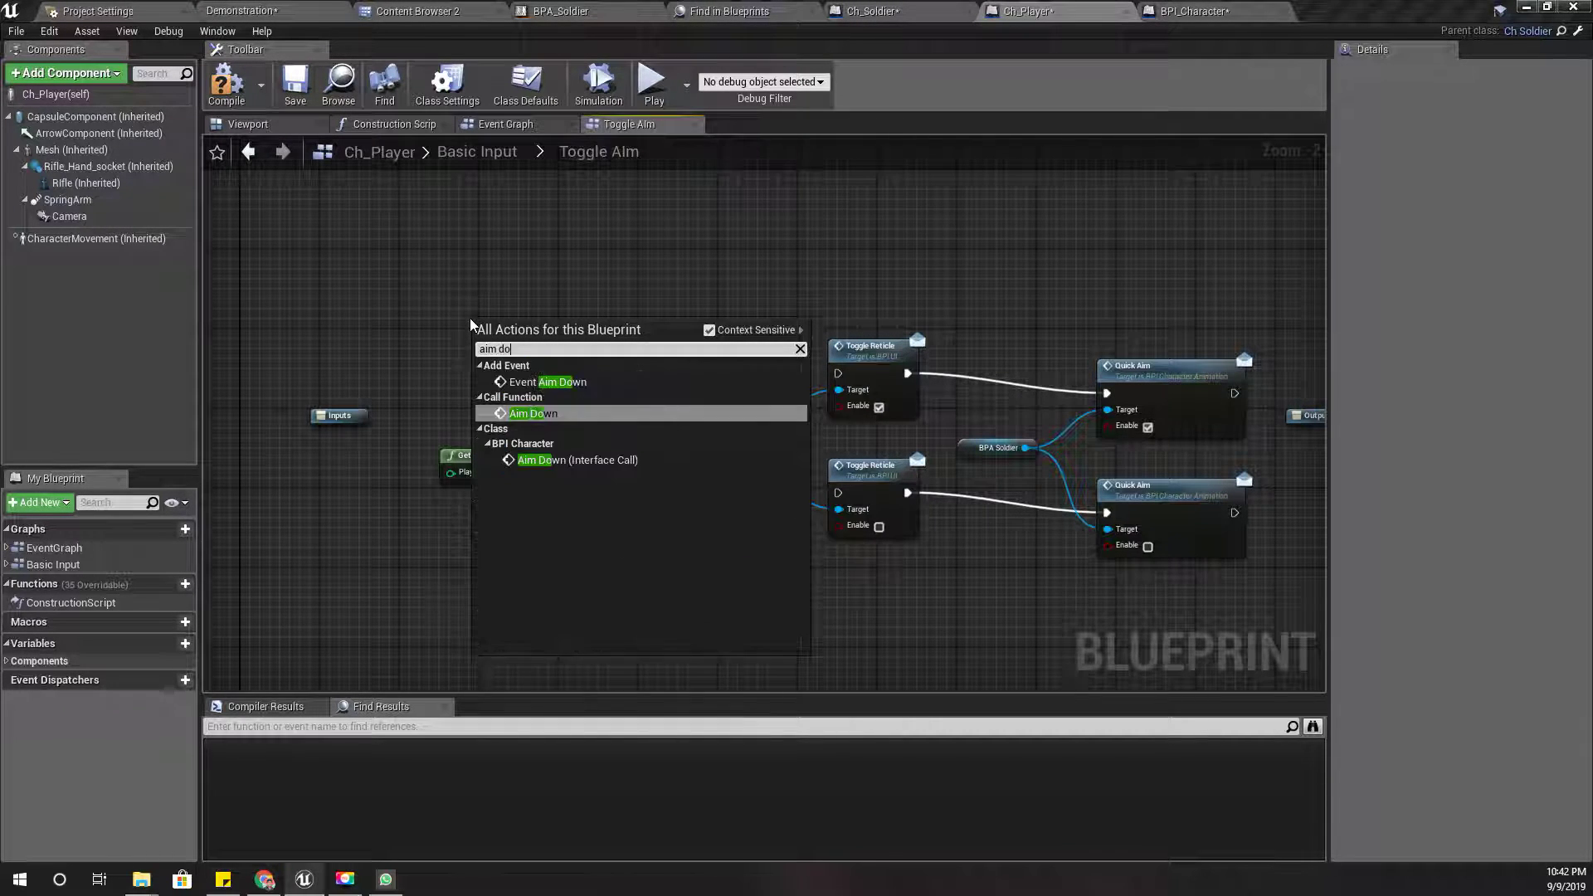
{"action": "type", "text": "w"}
{"action": "key", "text": "Up"}
{"action": "key", "text": "Return"}
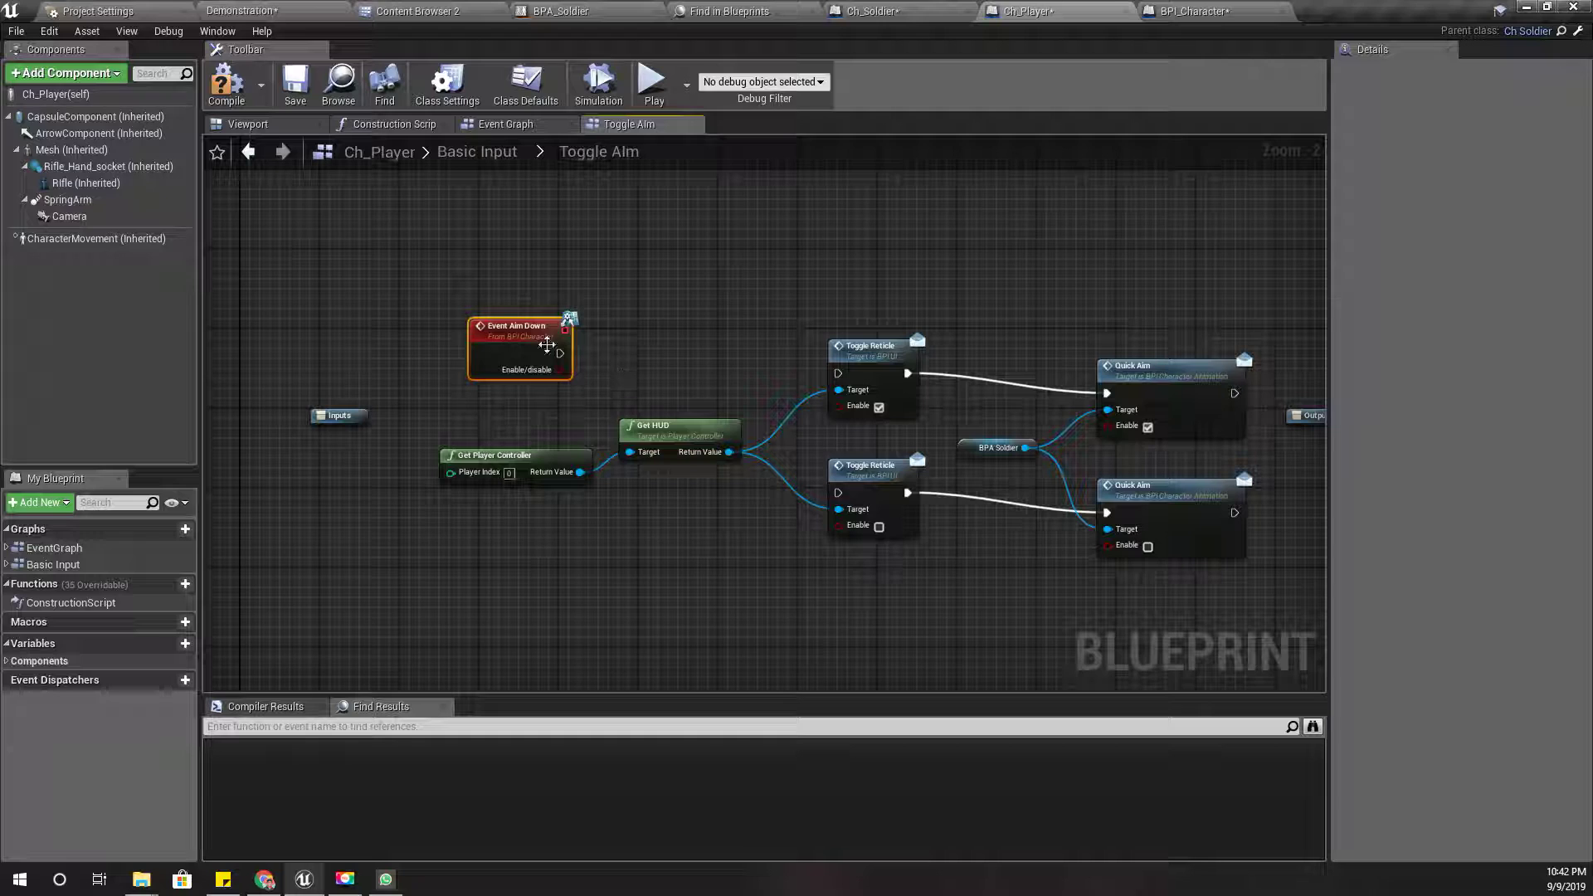
Branch on enable/disable into upper and lower Toggle Reticle calls, then view the Demonstration level.
{"action": "mouse_move", "coordinate": [465, 343]}
{"action": "left_mouse_down"}
{"action": "mouse_move", "coordinate": [415, 333]}
{"action": "mouse_move", "coordinate": [568, 345]}
{"action": "left_mouse_up"}
{"action": "type", "text": "branch"}
{"action": "key", "text": "Return"}
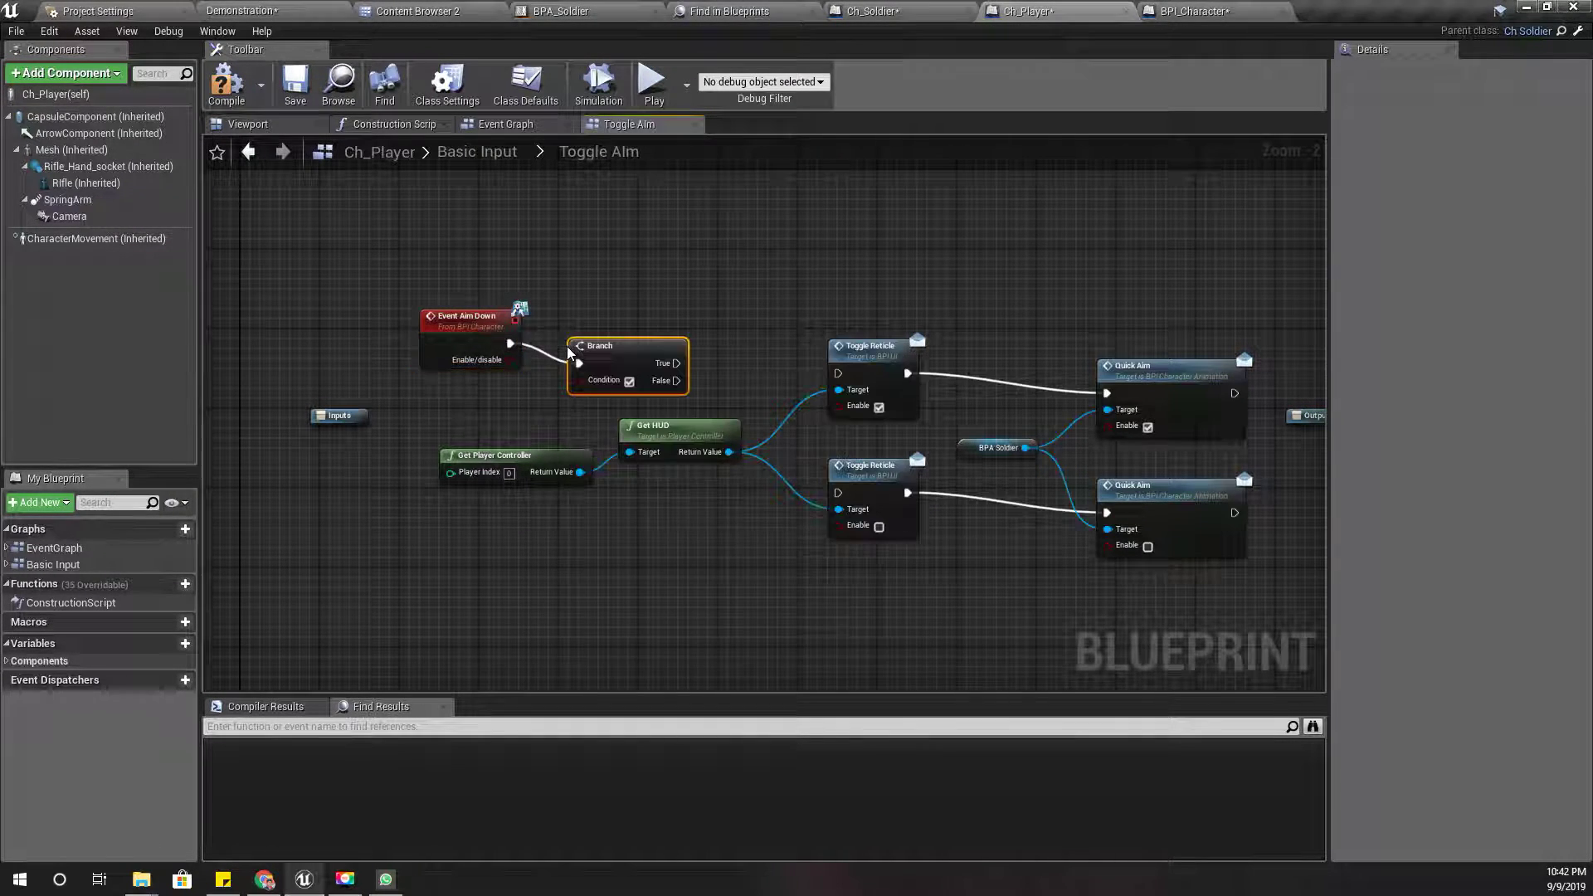
{"action": "mouse_move", "coordinate": [510, 359]}
{"action": "left_mouse_down"}
{"action": "mouse_move", "coordinate": [580, 383]}
{"action": "mouse_move", "coordinate": [651, 363]}
{"action": "left_mouse_up"}
{"action": "left_click_drag", "start_coordinate": [824, 382], "coordinate": [837, 373]}
{"action": "left_click_drag", "start_coordinate": [663, 380], "coordinate": [829, 489]}
{"action": "left_click_drag", "start_coordinate": [644, 385], "coordinate": [647, 384]}
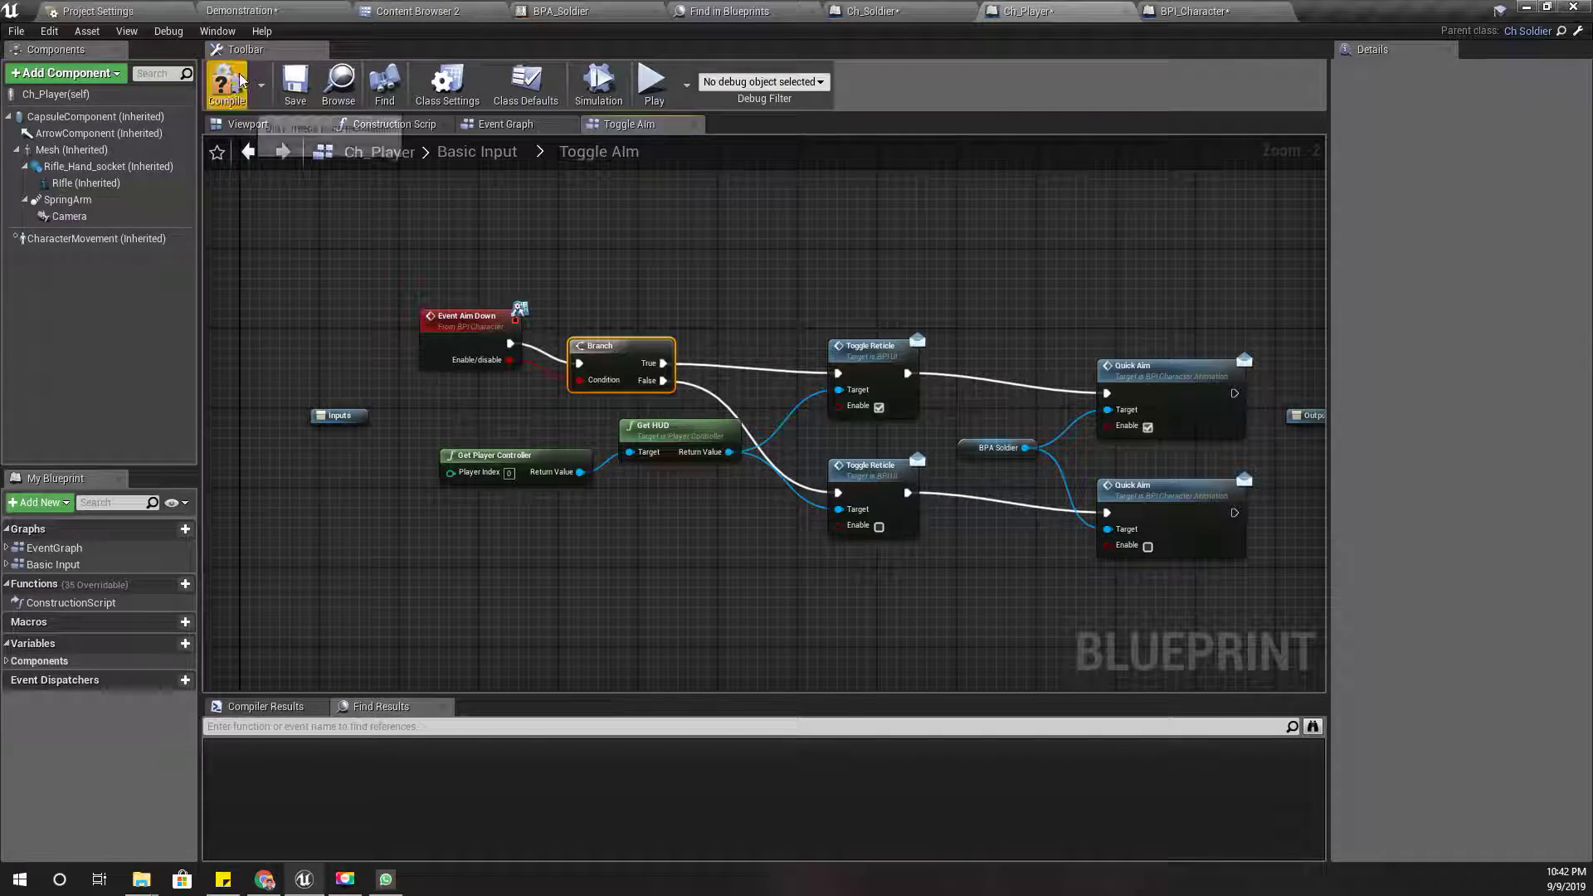
{"action": "left_click", "coordinate": [240, 10]}
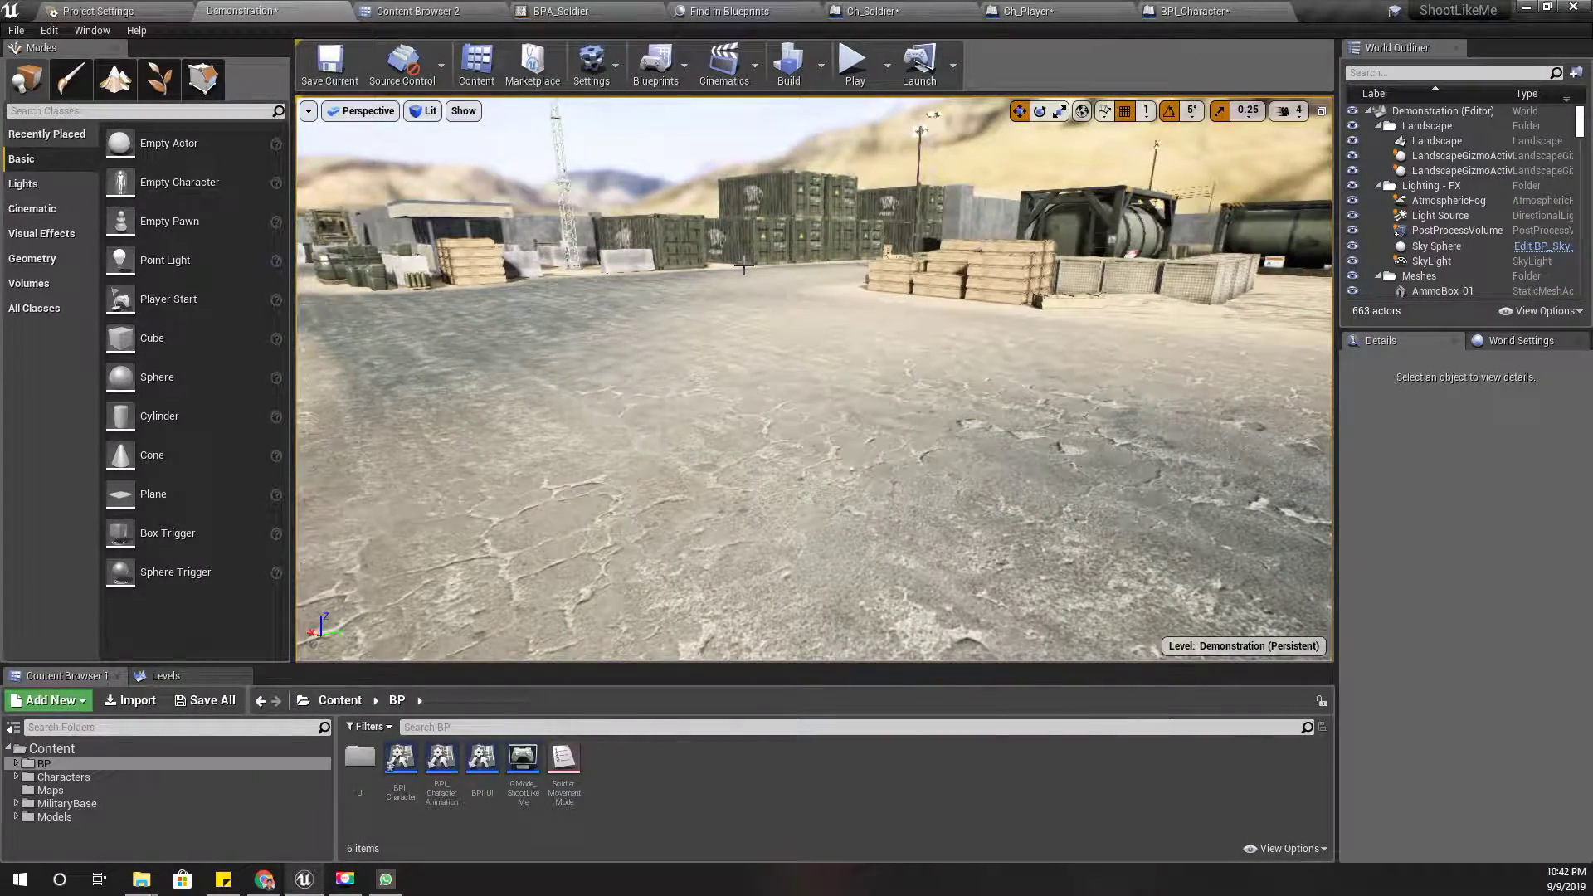
{"action": "key", "text": "F11"}
{"action": "key", "text": "alt+p"}
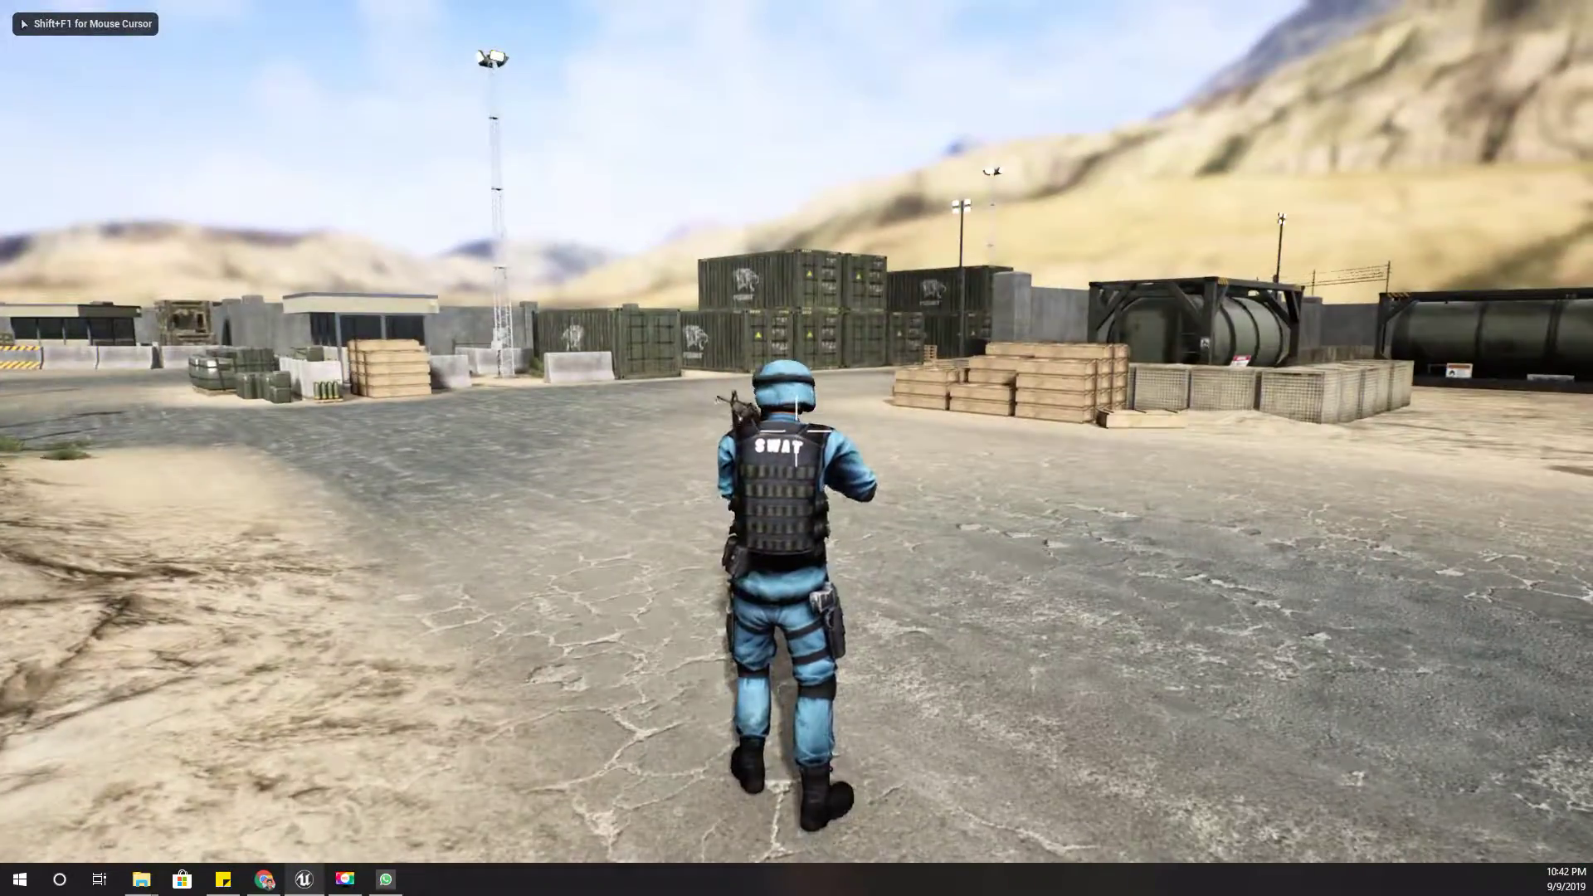
{"action": "key", "text": "Escape"}
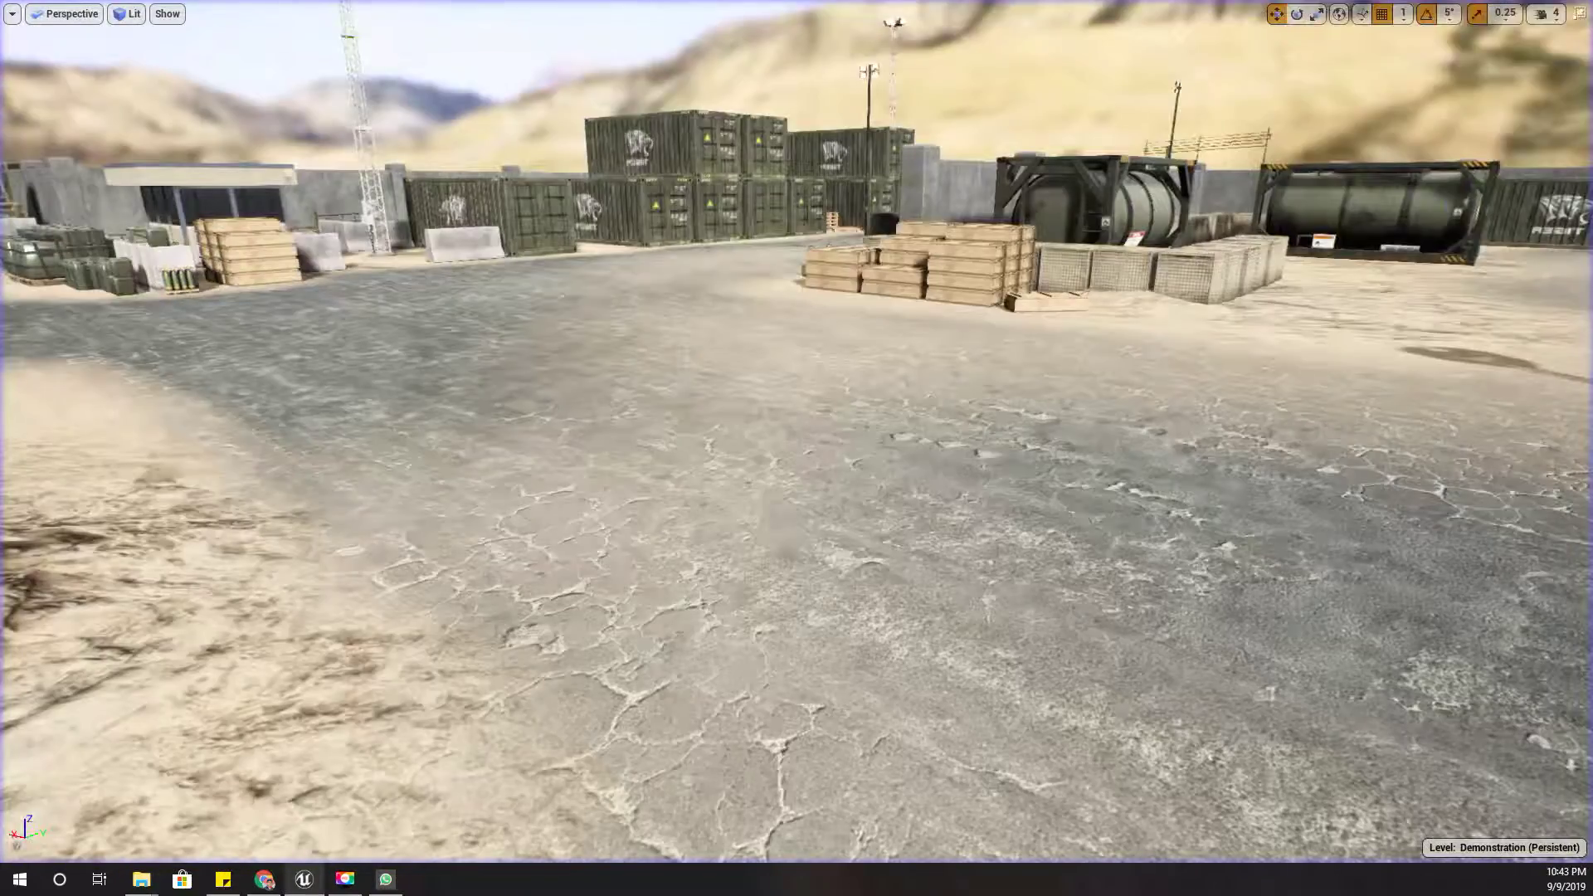
{"action": "key", "text": "F11"}
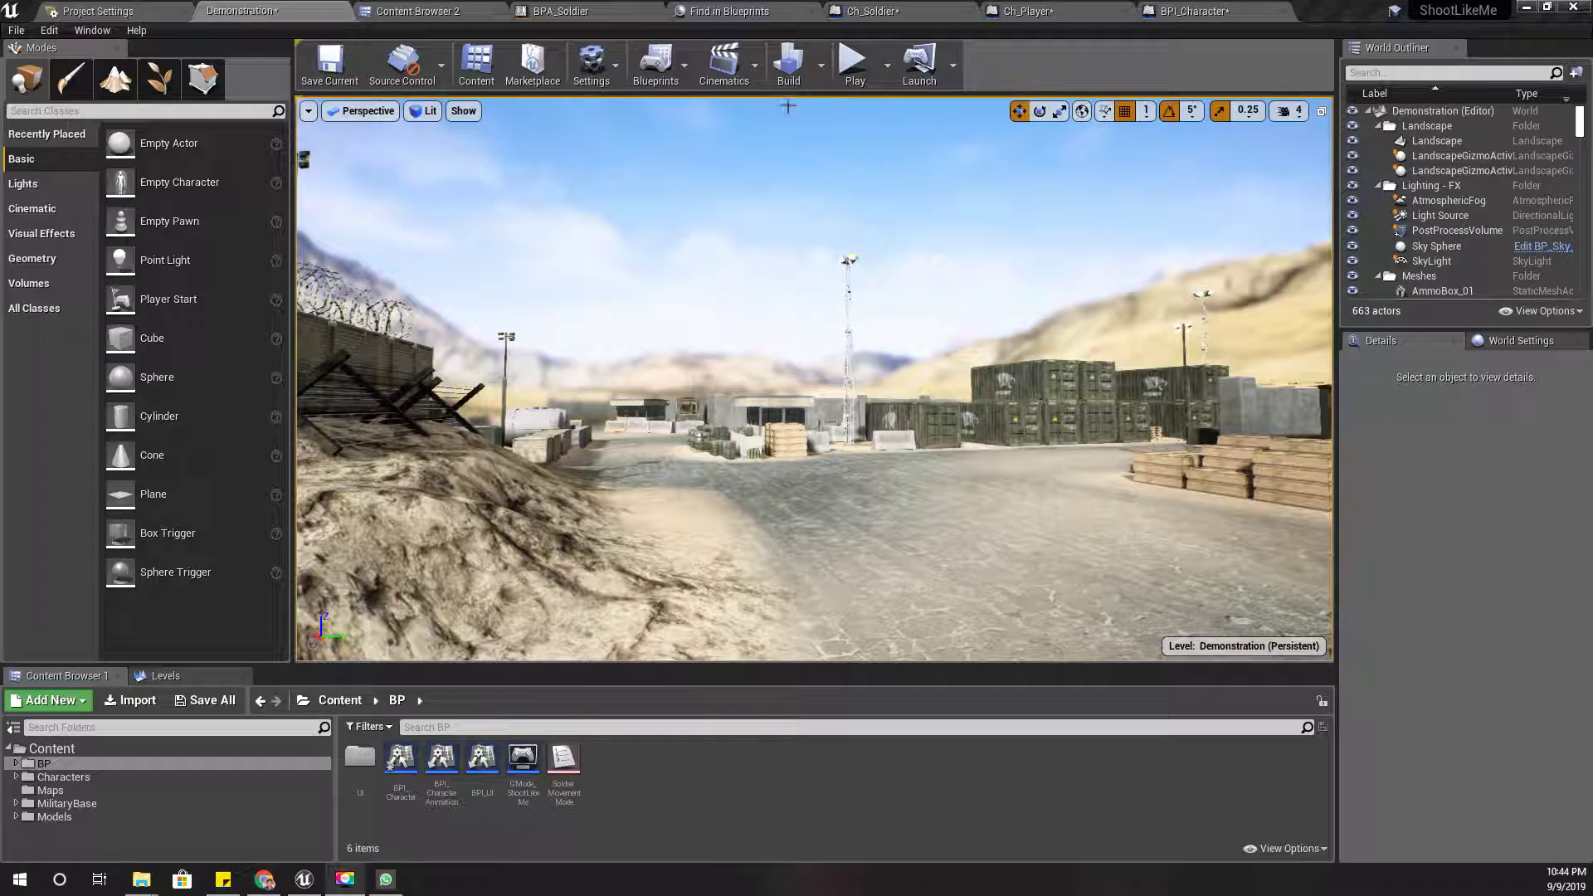
Open BPA_Soldier's Anim Graph and shift Play Idle_Aiming and the four blend-chain nodes left.
{"action": "left_click", "coordinate": [580, 8]}
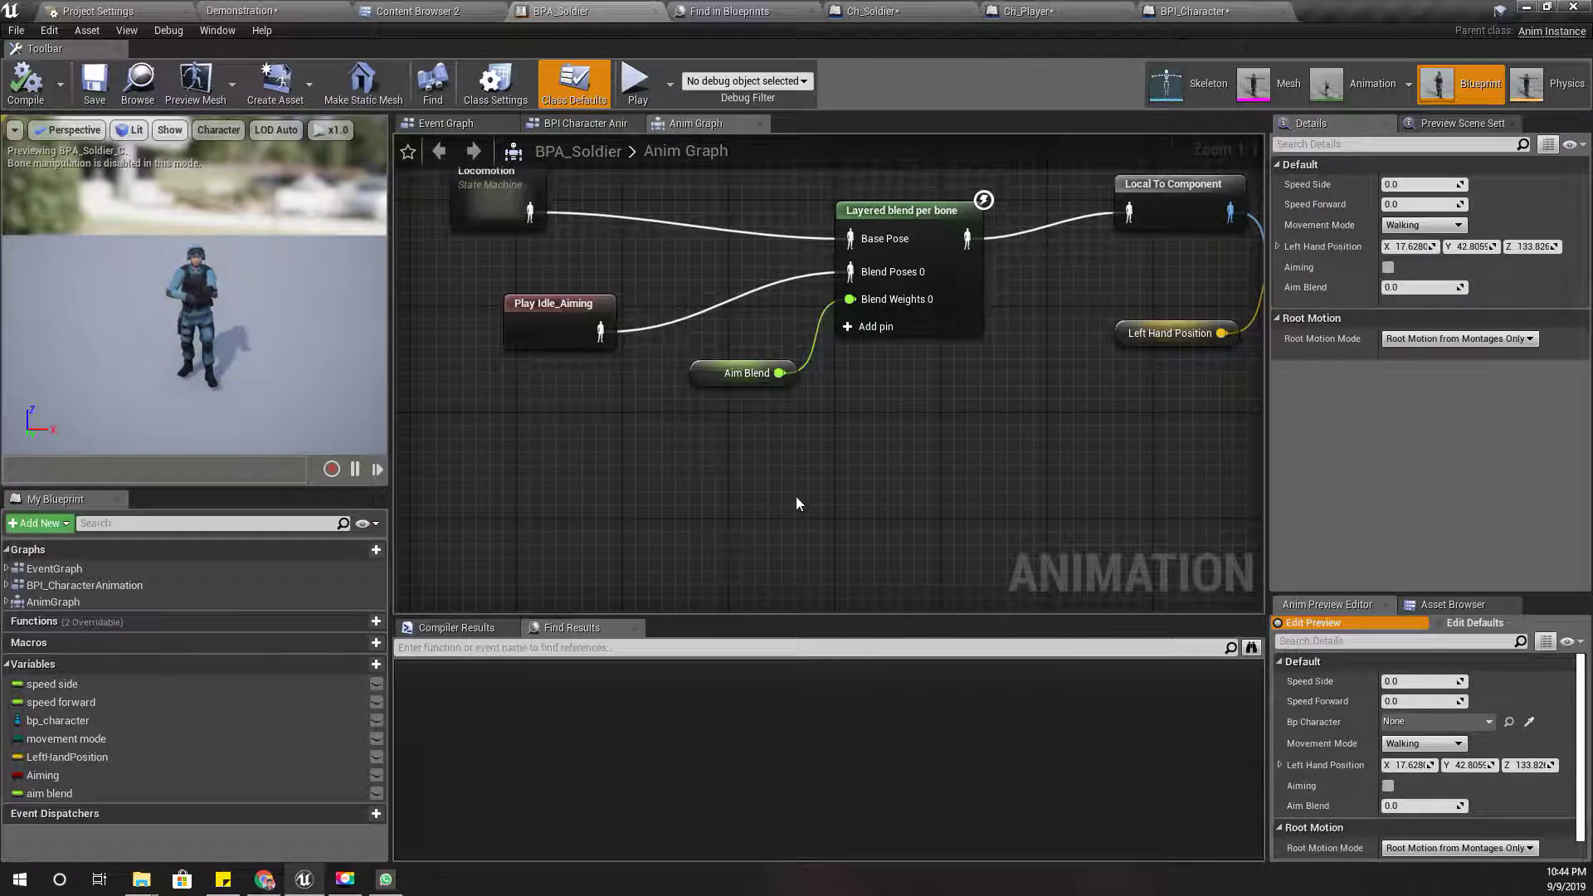
{"action": "mouse_move", "coordinate": [797, 495]}
{"action": "right_mouse_down"}
{"action": "mouse_move", "coordinate": [860, 565]}
{"action": "mouse_move", "coordinate": [688, 326]}
{"action": "right_mouse_up"}
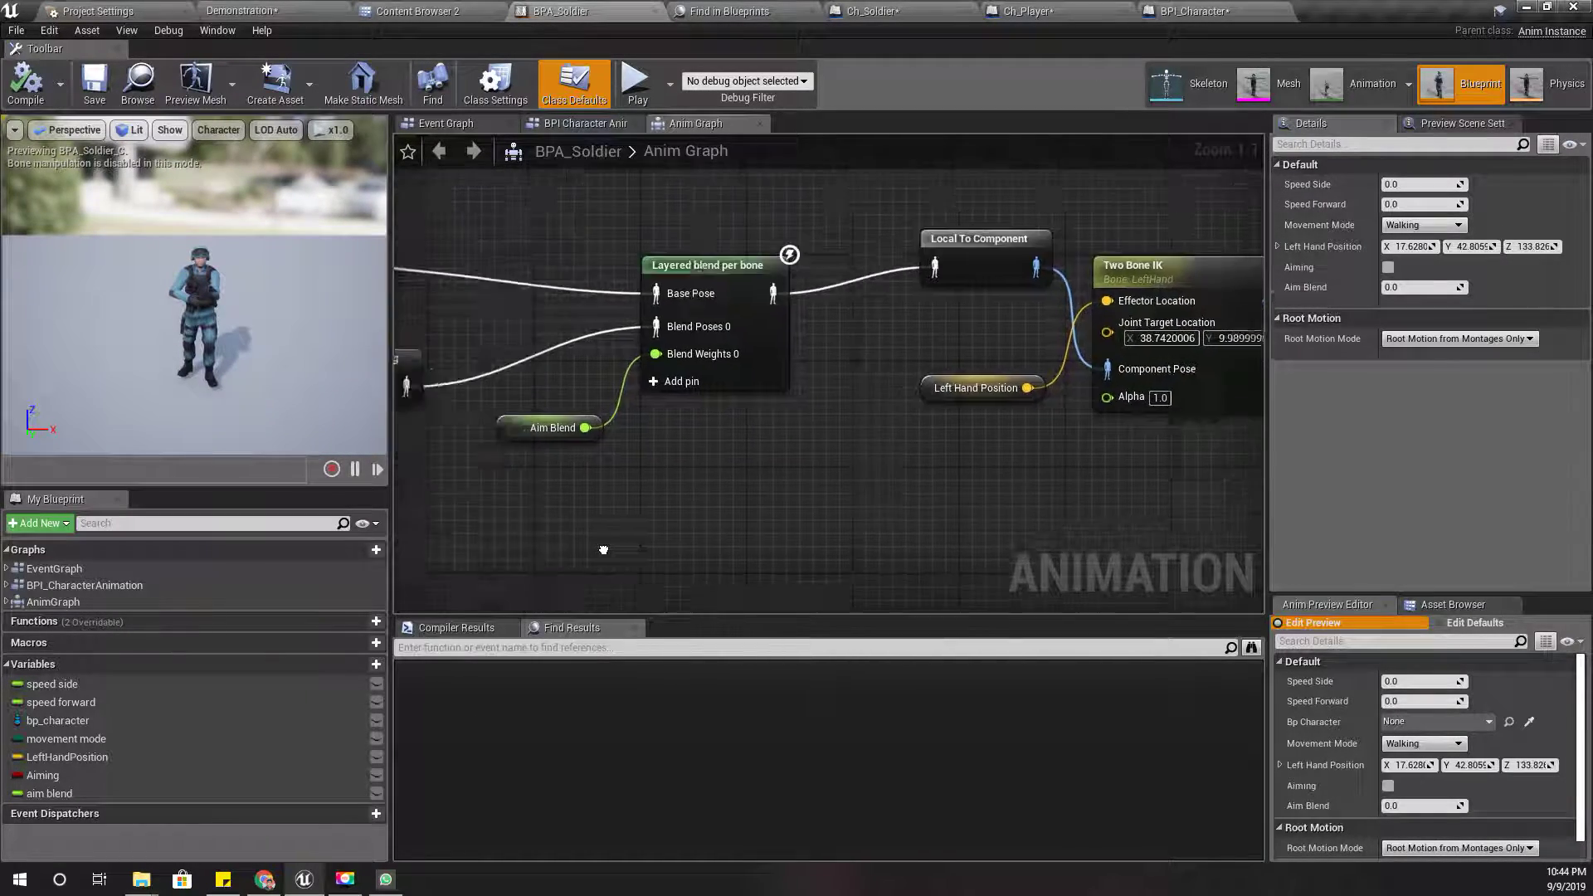
{"action": "mouse_move", "coordinate": [689, 326]}
{"action": "left_mouse_down"}
{"action": "mouse_move", "coordinate": [600, 334]}
{"action": "mouse_move", "coordinate": [644, 337]}
{"action": "left_mouse_up"}
{"action": "right_click_drag", "start_coordinate": [644, 337], "coordinate": [436, 439]}
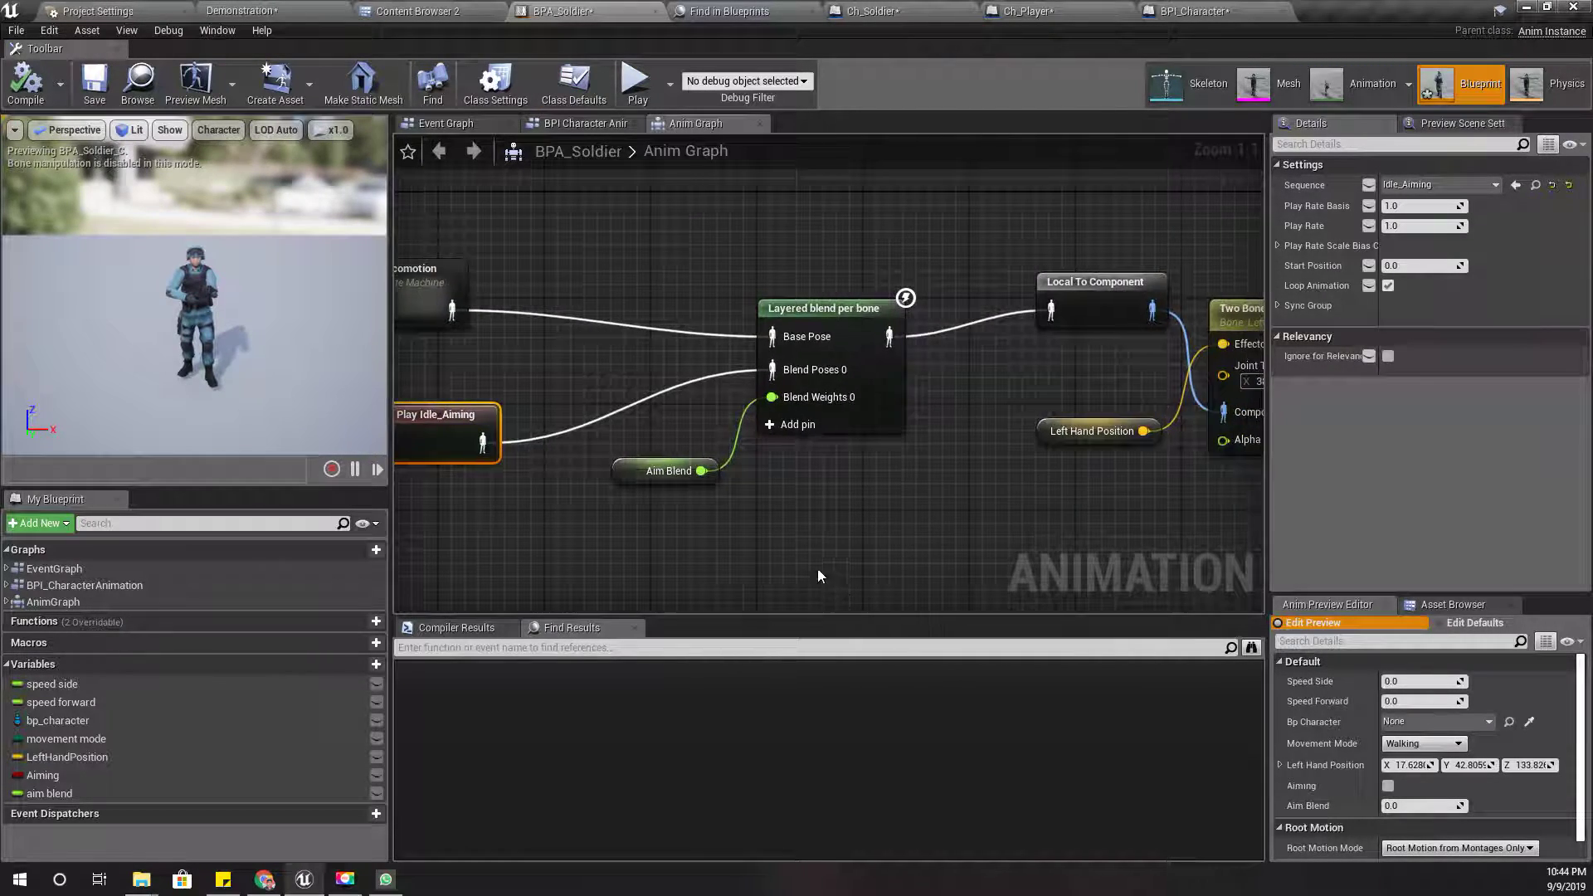
{"action": "scroll", "coordinate": [875, 547], "scroll_direction": "down", "scroll_amount": 3}
{"action": "mouse_move", "coordinate": [876, 548]}
{"action": "right_mouse_down"}
{"action": "mouse_move", "coordinate": [640, 452]}
{"action": "mouse_move", "coordinate": [808, 452]}
{"action": "right_mouse_up"}
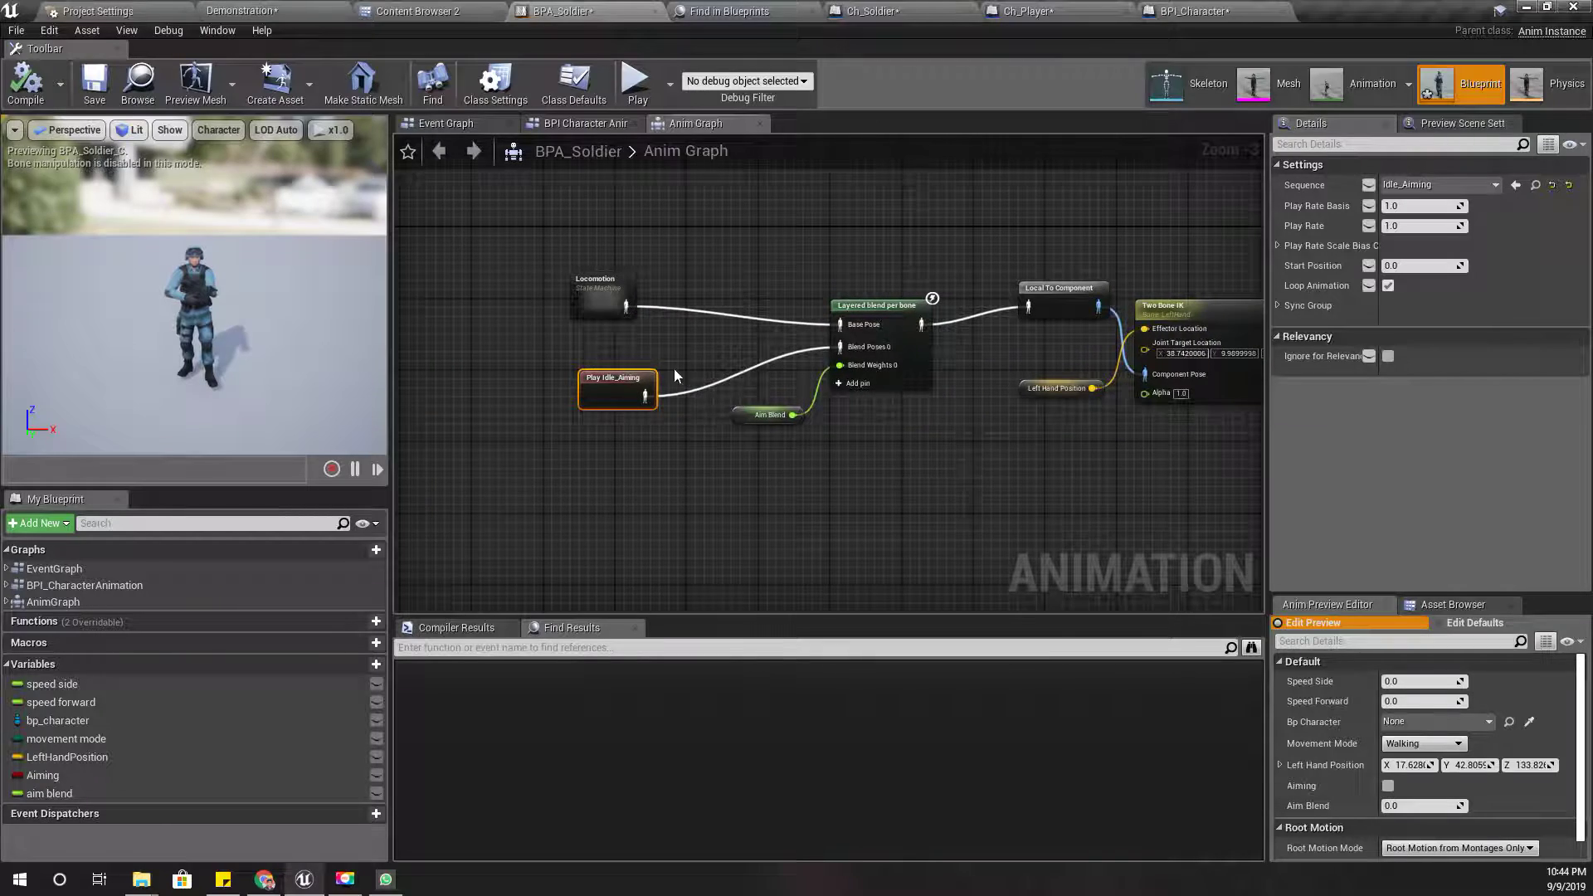
{"action": "left_click_drag", "start_coordinate": [871, 492], "coordinate": [870, 492]}
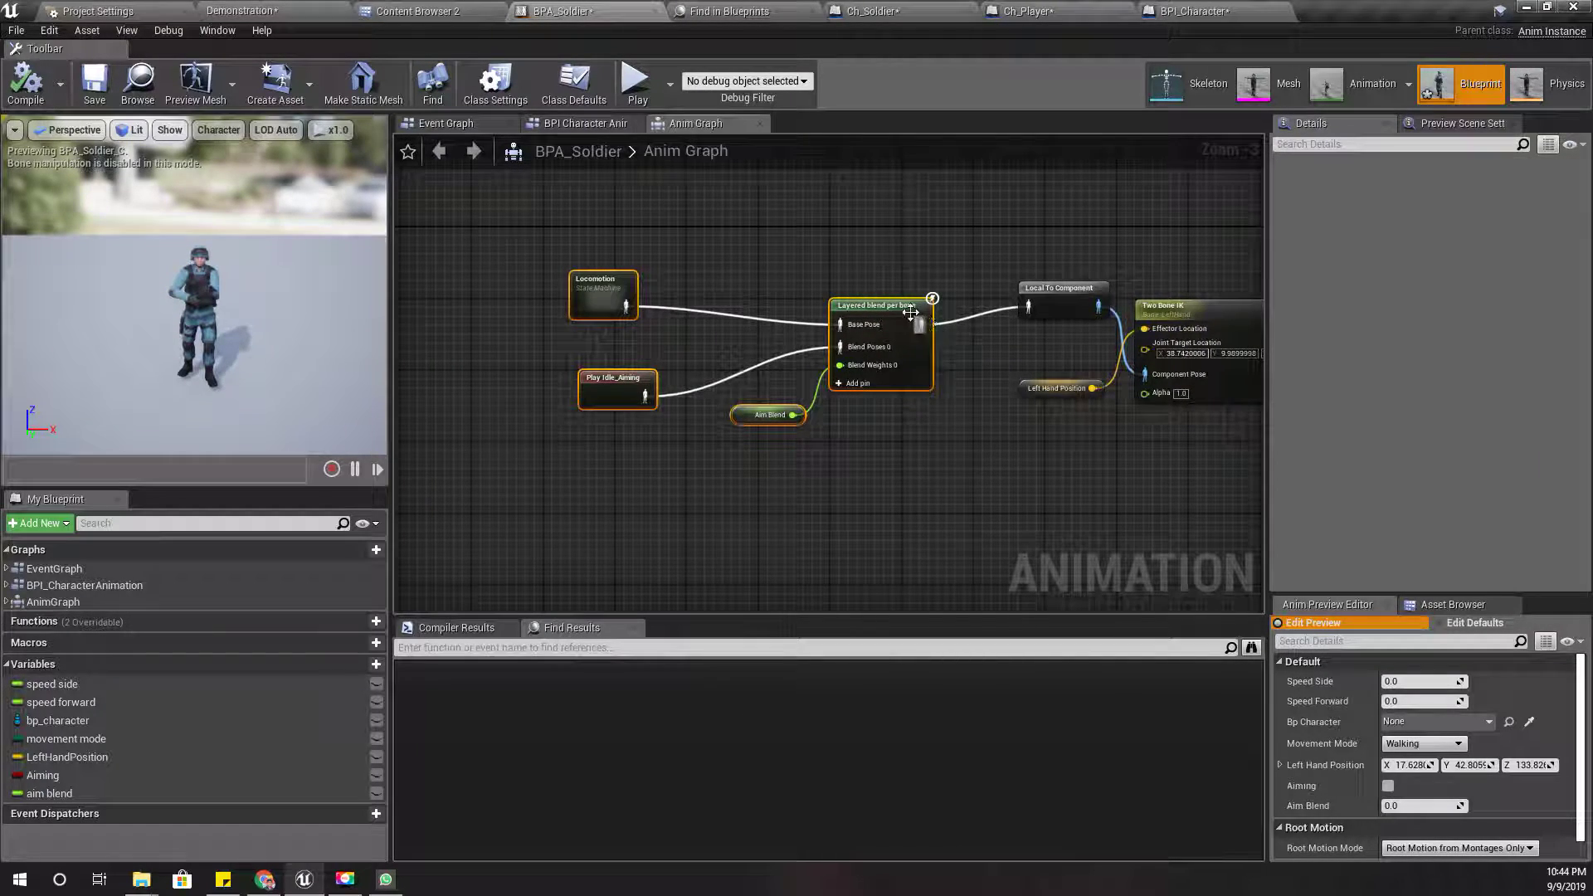
{"action": "left_click_drag", "start_coordinate": [903, 316], "coordinate": [723, 326]}
Move Local To Component and Left Hand Position, and push the later nodes right toward Two Bone IK.
{"action": "left_click_drag", "start_coordinate": [1090, 307], "coordinate": [883, 347]}
{"action": "mouse_move", "coordinate": [1160, 527]}
{"action": "right_mouse_down"}
{"action": "mouse_move", "coordinate": [554, 494]}
{"action": "mouse_move", "coordinate": [821, 526]}
{"action": "right_mouse_up"}
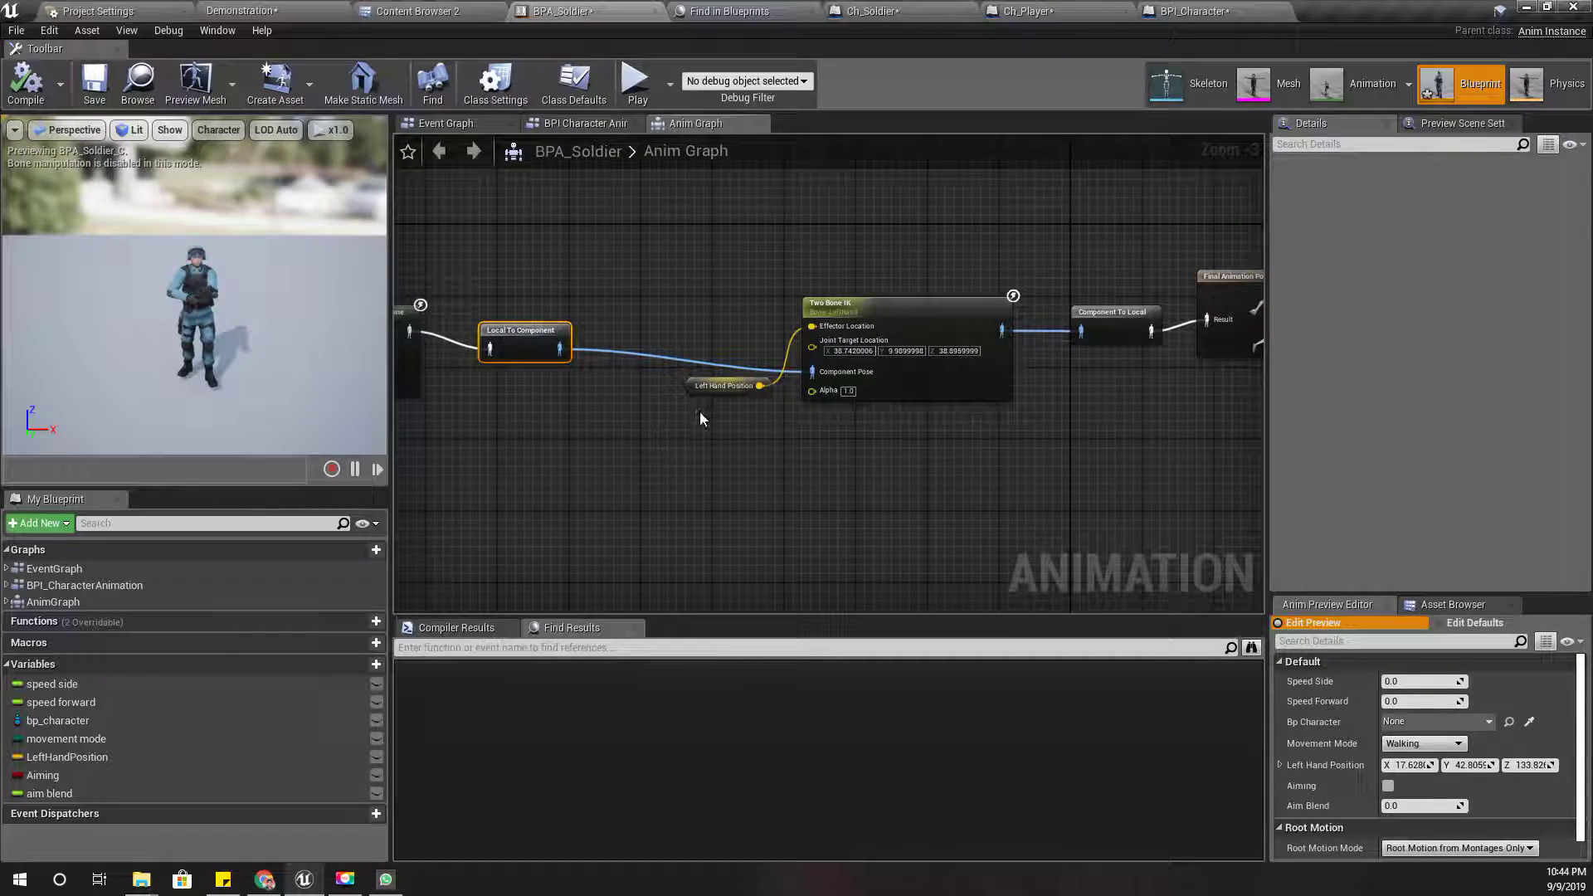
{"action": "scroll", "coordinate": [784, 403], "scroll_direction": "up", "scroll_amount": 1}
{"action": "scroll", "coordinate": [782, 415], "scroll_direction": "down", "scroll_amount": 1}
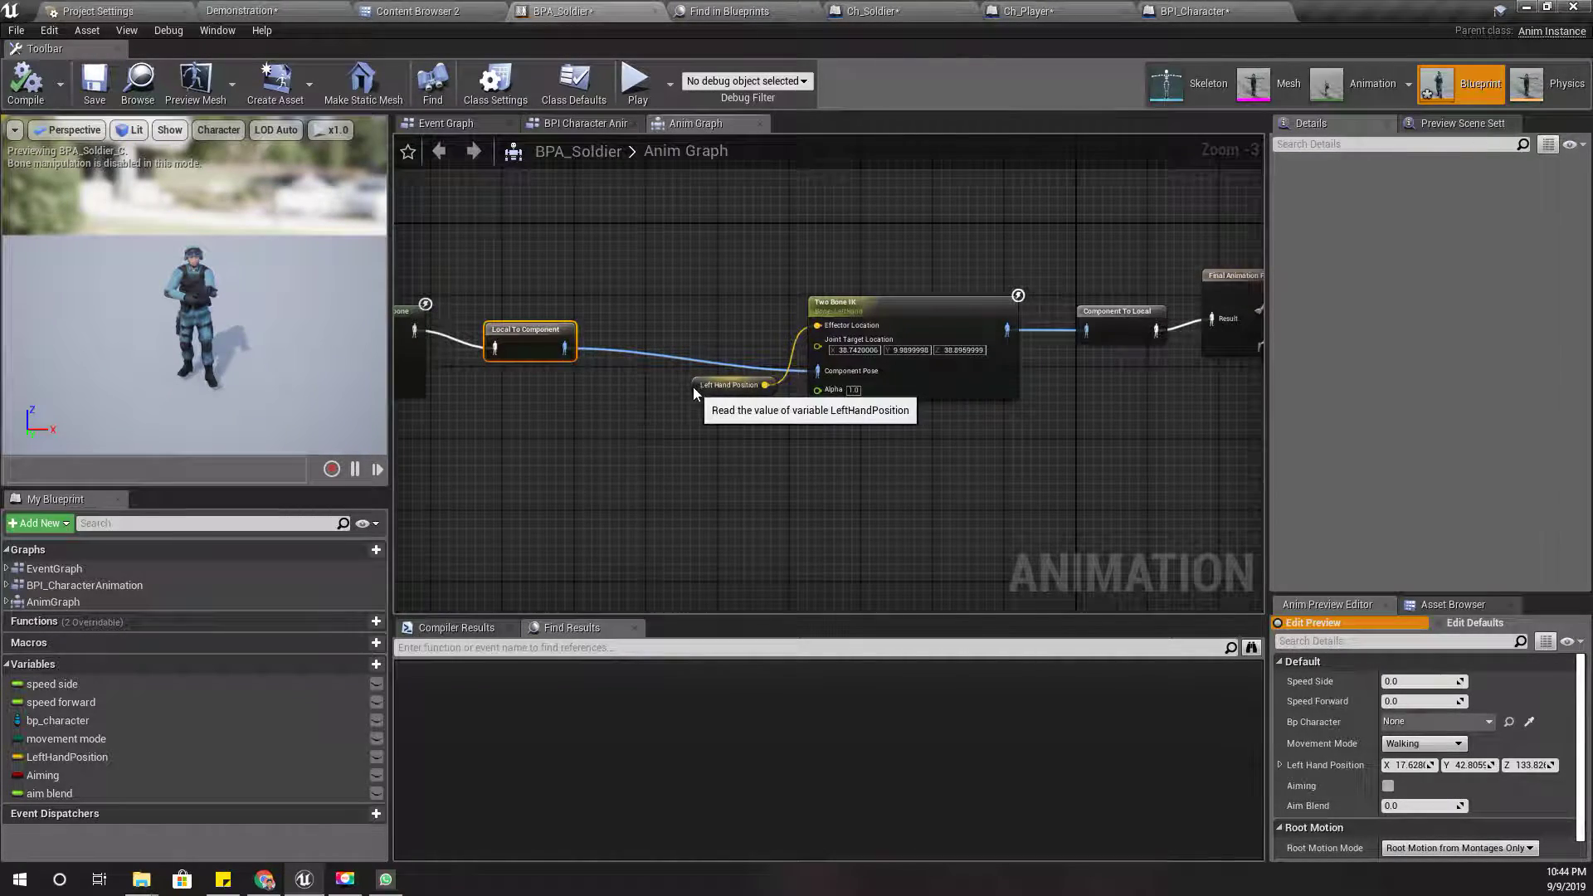
{"action": "left_click_drag", "start_coordinate": [730, 385], "coordinate": [735, 317]}
{"action": "right_click_drag", "start_coordinate": [1048, 500], "coordinate": [626, 484]}
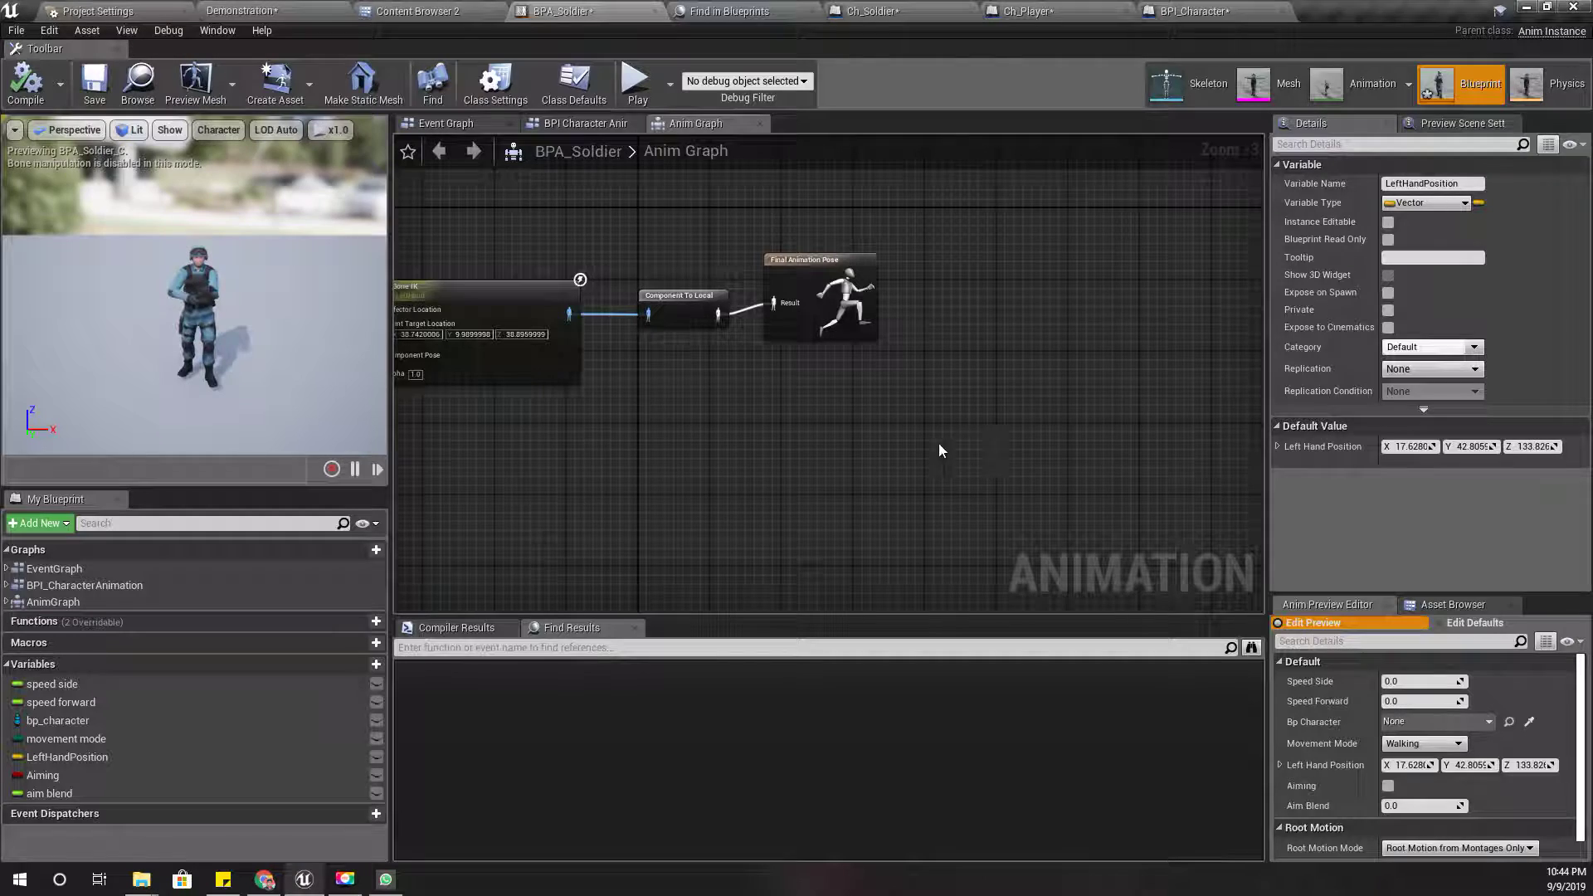
{"action": "left_click_drag", "start_coordinate": [925, 466], "coordinate": [690, 311]}
{"action": "mouse_move", "coordinate": [718, 434]}
{"action": "right_mouse_down"}
{"action": "mouse_move", "coordinate": [960, 434]}
{"action": "mouse_move", "coordinate": [886, 474]}
{"action": "right_mouse_up"}
{"action": "scroll", "coordinate": [960, 434], "scroll_direction": "down", "scroll_amount": 3}
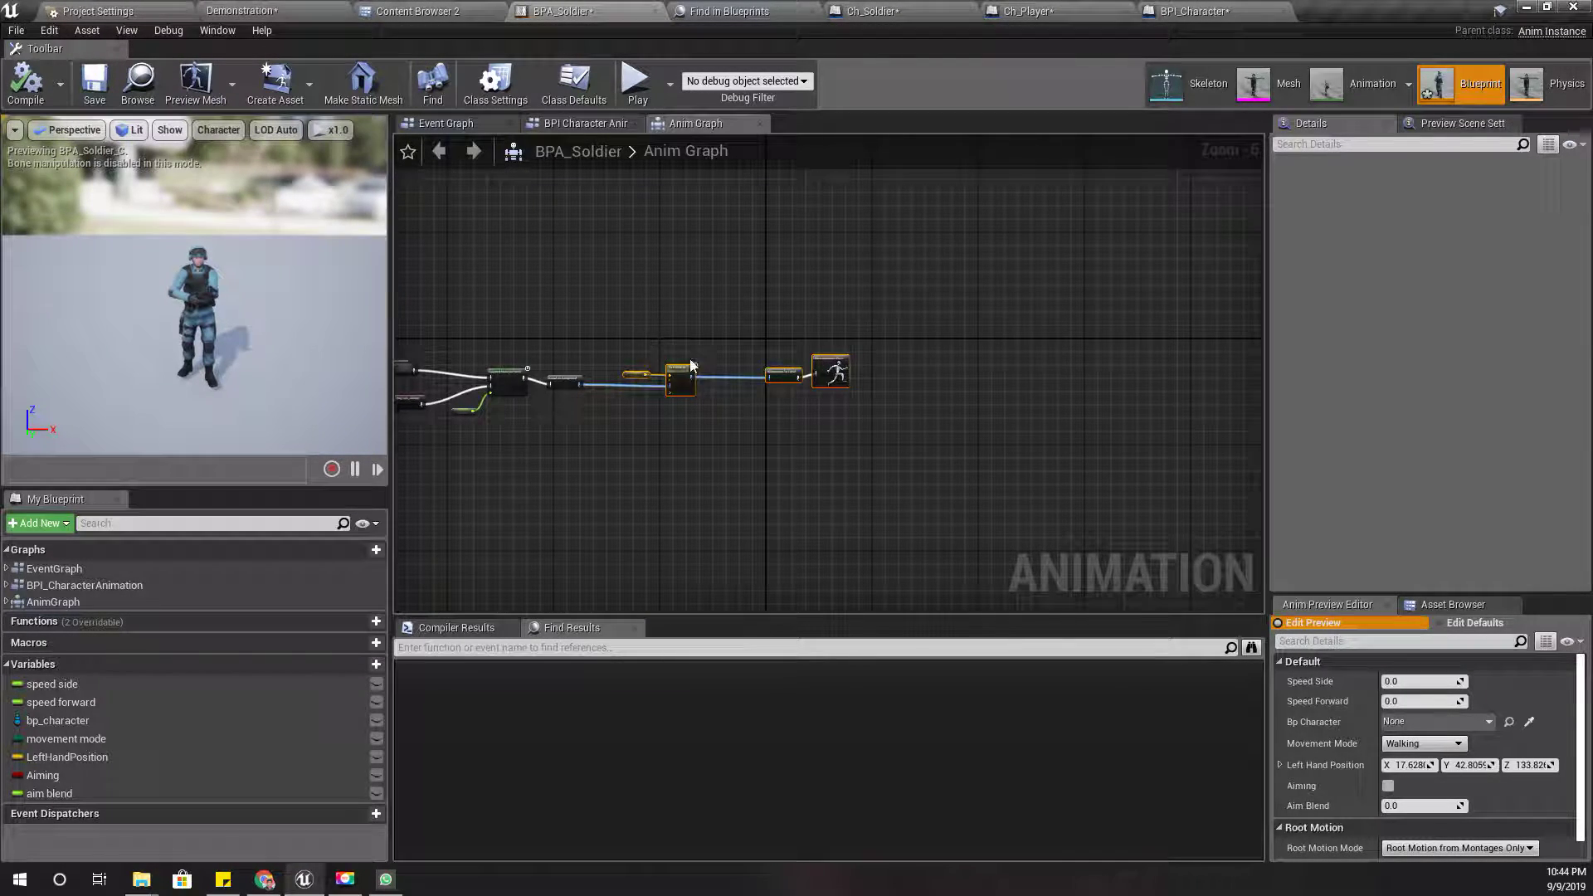
{"action": "scroll", "coordinate": [676, 409], "scroll_direction": "up", "scroll_amount": 5}
{"action": "right_click_drag", "start_coordinate": [636, 446], "coordinate": [930, 454]}
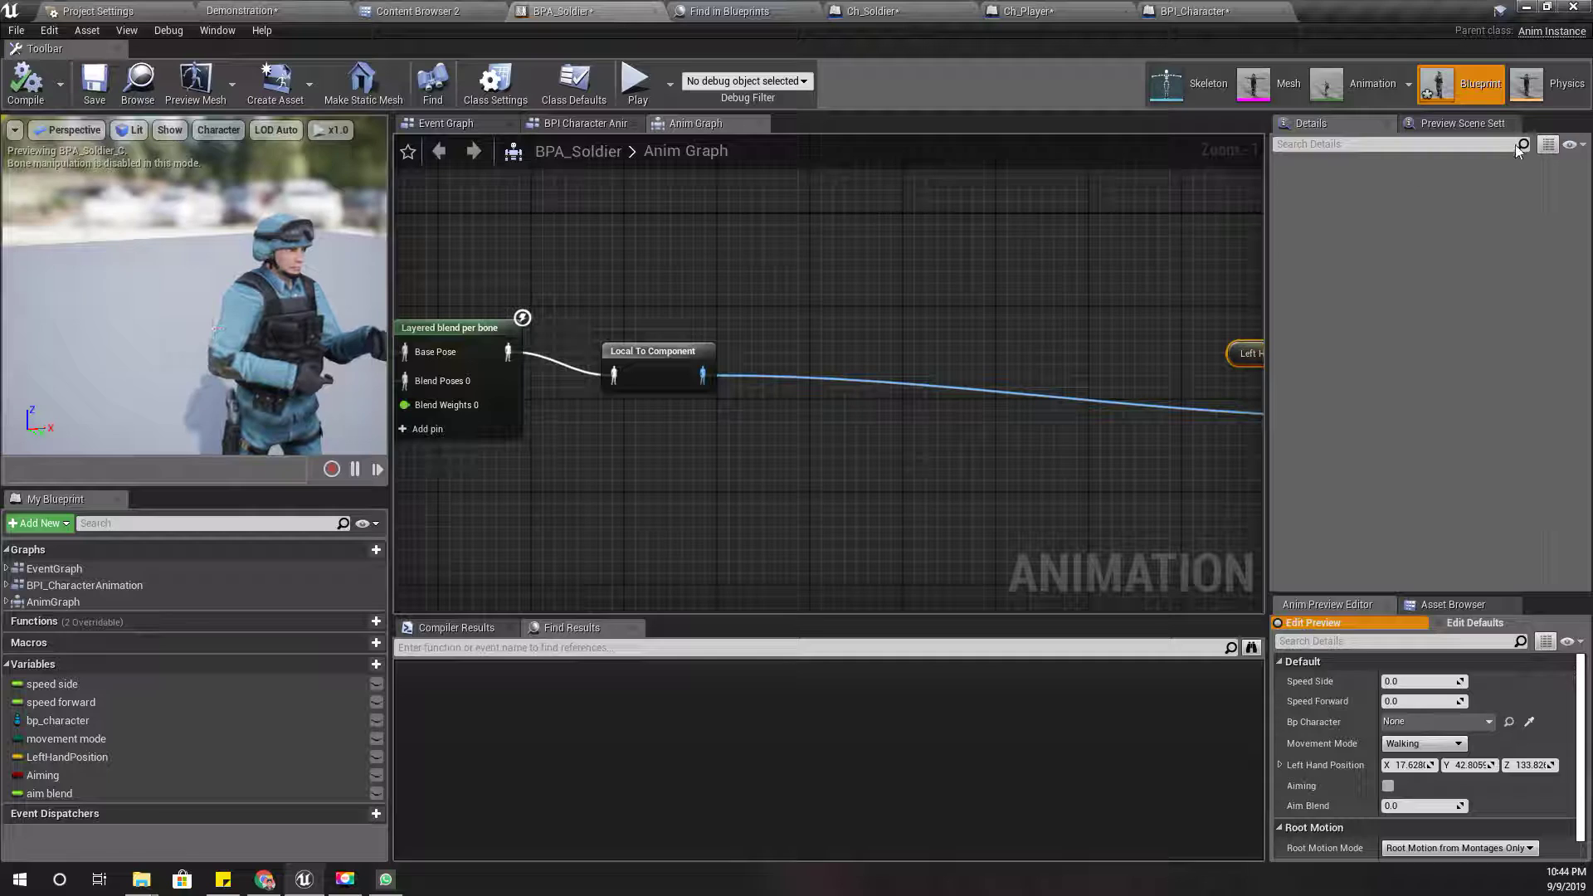
In Soldier_Skeleton, select the Spine bone, test-rotate it both ways, and copy its bone name.
{"action": "left_click", "coordinate": [1199, 83]}
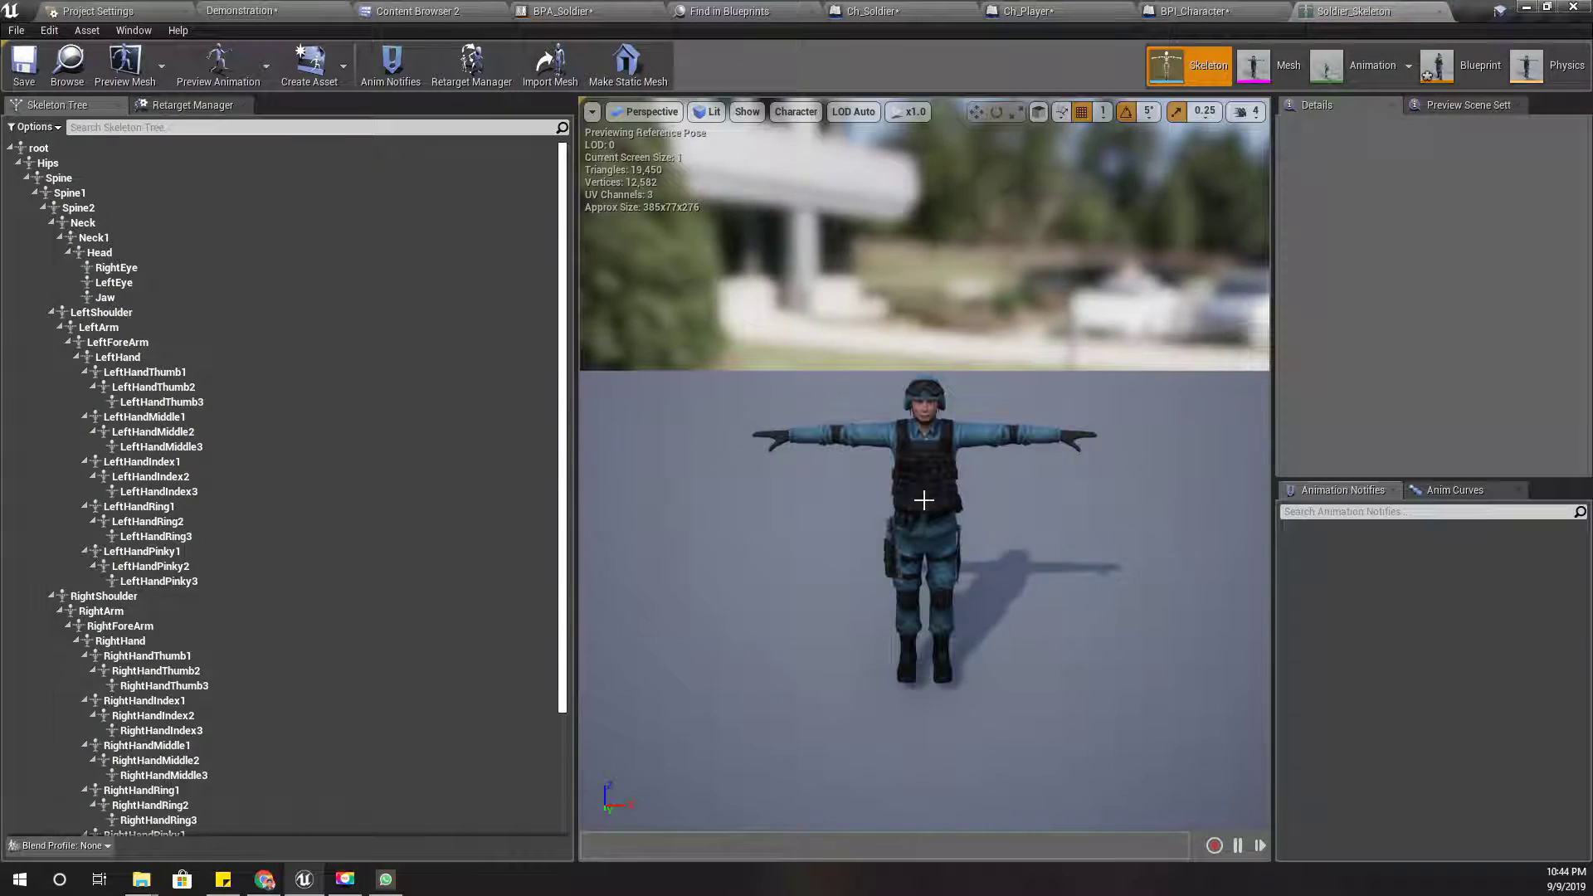
{"action": "left_click", "coordinate": [924, 500]}
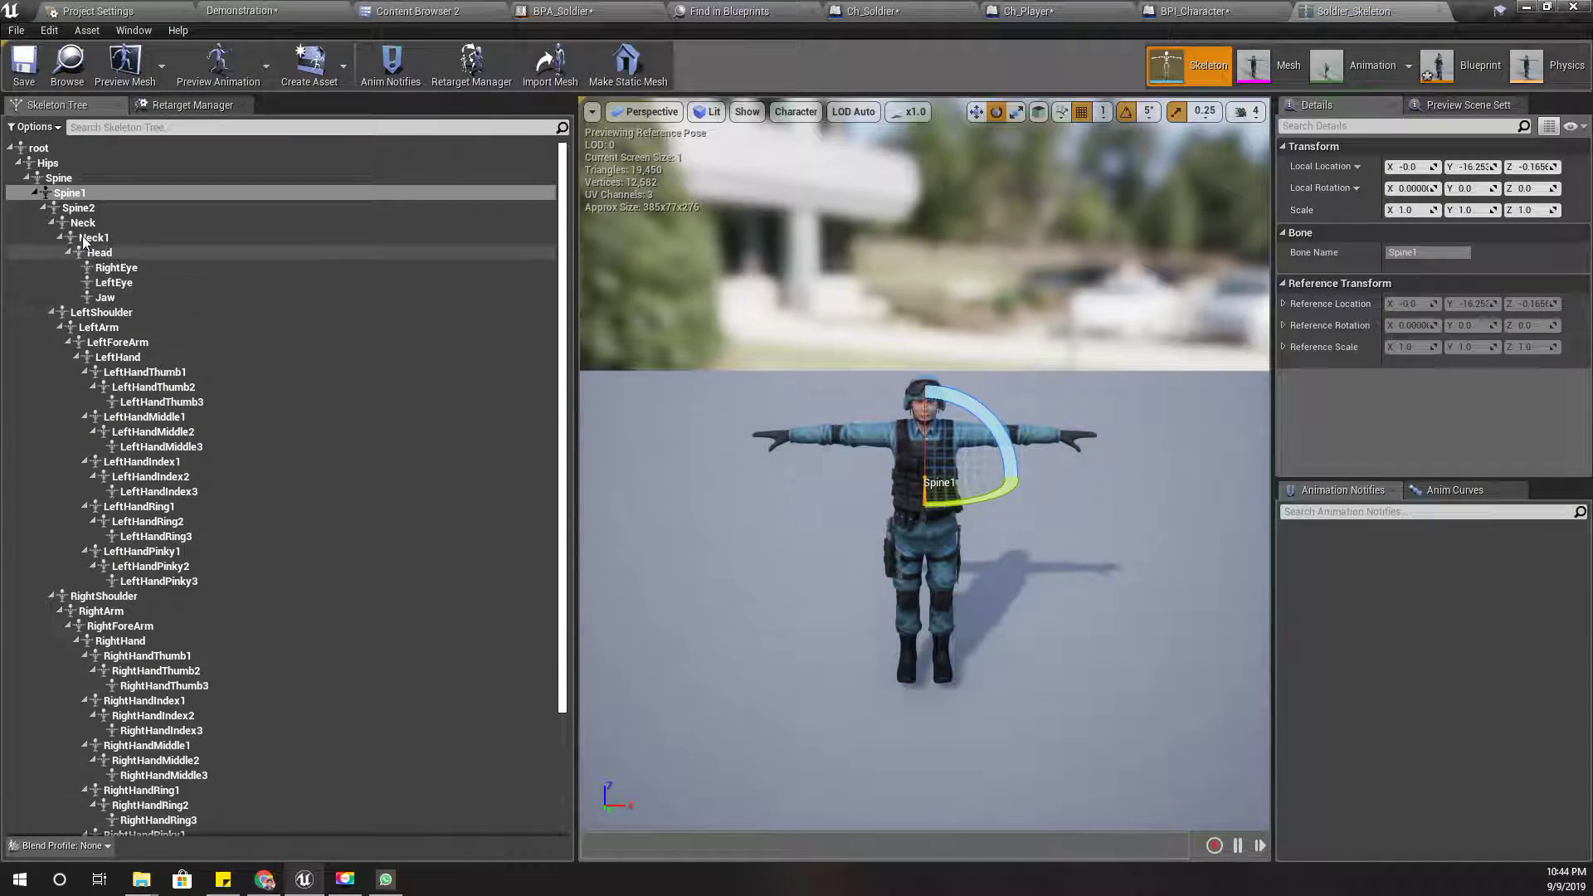
{"action": "left_click", "coordinate": [75, 178]}
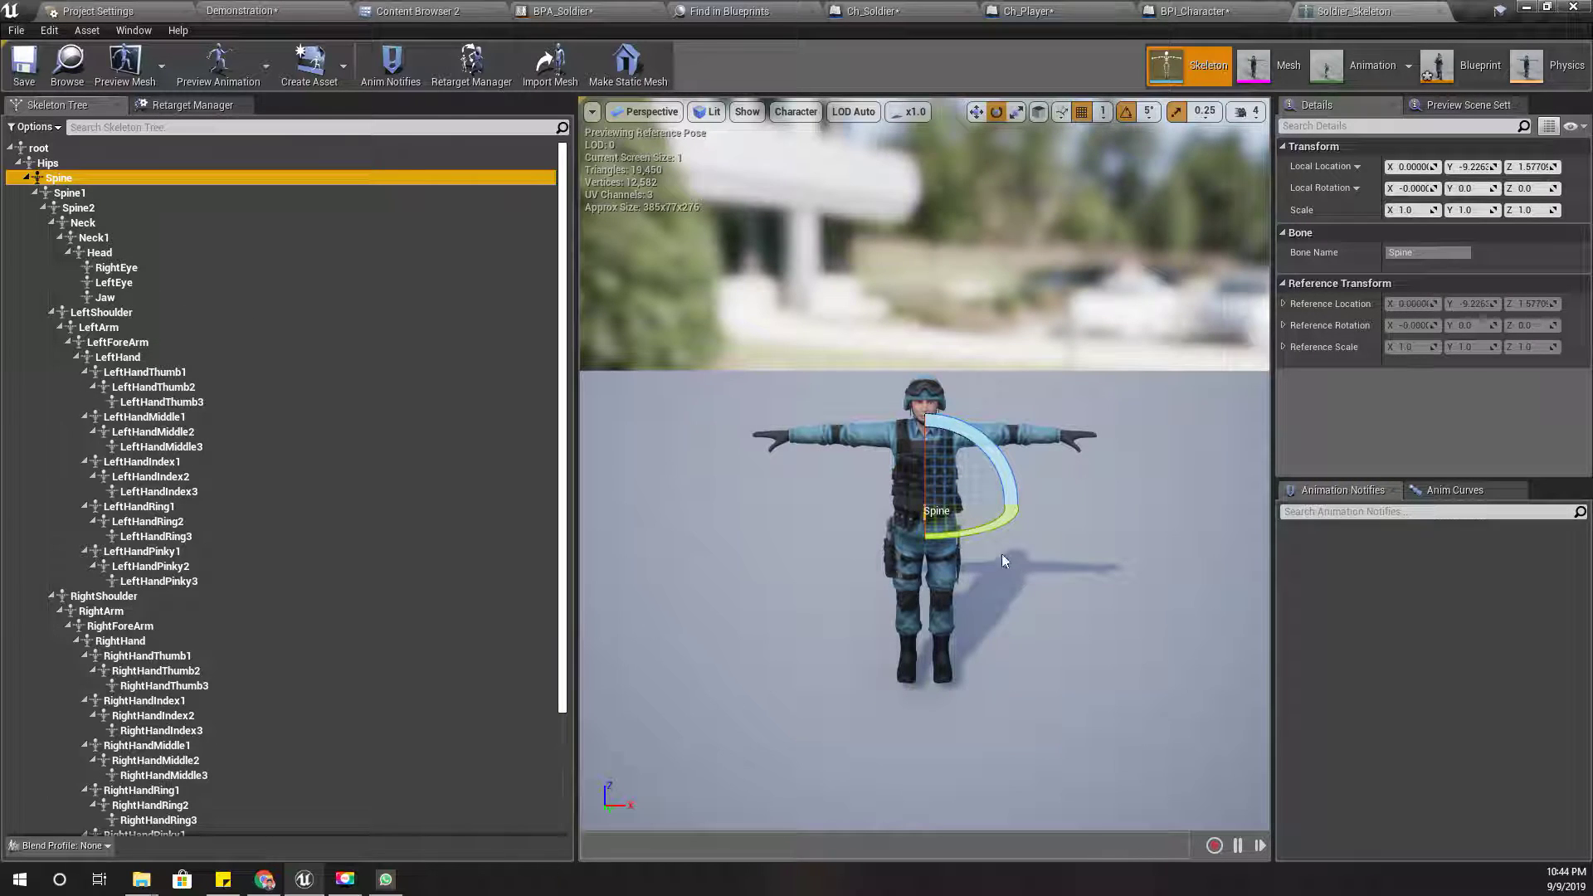
{"action": "mouse_move", "coordinate": [965, 541]}
{"action": "left_mouse_down"}
{"action": "mouse_move", "coordinate": [1017, 498]}
{"action": "mouse_move", "coordinate": [1029, 523]}
{"action": "mouse_move", "coordinate": [1027, 507]}
{"action": "left_mouse_up"}
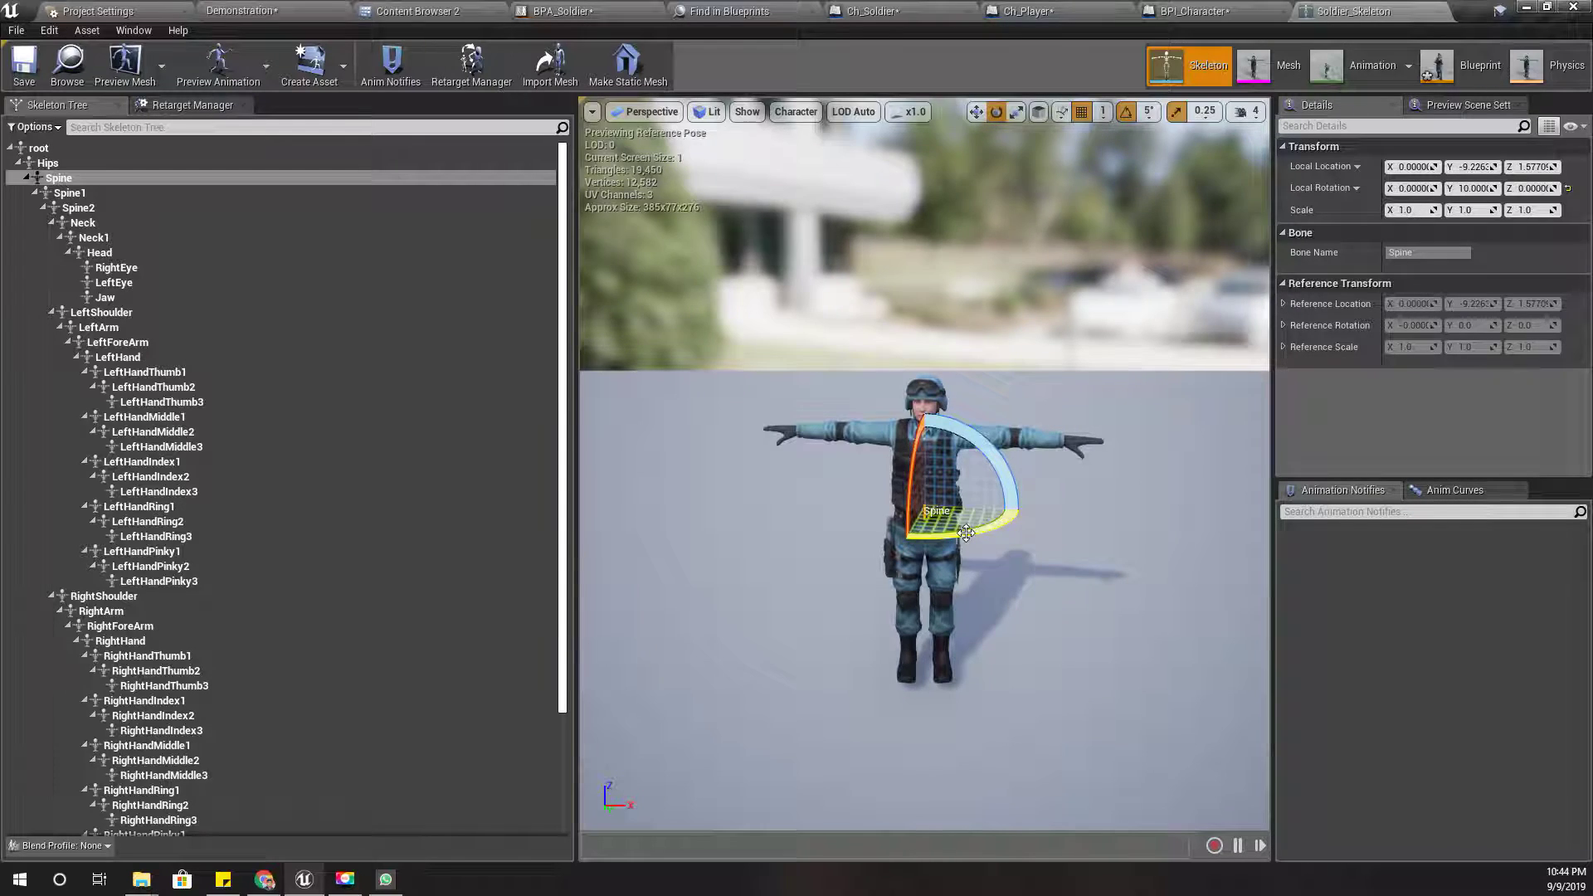
{"action": "mouse_move", "coordinate": [947, 529]}
{"action": "left_mouse_down"}
{"action": "mouse_move", "coordinate": [1022, 508]}
{"action": "mouse_move", "coordinate": [1000, 510]}
{"action": "left_mouse_up"}
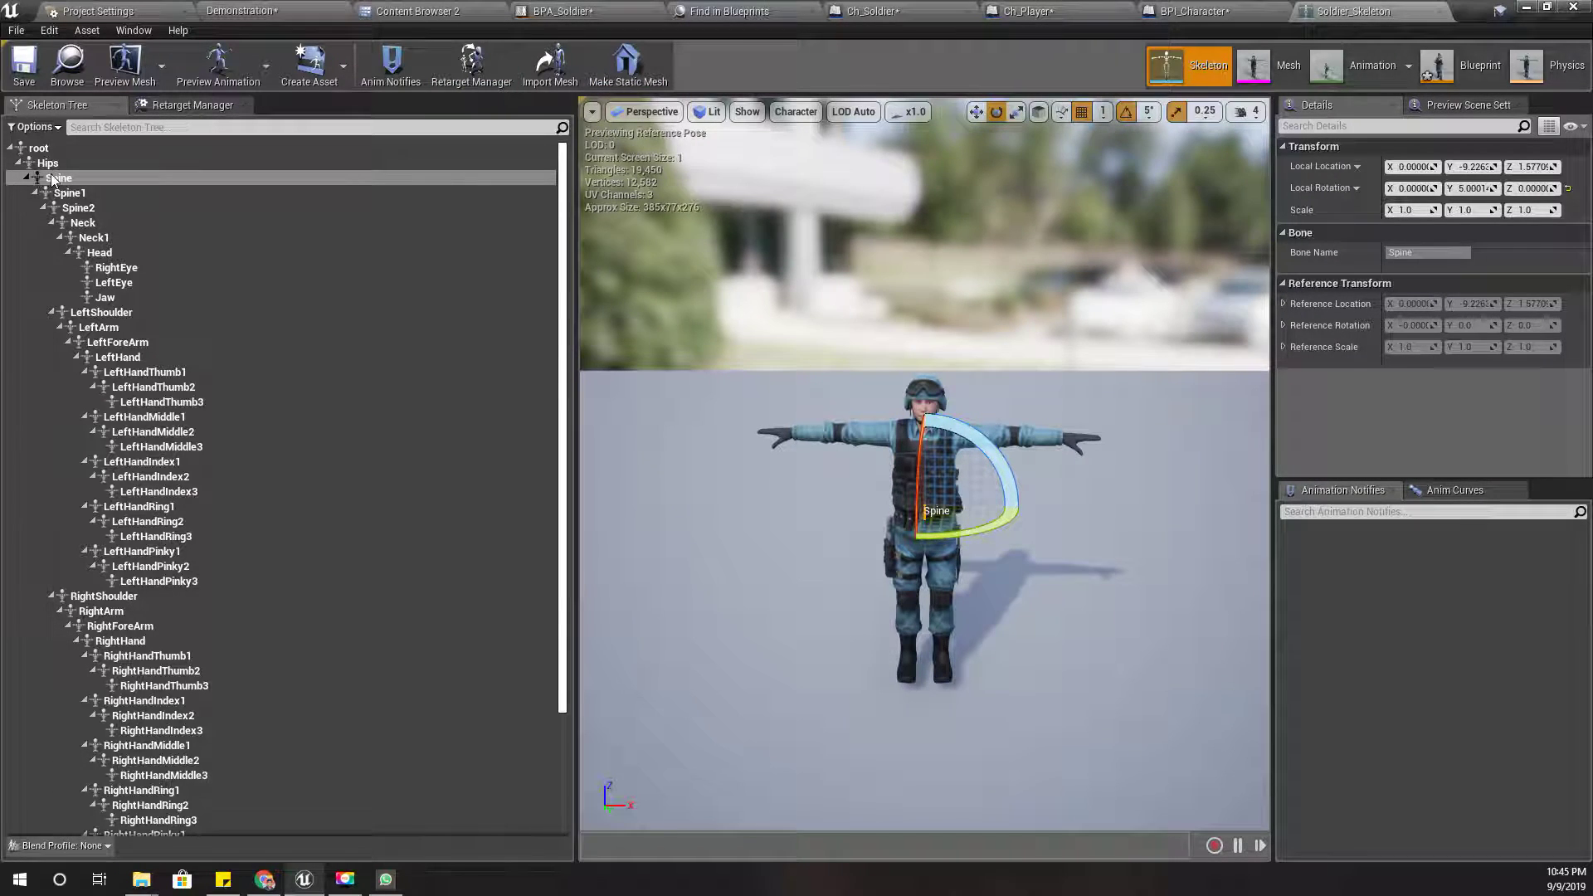
{"action": "right_click", "coordinate": [132, 177]}
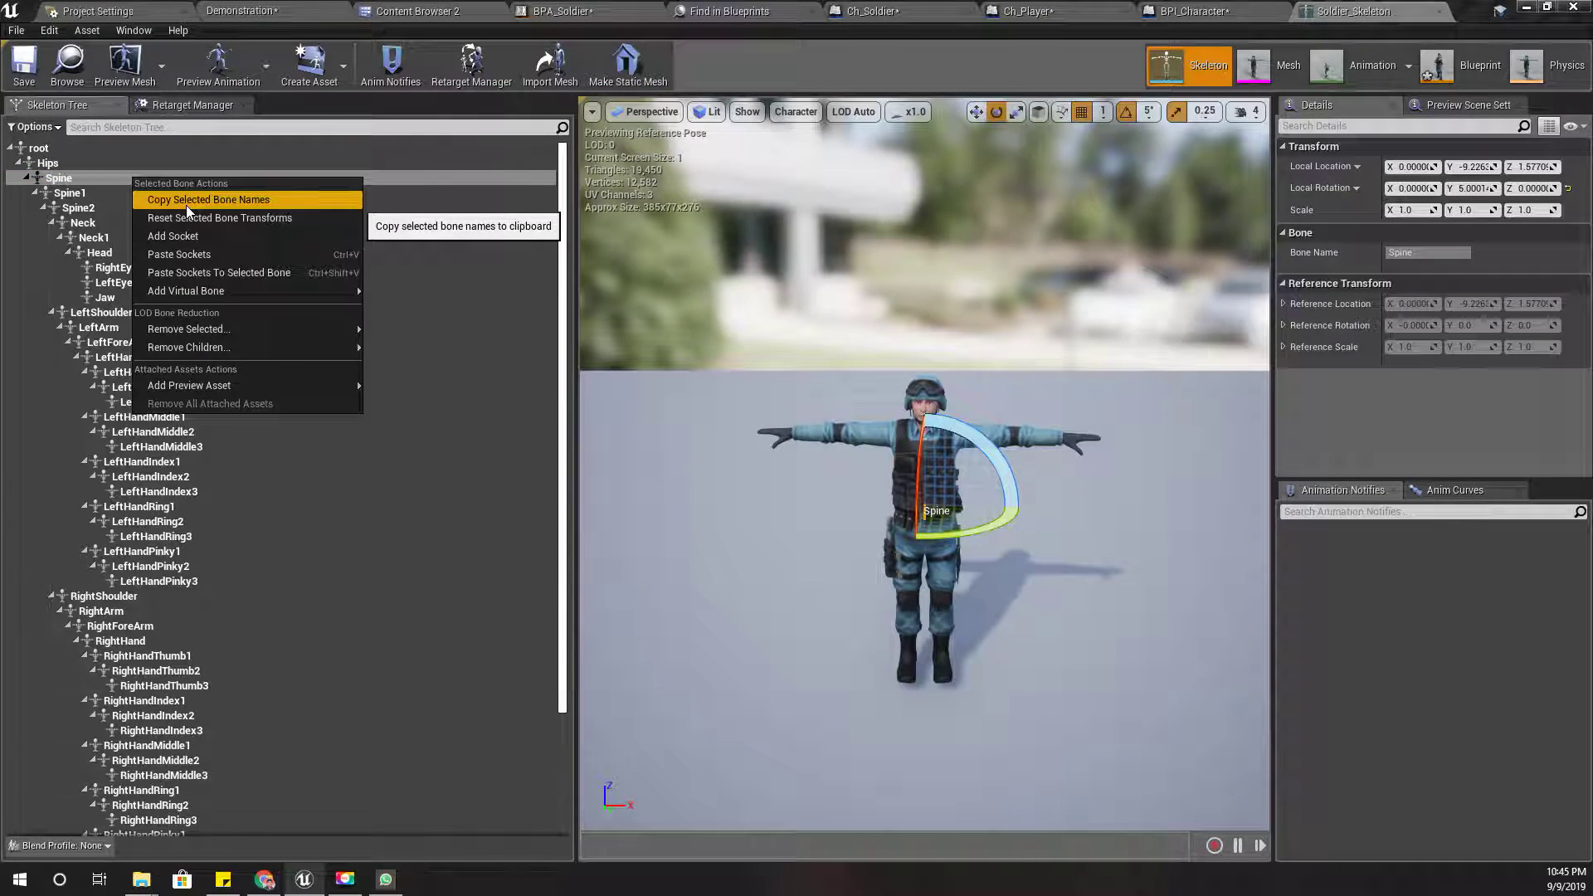
{"action": "left_click", "coordinate": [186, 200]}
Add a Transform (Modify) Bone node after Local To Component and feed it into Two Bone IK's pose.
{"action": "left_click", "coordinate": [557, 11]}
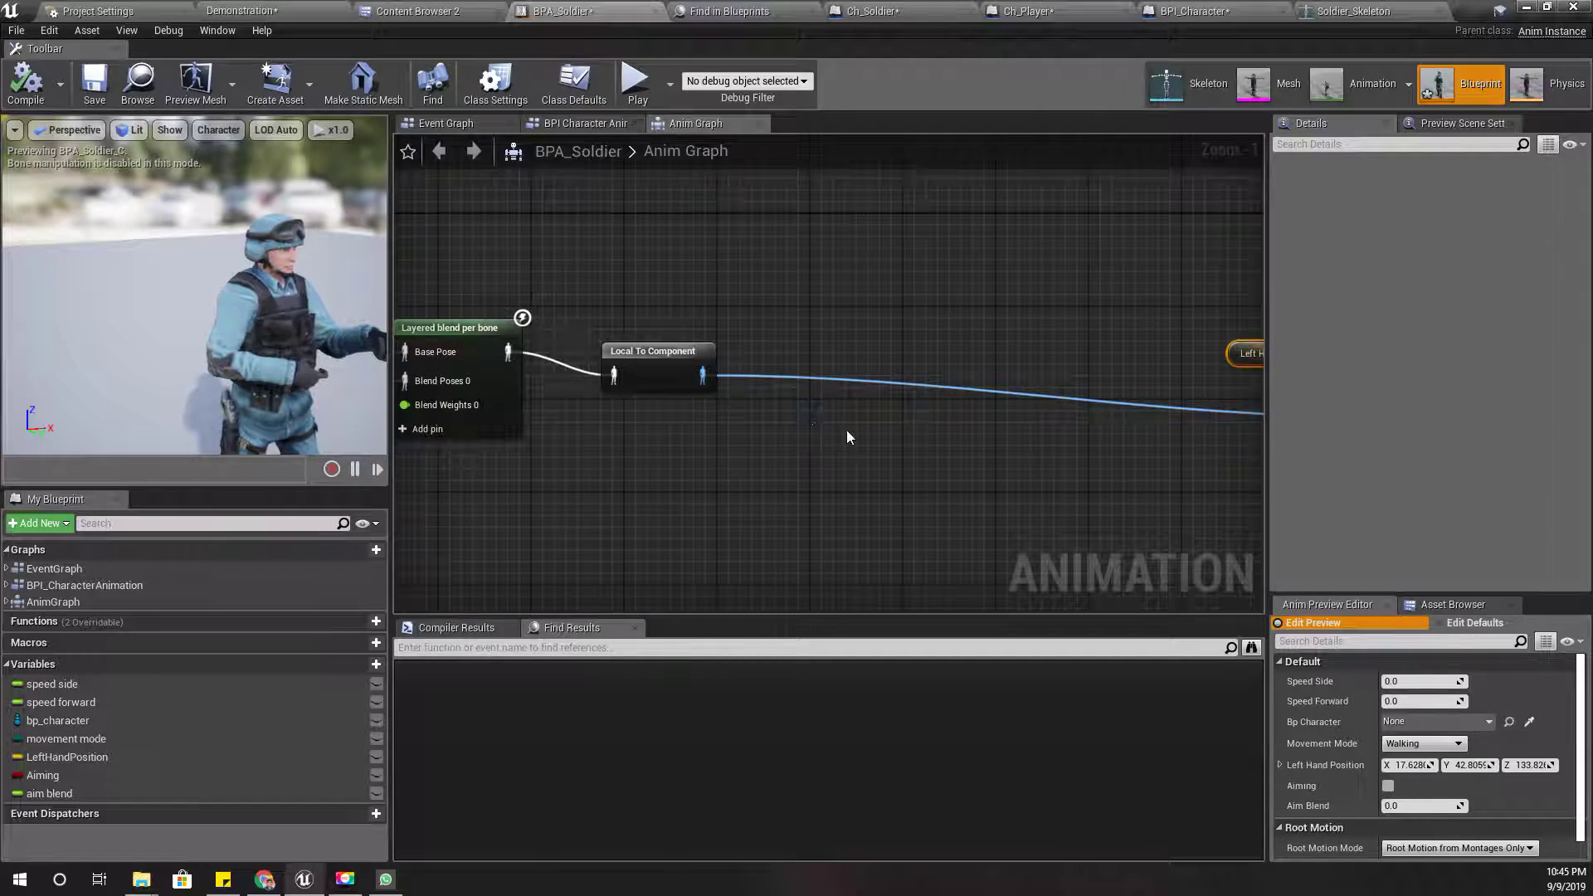
{"action": "right_click_drag", "start_coordinate": [848, 430], "coordinate": [781, 416]}
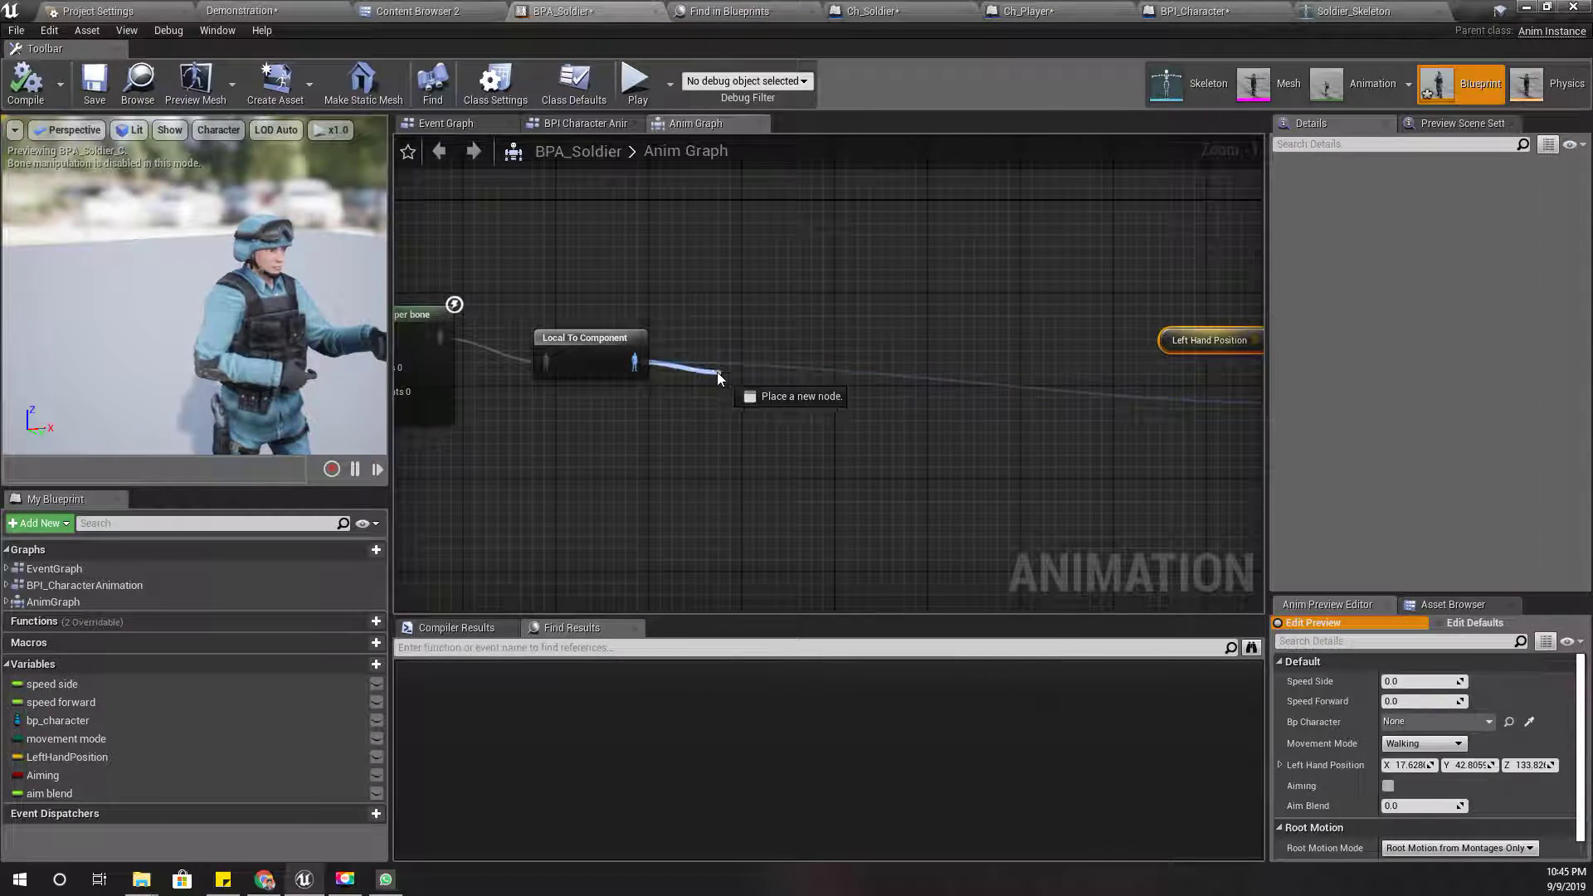
{"action": "left_click_drag", "start_coordinate": [632, 362], "coordinate": [717, 372]}
{"action": "type", "text": "transfor"}
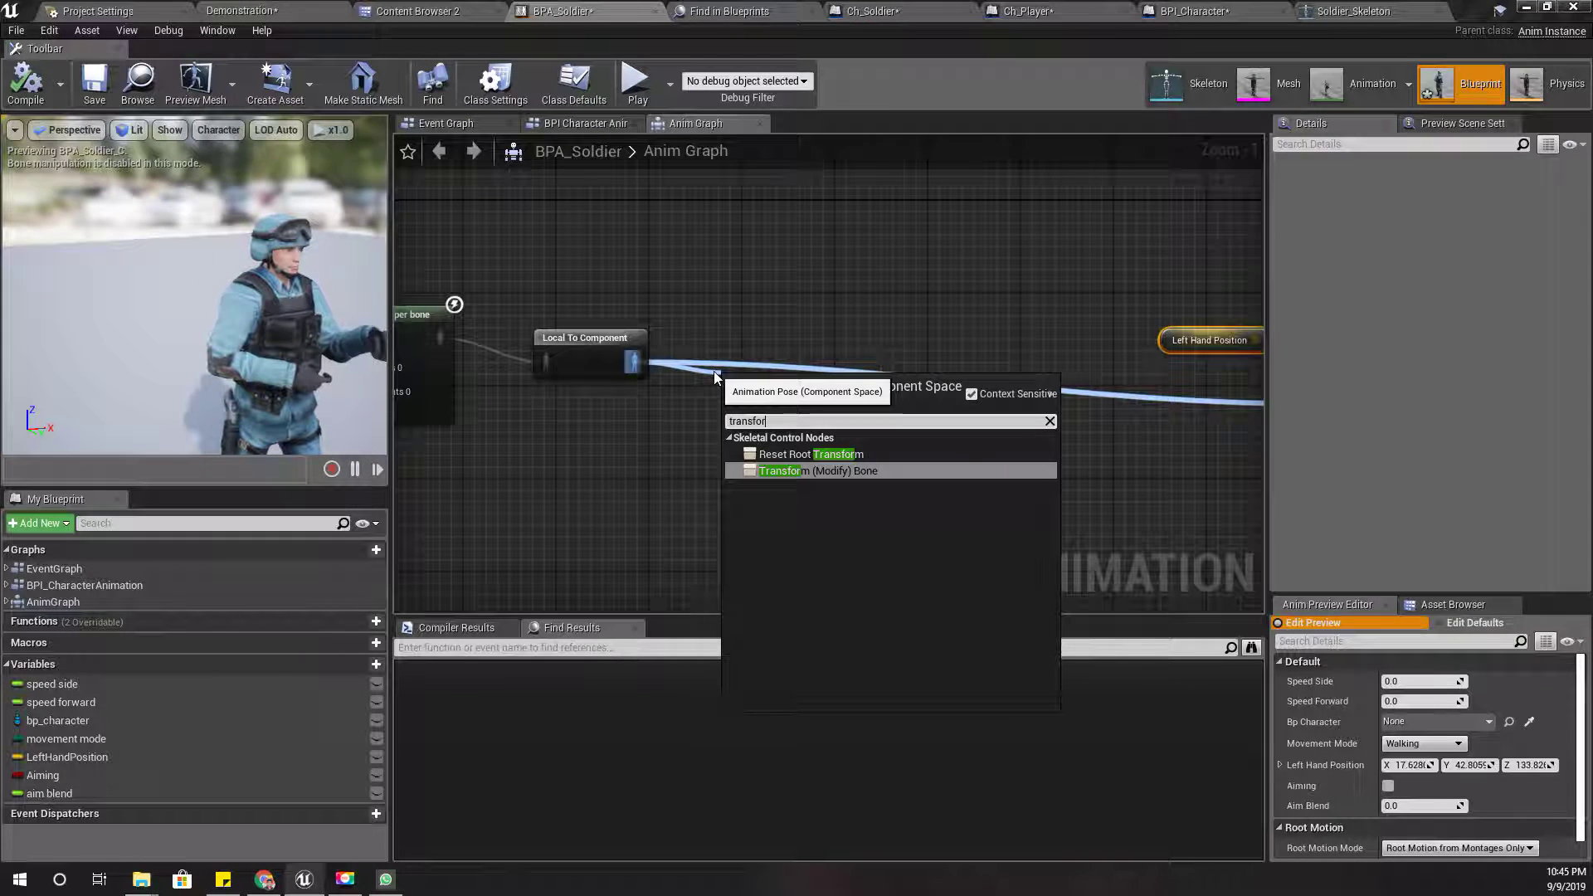
{"action": "key", "text": "Return"}
{"action": "mouse_move", "coordinate": [877, 384]}
{"action": "right_mouse_down"}
{"action": "mouse_move", "coordinate": [576, 416]}
{"action": "mouse_move", "coordinate": [648, 415]}
{"action": "right_mouse_up"}
{"action": "left_click_drag", "start_coordinate": [636, 412], "coordinate": [1089, 407]}
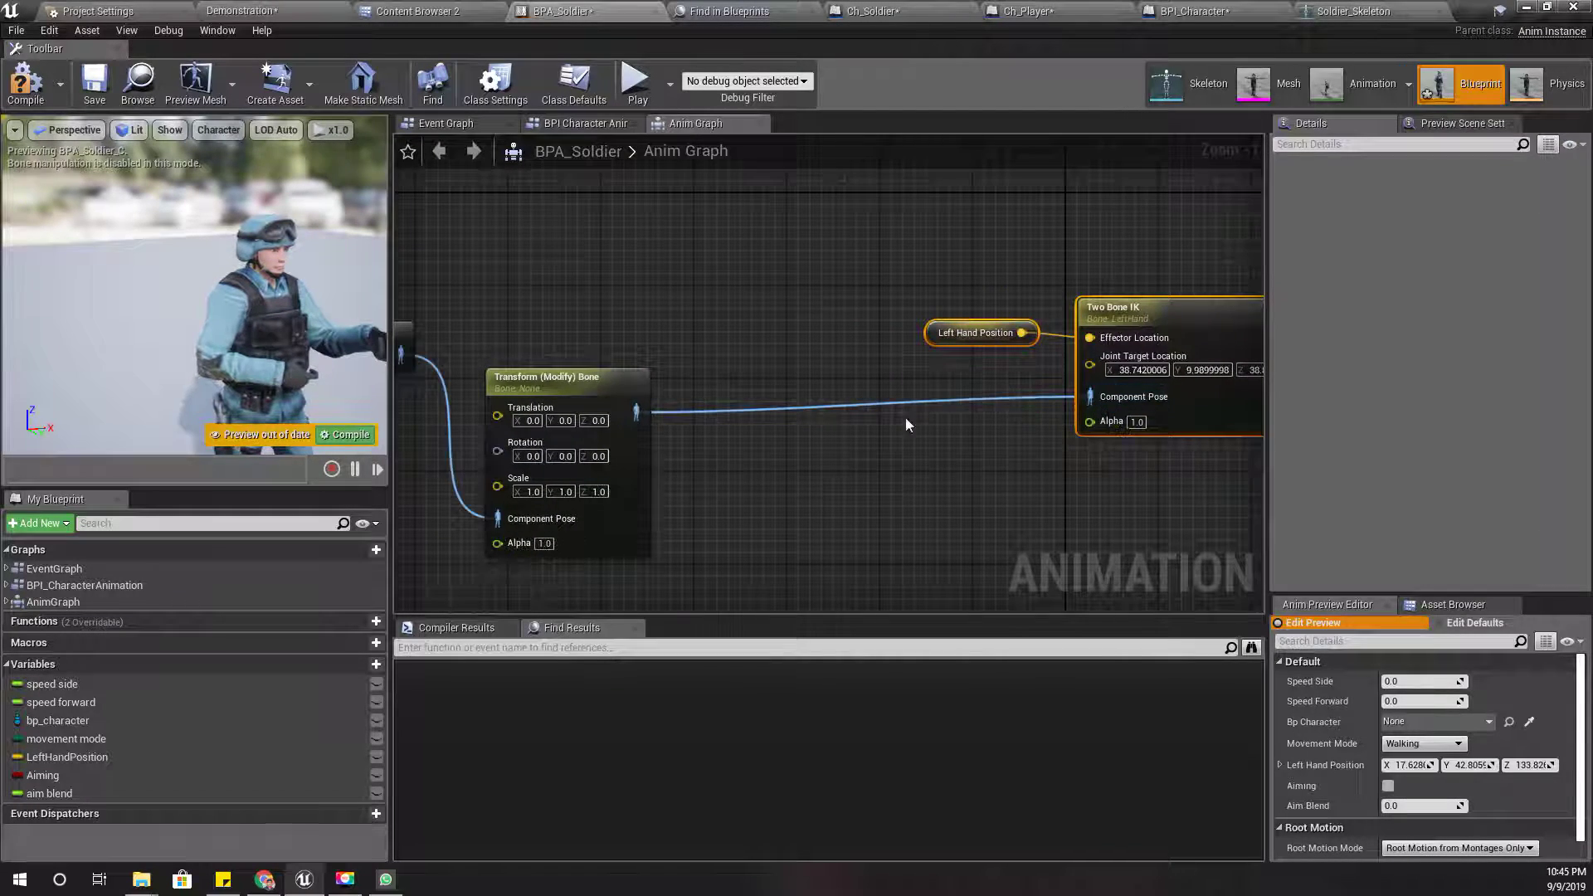
Set the Transform (Modify) Bone node's Bone to Modify to Spine.
{"action": "left_click_drag", "start_coordinate": [581, 378], "coordinate": [707, 320]}
{"action": "right_click_drag", "start_coordinate": [789, 528], "coordinate": [747, 434]}
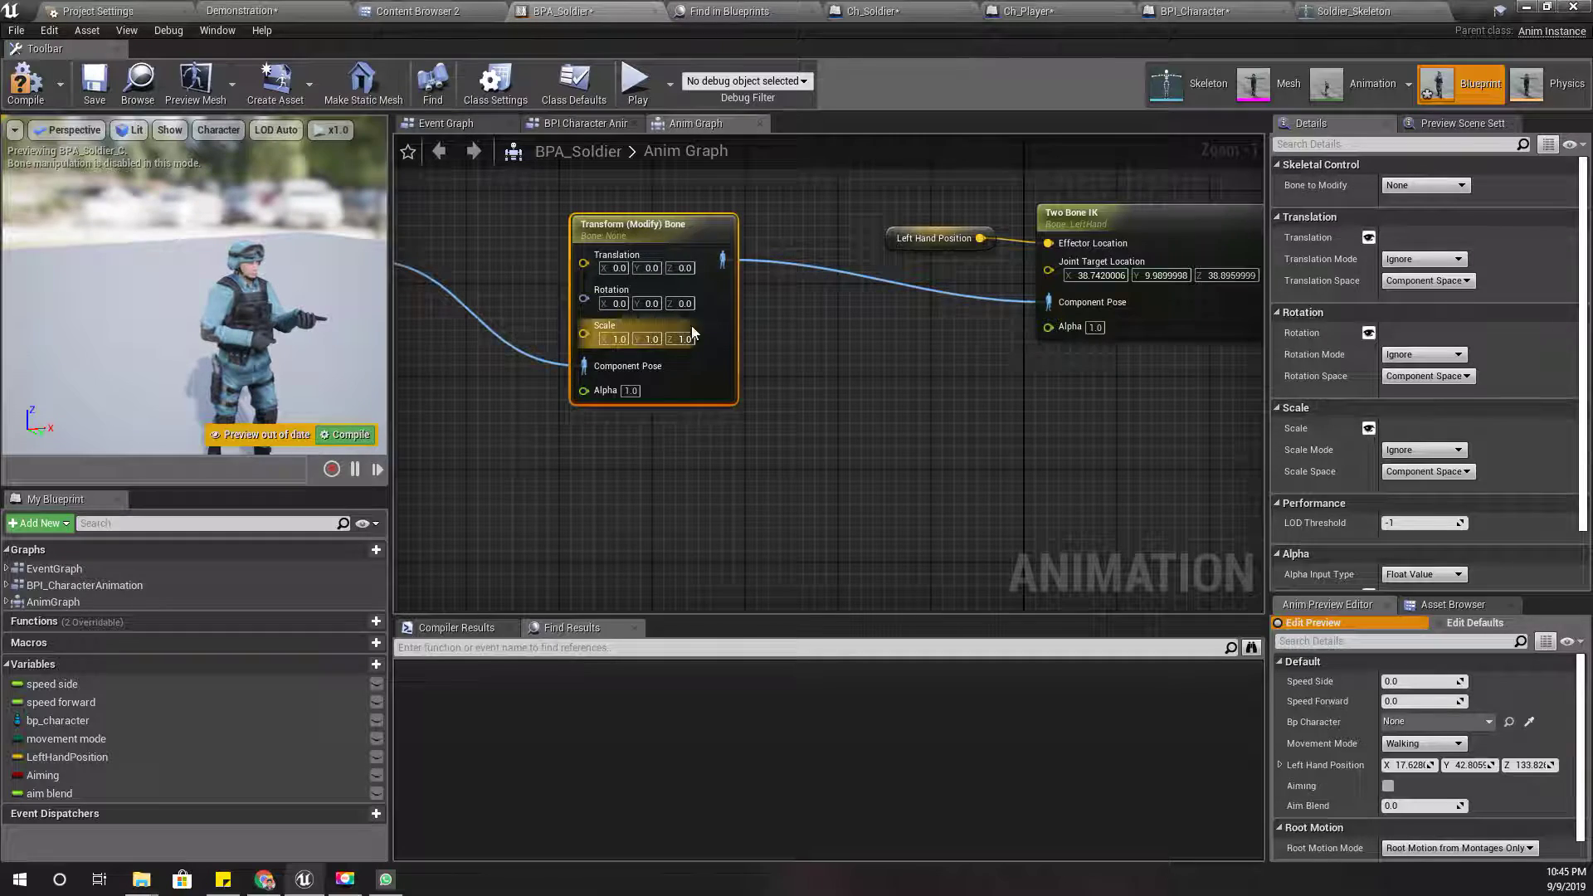
{"action": "left_click", "coordinate": [1425, 185]}
{"action": "left_click", "coordinate": [1403, 259]}
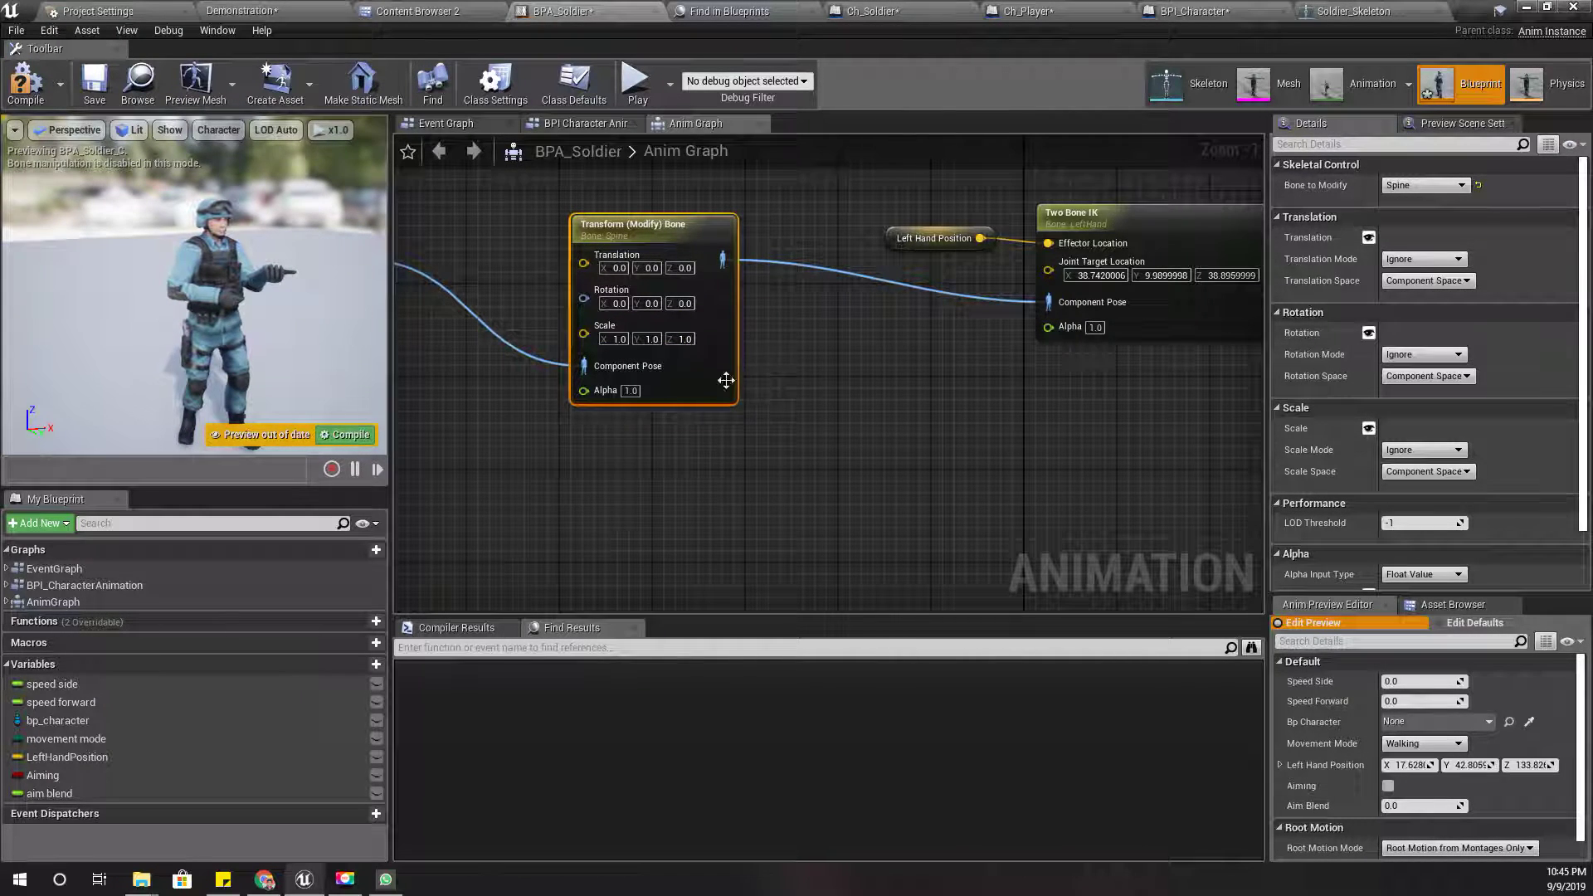
{"action": "right_click_drag", "start_coordinate": [671, 435], "coordinate": [781, 462]}
{"action": "right_click_drag", "start_coordinate": [1018, 366], "coordinate": [902, 376]}
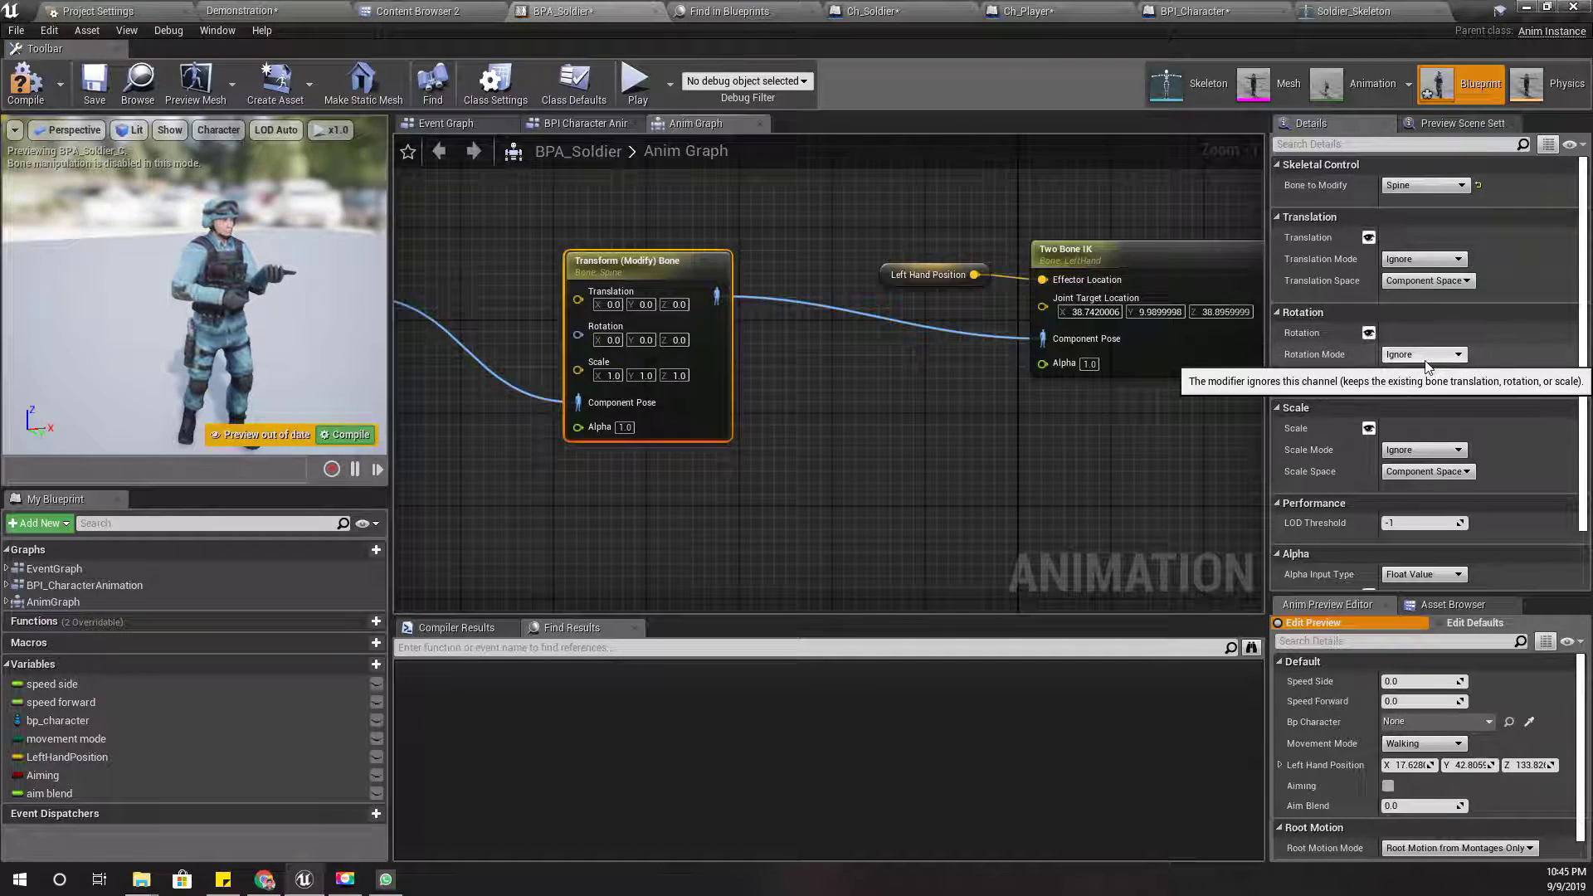
{"action": "right_click_drag", "start_coordinate": [748, 478], "coordinate": [807, 454]}
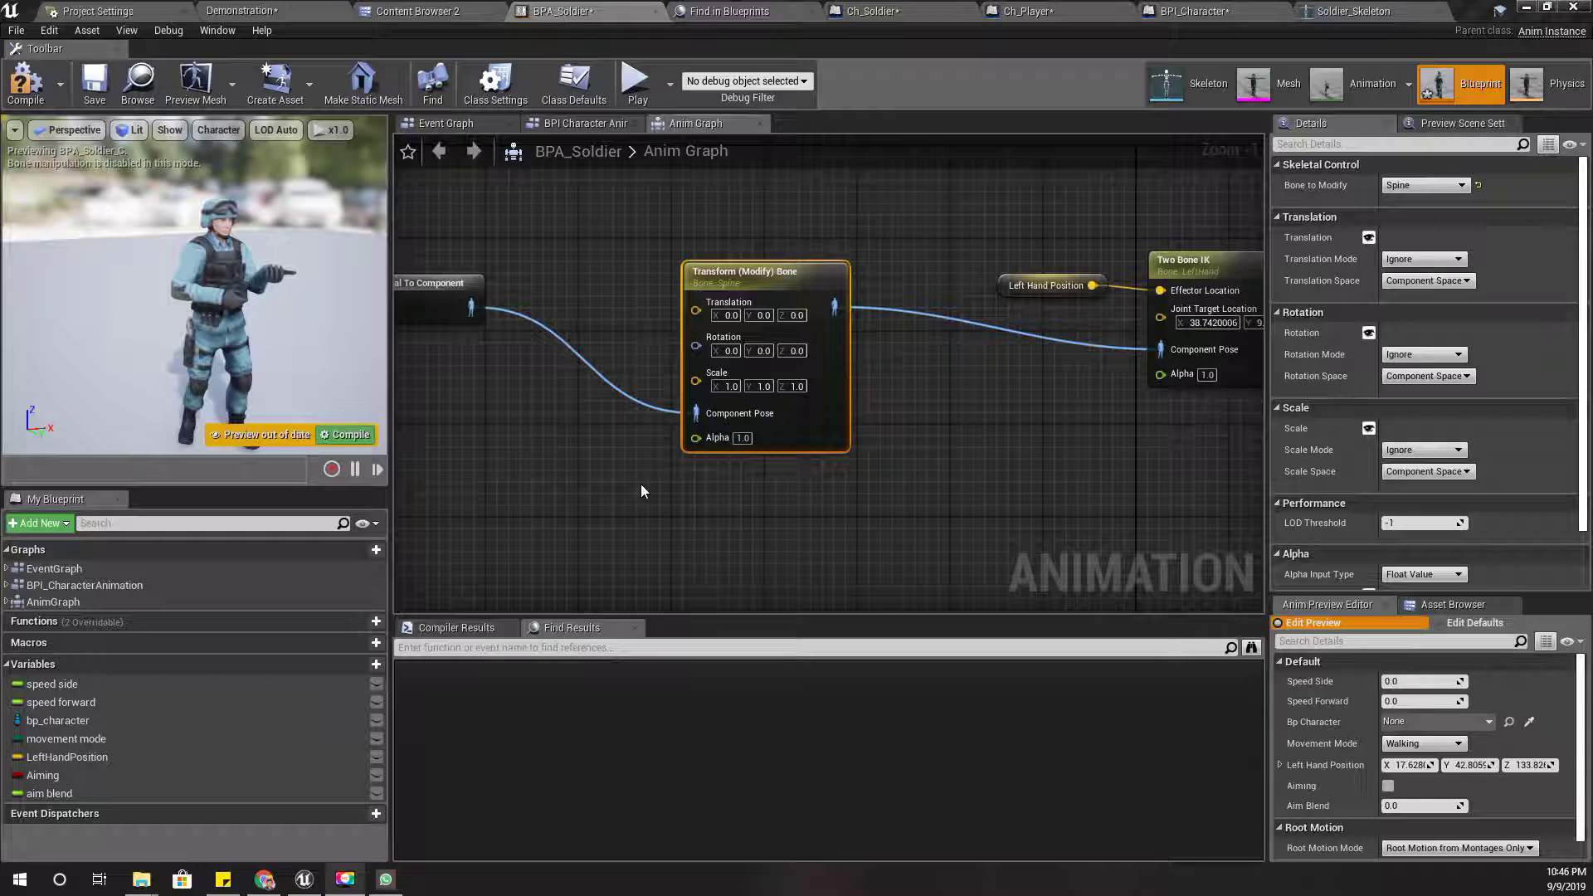
{"action": "mouse_move", "coordinate": [640, 491]}
{"action": "right_mouse_down"}
{"action": "mouse_move", "coordinate": [727, 482]}
{"action": "mouse_move", "coordinate": [637, 485]}
{"action": "right_mouse_up"}
{"action": "right_click", "coordinate": [686, 355]}
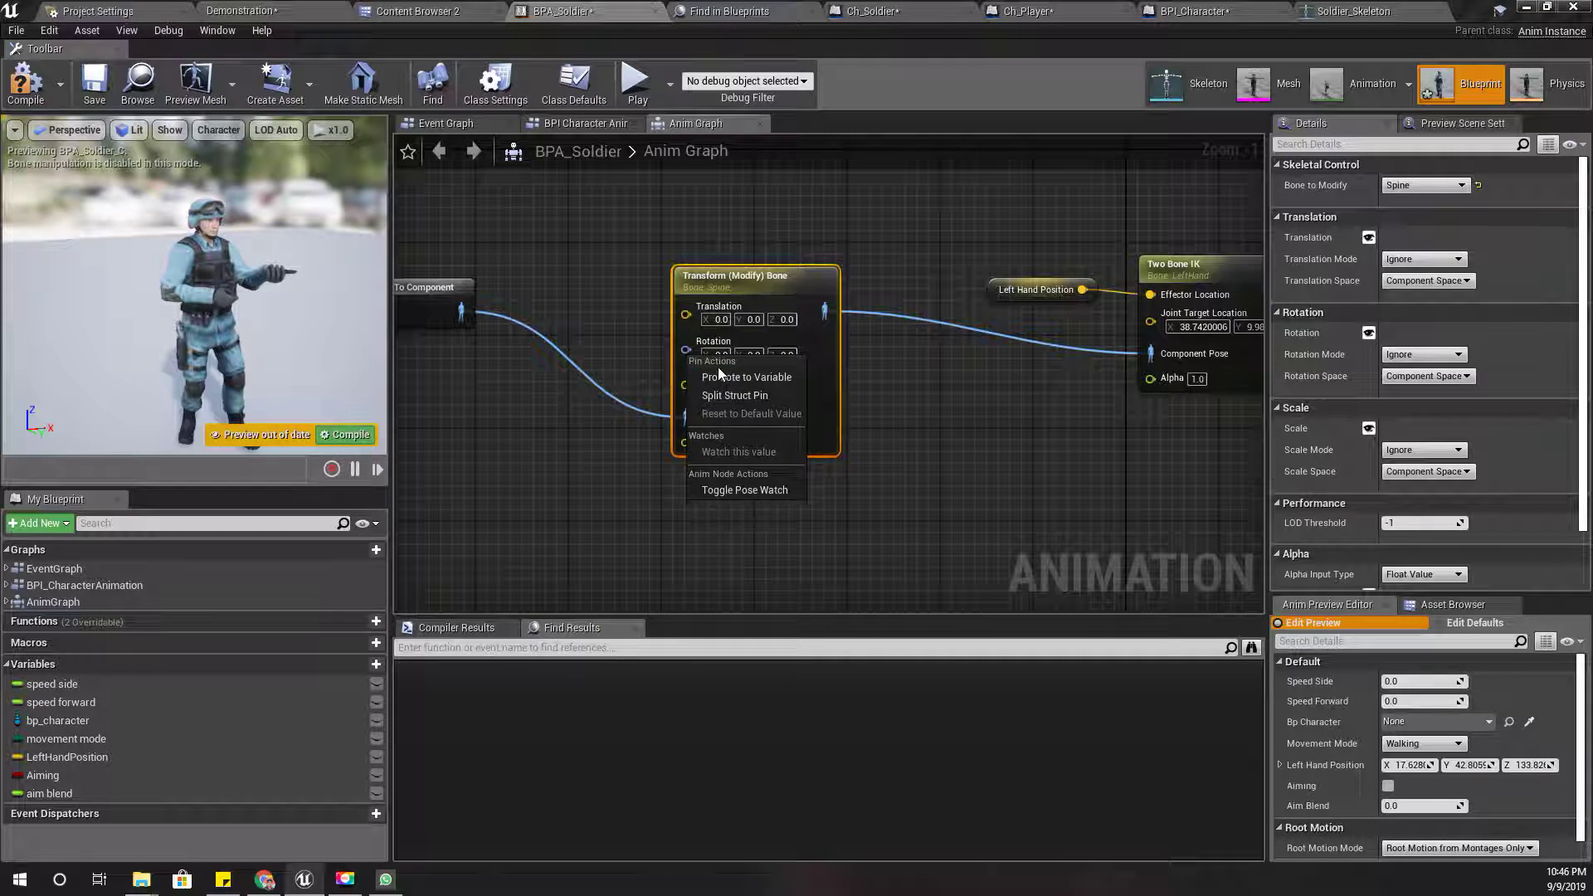
Promote the spine node's Rotation pin to a variable named 'Aiming Rotation' and compile BPA_Soldier.
{"action": "left_click", "coordinate": [721, 363]}
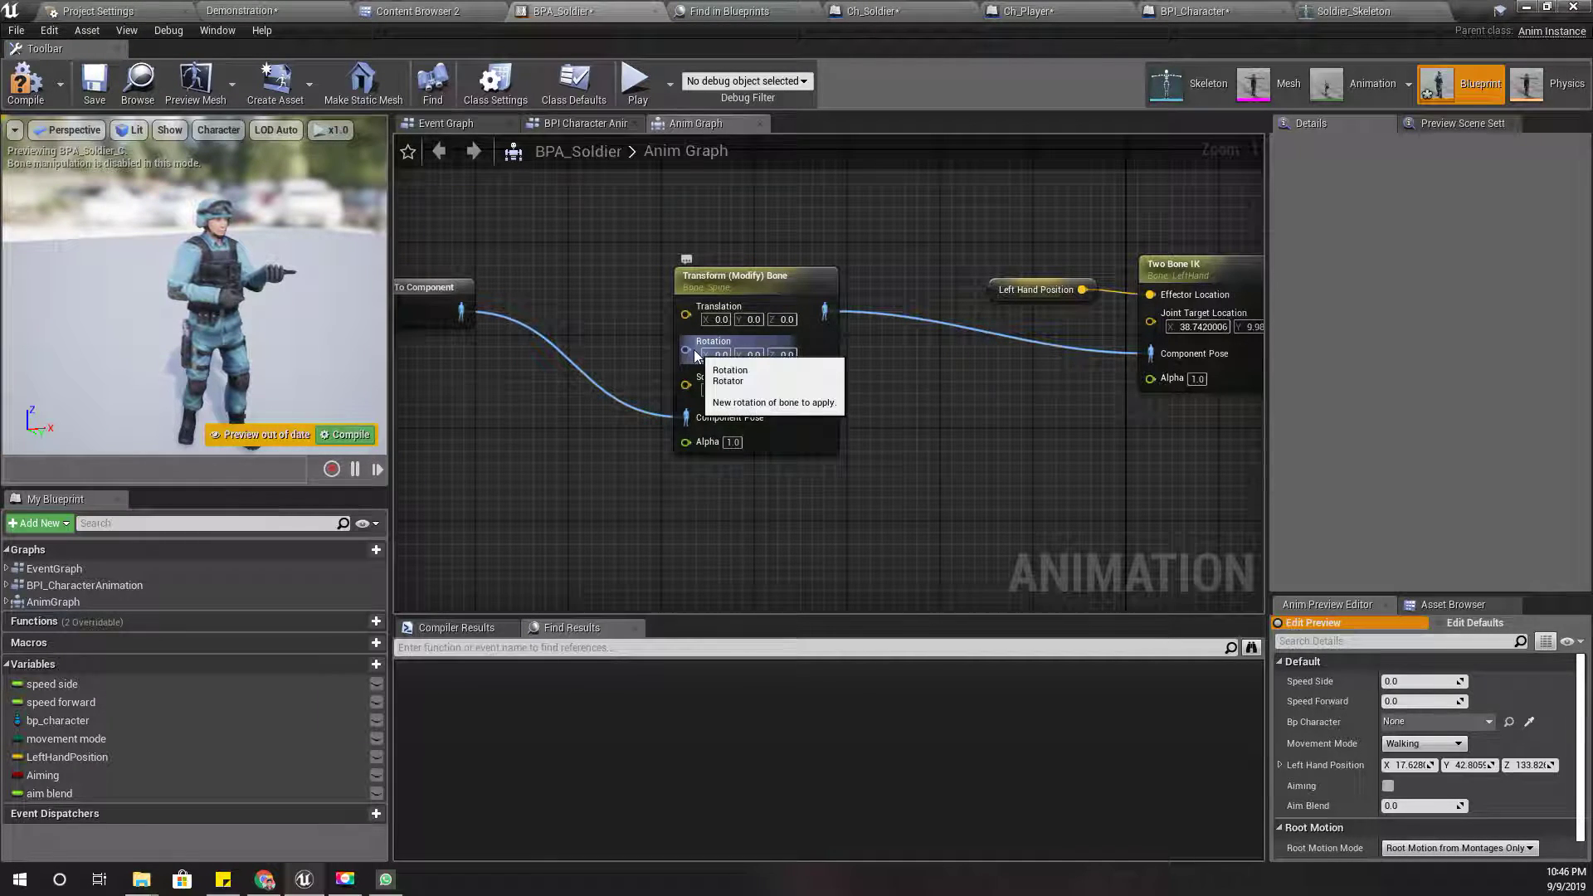
{"action": "right_click", "coordinate": [690, 353]}
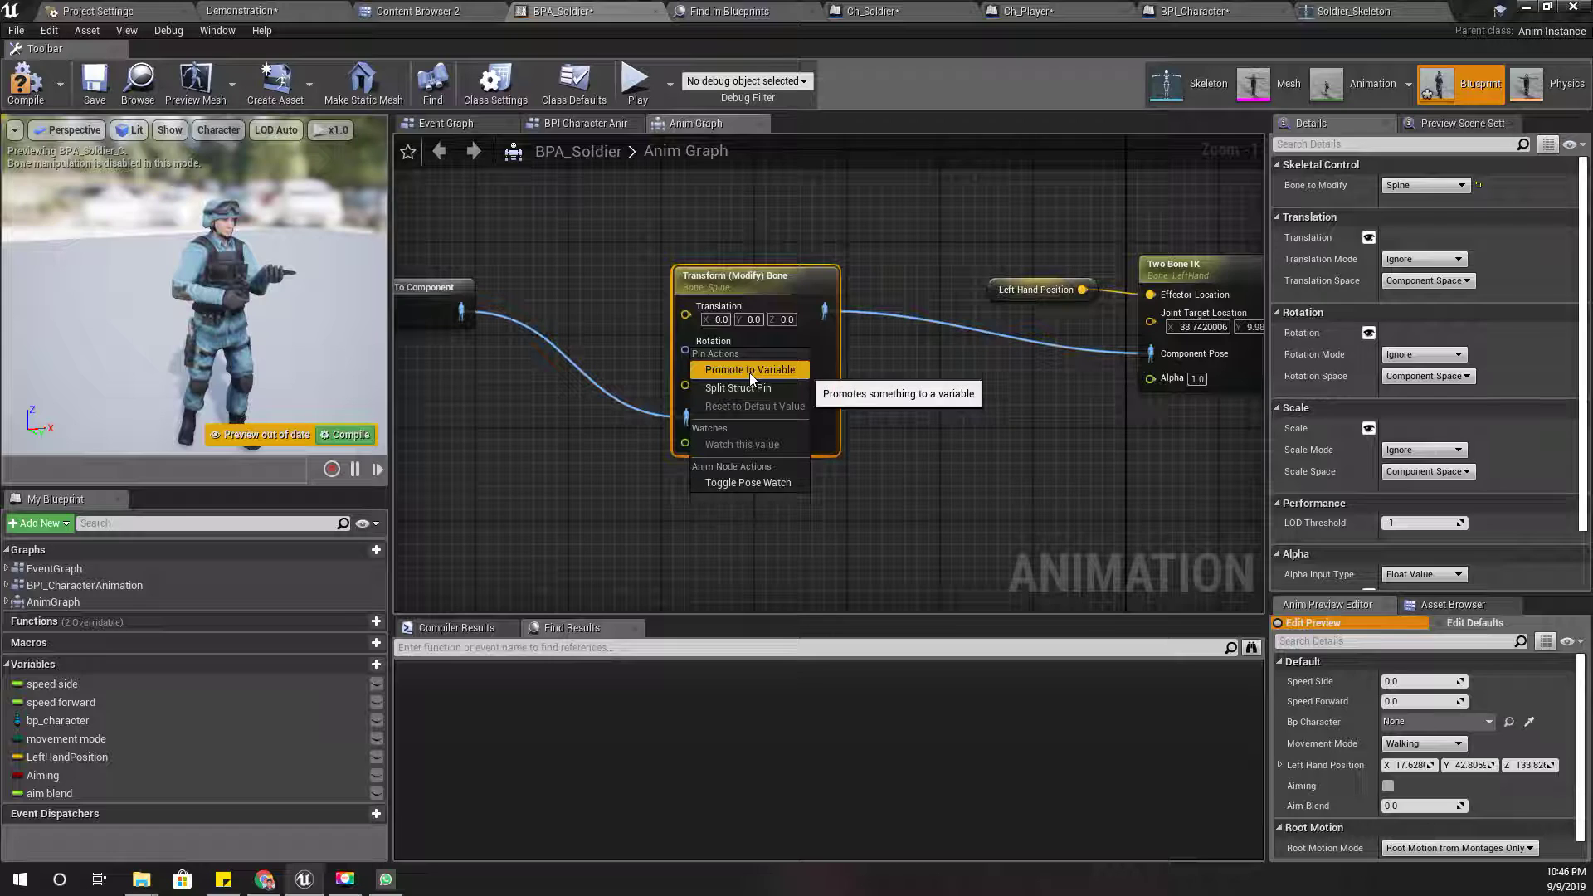
{"action": "left_click", "coordinate": [749, 372]}
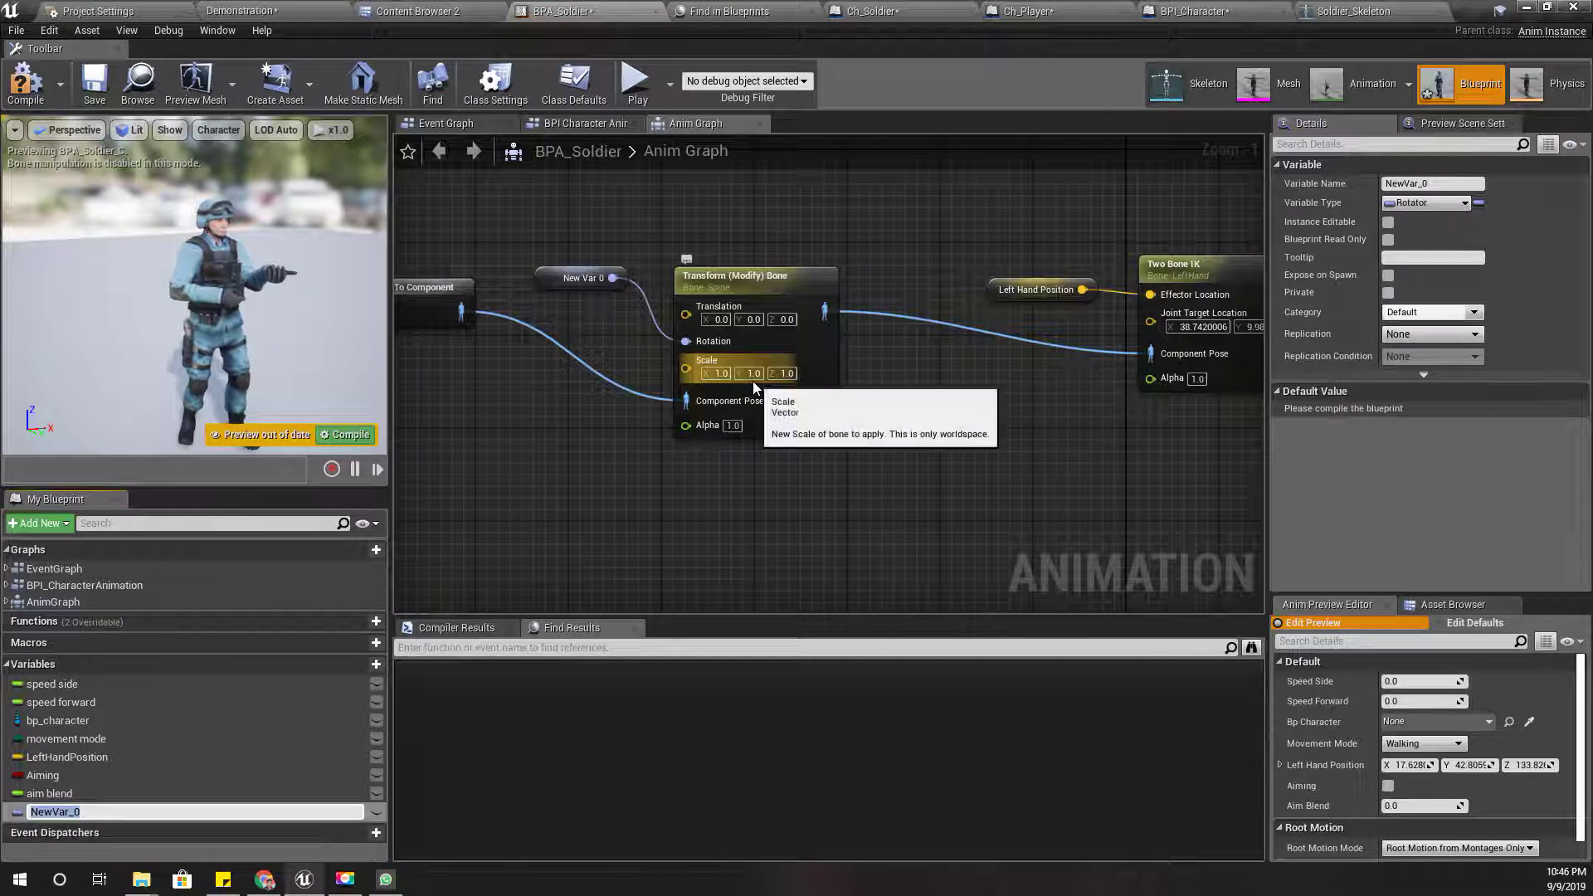
{"action": "type", "text": "ngD"}
{"action": "key", "text": "BackSpace"}
{"action": "key", "text": "BackSpace"}
{"action": "key", "text": "BackSpace"}
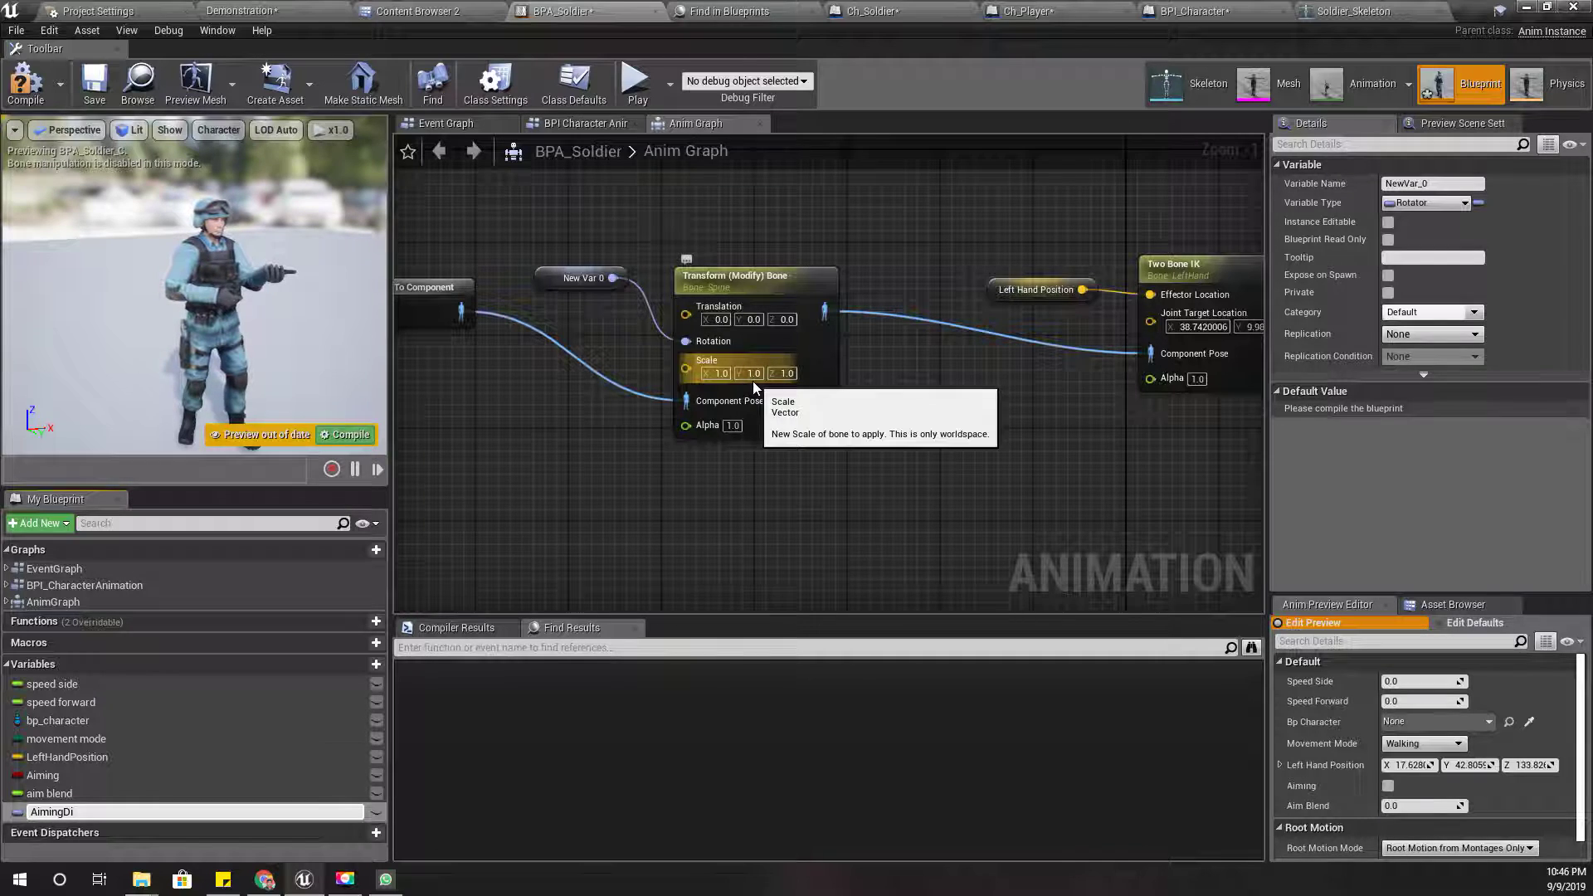
{"action": "key", "text": "BackSpace"}
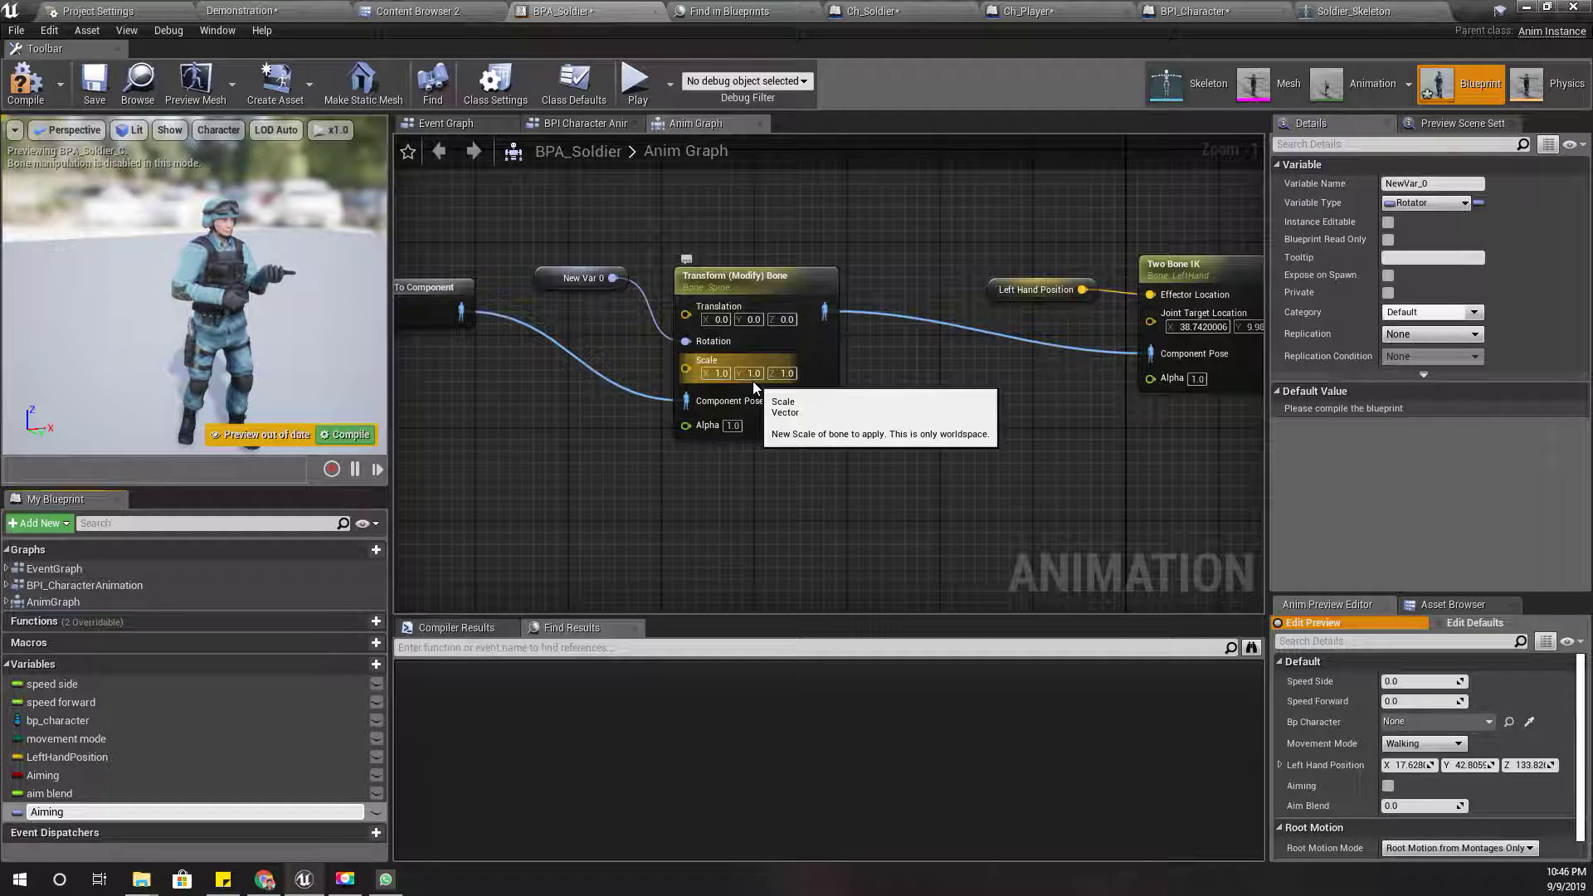
{"action": "type", "text": "Rotation"}
{"action": "key", "text": "Return"}
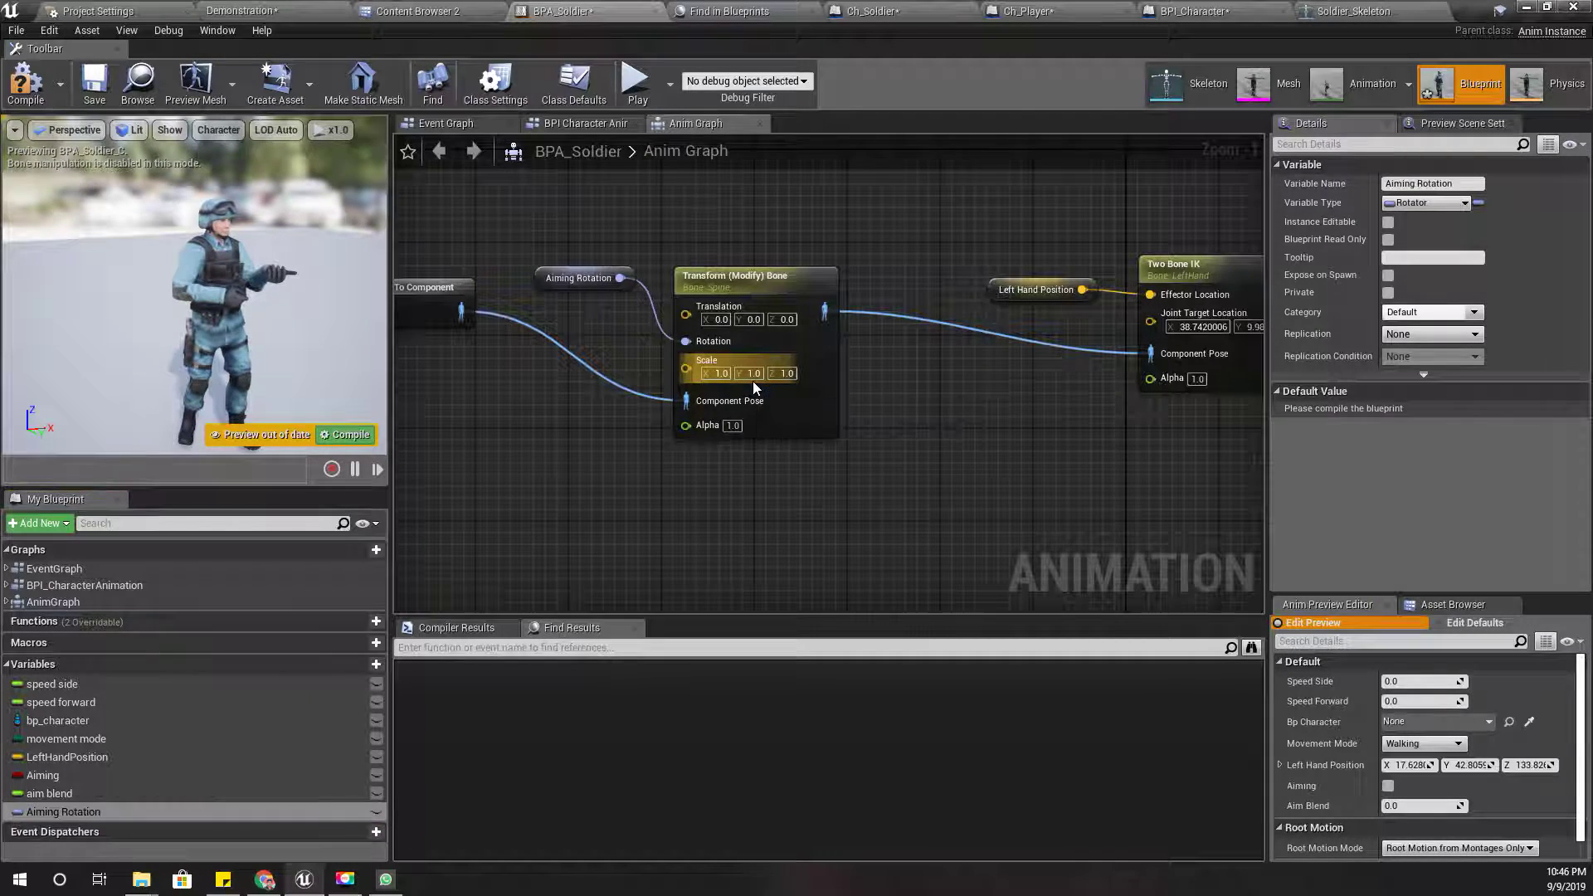
{"action": "left_click", "coordinate": [42, 98]}
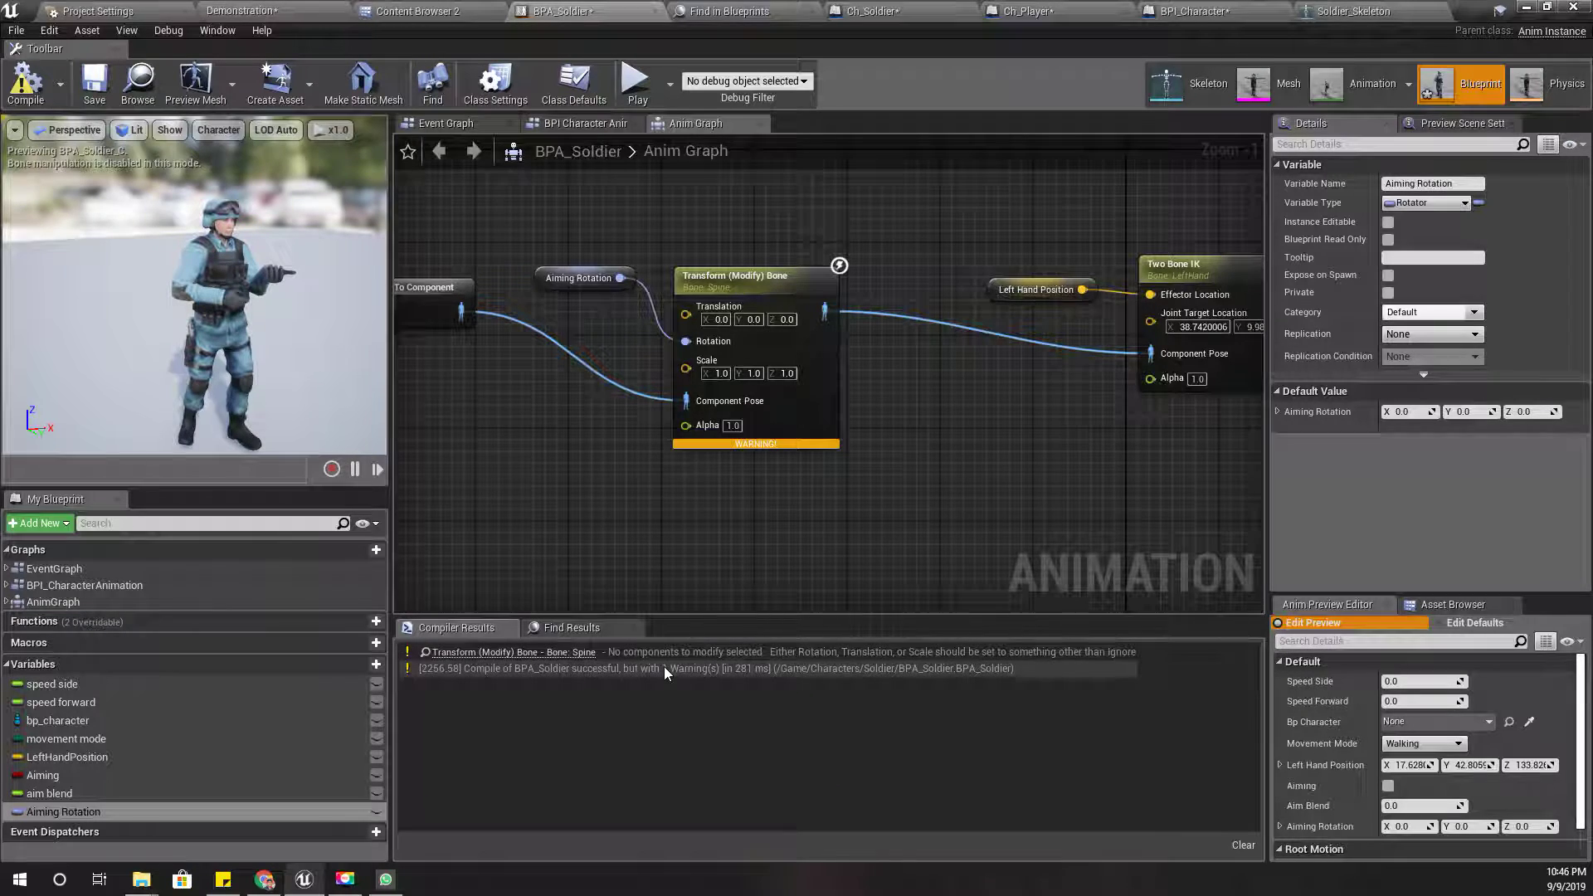
Set the spine node to Replace Existing rotation in World Space and recompile with F7.
{"action": "left_click", "coordinate": [761, 276]}
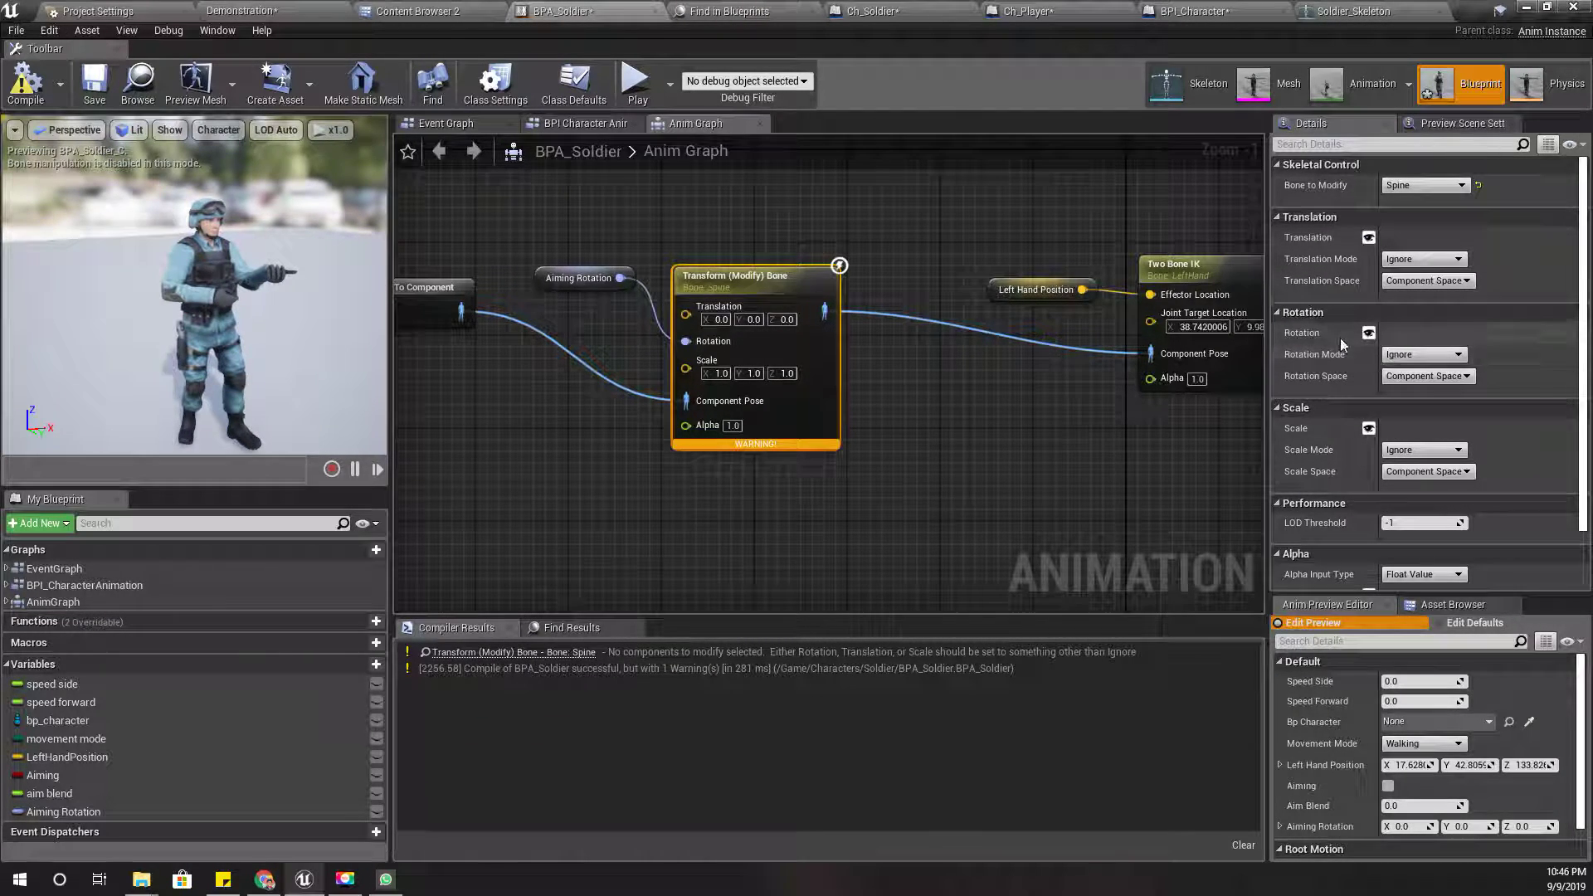
{"action": "left_click", "coordinate": [1415, 378]}
{"action": "left_click", "coordinate": [1410, 396]}
{"action": "left_click", "coordinate": [1420, 354]}
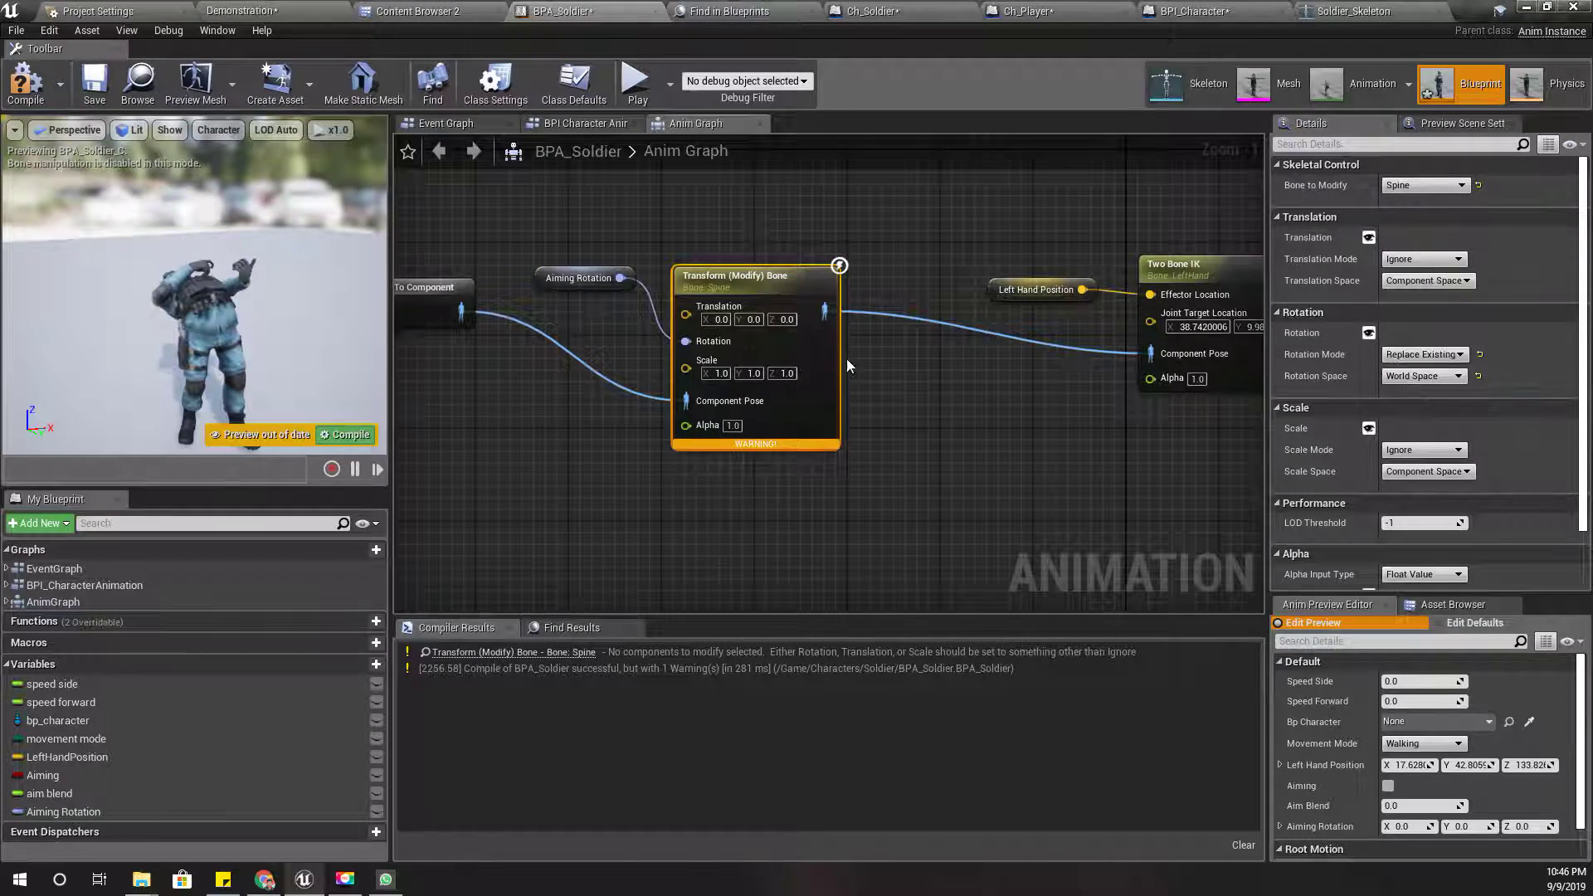
{"action": "key", "text": "F7"}
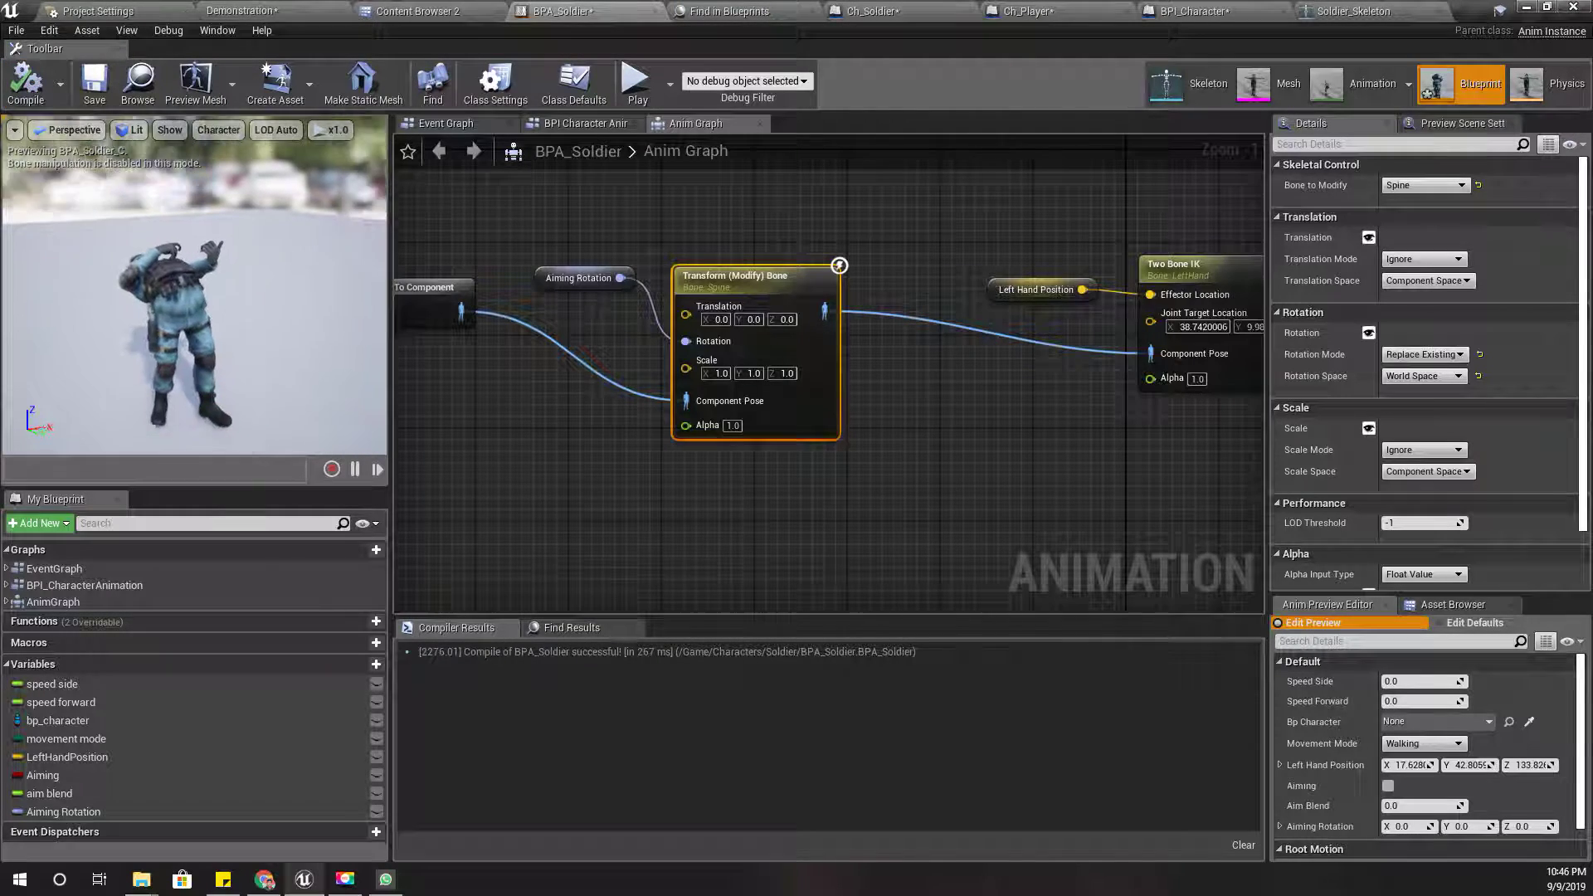
Reposition the Aiming Rotation node down and left, then open the Soldier_Skeleton.
{"action": "left_click_drag", "start_coordinate": [151, 290], "coordinate": [152, 291]}
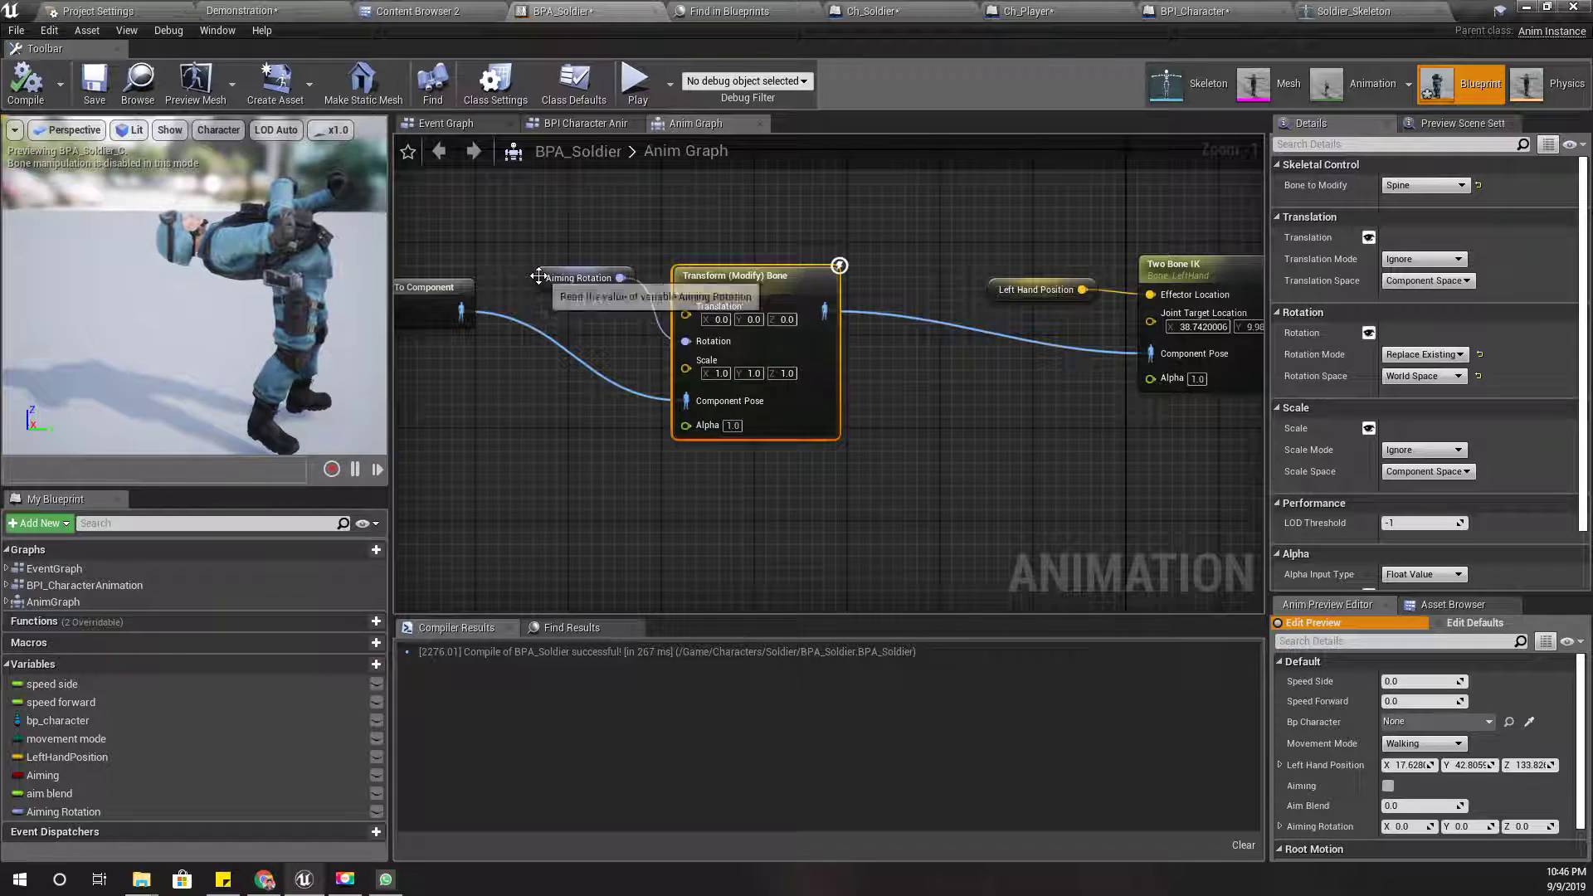
{"action": "left_click_drag", "start_coordinate": [538, 276], "coordinate": [527, 311]}
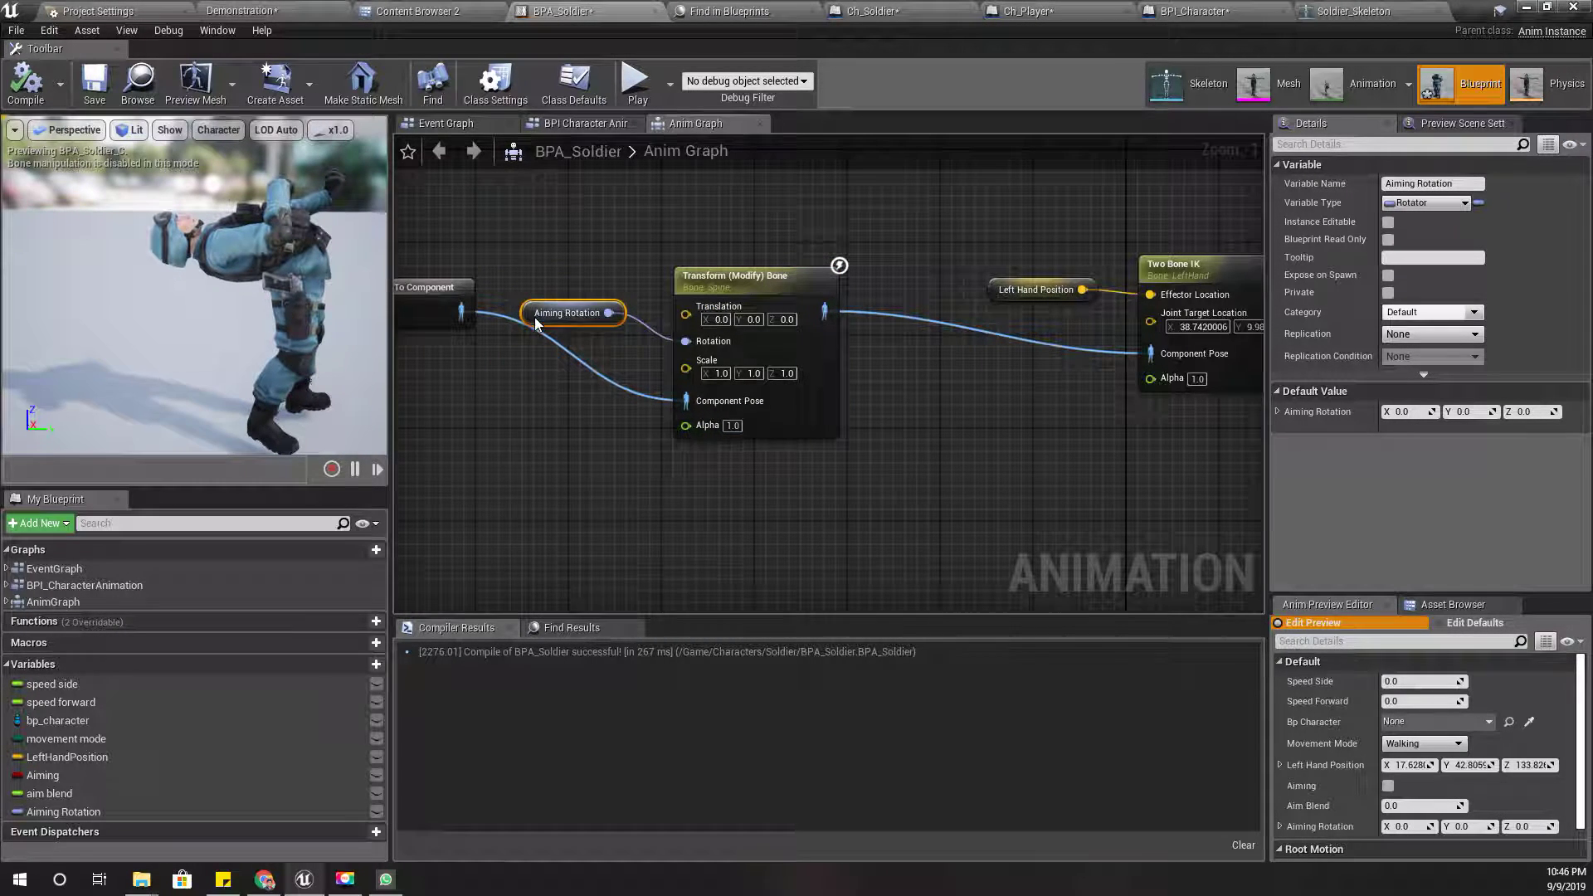
{"action": "right_click", "coordinate": [580, 422]}
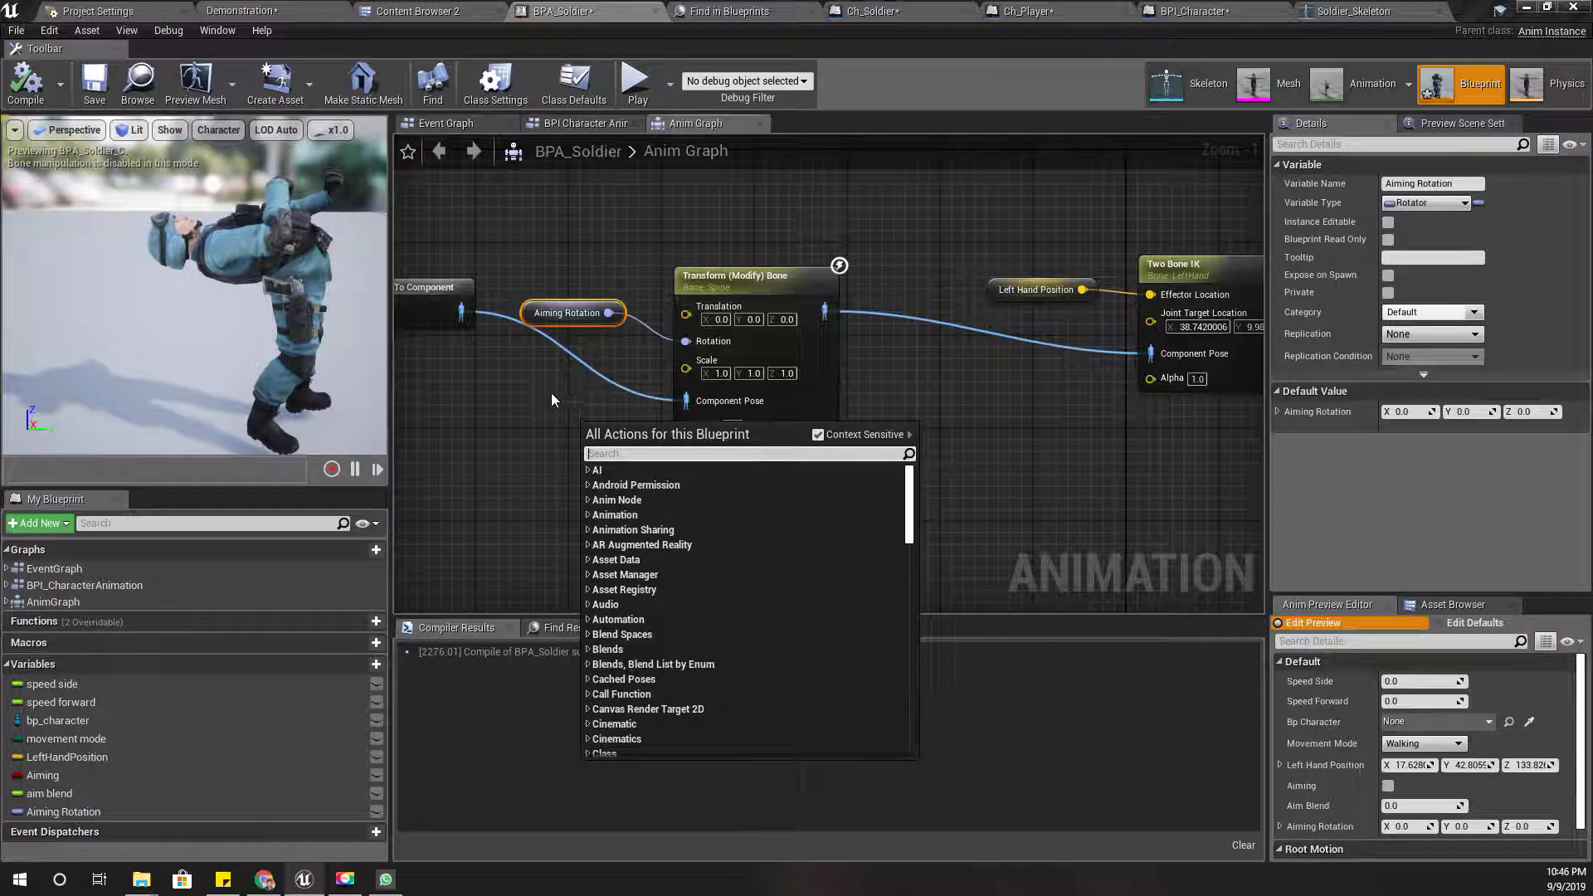
{"action": "left_click", "coordinate": [283, 239]}
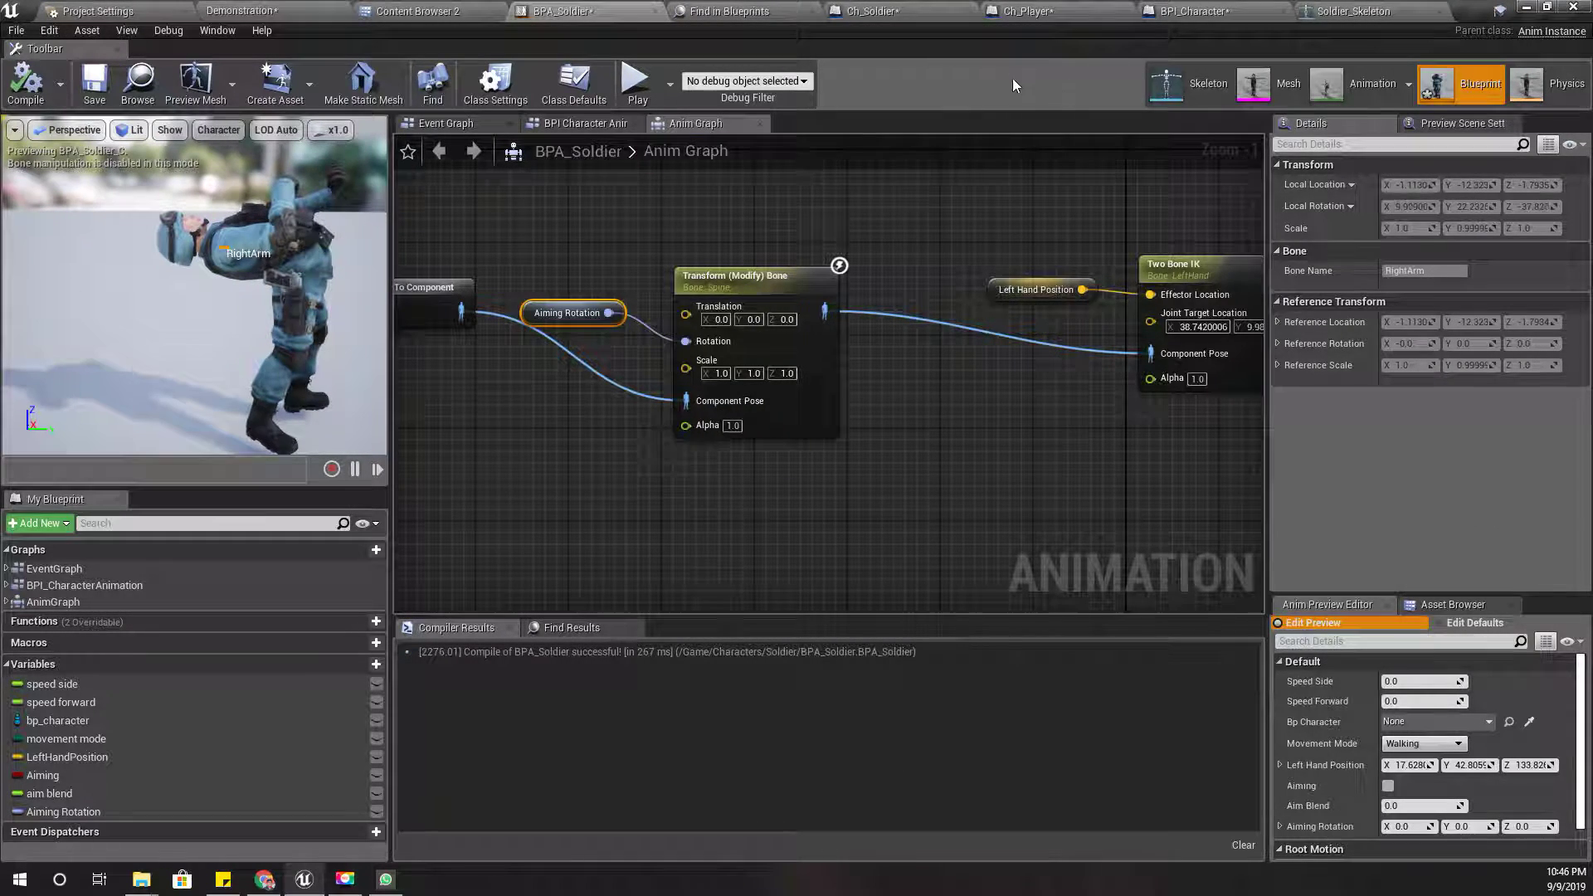
Orbit the Soldier_Skeleton preview to view the soldier at an angle.
{"action": "left_click", "coordinate": [1361, 11]}
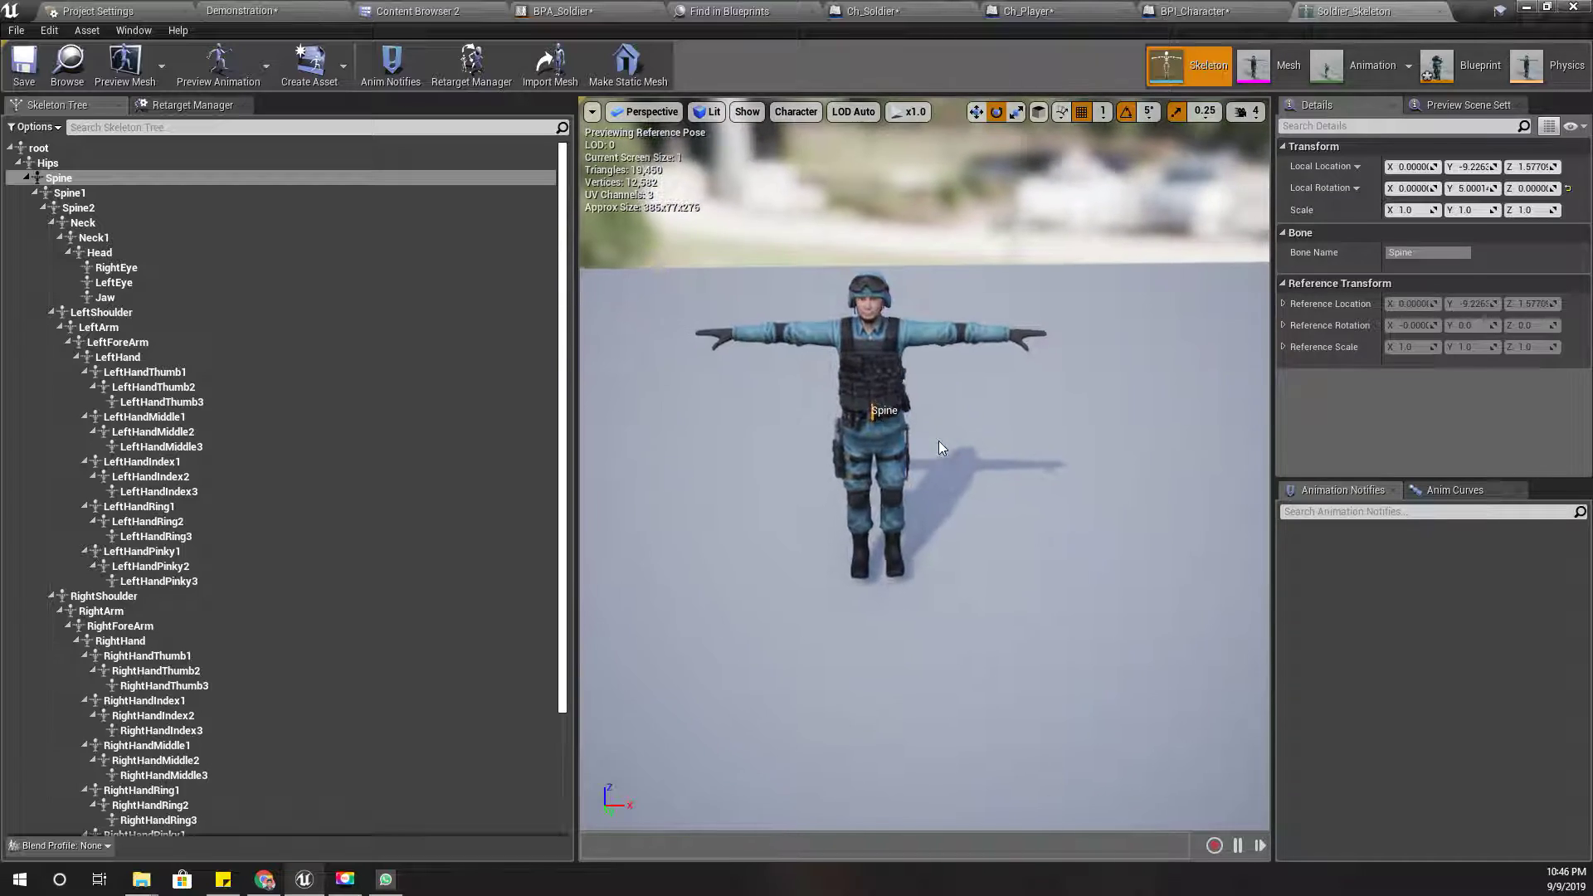
{"action": "scroll", "coordinate": [943, 443], "scroll_direction": "up", "scroll_amount": 3}
{"action": "left_click_drag", "start_coordinate": [943, 443], "coordinate": [783, 410], "text": "alt"}
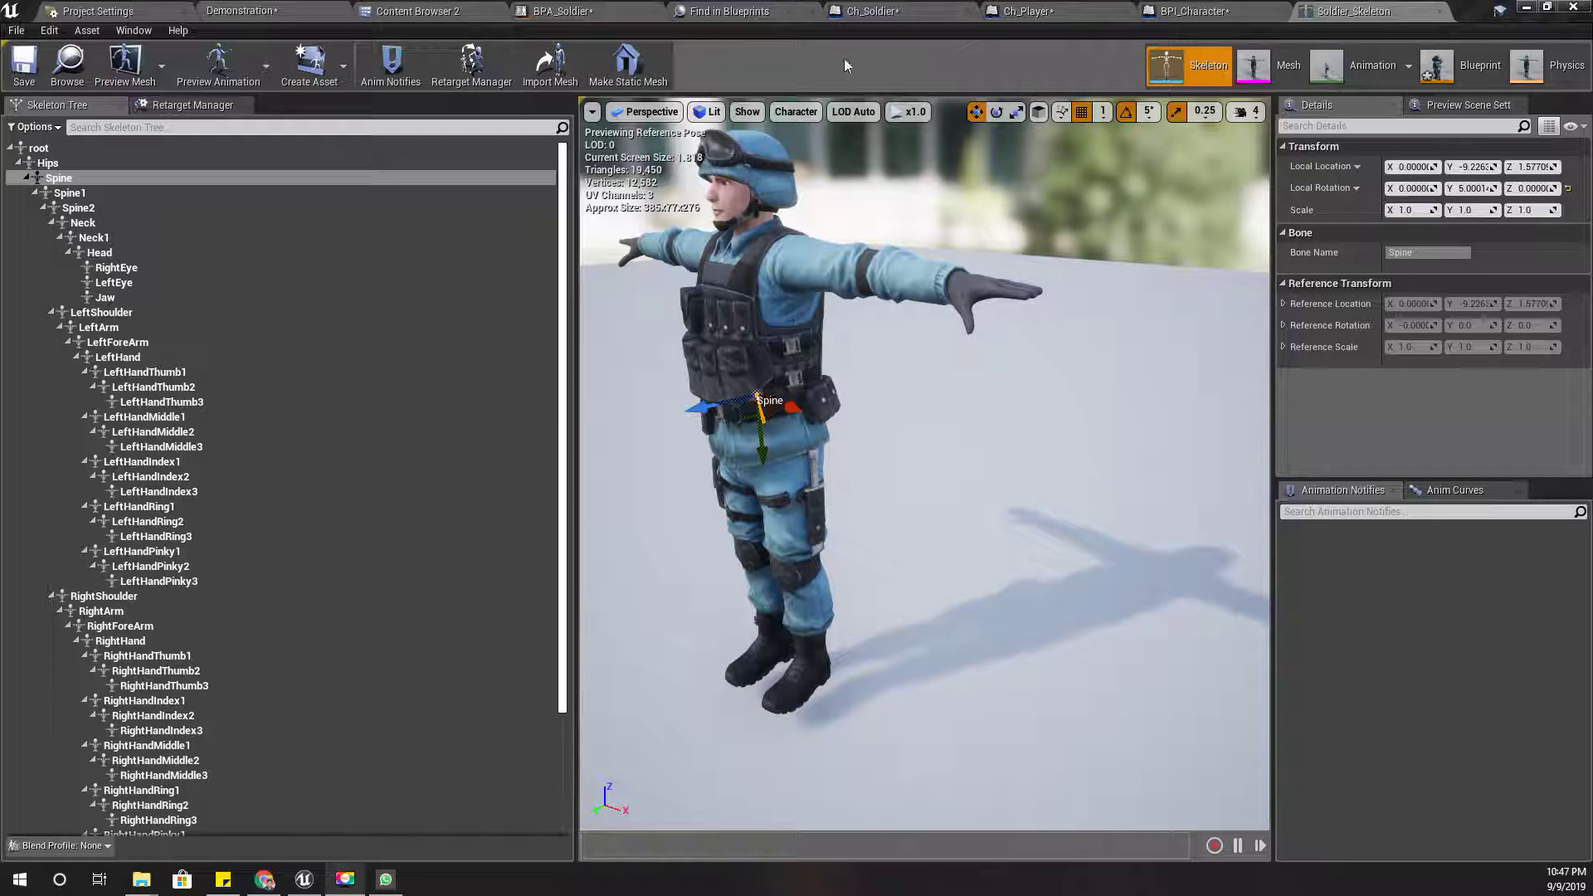
Set Aiming Rotation's default X to 90 in BPA_Soldier and recompile.
{"action": "left_click", "coordinate": [573, 11]}
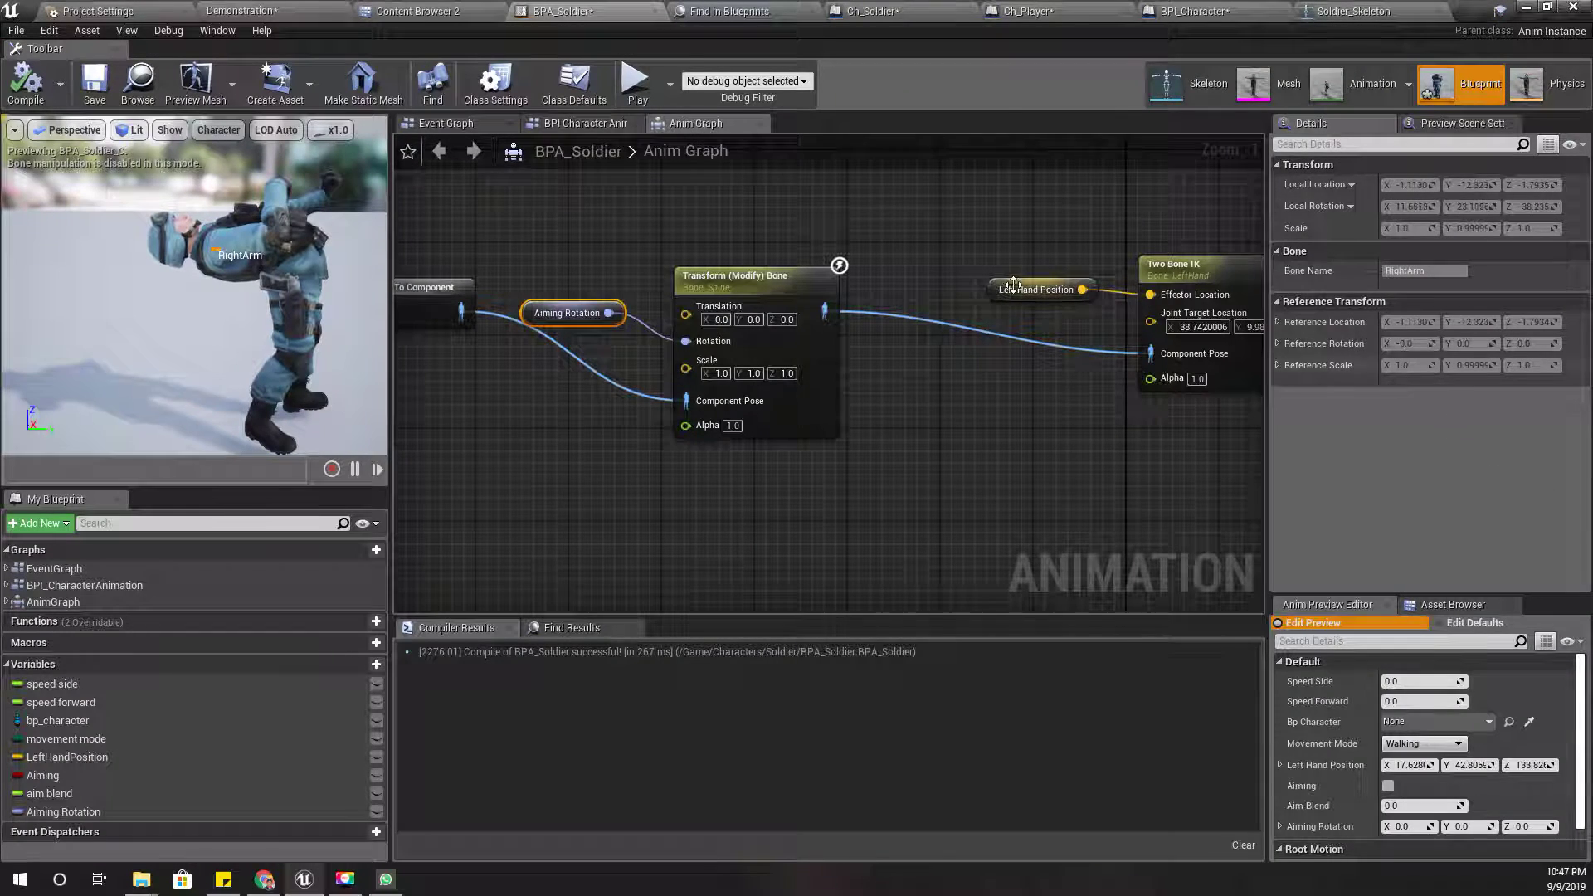
{"action": "left_click", "coordinate": [572, 314]}
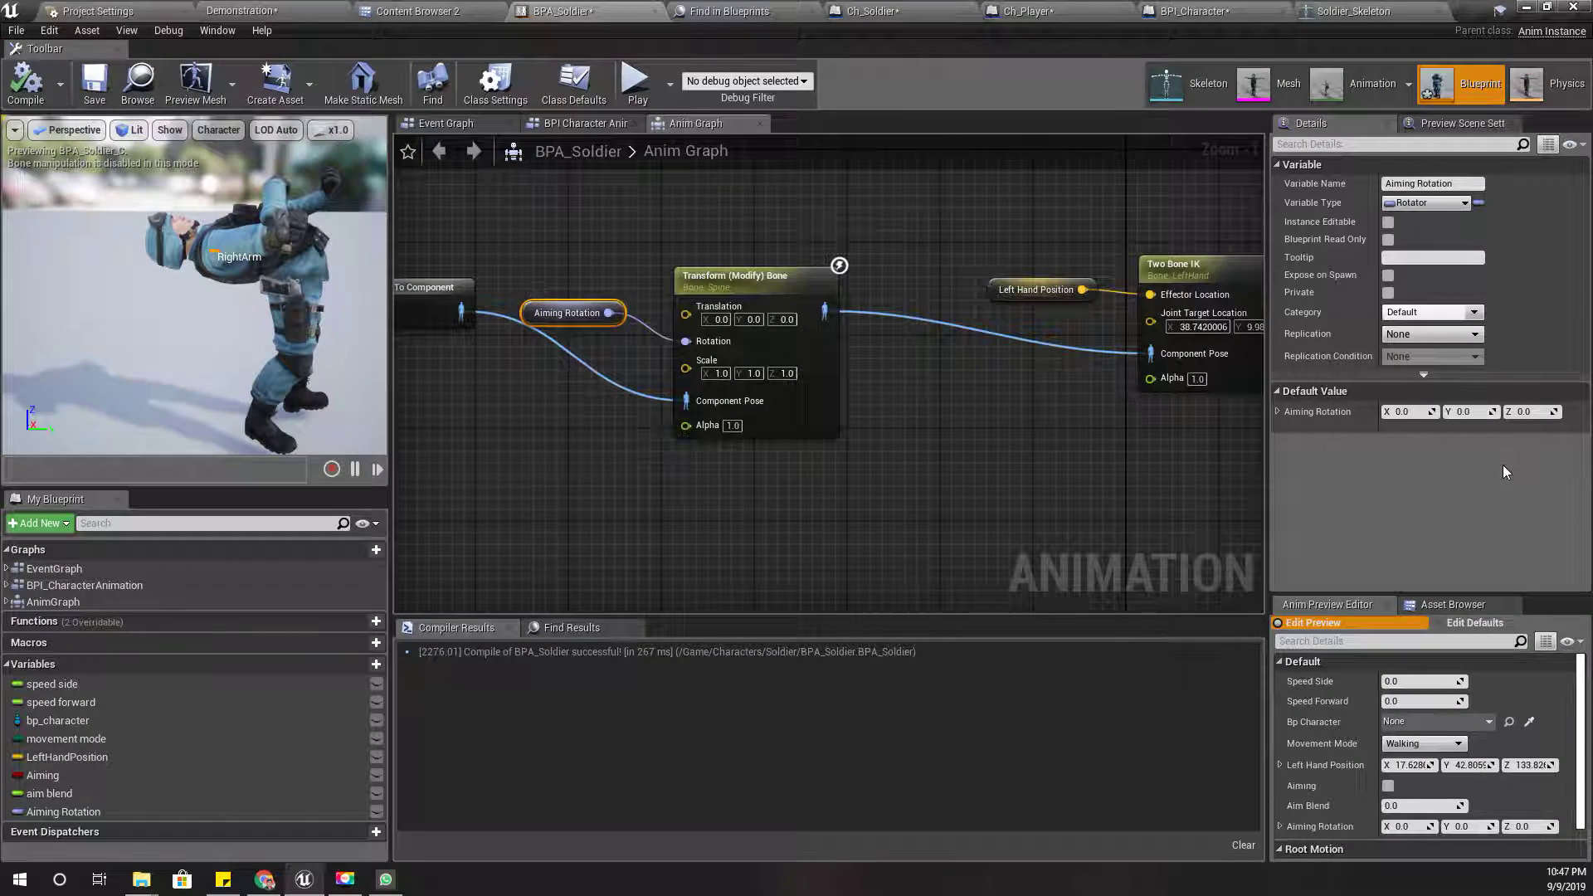
{"action": "left_click_drag", "start_coordinate": [1415, 412], "coordinate": [1585, 462]}
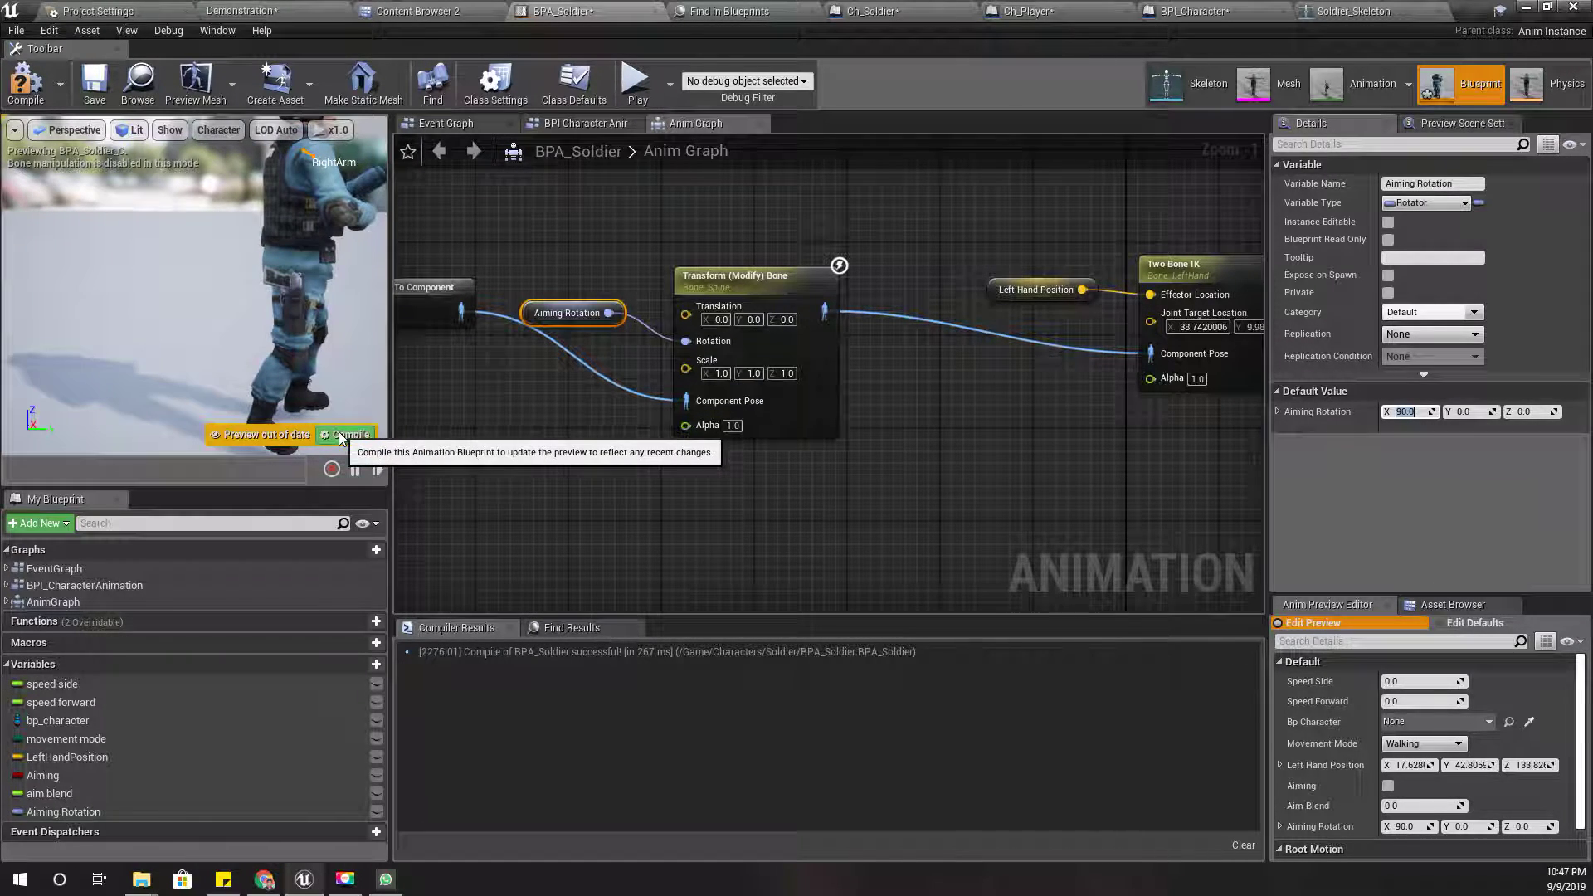
{"action": "left_click", "coordinate": [344, 435]}
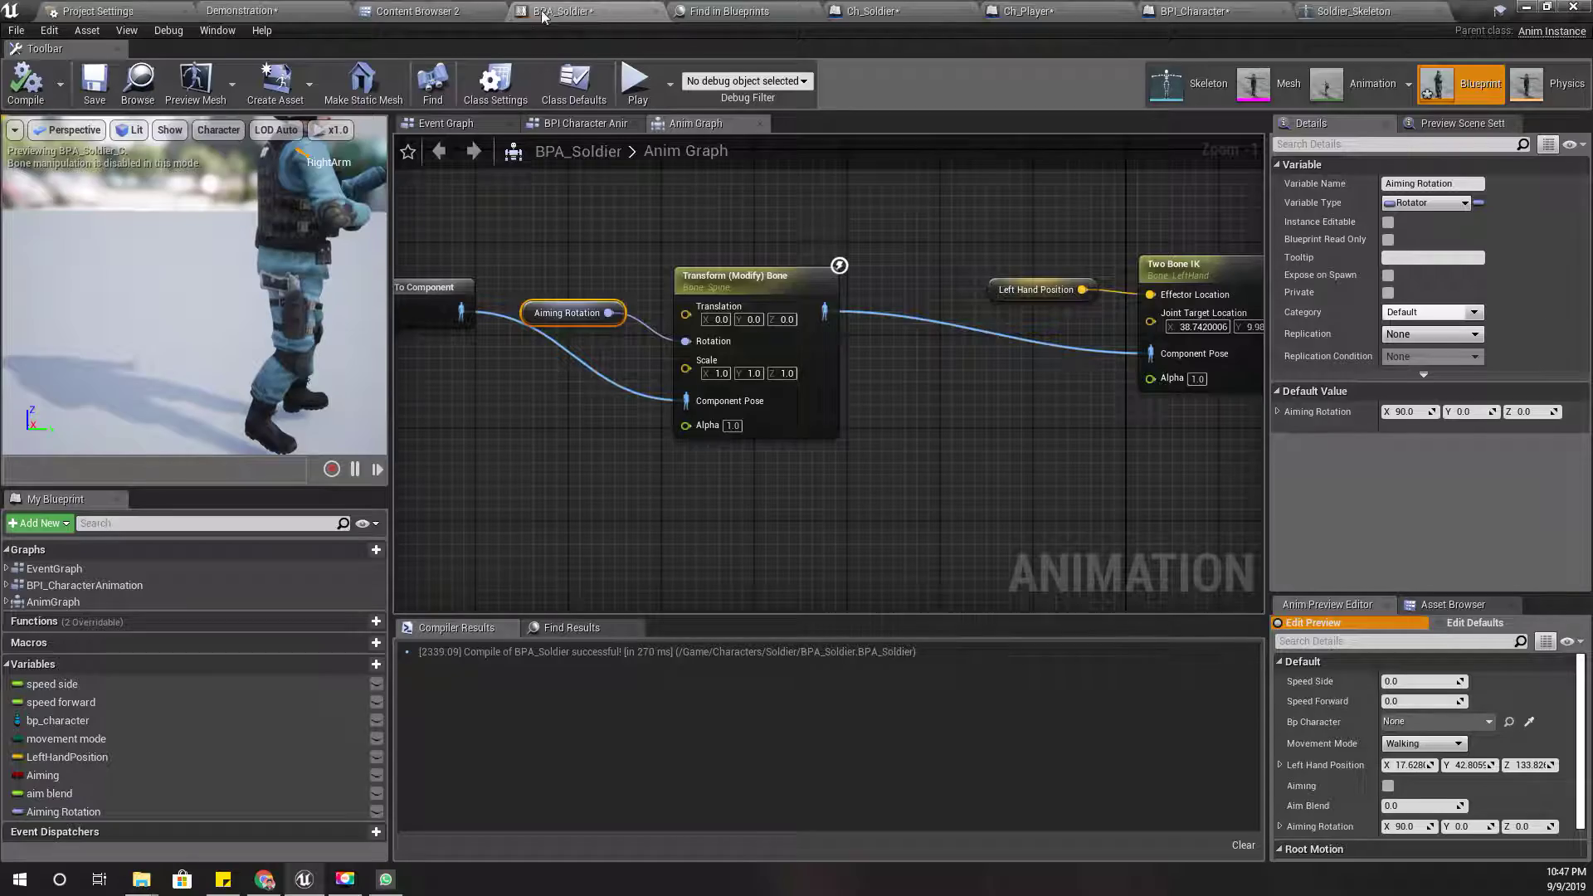
{"action": "left_click", "coordinate": [234, 10]}
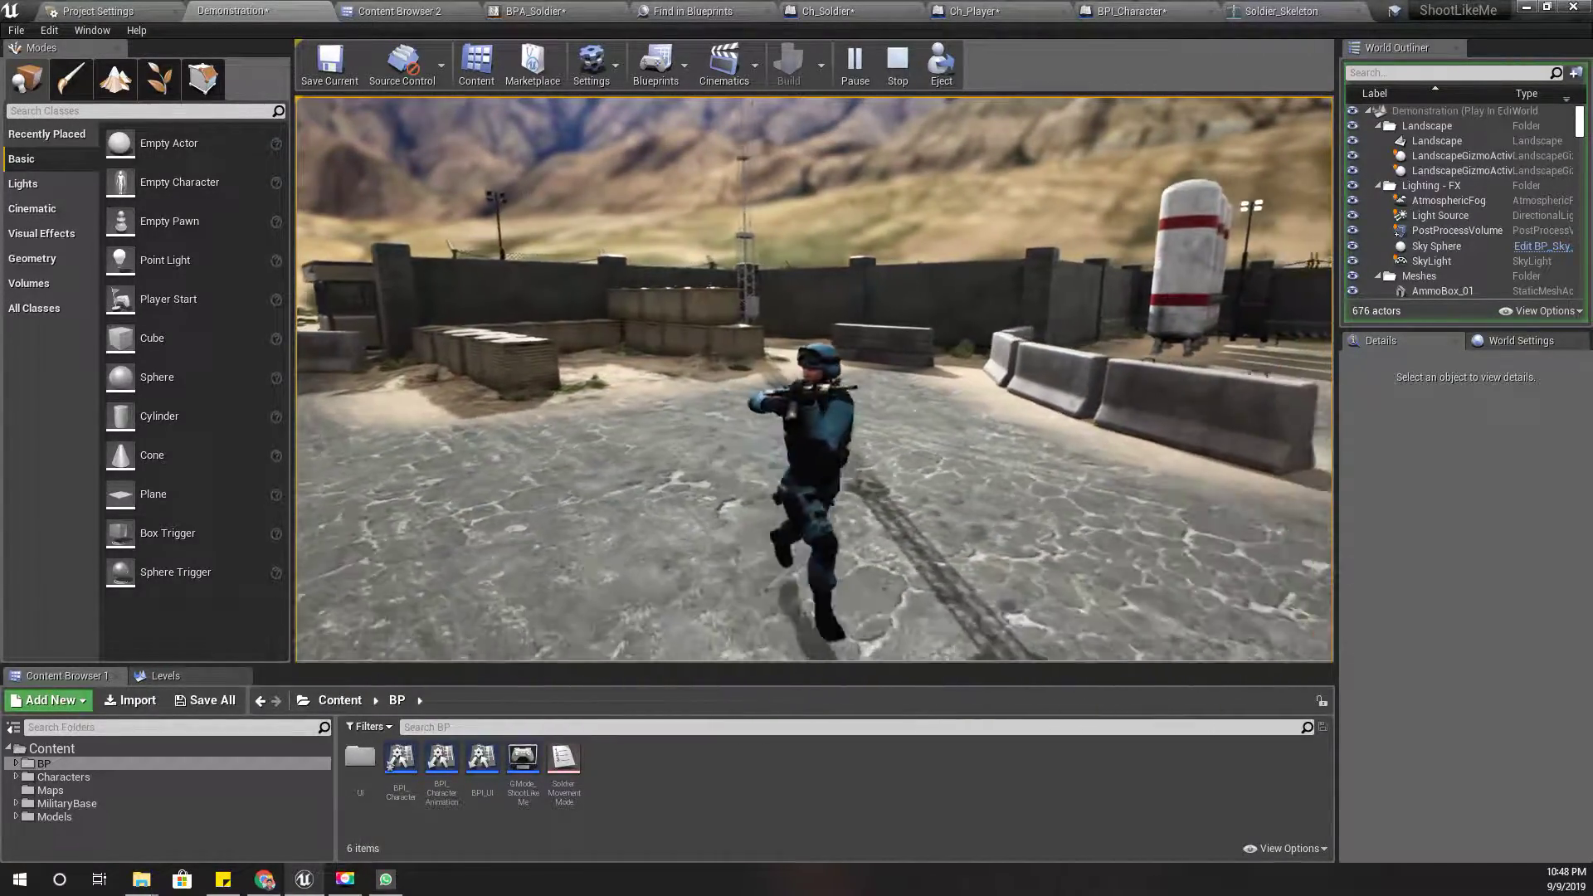
{"action": "key", "text": "Escape"}
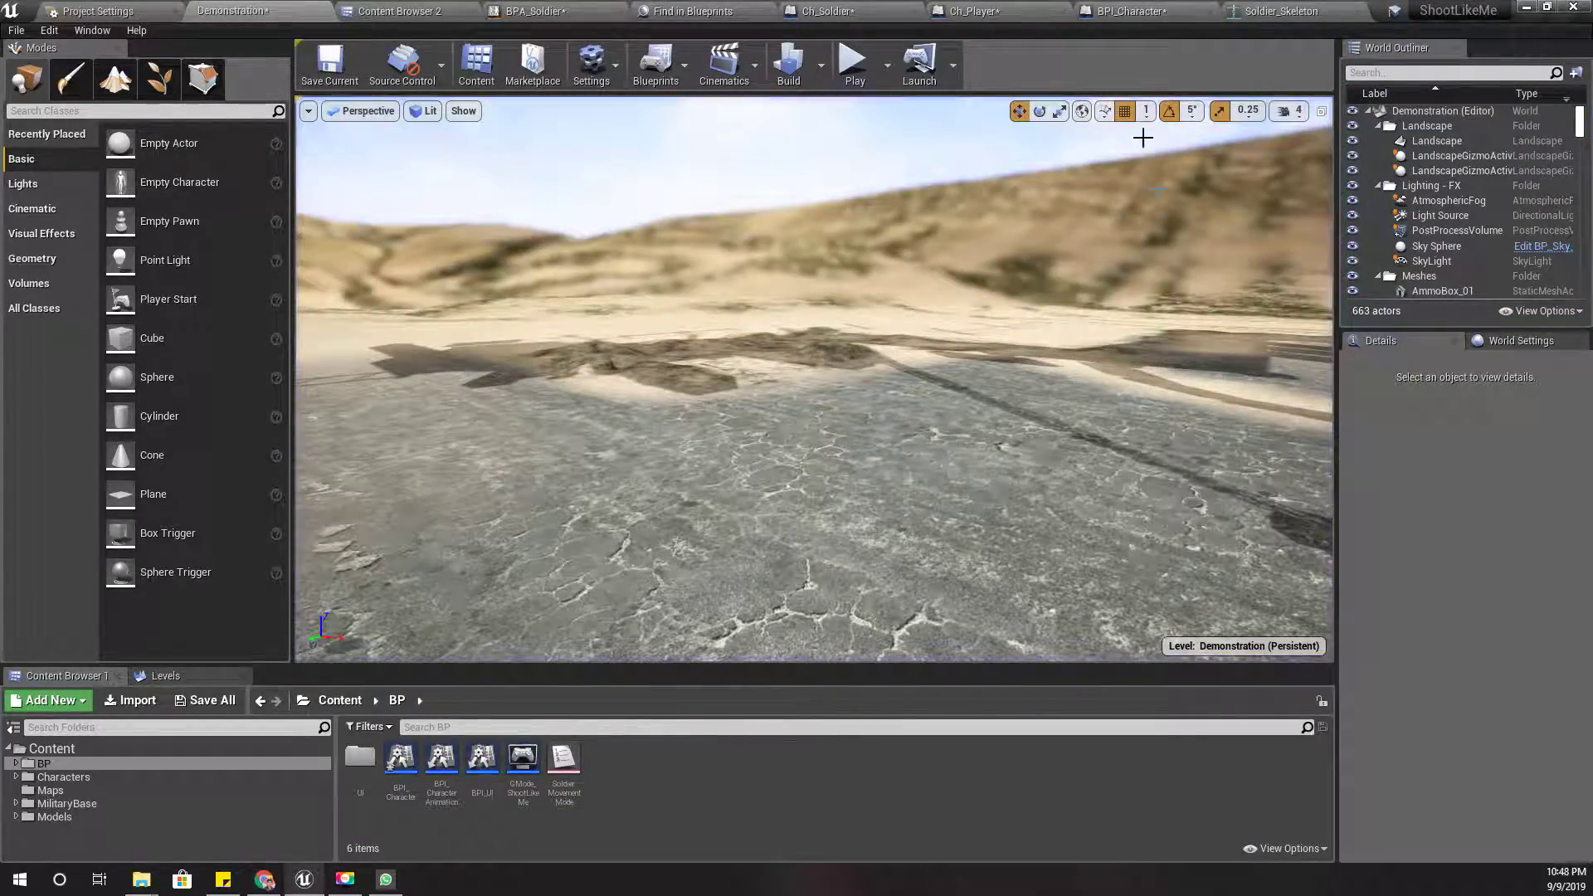
Promote the spine node's Alpha pin to a new float variable.
{"action": "left_click", "coordinate": [548, 11]}
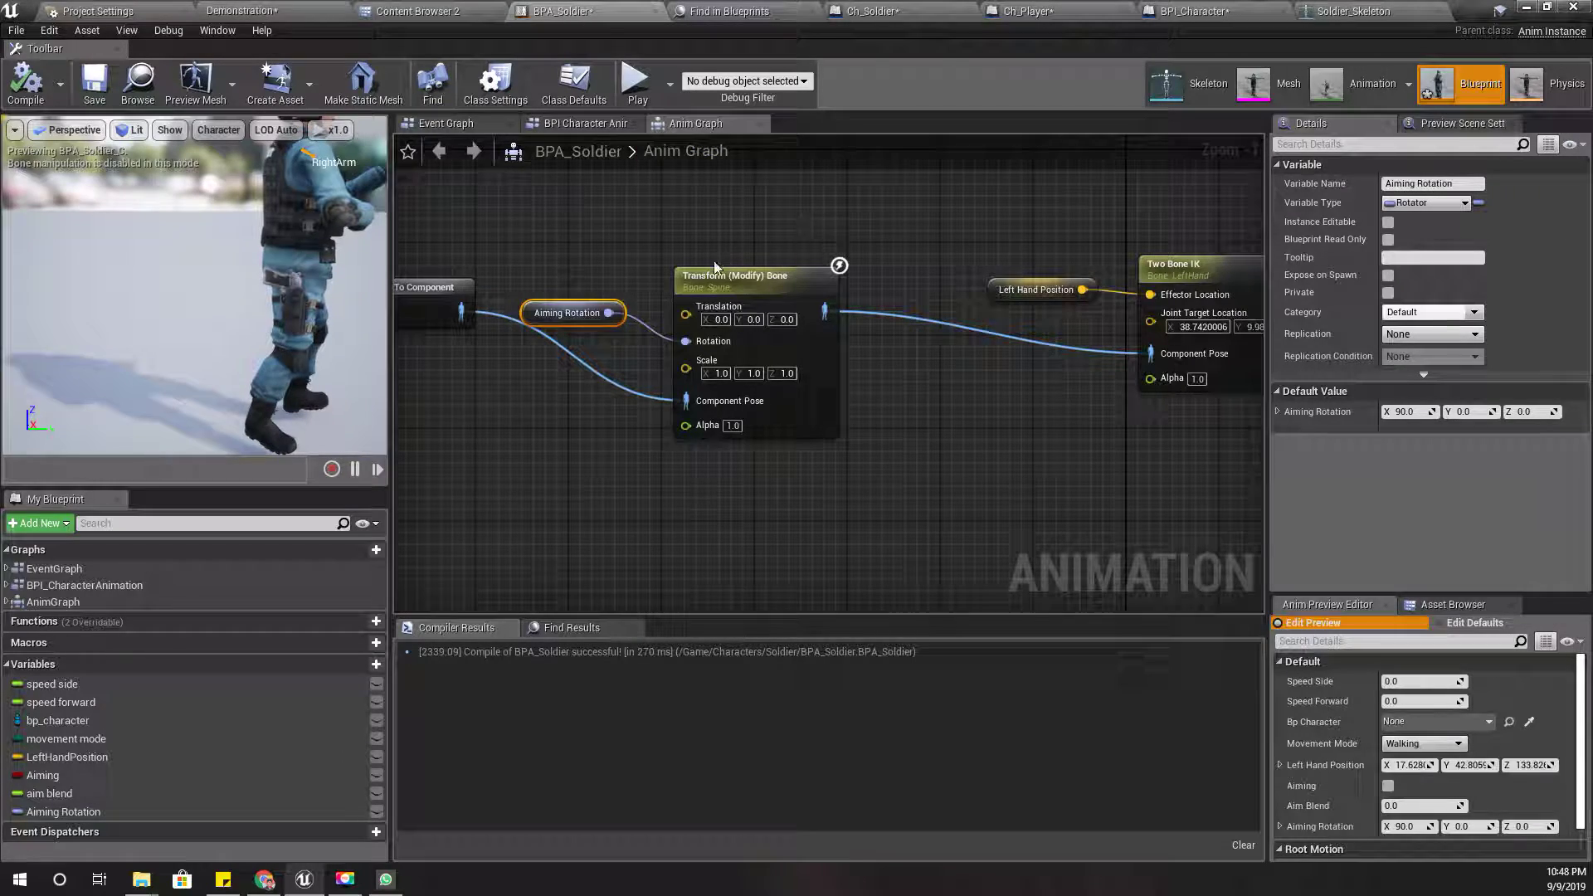
{"action": "right_click_drag", "start_coordinate": [550, 336], "coordinate": [670, 414]}
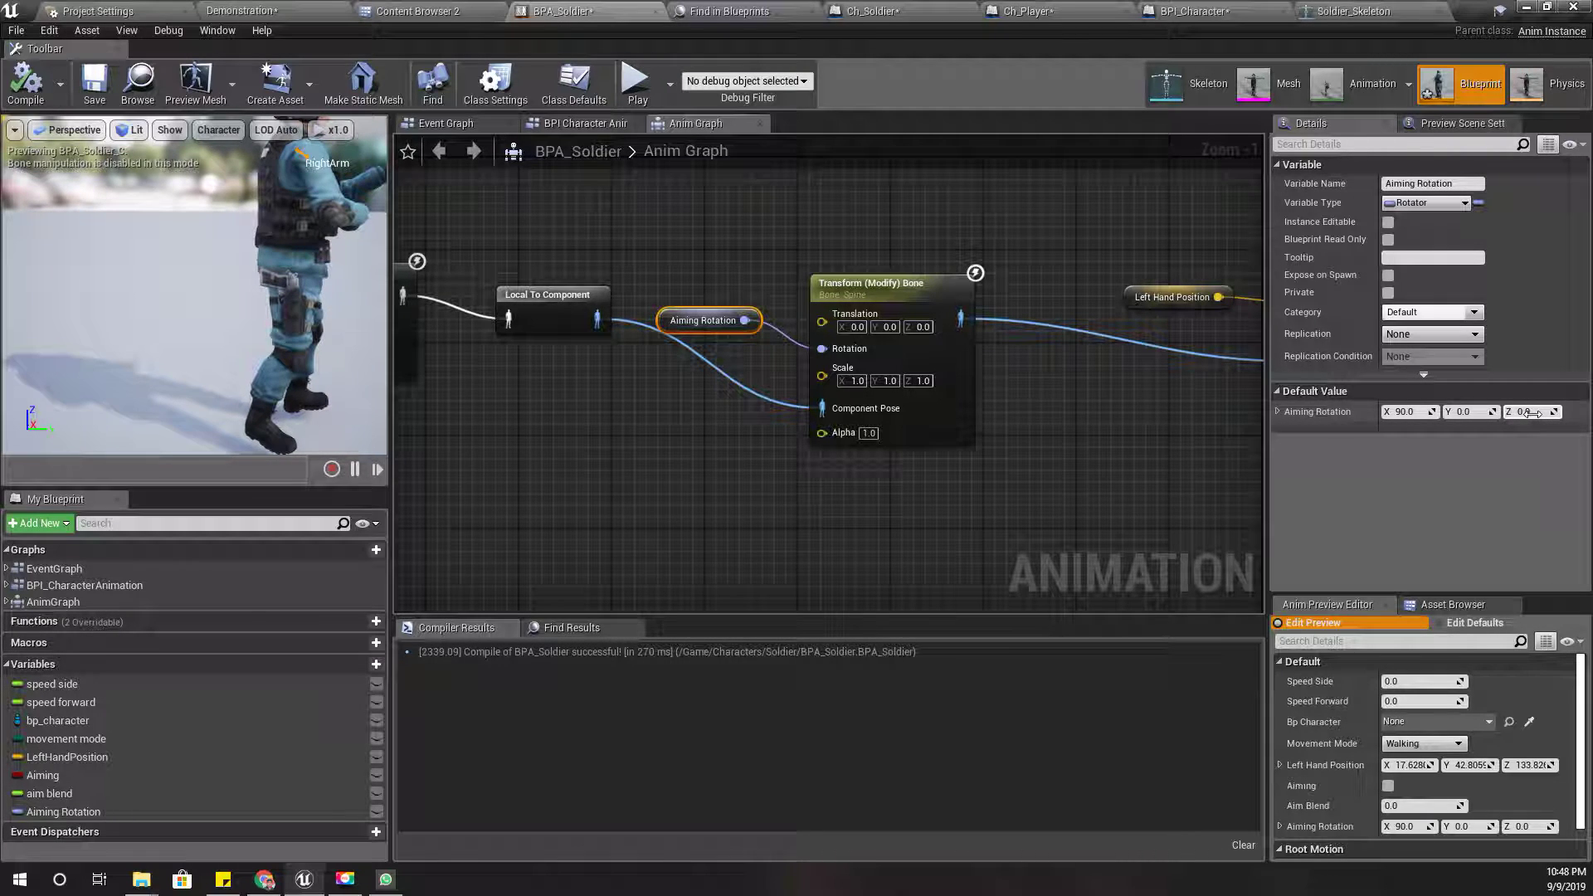
{"action": "right_click_drag", "start_coordinate": [1107, 439], "coordinate": [969, 476]}
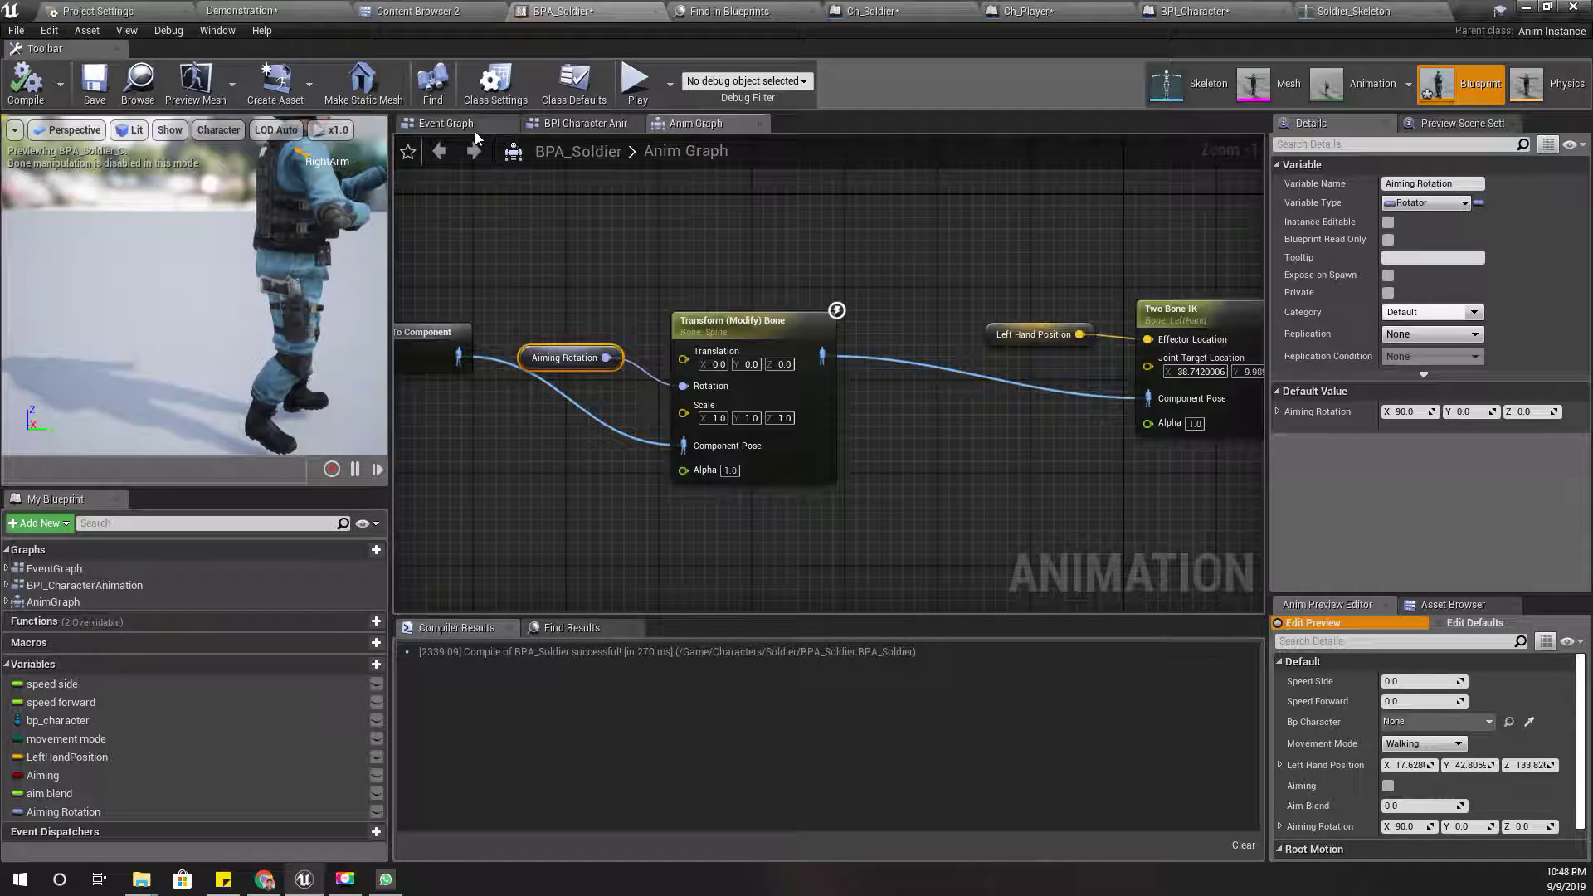
{"action": "right_click_drag", "start_coordinate": [585, 217], "coordinate": [812, 243]}
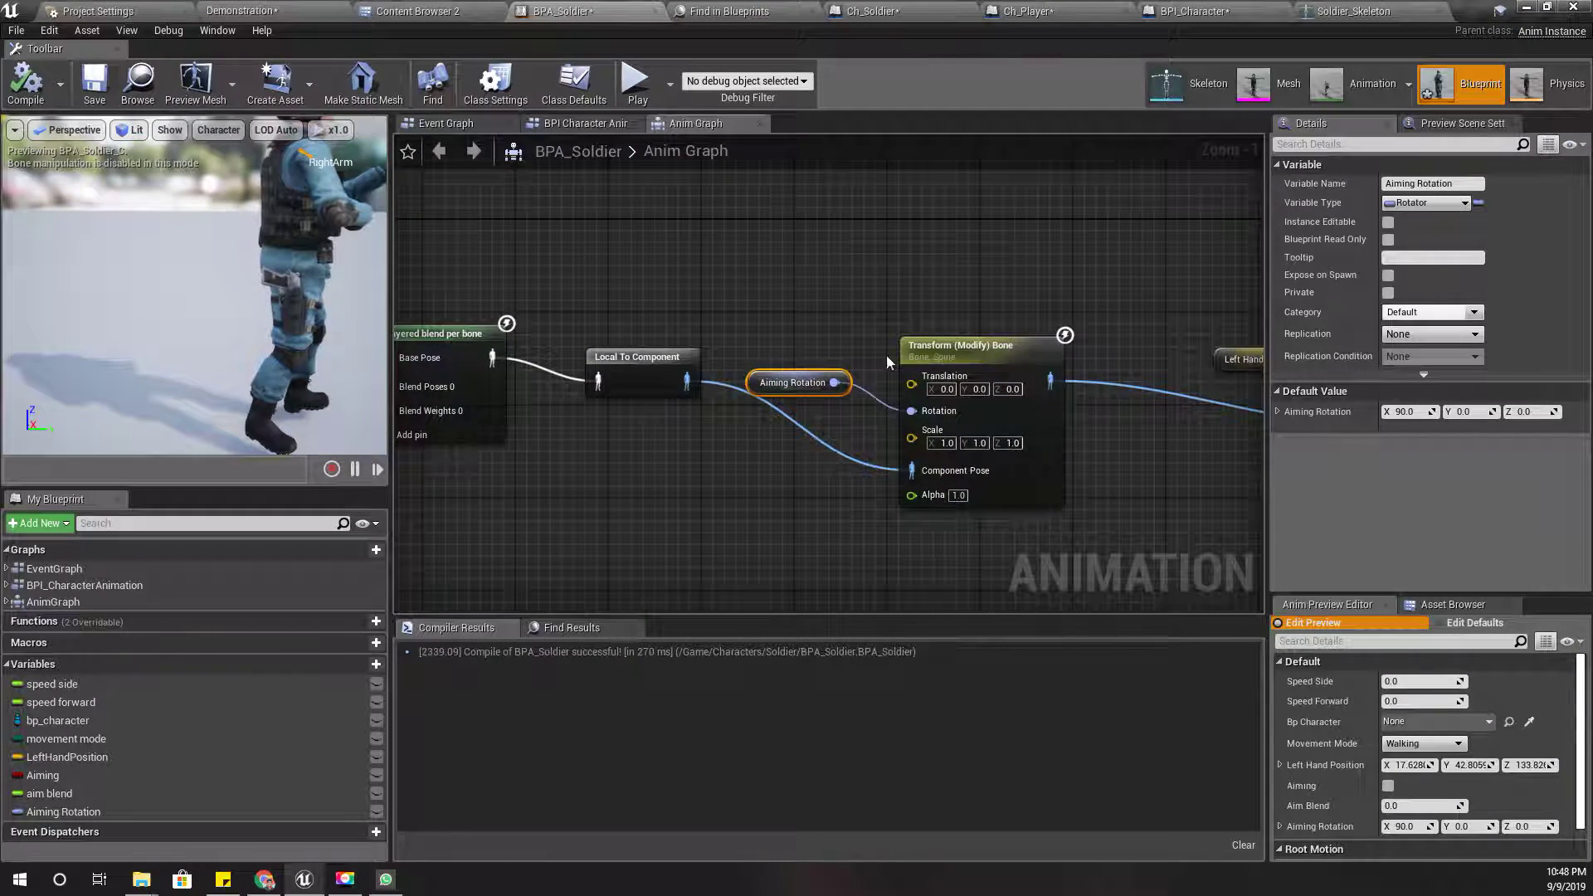
{"action": "right_click", "coordinate": [924, 498]}
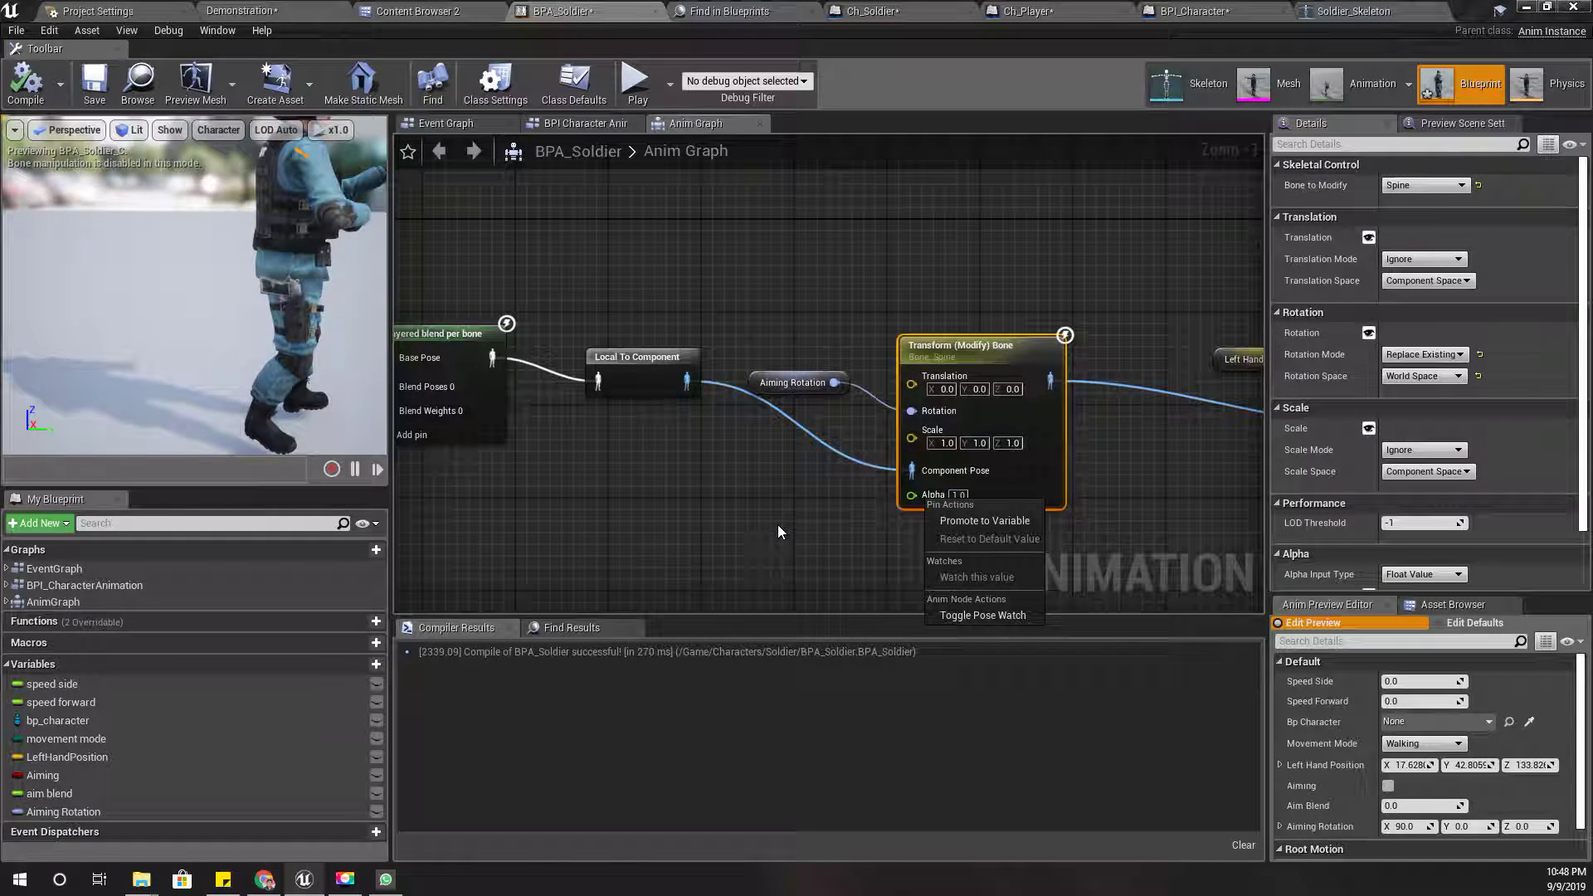
{"action": "left_click", "coordinate": [958, 527]}
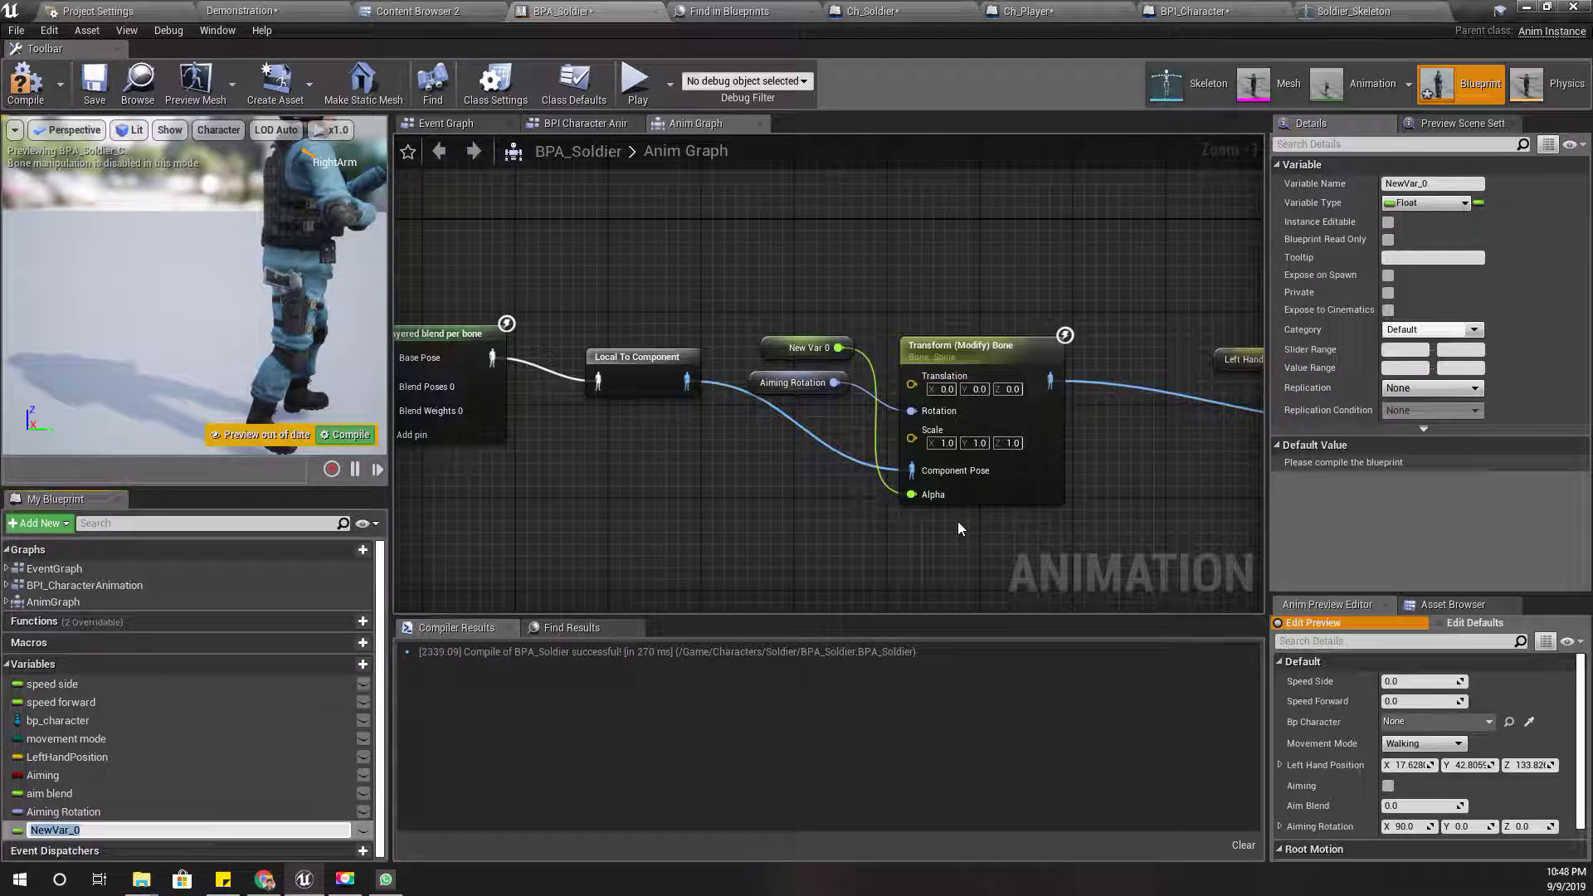
{"action": "type", "text": "AImingALp"}
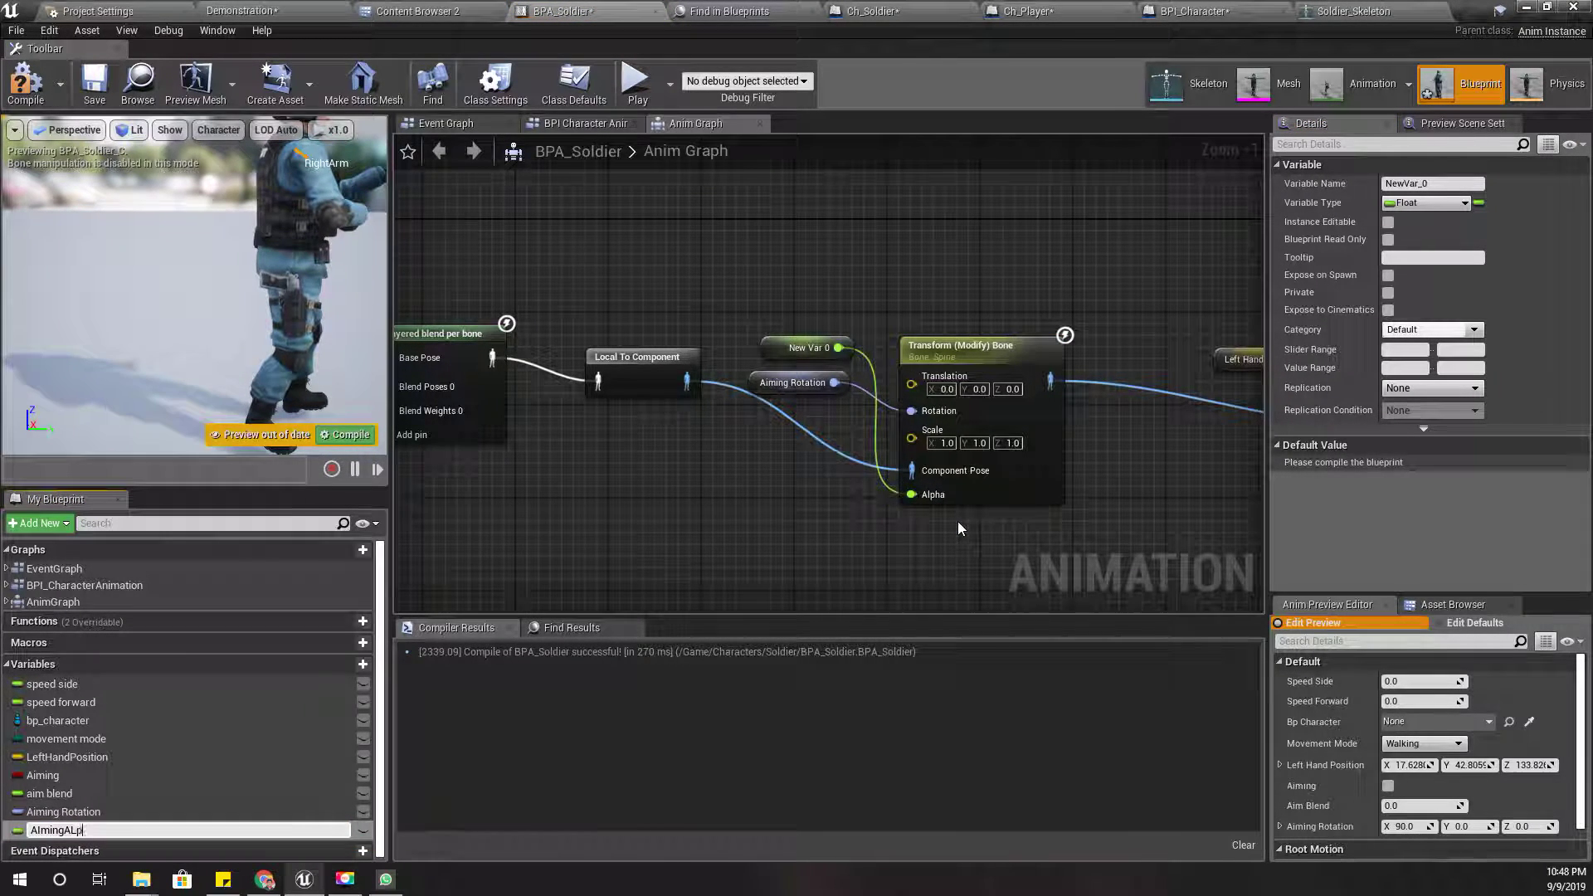
{"action": "type", "text": "ha"}
{"action": "key", "text": "Return"}
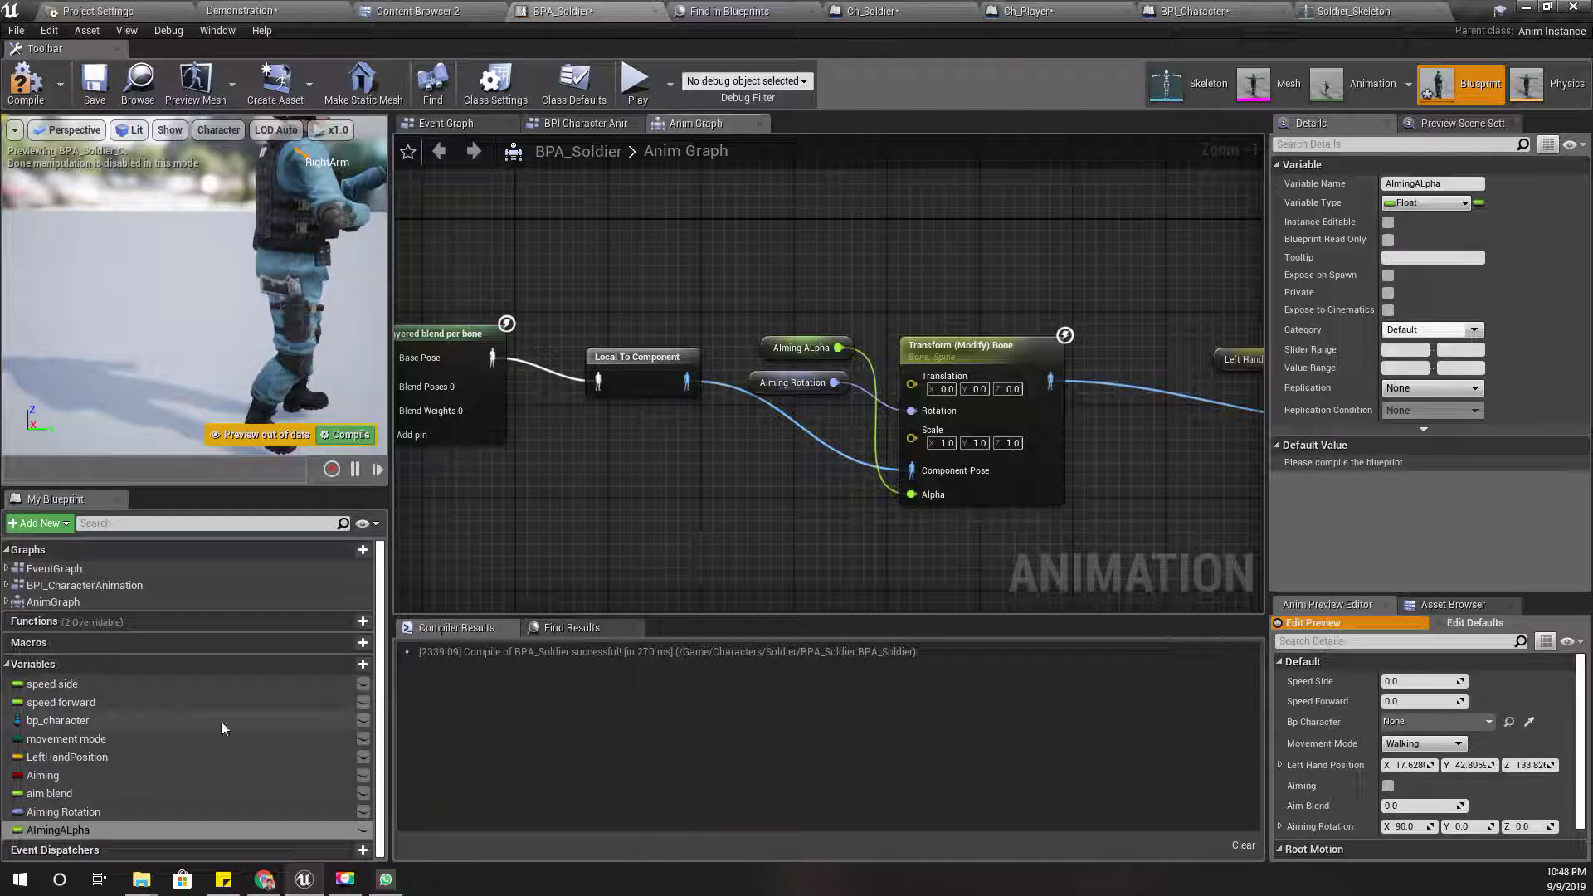
Rename the variable 'Aiming Alpha', set its default to 0.0, and recompile.
{"action": "left_click", "coordinate": [58, 830]}
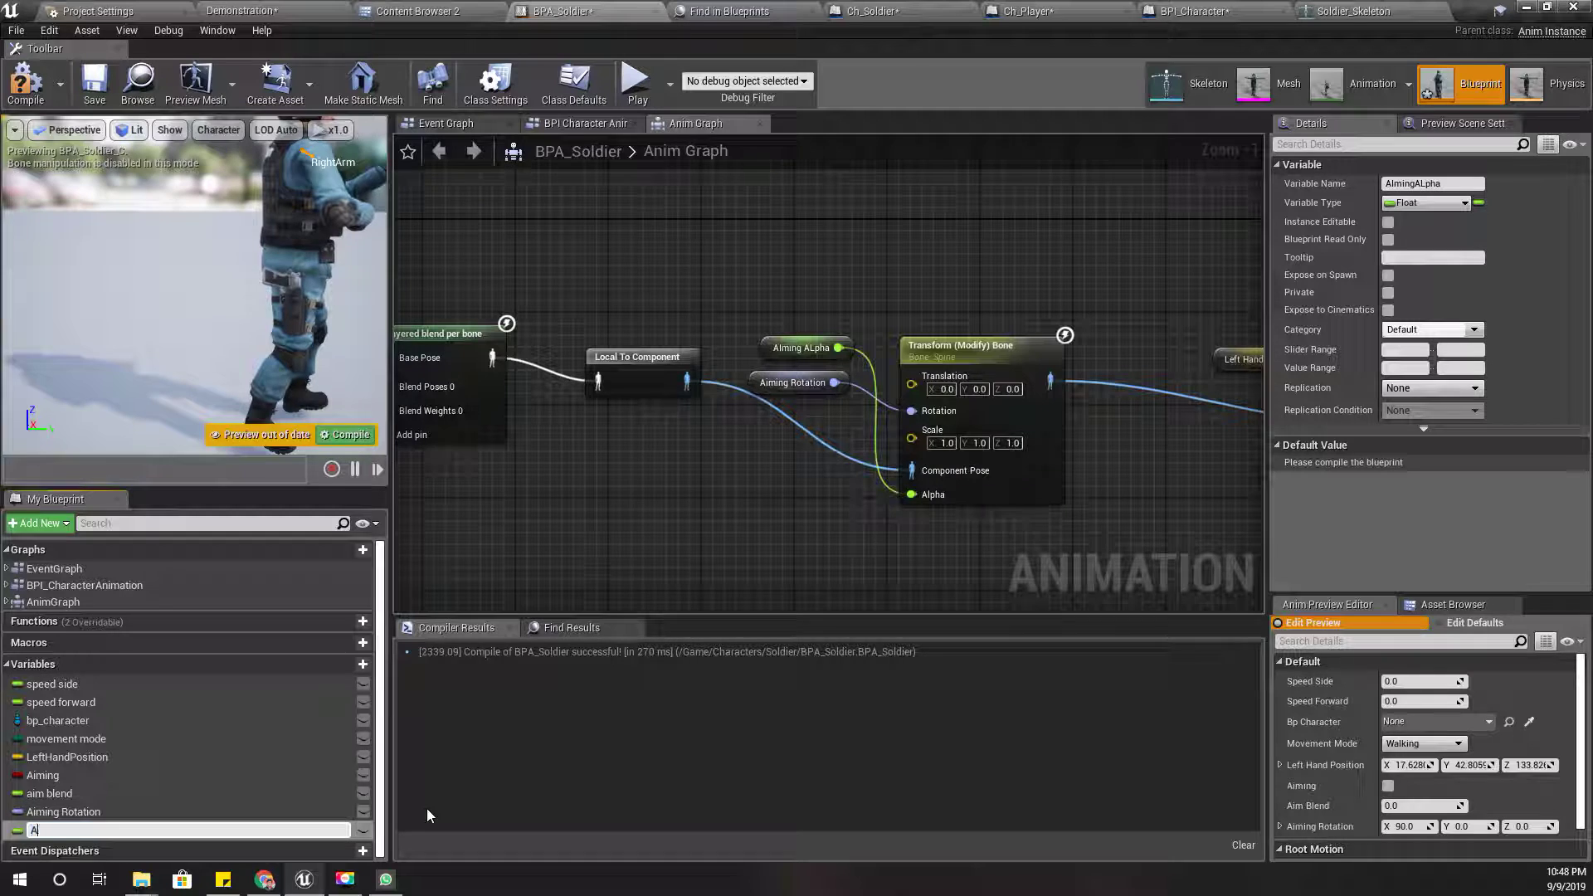
{"action": "type", "text": "iming Alph"}
{"action": "type", "text": "a"}
{"action": "key", "text": "Return"}
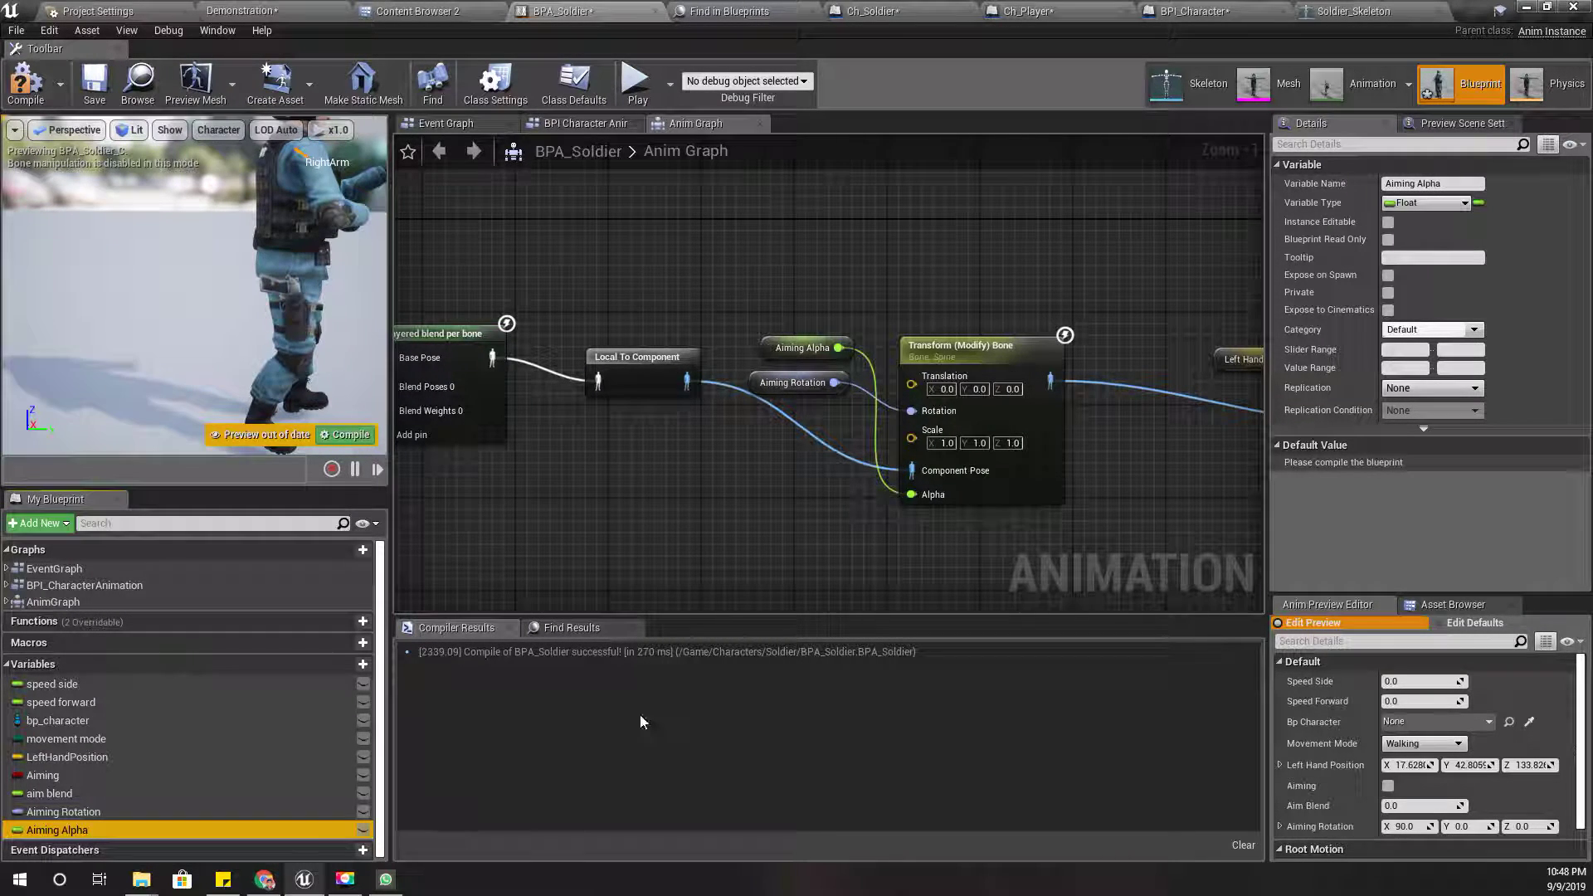
{"action": "left_click", "coordinate": [25, 83]}
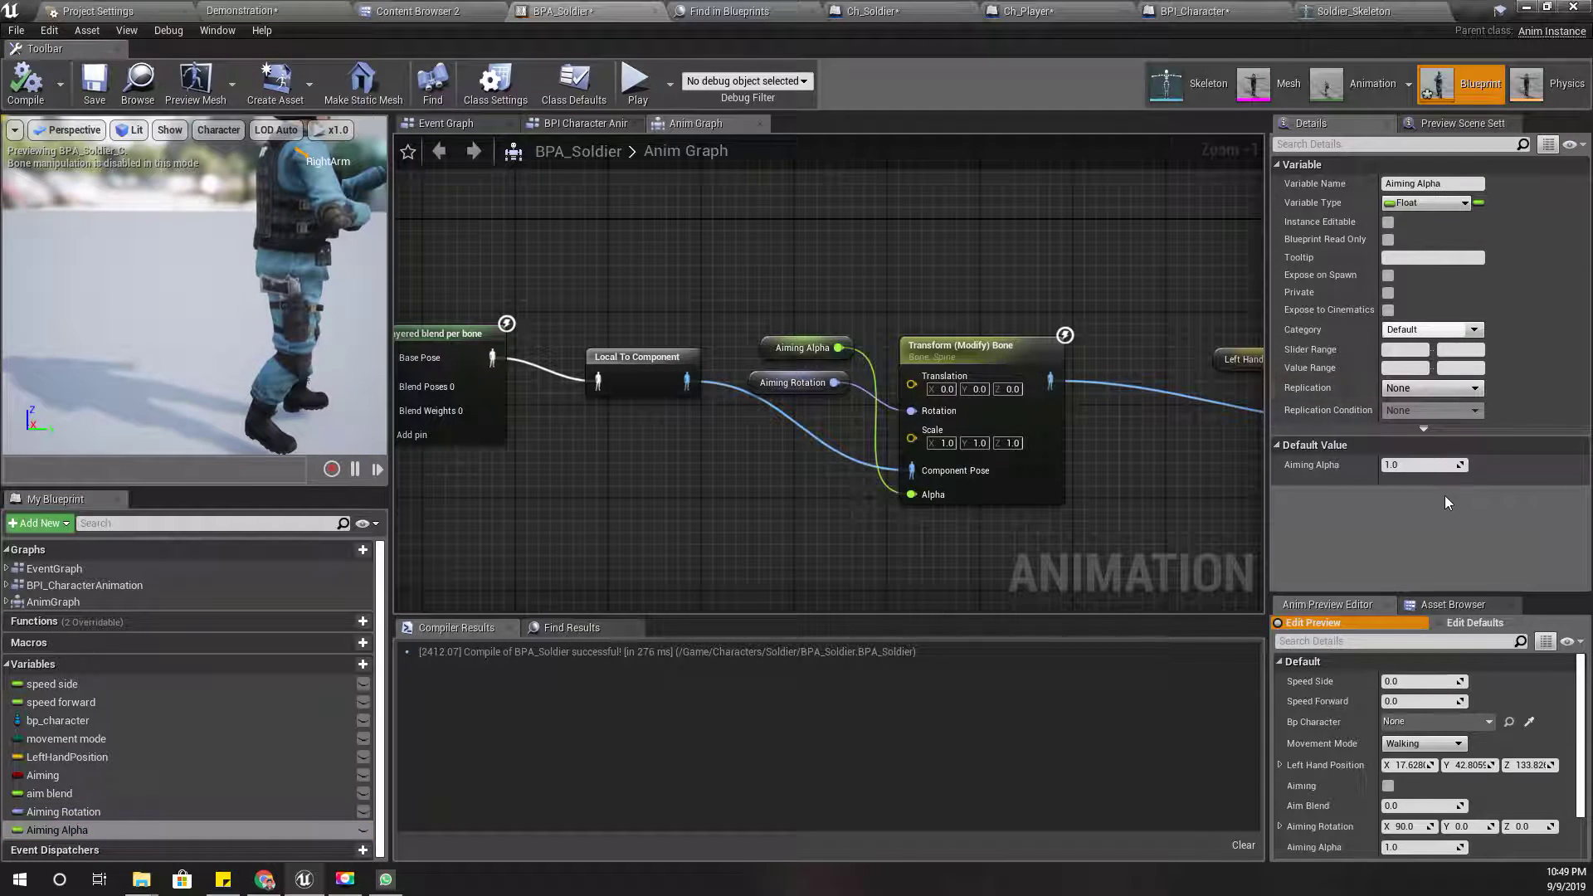
{"action": "type", "text": "0"}
{"action": "key", "text": "Return"}
{"action": "left_click", "coordinate": [36, 100]}
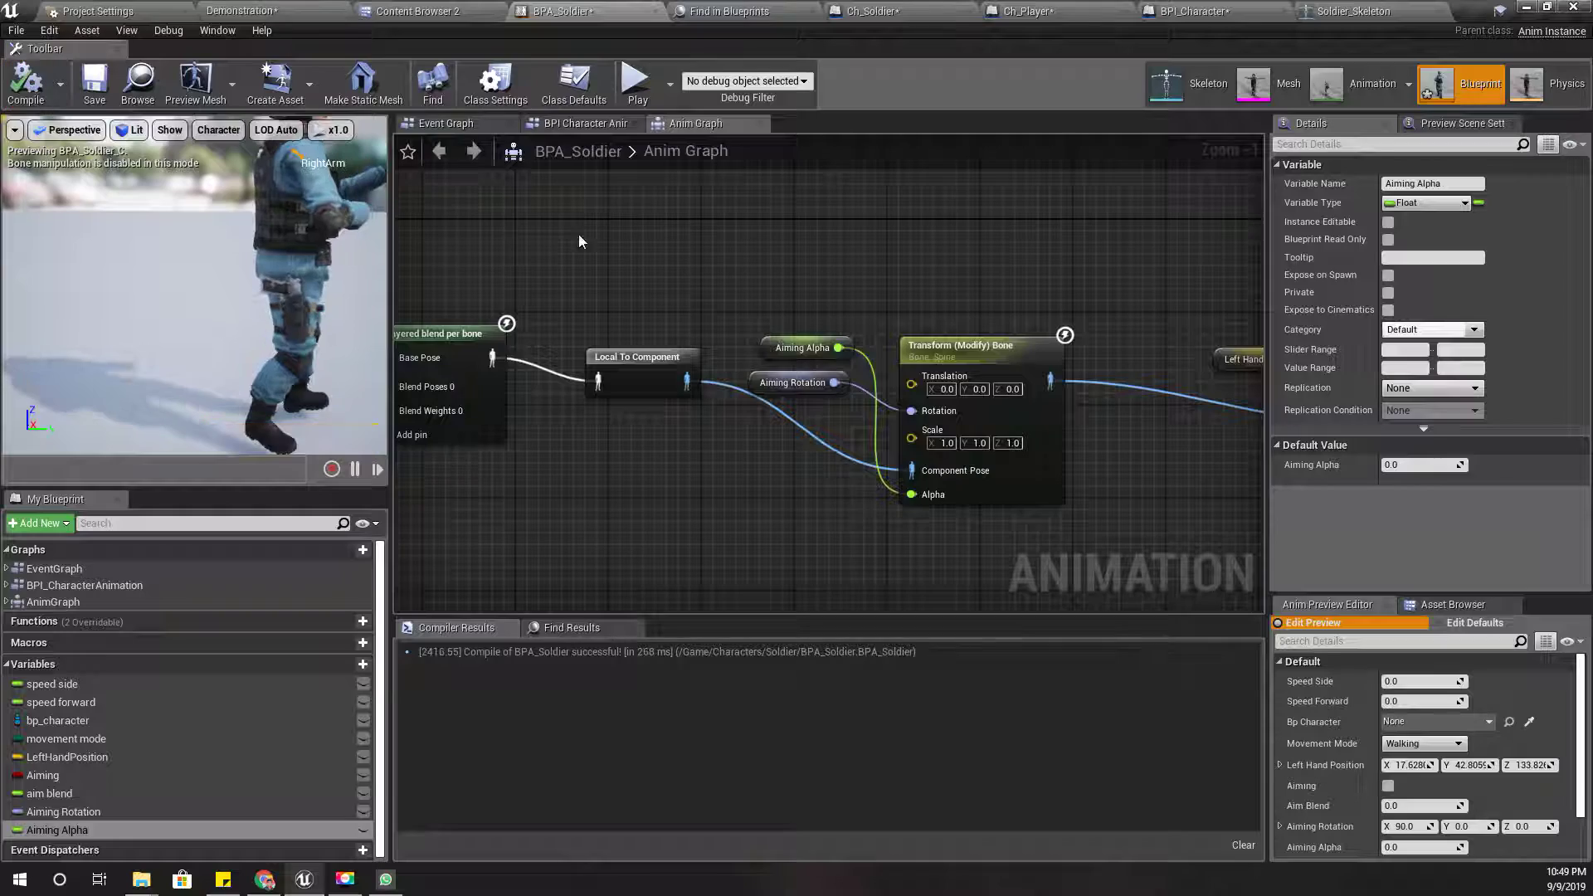
Inspect the BPI Character Animation graph and the Event Graph's aim blend nodes.
{"action": "left_click", "coordinate": [569, 125]}
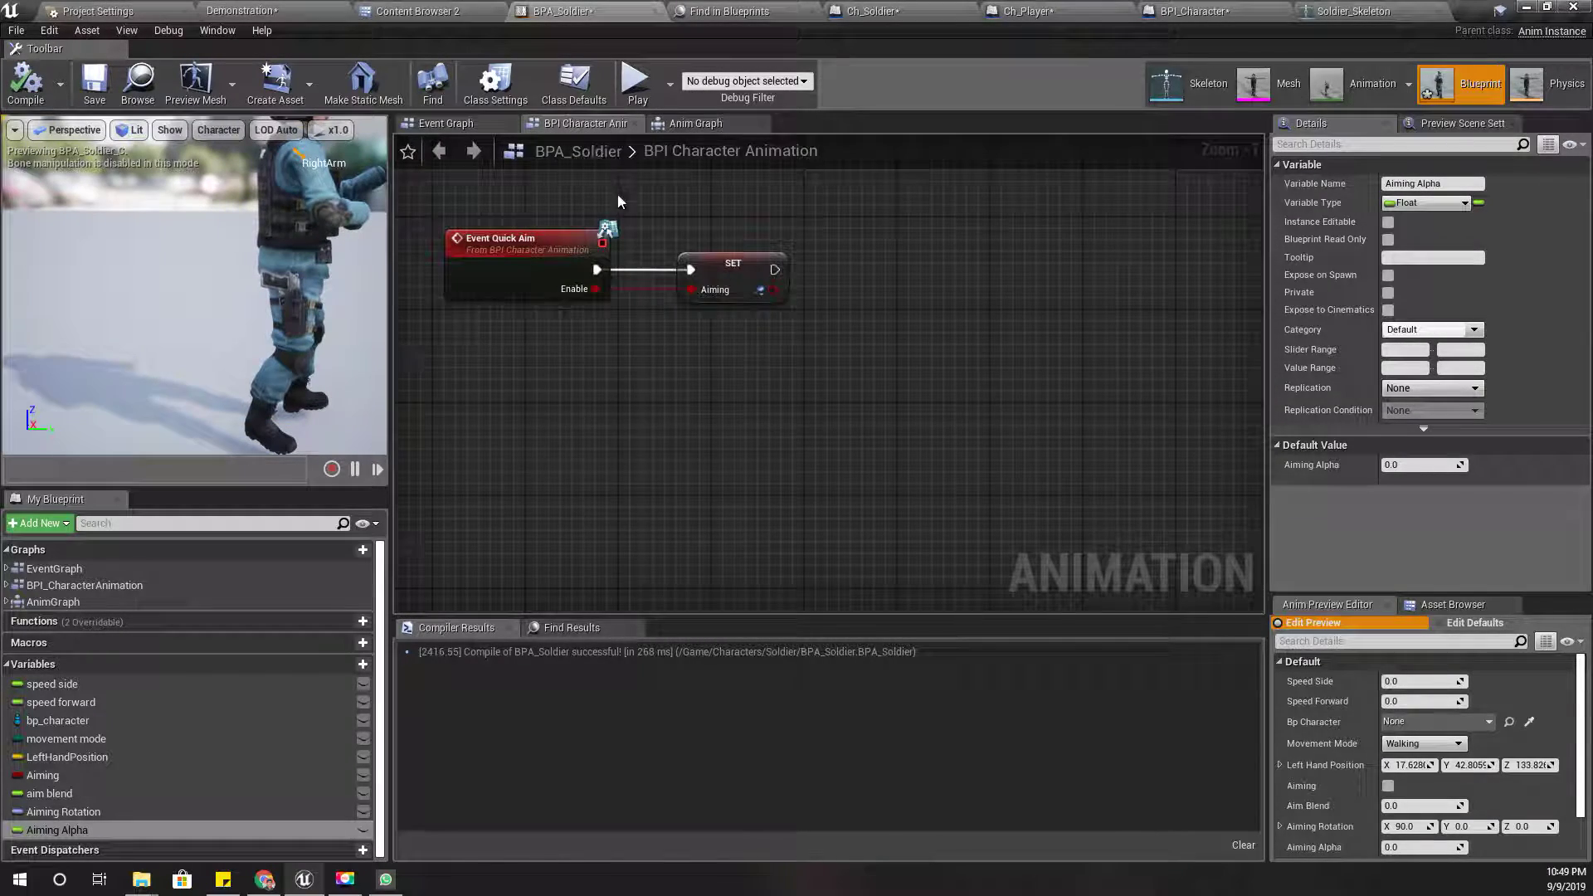
{"action": "right_click_drag", "start_coordinate": [570, 379], "coordinate": [827, 526]}
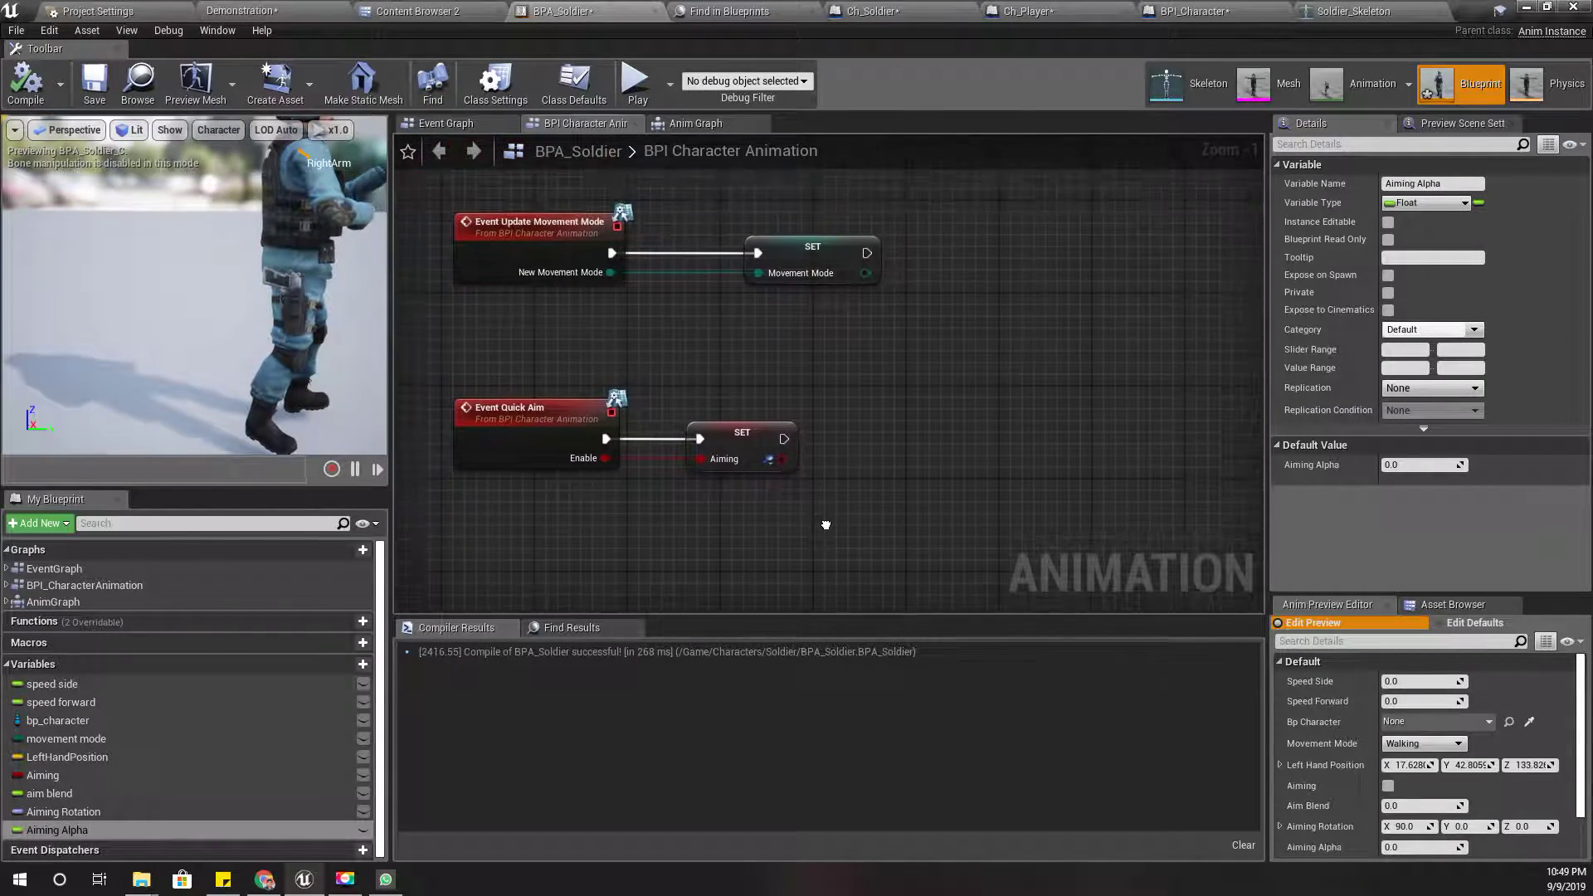
{"action": "scroll", "coordinate": [801, 484], "scroll_direction": "up", "scroll_amount": 1}
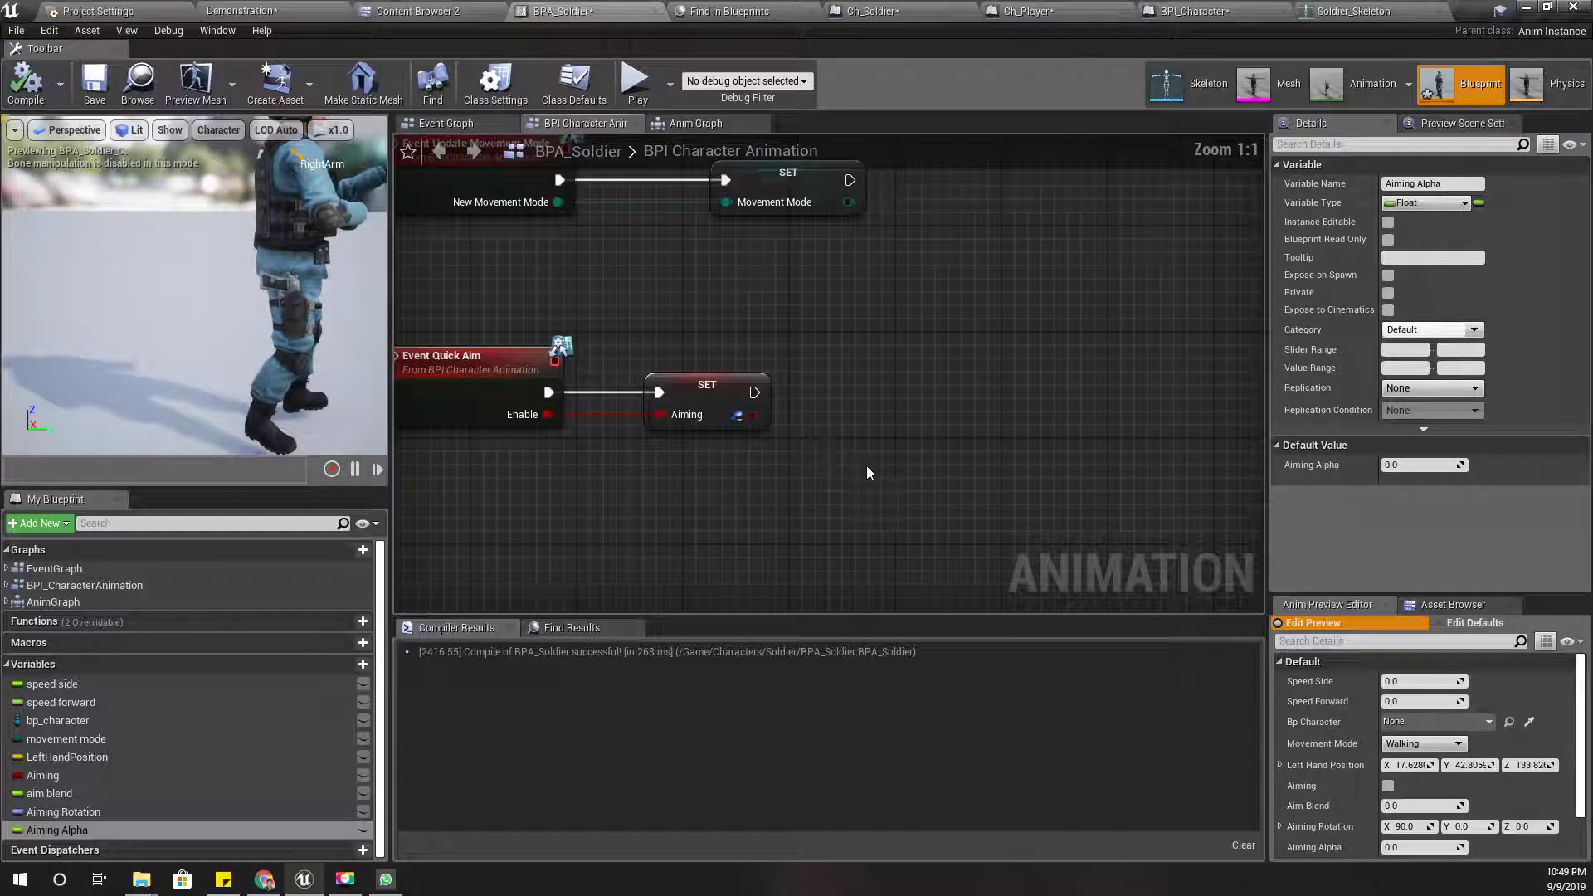
{"action": "right_click_drag", "start_coordinate": [867, 465], "coordinate": [765, 467]}
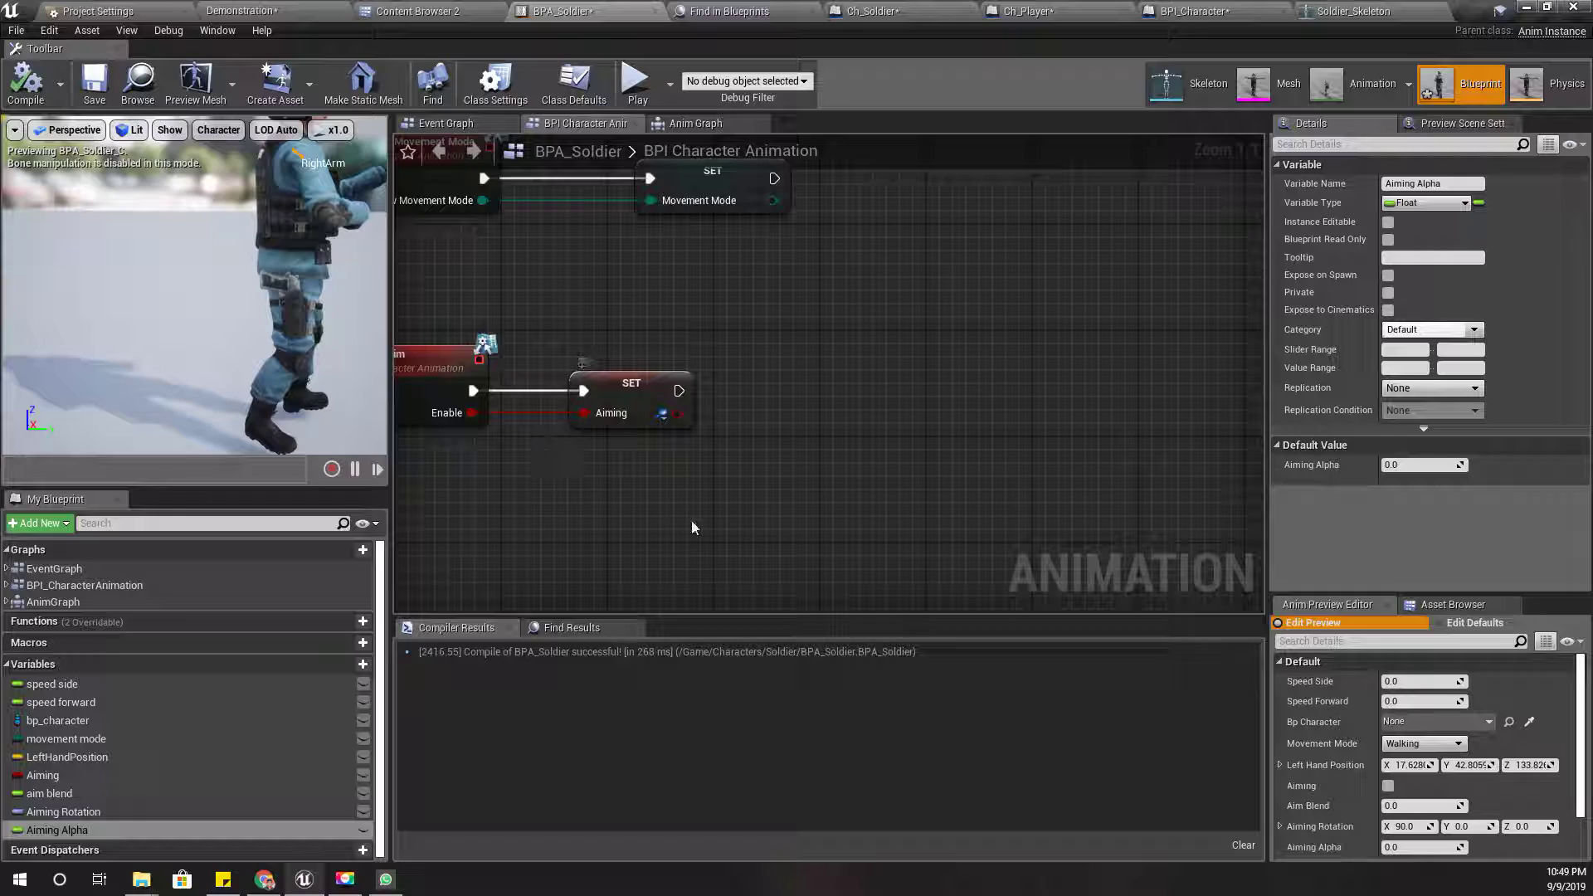
{"action": "scroll", "coordinate": [583, 490], "scroll_direction": "down", "scroll_amount": 3}
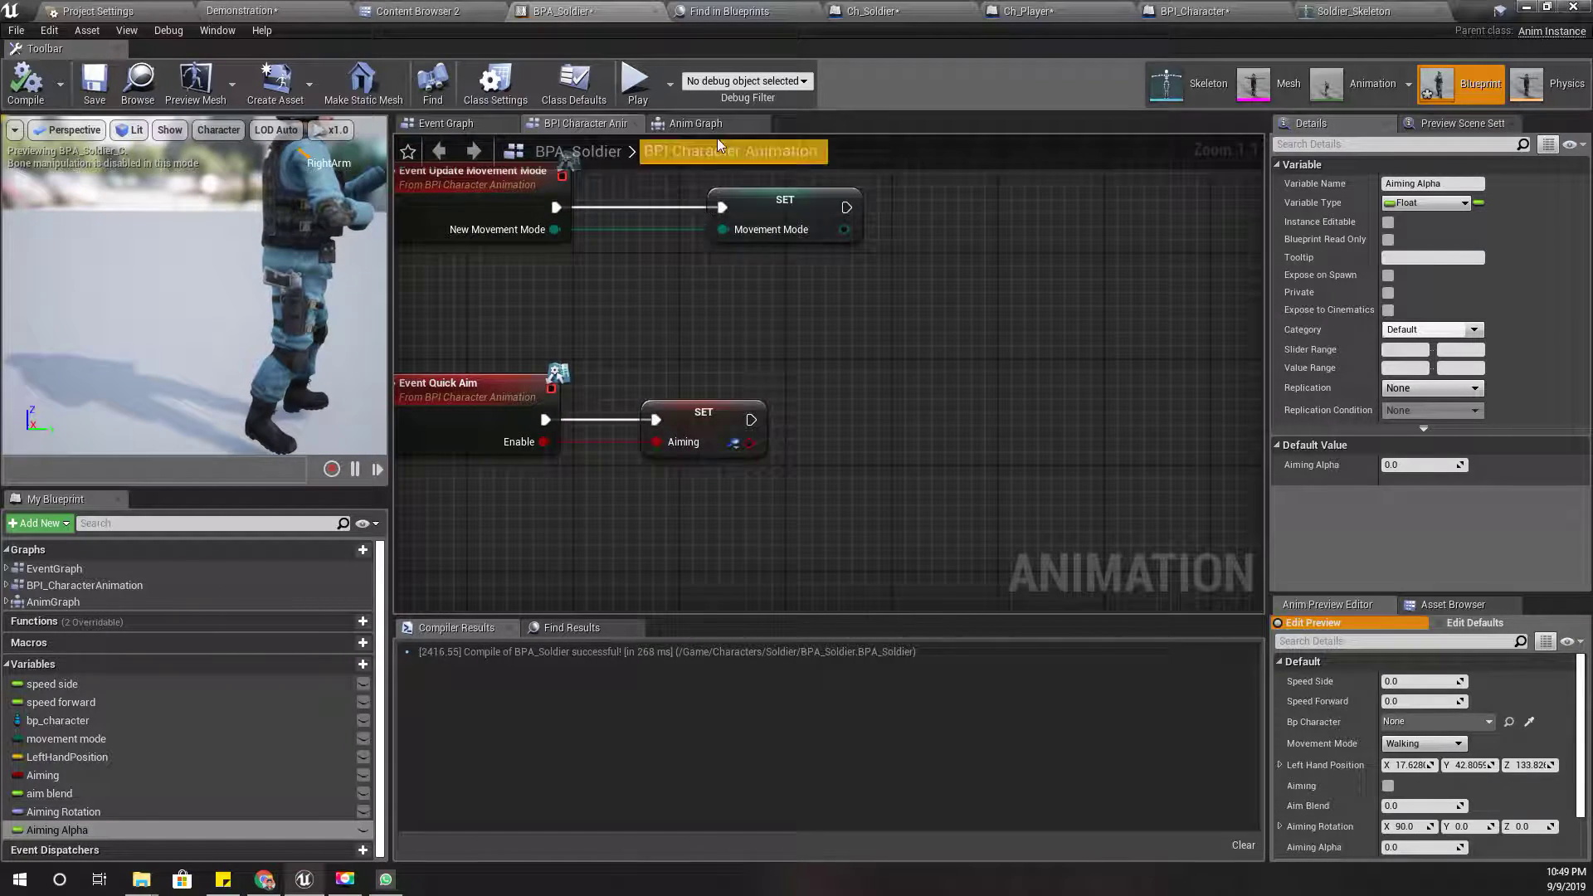
{"action": "left_click", "coordinate": [438, 125]}
{"action": "mouse_move", "coordinate": [531, 232]}
{"action": "right_mouse_down"}
{"action": "mouse_move", "coordinate": [545, 459]}
{"action": "mouse_move", "coordinate": [1040, 420]}
{"action": "mouse_move", "coordinate": [436, 366]}
{"action": "right_mouse_up"}
{"action": "scroll", "coordinate": [545, 458], "scroll_direction": "up", "scroll_amount": 3}
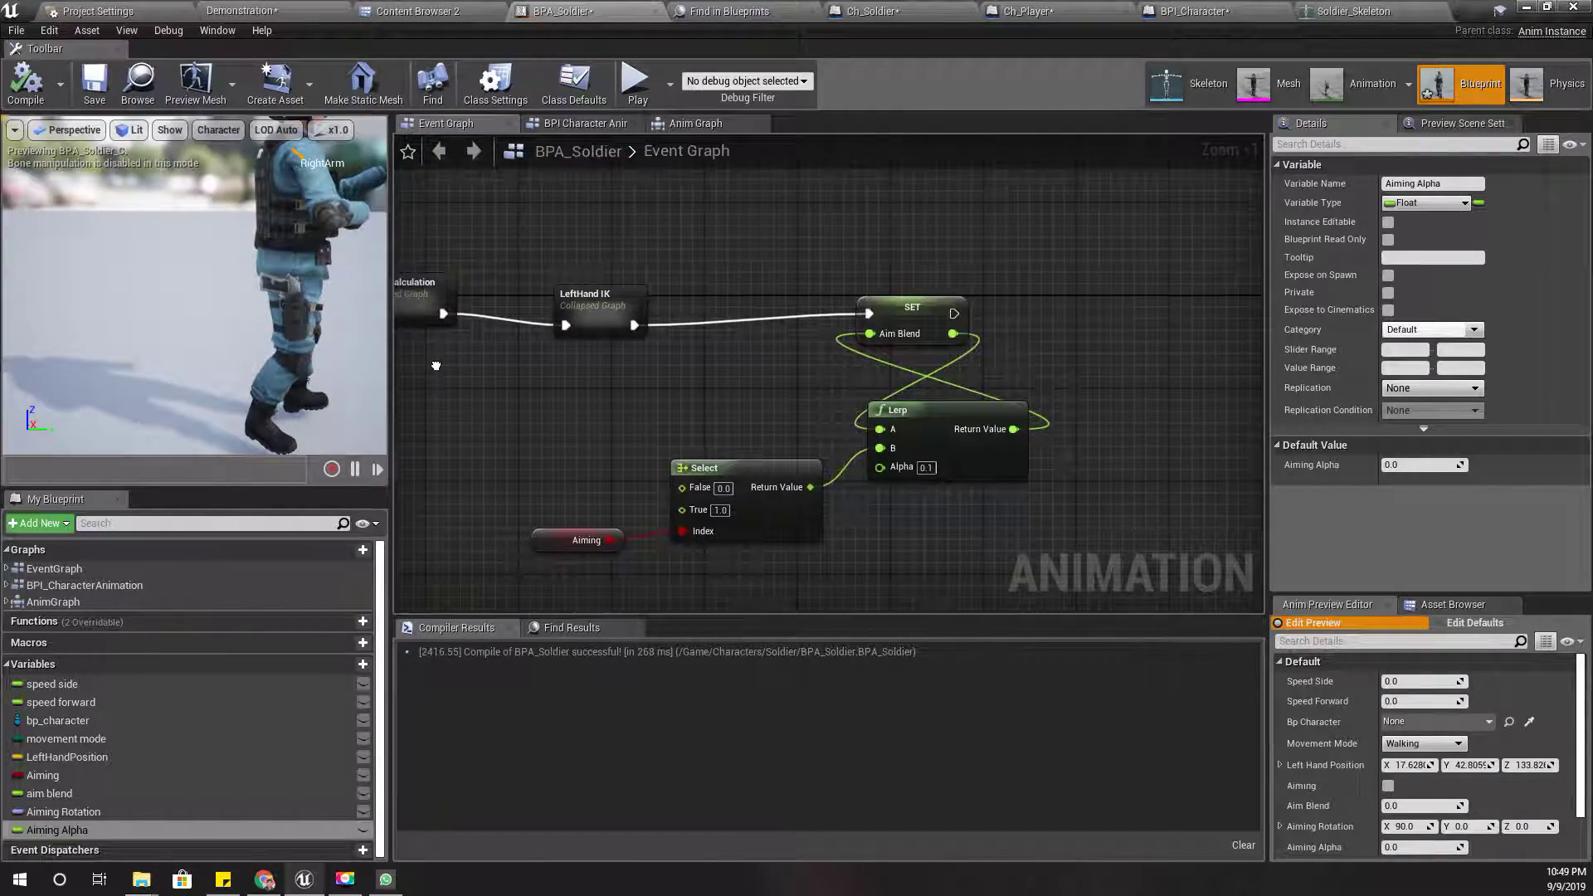
{"action": "scroll", "coordinate": [561, 425], "scroll_direction": "down", "scroll_amount": 1}
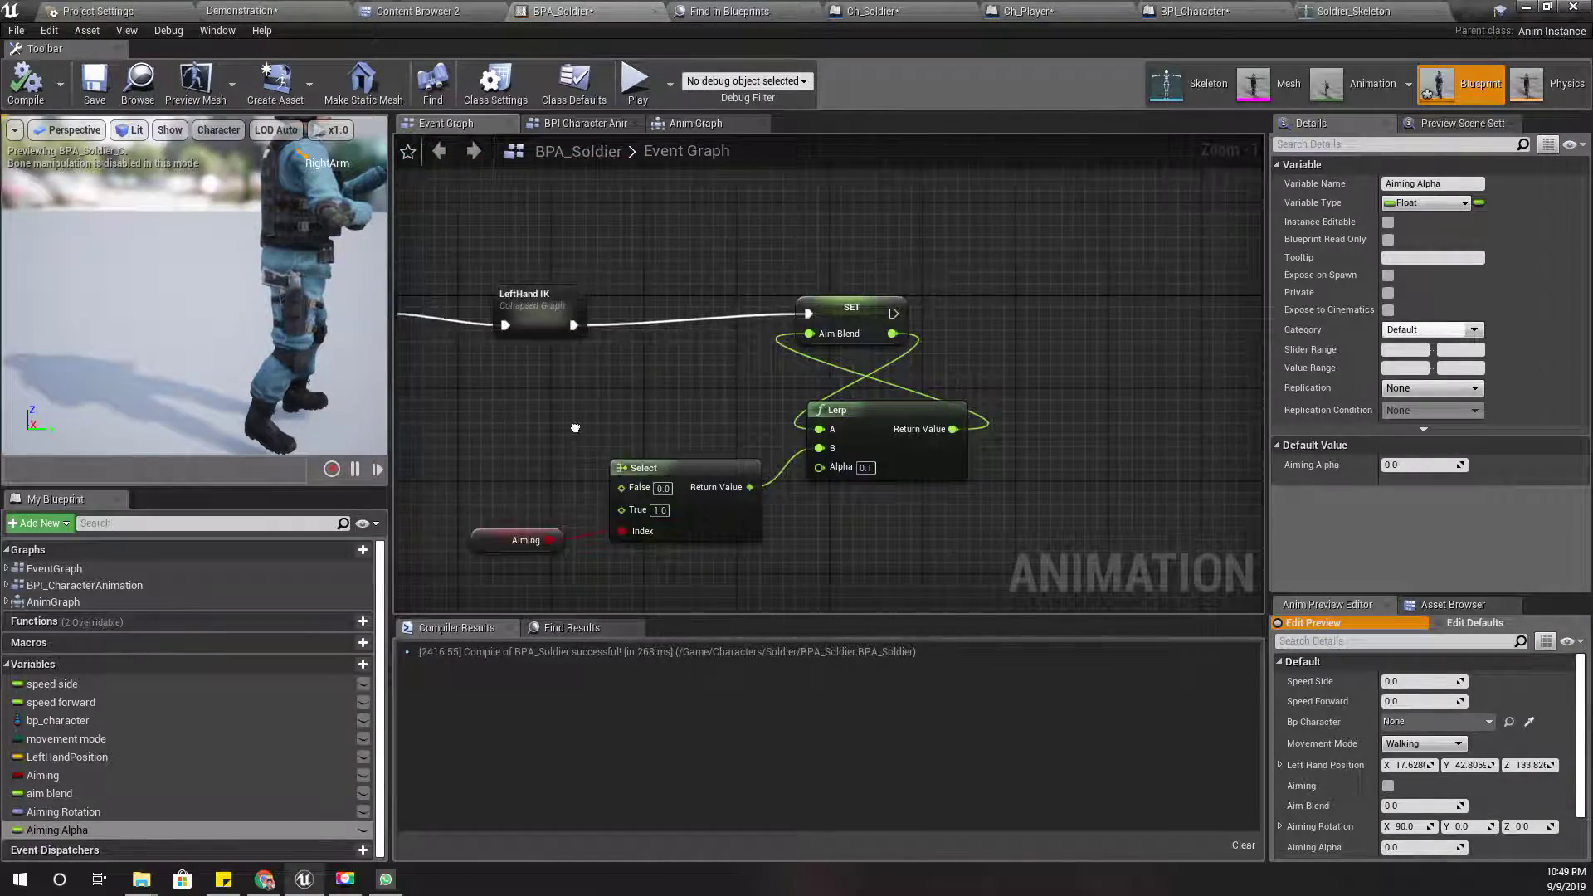
{"action": "scroll", "coordinate": [729, 419], "scroll_direction": "down", "scroll_amount": 1}
{"action": "mouse_move", "coordinate": [682, 337]}
{"action": "left_mouse_down"}
{"action": "mouse_move", "coordinate": [662, 343]}
{"action": "mouse_move", "coordinate": [1055, 561]}
{"action": "left_mouse_up"}
{"action": "scroll", "coordinate": [952, 520], "scroll_direction": "up", "scroll_amount": 3}
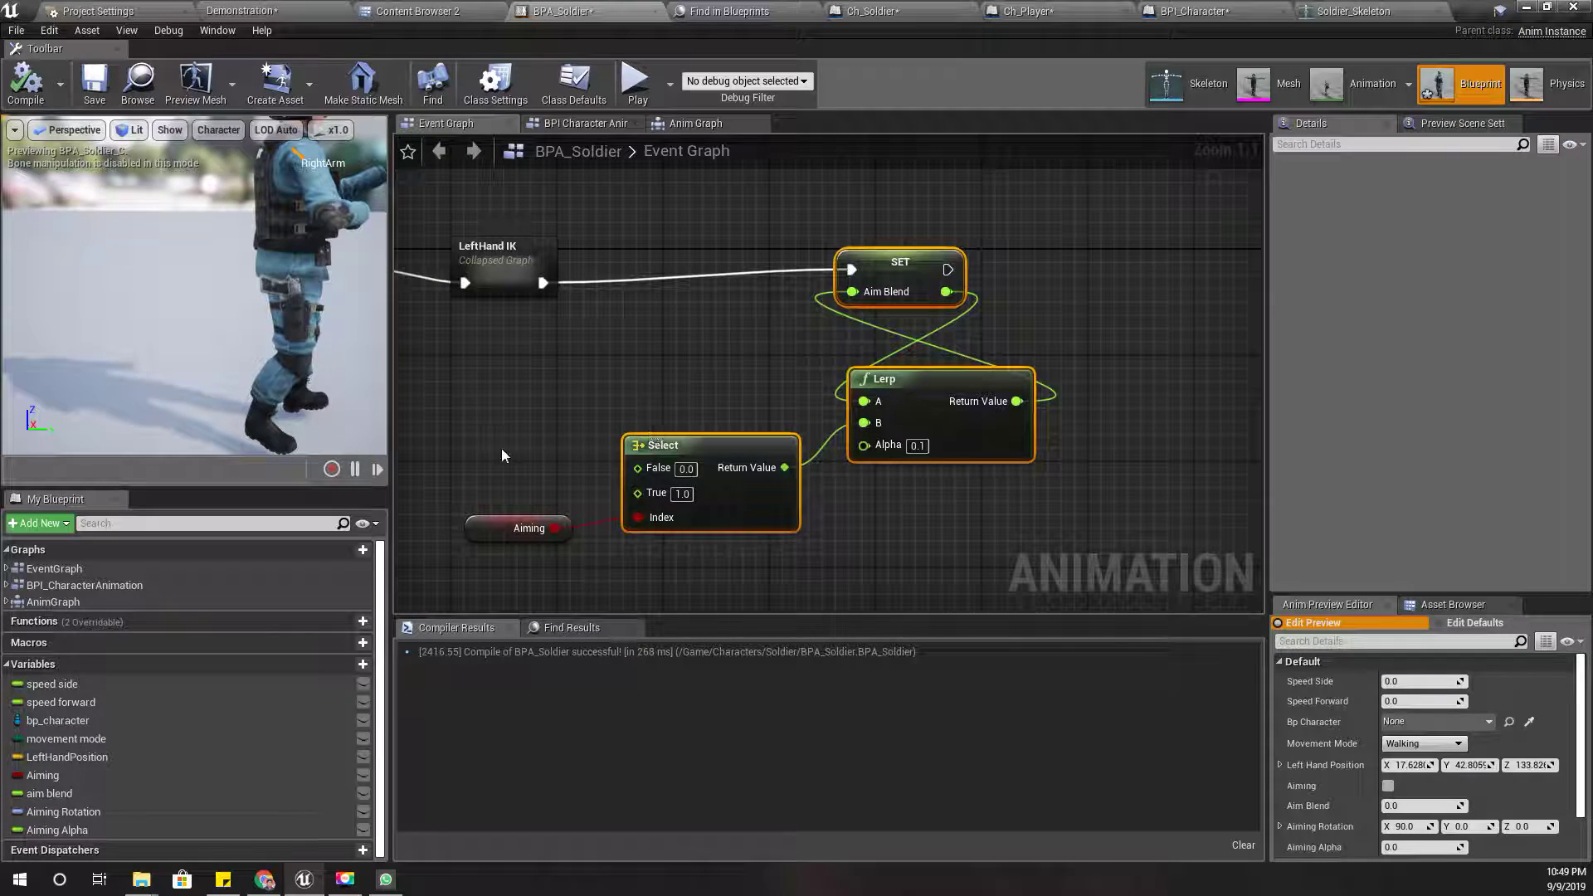
Delete the in-use Aiming Alpha variable.
{"action": "left_click", "coordinate": [76, 830]}
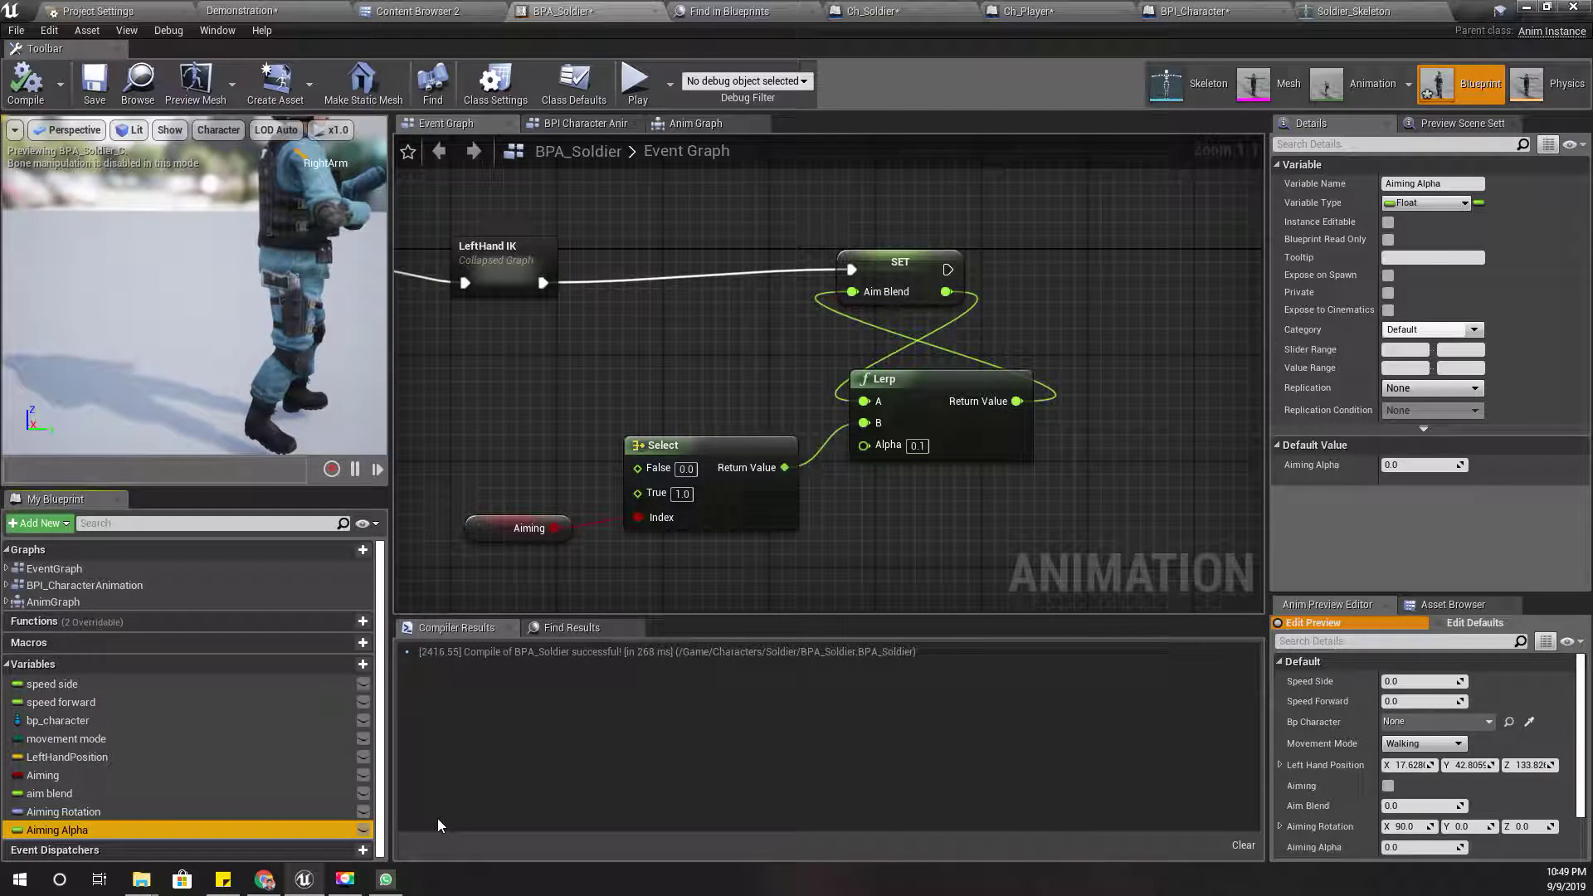
{"action": "key", "text": "Delete"}
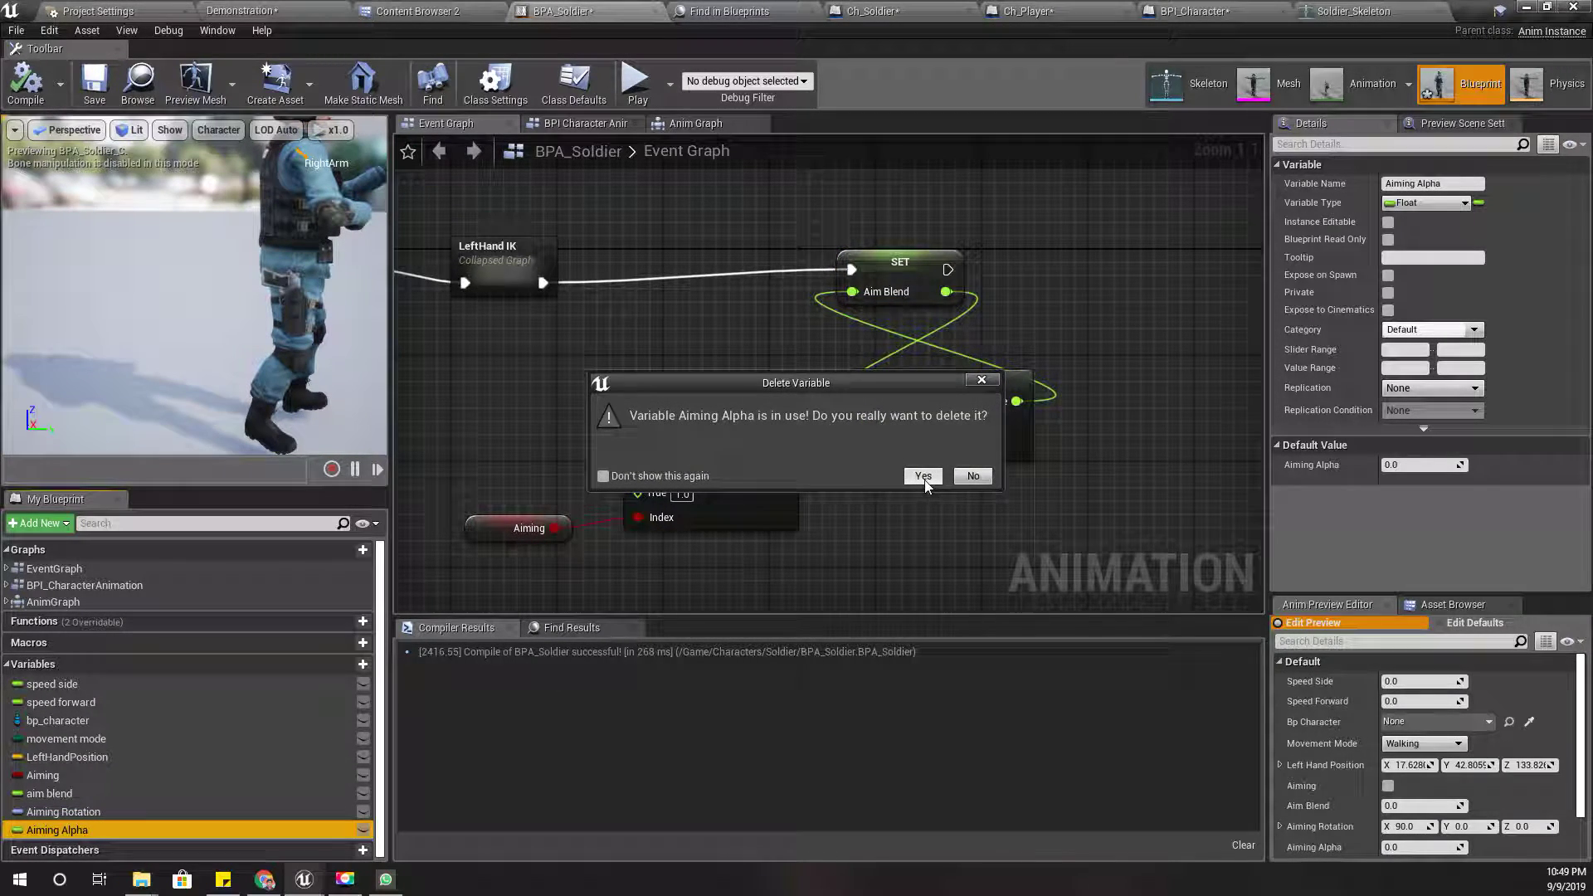
{"action": "left_click", "coordinate": [920, 476]}
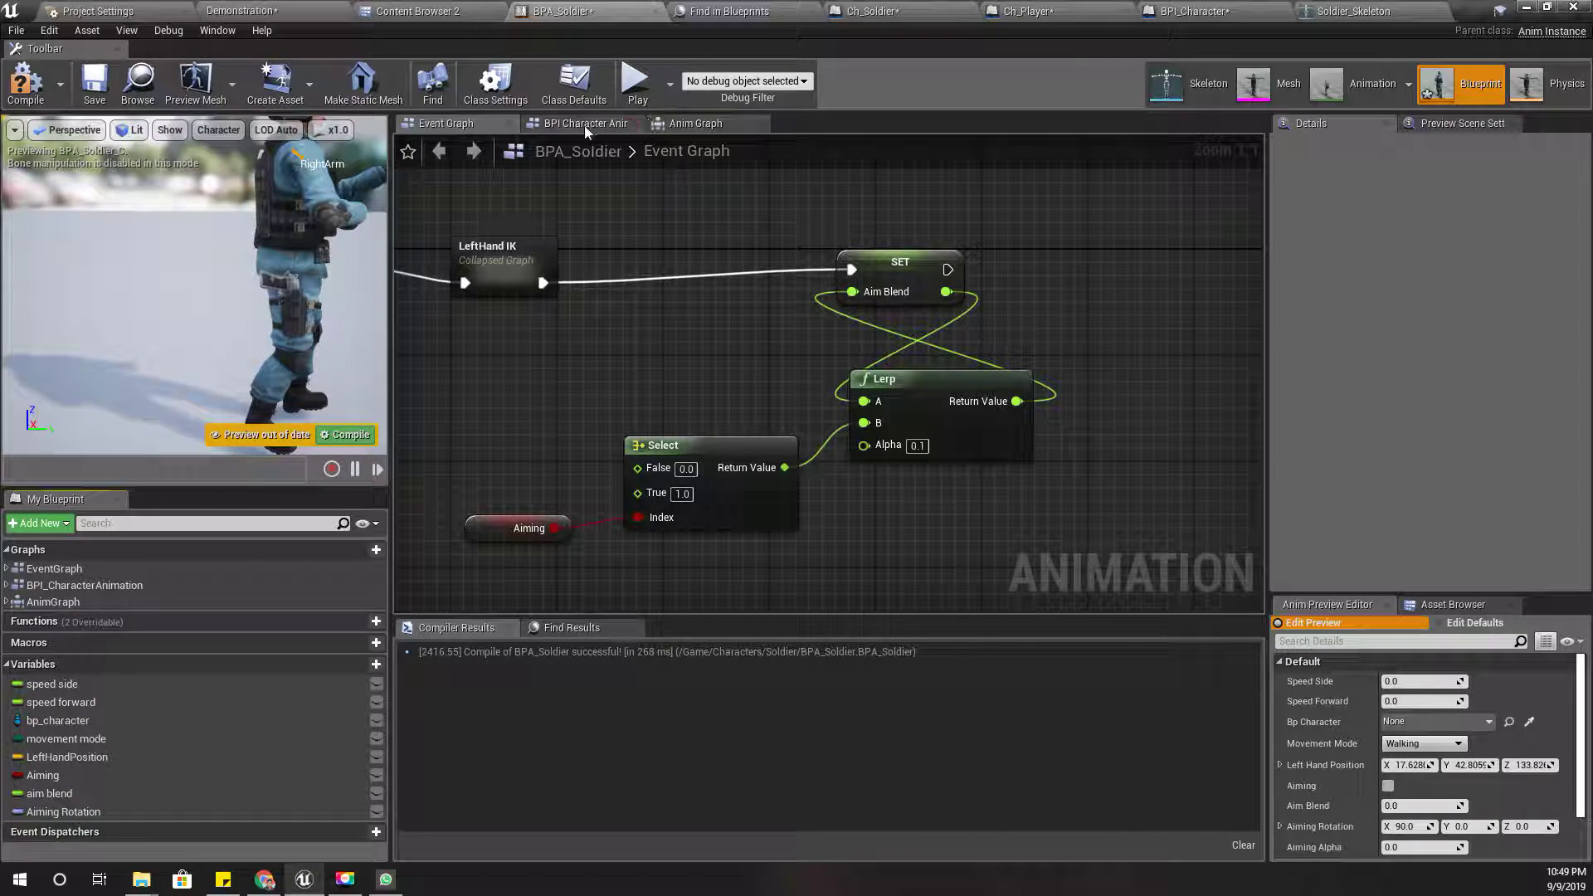
Wire an Aim Blend getter into the spine Transform Bone's Alpha and compile.
{"action": "left_click", "coordinate": [691, 125]}
{"action": "right_click_drag", "start_coordinate": [531, 390], "coordinate": [801, 384]}
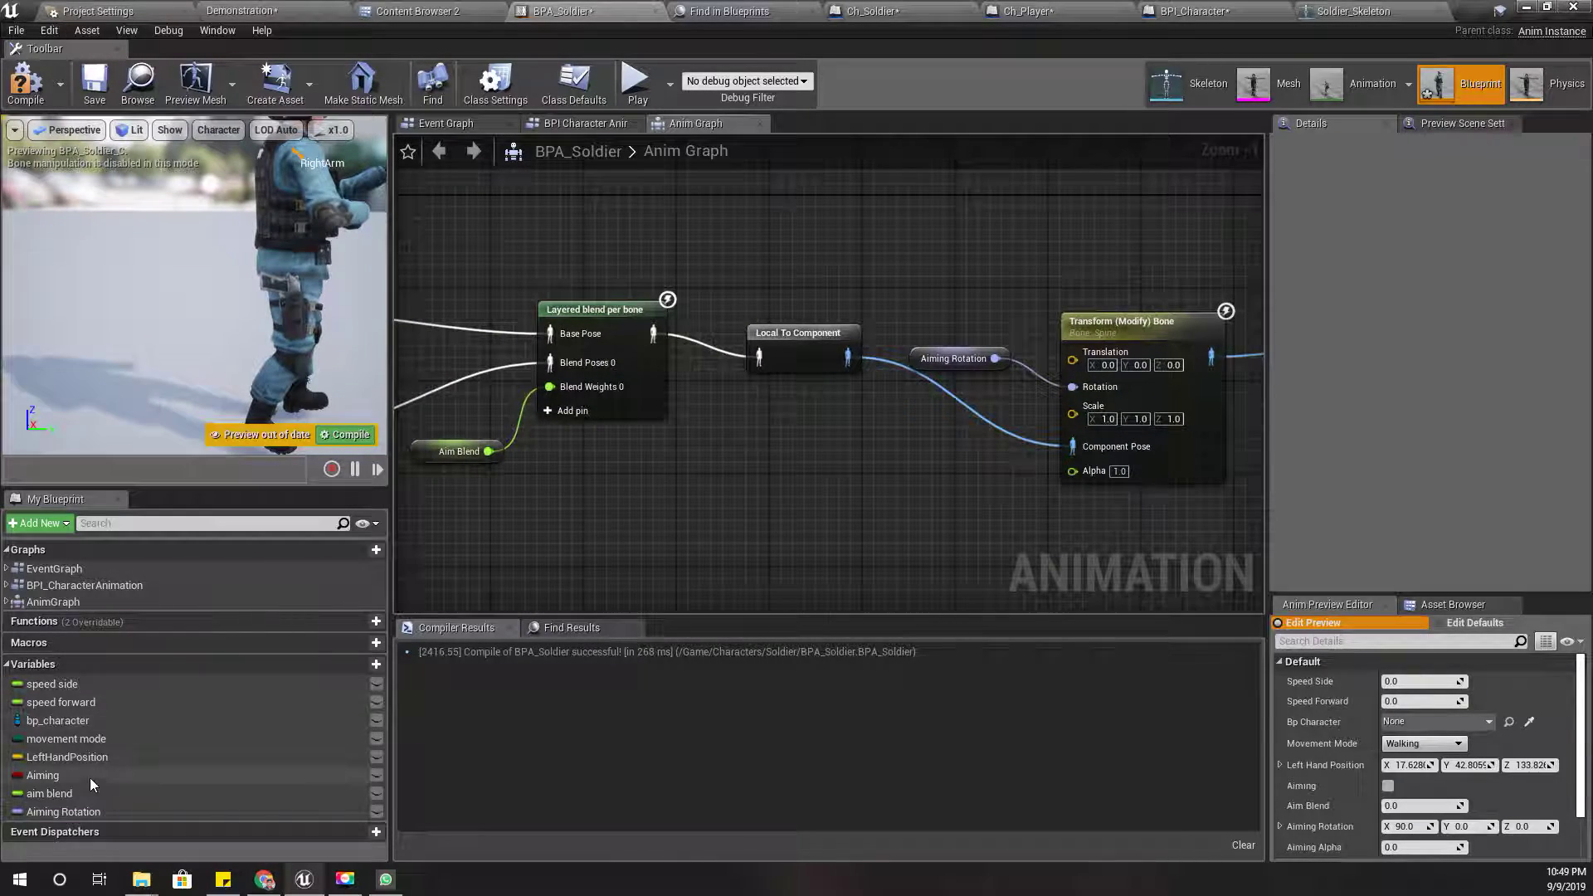
{"action": "left_click_drag", "start_coordinate": [49, 793], "coordinate": [1051, 616]}
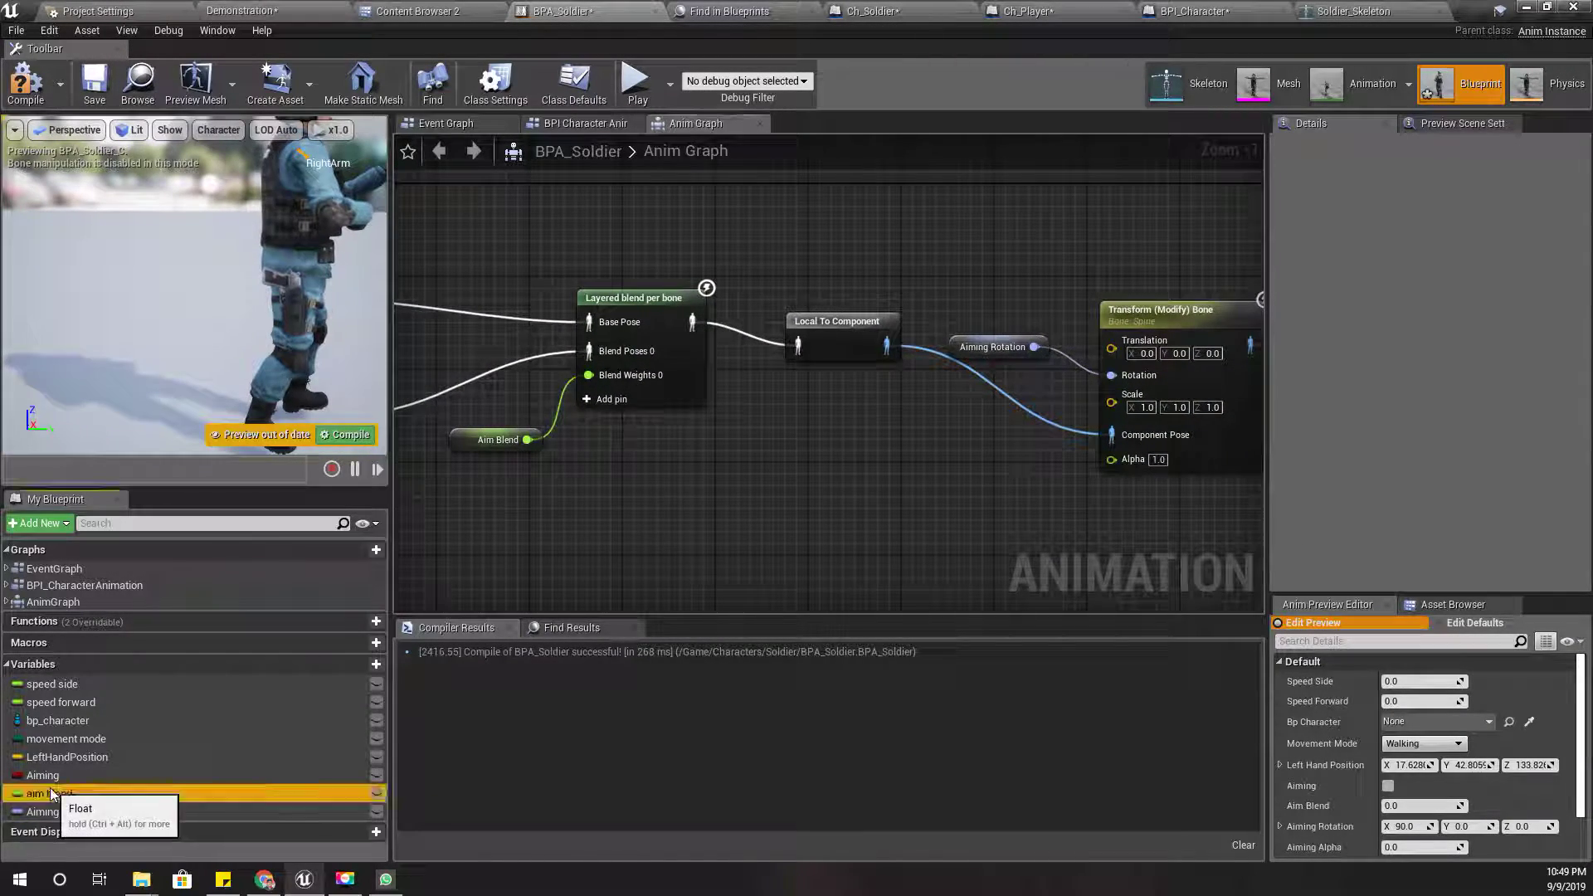
{"action": "left_click_drag", "start_coordinate": [1138, 470], "coordinate": [1139, 463]}
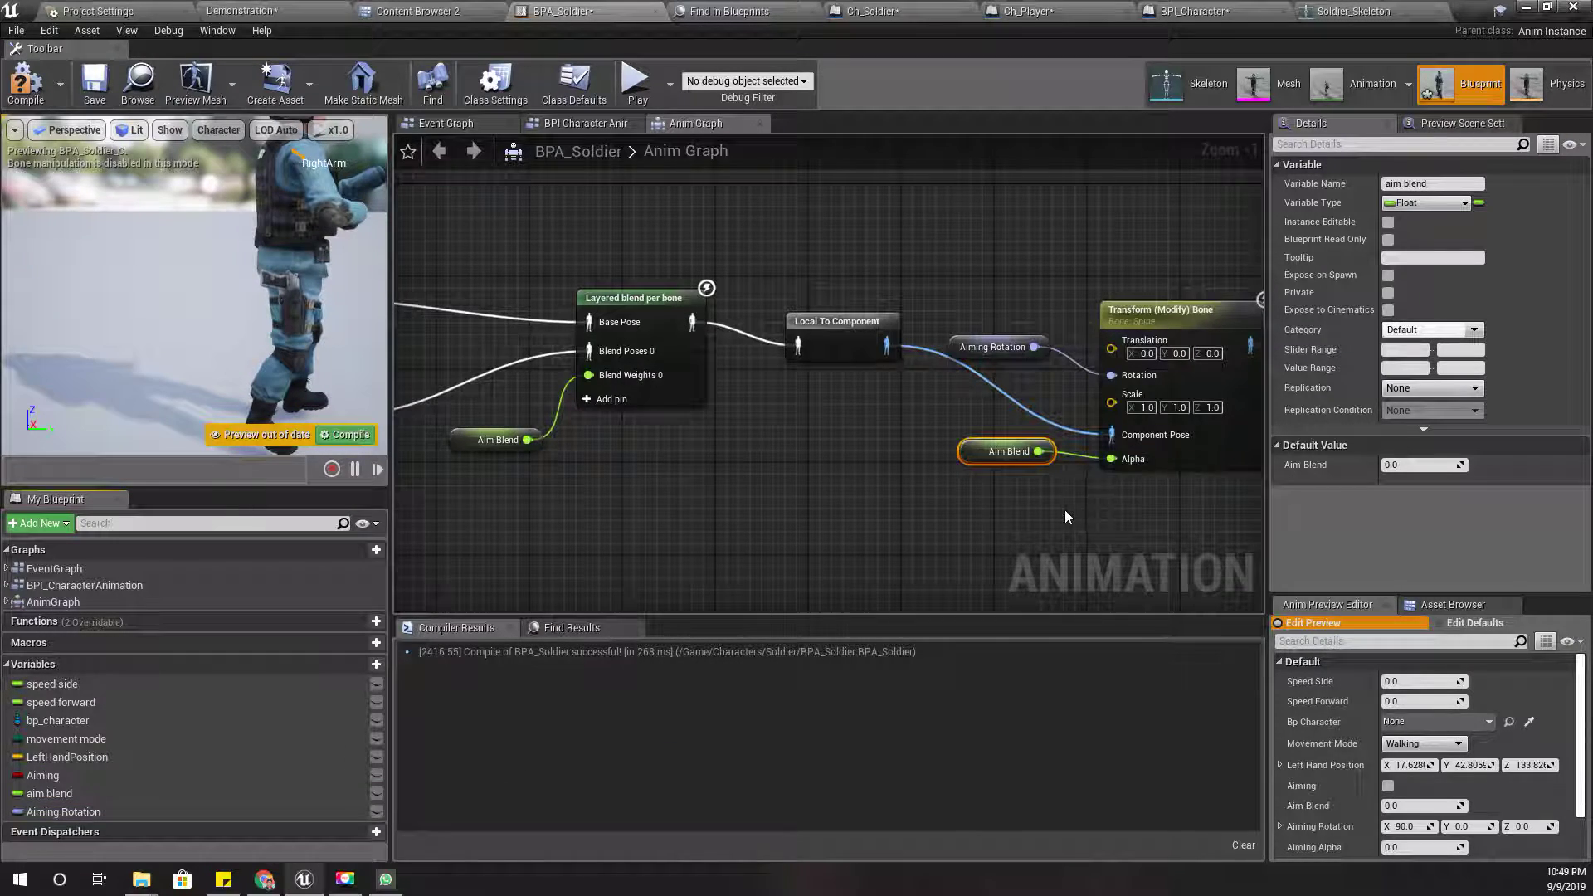
{"action": "right_click_drag", "start_coordinate": [1064, 510], "coordinate": [939, 539]}
{"action": "left_click", "coordinate": [40, 81]}
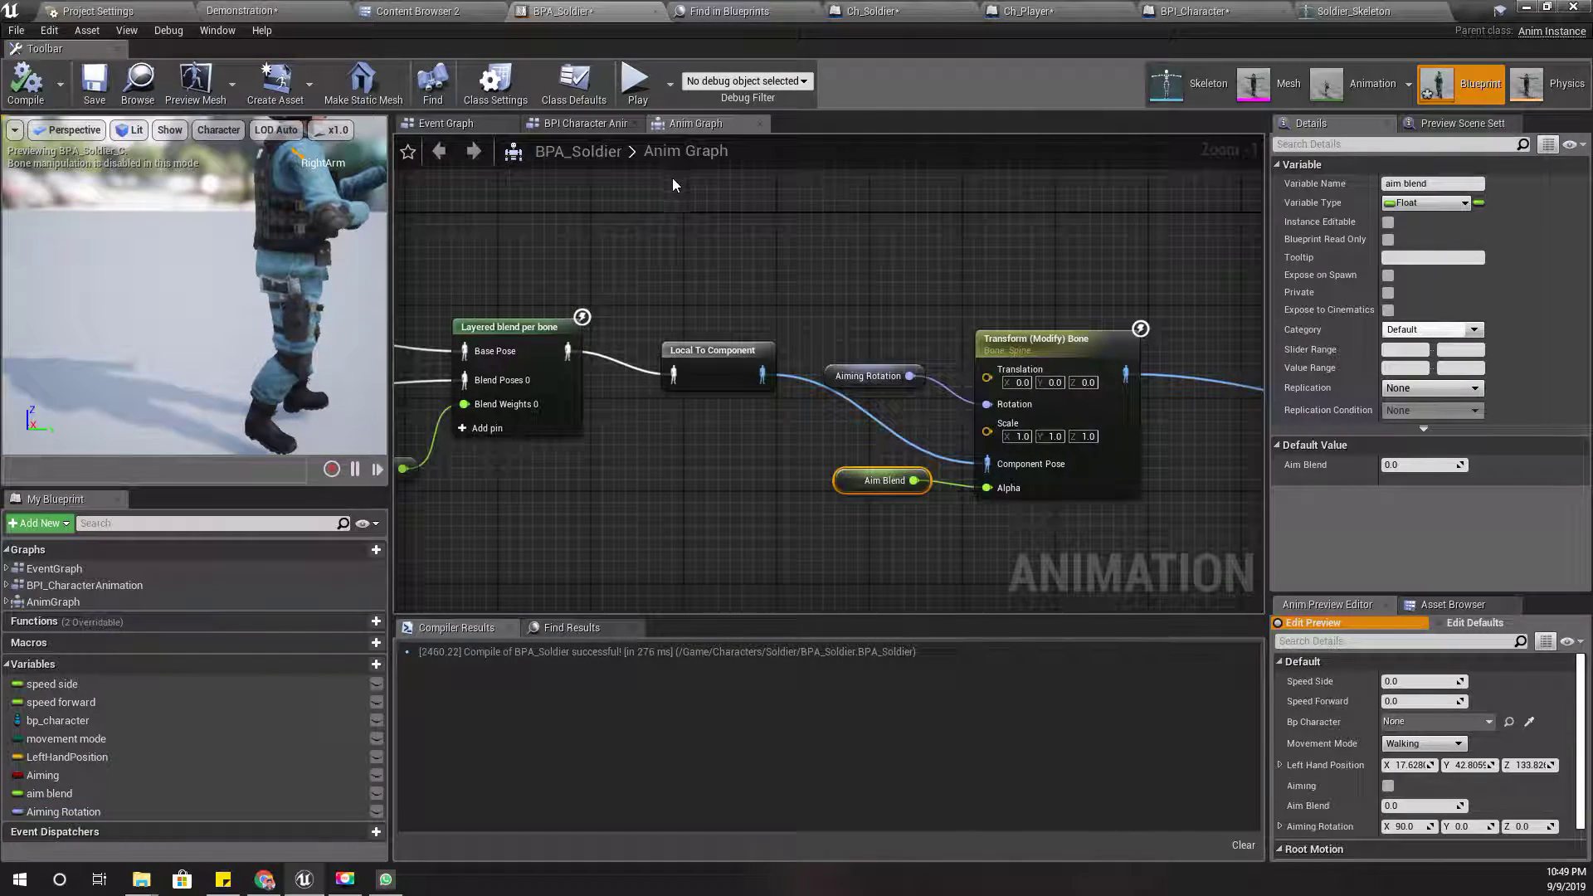
{"action": "right_click_drag", "start_coordinate": [791, 214], "coordinate": [661, 232]}
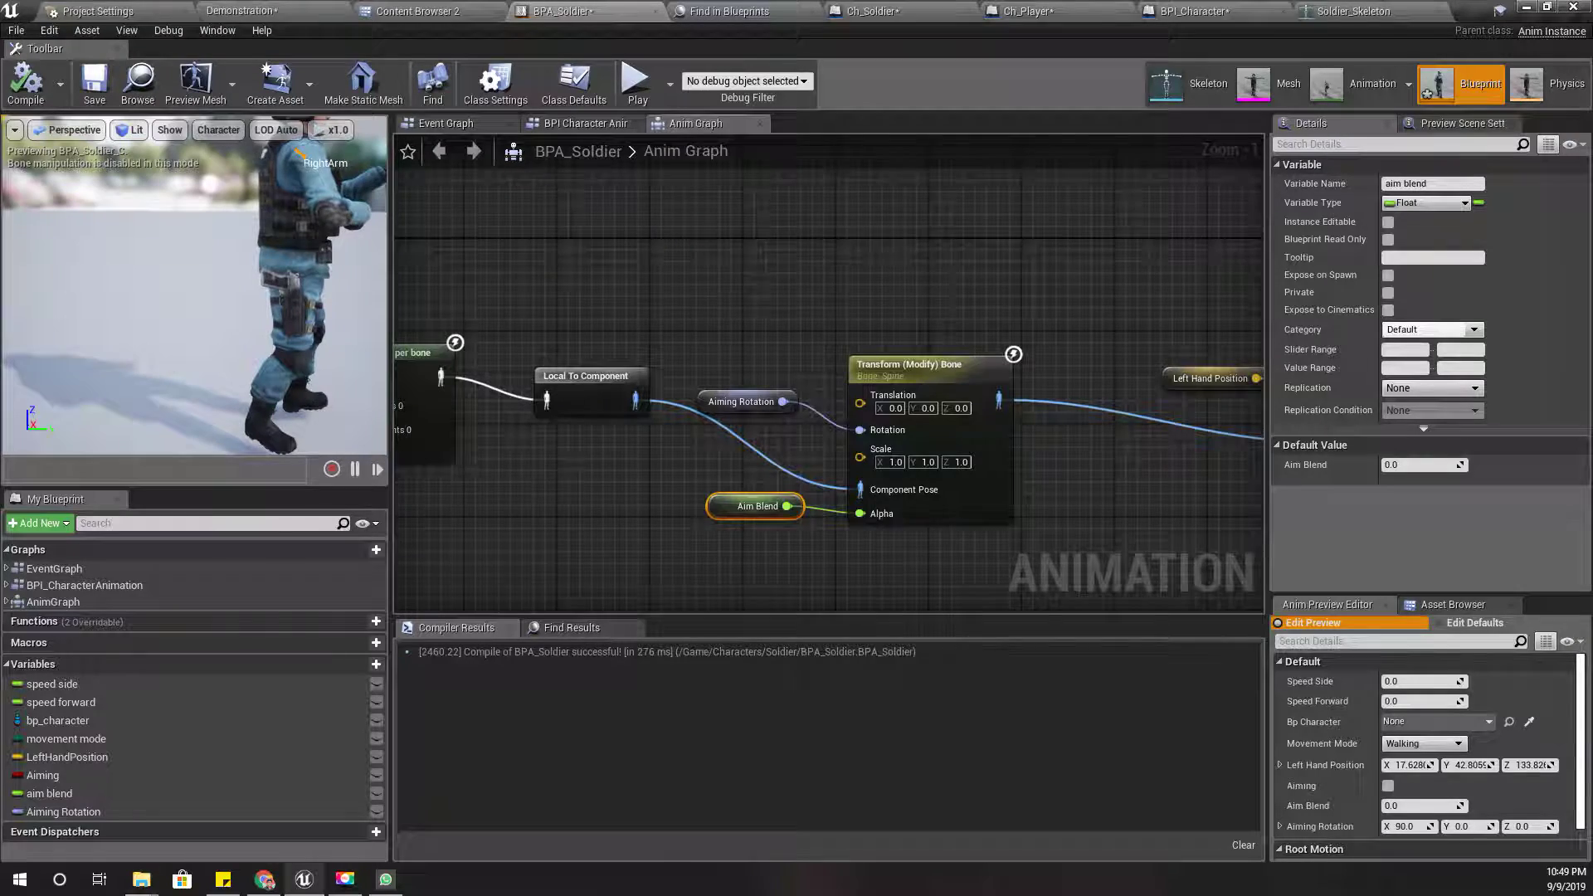
{"action": "mouse_move", "coordinate": [734, 277]}
{"action": "right_mouse_down"}
{"action": "mouse_move", "coordinate": [703, 266]}
{"action": "mouse_move", "coordinate": [700, 299]}
{"action": "right_mouse_up"}
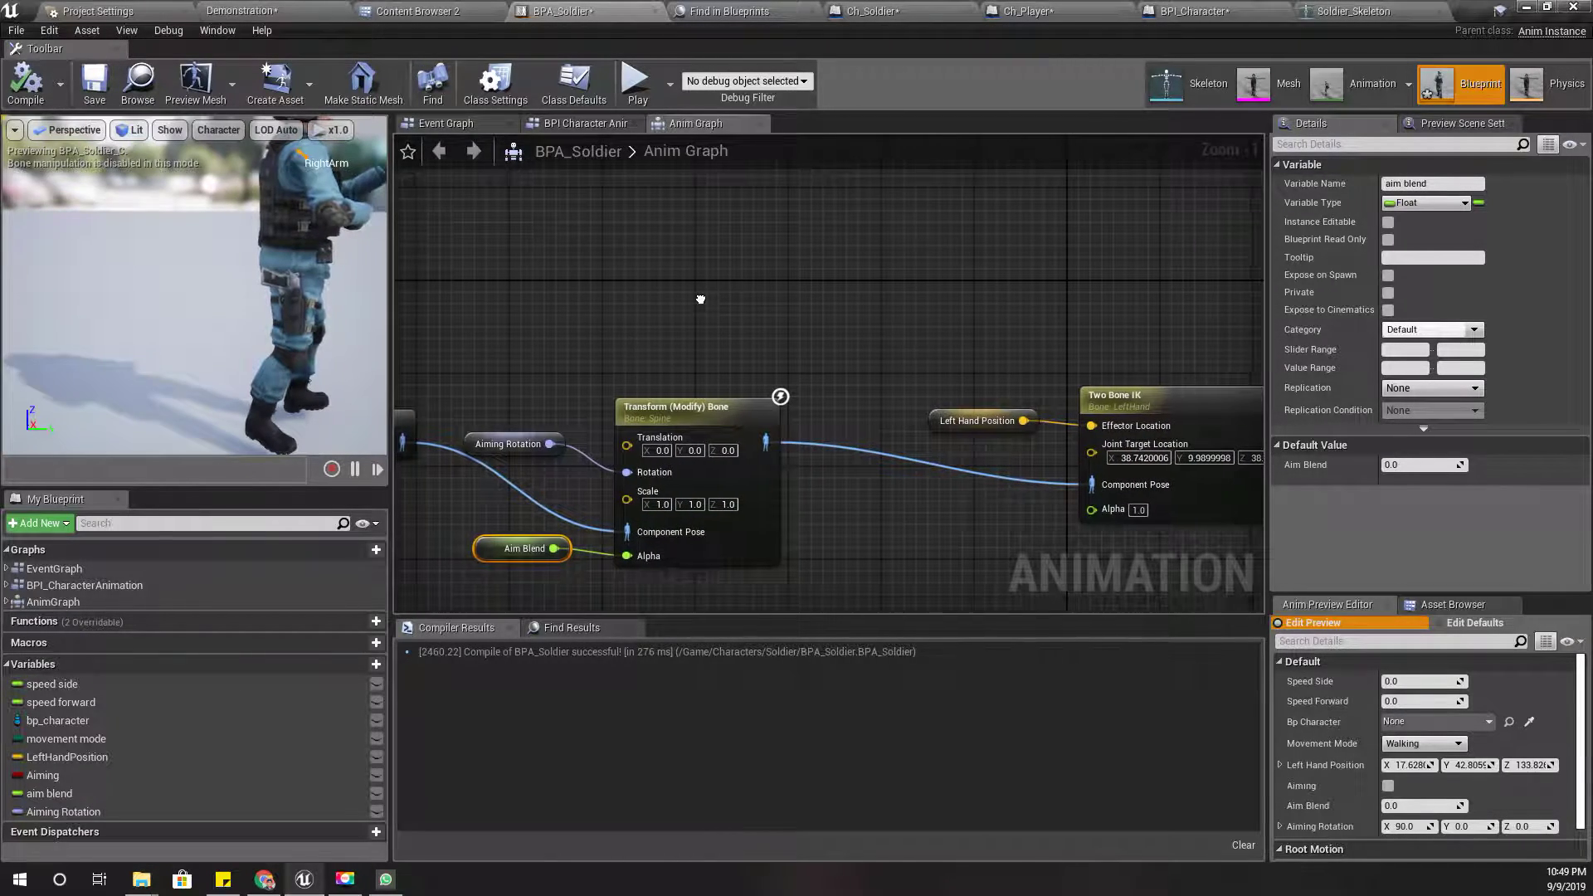
Collapse the SET, Lerp, Select and Aiming nodes into 'Aiming' and place it beside LeftHand IK.
{"action": "left_click", "coordinate": [451, 123]}
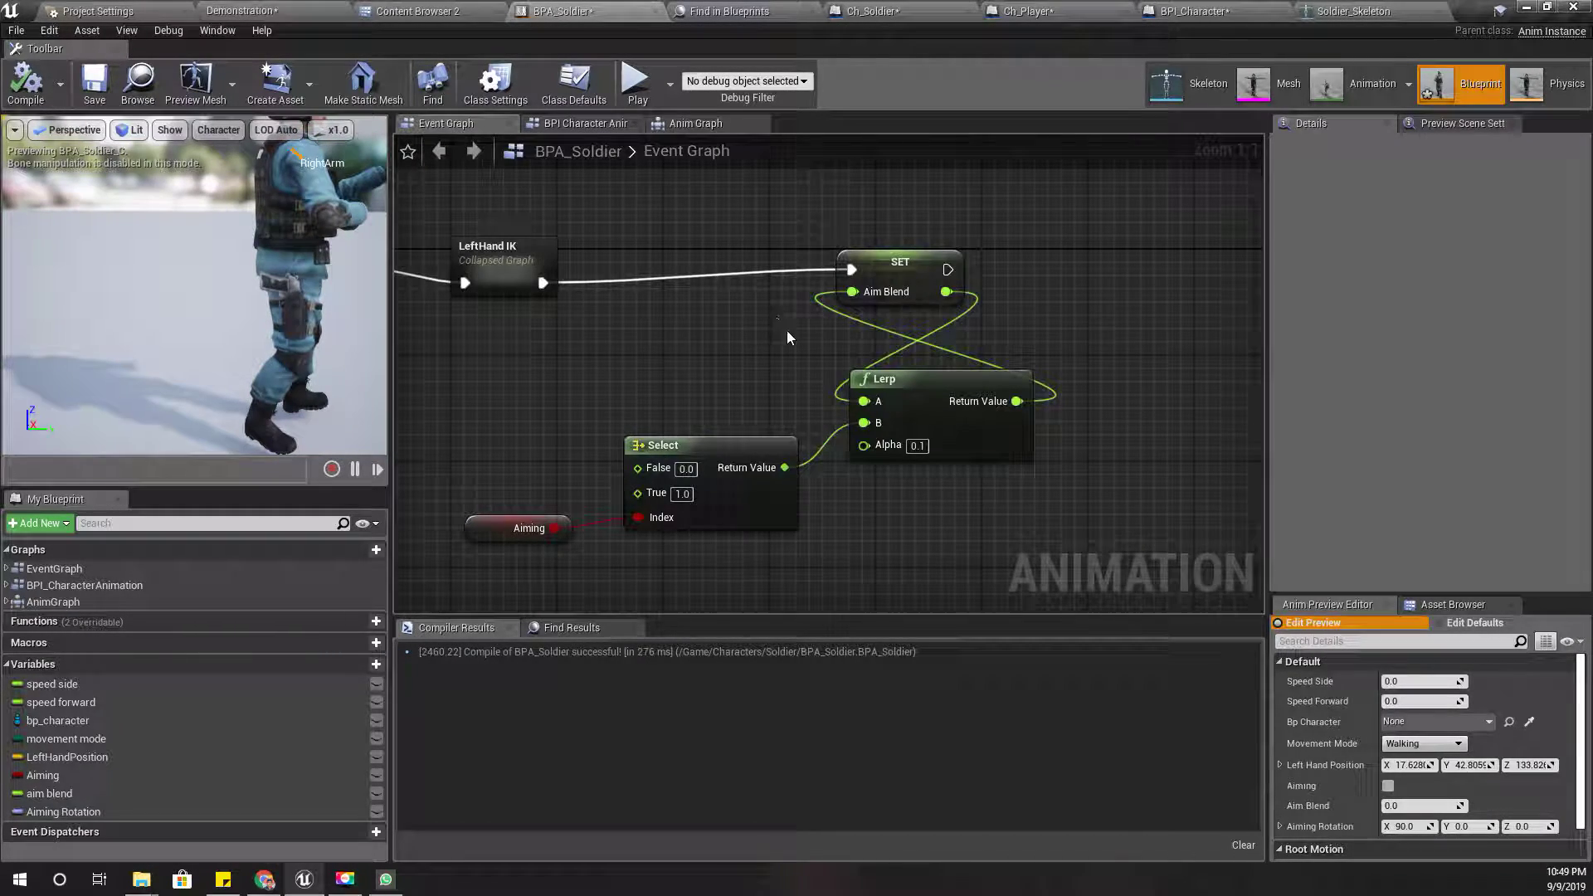
{"action": "scroll", "coordinate": [697, 324], "scroll_direction": "down", "scroll_amount": 1}
{"action": "scroll", "coordinate": [738, 309], "scroll_direction": "down", "scroll_amount": 1}
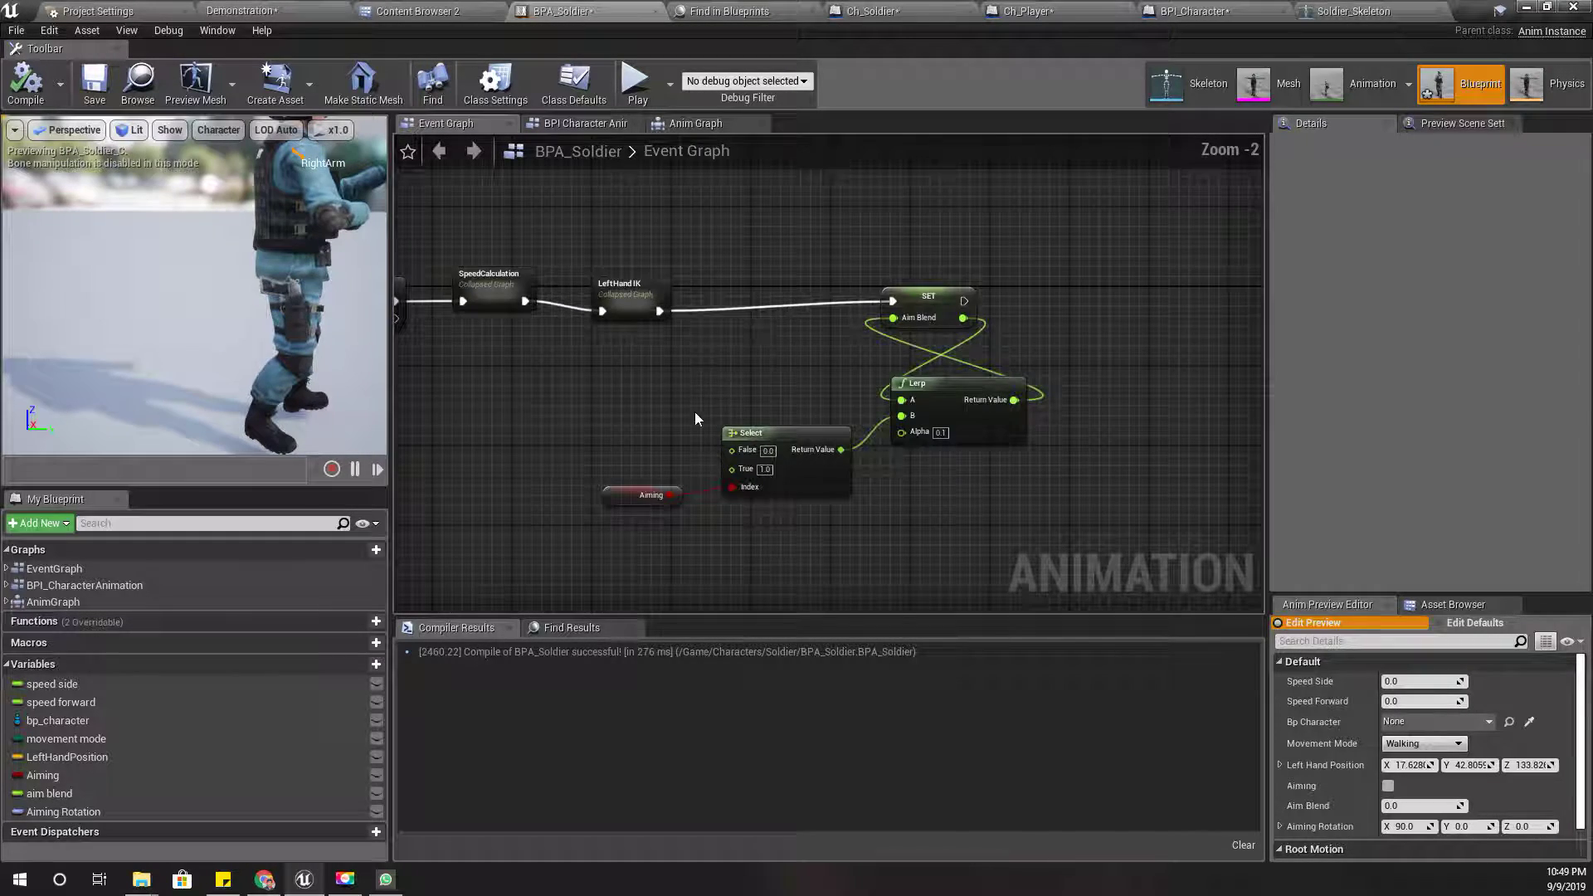
{"action": "left_click_drag", "start_coordinate": [684, 277], "coordinate": [1023, 509]}
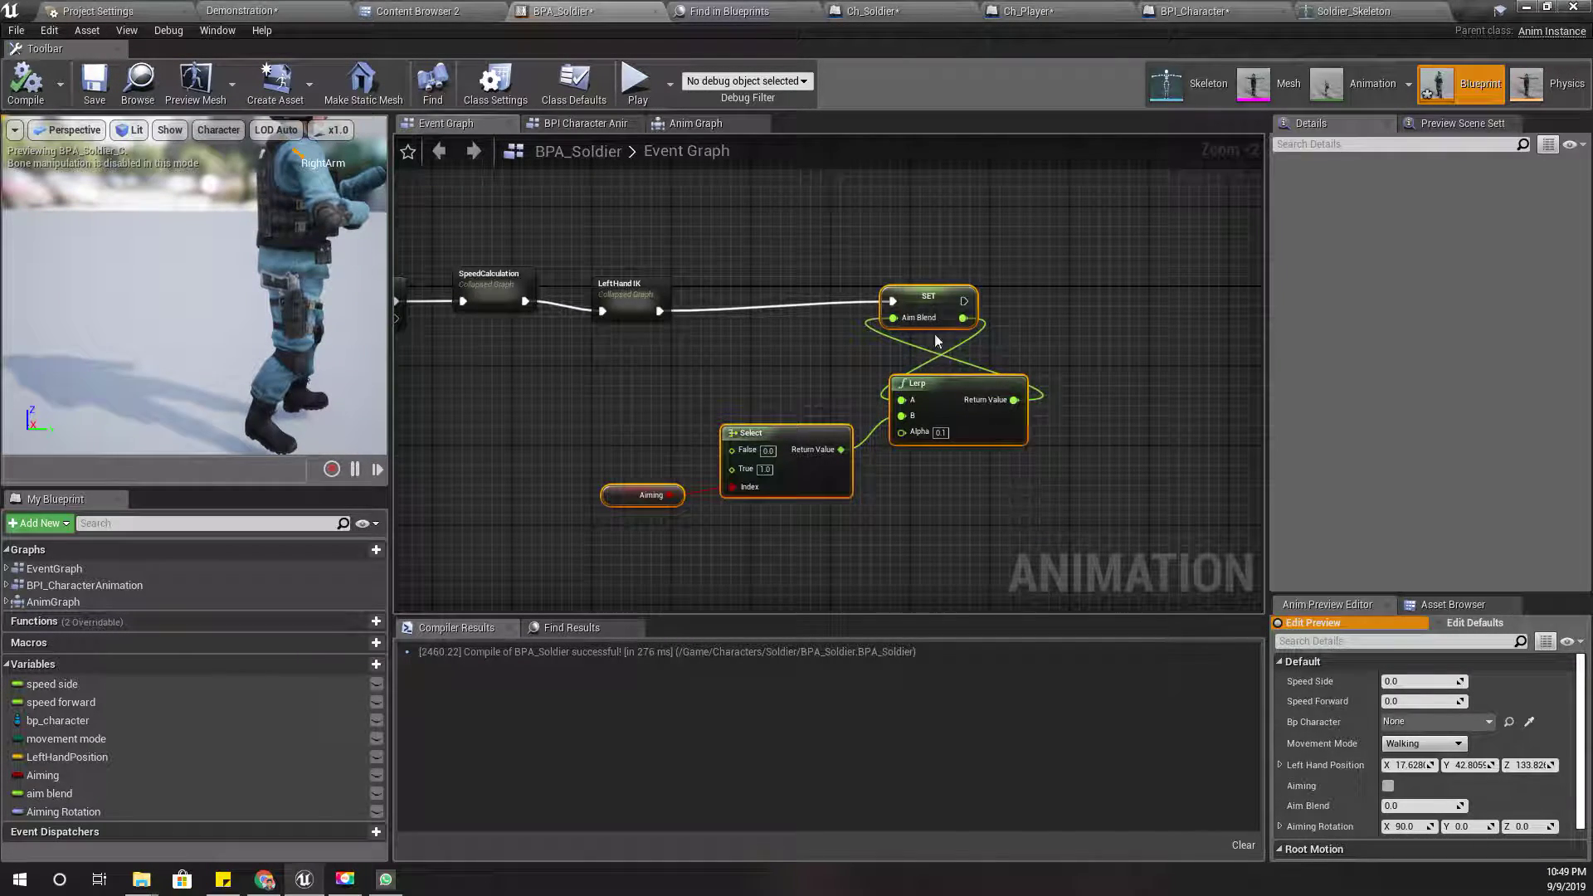
{"action": "right_click", "coordinate": [928, 289]}
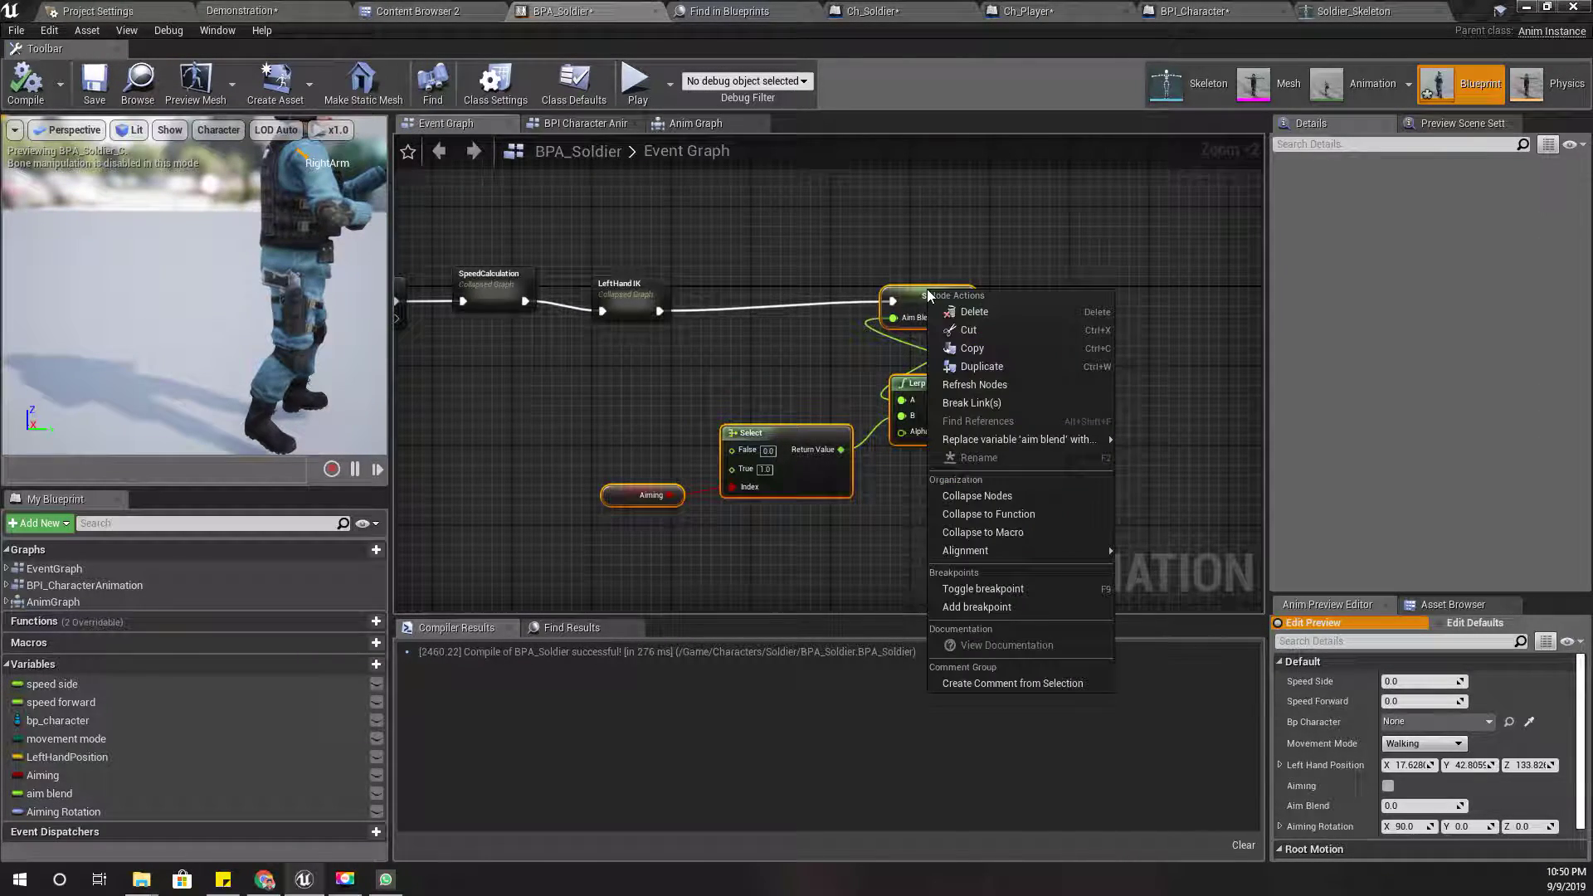
{"action": "left_click", "coordinate": [1015, 494]}
{"action": "type", "text": "Aiming"}
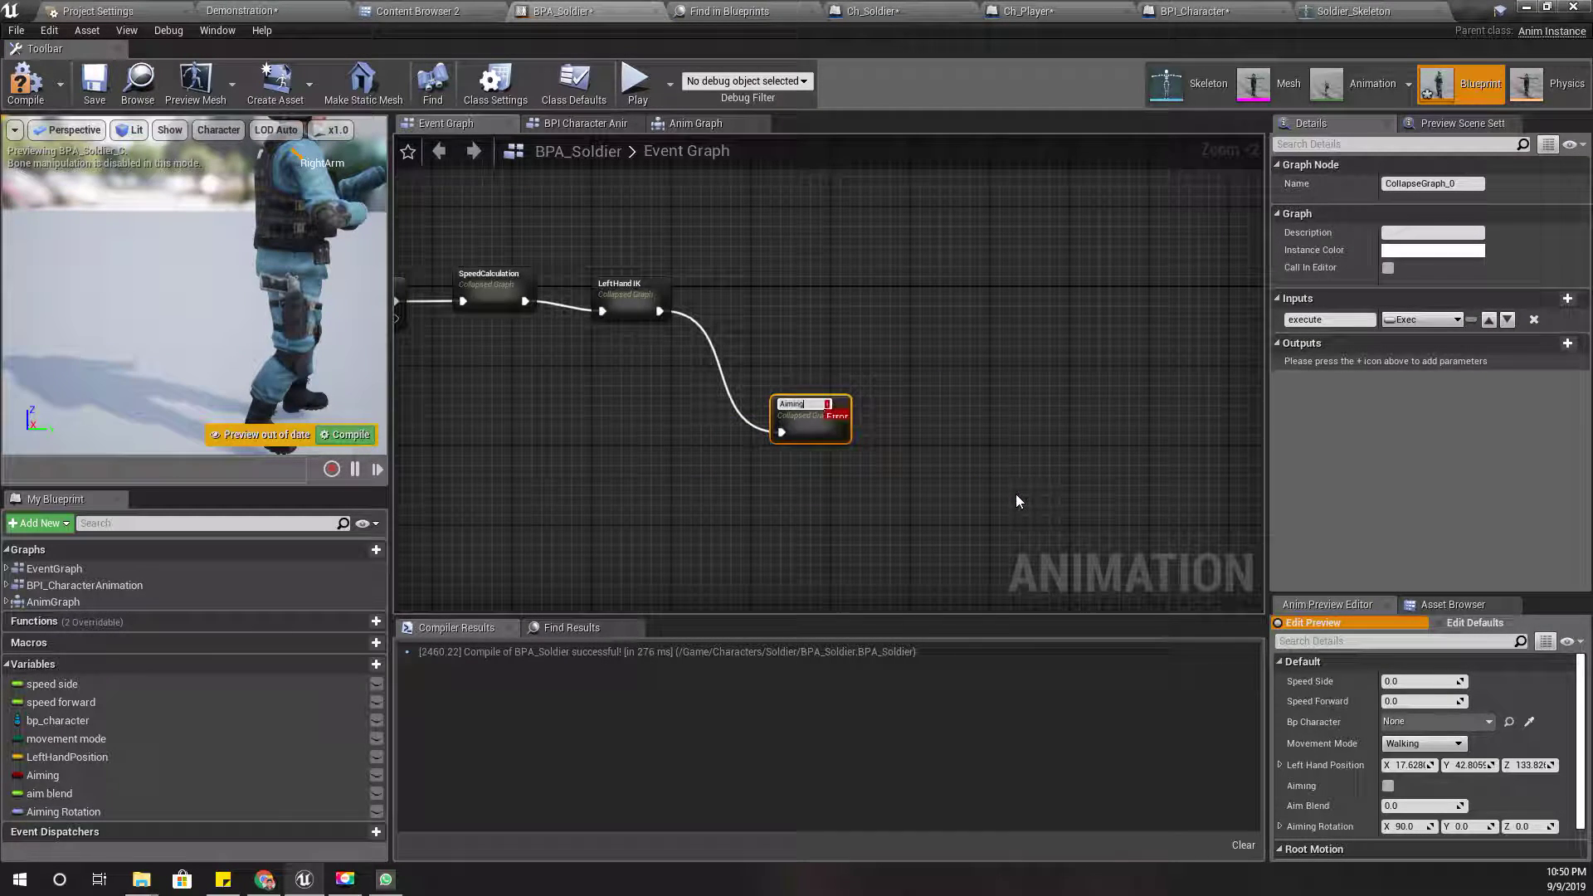
{"action": "key", "text": "BackSpace"}
{"action": "key", "text": "BackSpace"}
{"action": "key", "text": "BackSpace"}
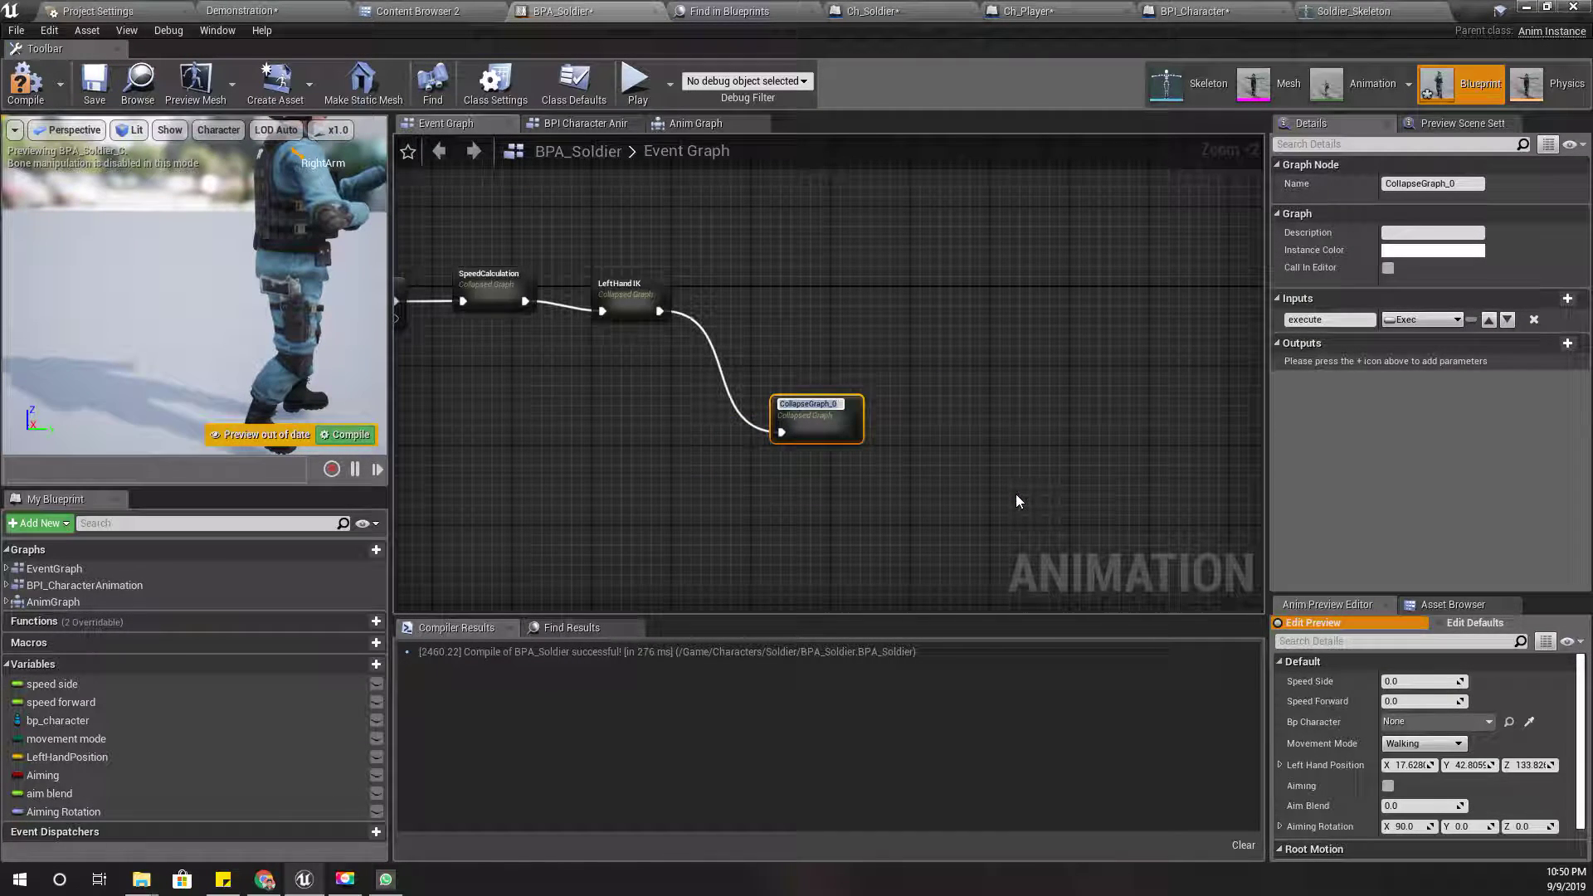
{"action": "type", "text": "Aiming"}
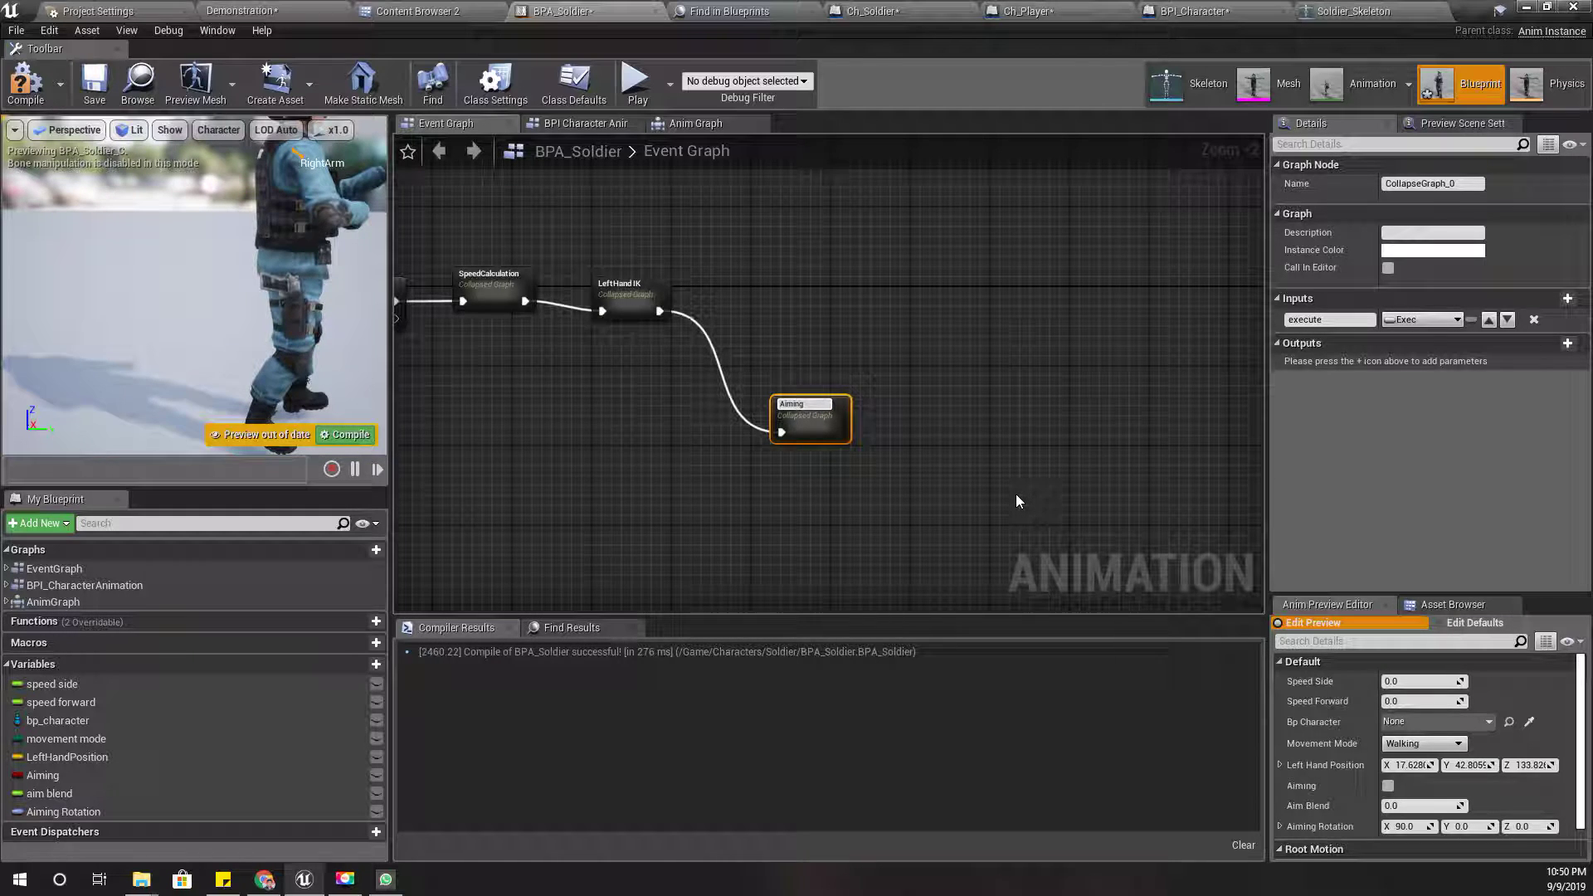
{"action": "key", "text": "Return"}
{"action": "left_click_drag", "start_coordinate": [809, 431], "coordinate": [747, 309]}
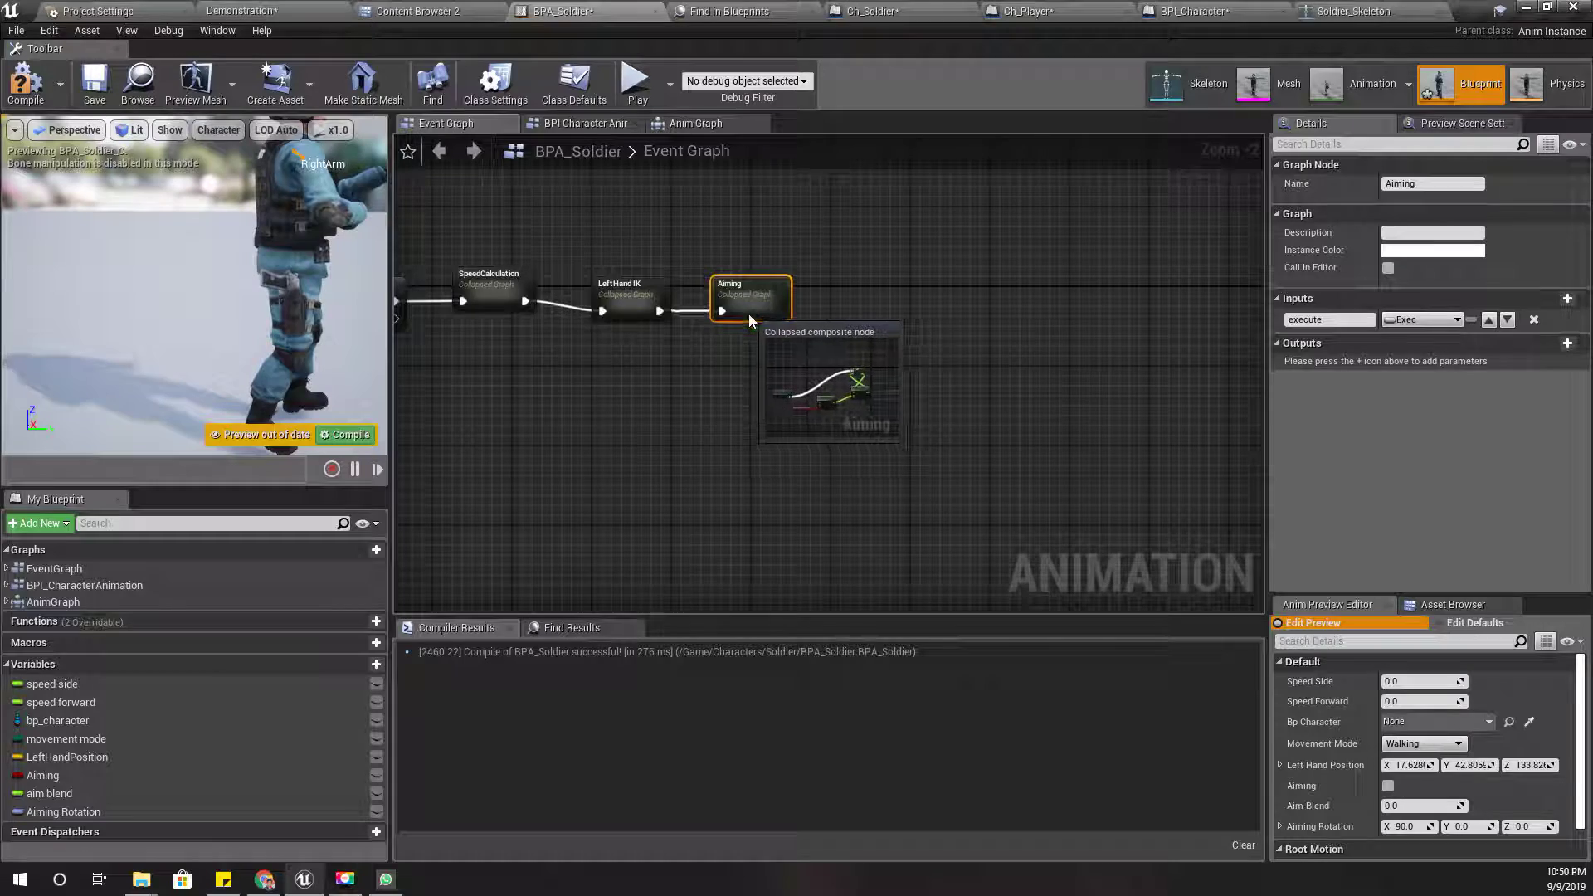
Inside the Aiming graph, connect SET to Outputs and spread the Inputs and Outputs nodes apart.
{"action": "double_click", "coordinate": [746, 309]}
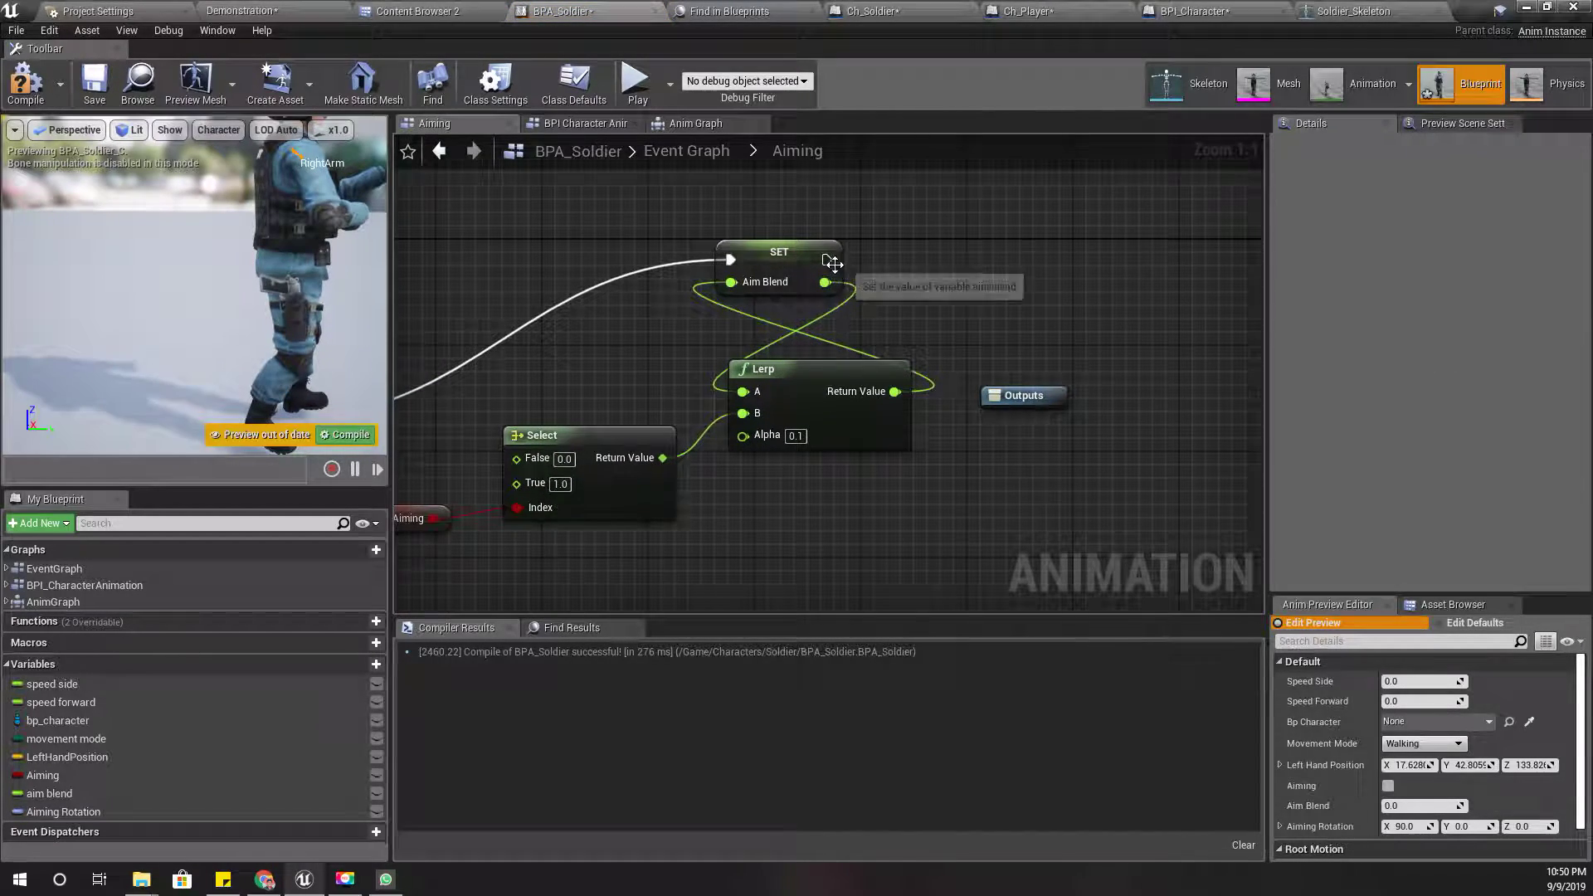
{"action": "mouse_move", "coordinate": [827, 259]}
{"action": "left_mouse_down"}
{"action": "mouse_move", "coordinate": [995, 410]}
{"action": "mouse_move", "coordinate": [1219, 278]}
{"action": "left_mouse_up"}
{"action": "right_click_drag", "start_coordinate": [1017, 360], "coordinate": [1239, 396]}
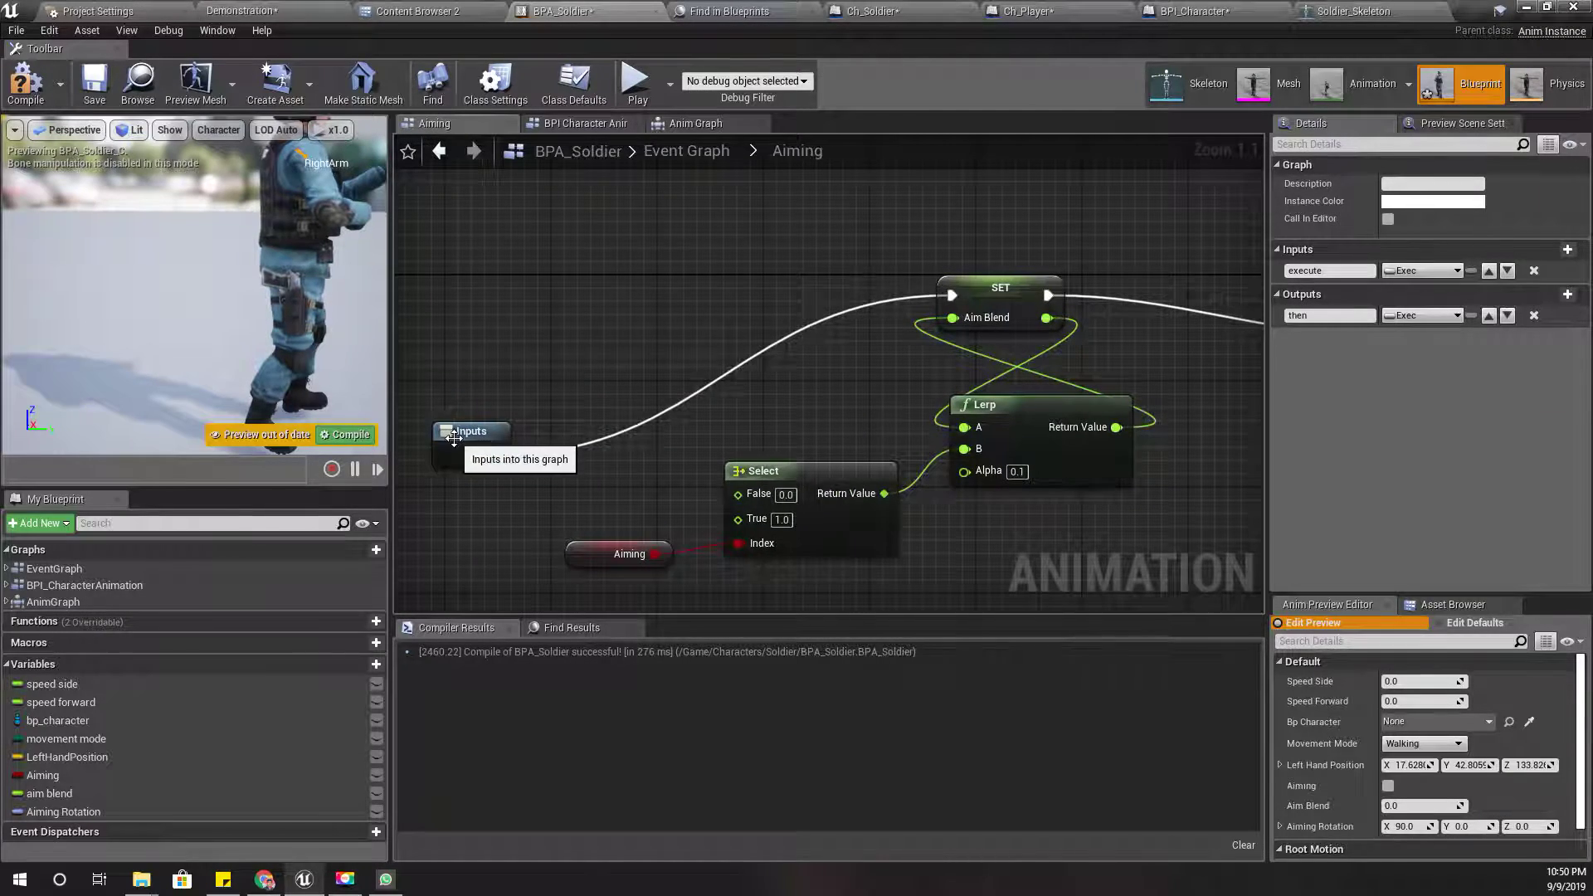
{"action": "left_click_drag", "start_coordinate": [455, 438], "coordinate": [545, 300]}
{"action": "mouse_move", "coordinate": [691, 358]}
{"action": "right_mouse_down"}
{"action": "mouse_move", "coordinate": [547, 353]}
{"action": "mouse_move", "coordinate": [478, 387]}
{"action": "right_mouse_up"}
{"action": "right_click_drag", "start_coordinate": [1076, 435], "coordinate": [798, 436]}
{"action": "left_click_drag", "start_coordinate": [892, 371], "coordinate": [1004, 359]}
{"action": "mouse_move", "coordinate": [748, 404]}
{"action": "right_mouse_down"}
{"action": "mouse_move", "coordinate": [1064, 406]}
{"action": "mouse_move", "coordinate": [1051, 405]}
{"action": "right_mouse_up"}
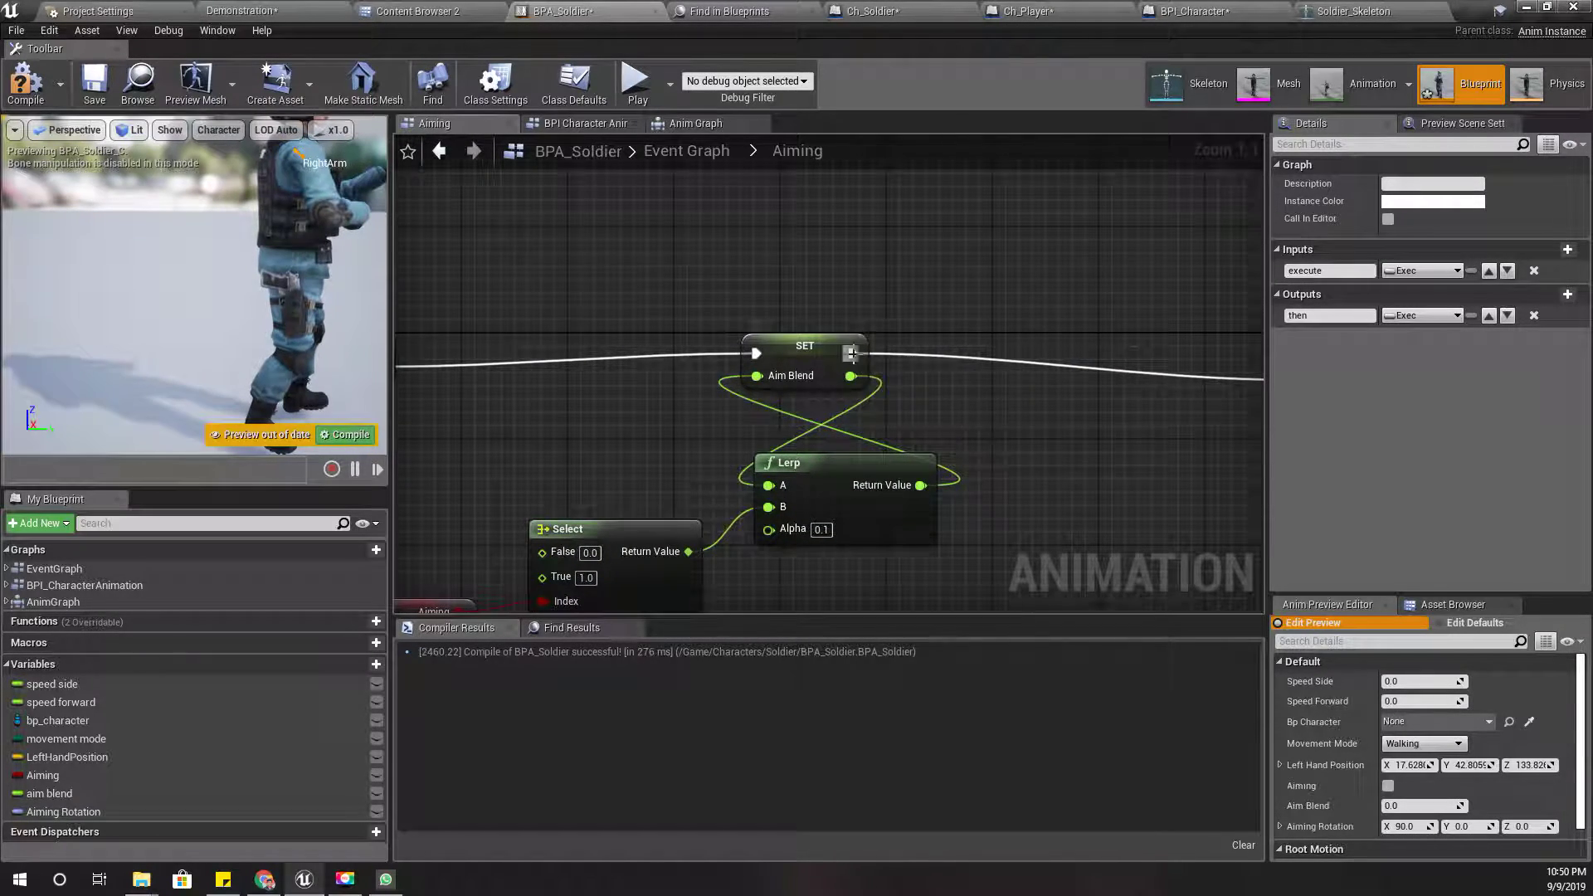
Add a Branch after SET, conditioned on the Aiming variable, and rearrange it before Outputs.
{"action": "left_click_drag", "start_coordinate": [851, 353], "coordinate": [914, 352]}
{"action": "type", "text": "bran"}
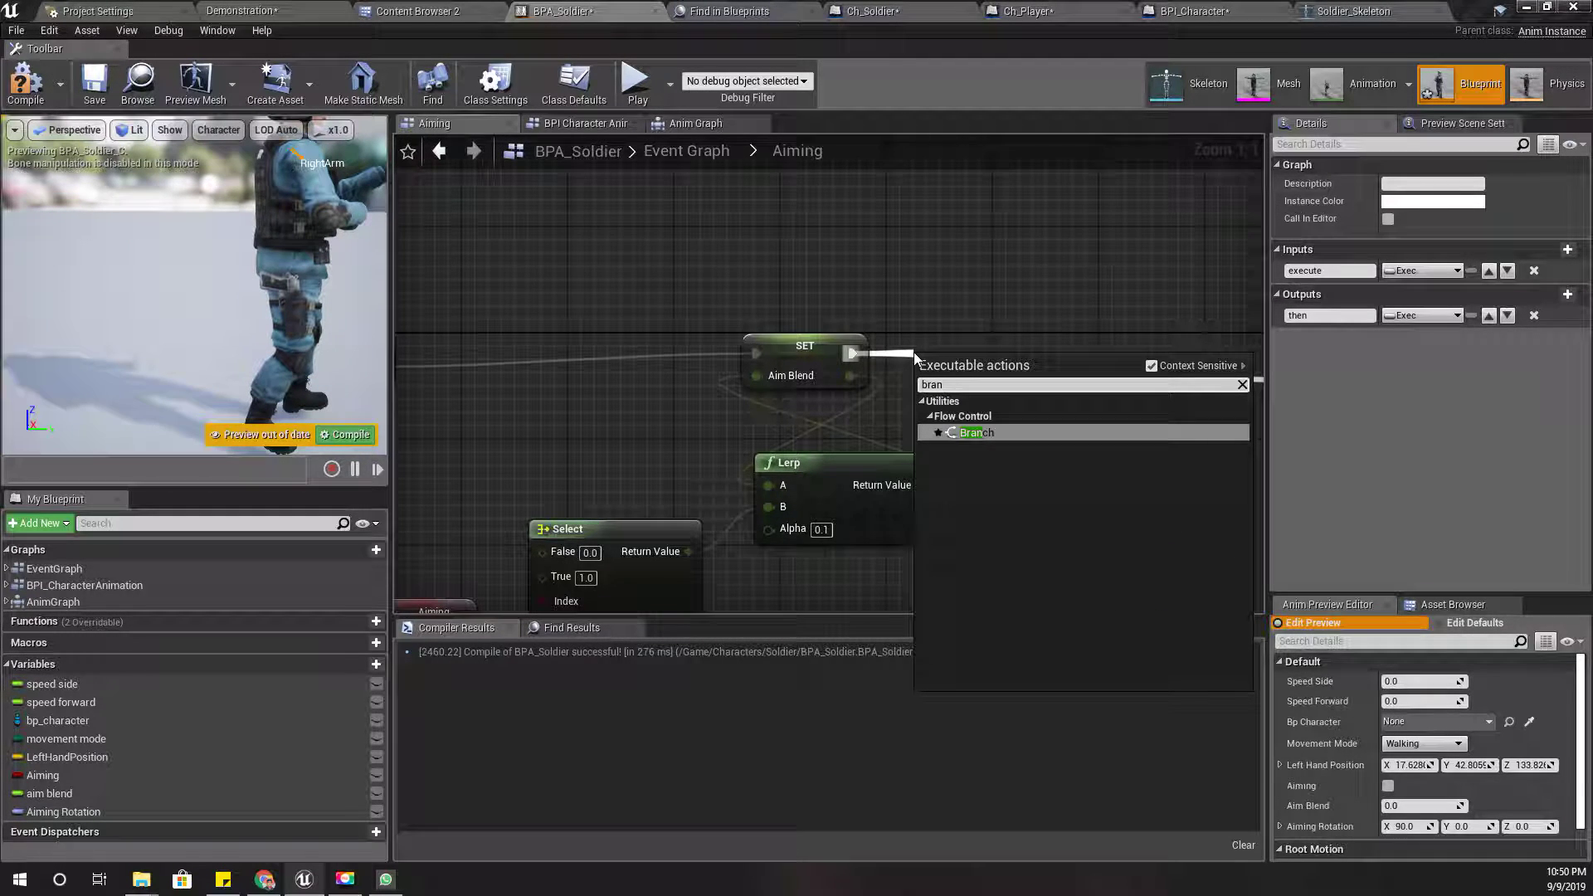
{"action": "key", "text": "Return"}
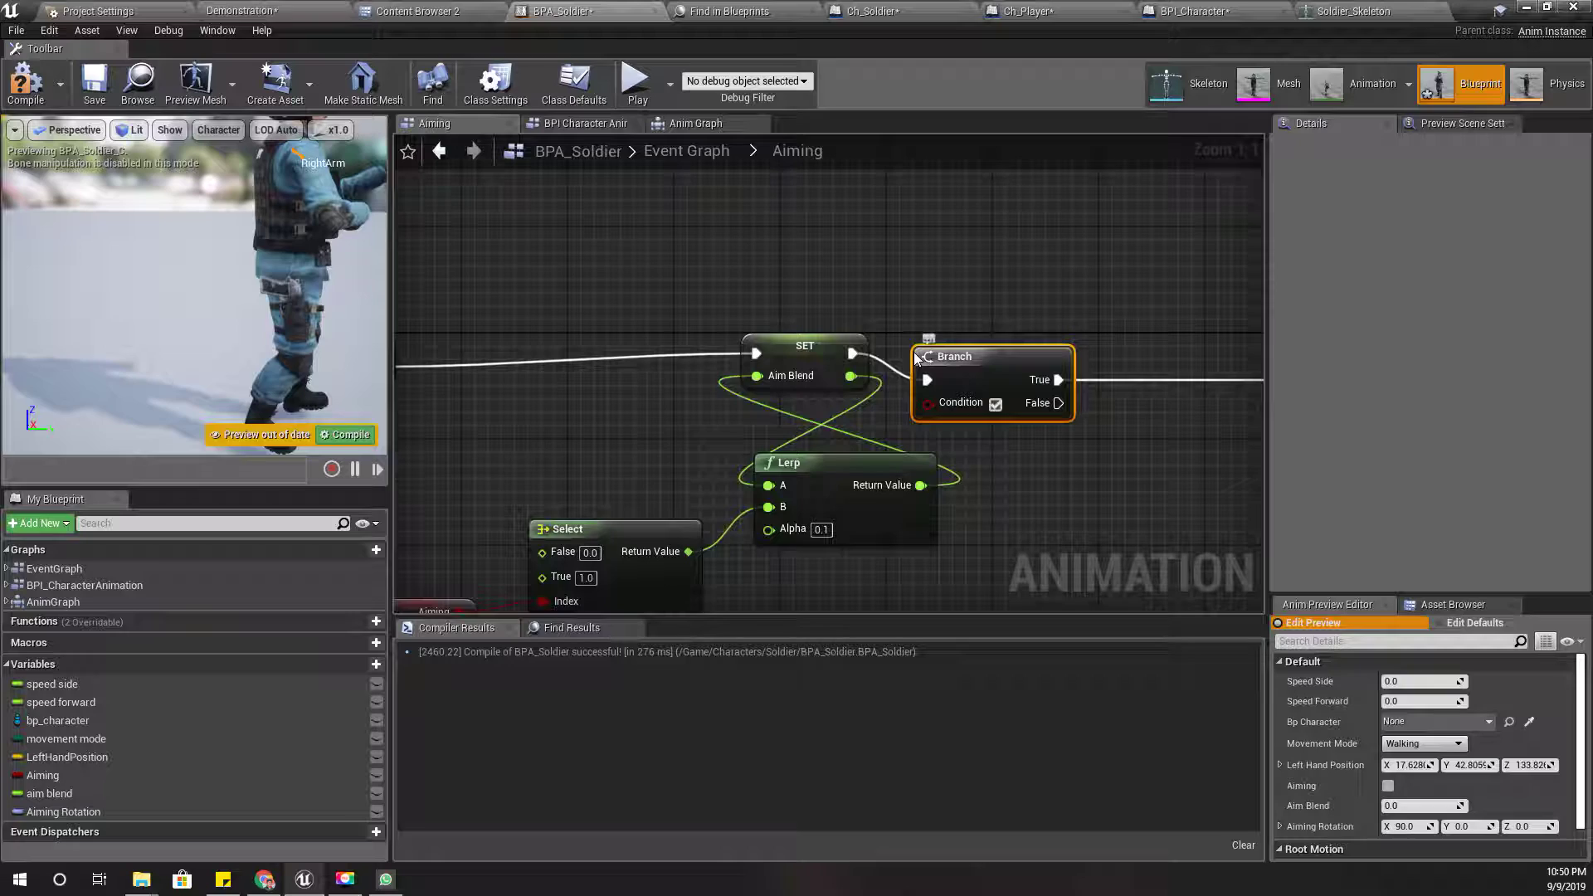
{"action": "right_click_drag", "start_coordinate": [512, 588], "coordinate": [621, 543]}
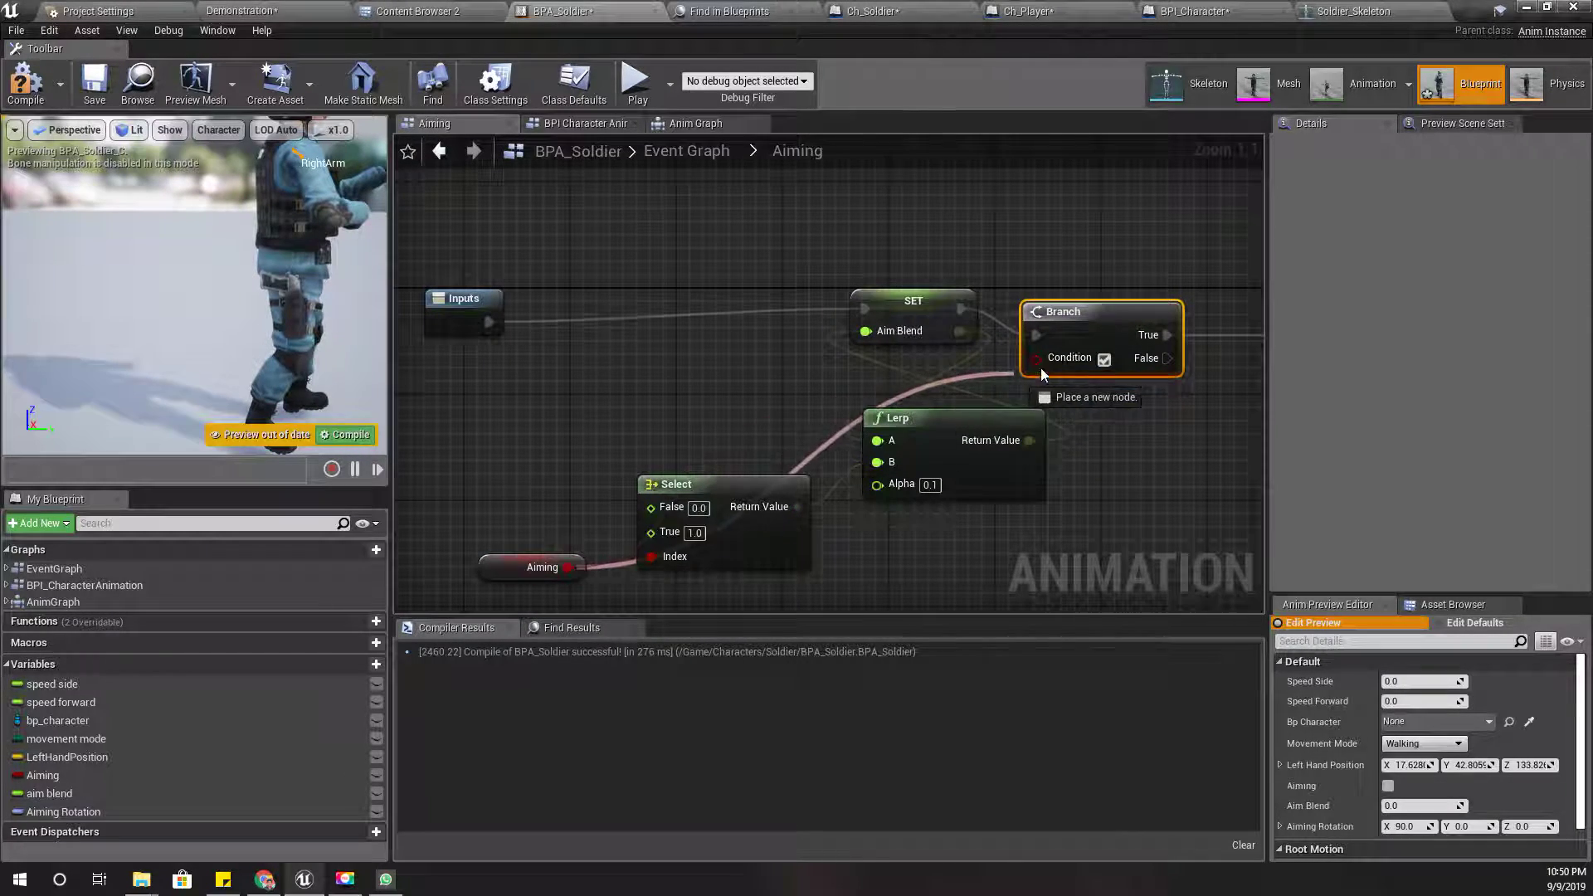
{"action": "left_click_drag", "start_coordinate": [1049, 365], "coordinate": [1052, 360]}
{"action": "right_click_drag", "start_coordinate": [1052, 360], "coordinate": [858, 495]}
{"action": "left_click_drag", "start_coordinate": [1081, 412], "coordinate": [1159, 404]}
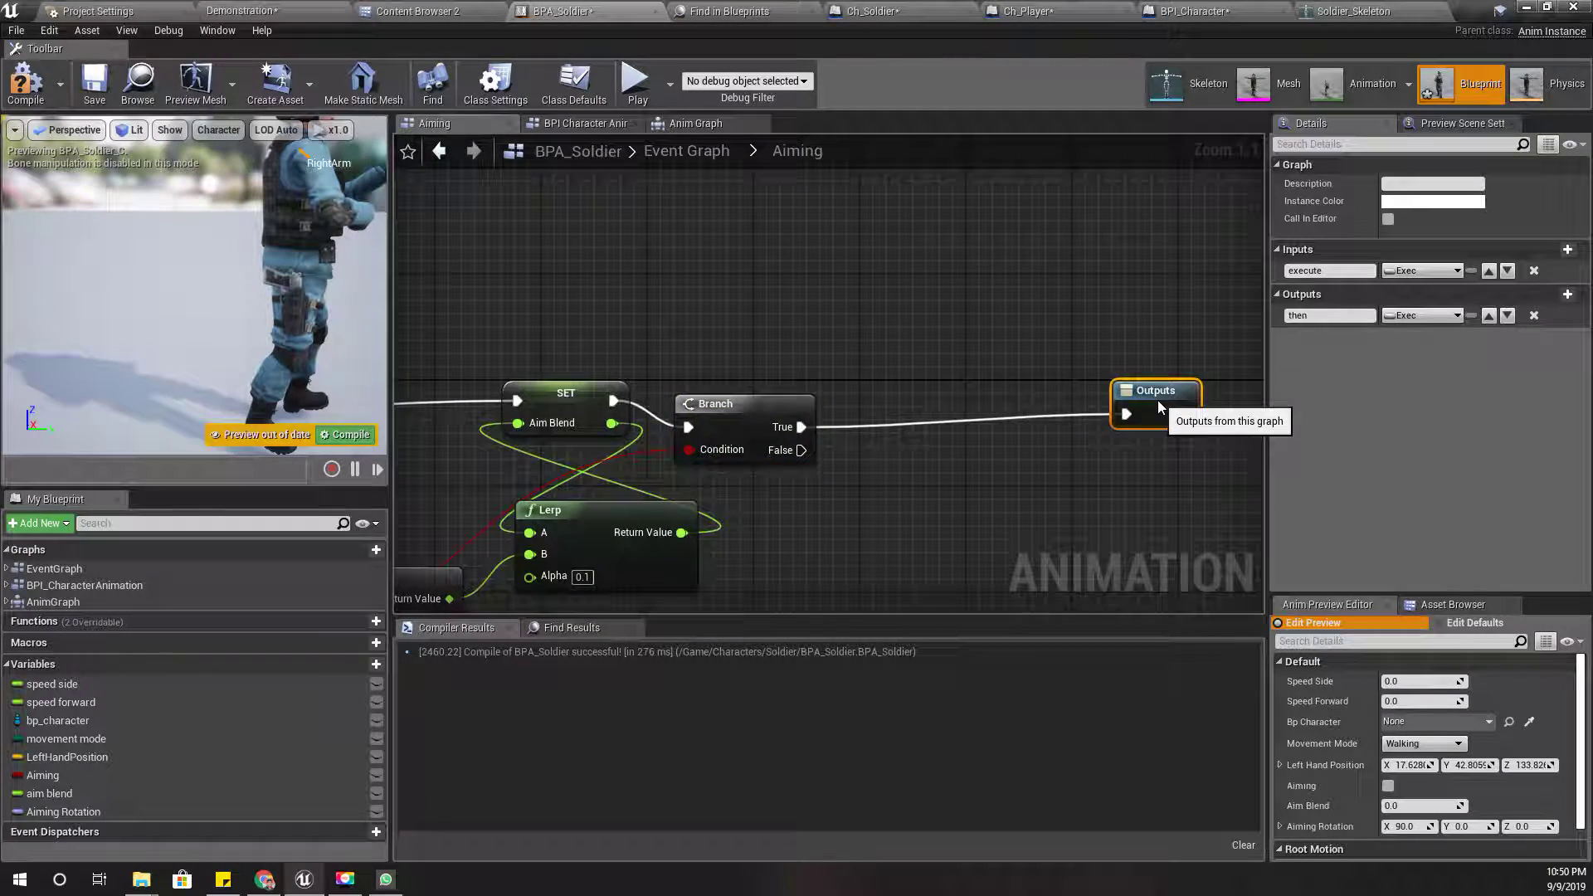
{"action": "left_click_drag", "start_coordinate": [768, 403], "coordinate": [808, 390]}
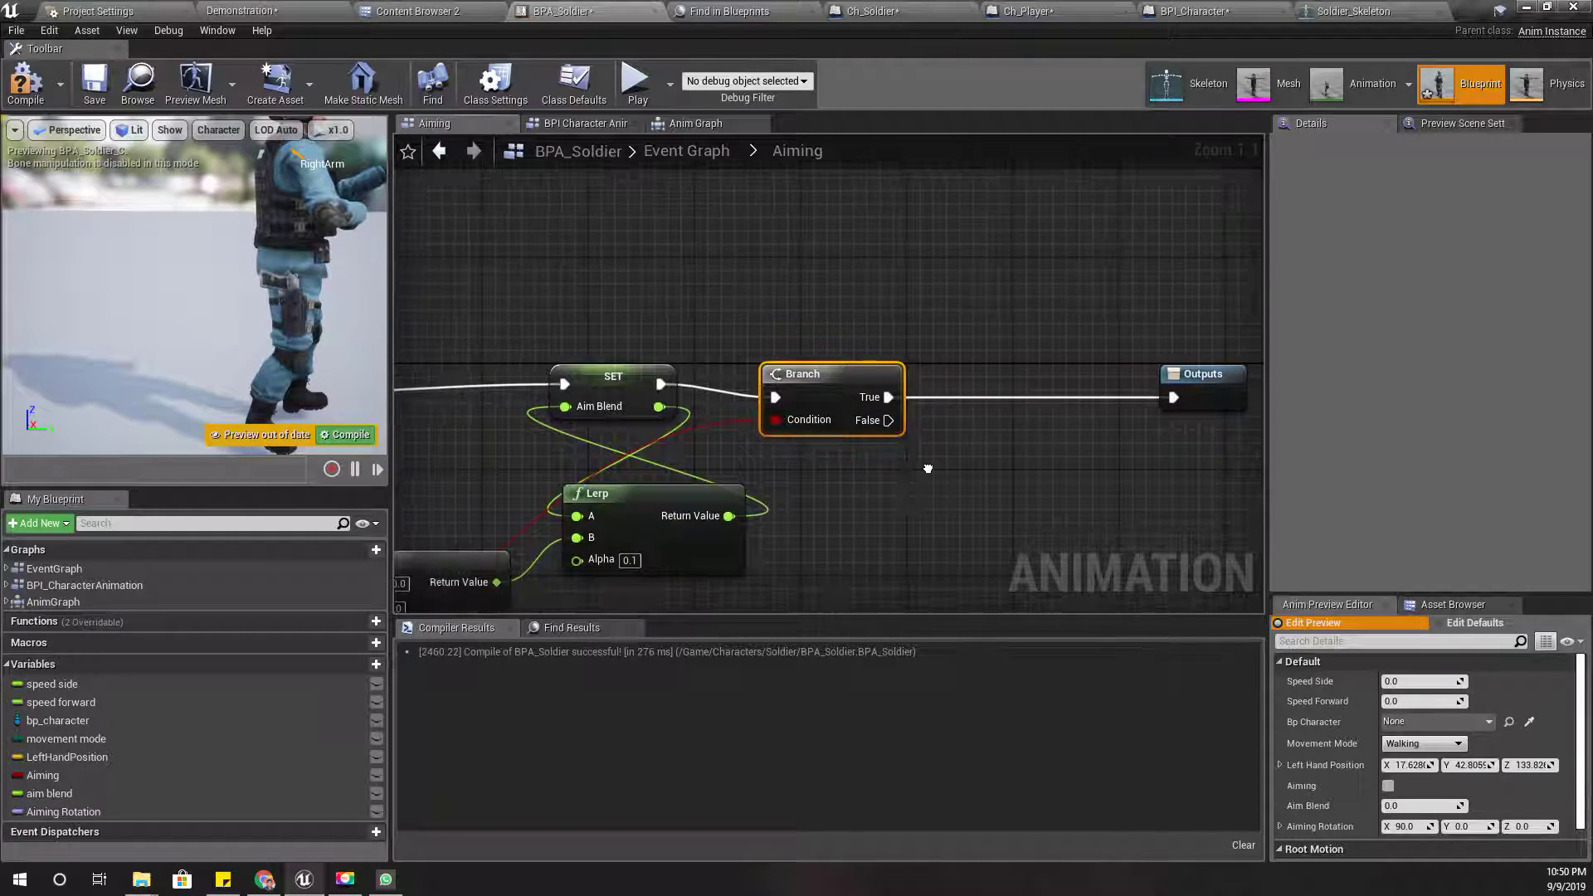
{"action": "right_click_drag", "start_coordinate": [913, 465], "coordinate": [881, 439]}
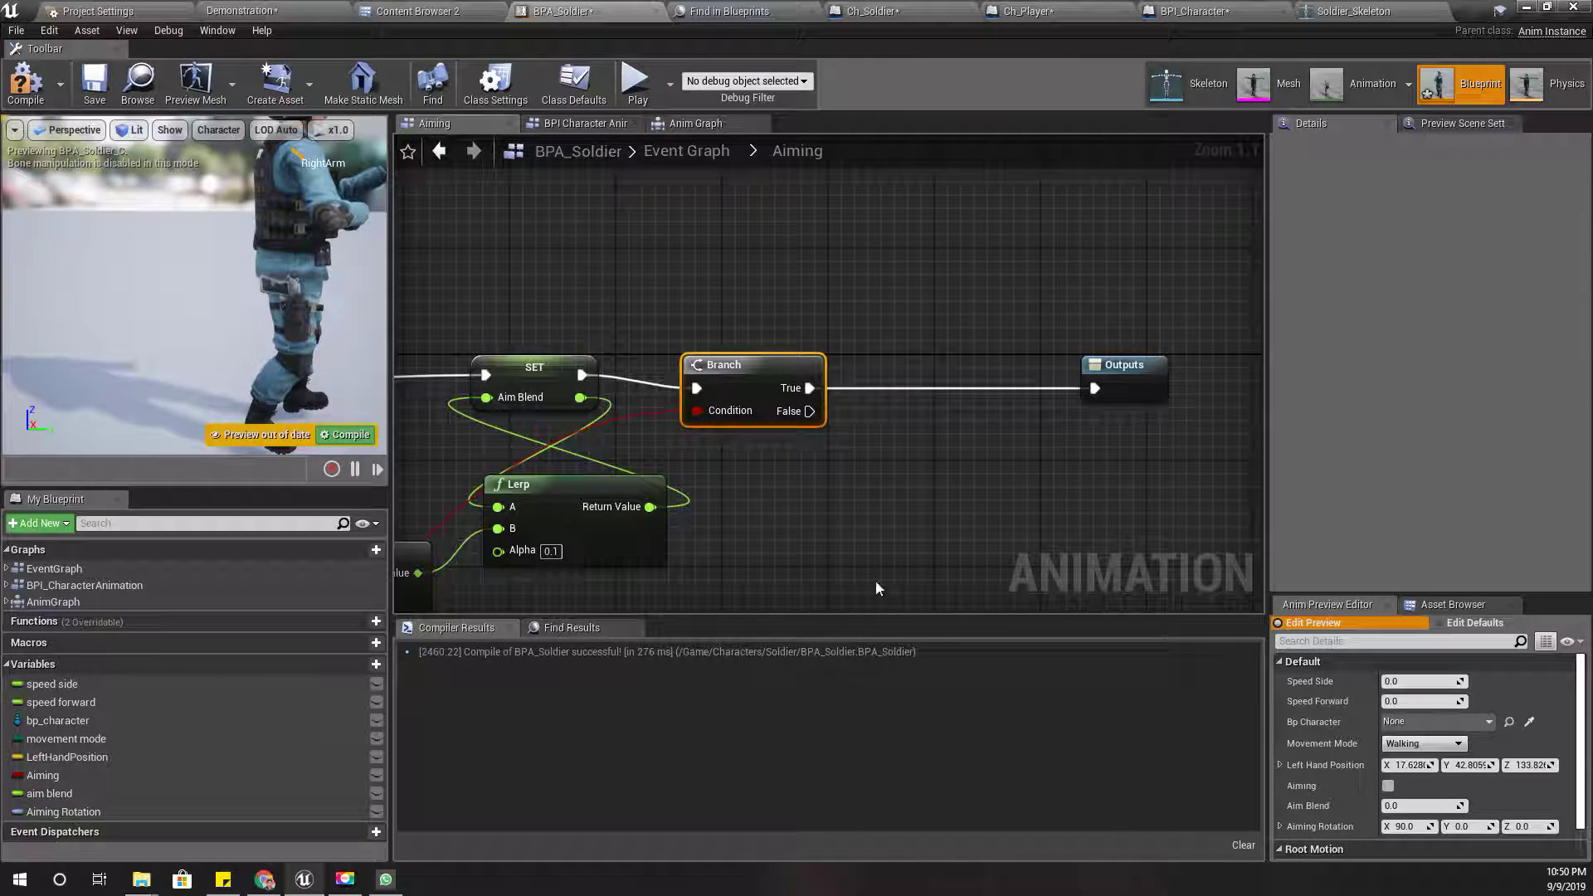
{"action": "right_click_drag", "start_coordinate": [883, 575], "coordinate": [749, 584]}
{"action": "left_click_drag", "start_coordinate": [980, 398], "coordinate": [1047, 398]}
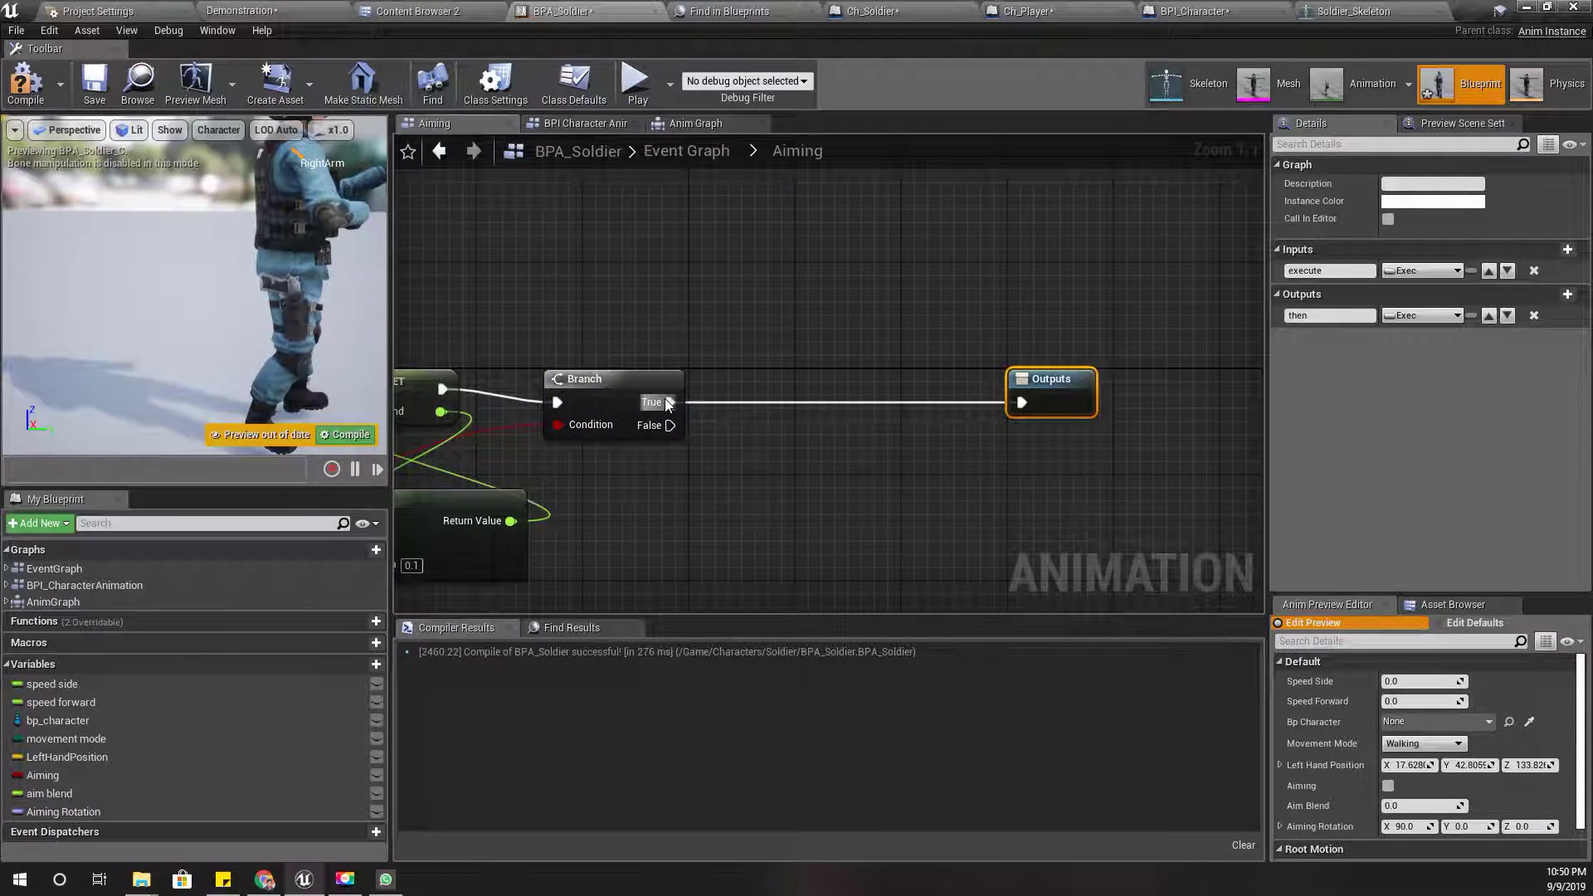
Add a Set Aiming Rotation node on the Branch's True execution path.
{"action": "left_click_drag", "start_coordinate": [734, 406], "coordinate": [733, 411]}
{"action": "type", "text": "aiming"}
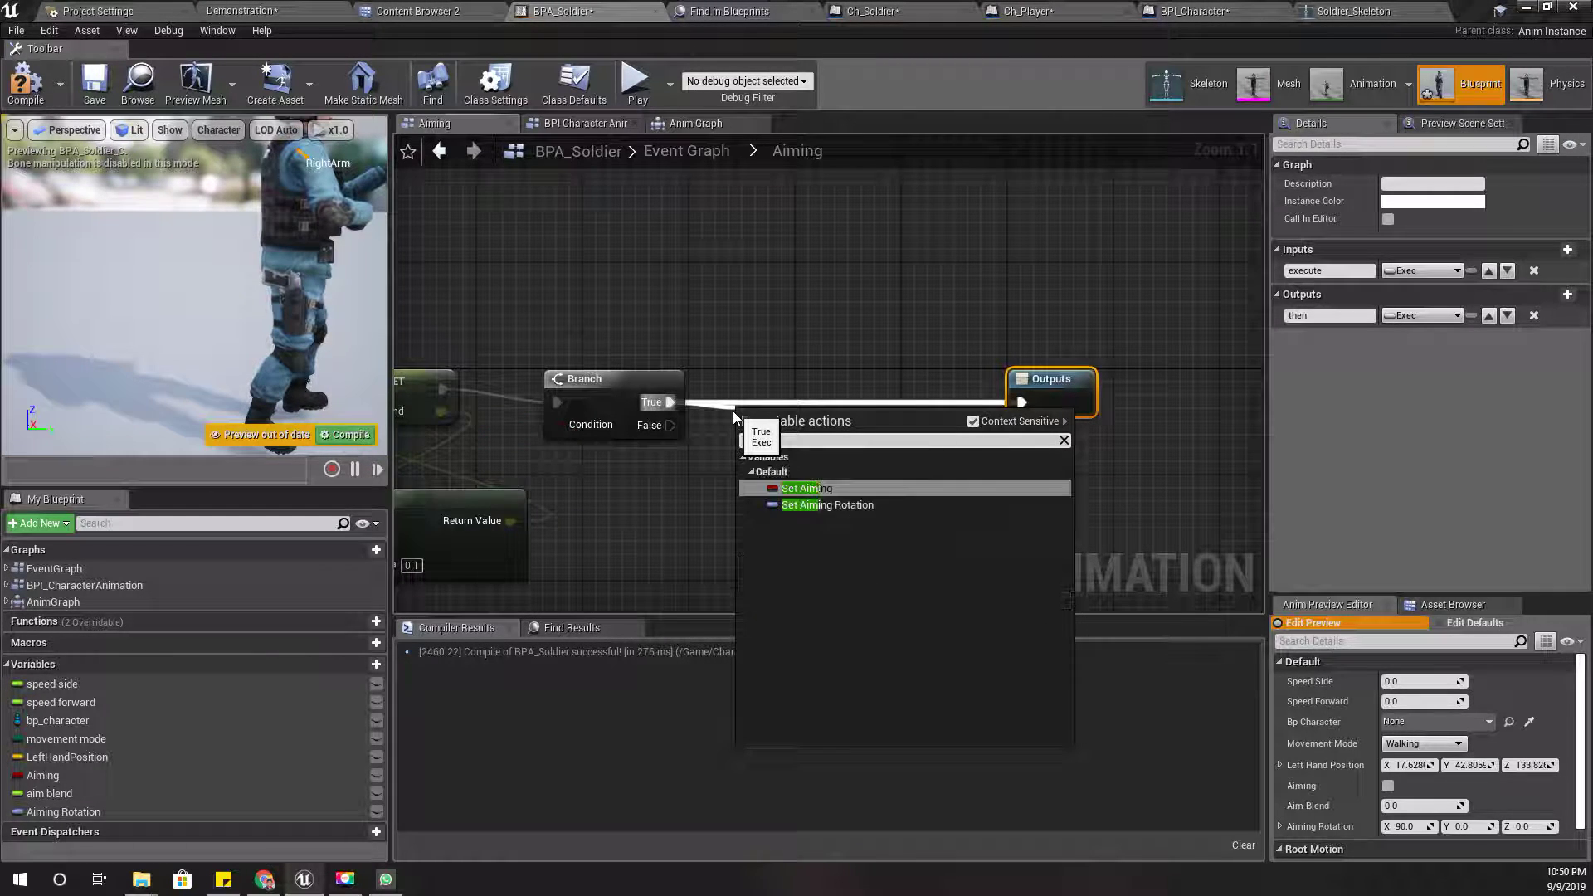
{"action": "key", "text": "Down"}
{"action": "key", "text": "Return"}
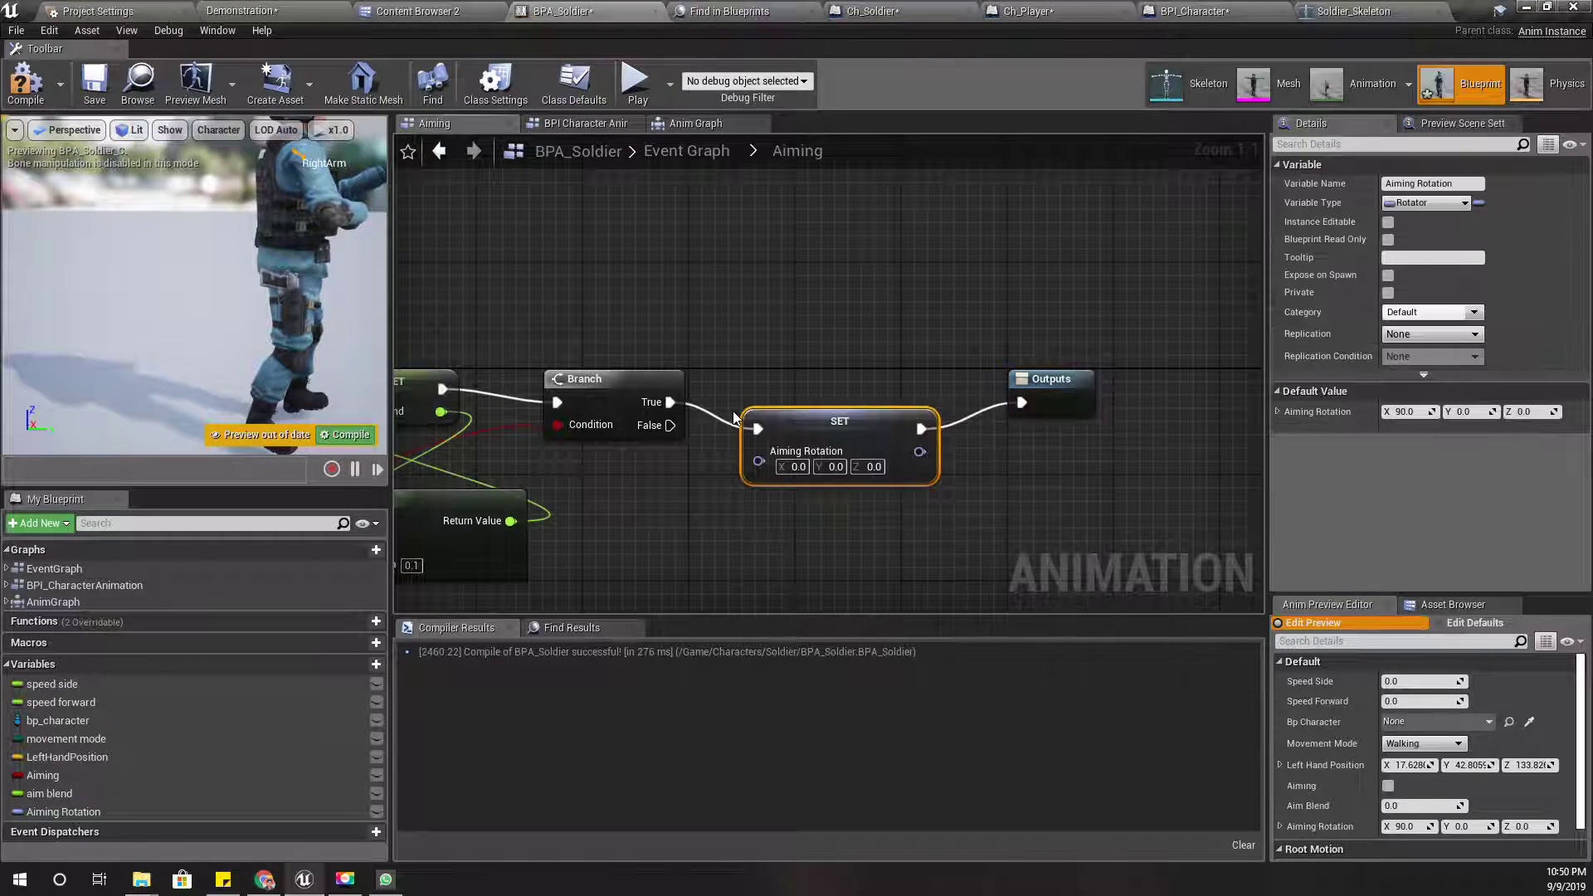
Split Aiming Rotation into Roll, Pitch and Yaw, enter Roll 90, and tidy the node layout.
{"action": "right_click", "coordinate": [759, 463]}
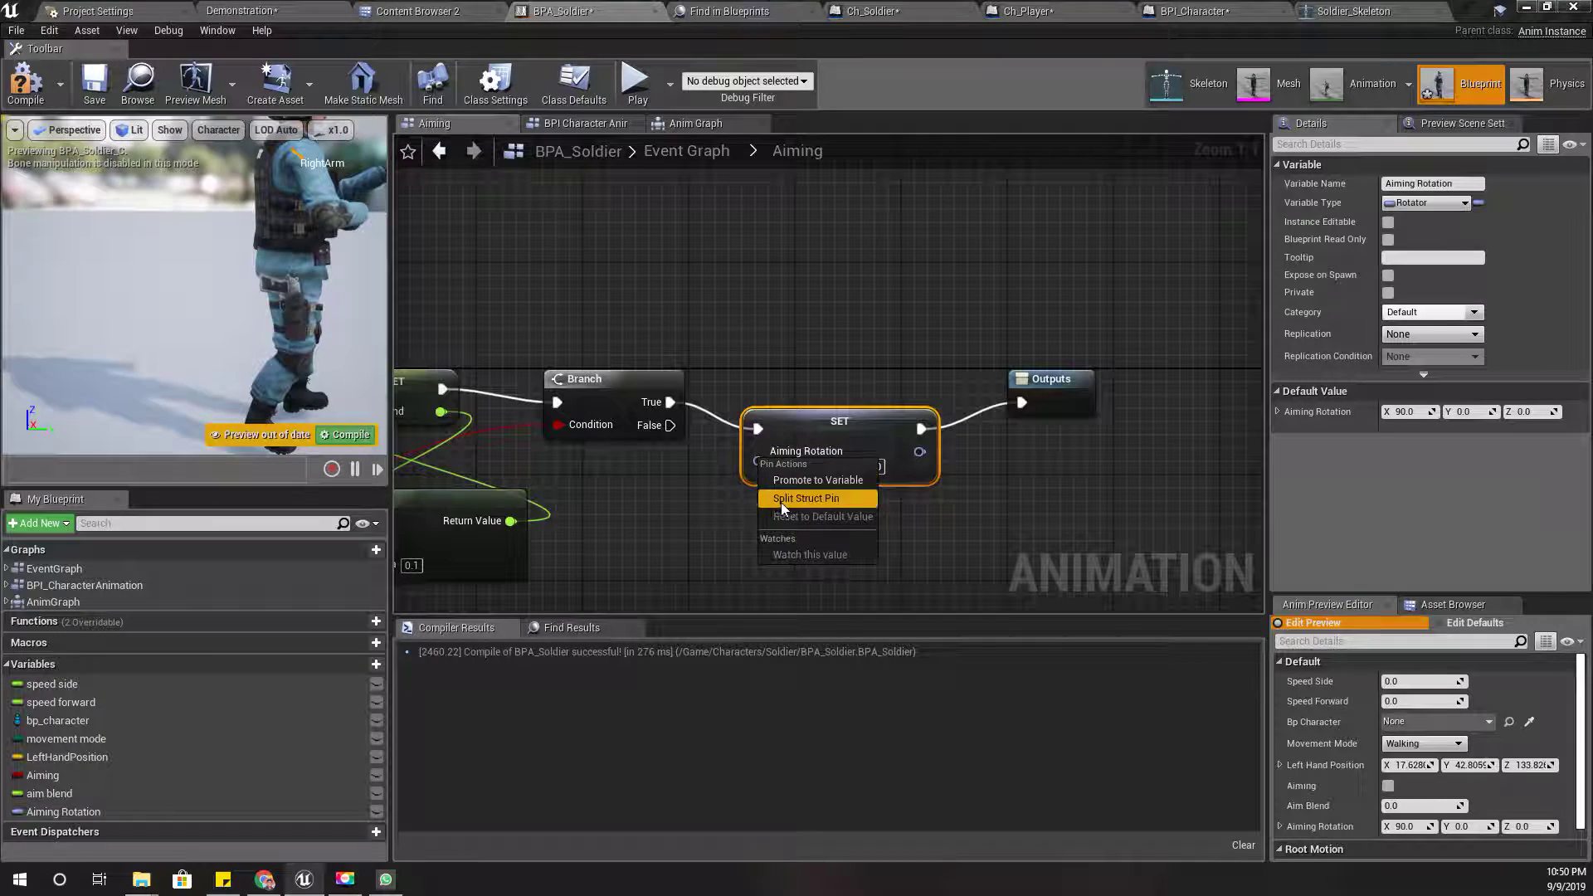
{"action": "left_click", "coordinate": [788, 515]}
{"action": "left_click_drag", "start_coordinate": [839, 531], "coordinate": [835, 486]}
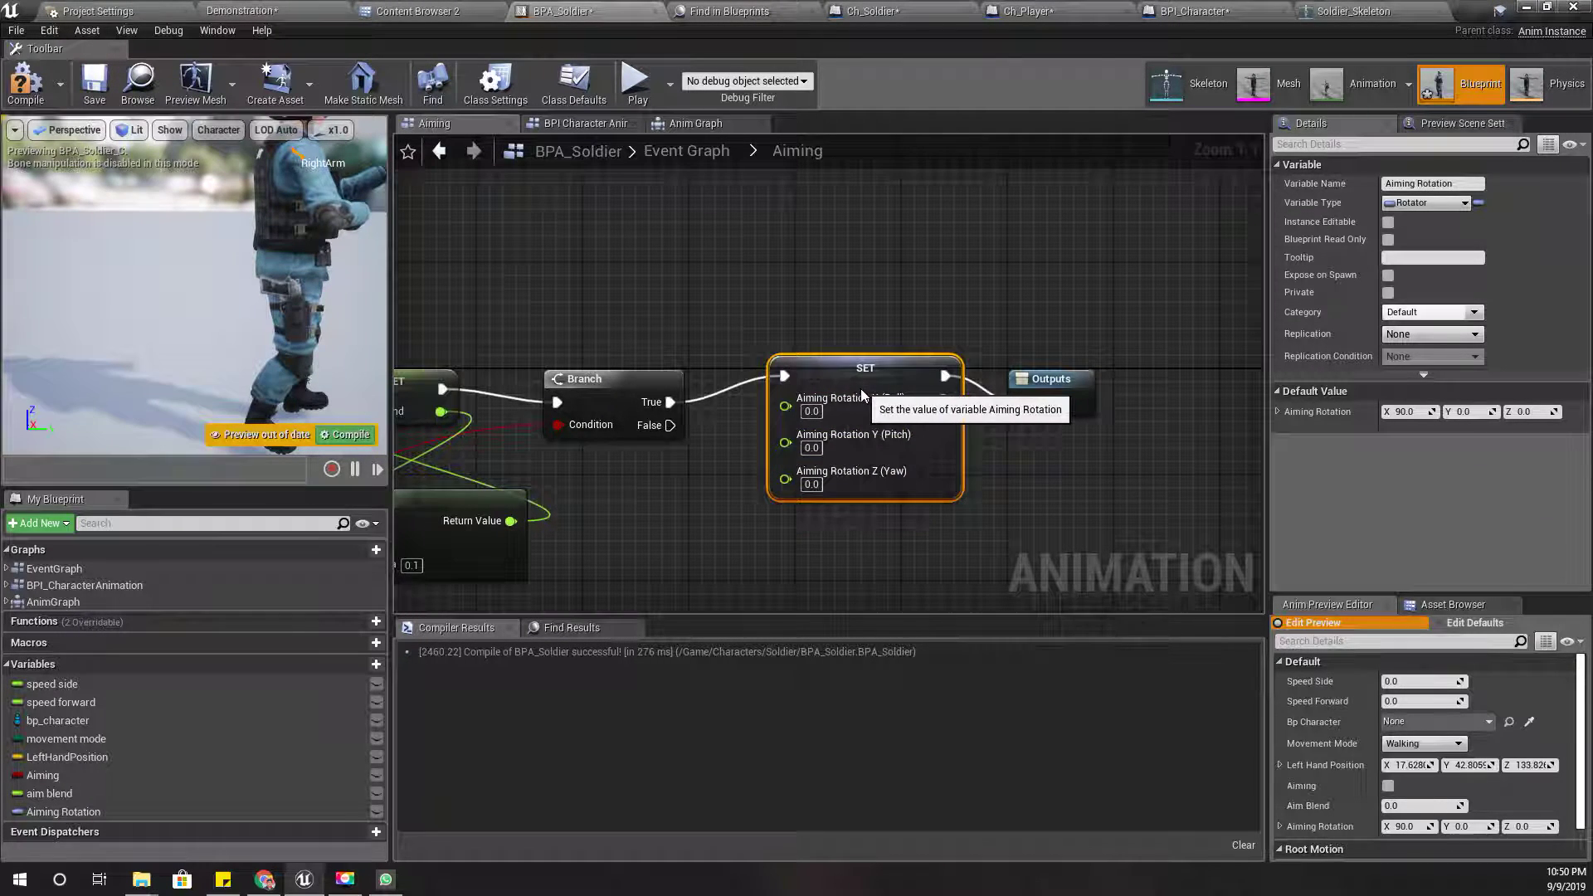
{"action": "left_click", "coordinate": [810, 498]}
{"action": "type", "text": "90"}
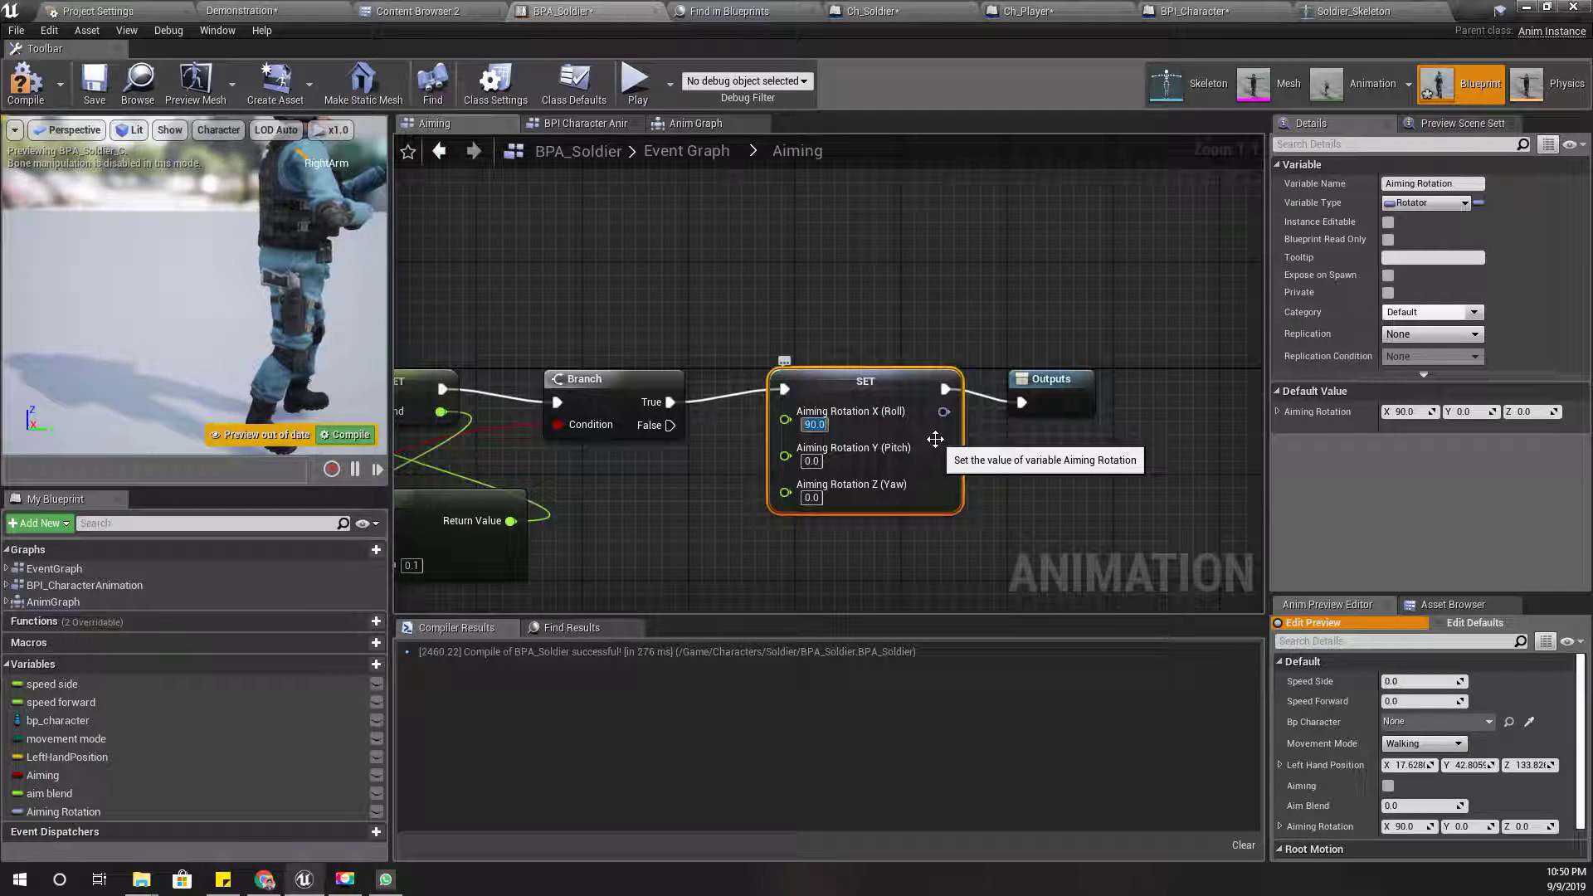
{"action": "left_click_drag", "start_coordinate": [1082, 401], "coordinate": [1146, 400]}
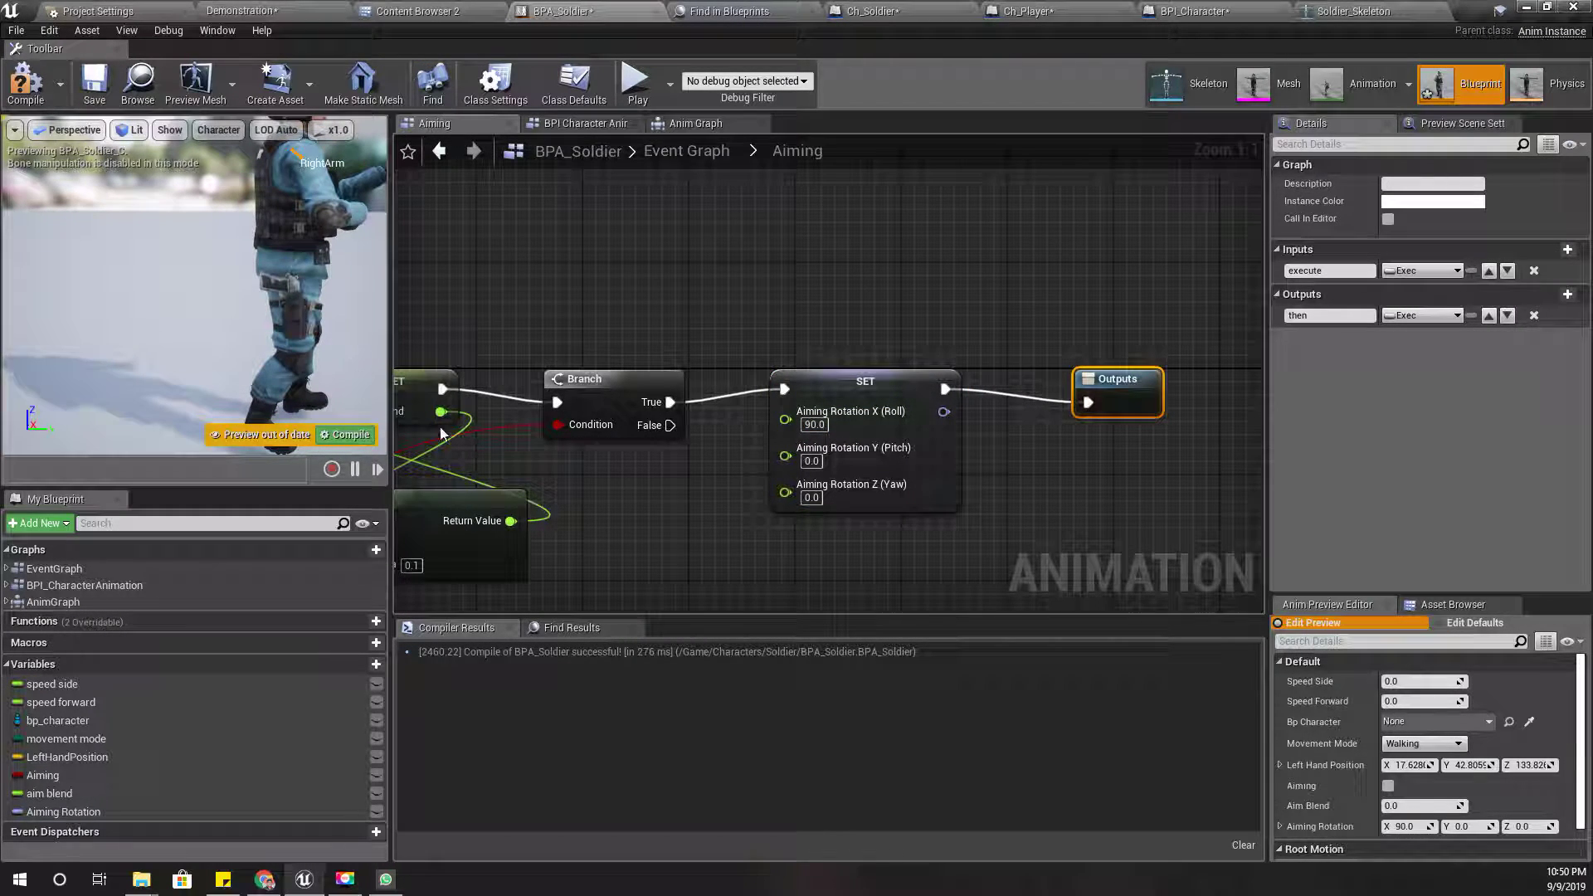
{"action": "right_click_drag", "start_coordinate": [674, 550], "coordinate": [763, 527]}
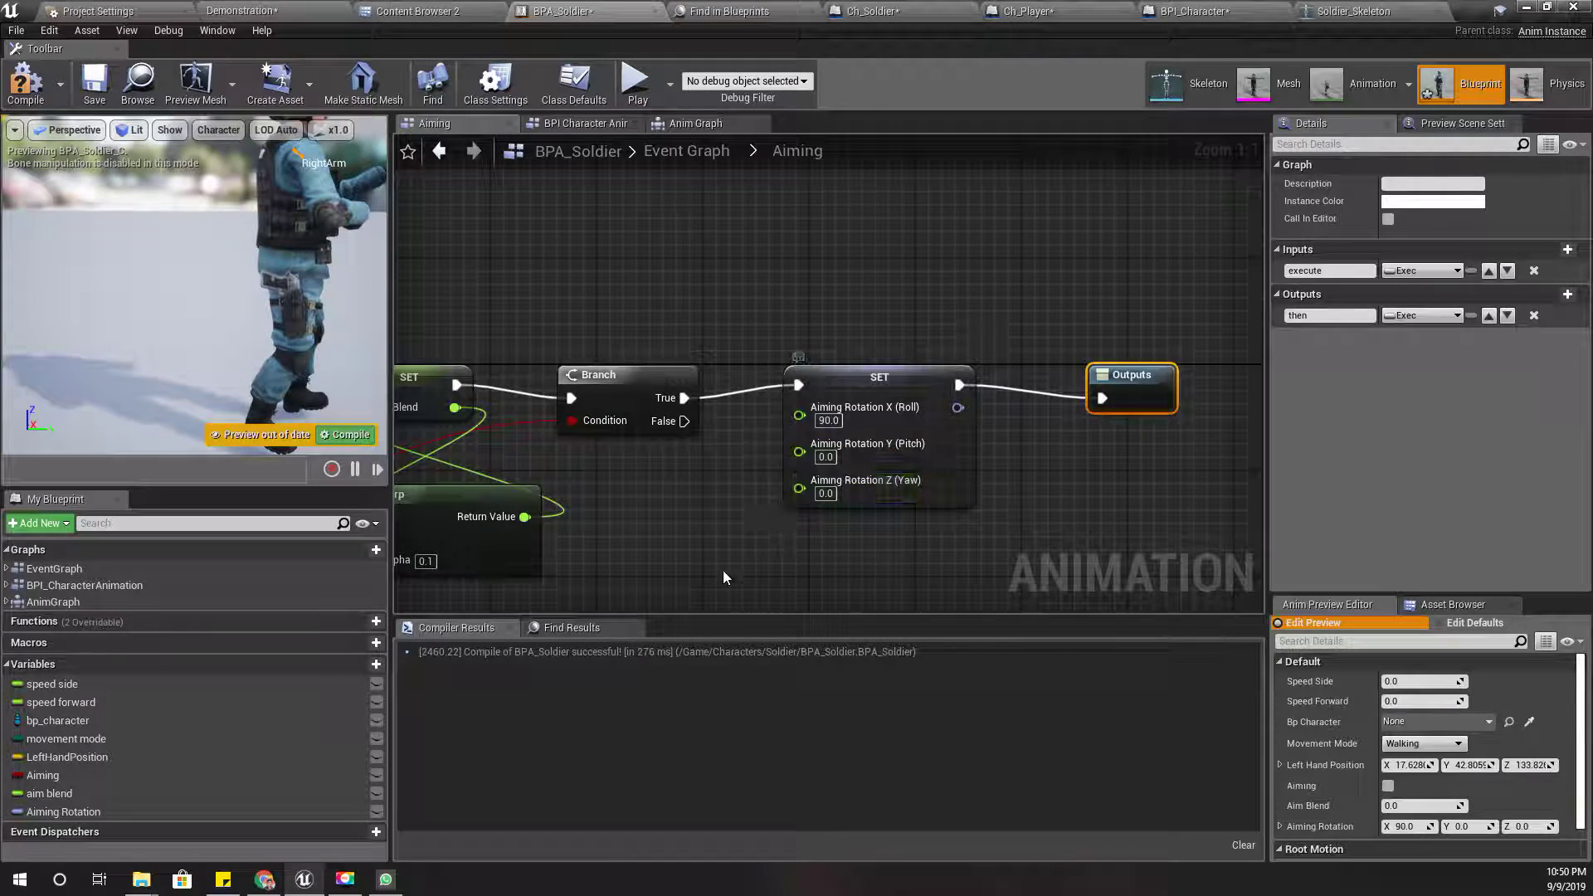
{"action": "mouse_move", "coordinate": [724, 569]}
{"action": "right_mouse_down"}
{"action": "mouse_move", "coordinate": [982, 454]}
{"action": "mouse_move", "coordinate": [832, 469]}
{"action": "right_mouse_up"}
Add a bp_character getter and a Get Control Rotation node from it.
{"action": "left_click_drag", "start_coordinate": [83, 720], "coordinate": [694, 514]}
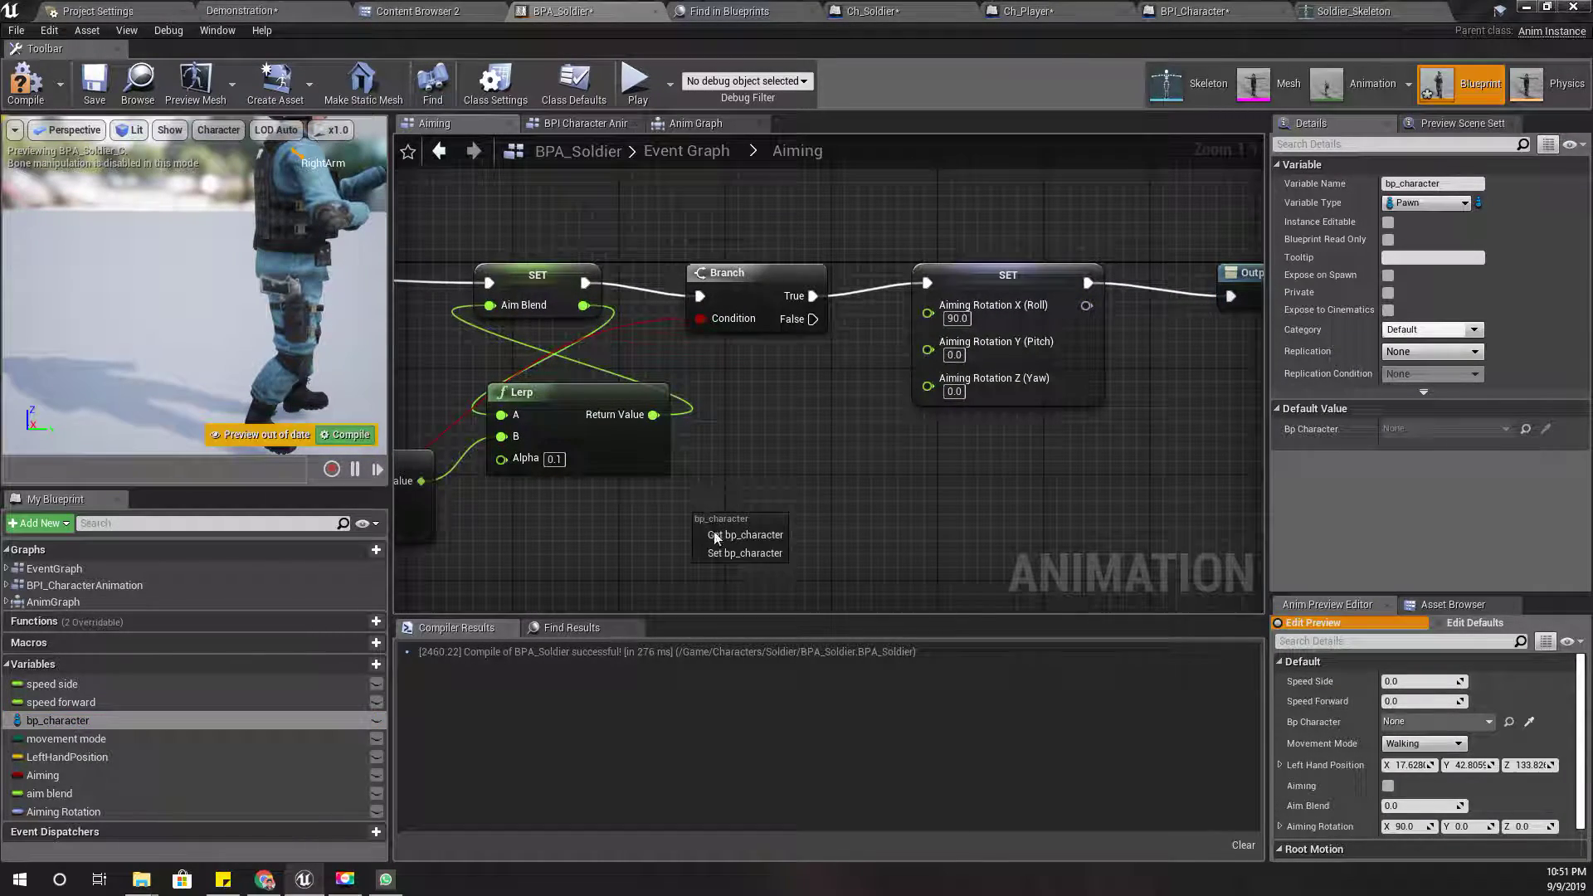
{"action": "left_click", "coordinate": [718, 535]}
{"action": "left_click_drag", "start_coordinate": [788, 528], "coordinate": [830, 544]}
{"action": "type", "text": "get contro"}
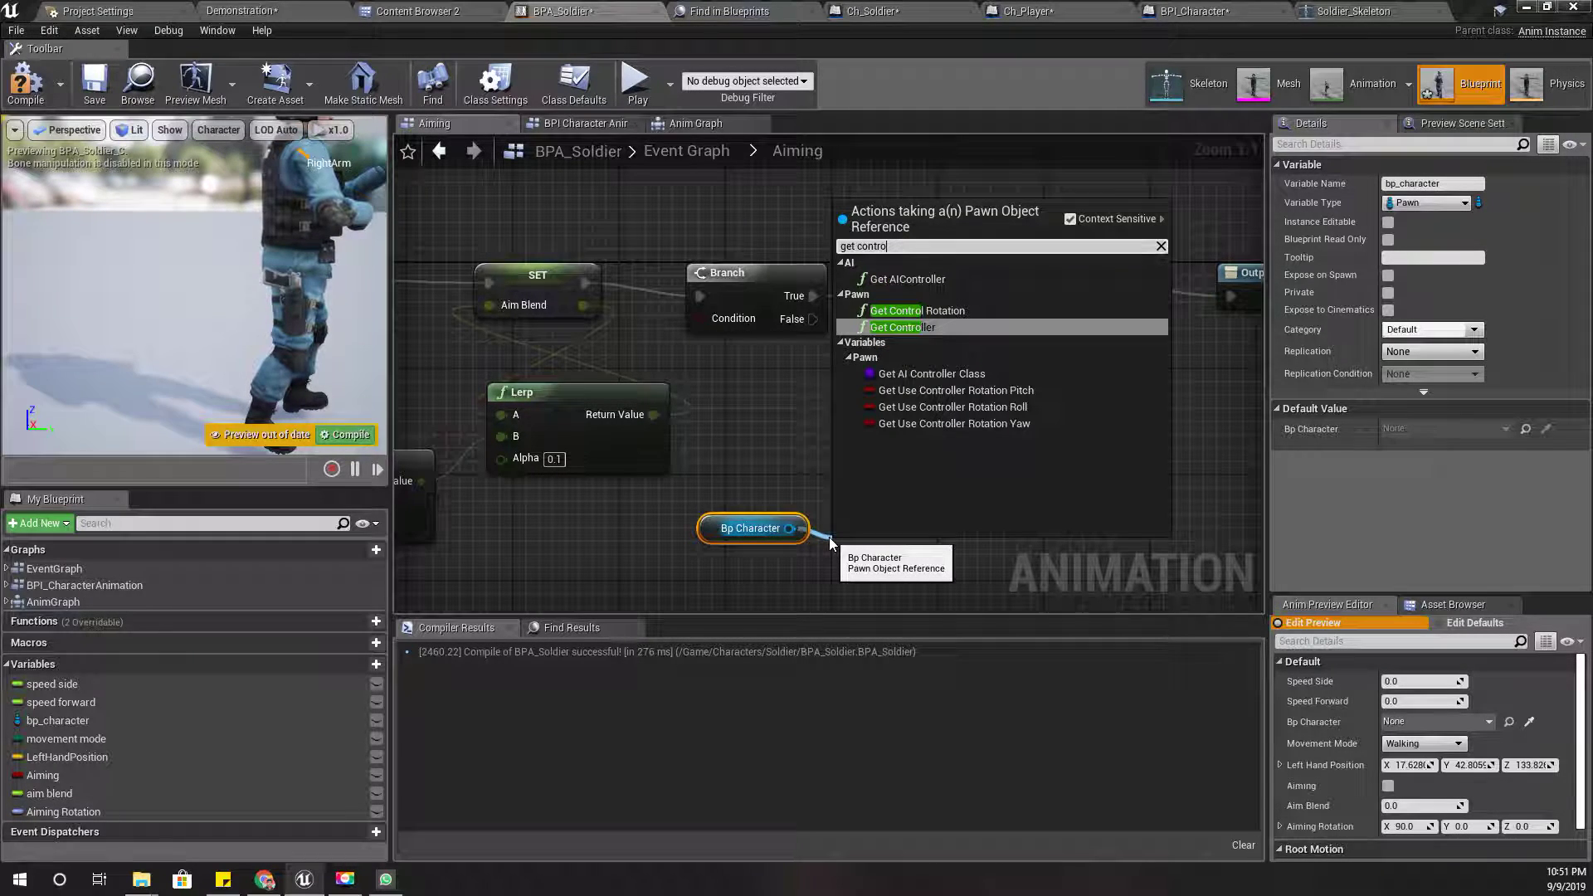
{"action": "key", "text": "Up"}
{"action": "key", "text": "Return"}
Split the control rotation output and wire its Yaw into Aiming Rotation Yaw.
{"action": "right_click_drag", "start_coordinate": [1090, 528], "coordinate": [968, 487]}
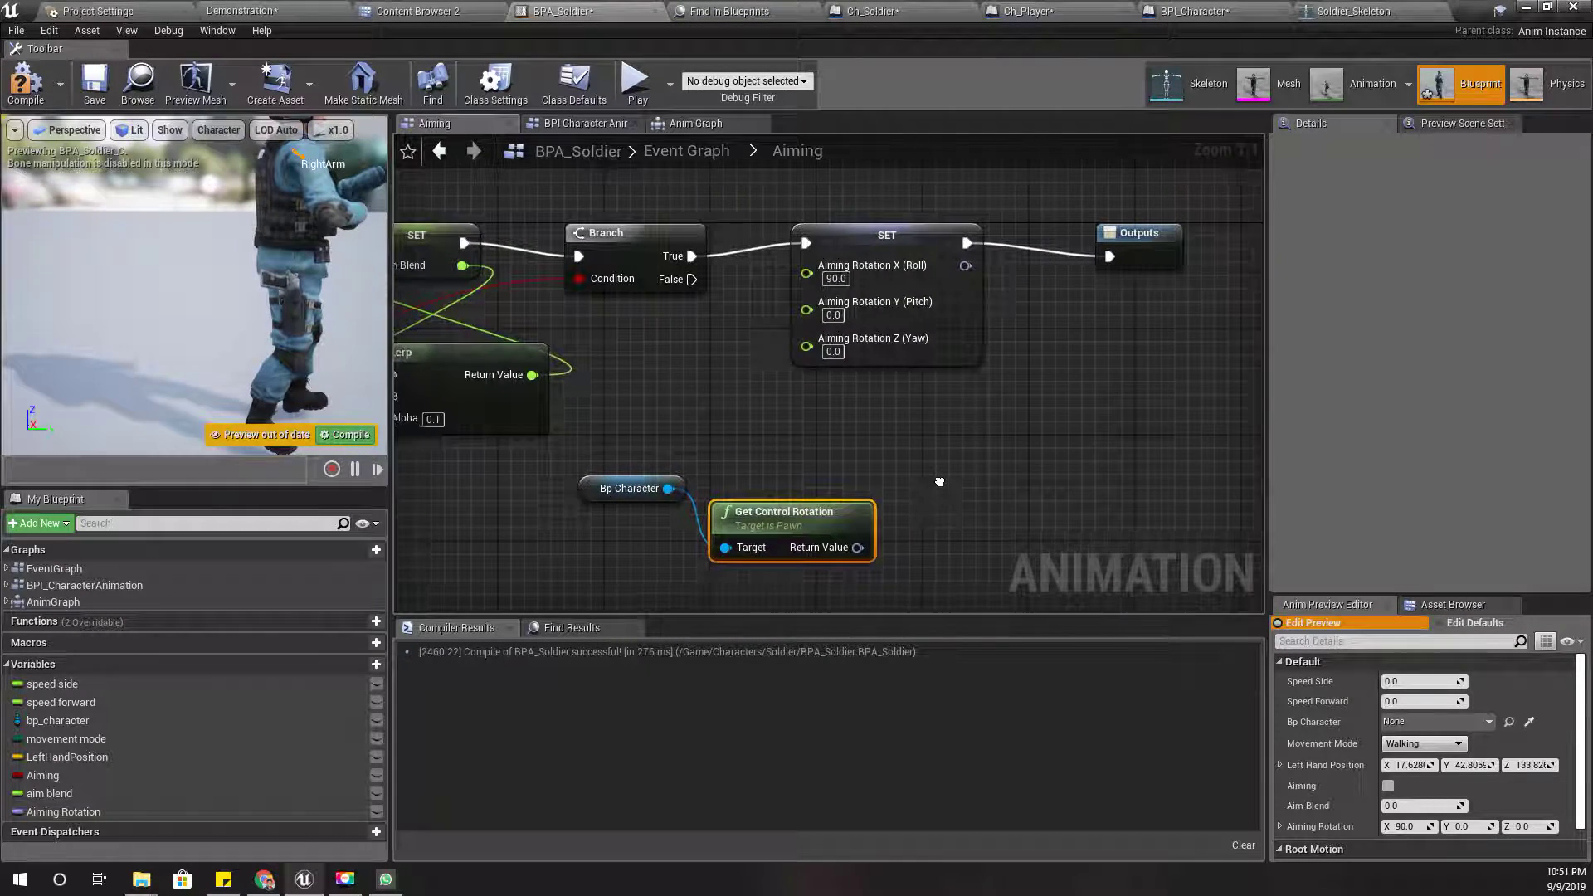
{"action": "mouse_move", "coordinate": [860, 546]}
{"action": "left_mouse_down"}
{"action": "mouse_move", "coordinate": [859, 520]}
{"action": "mouse_move", "coordinate": [963, 524]}
{"action": "left_mouse_up"}
{"action": "right_click", "coordinate": [859, 520]}
{"action": "left_click", "coordinate": [904, 557]}
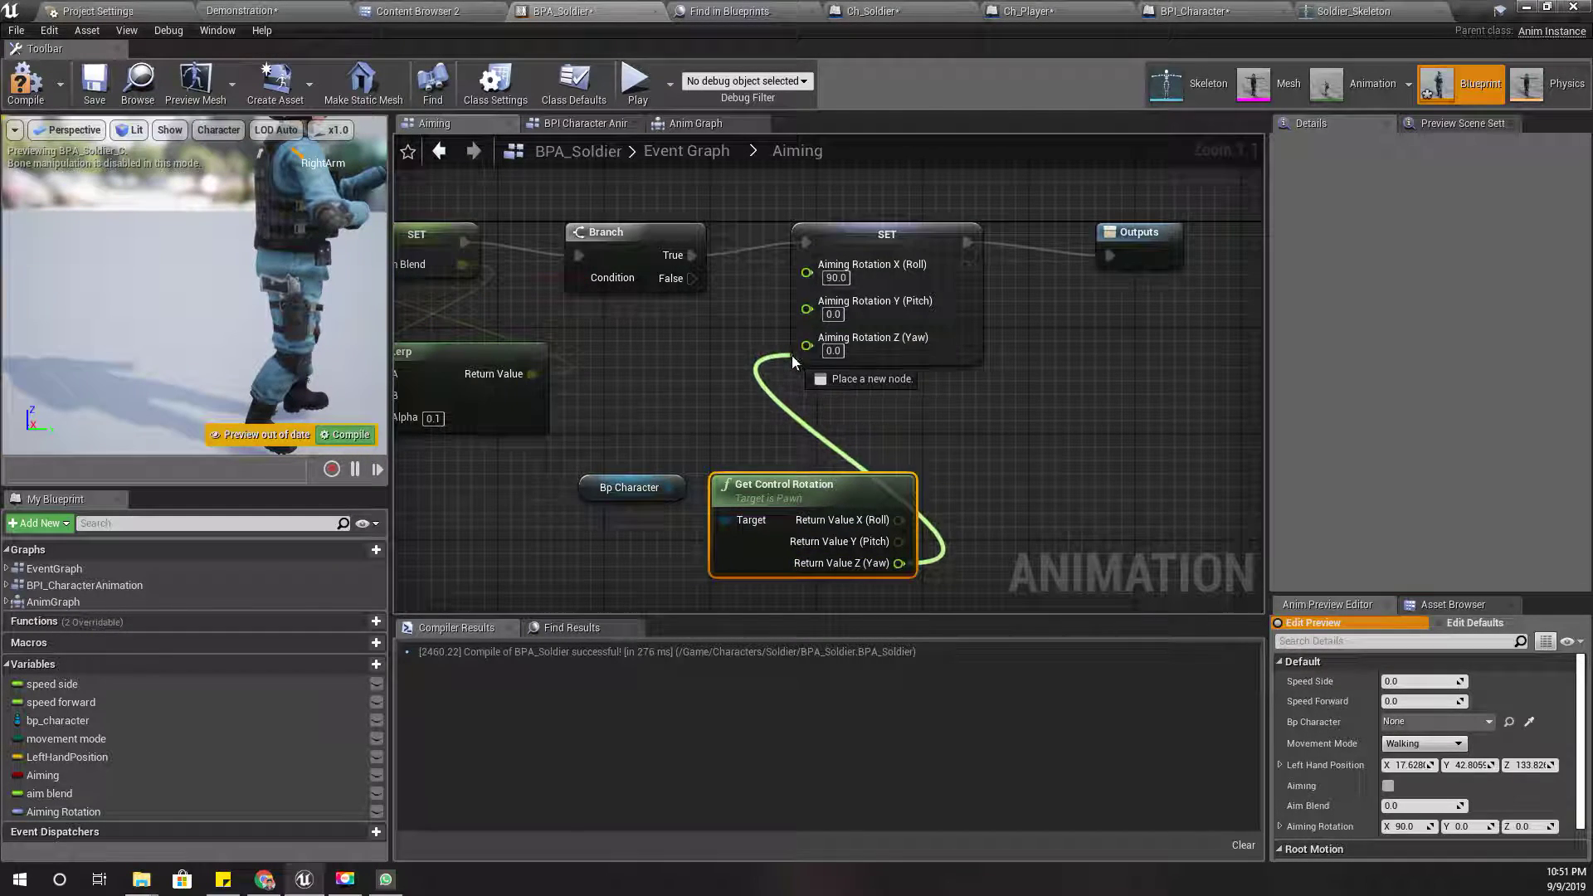
{"action": "left_click_drag", "start_coordinate": [789, 355], "coordinate": [806, 355]}
{"action": "right_click_drag", "start_coordinate": [807, 355], "coordinate": [820, 372]}
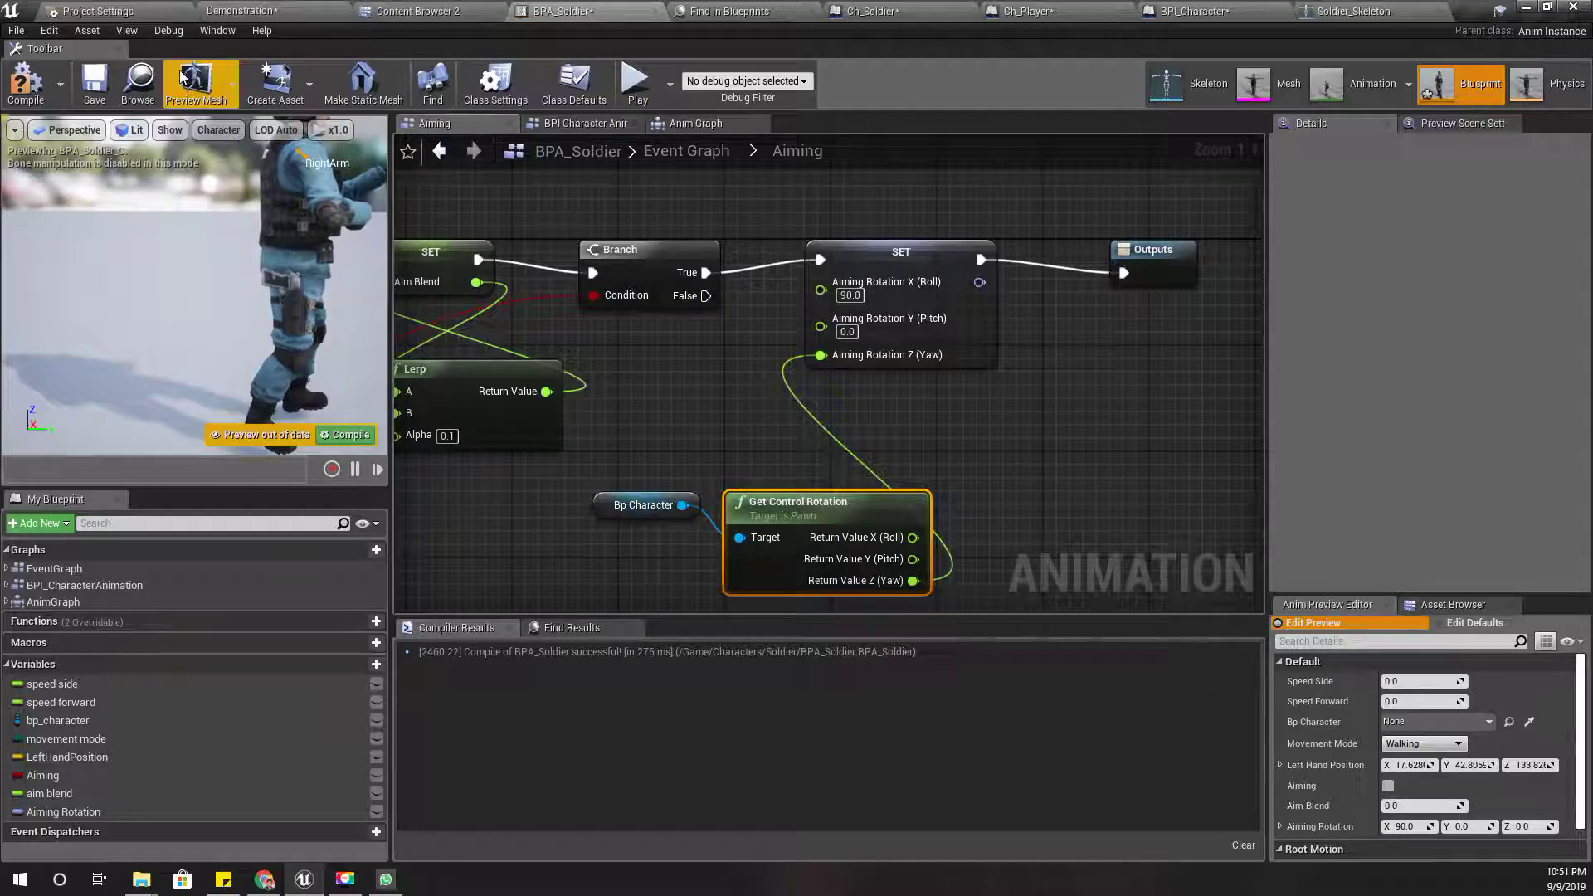
Play-test the Demonstration level in a fullscreen viewport, then stop and restore the editor layout.
{"action": "left_click", "coordinate": [278, 9]}
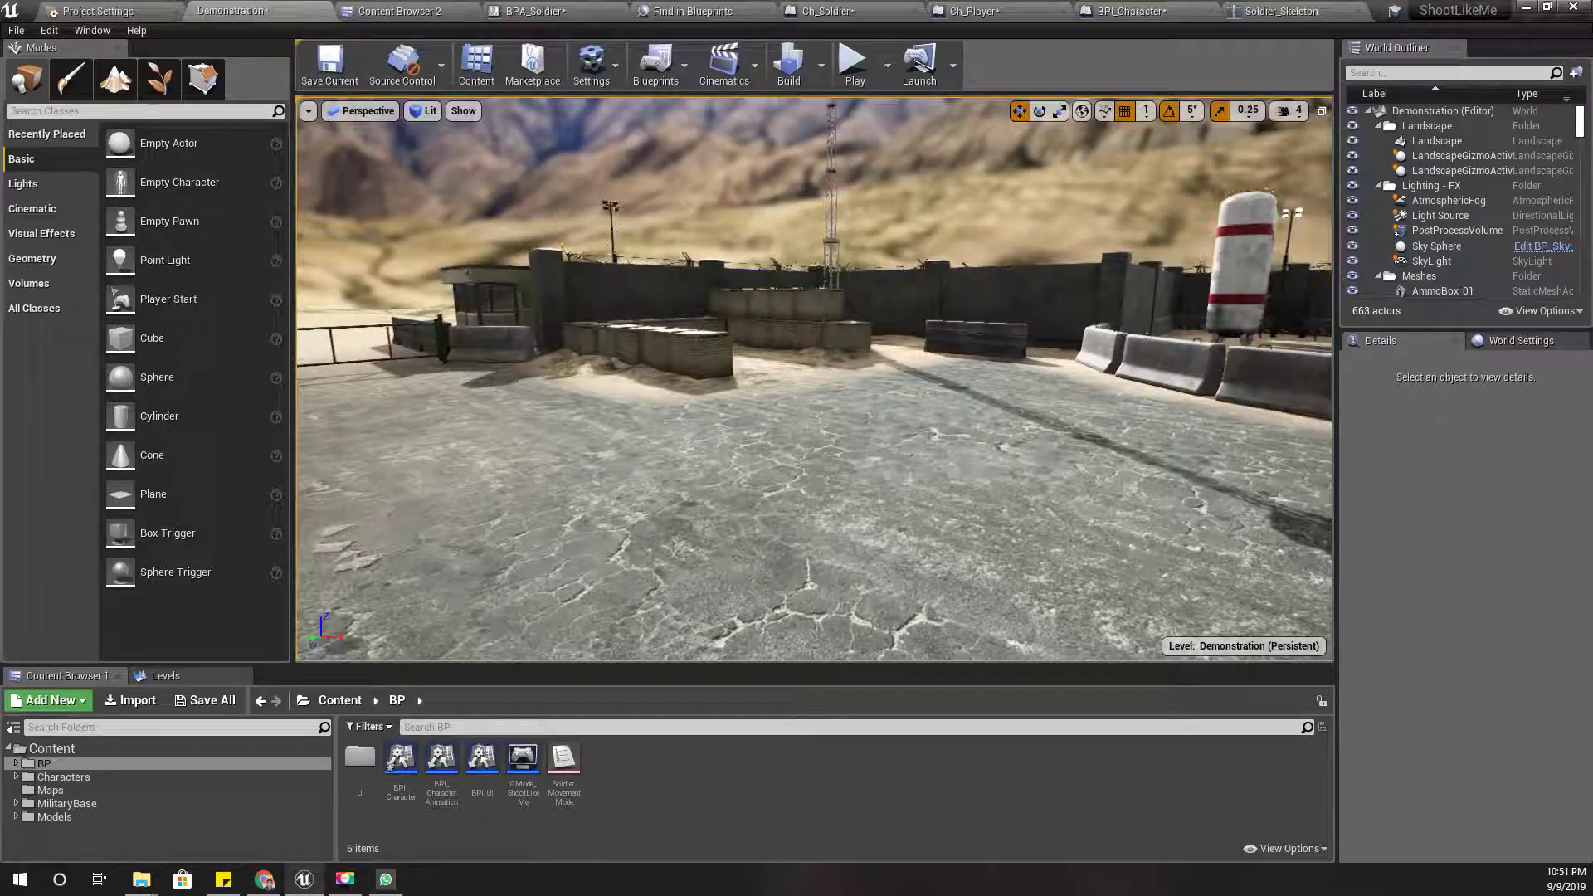
{"action": "key", "text": "F11"}
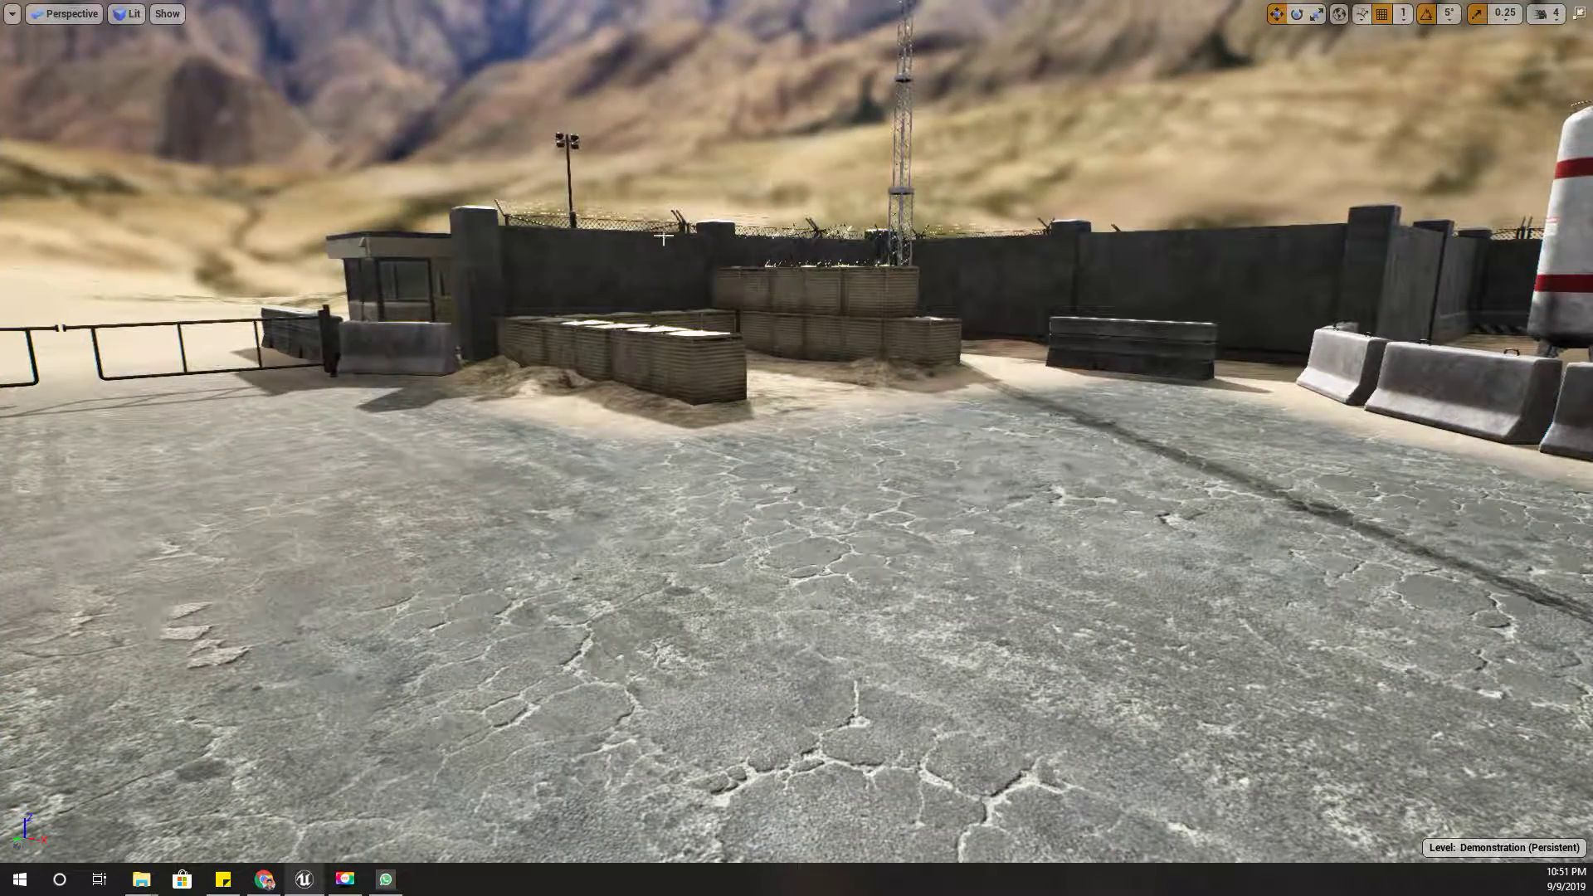
{"action": "key", "text": "alt+p"}
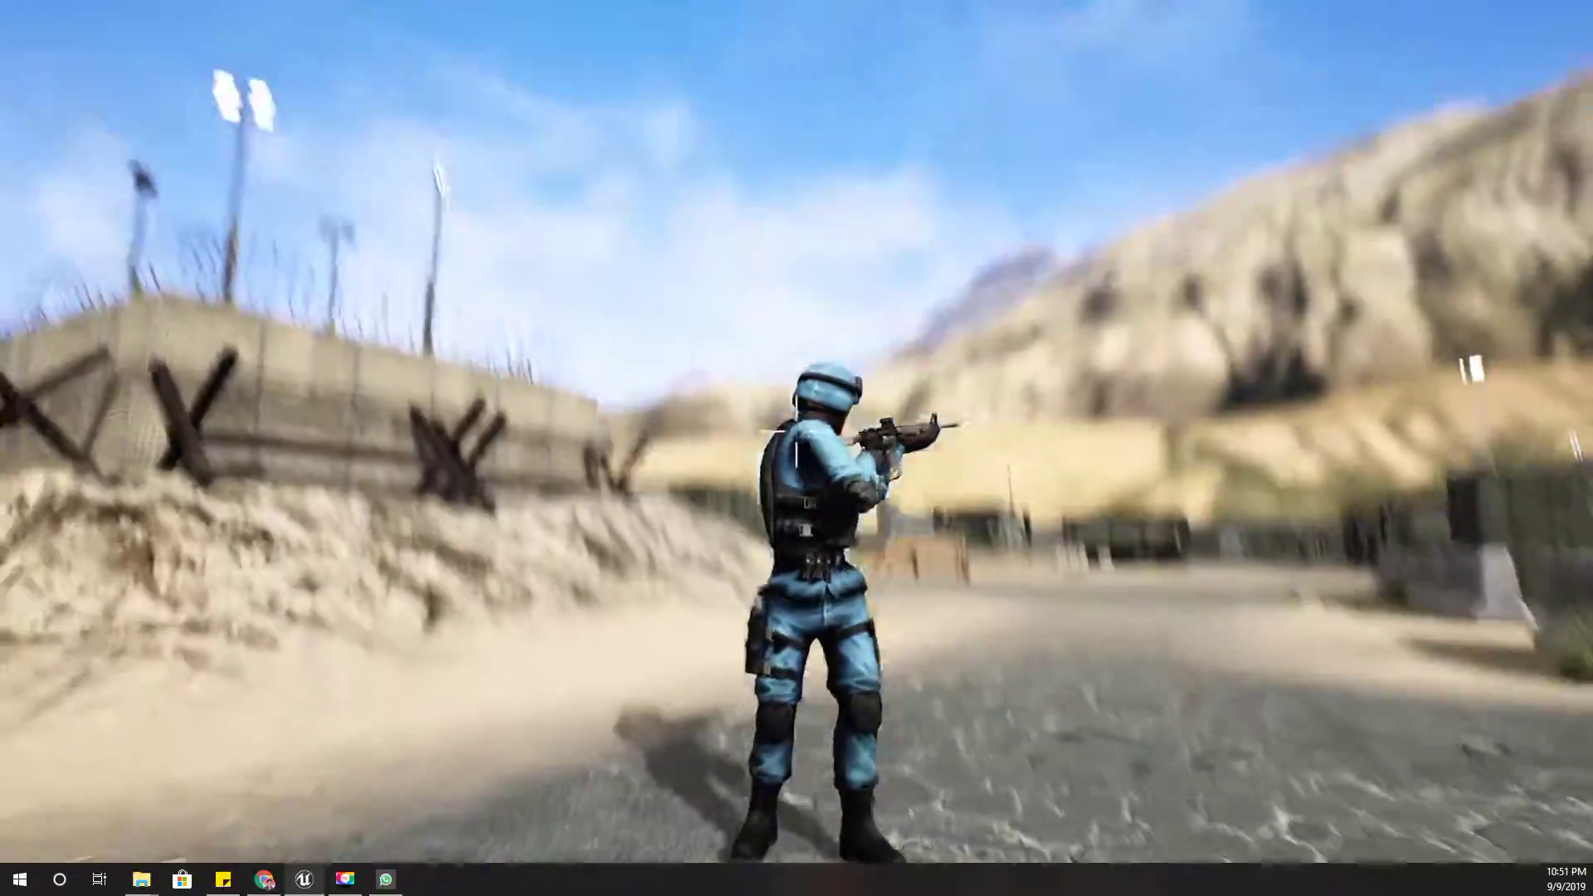
{"action": "key", "text": "Escape"}
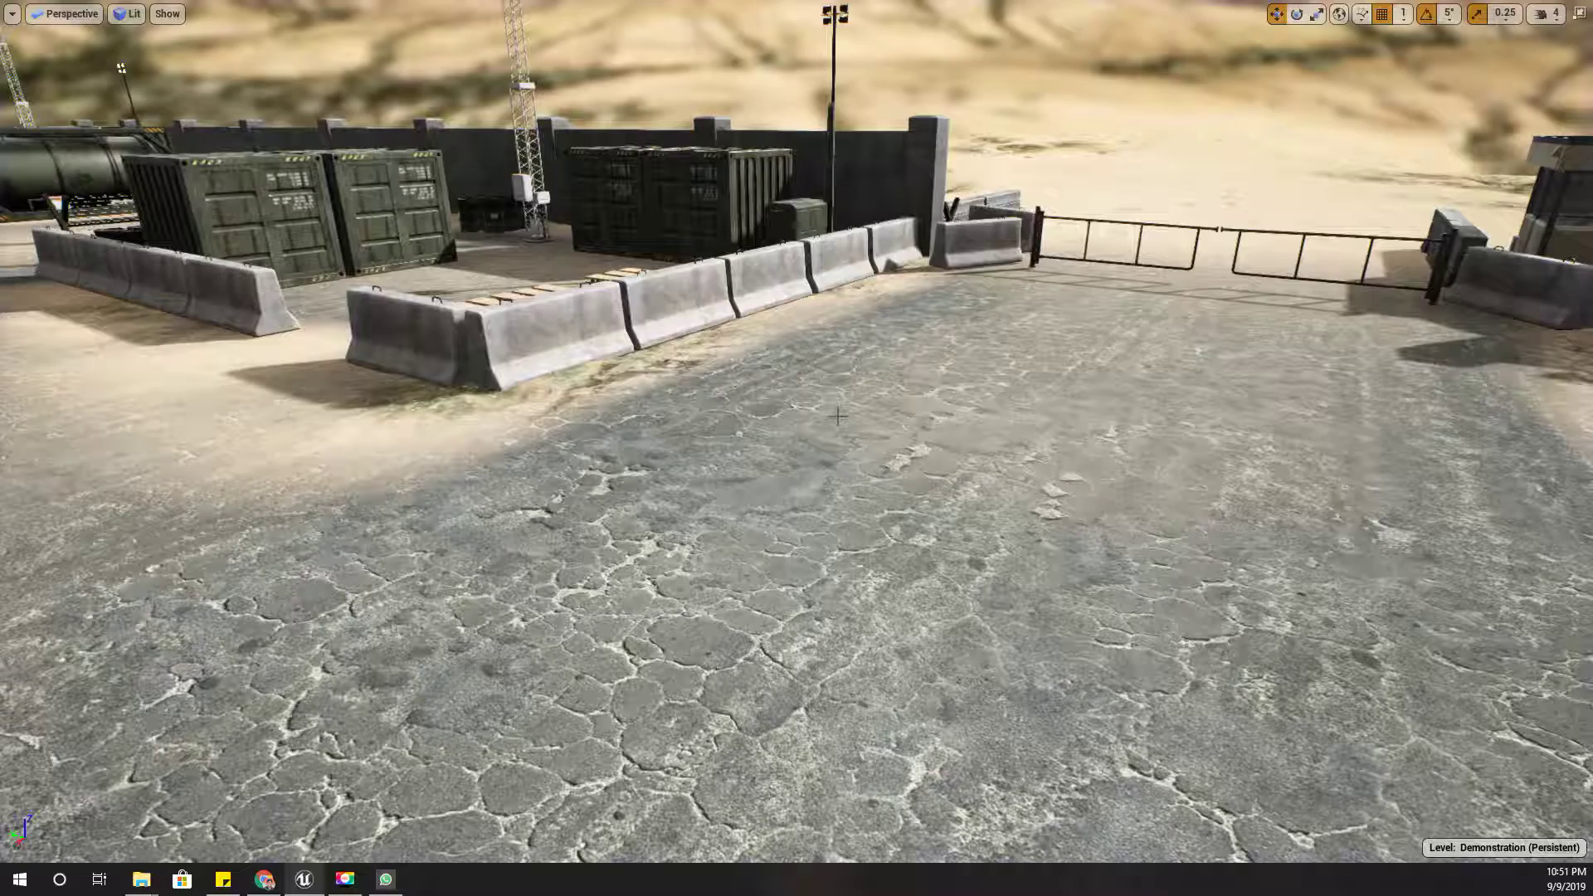
{"action": "key", "text": "F11"}
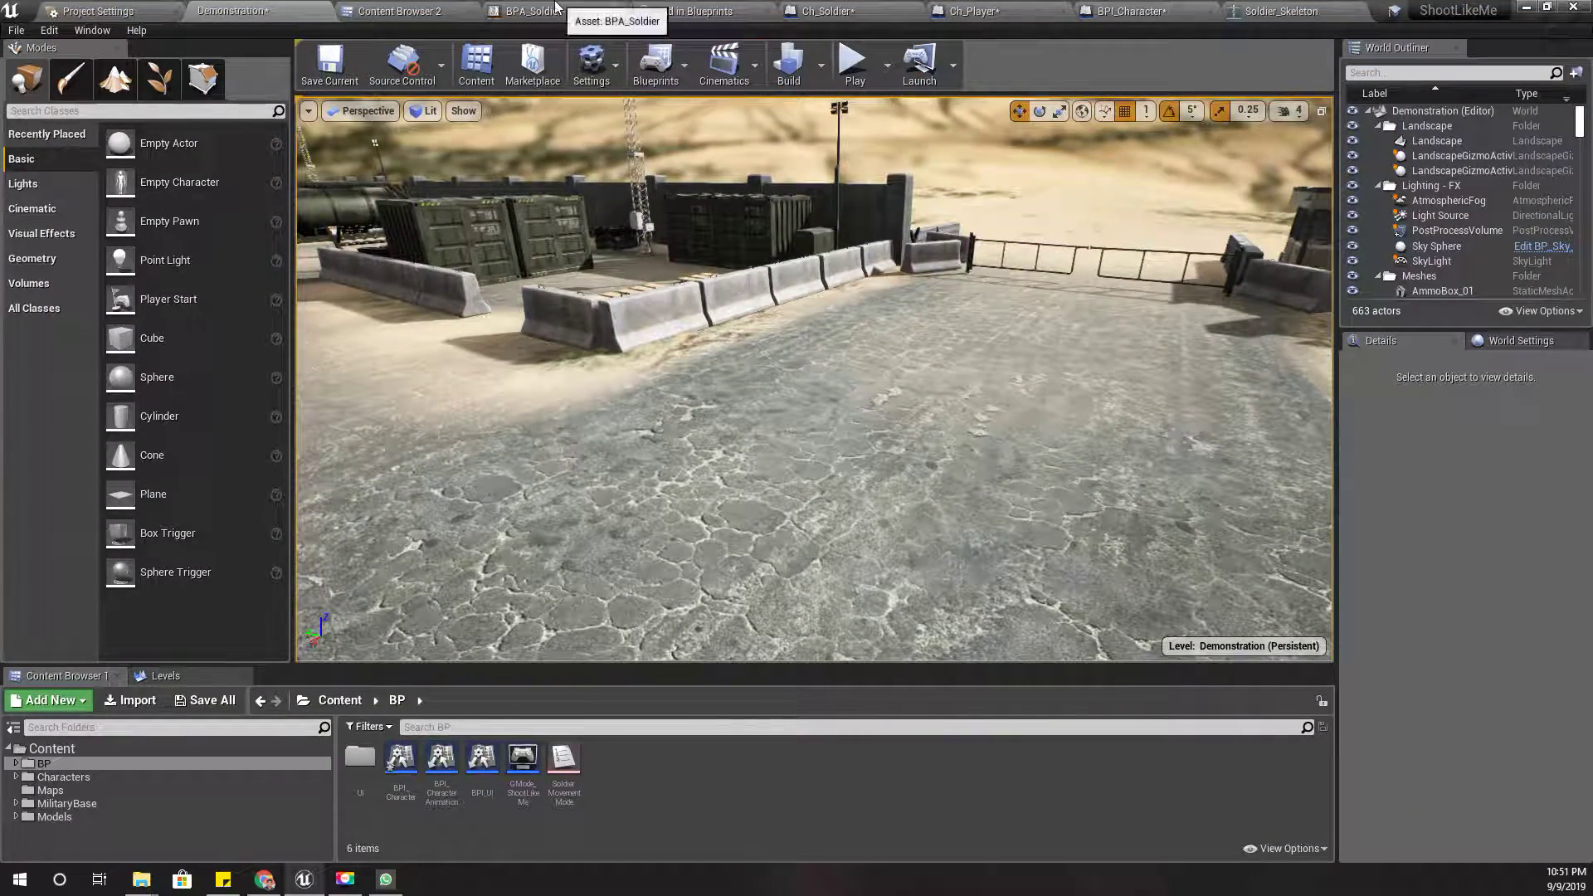
Commit Roll 90 and wire the control rotation Roll into Aiming Rotation Roll.
{"action": "left_click", "coordinate": [555, 7]}
{"action": "mouse_move", "coordinate": [973, 469]}
{"action": "right_mouse_down"}
{"action": "mouse_move", "coordinate": [1027, 466]}
{"action": "mouse_move", "coordinate": [889, 459]}
{"action": "right_mouse_up"}
{"action": "key", "text": "Return"}
{"action": "left_click_drag", "start_coordinate": [889, 512], "coordinate": [794, 262]}
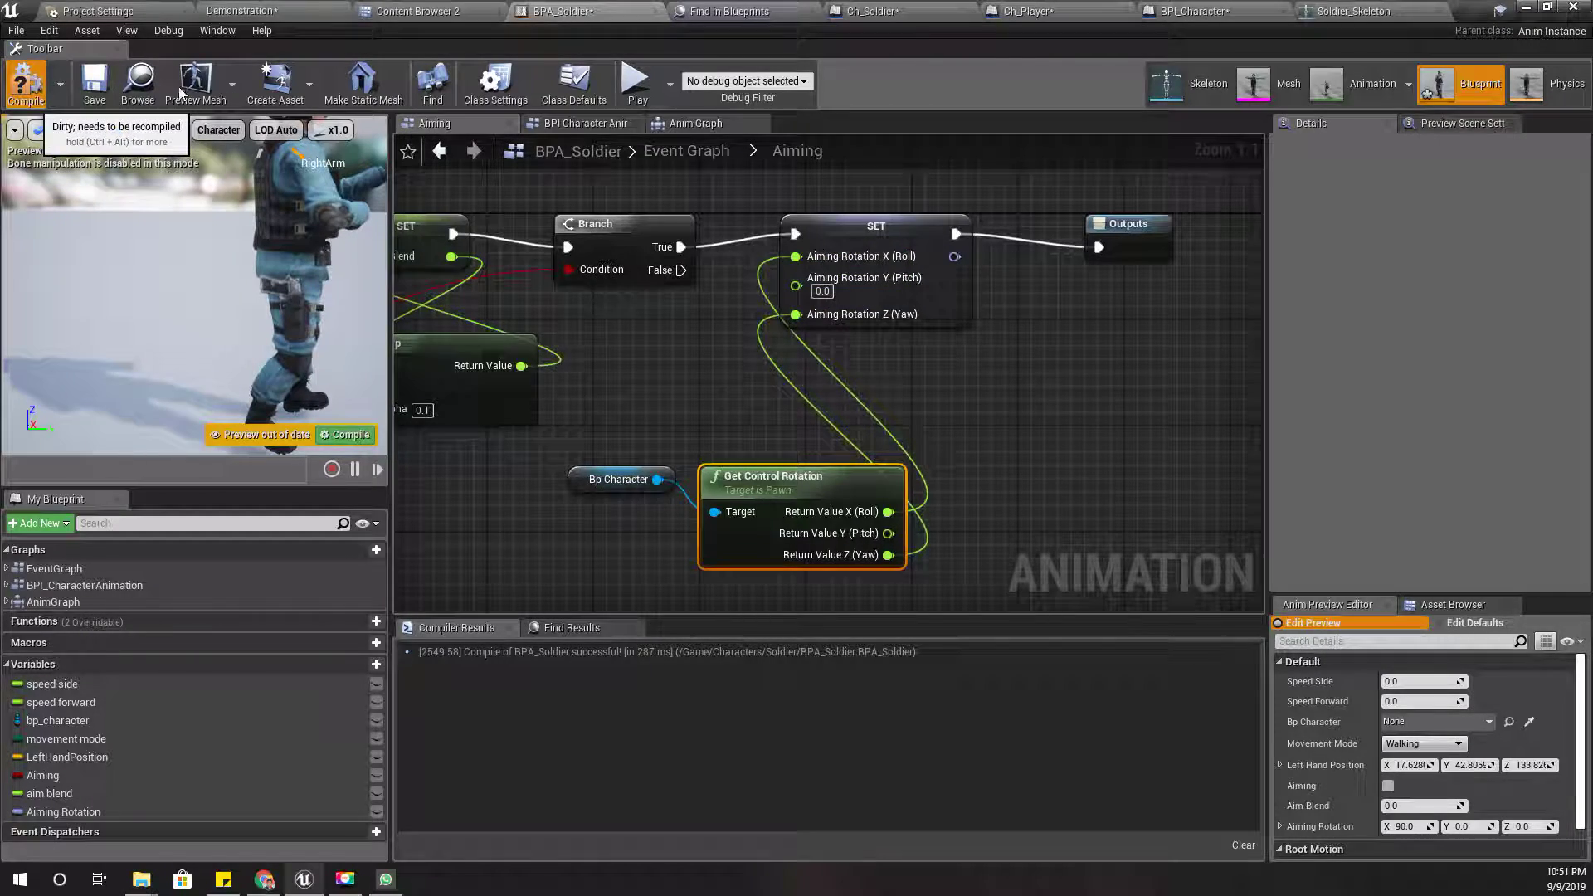
Play-test the Demonstration level to check the aiming, then stop.
{"action": "left_click", "coordinate": [267, 8]}
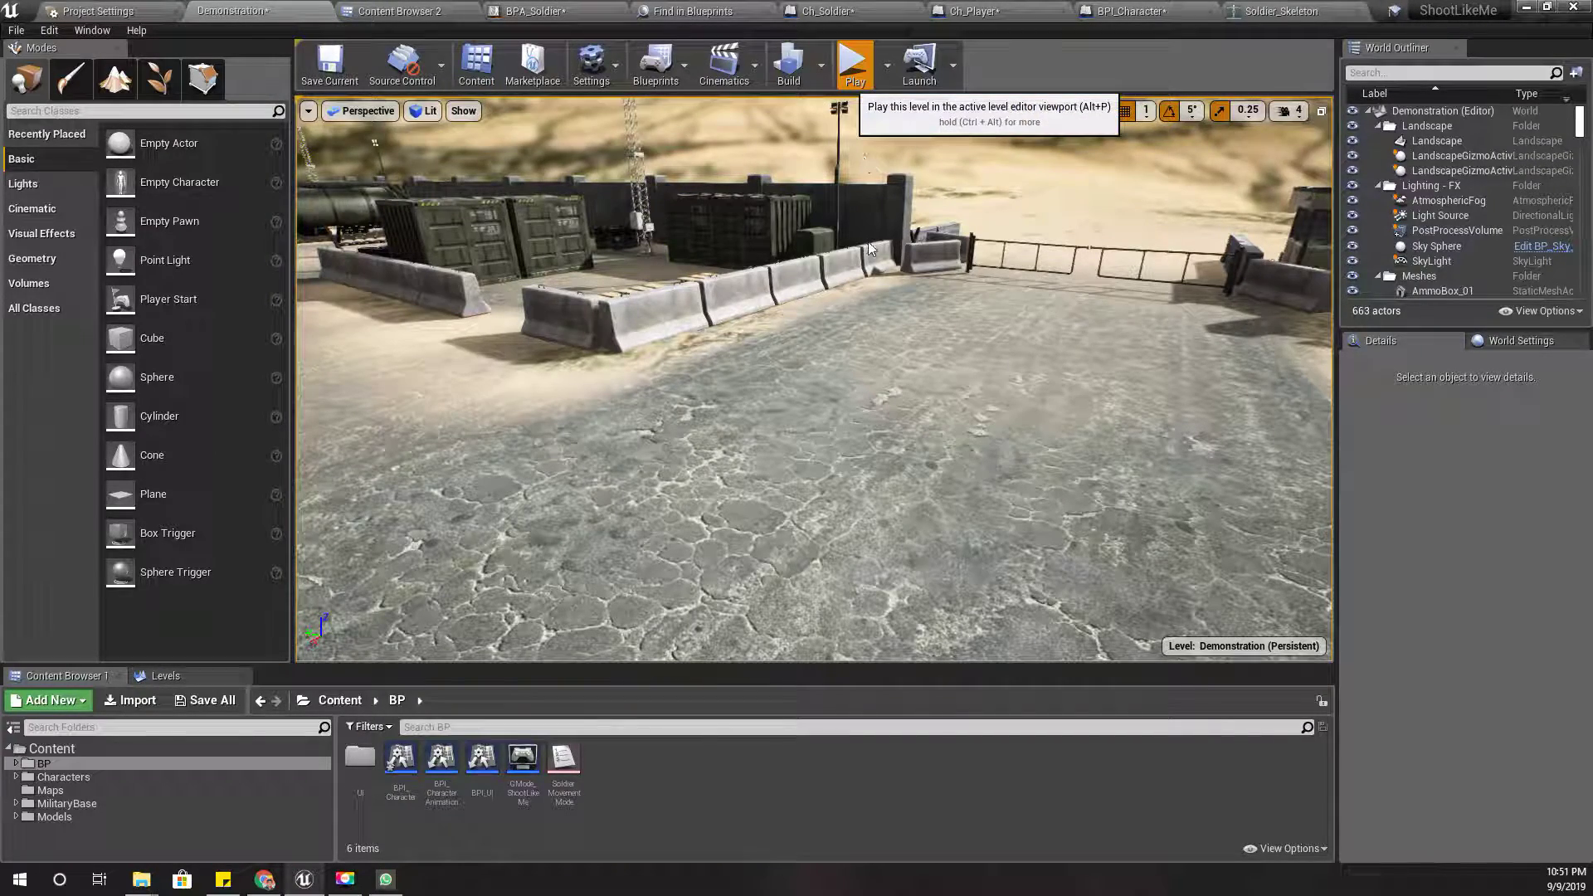
{"action": "key", "text": "alt+p"}
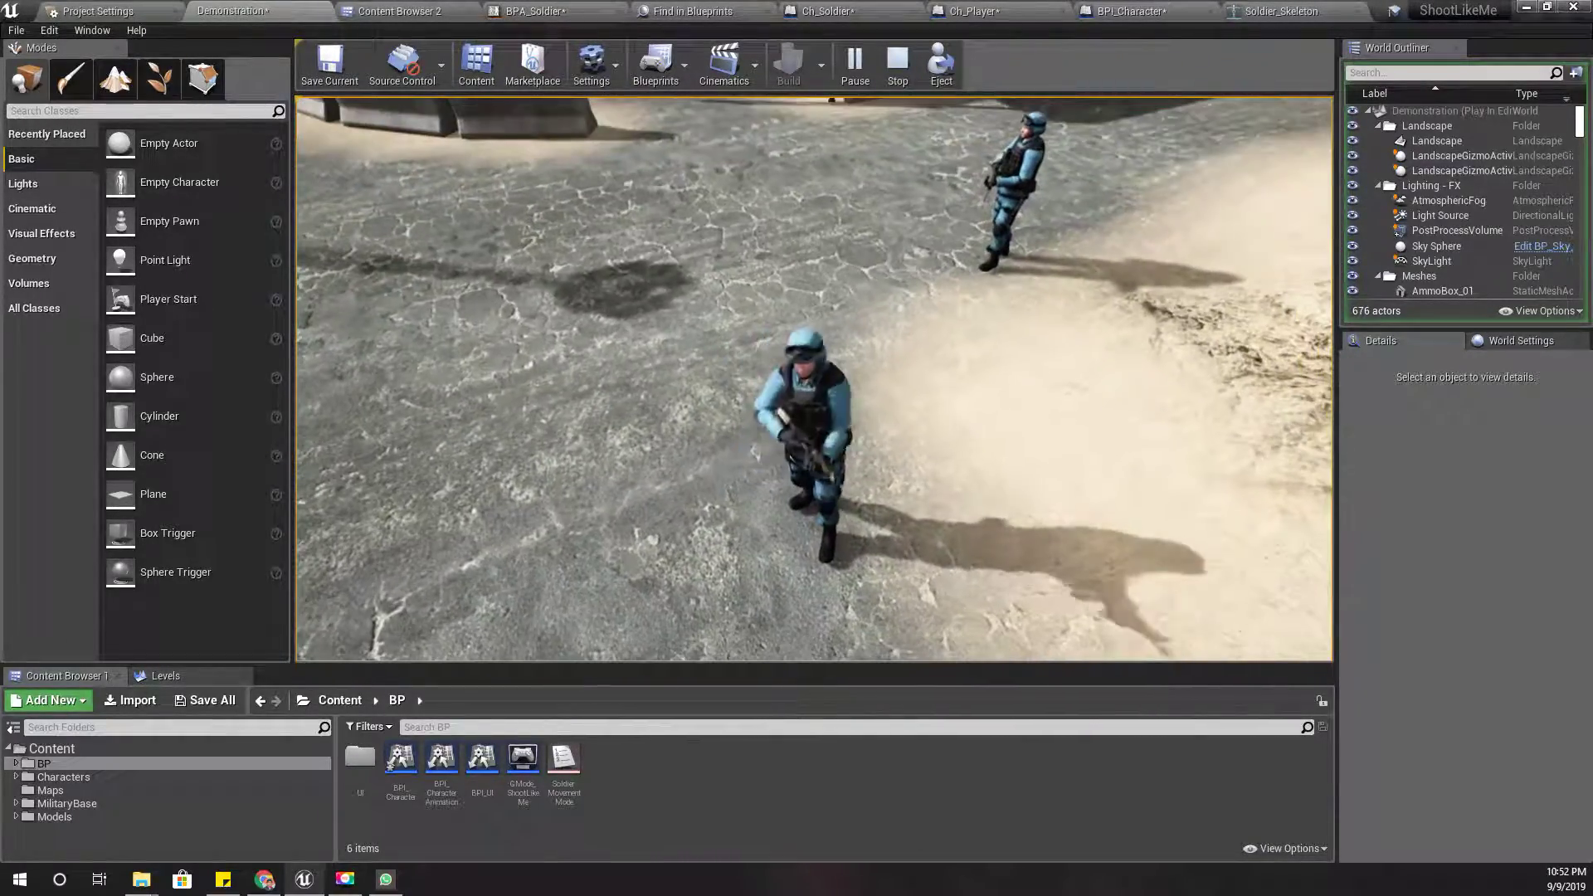
{"action": "key", "text": "Escape"}
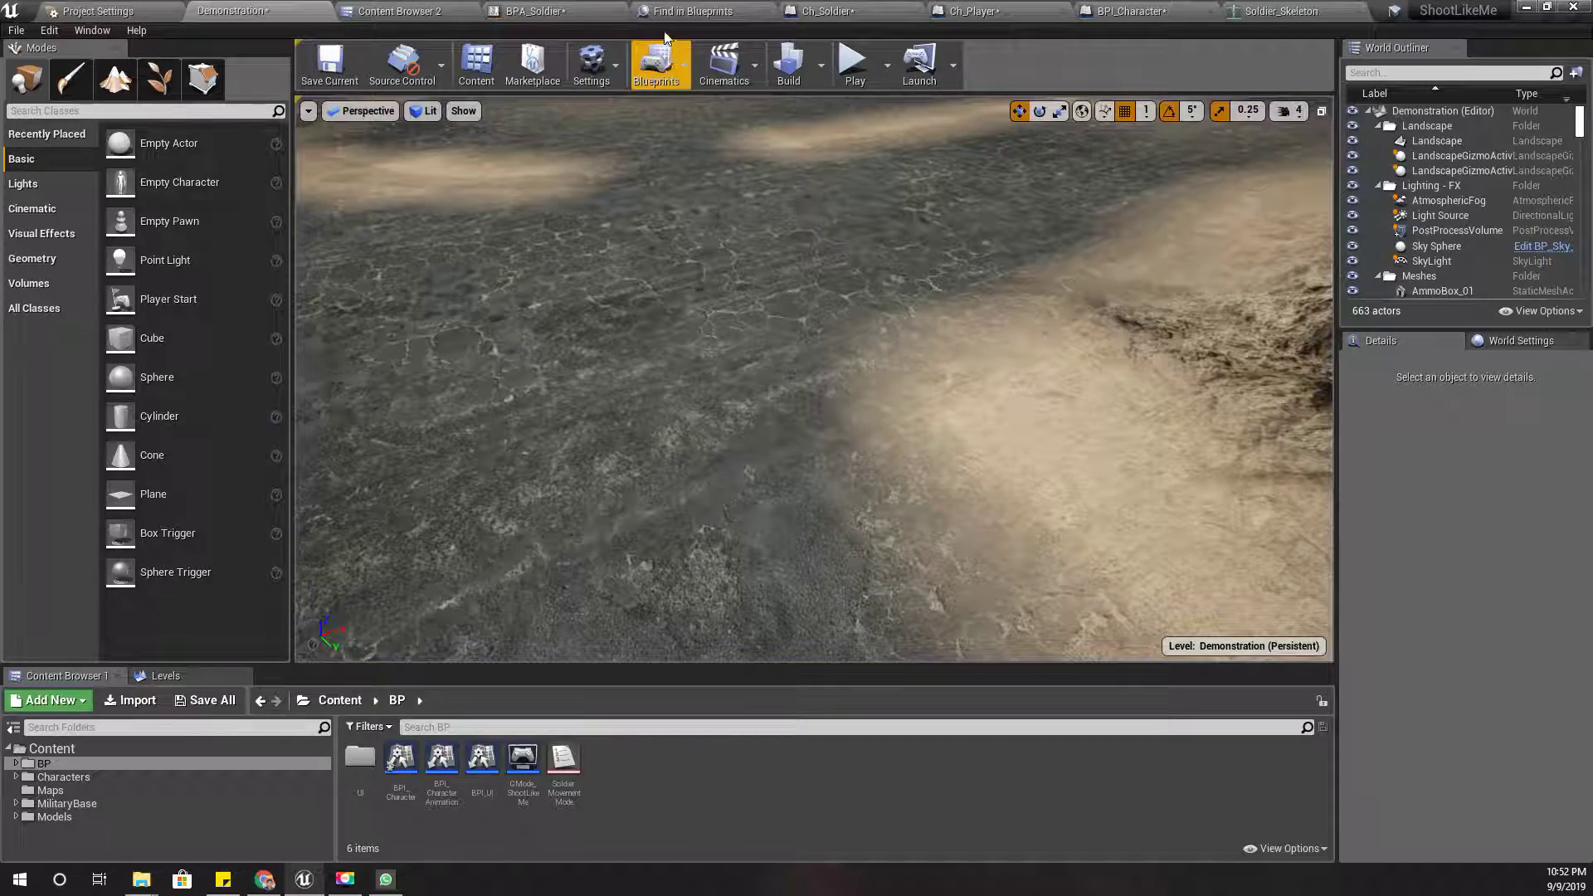
Break the link on Aiming Rotation Roll in BPA_Soldier, leaving only Yaw wired.
{"action": "left_click", "coordinate": [579, 14]}
{"action": "right_click", "coordinate": [795, 256]}
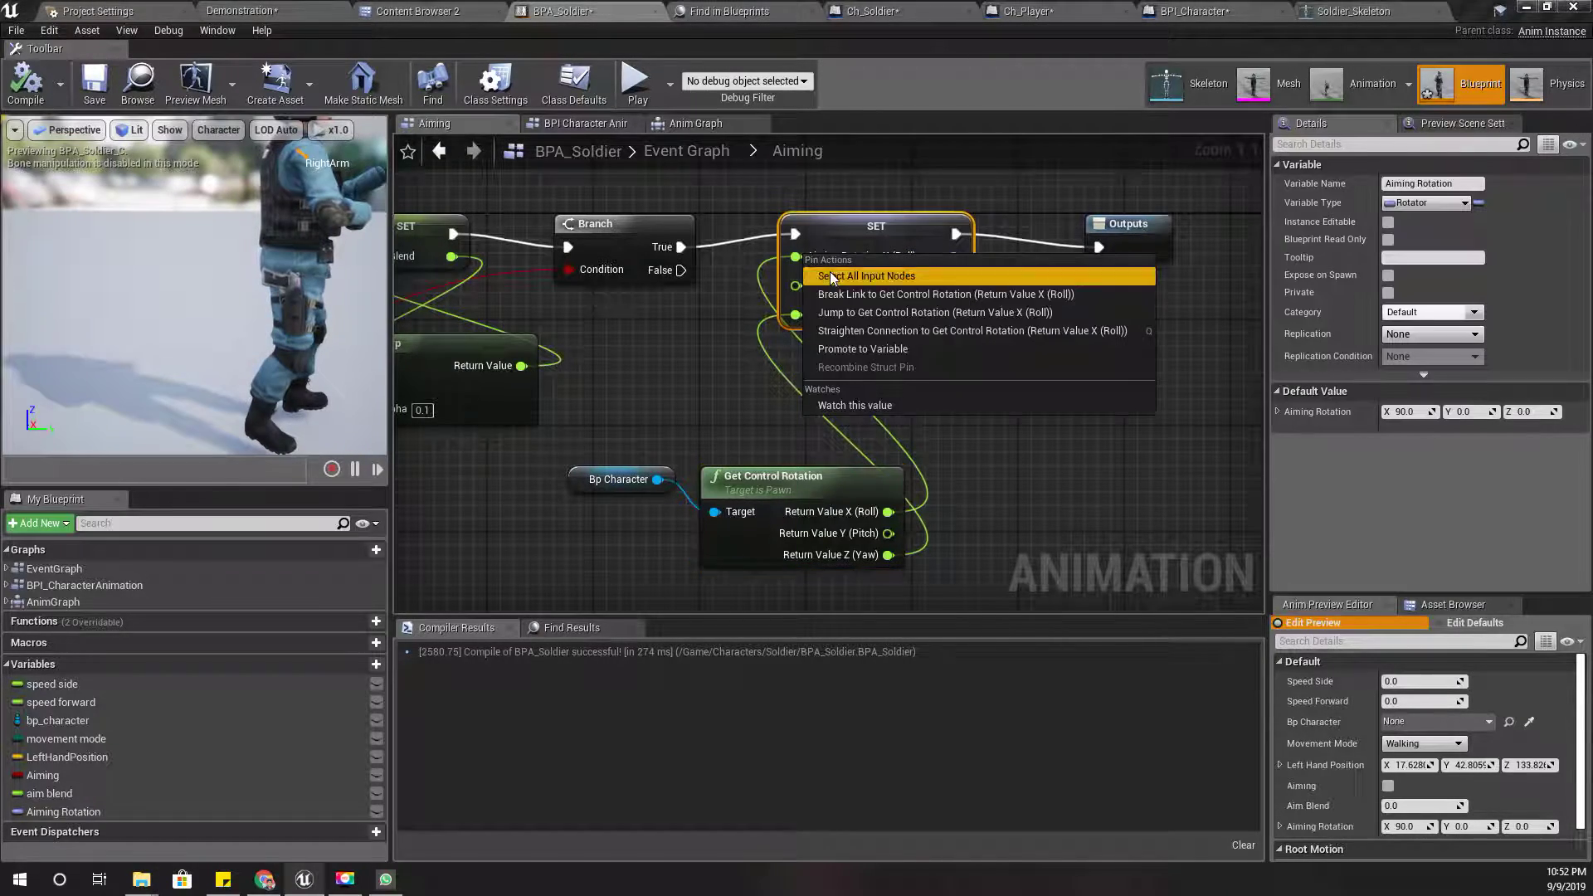
{"action": "left_click", "coordinate": [896, 298]}
{"action": "right_click_drag", "start_coordinate": [938, 514], "coordinate": [709, 629]}
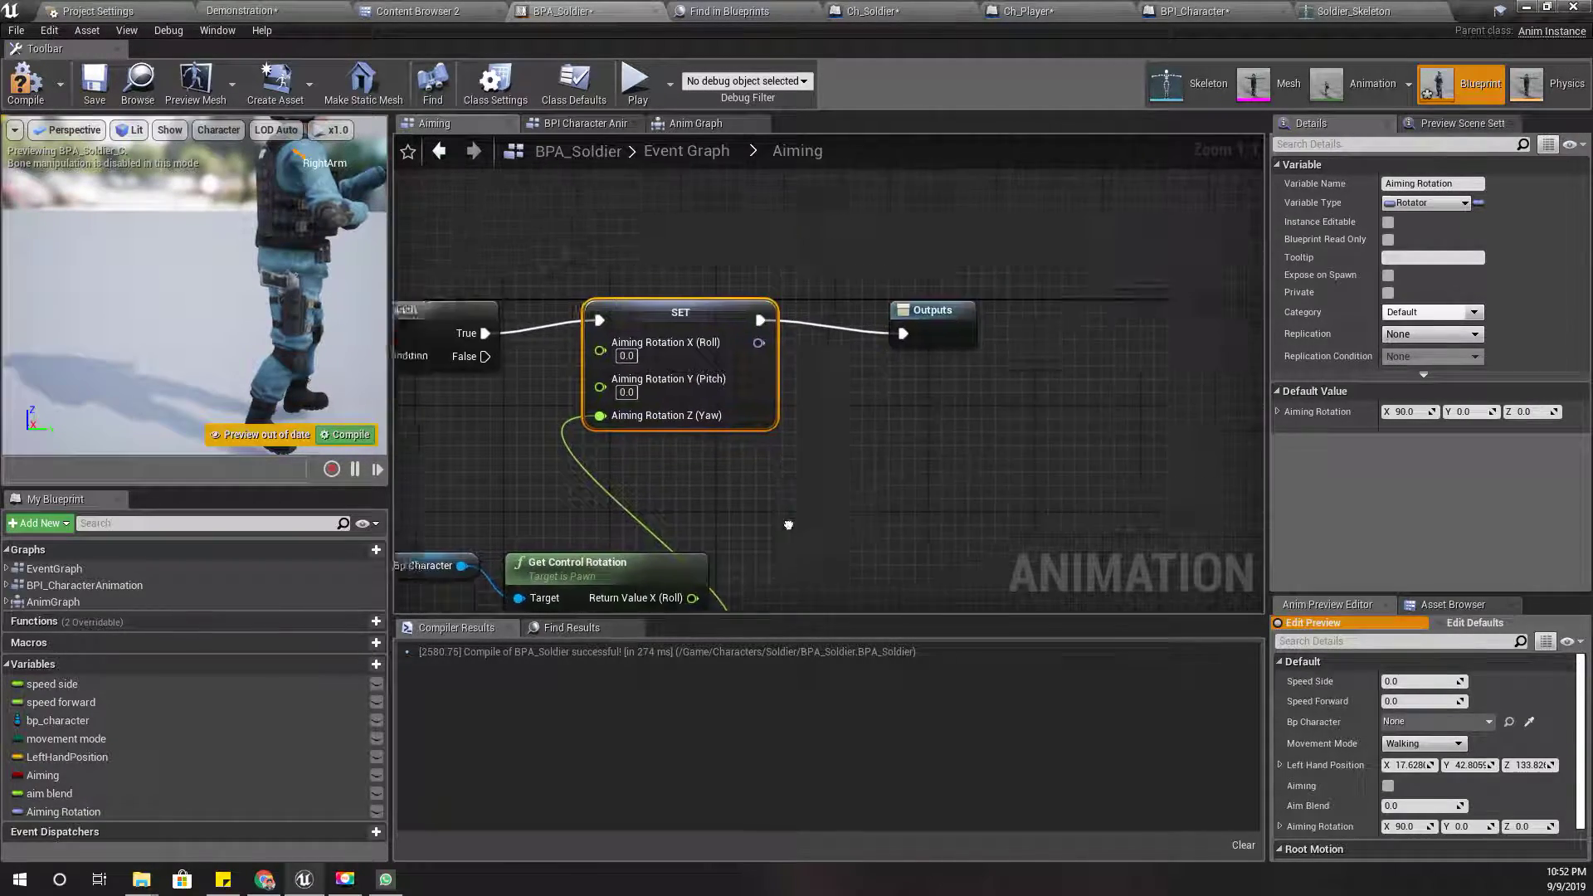
Add a Print String node after the SET Aiming Rotation node.
{"action": "left_click", "coordinate": [1018, 350]}
{"action": "right_click_drag", "start_coordinate": [817, 449], "coordinate": [799, 388]}
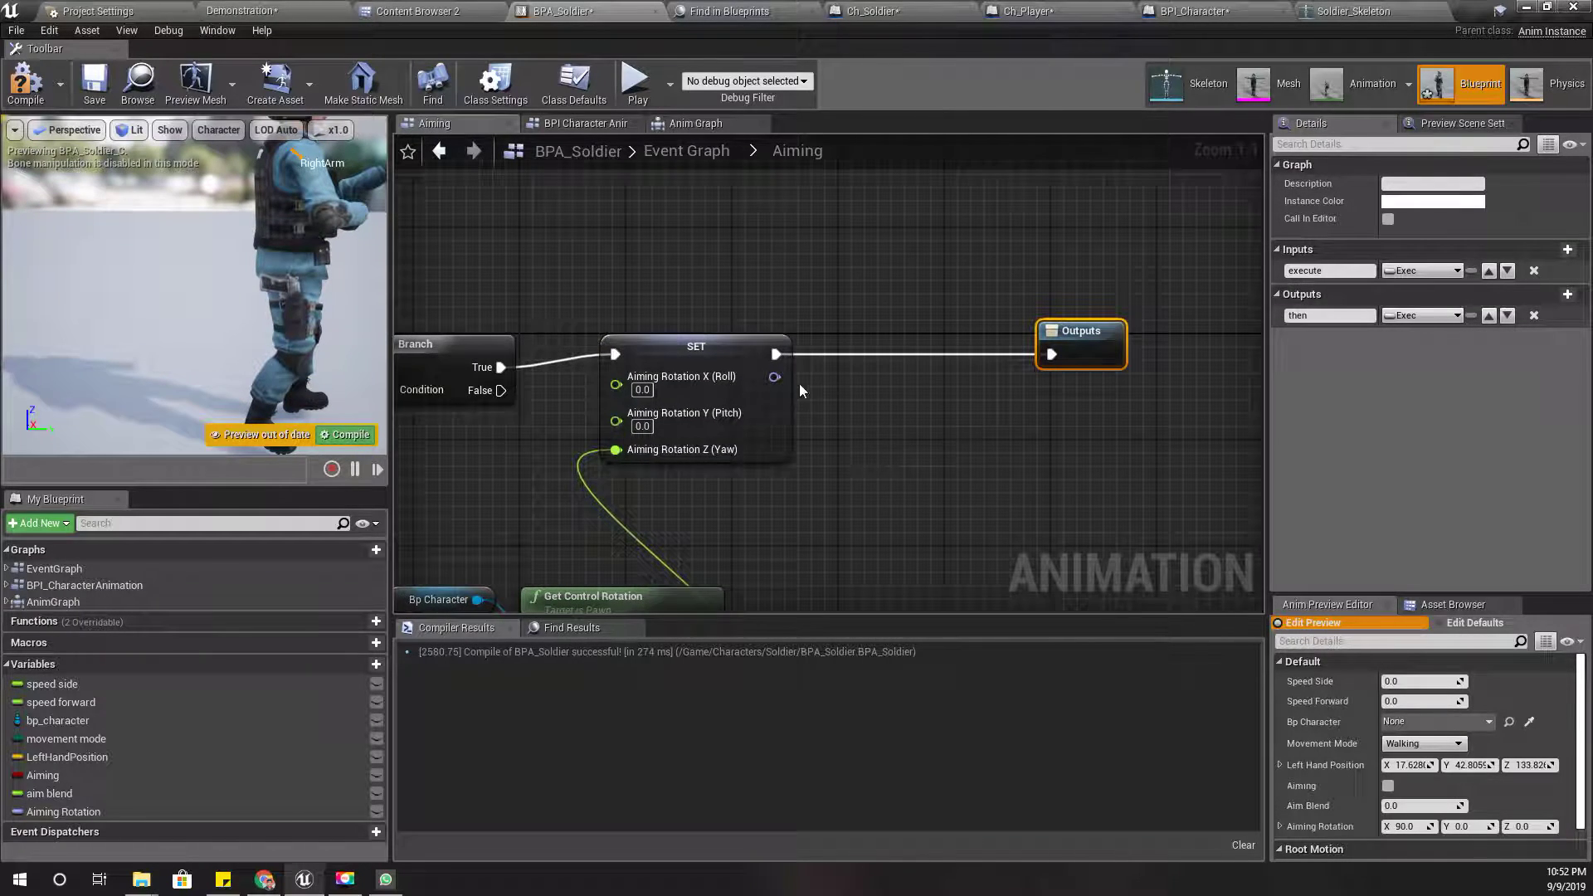
{"action": "left_click_drag", "start_coordinate": [775, 355], "coordinate": [805, 352]}
{"action": "type", "text": "prin"}
{"action": "key", "text": "Return"}
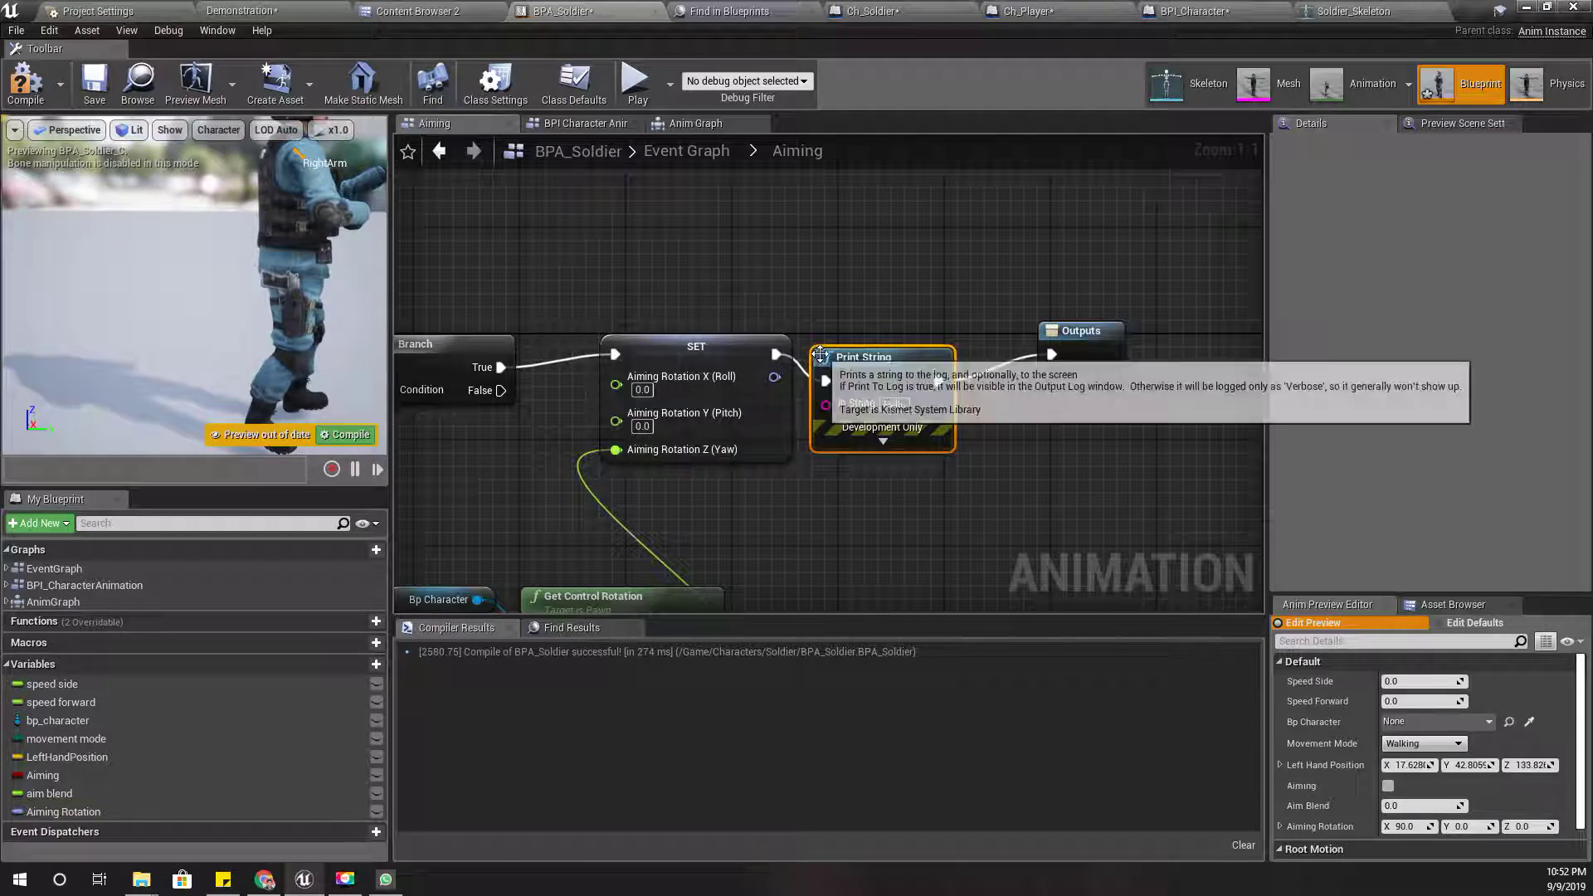
Connect the control rotation Pitch output to Print String's In String.
{"action": "right_click_drag", "start_coordinate": [736, 422], "coordinate": [874, 230]}
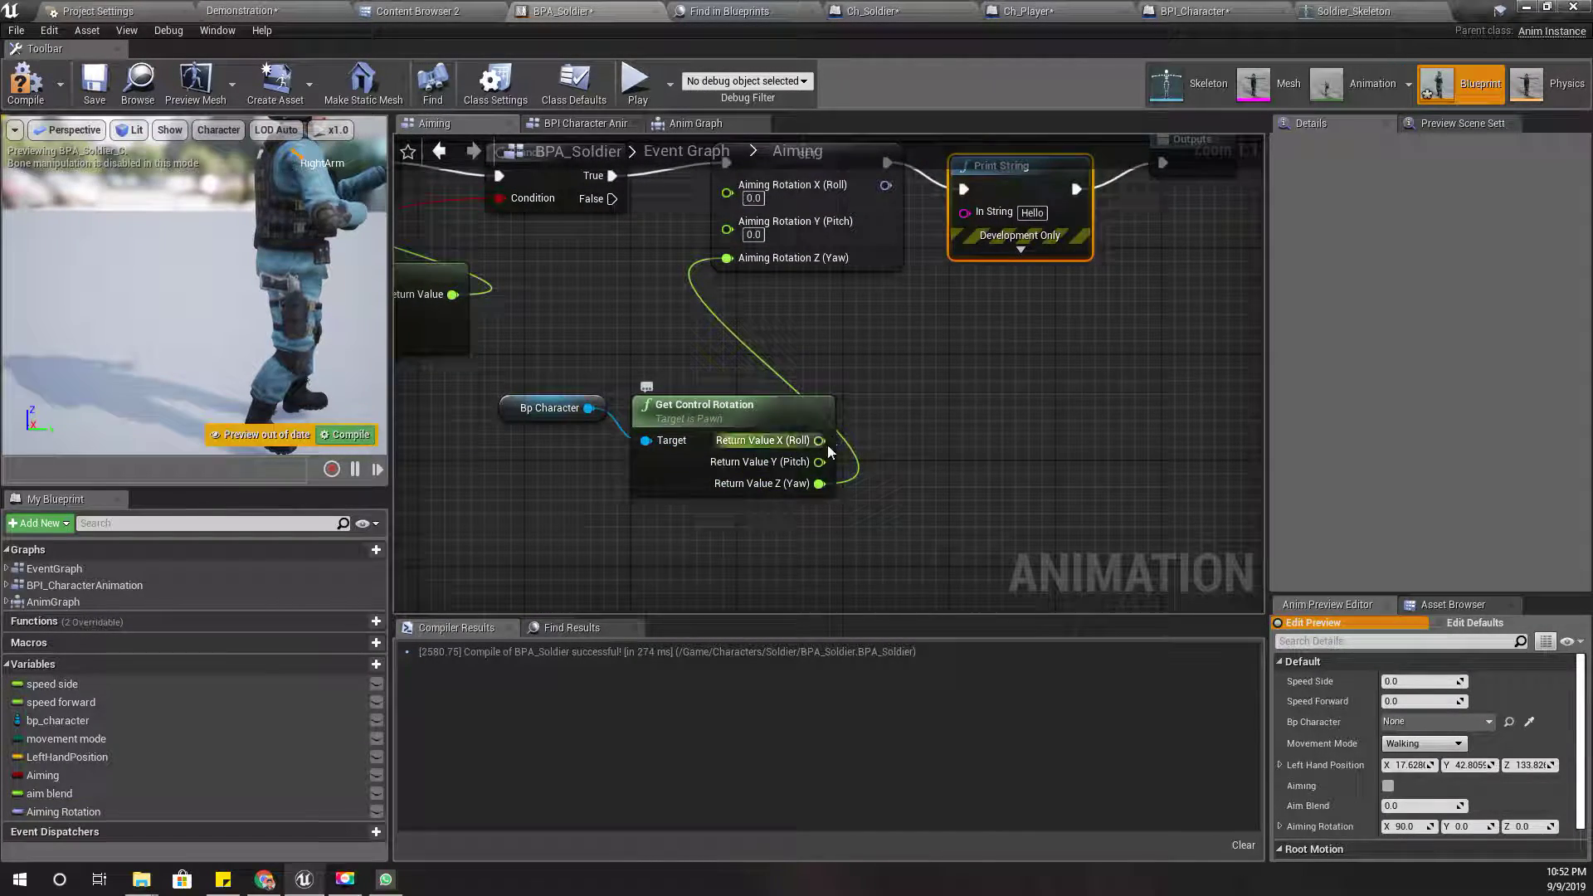
{"action": "right_click_drag", "start_coordinate": [824, 445], "coordinate": [862, 515]}
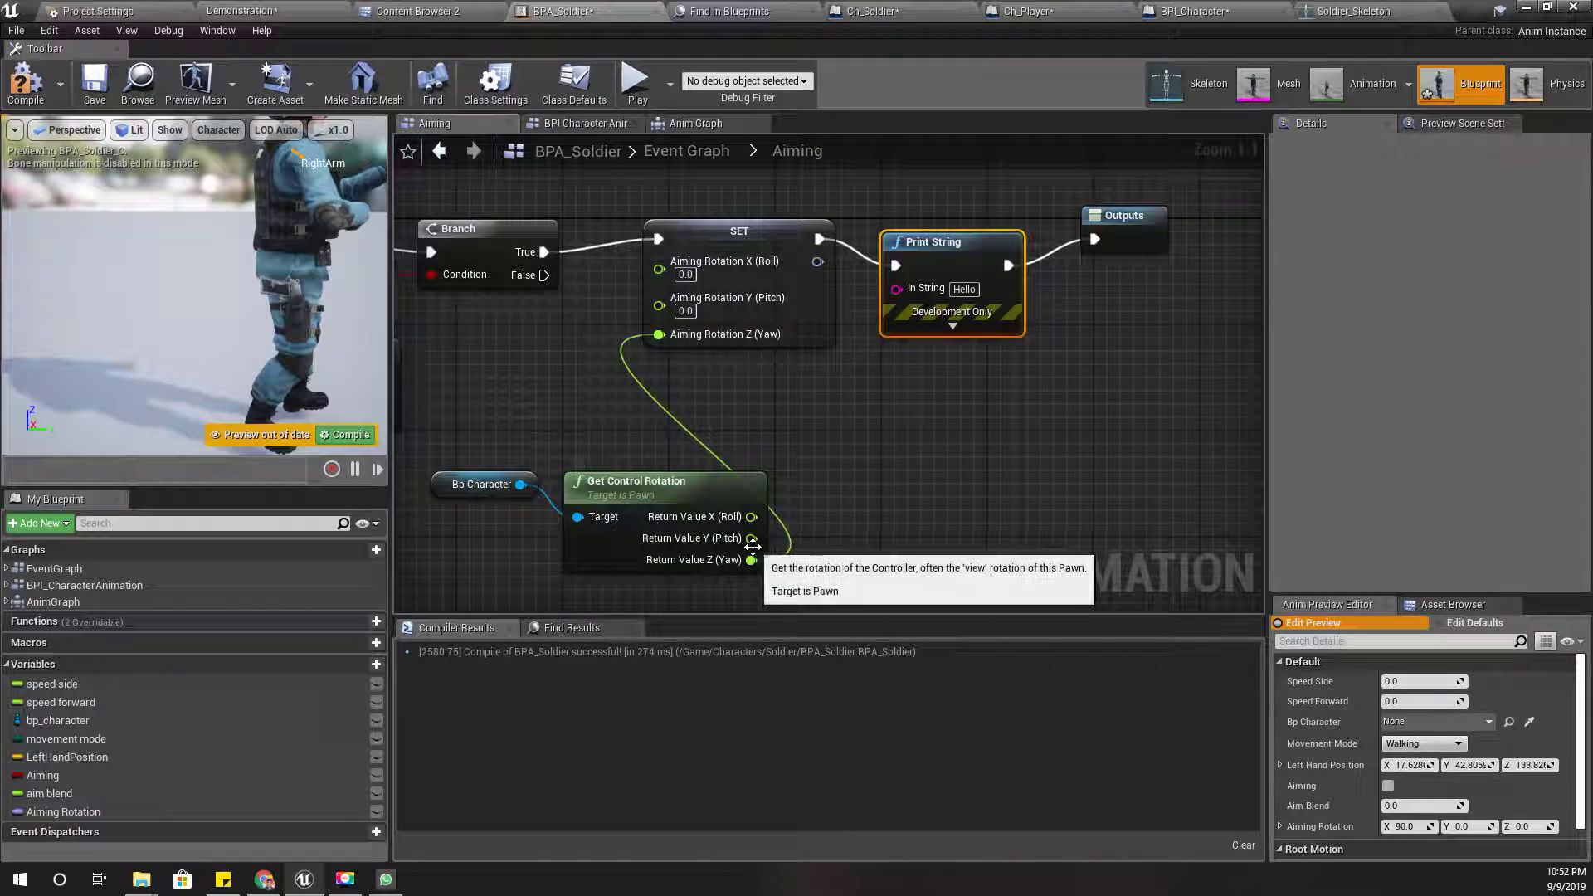
{"action": "left_click_drag", "start_coordinate": [919, 276], "coordinate": [933, 276]}
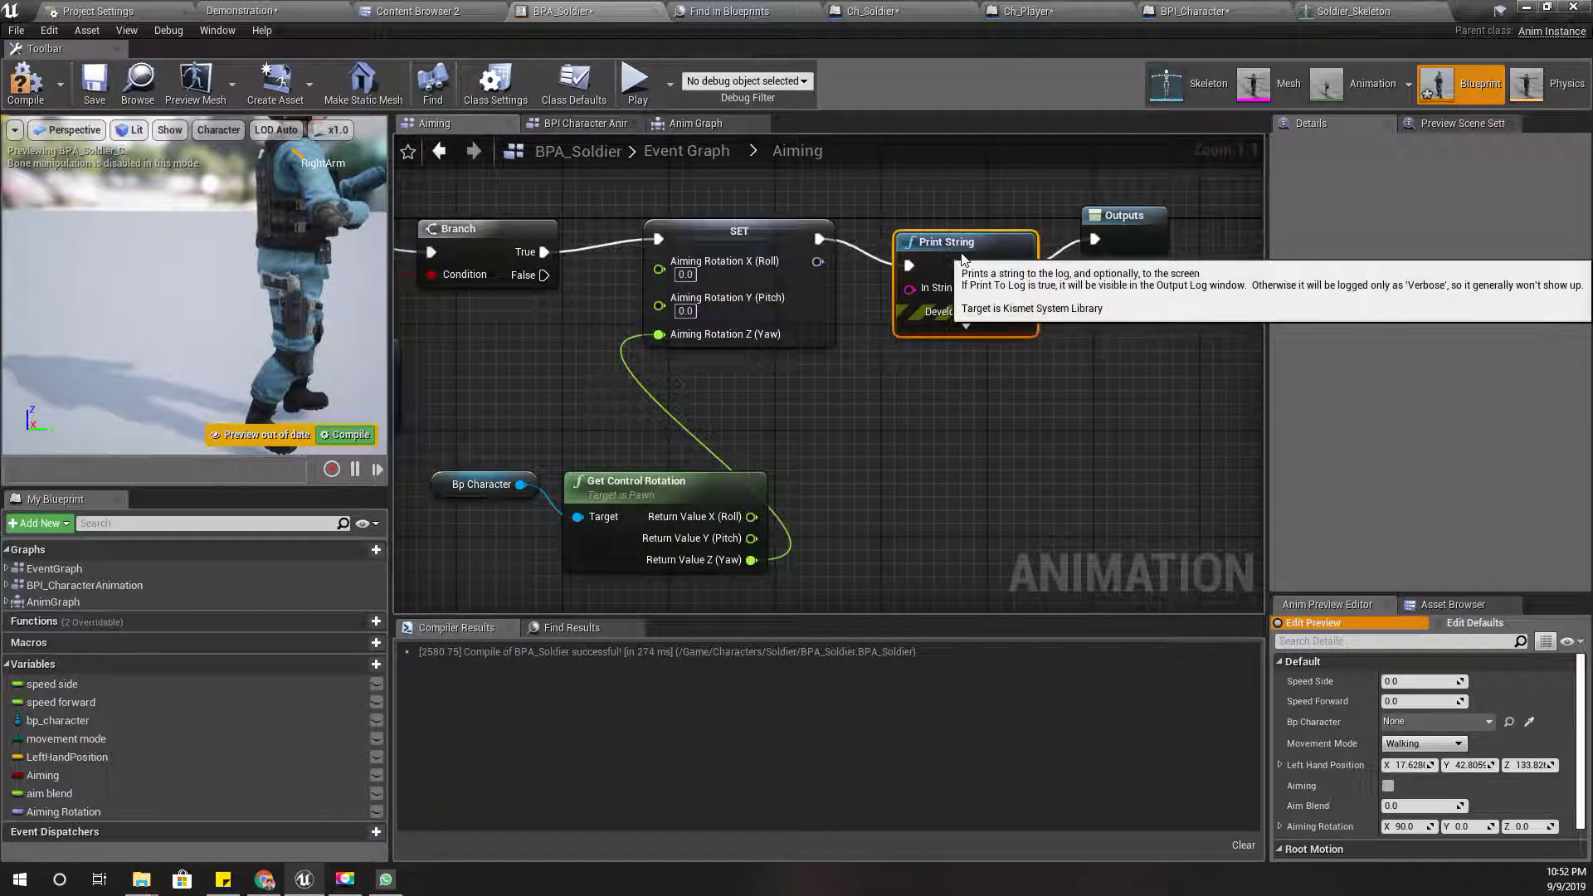
{"action": "left_click_drag", "start_coordinate": [750, 537], "coordinate": [813, 502]}
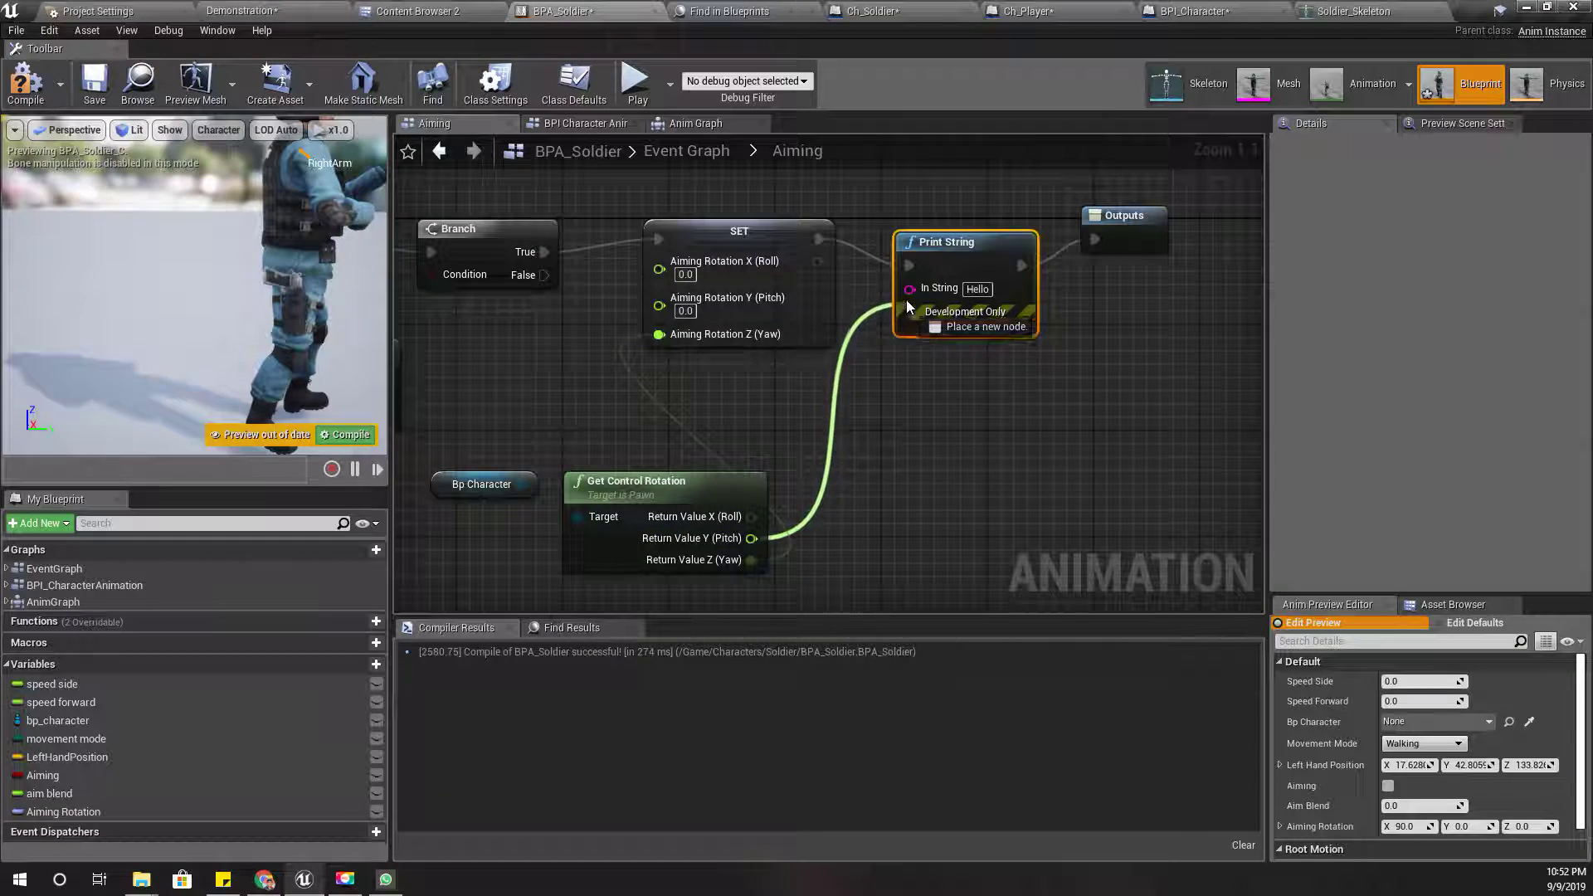
{"action": "left_click_drag", "start_coordinate": [909, 292], "coordinate": [909, 287]}
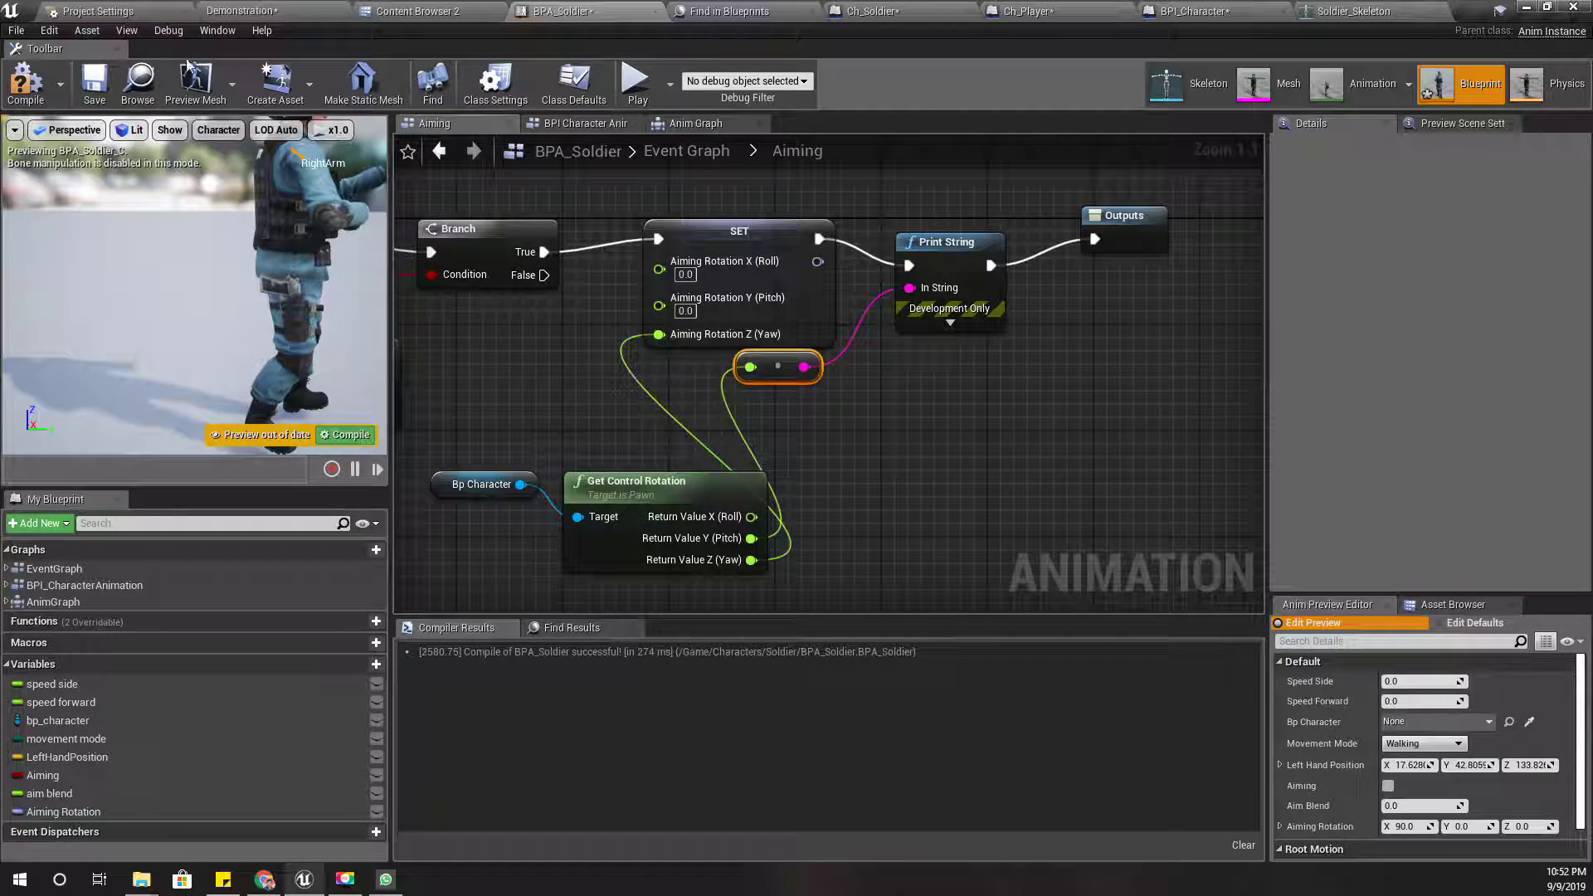
Play-test the Demonstration level to watch the printed pitch values, then stop.
{"action": "left_click", "coordinate": [277, 10]}
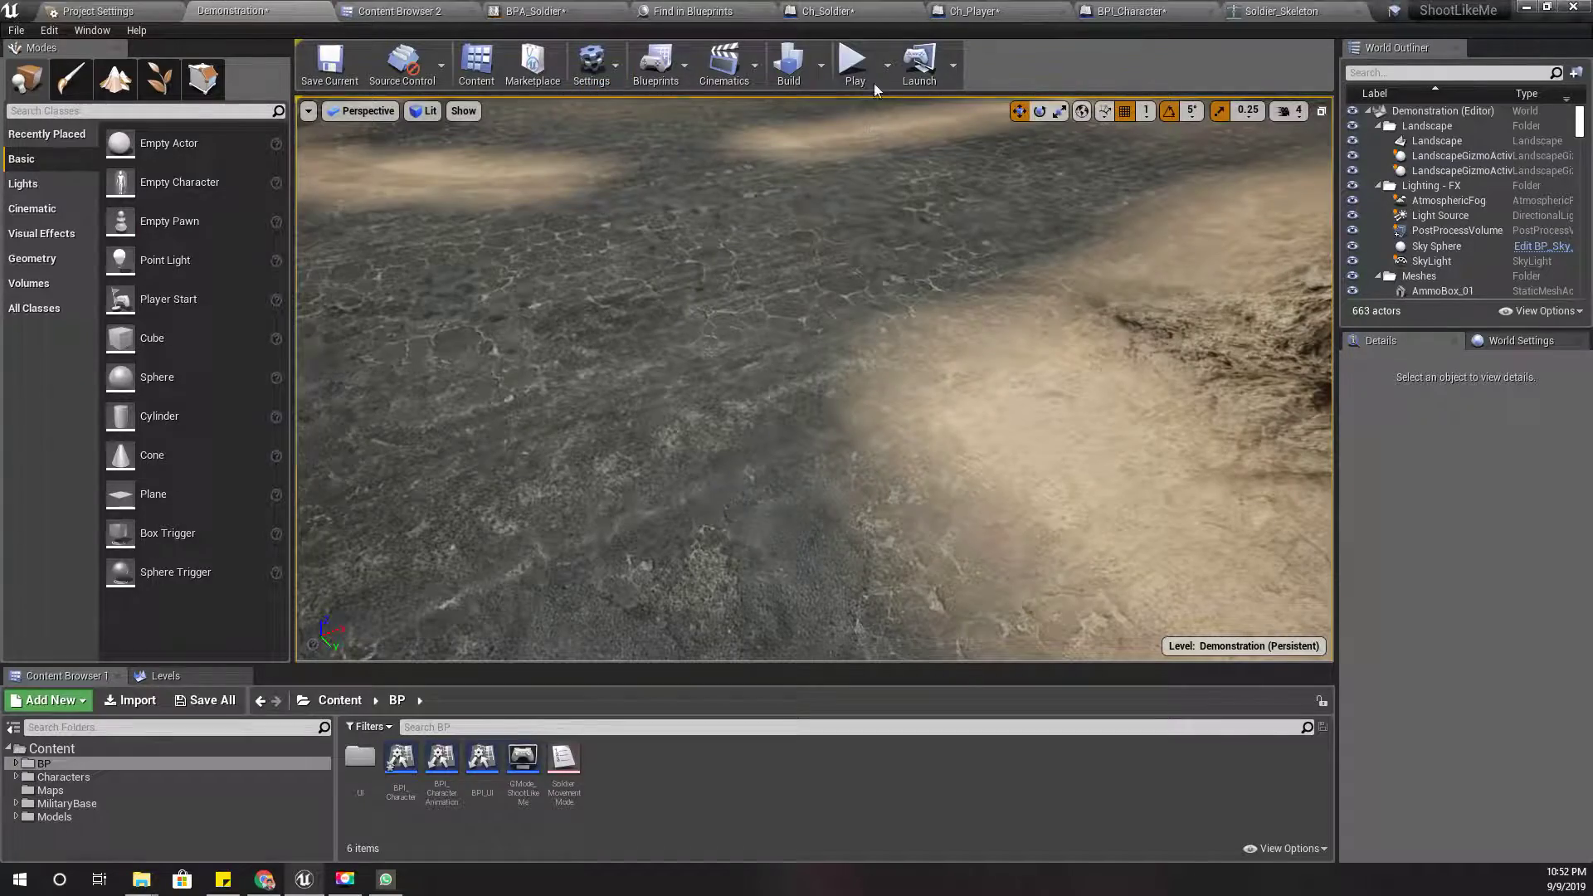
{"action": "key", "text": "alt+p"}
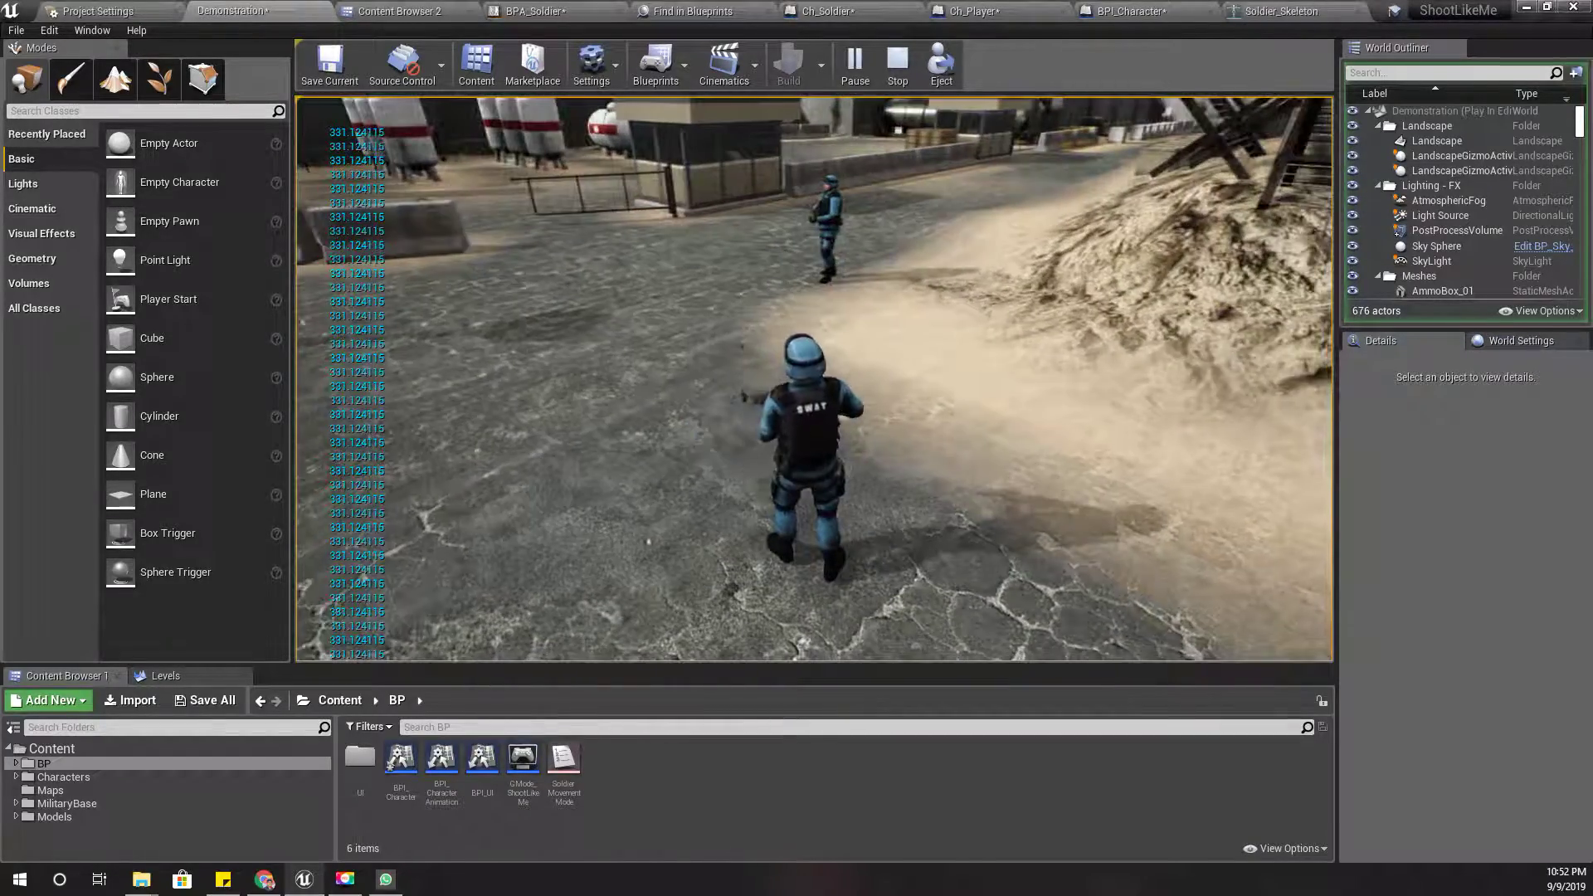
{"action": "key", "text": "Escape"}
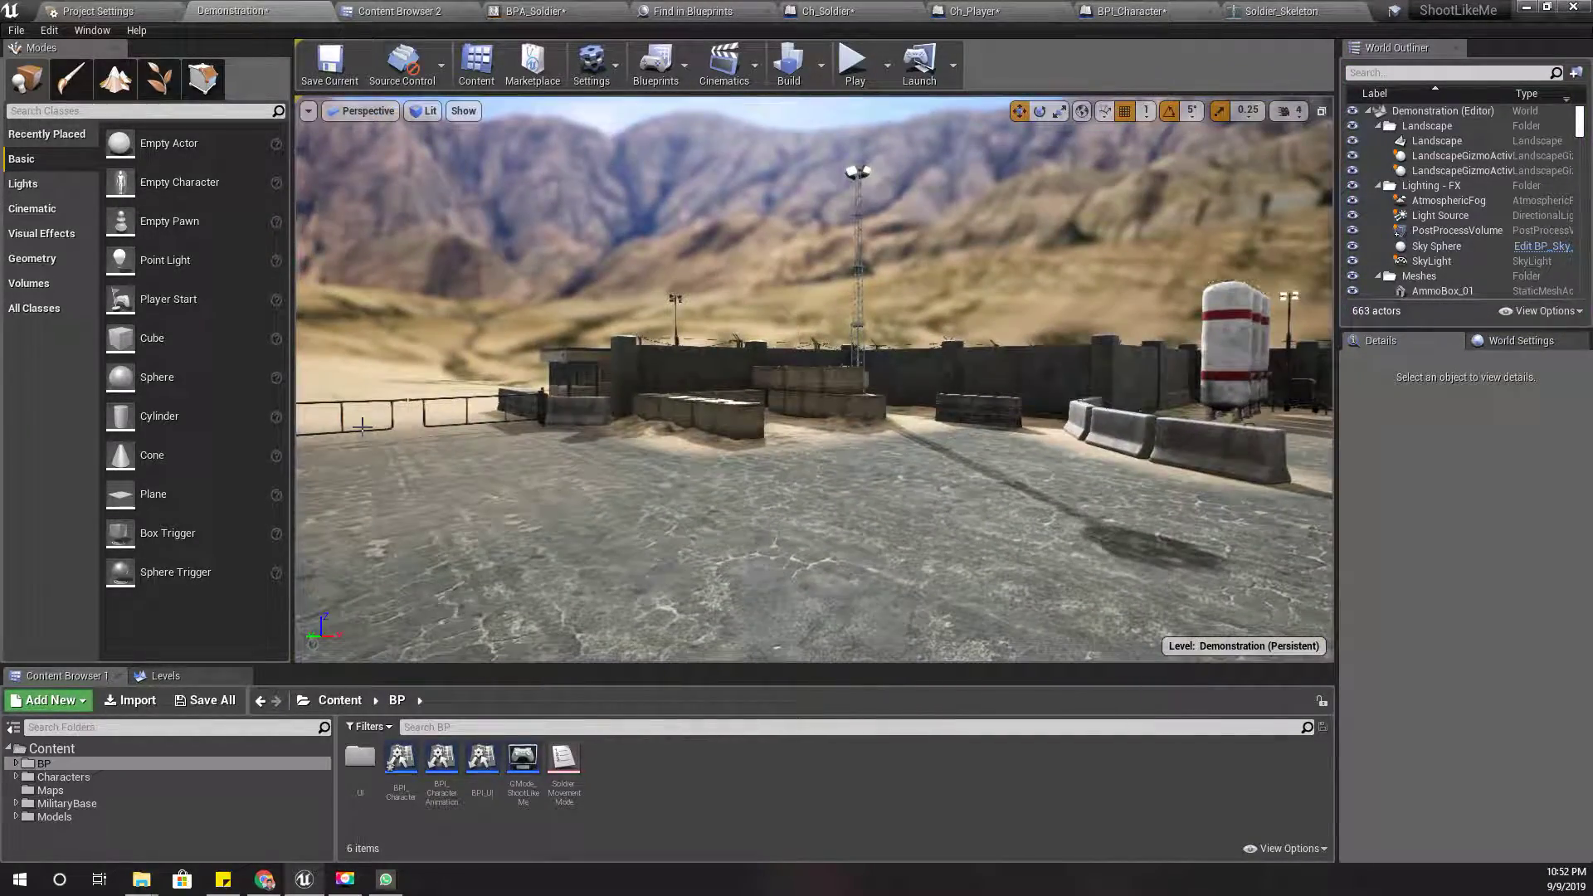
Wire control rotation Pitch into Aiming Rotation Y (Pitch) and compile BPA_Soldier.
{"action": "left_click", "coordinate": [880, 16]}
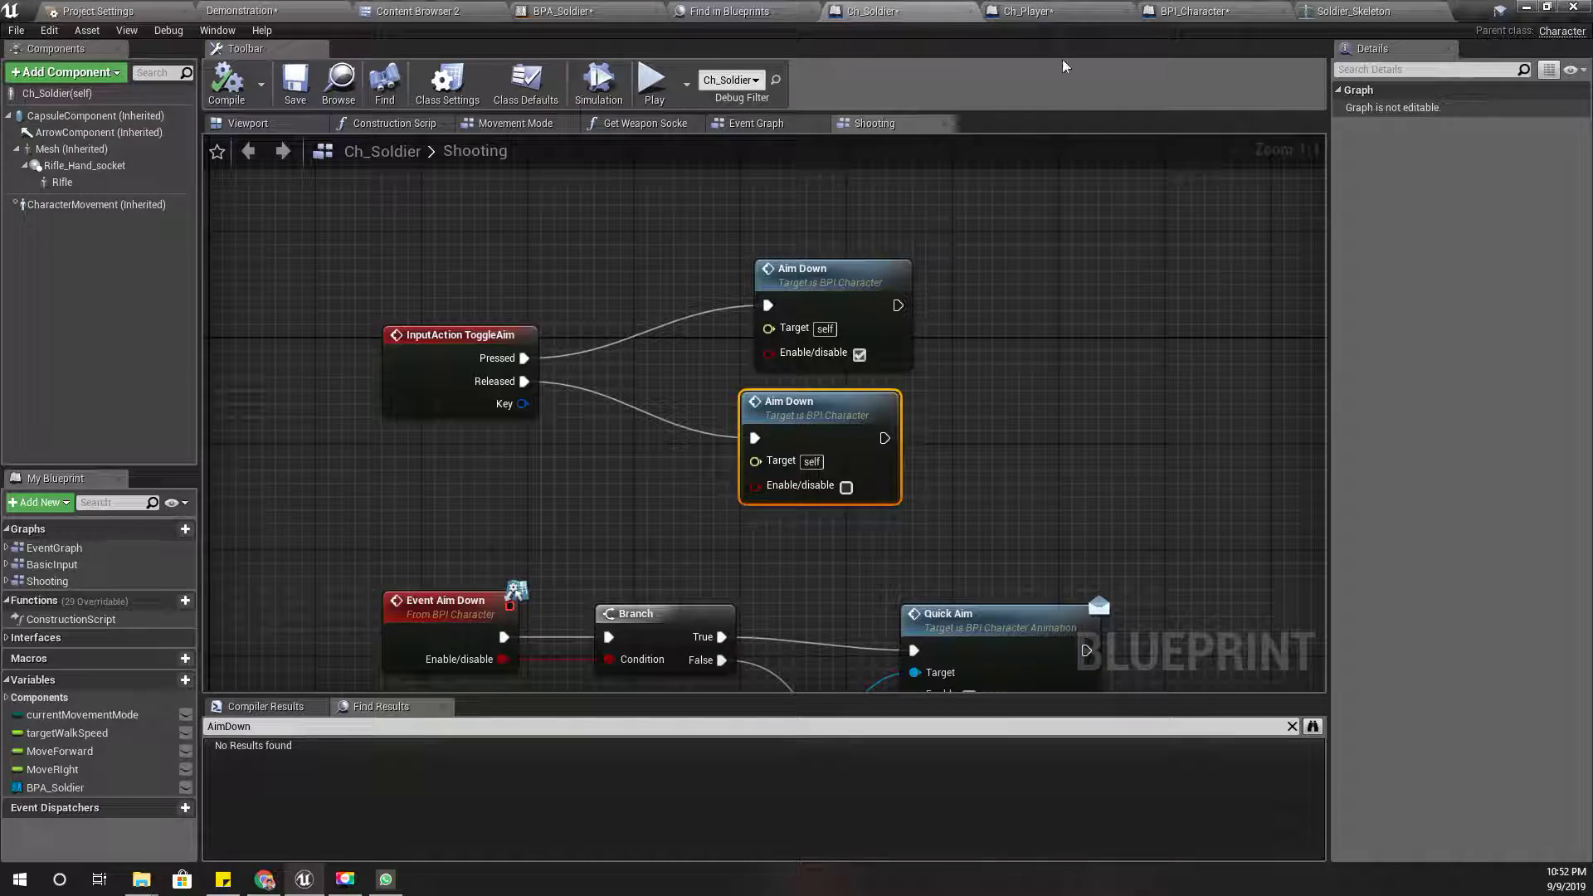
{"action": "left_click", "coordinate": [564, 11]}
{"action": "right_click_drag", "start_coordinate": [868, 400], "coordinate": [815, 423]}
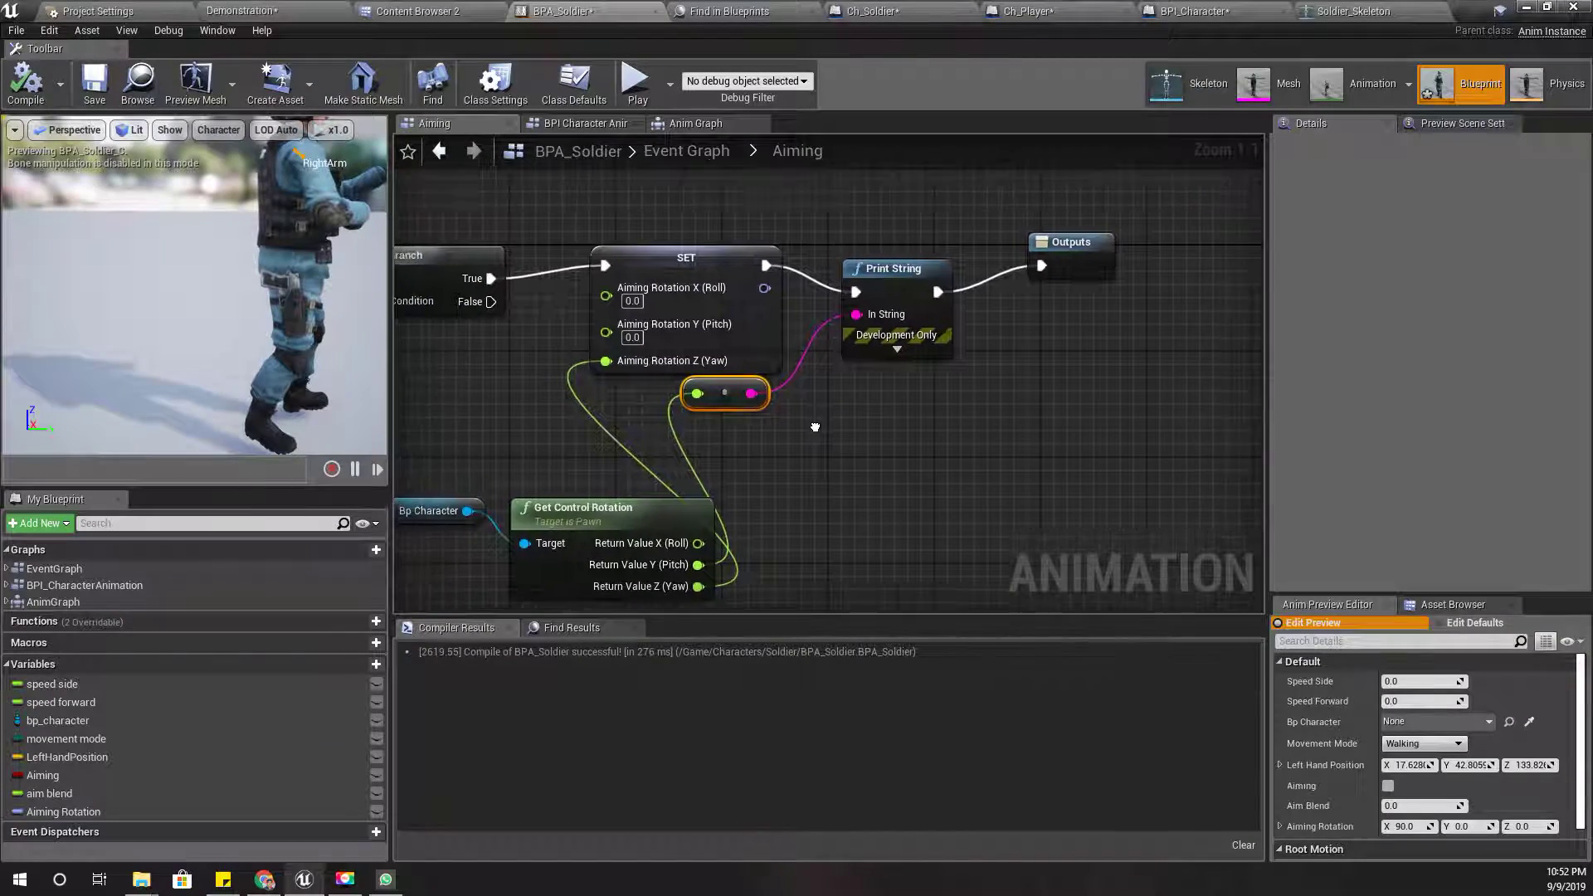
{"action": "left_click_drag", "start_coordinate": [696, 572], "coordinate": [712, 467]}
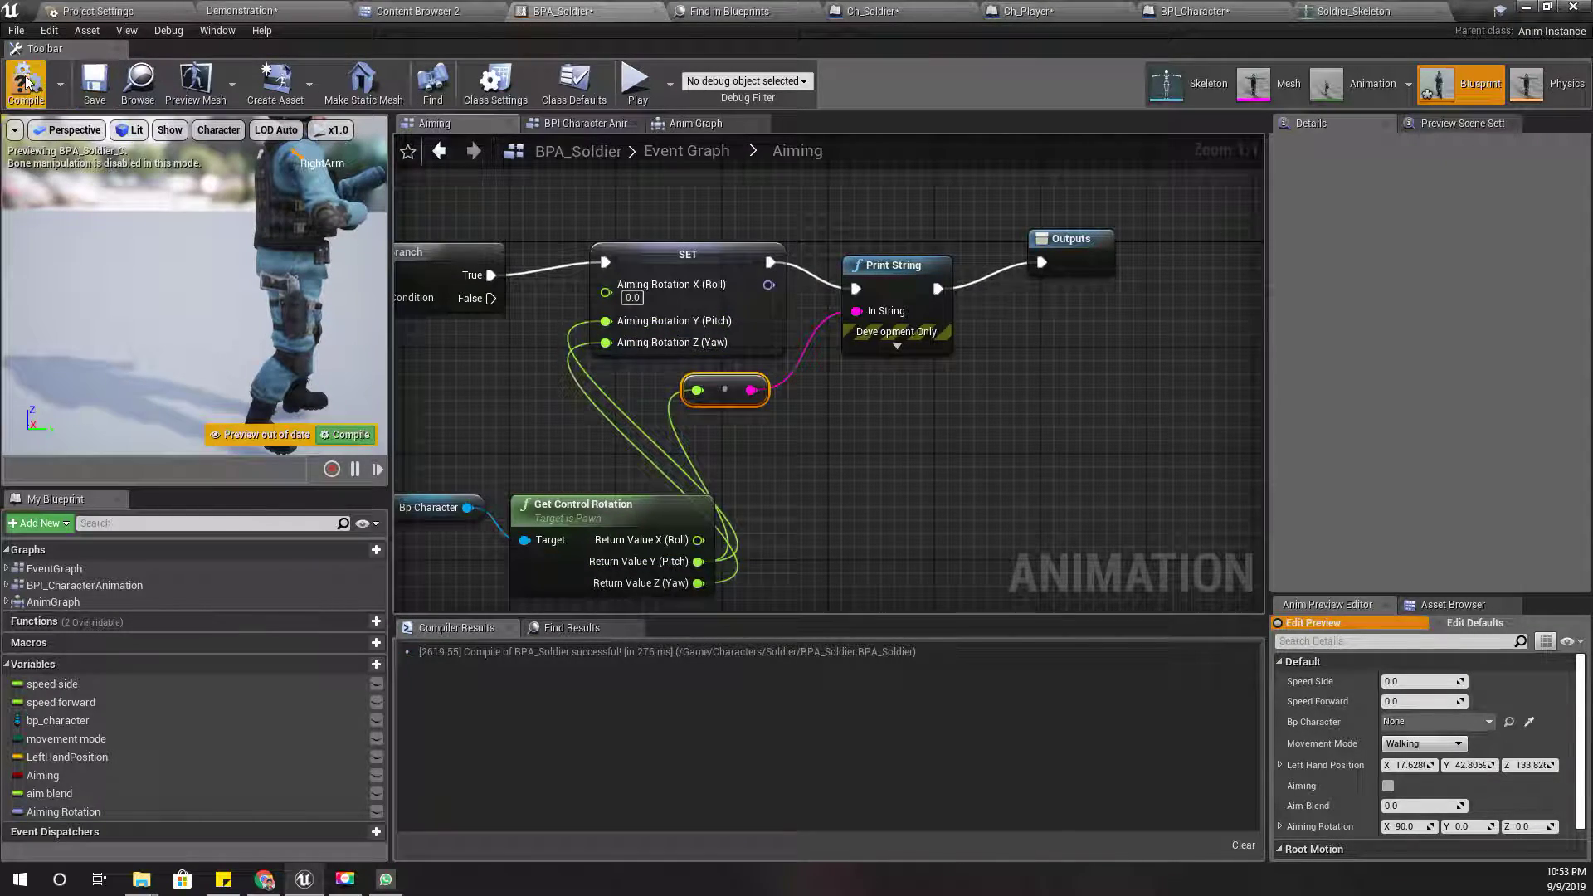
{"action": "left_click", "coordinate": [26, 82]}
After a quick playtest, set Aiming Rotation X (Roll) to 90 and recompile.
{"action": "left_click", "coordinate": [296, 8]}
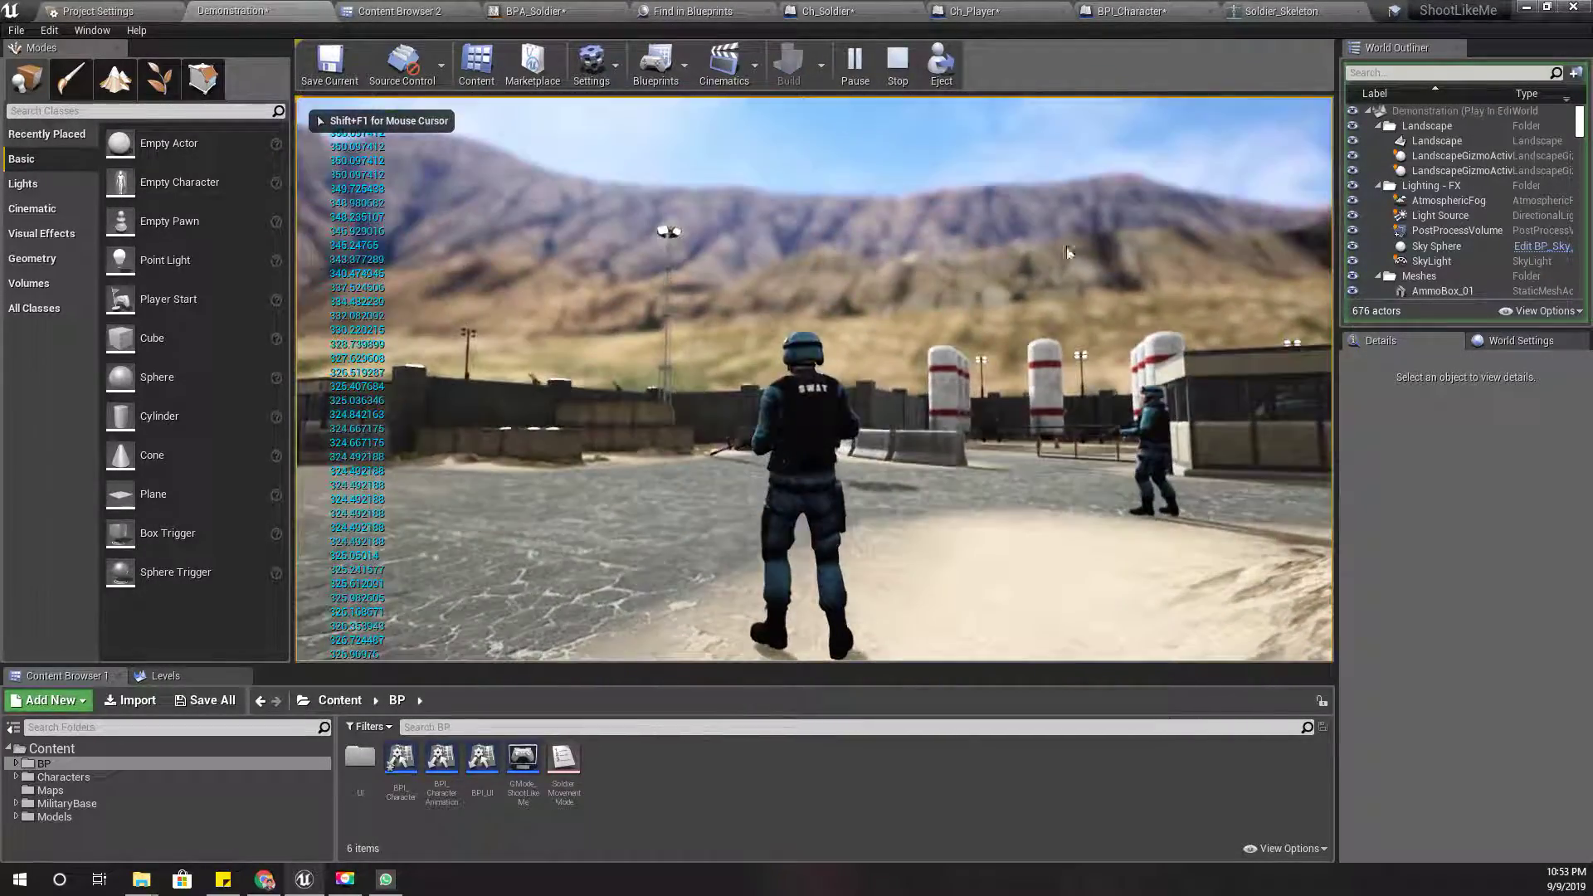
{"action": "key", "text": "Escape"}
{"action": "left_click", "coordinate": [583, 8]}
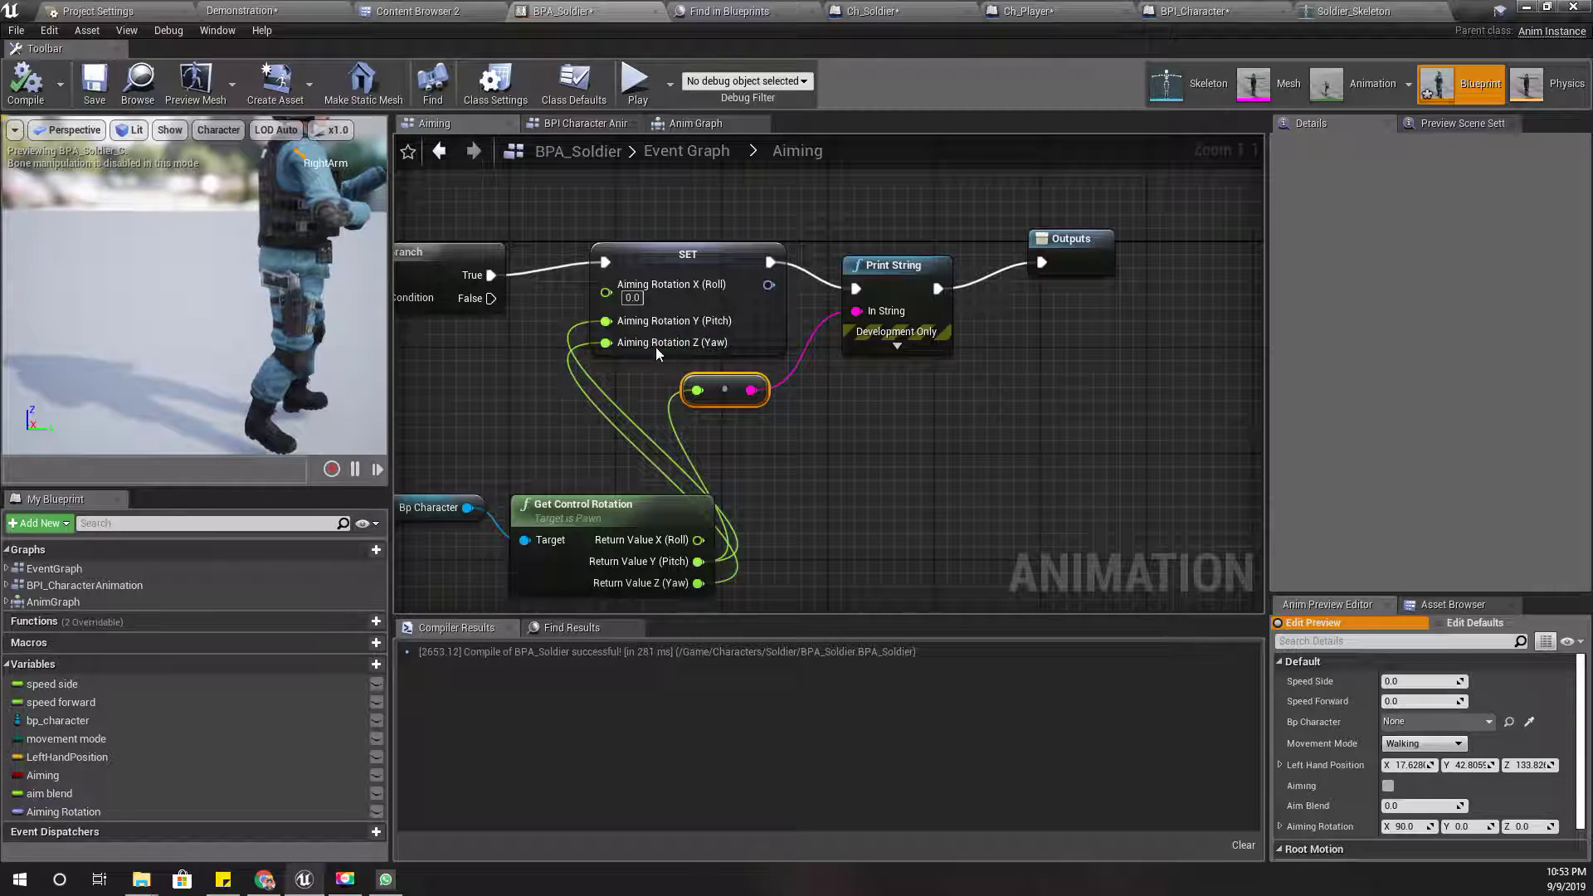
{"action": "left_click", "coordinate": [632, 297]}
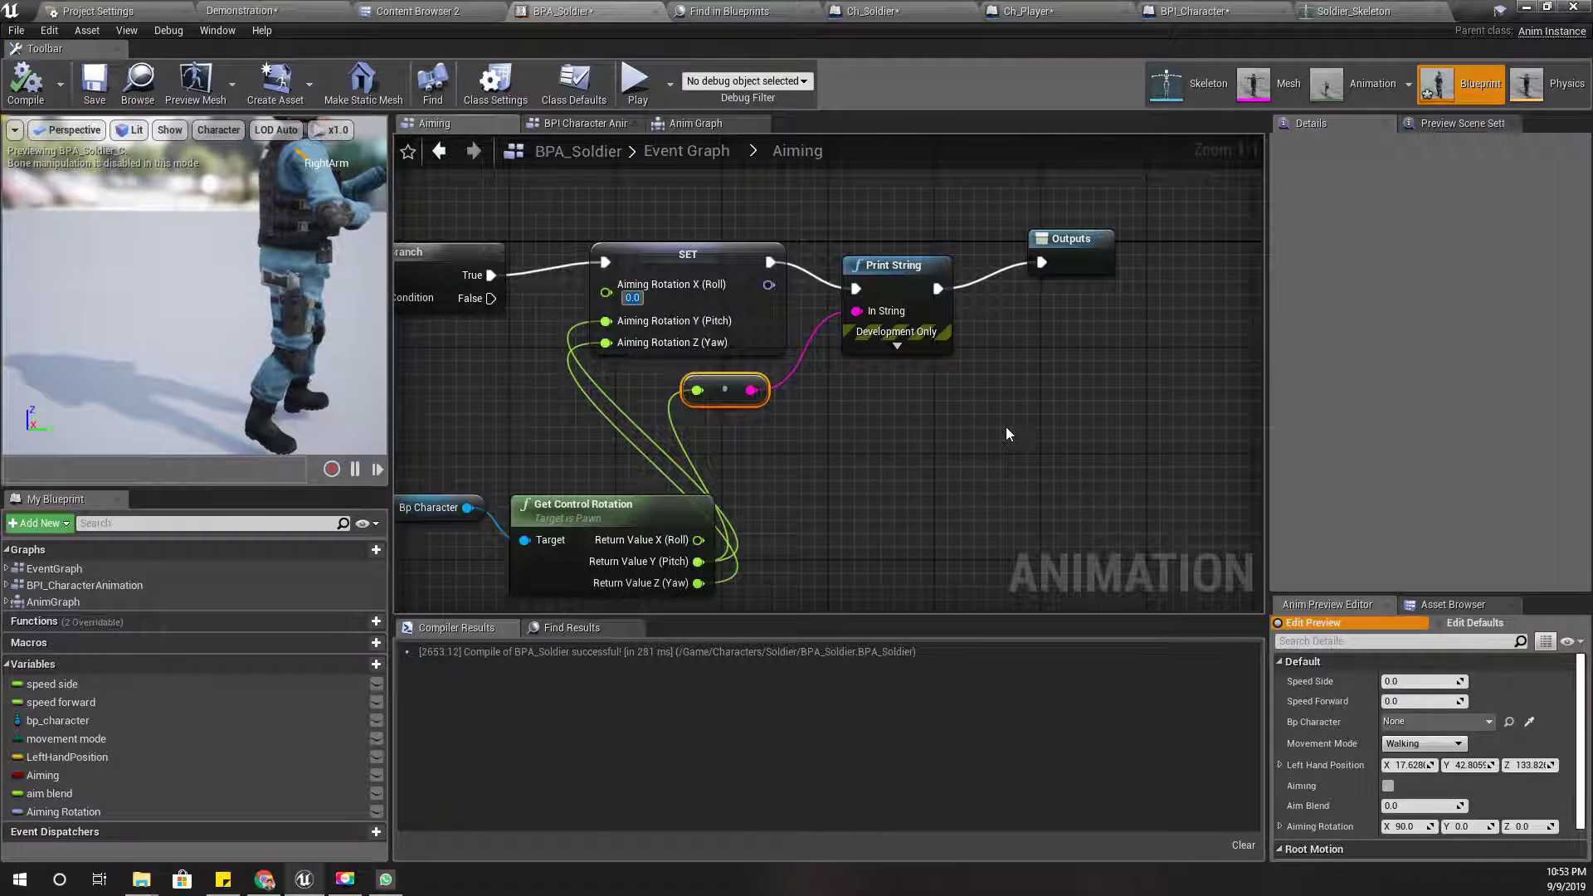
{"action": "type", "text": "90"}
{"action": "key", "text": "Return"}
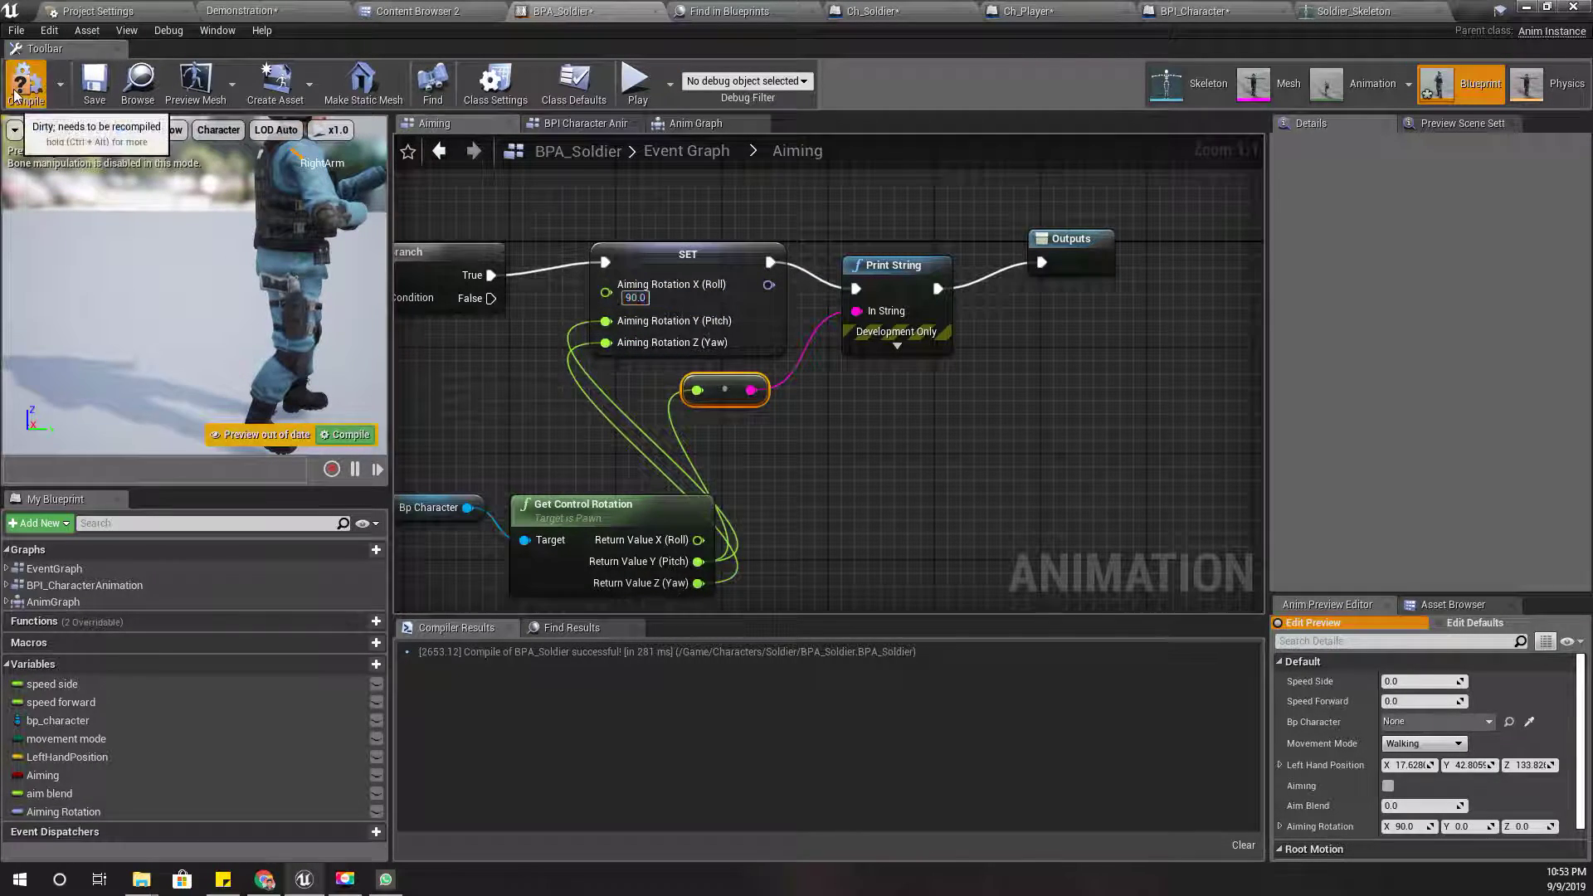
{"action": "left_click", "coordinate": [15, 94]}
Play-test the Demonstration level, aiming the soldier's rifle with right-click, then stop.
{"action": "left_click", "coordinate": [266, 7]}
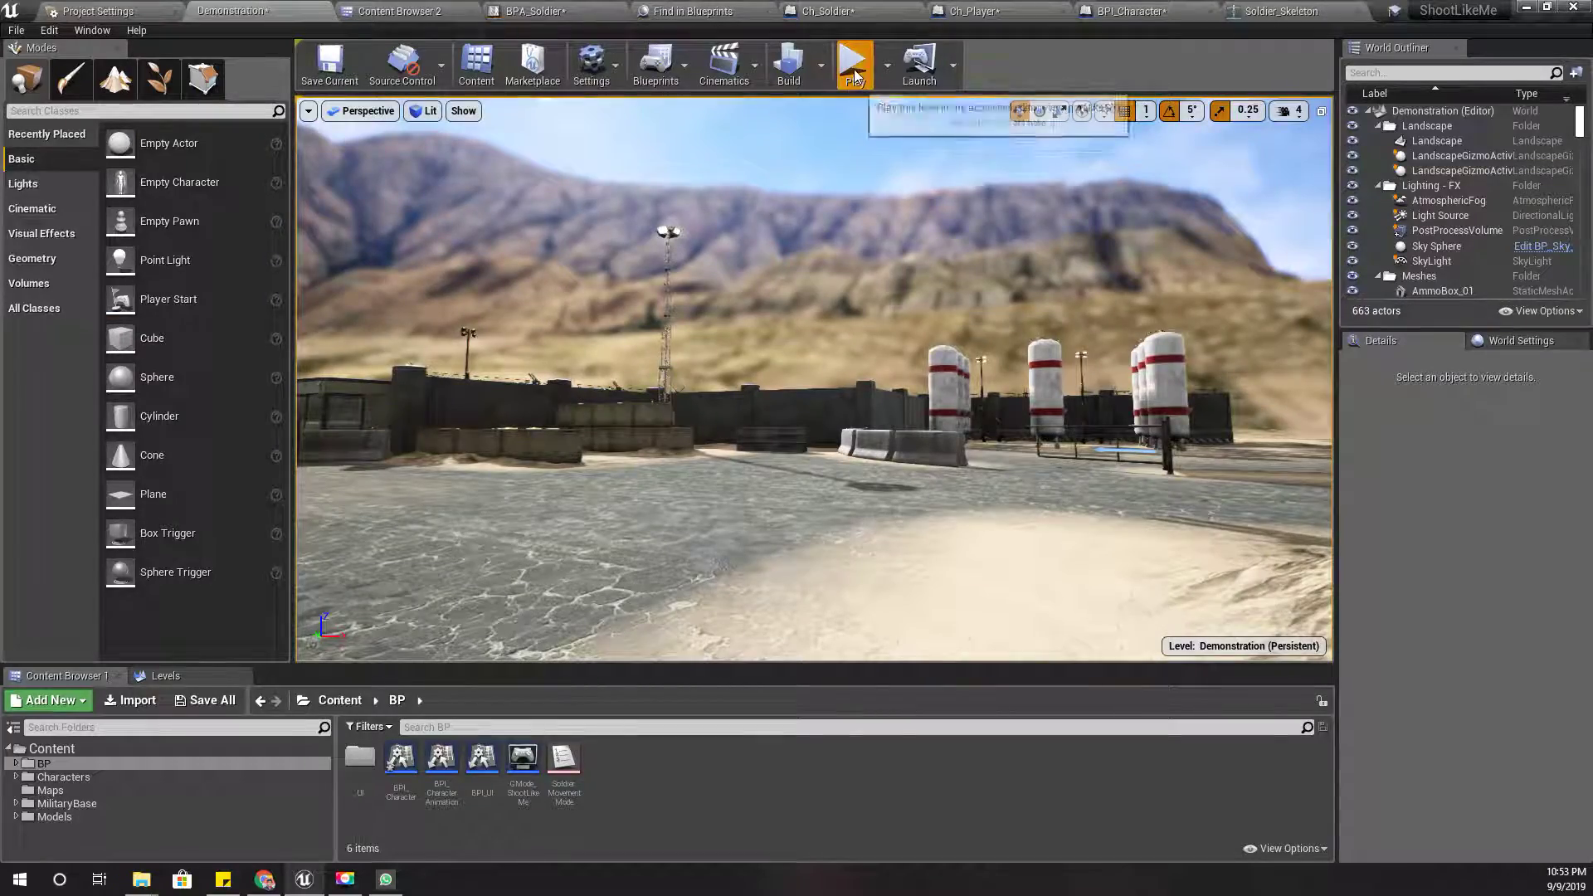
{"action": "key", "text": "alt+p"}
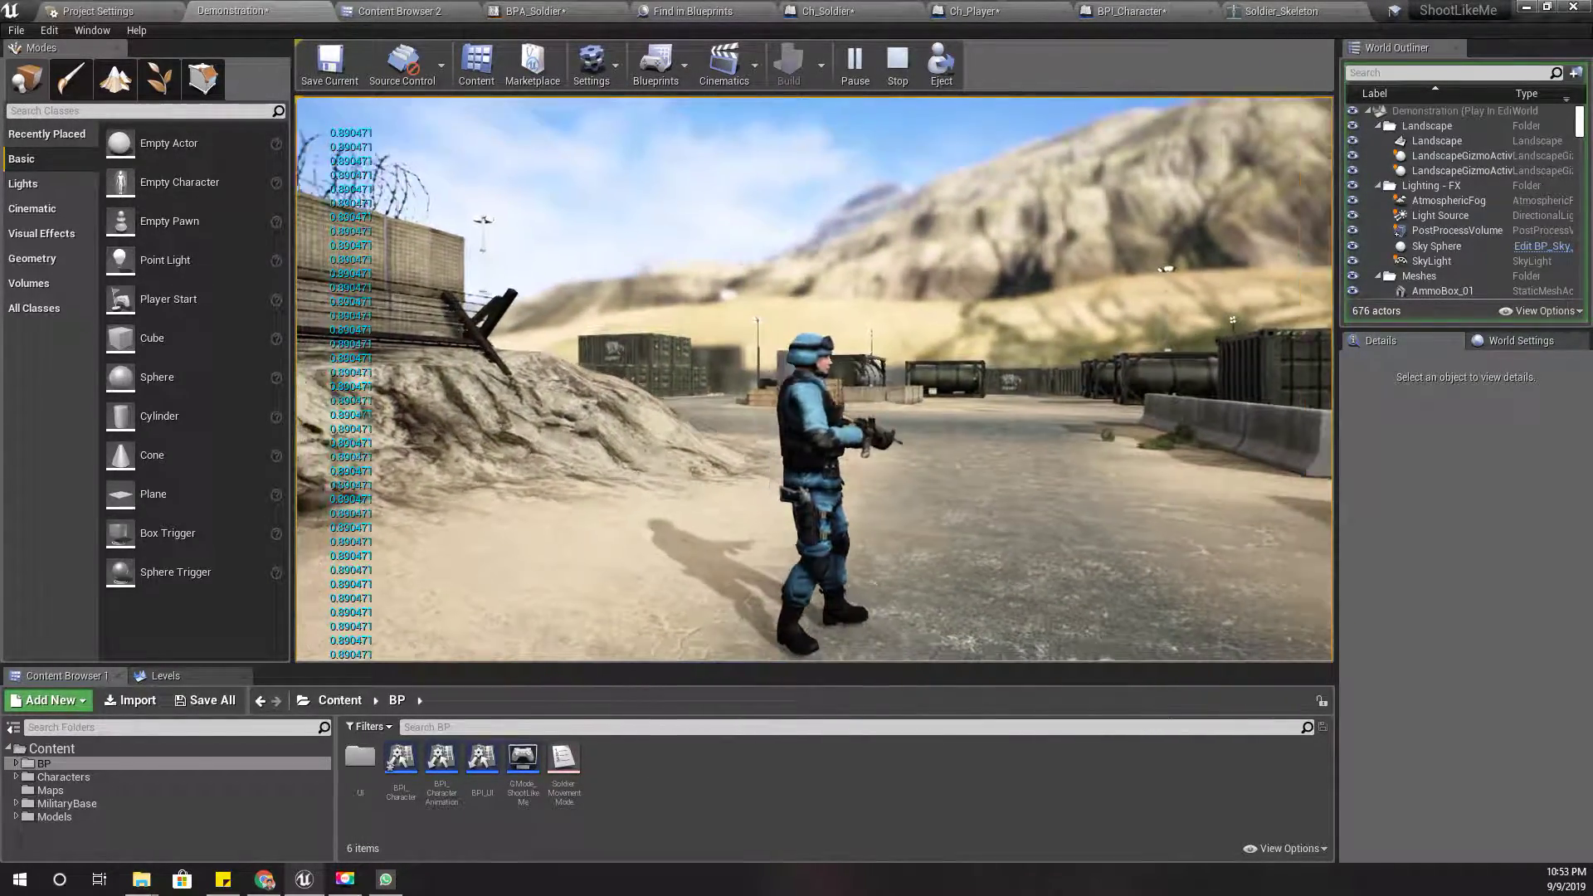
{"action": "right_click", "coordinate": [813, 378]}
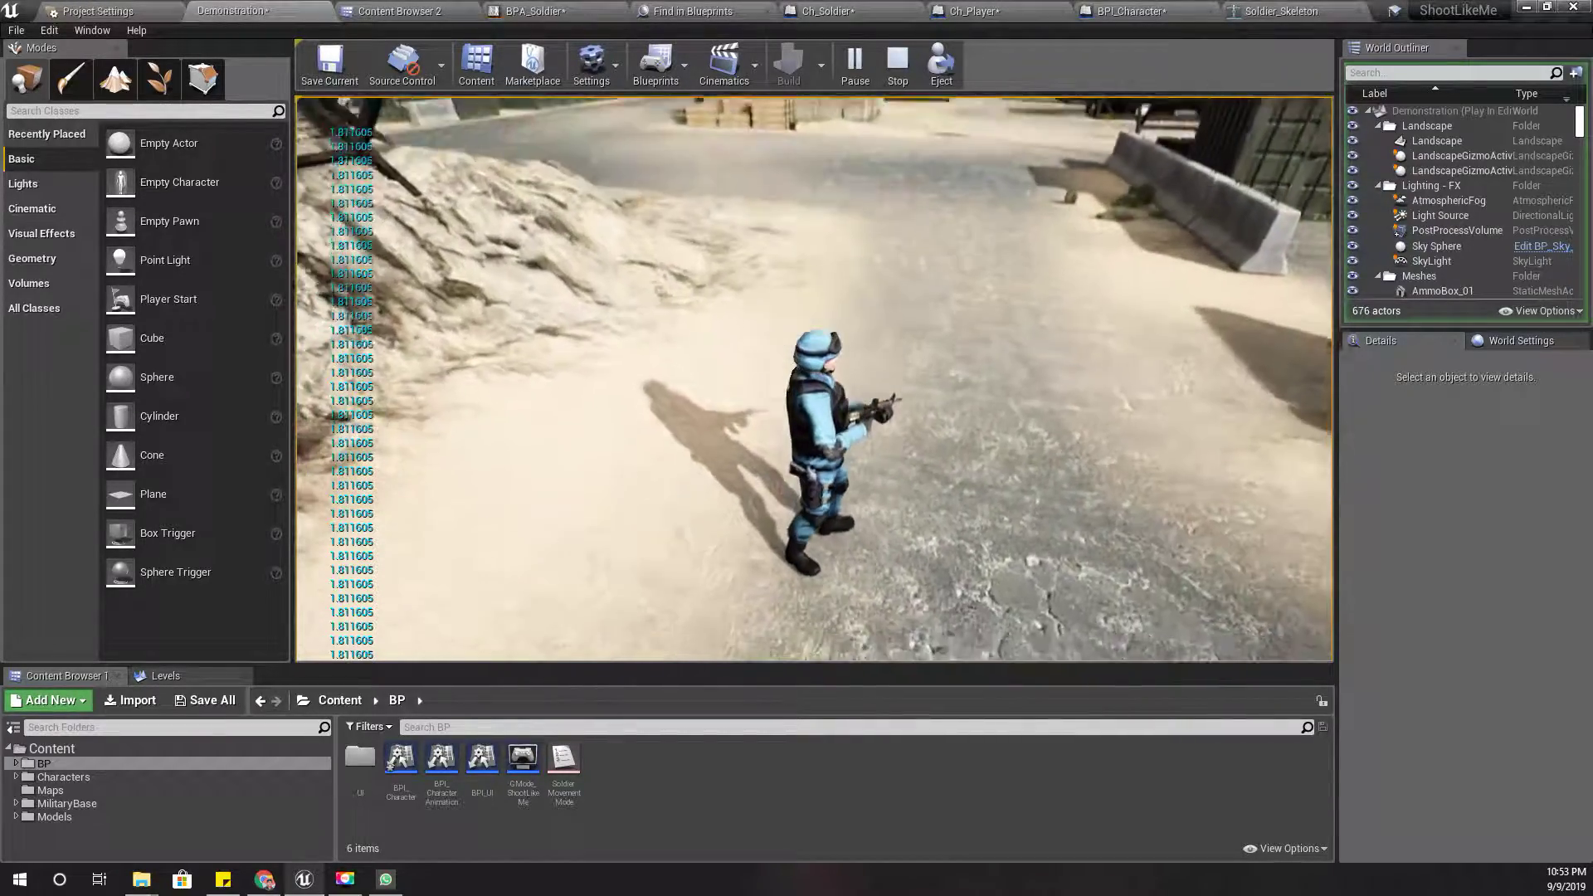
{"action": "key", "text": "Escape"}
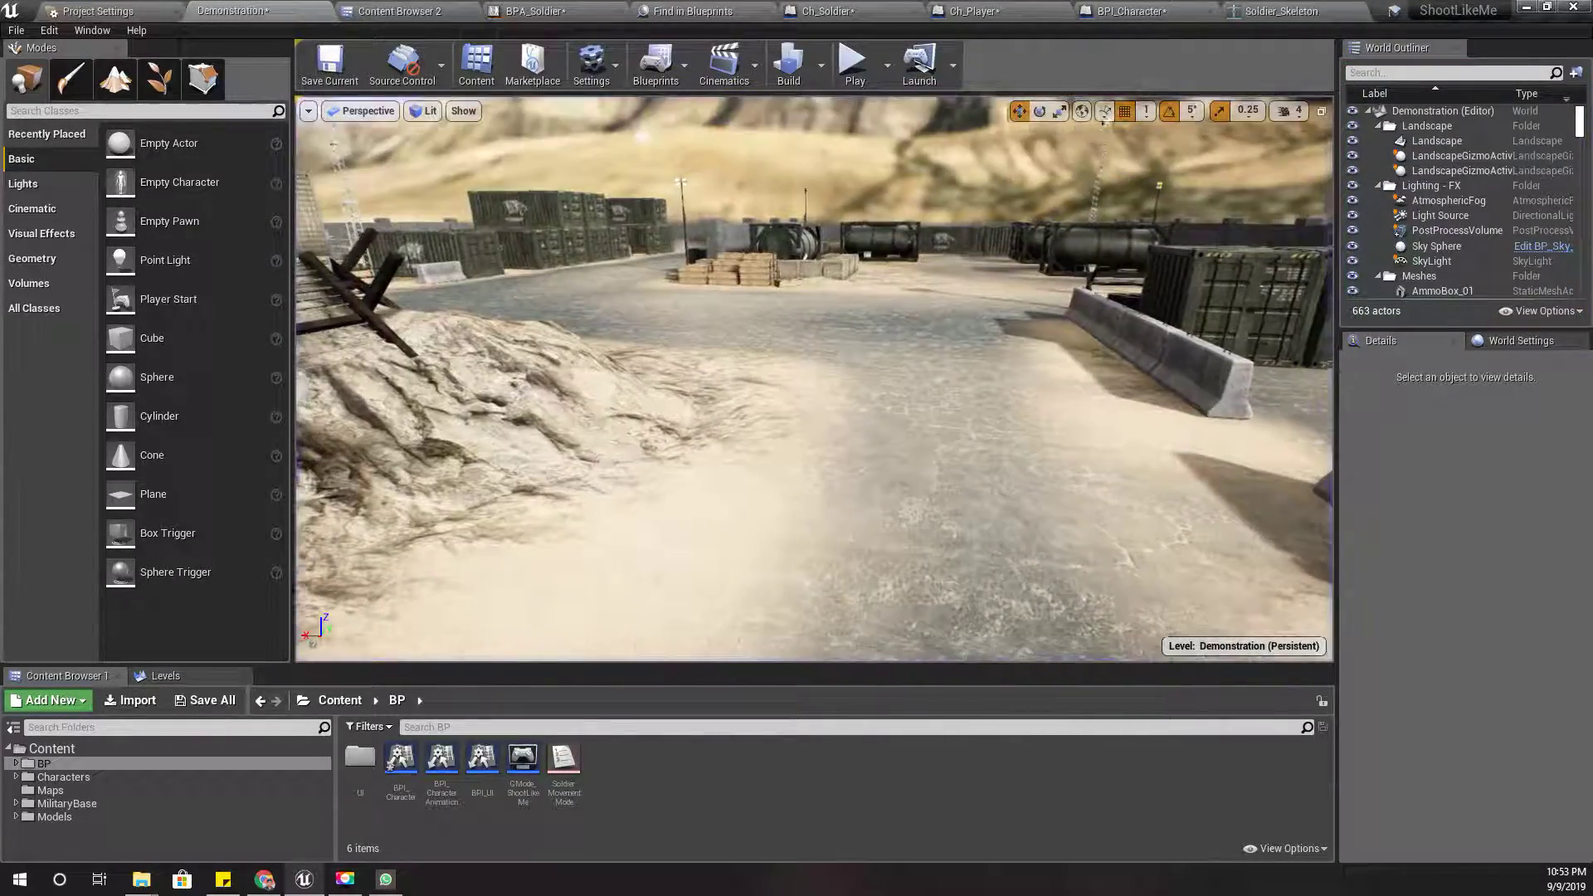
Add a float + float node off the control rotation Yaw output.
{"action": "left_click", "coordinate": [545, 7]}
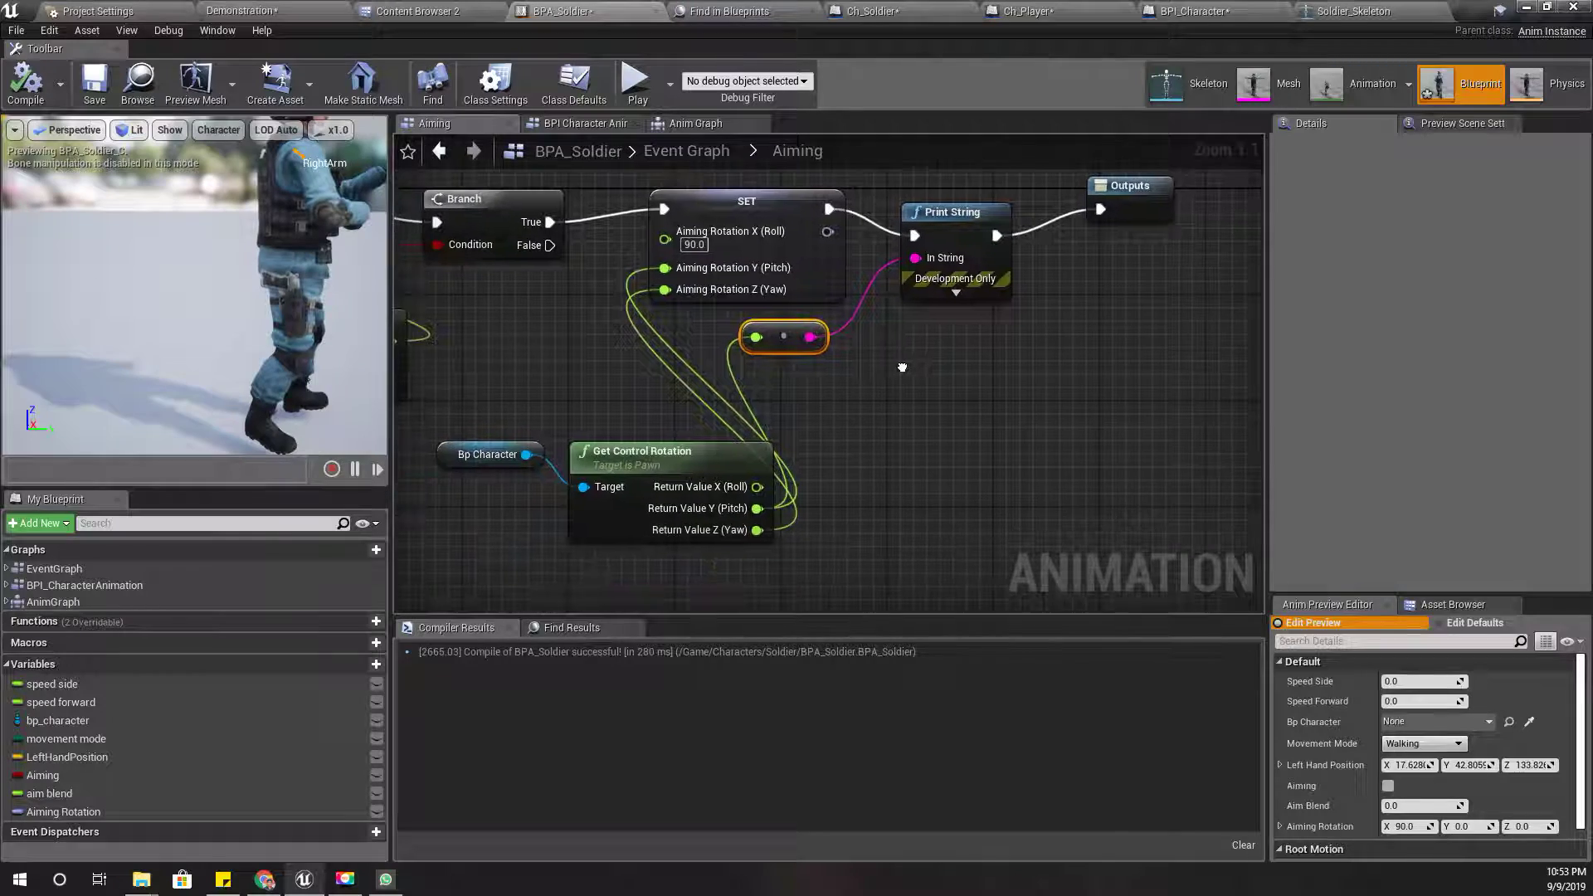
{"action": "right_click_drag", "start_coordinate": [843, 350], "coordinate": [869, 306]}
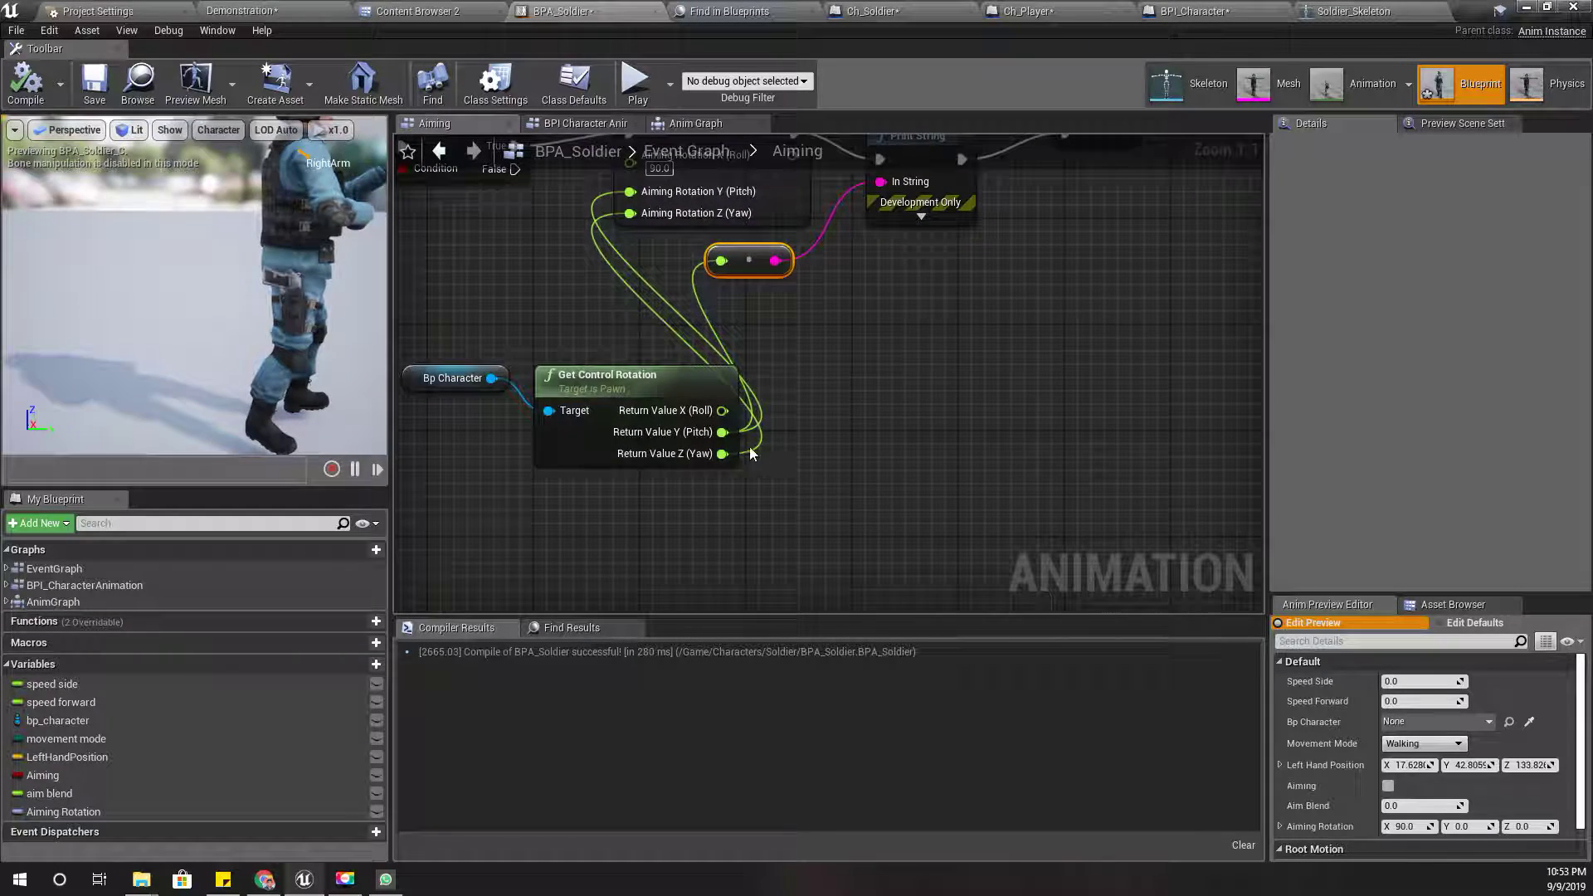
{"action": "left_click_drag", "start_coordinate": [723, 454], "coordinate": [758, 458]}
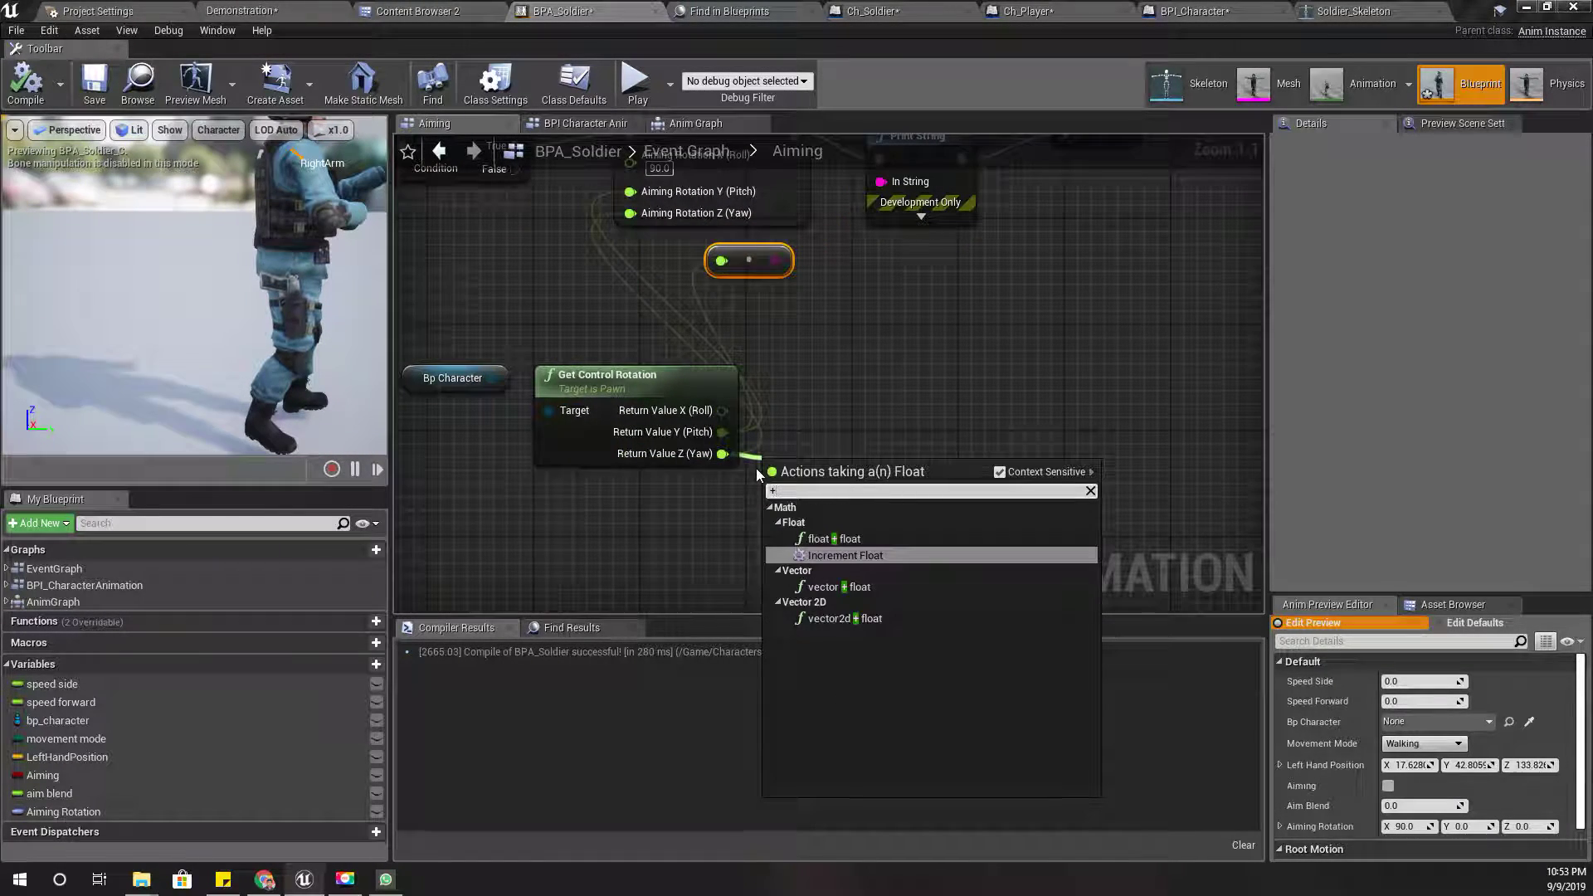
{"action": "key", "text": "Up"}
{"action": "key", "text": "Return"}
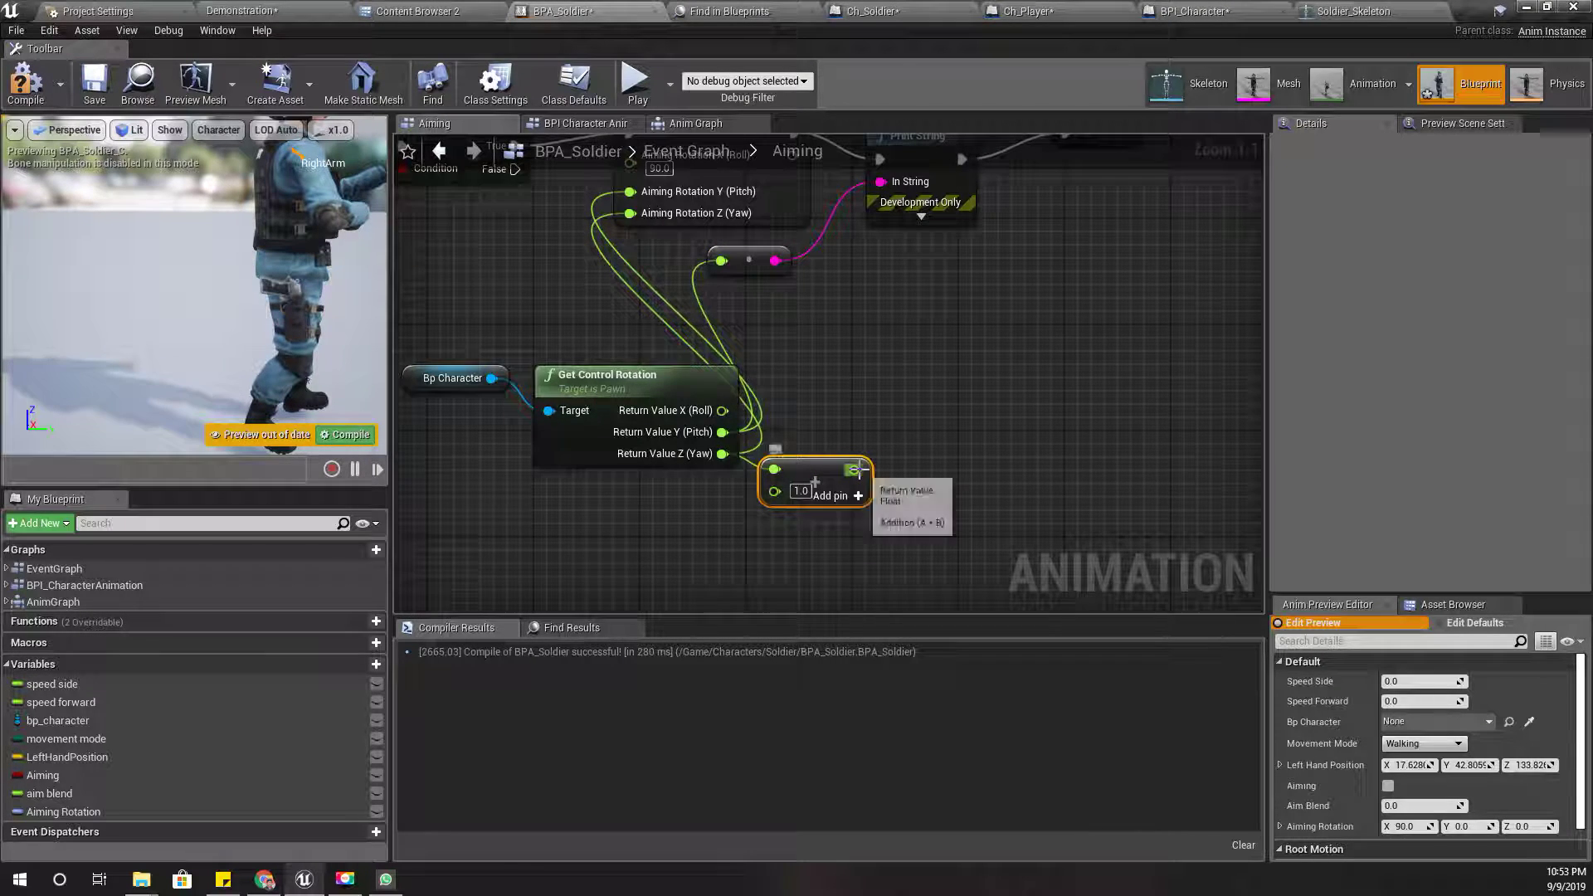
Feed the sum into Aiming Rotation Z (Yaw) with an added value of 30.0.
{"action": "left_click_drag", "start_coordinate": [854, 470], "coordinate": [639, 220]}
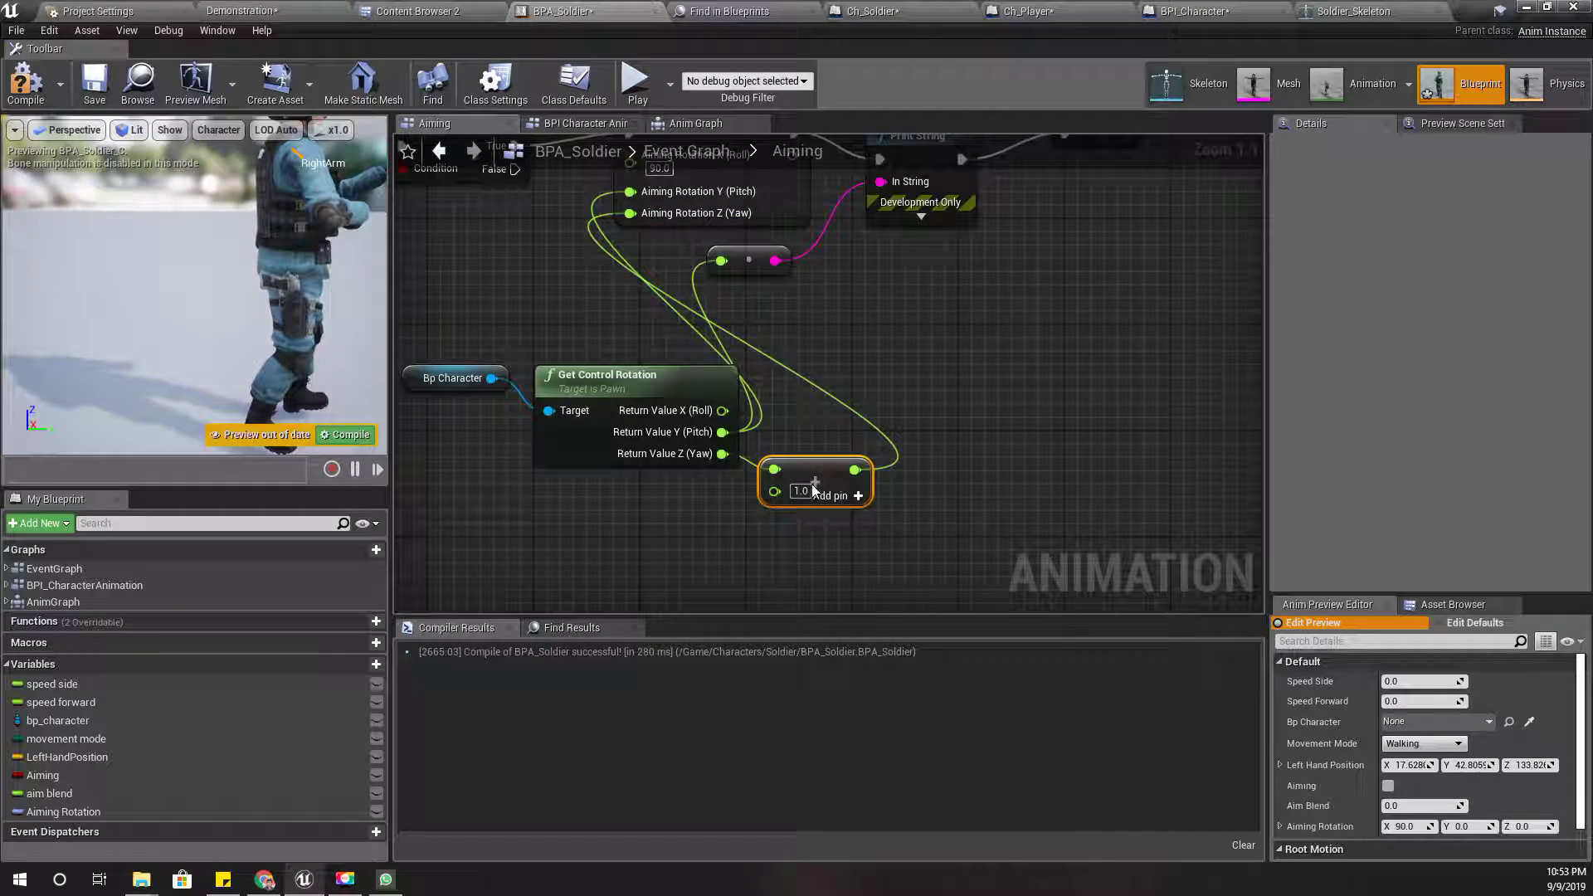
{"action": "left_click_drag", "start_coordinate": [818, 472], "coordinate": [871, 458]}
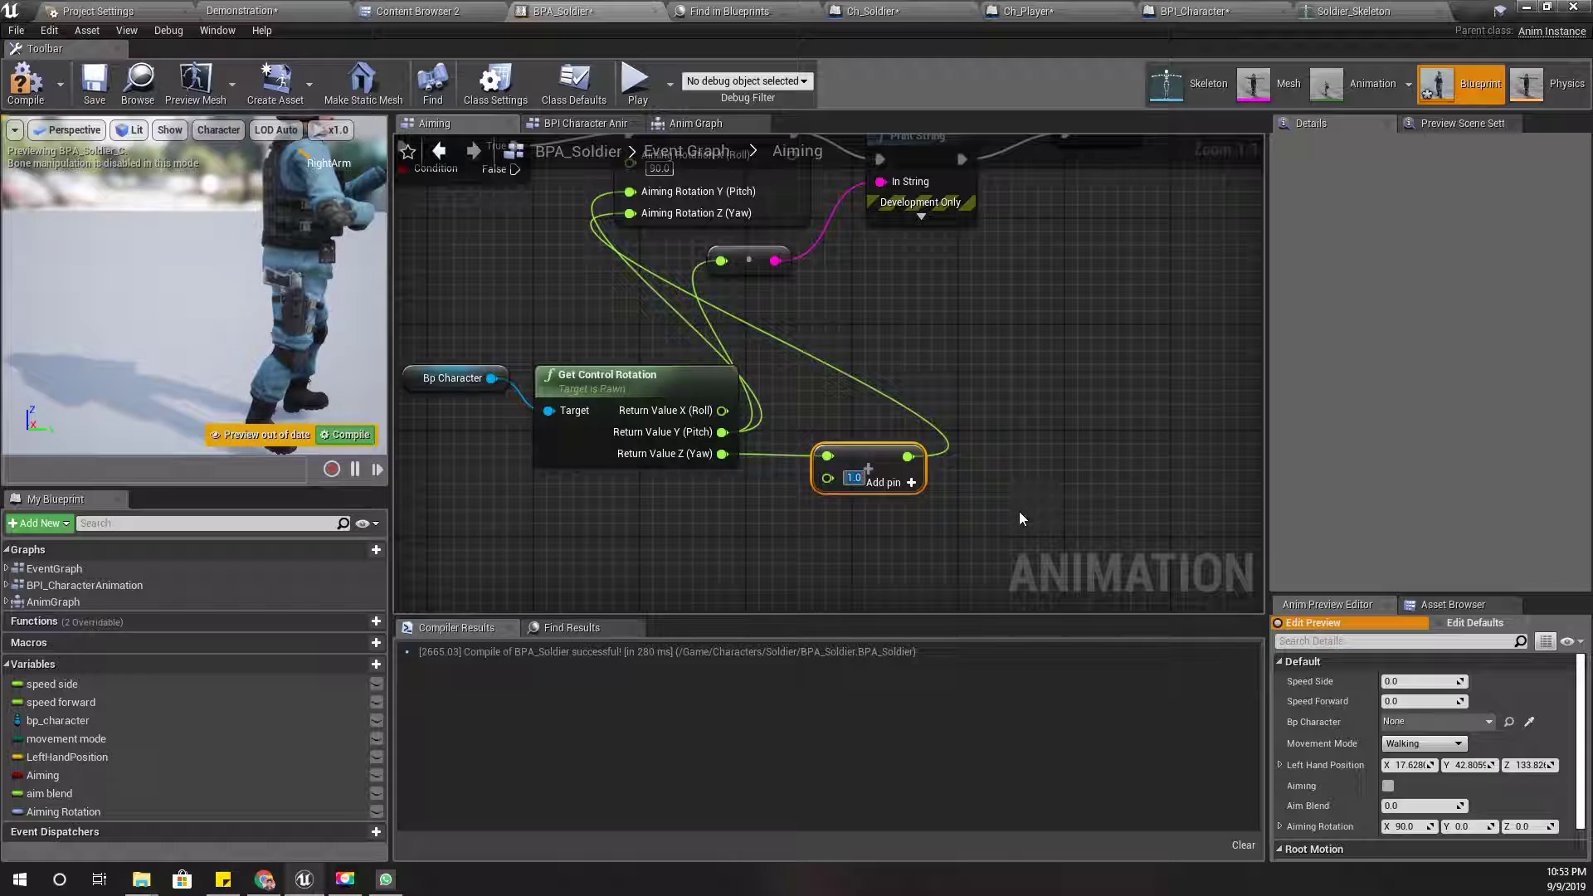
{"action": "type", "text": "30.0"}
{"action": "left_click", "coordinate": [241, 10]}
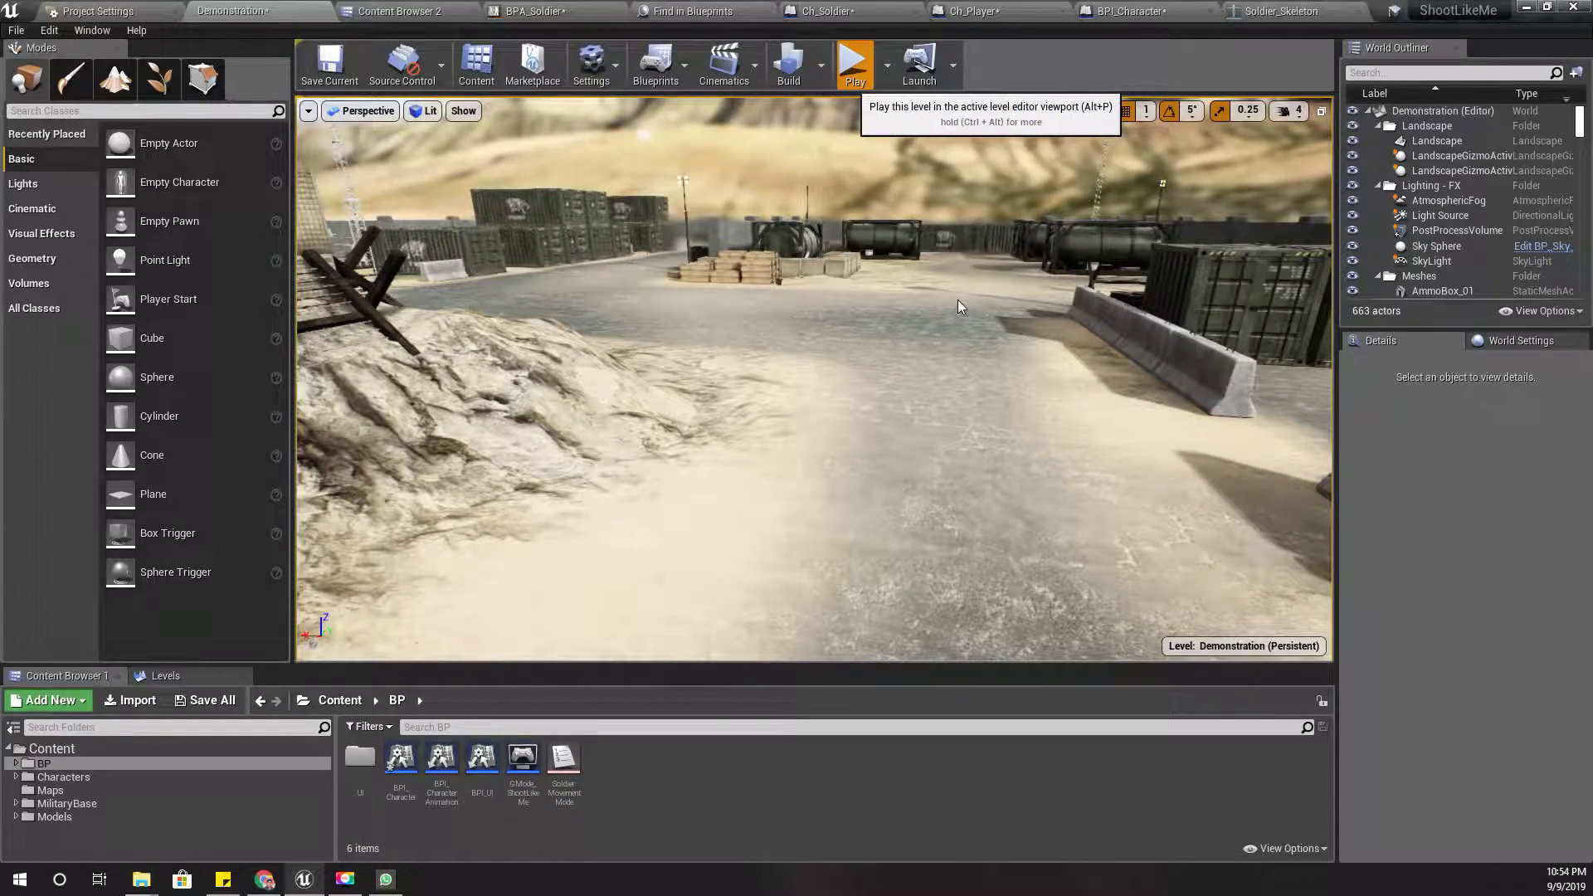
Run a brief playtest, then recompile BPA_Soldier with the yaw offset.
{"action": "key", "text": "alt+p"}
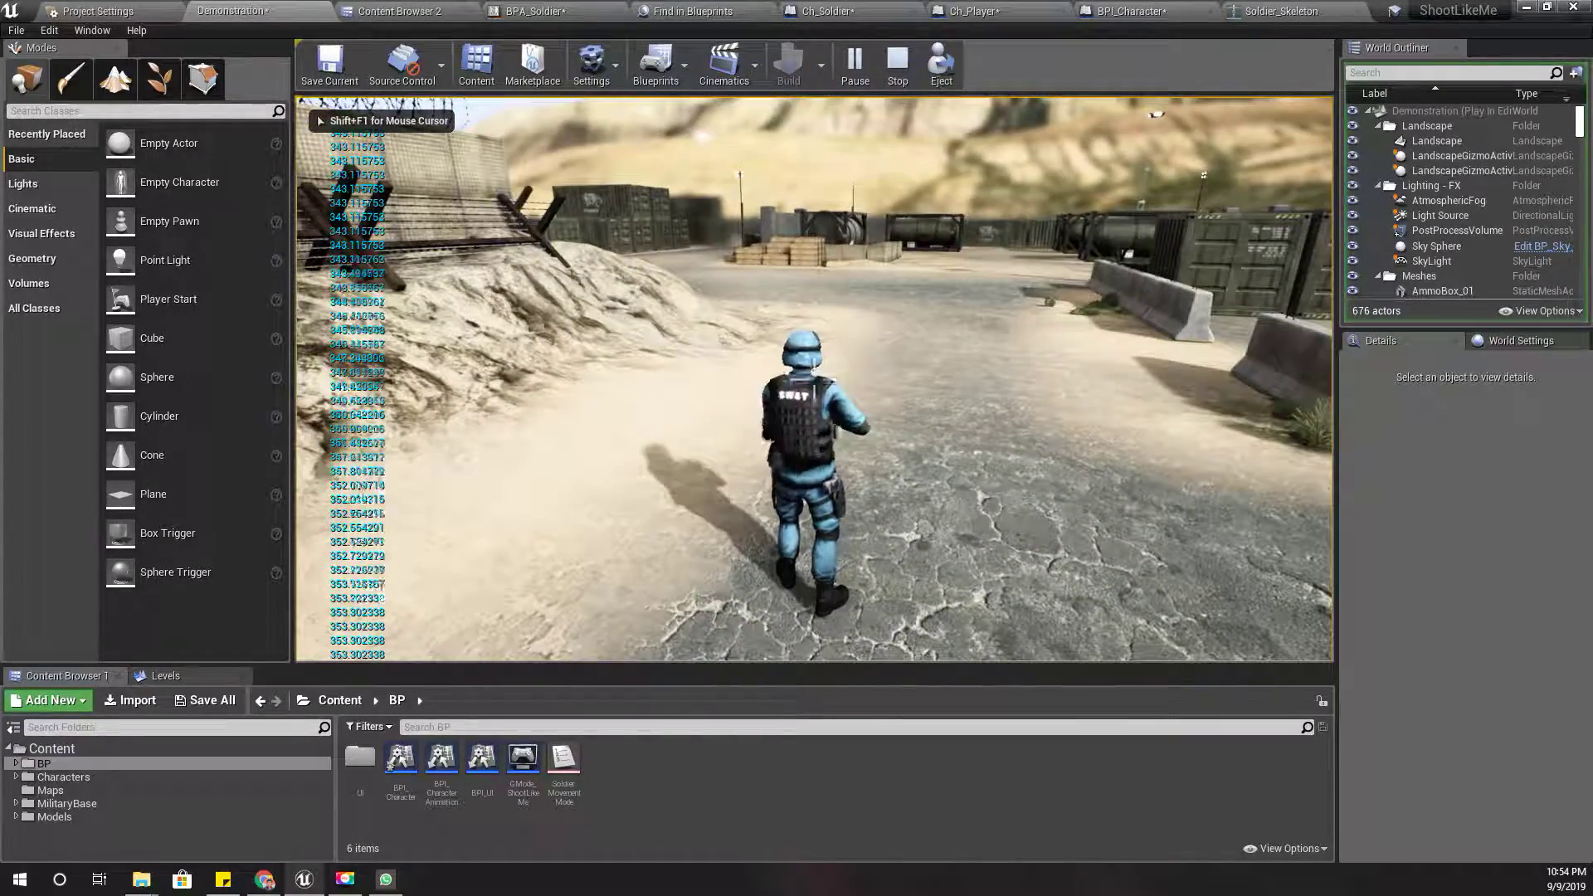
{"action": "key", "text": "Escape"}
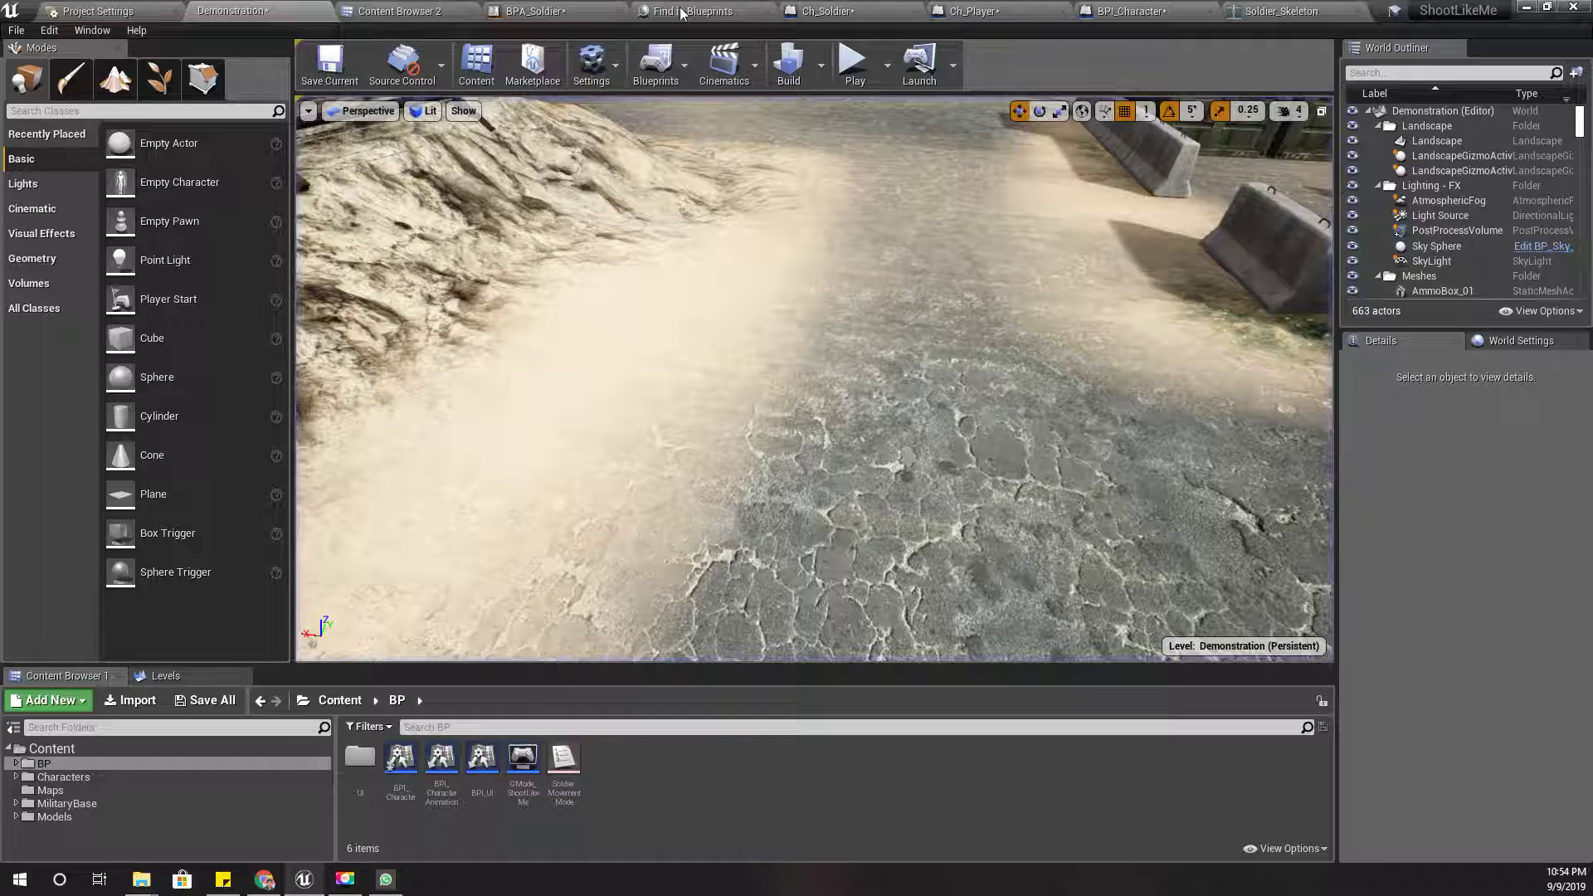
{"action": "left_click", "coordinate": [580, 11]}
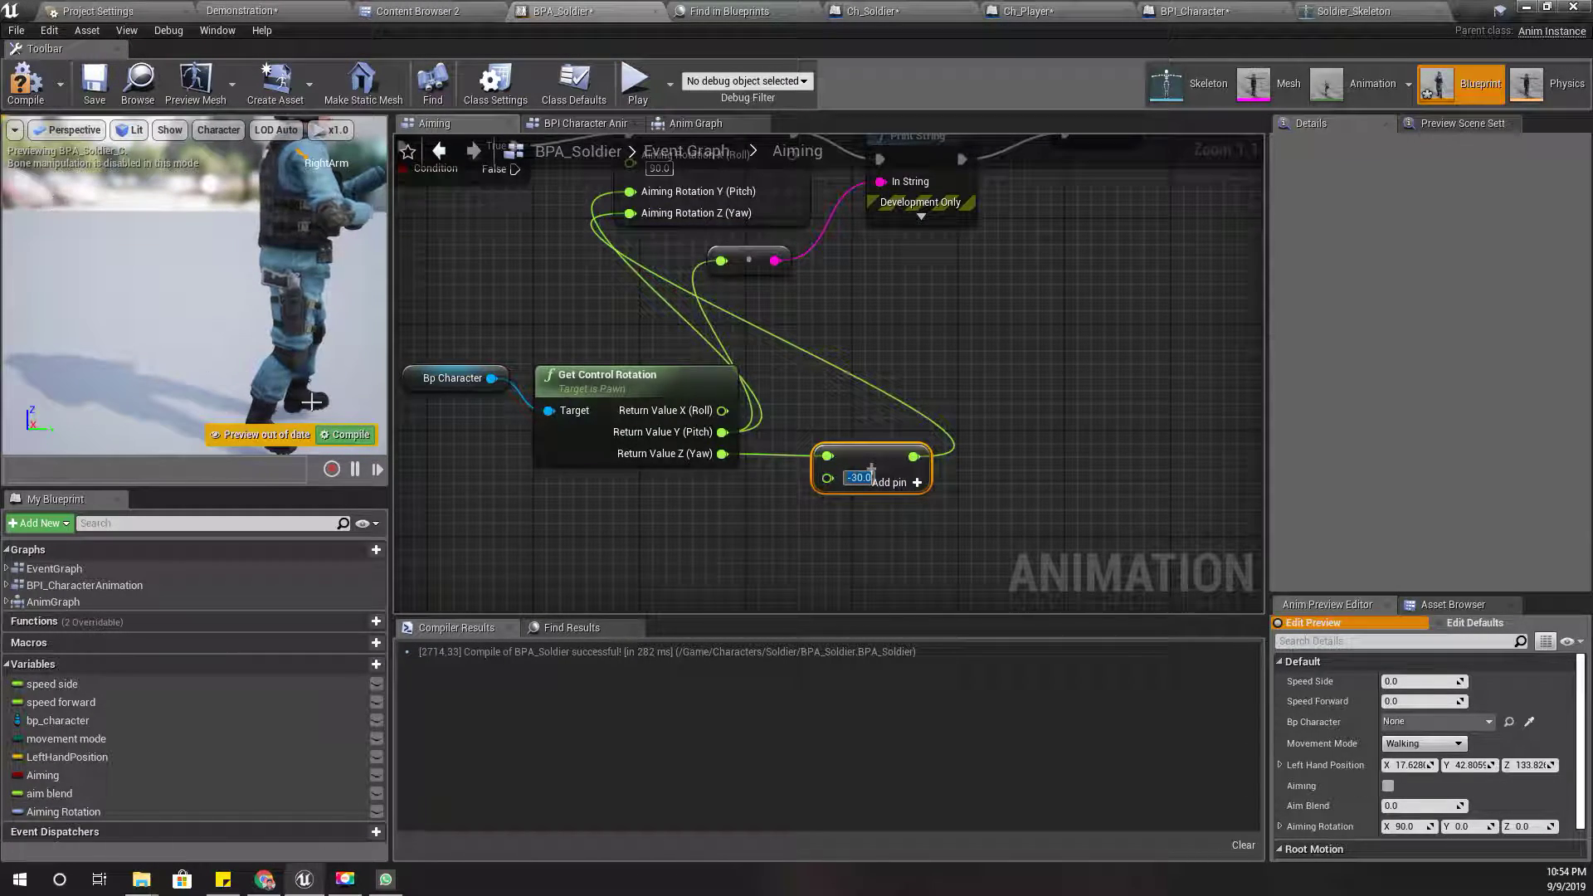
{"action": "left_click", "coordinate": [335, 437]}
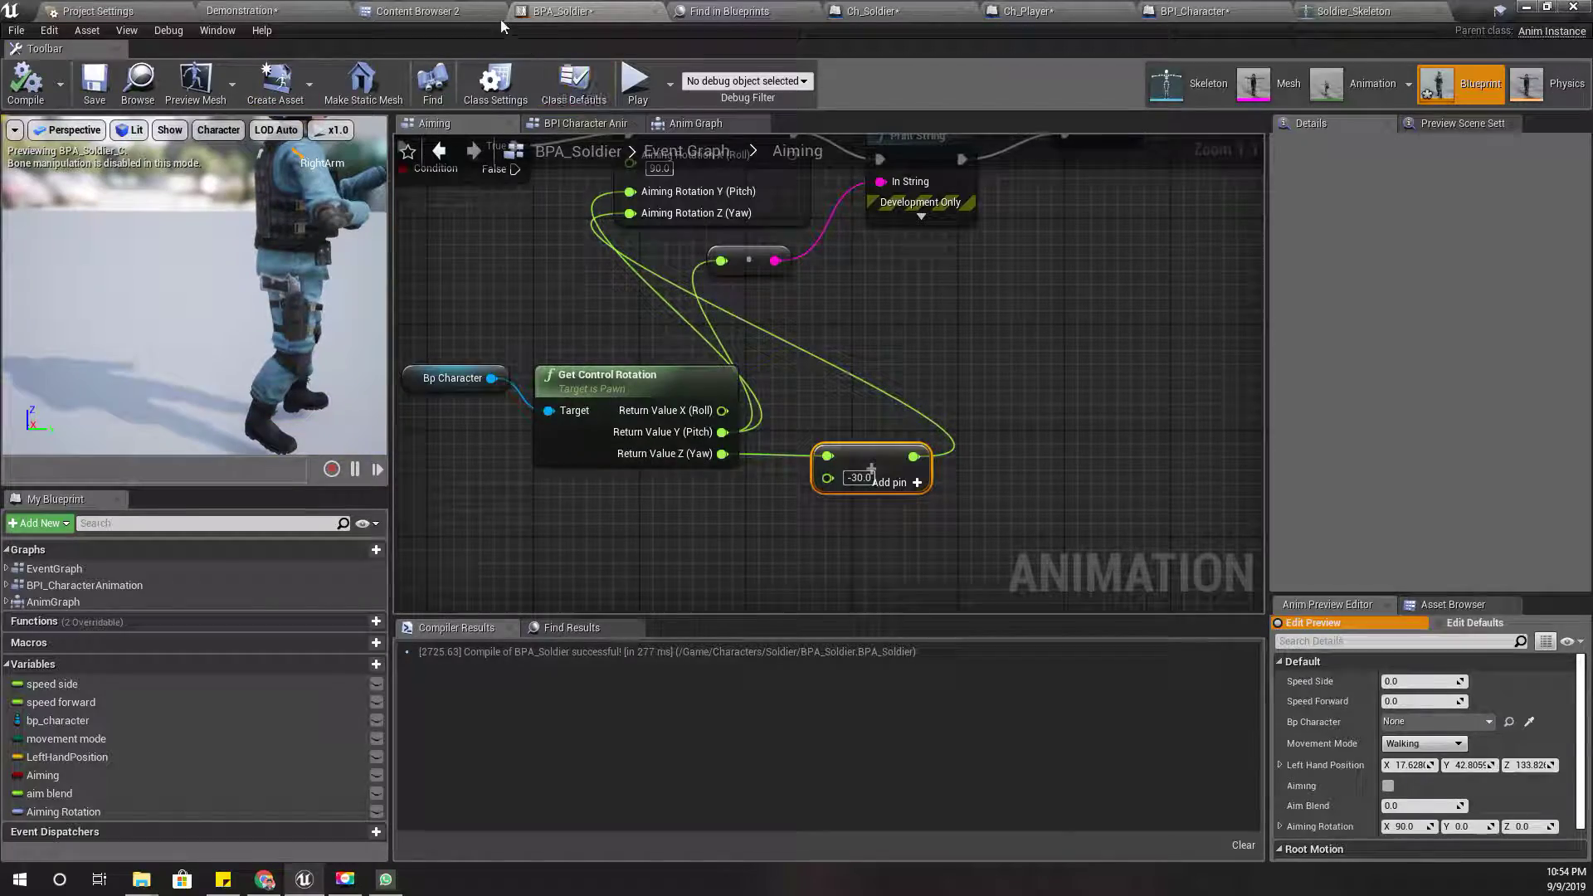
Play-test the Demonstration level again to check the offset aiming, then stop.
{"action": "left_click", "coordinate": [249, 11]}
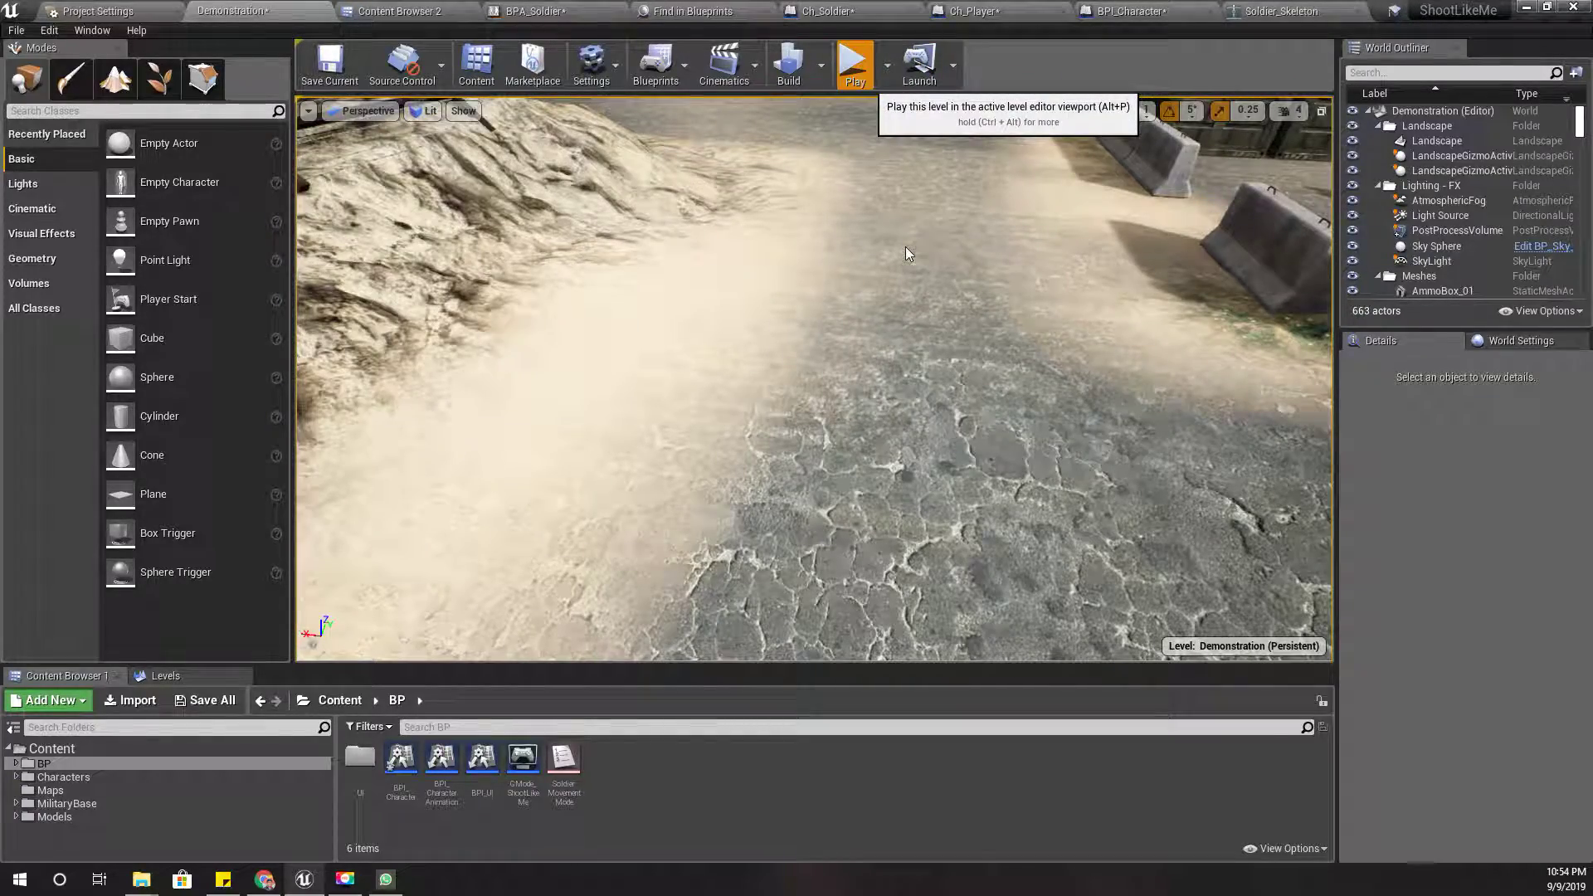
{"action": "key", "text": "alt+p"}
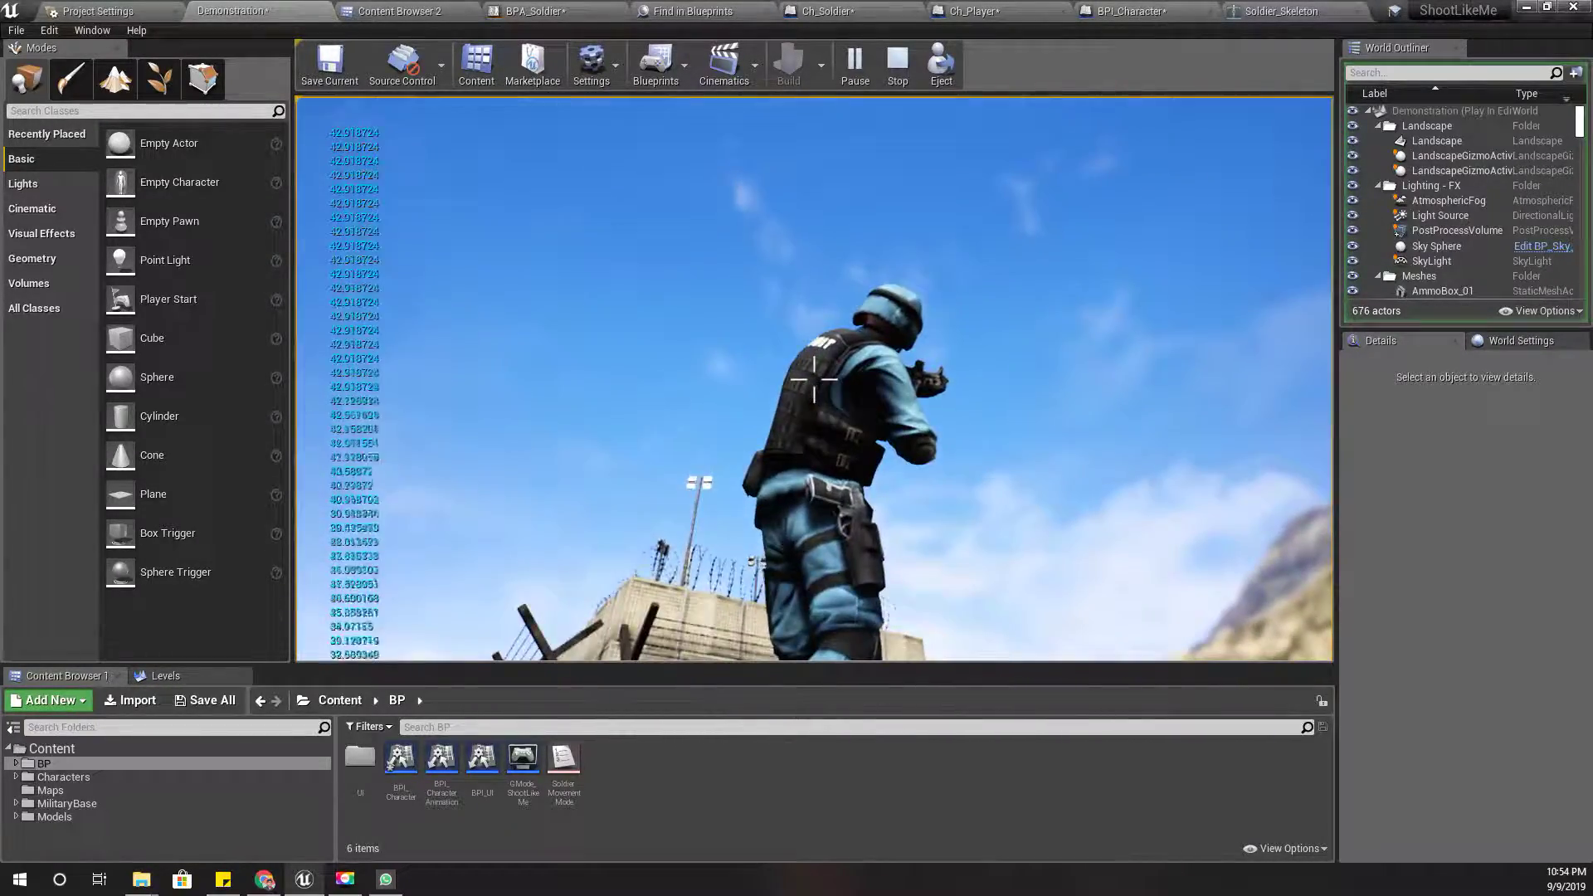
{"action": "key", "text": "Escape"}
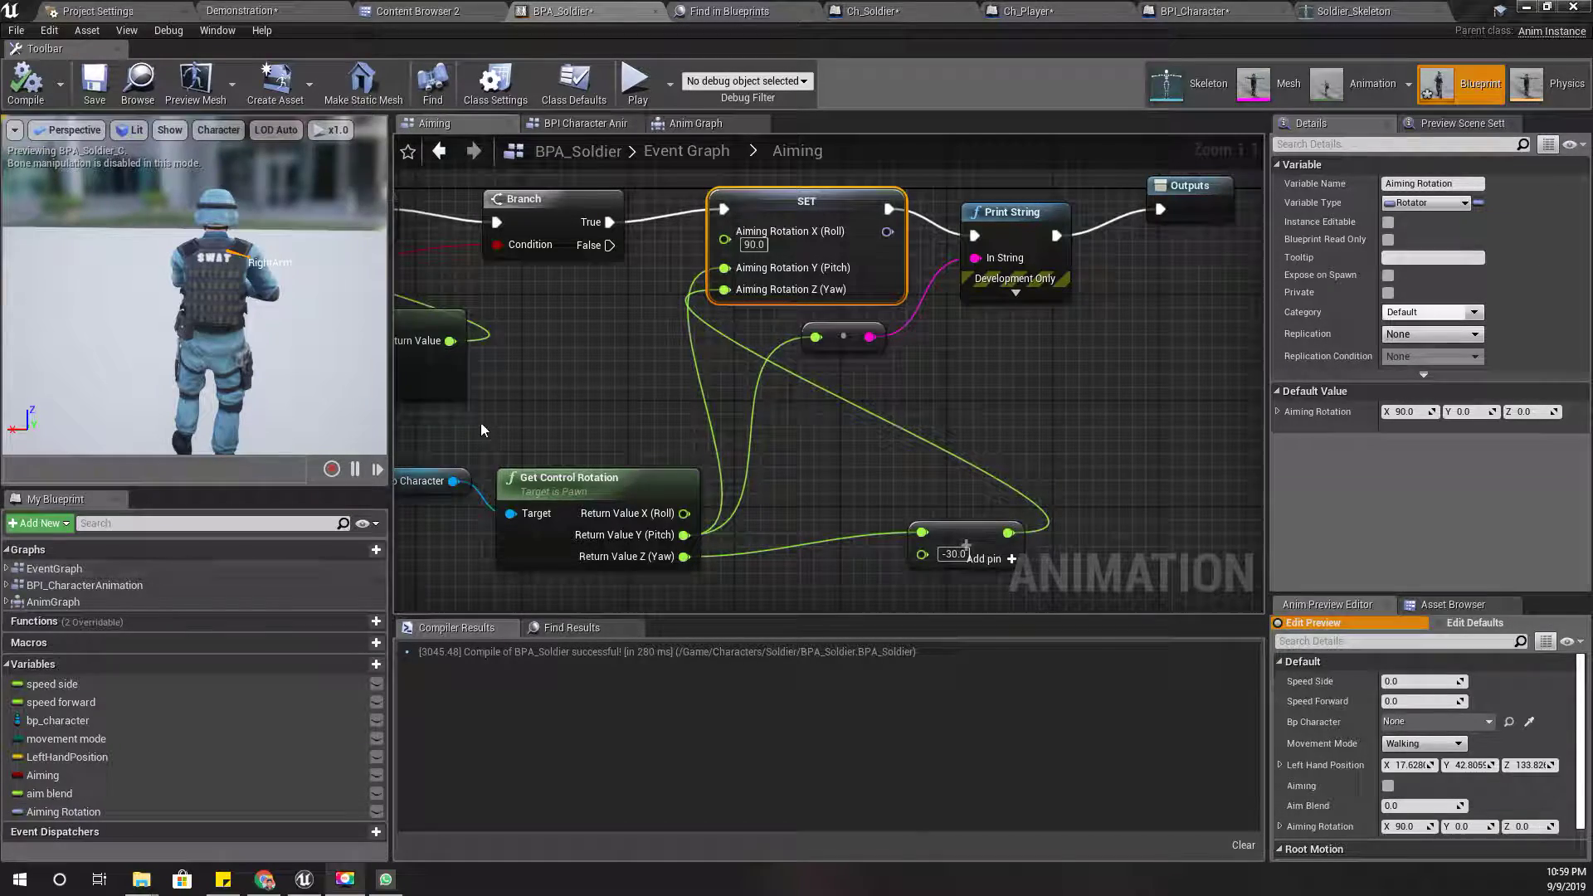
Break the Aim Blend link from the Transform (Modify) Bone's Alpha input in the Anim Graph.
{"action": "right_click_drag", "start_coordinate": [480, 422], "coordinate": [596, 434]}
{"action": "left_click", "coordinate": [685, 123]}
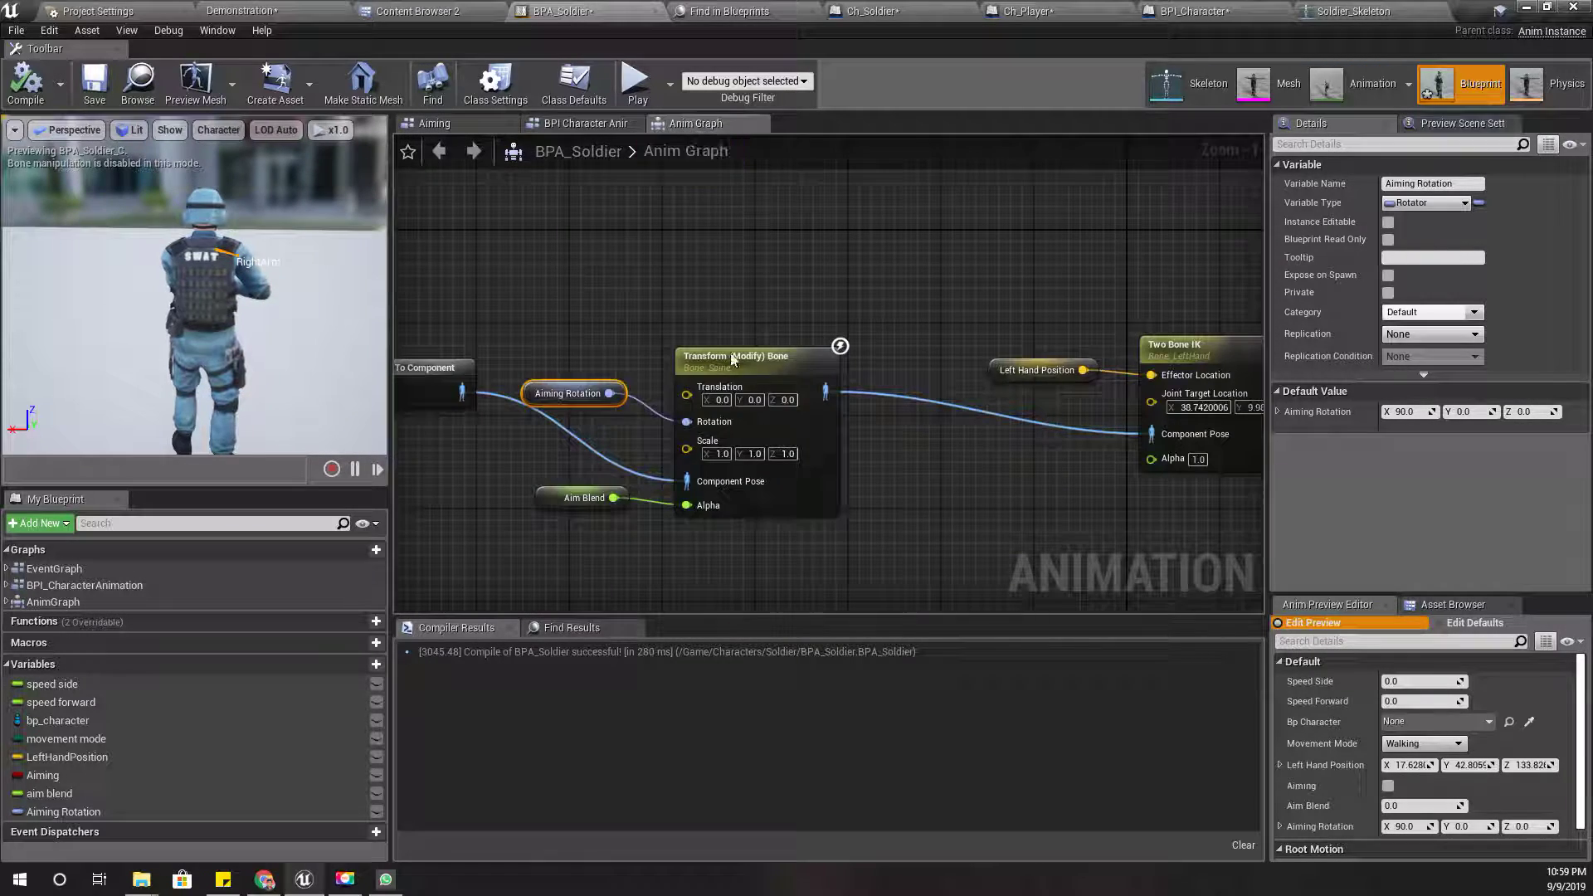
{"action": "left_click", "coordinate": [776, 413]}
{"action": "right_click", "coordinate": [701, 505]}
{"action": "left_click", "coordinate": [739, 531]}
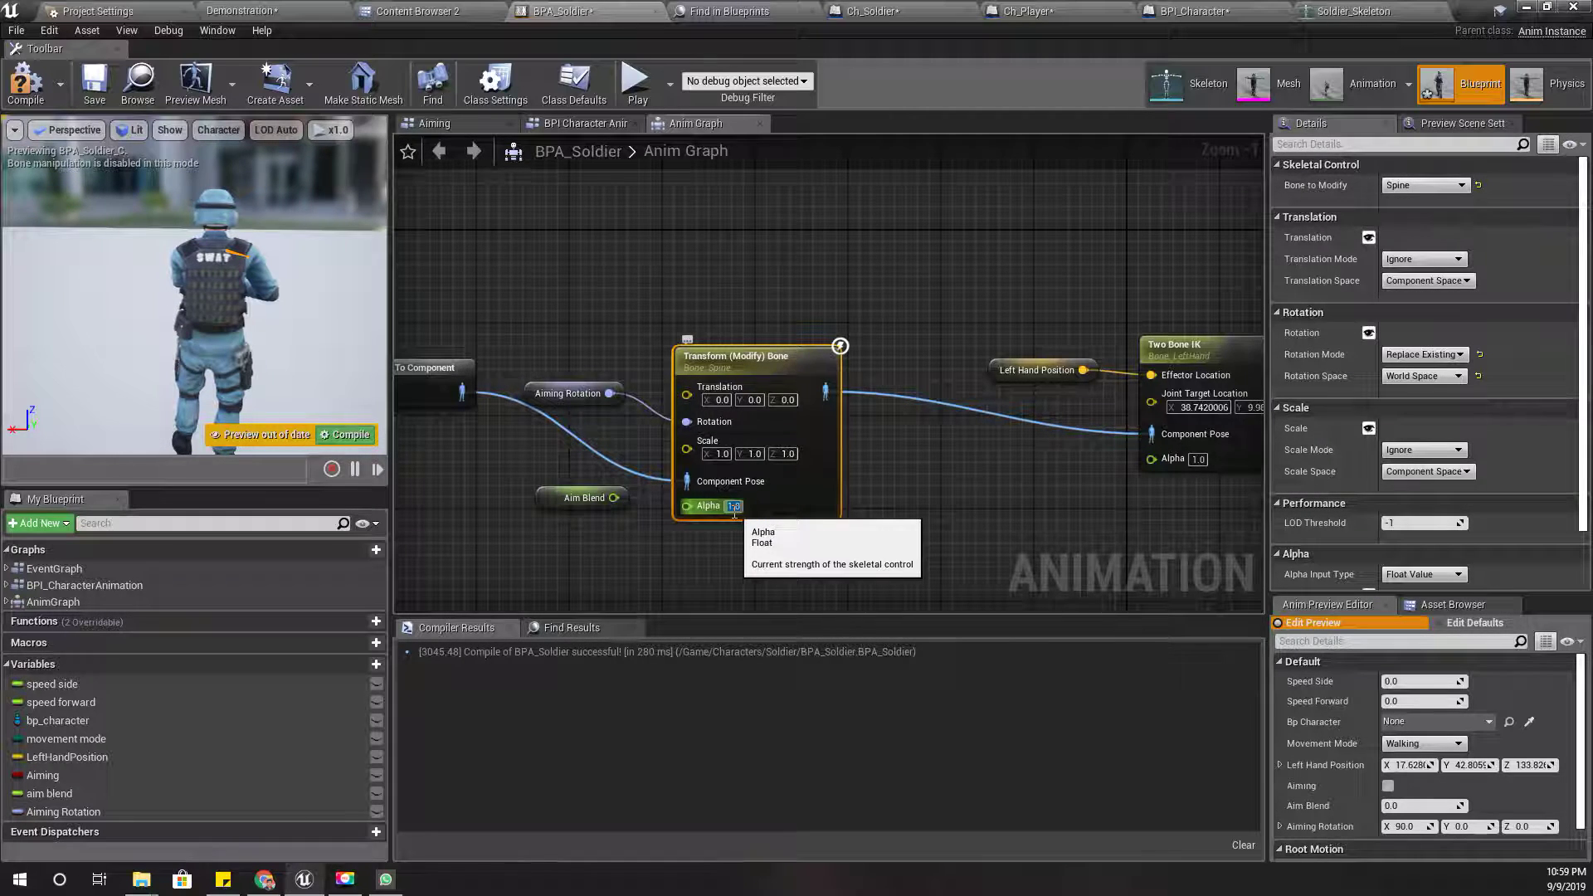
Try other Aiming Rotation defaults, ending with X back at 90, and recompile BPA_Soldier.
{"action": "left_click", "coordinate": [561, 392]}
{"action": "type", "text": "90"}
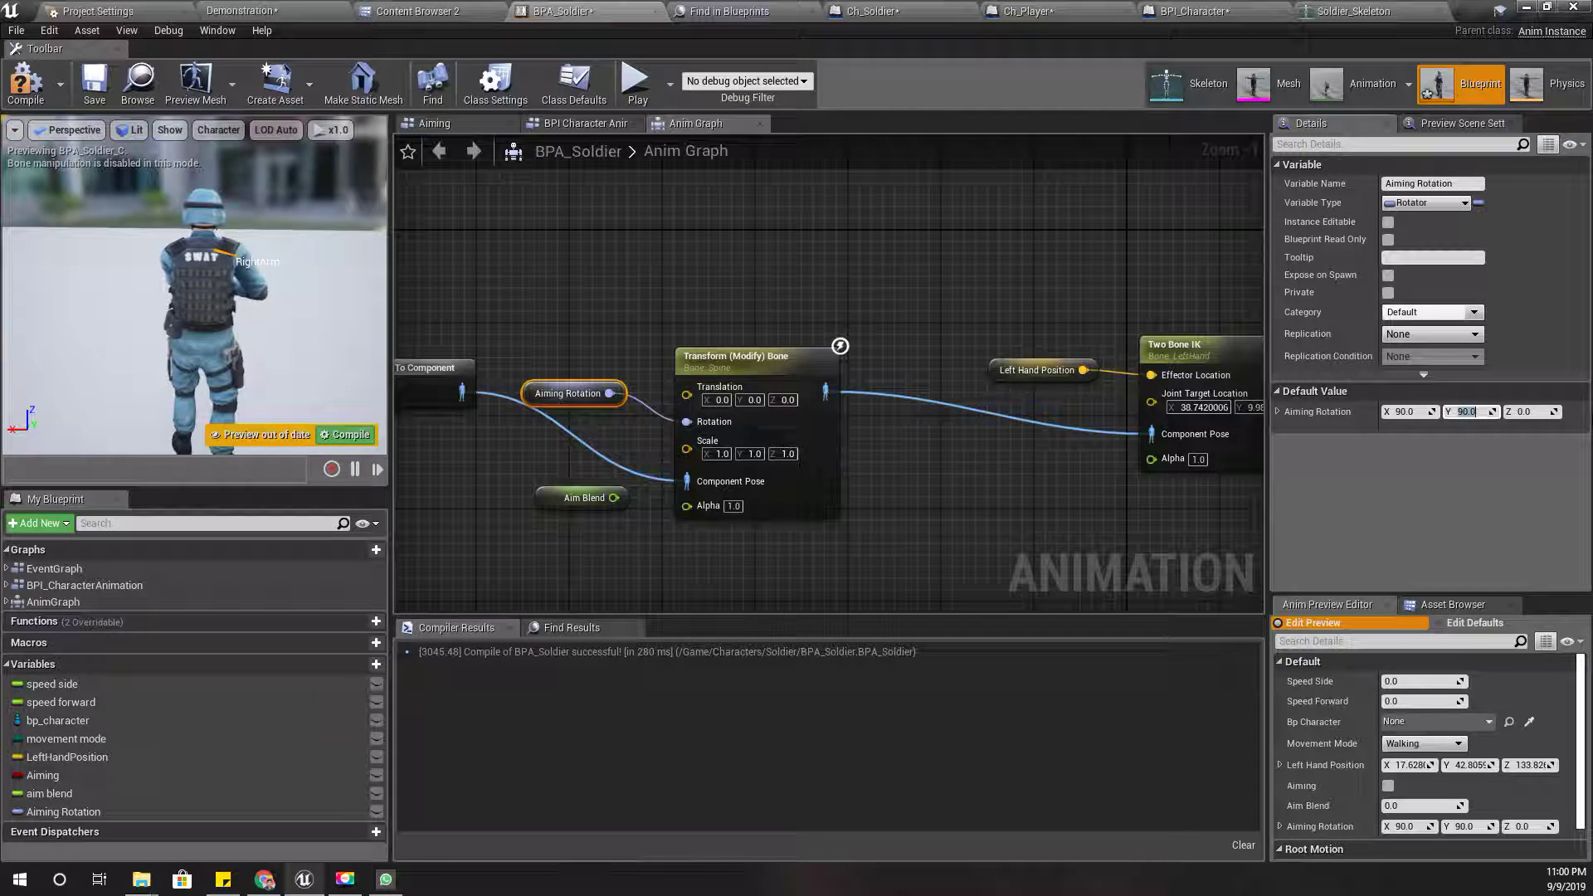
{"action": "left_click", "coordinate": [337, 440]}
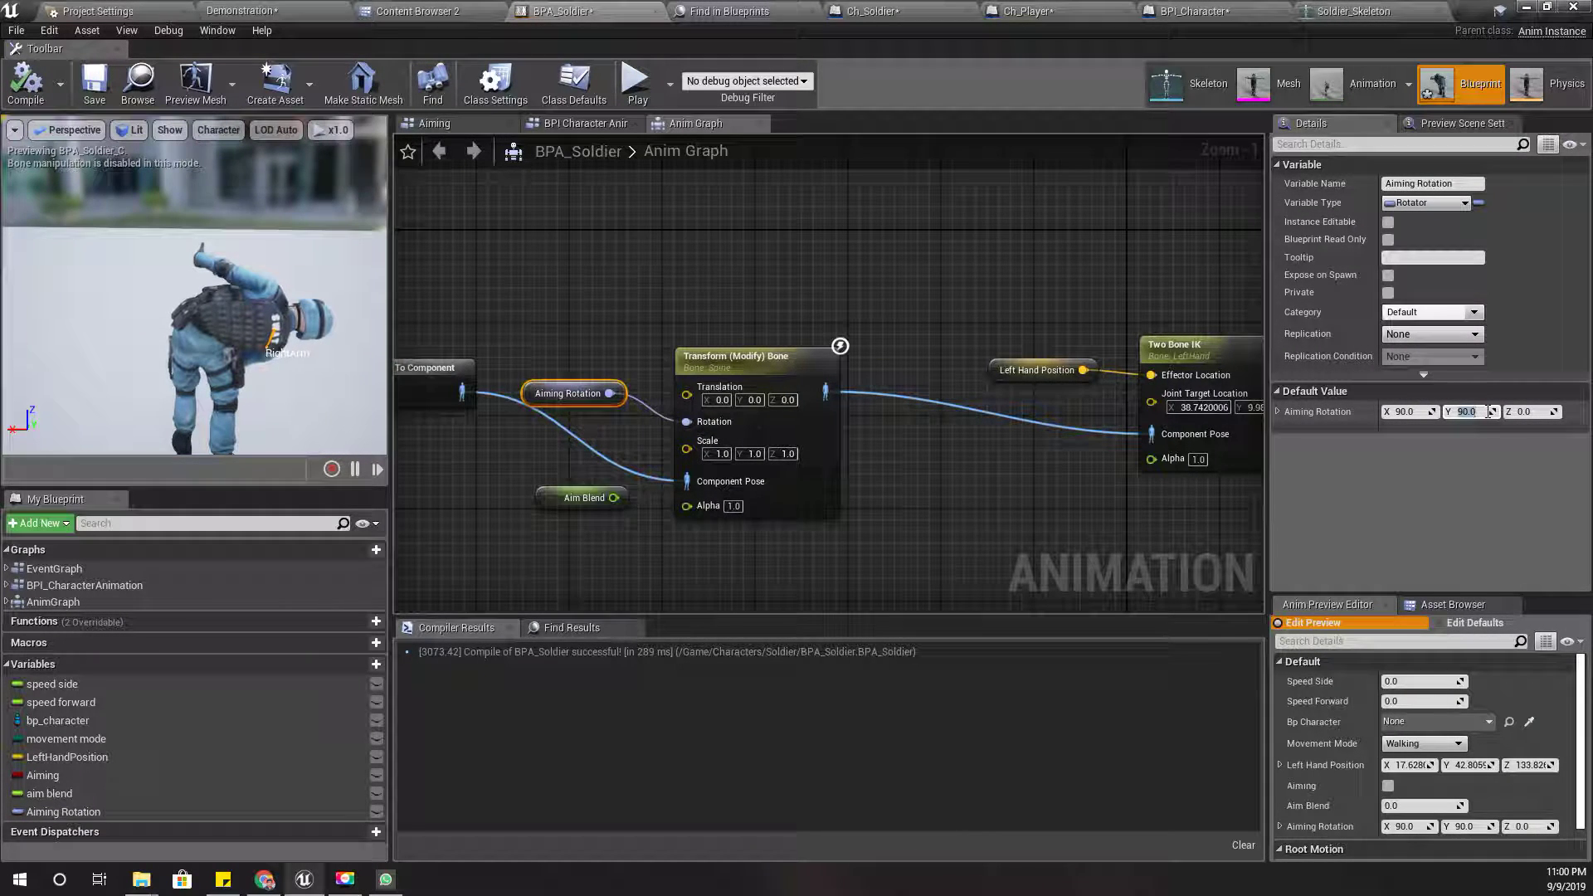
{"action": "type", "text": "0"}
{"action": "key", "text": "Return"}
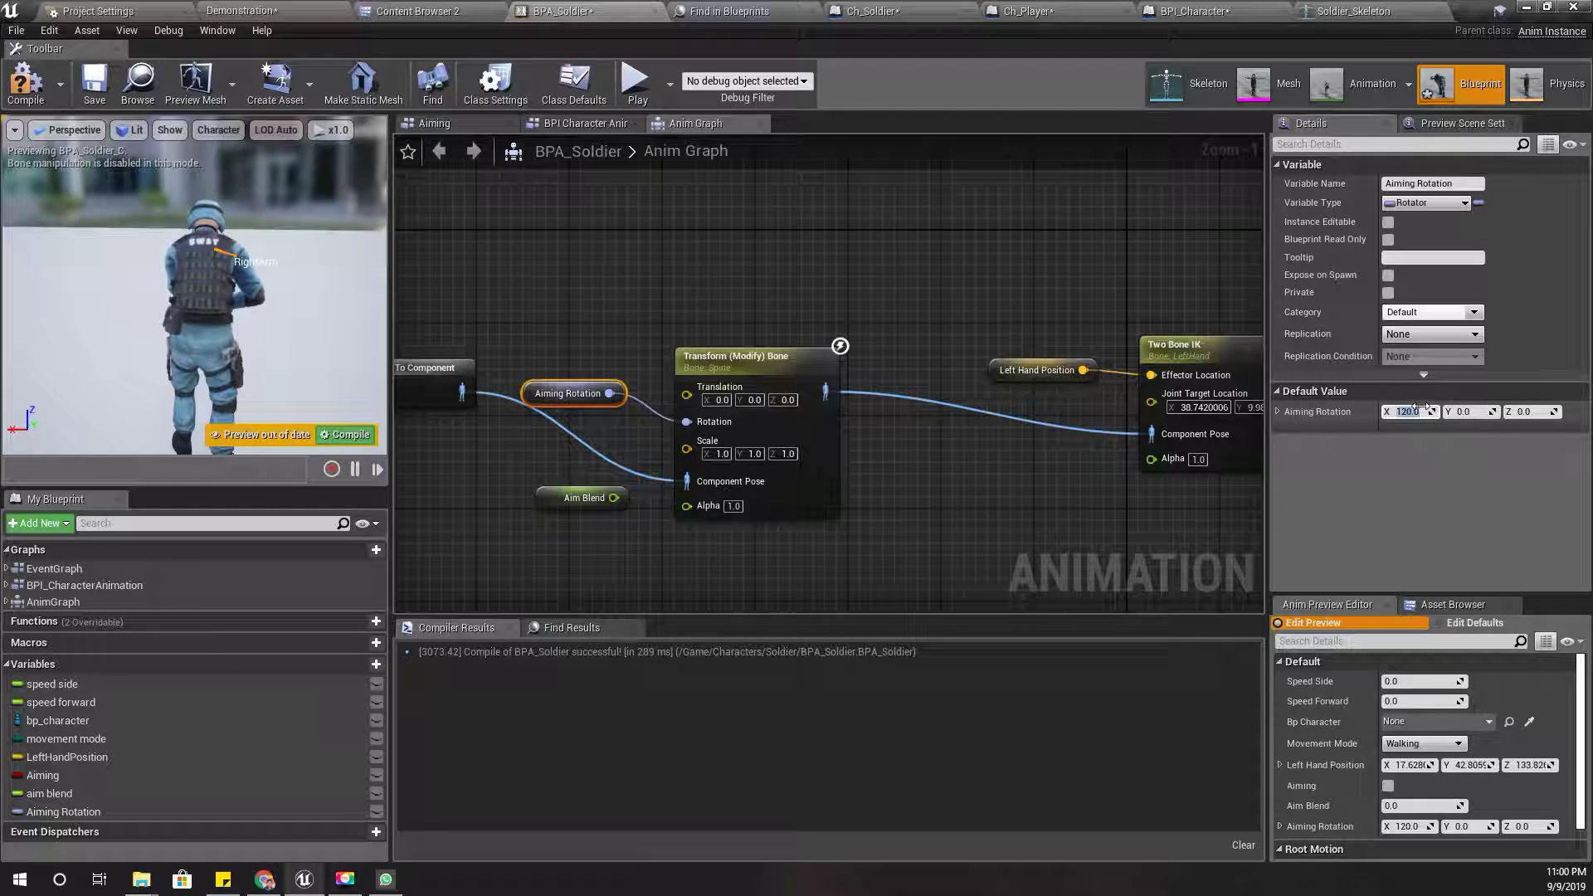
{"action": "left_click", "coordinate": [349, 434]}
{"action": "right_click_drag", "start_coordinate": [977, 473], "coordinate": [930, 481]}
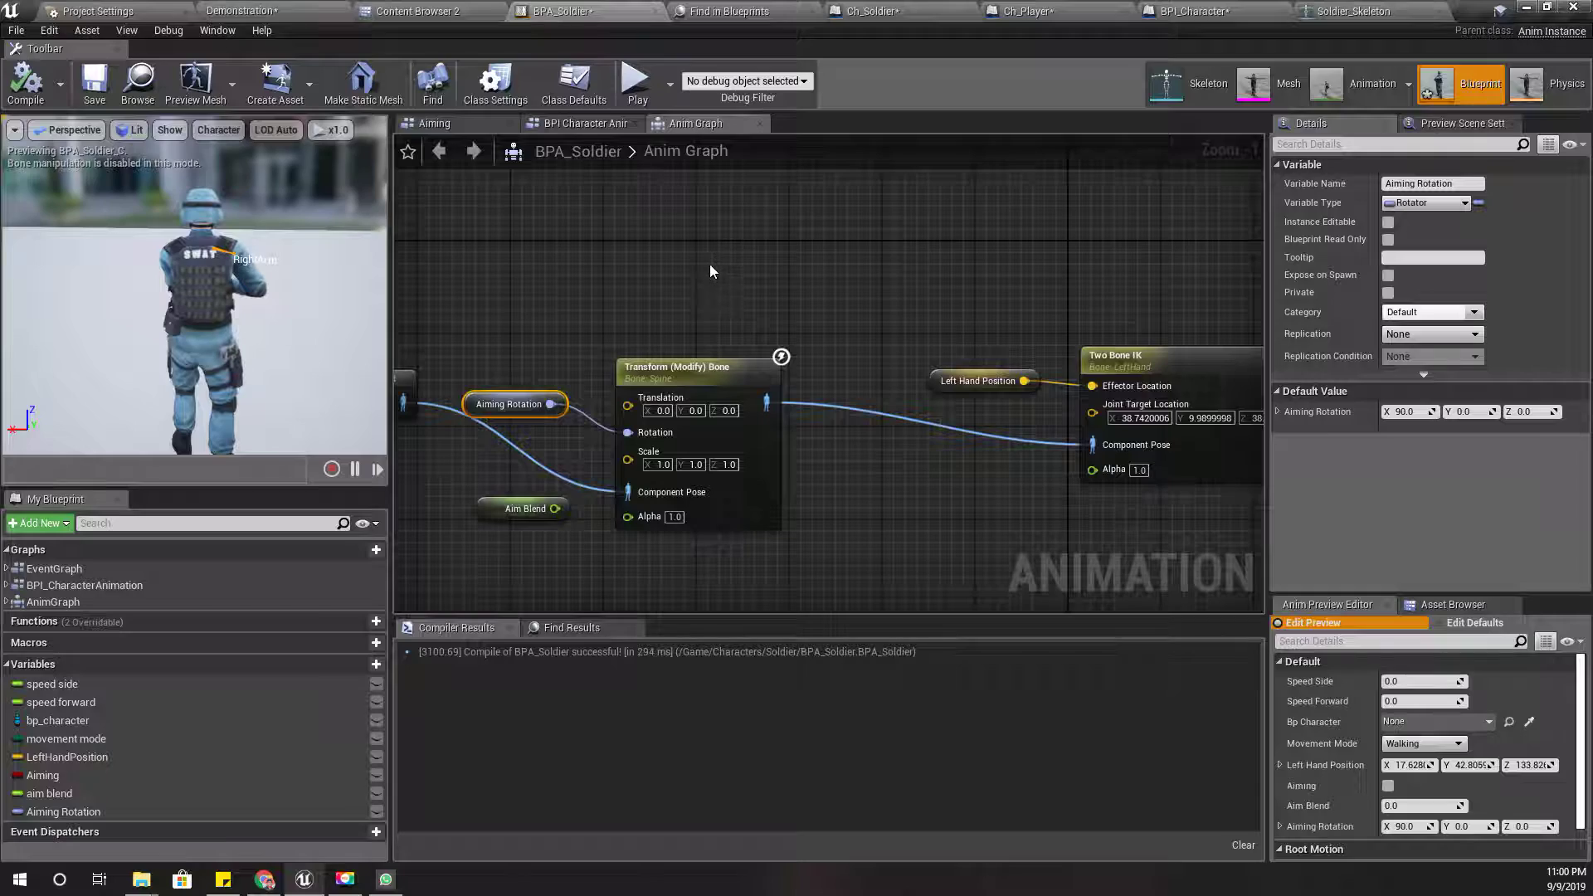
Rewire the control rotation pitch from Aiming Rotation Y (Pitch) to X (Roll).
{"action": "left_click", "coordinate": [434, 123]}
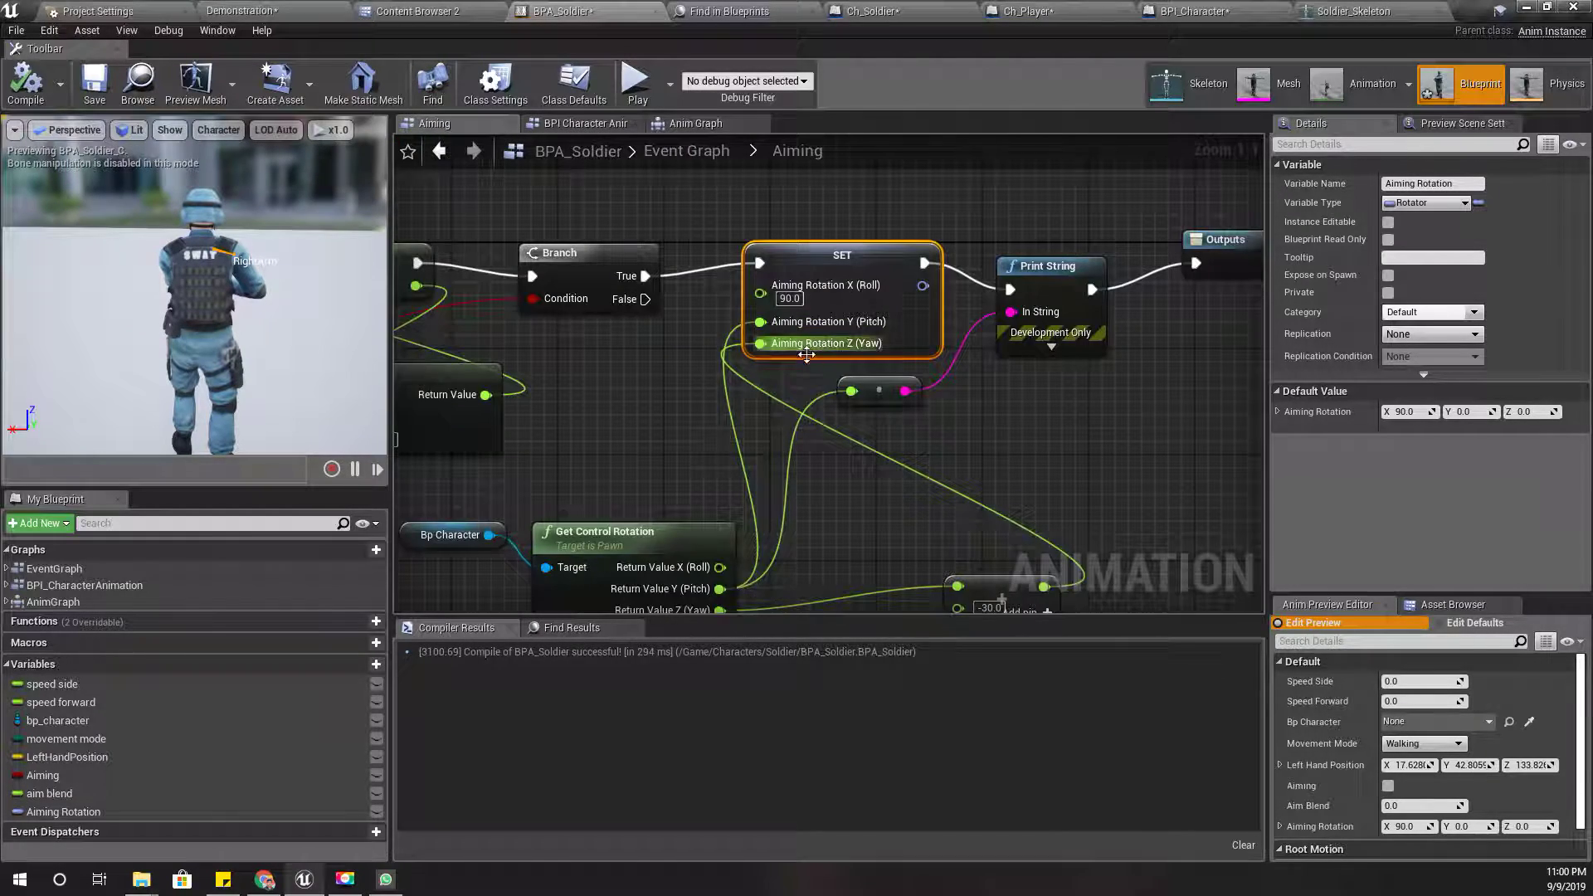
{"action": "right_click_drag", "start_coordinate": [808, 360], "coordinate": [829, 330]}
{"action": "right_click", "coordinate": [802, 241]}
{"action": "left_click", "coordinate": [842, 282]}
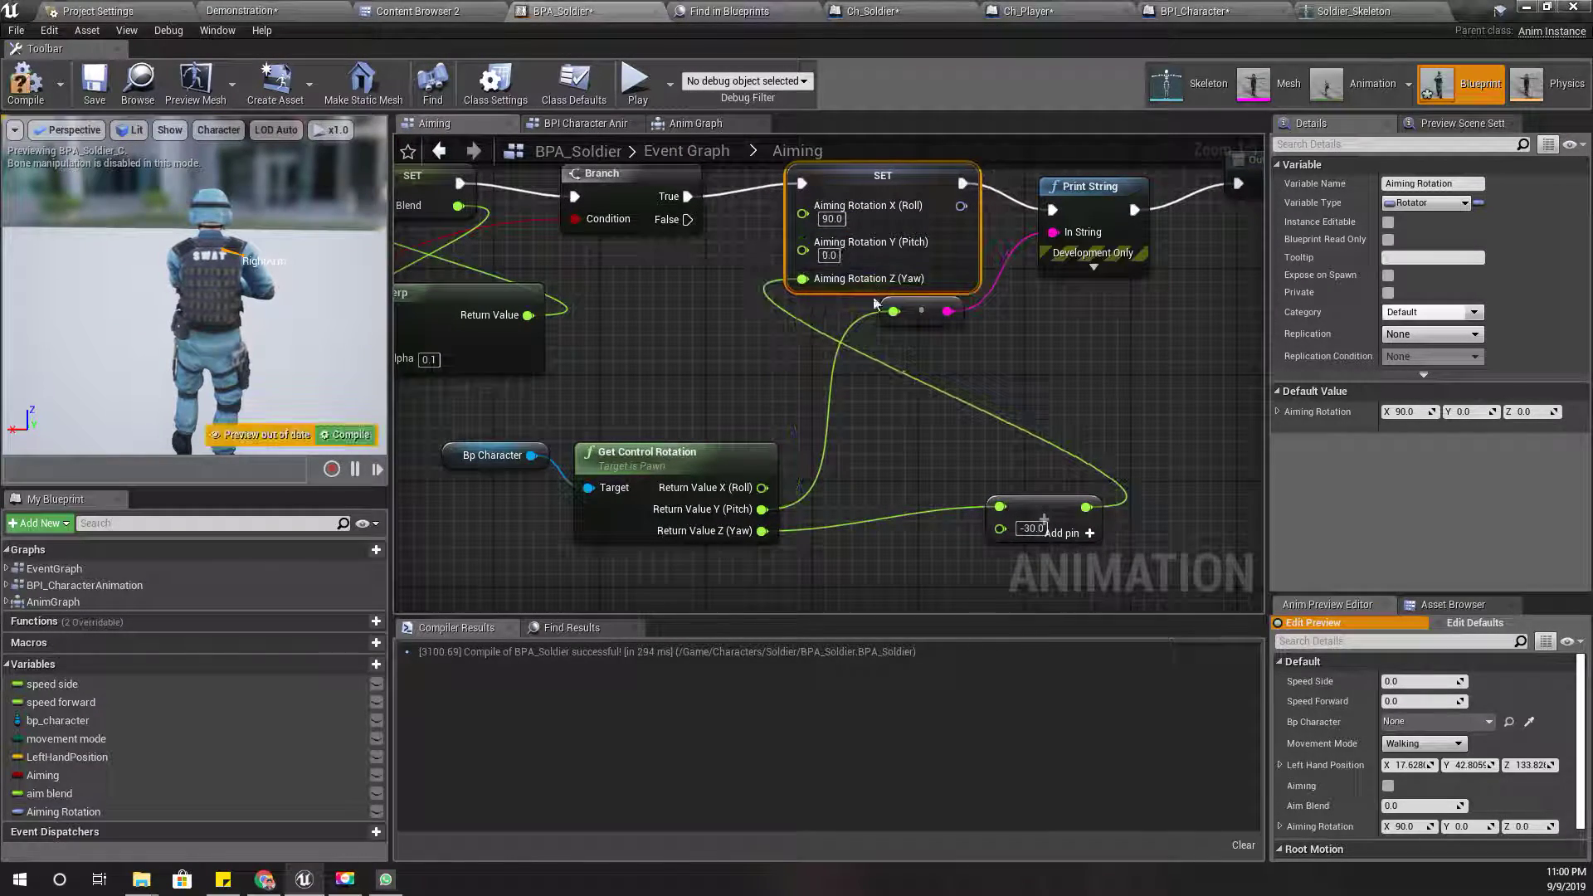
{"action": "mouse_move", "coordinate": [760, 509]}
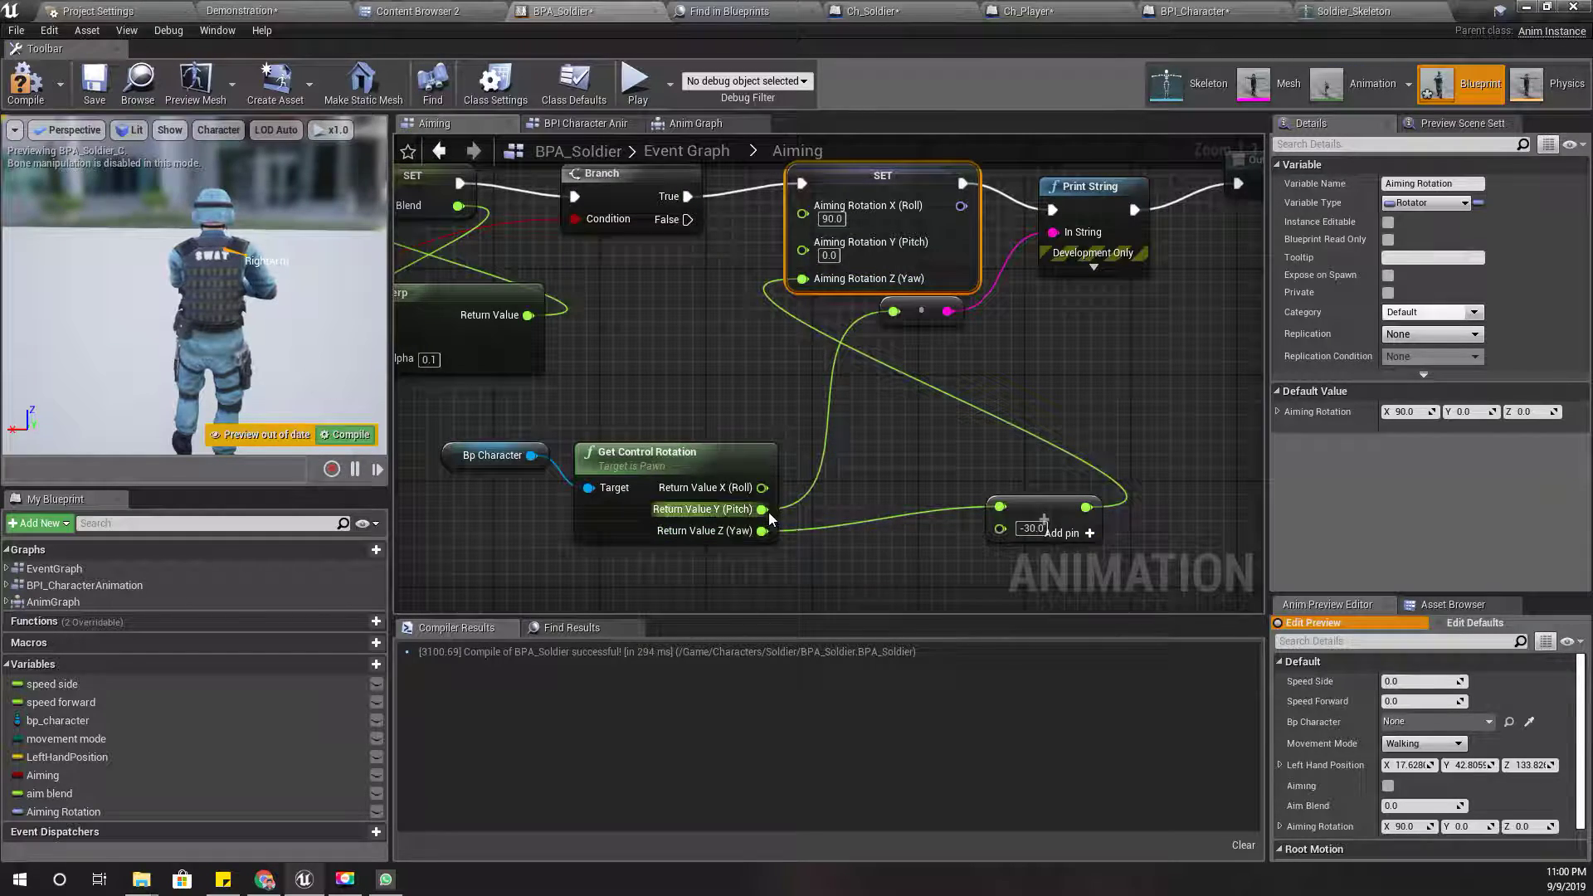
{"action": "left_click_drag", "start_coordinate": [759, 509], "coordinate": [790, 282]}
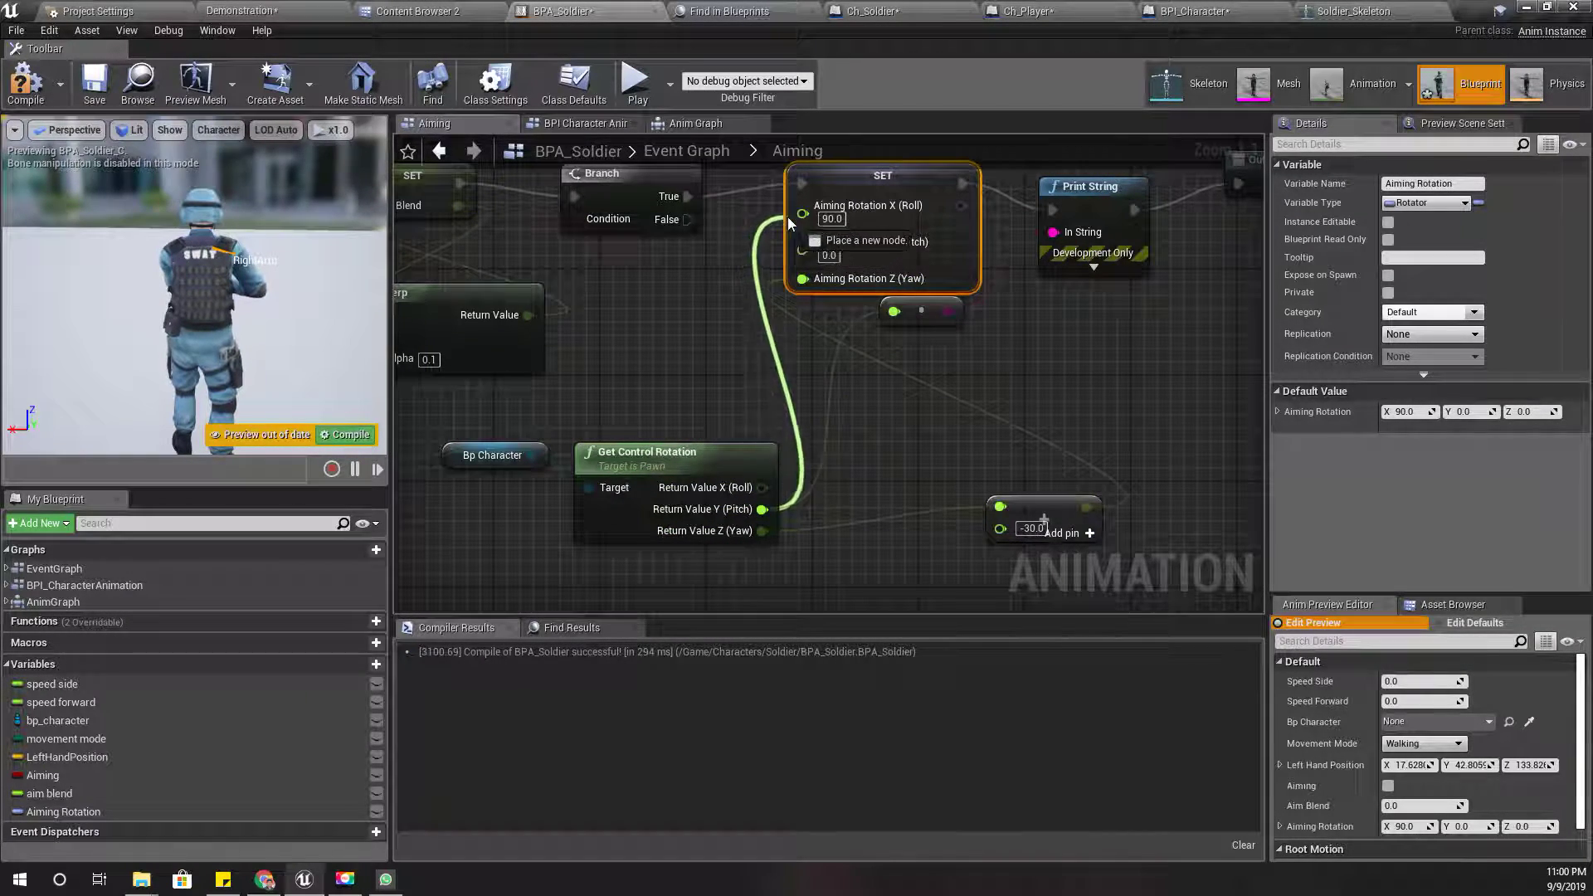
{"action": "left_click_drag", "start_coordinate": [790, 282], "coordinate": [804, 214]}
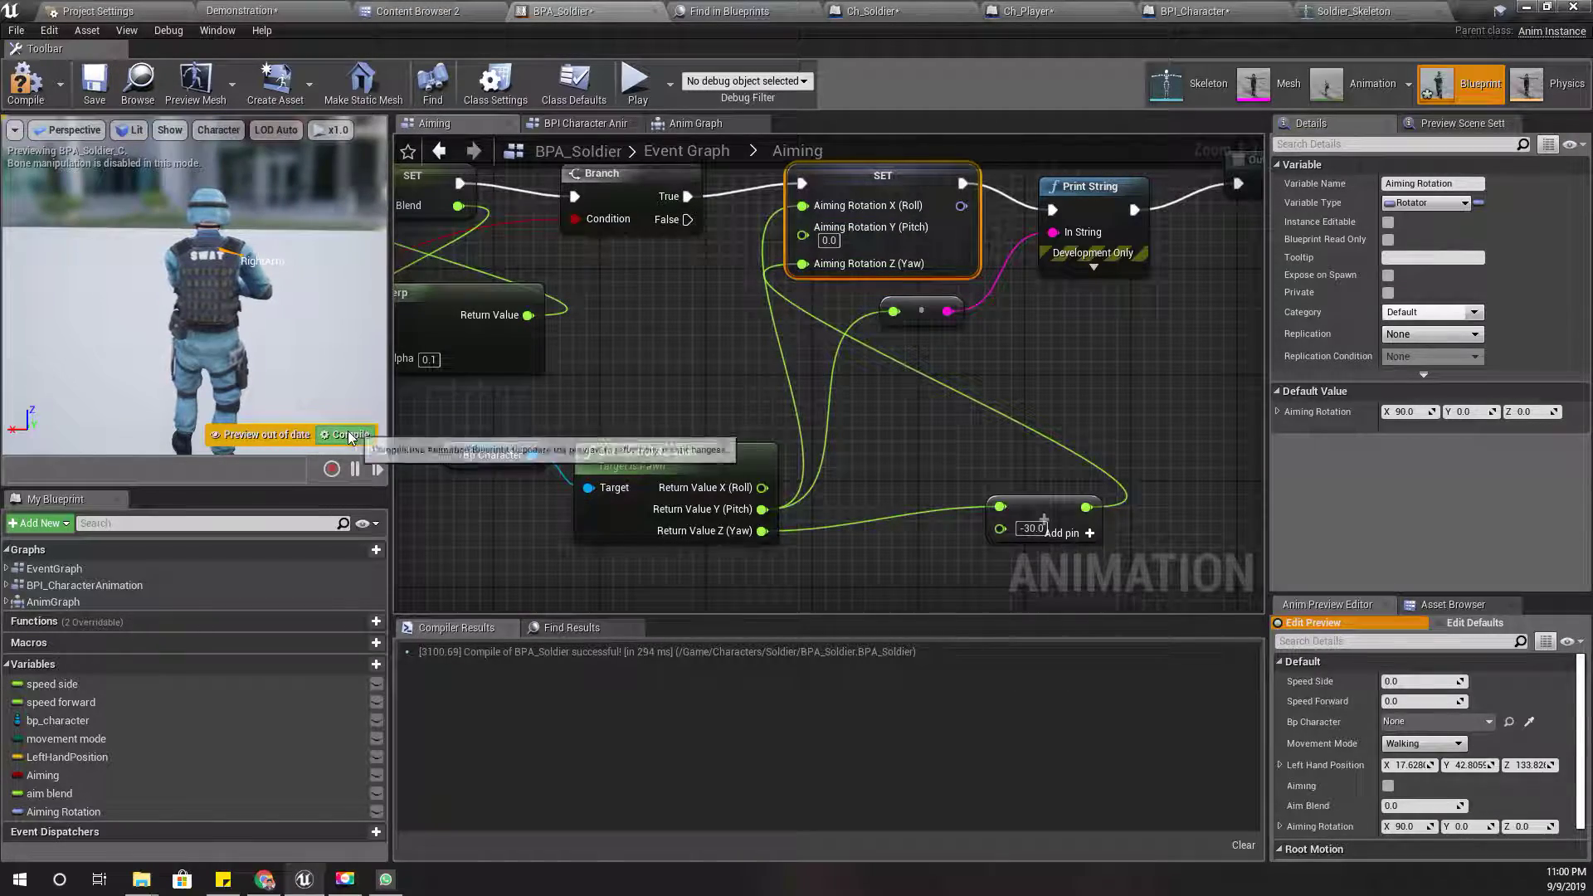
Recompile and play-test the aiming in the Demonstration level, then stop.
{"action": "left_click", "coordinate": [345, 433]}
{"action": "left_click", "coordinate": [320, 11]}
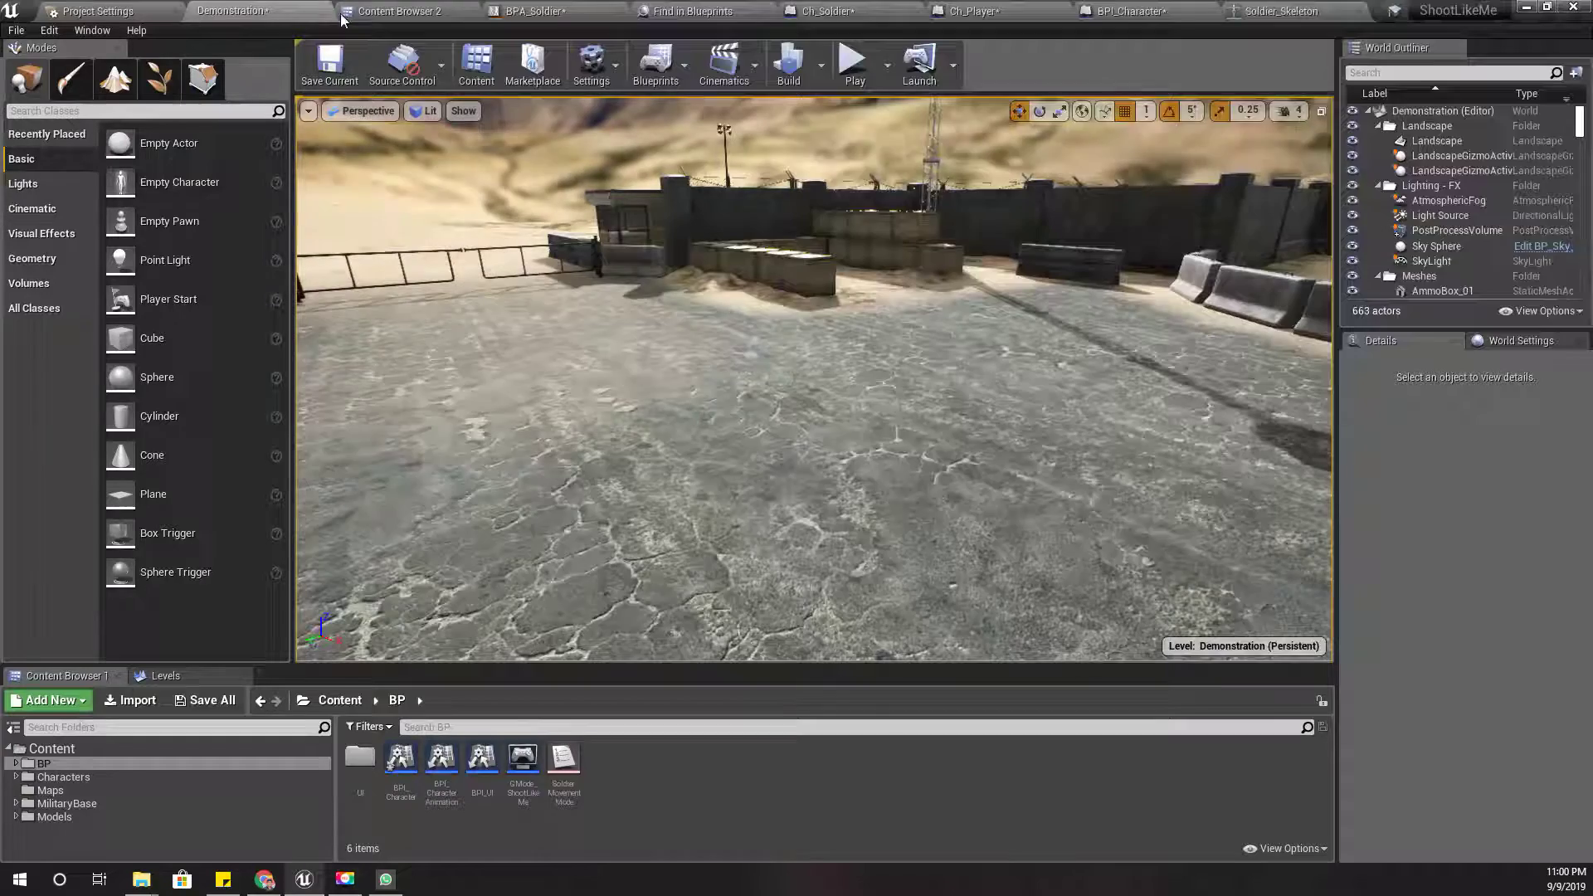
{"action": "left_click", "coordinate": [846, 66]}
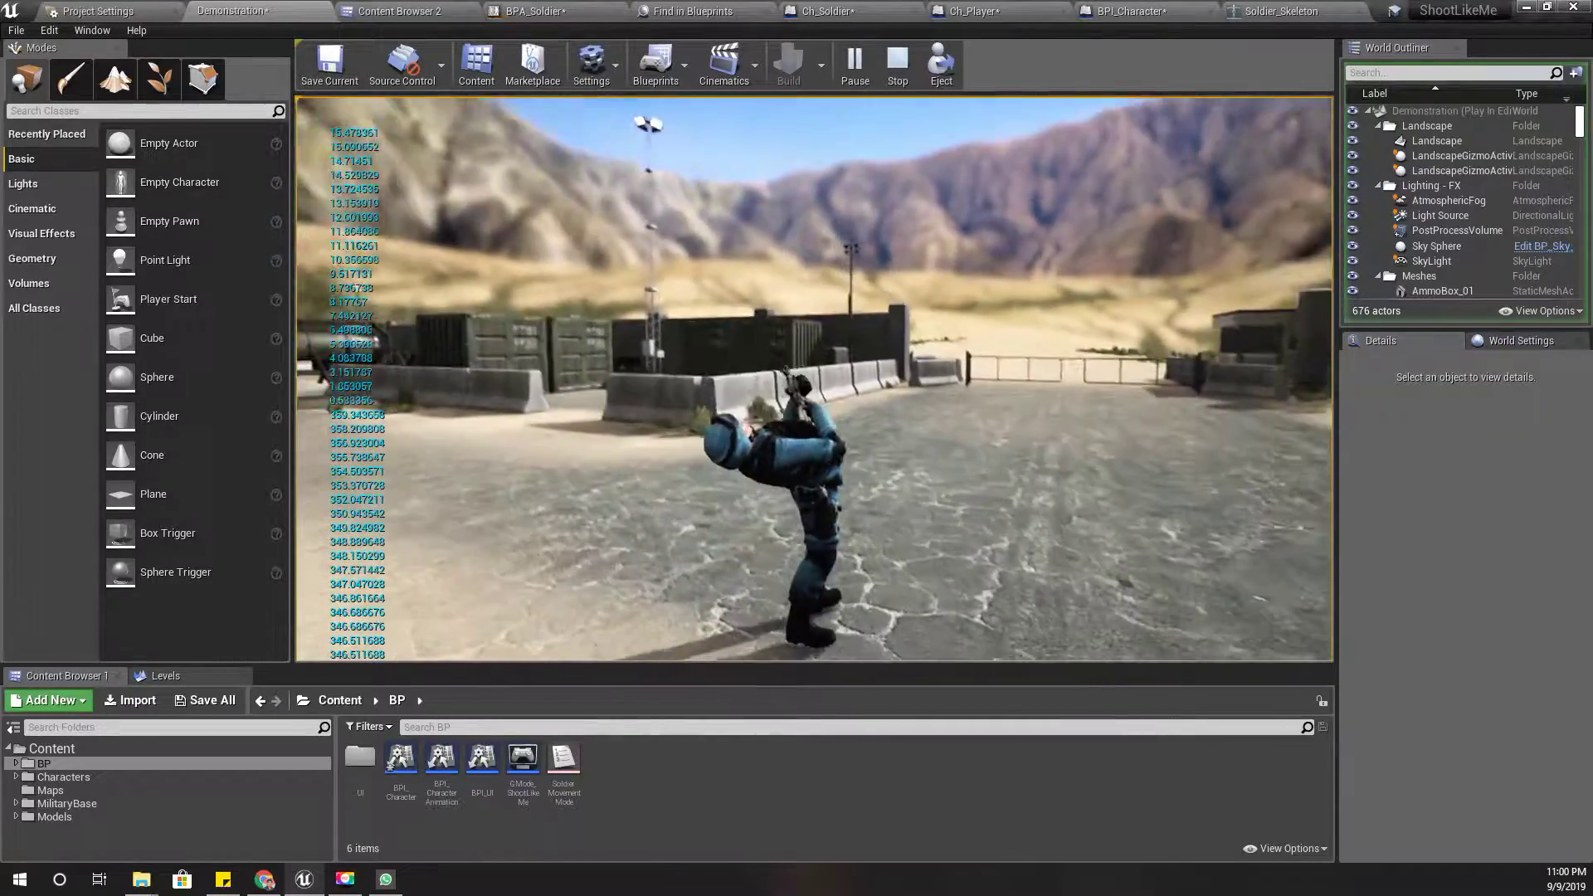
{"action": "key", "text": "Escape"}
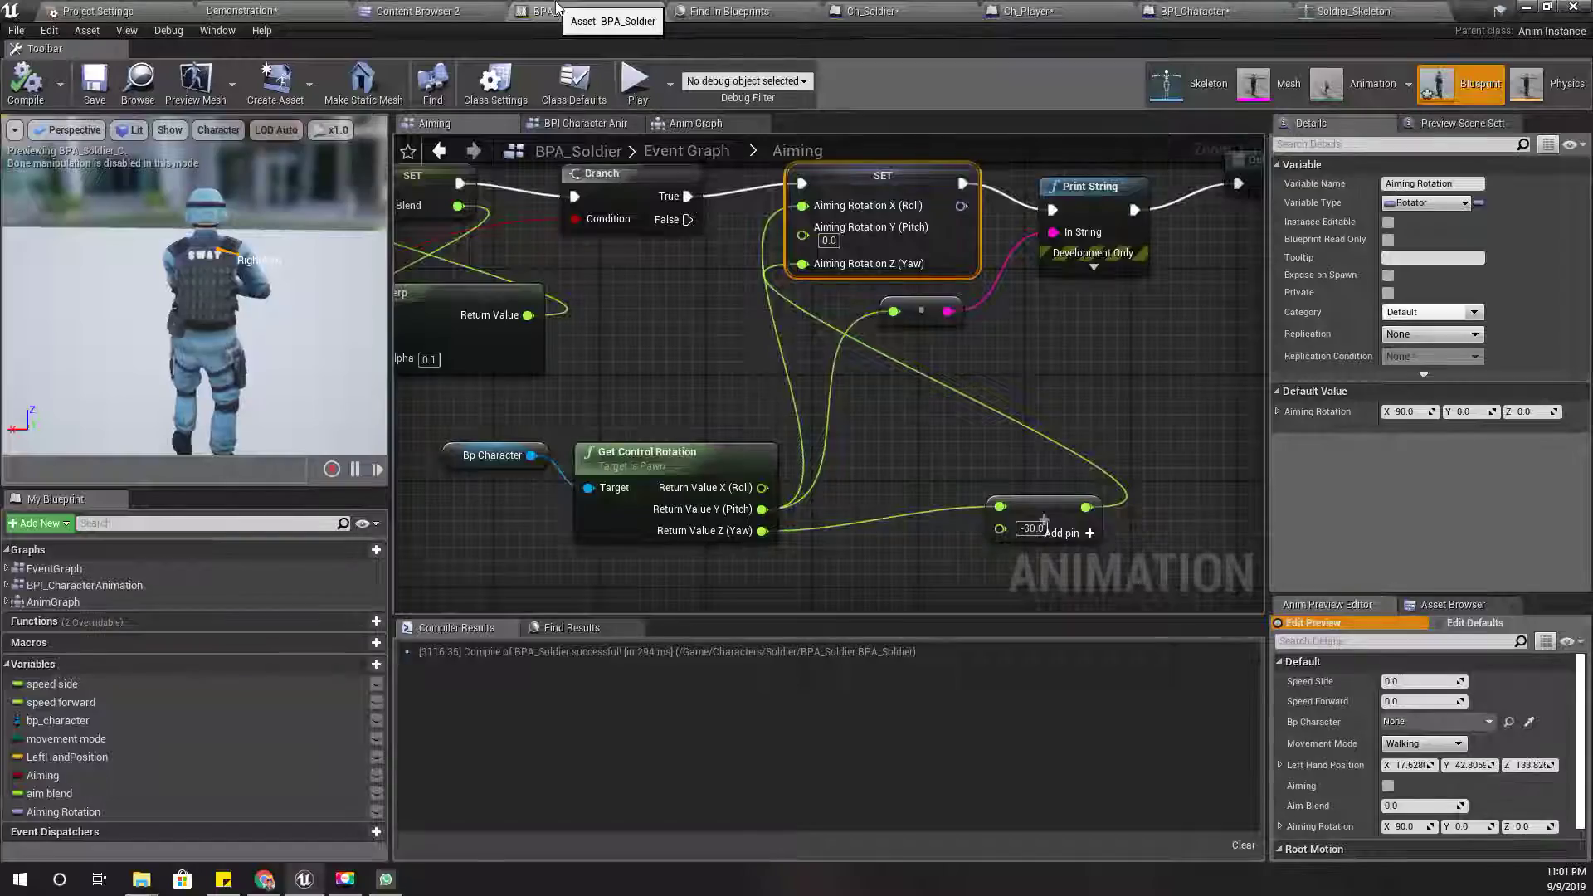
Add a float + float node on the control rotation Return Value Y (Pitch) output.
{"action": "left_click", "coordinate": [580, 11]}
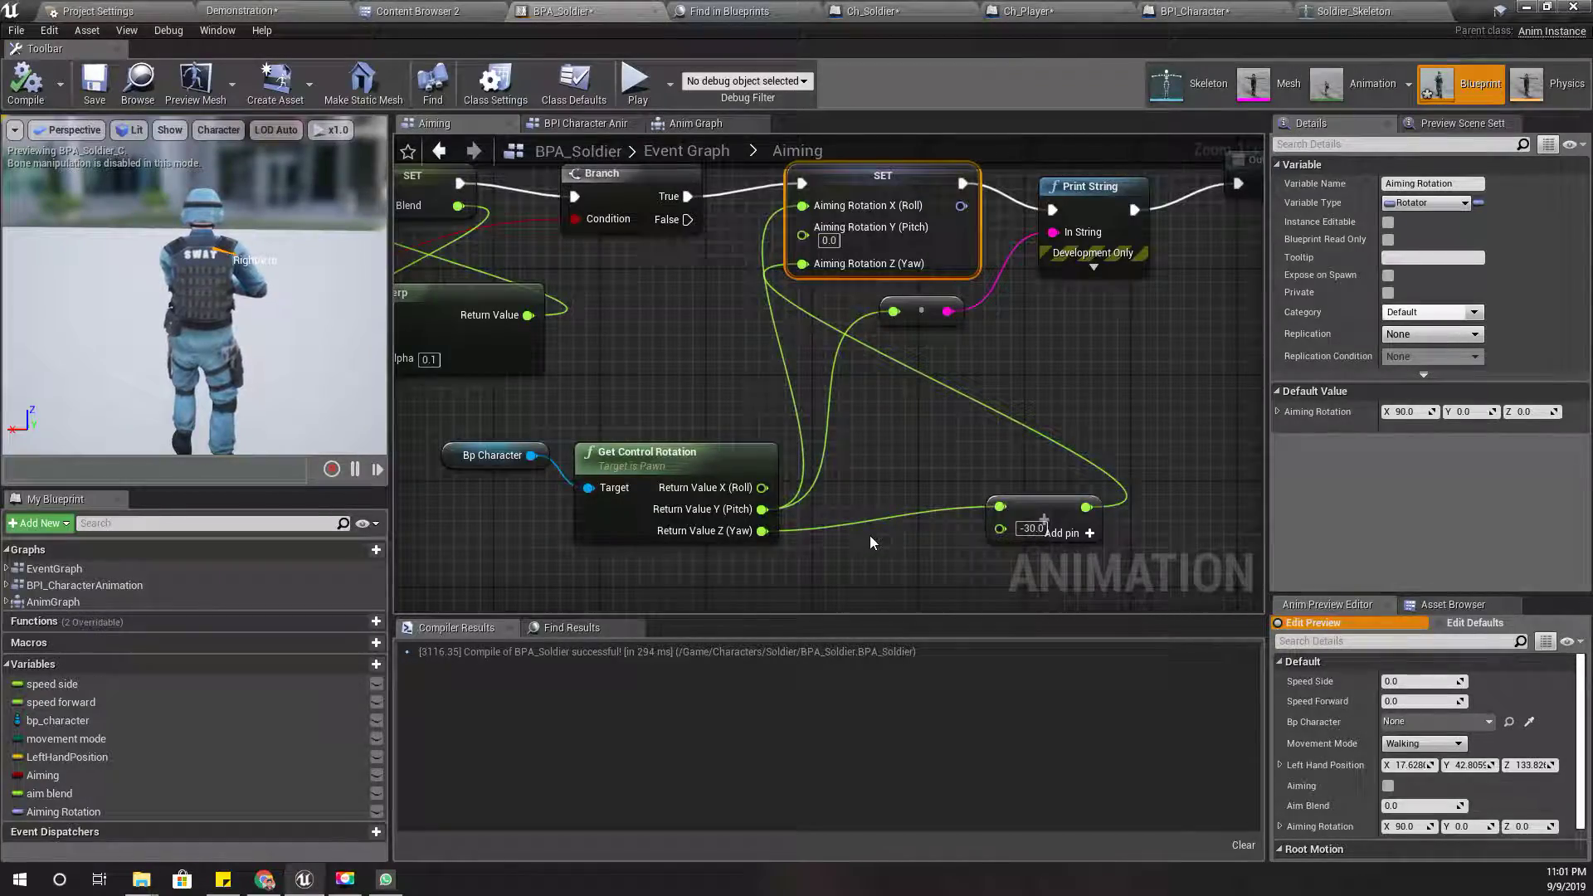
{"action": "right_click_drag", "start_coordinate": [884, 479], "coordinate": [832, 522]}
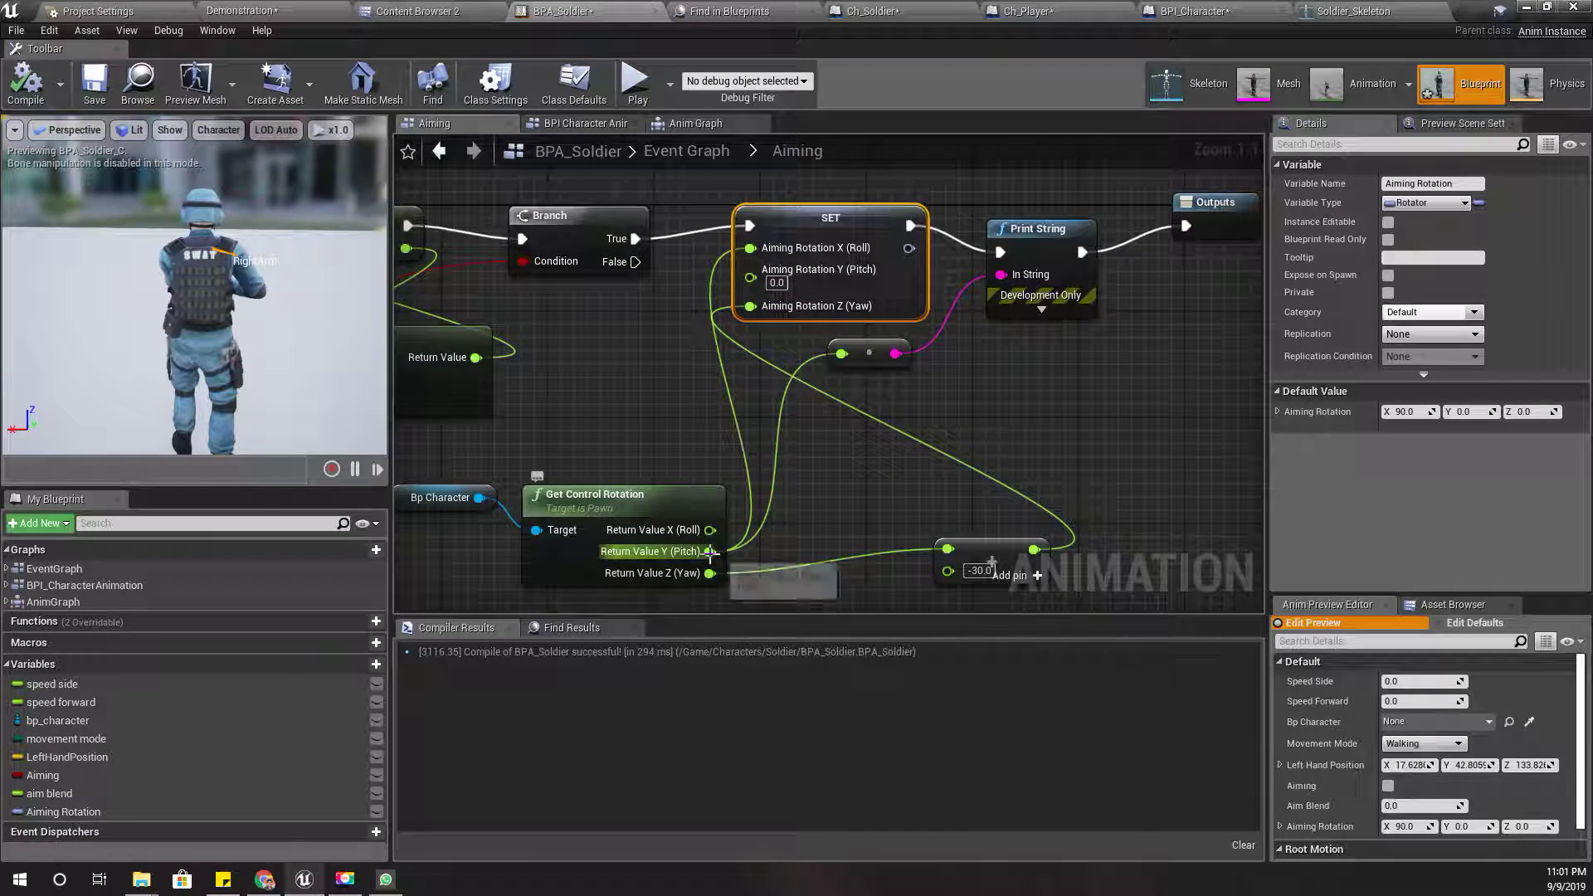
{"action": "left_click_drag", "start_coordinate": [710, 551], "coordinate": [783, 534]}
{"action": "type", "text": "+"}
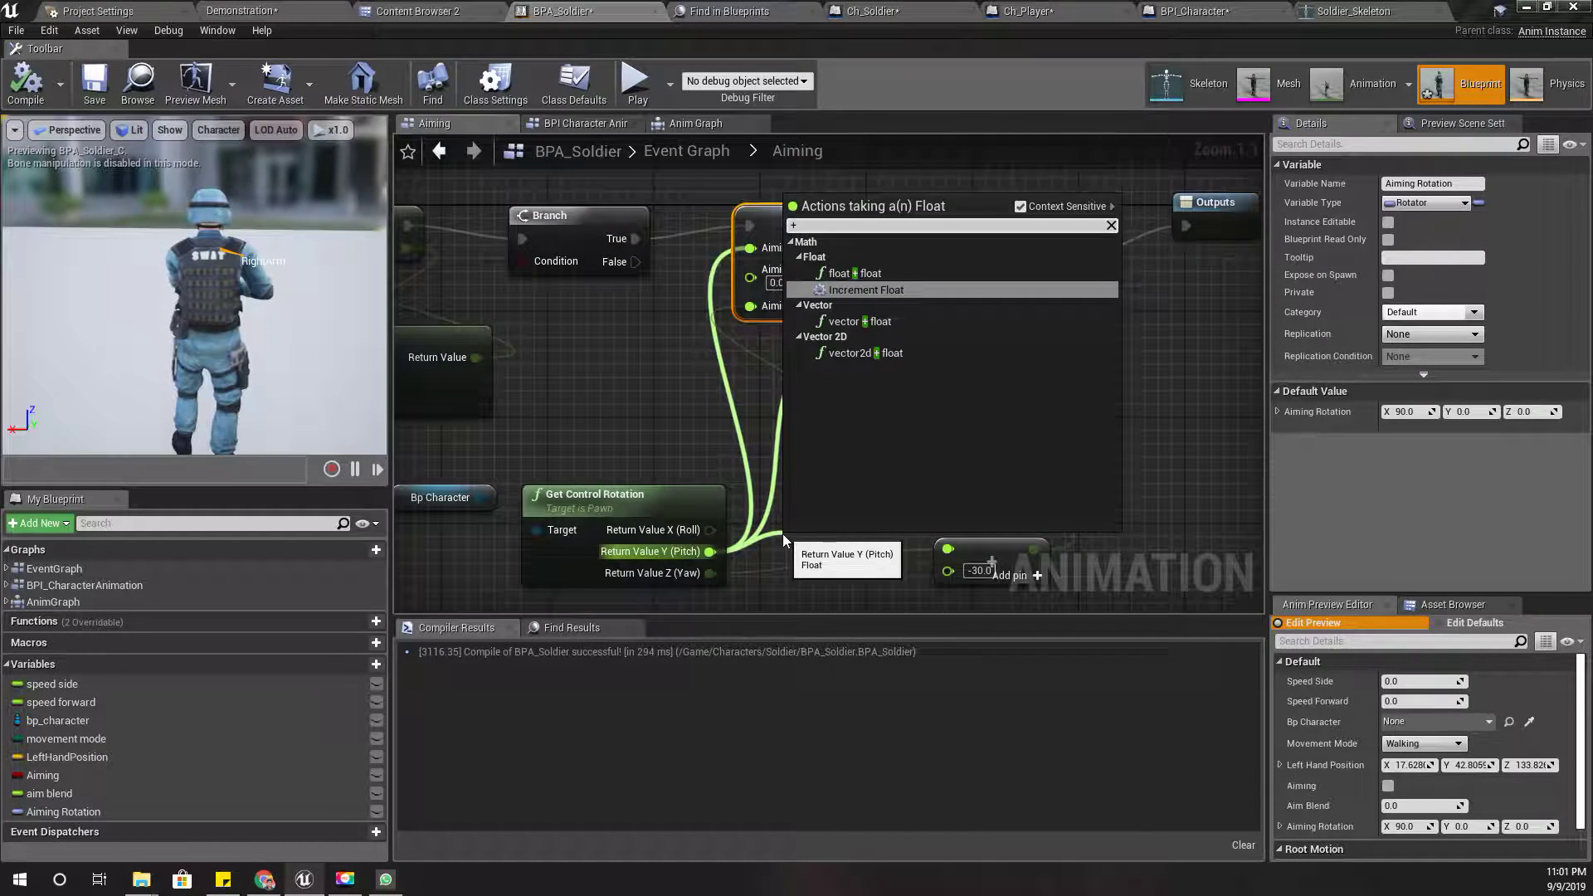
{"action": "key", "text": "Up"}
{"action": "key", "text": "Return"}
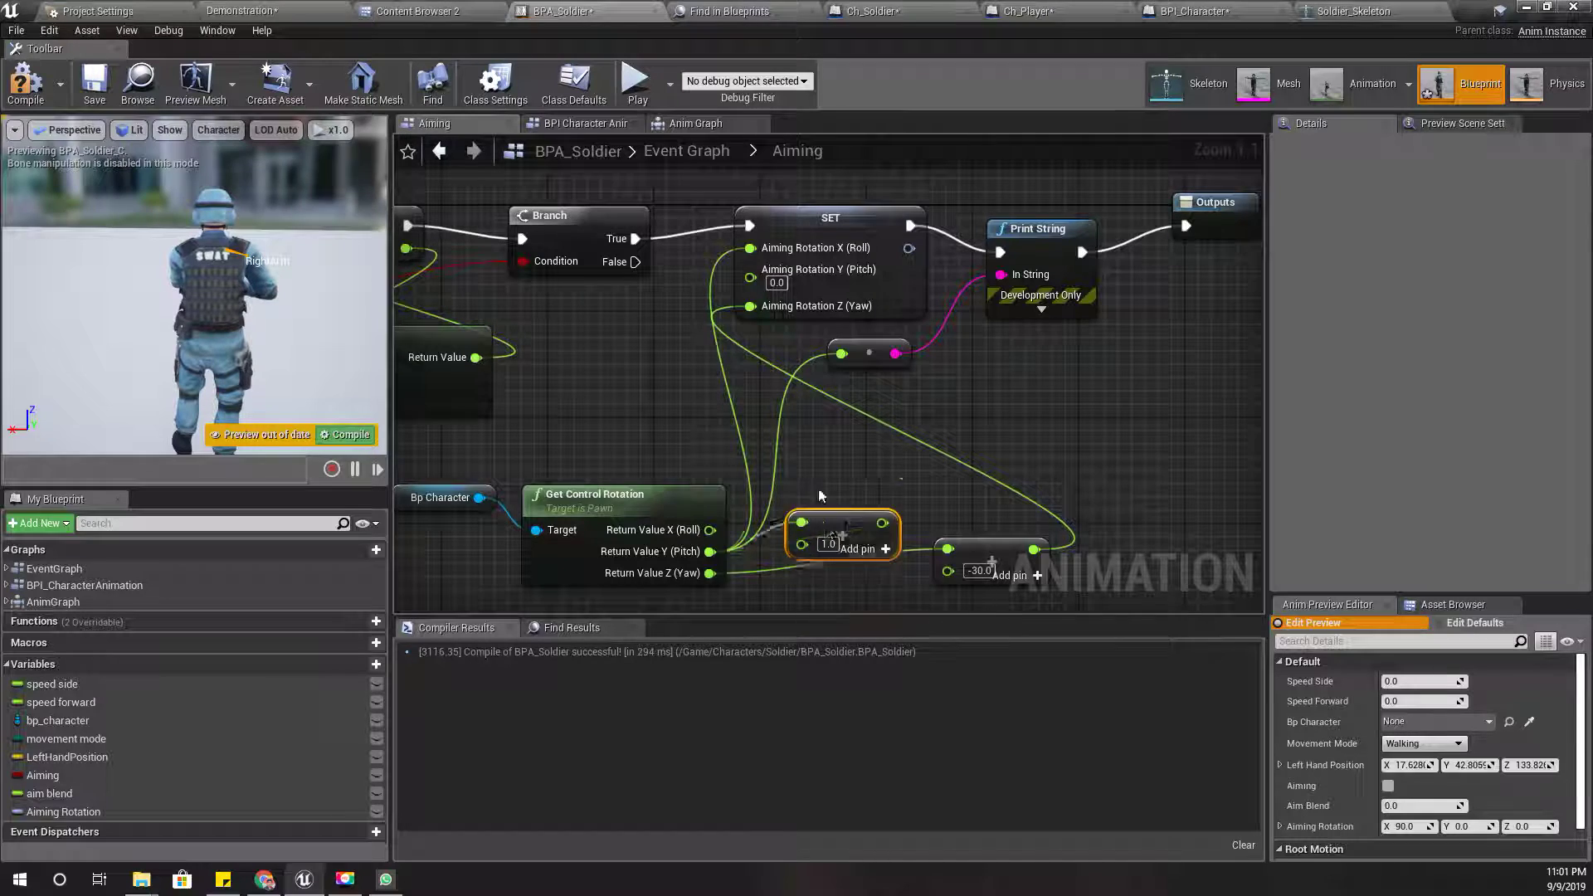
Set the add node's second value to 90 and wire its sum into Aiming Rotation X (Roll).
{"action": "left_click_drag", "start_coordinate": [796, 541], "coordinate": [783, 462]}
{"action": "left_click", "coordinate": [810, 491]}
{"action": "type", "text": "90"}
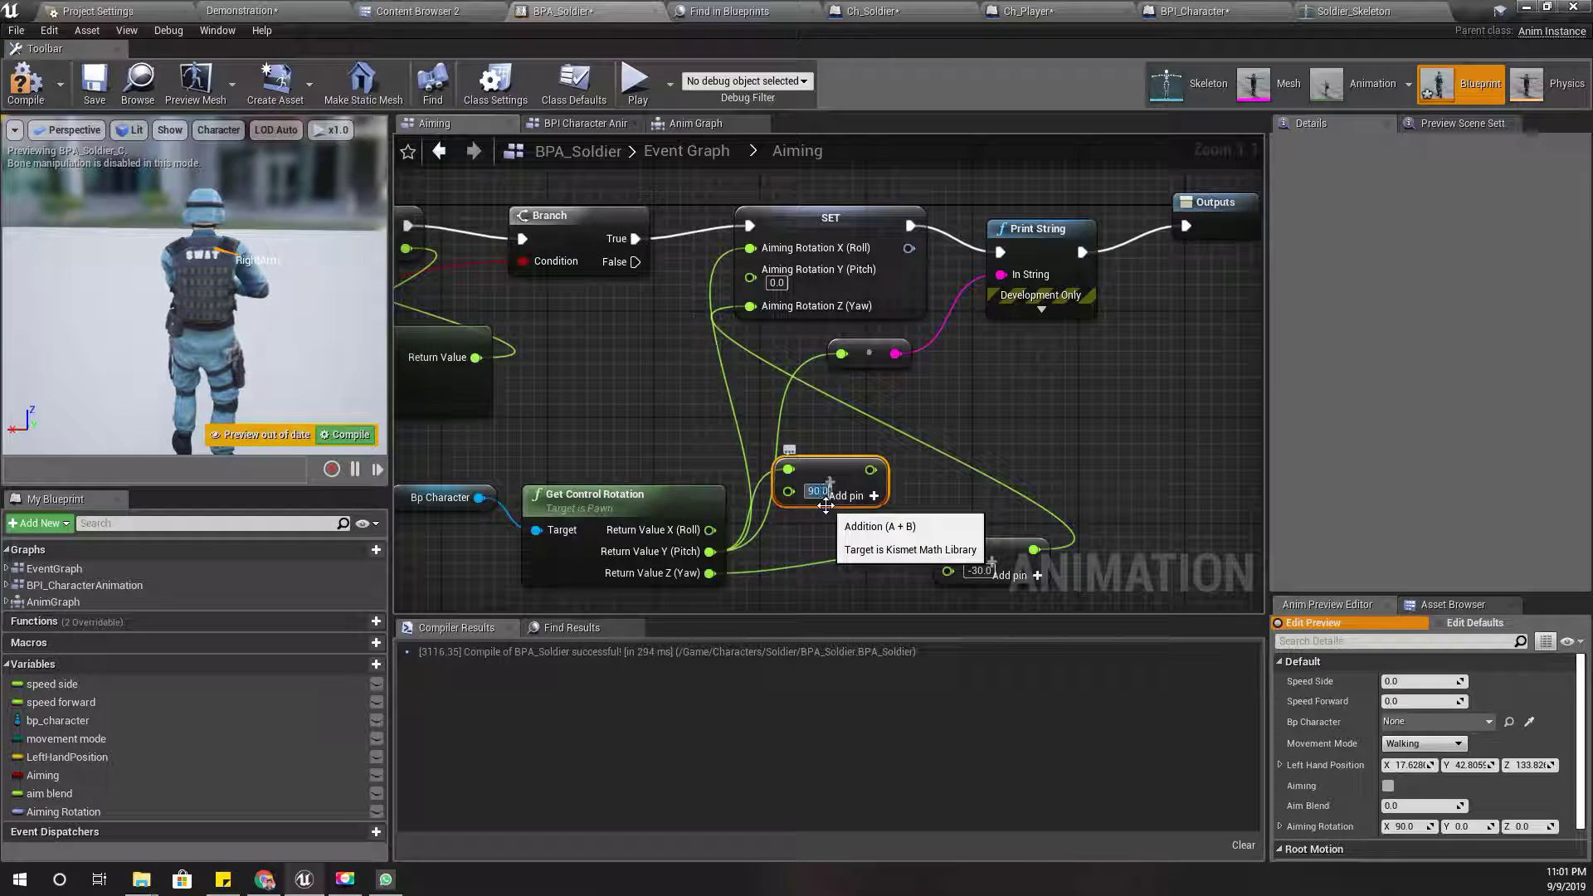
{"action": "left_click_drag", "start_coordinate": [870, 469], "coordinate": [750, 247]}
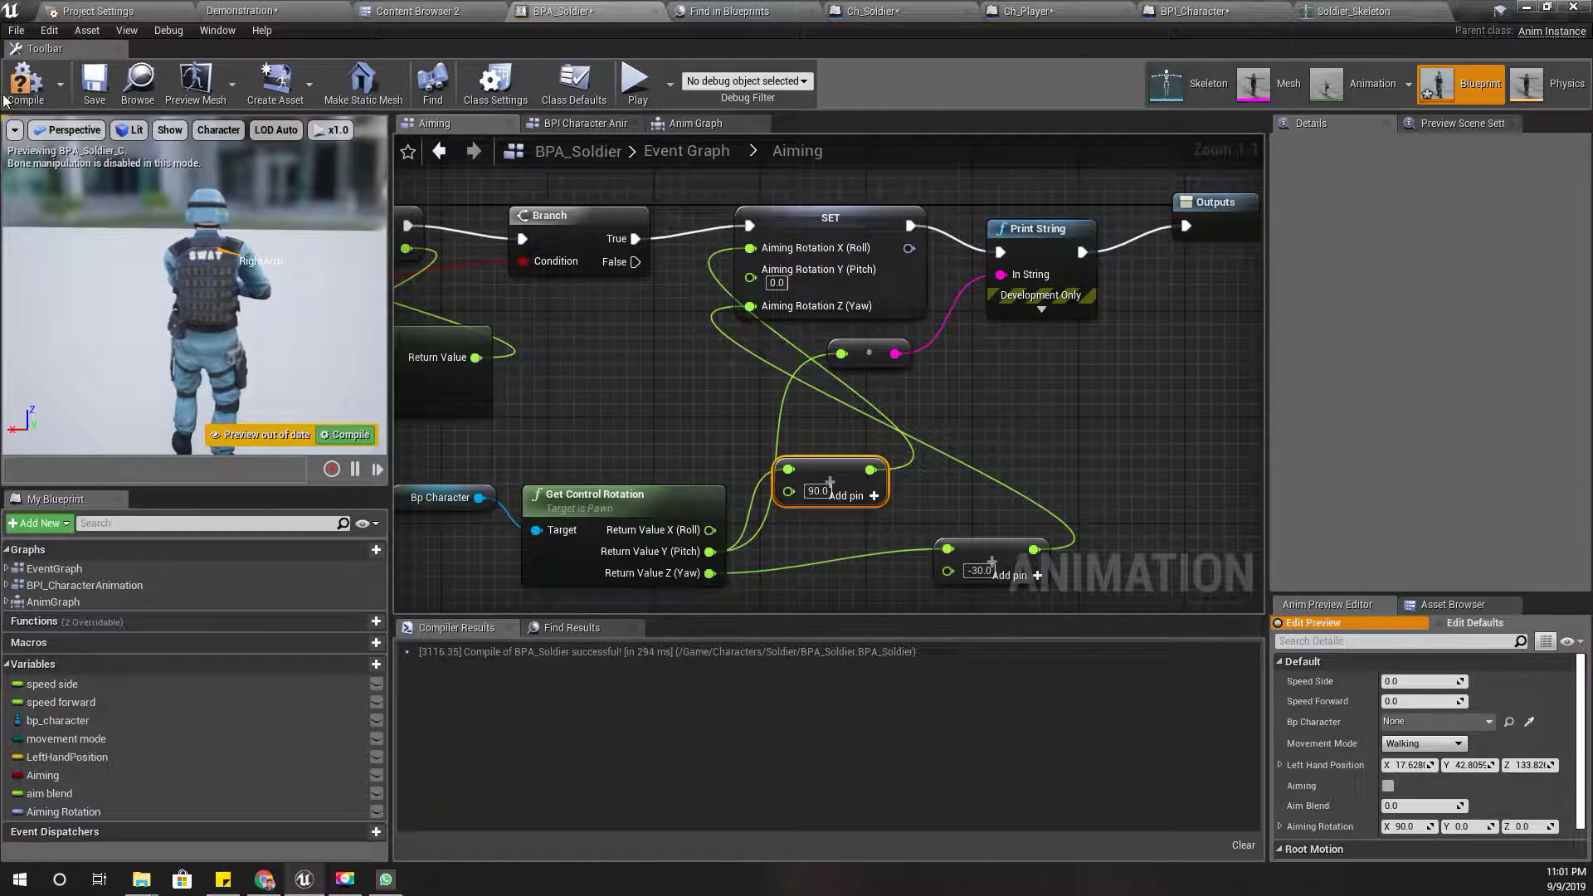
Run a fullscreen aiming play-test on the Demonstration level, then stop it.
{"action": "left_click", "coordinate": [249, 11]}
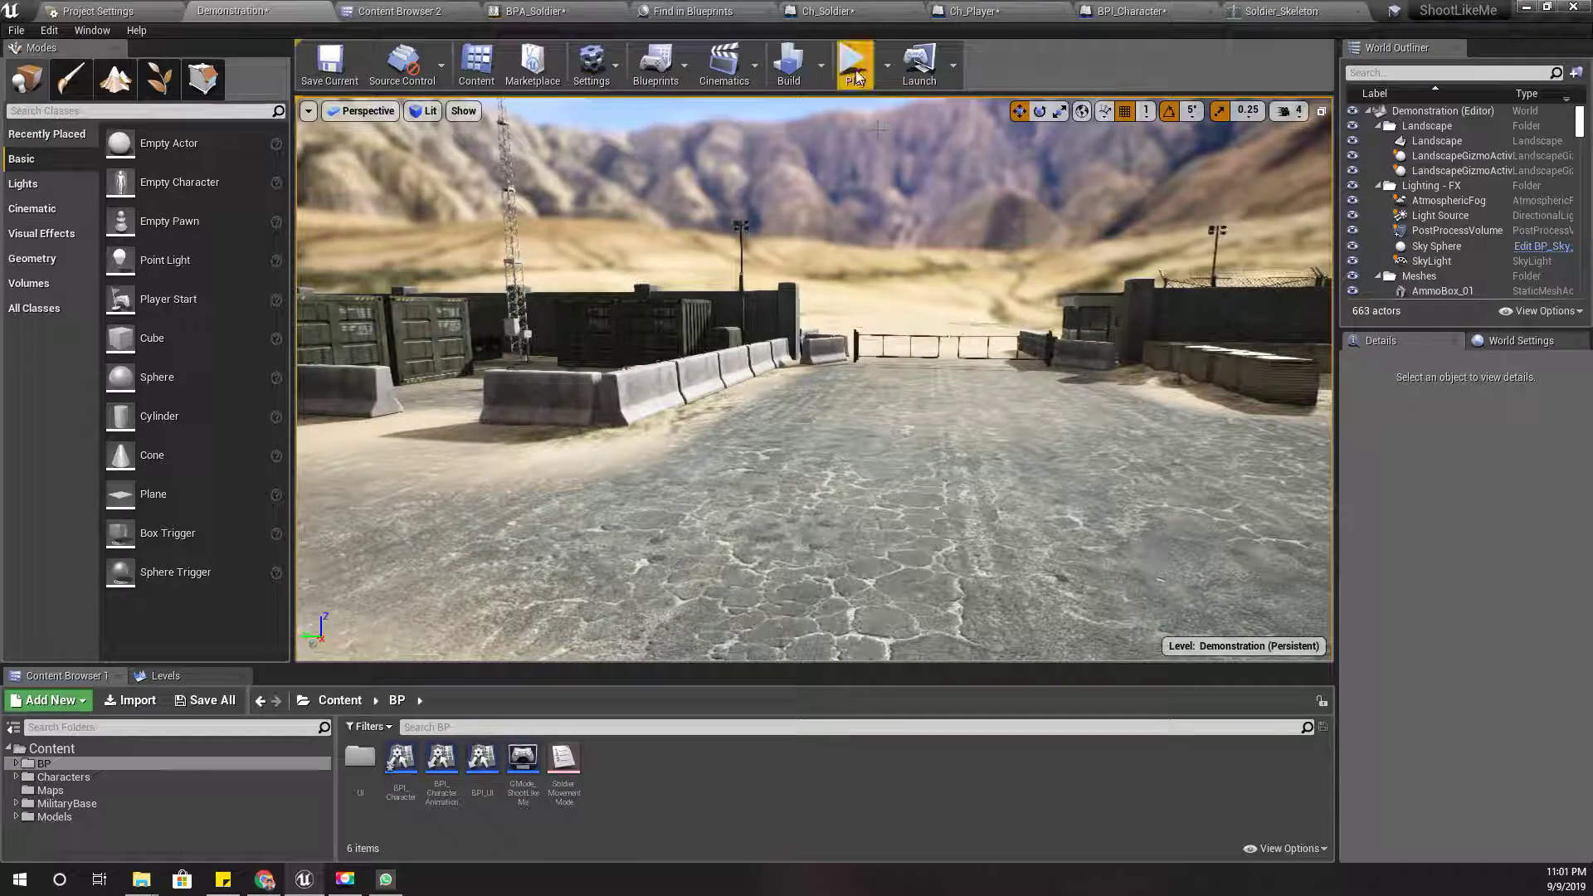
{"action": "key", "text": "alt+p"}
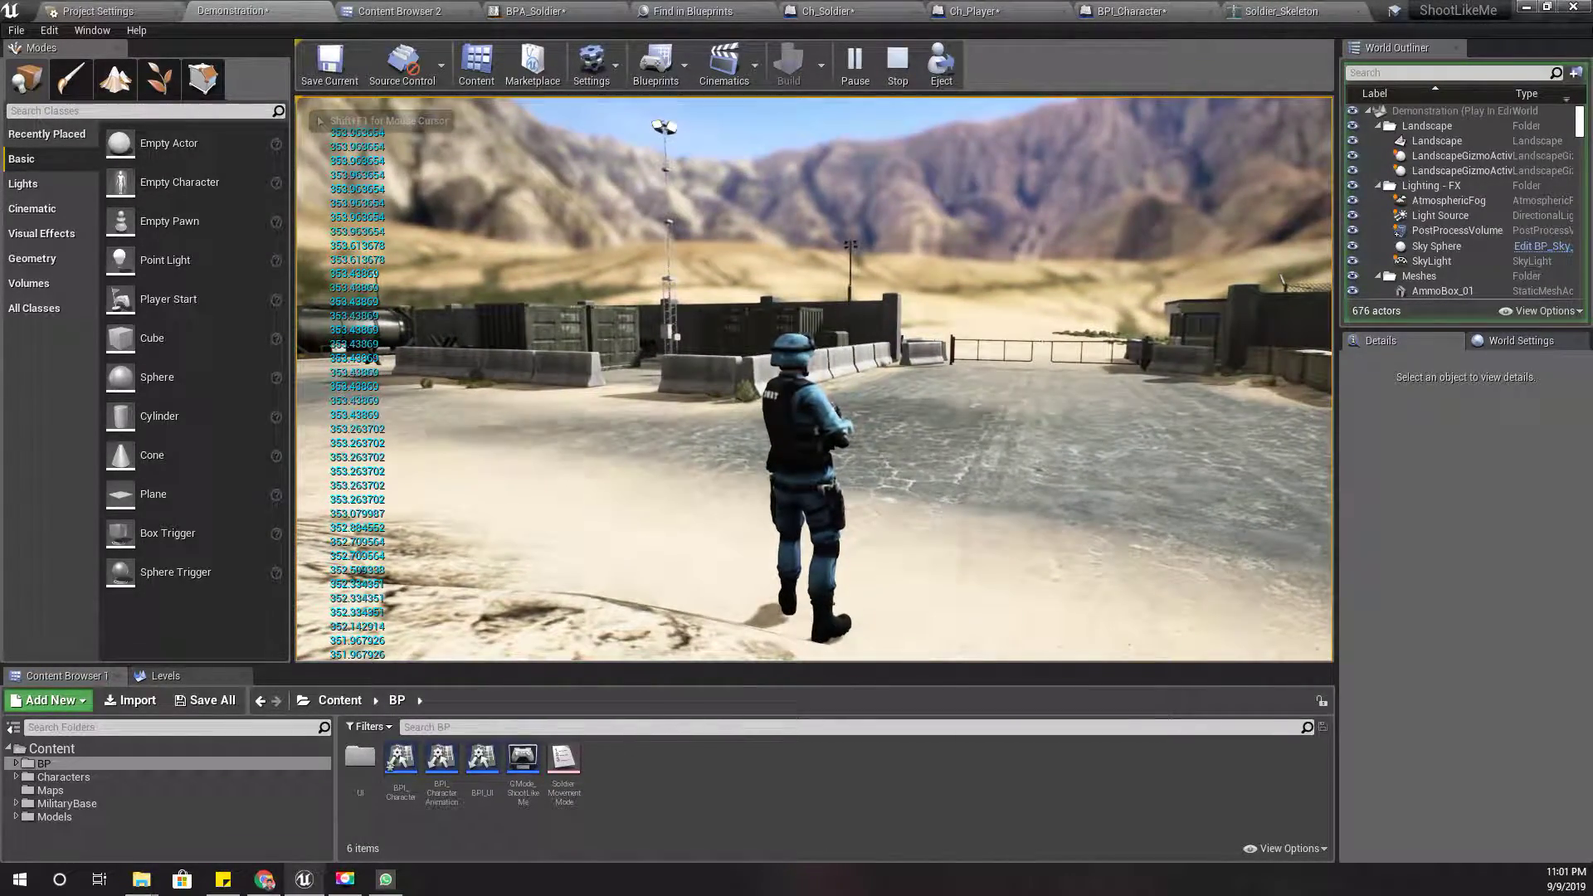
{"action": "key", "text": "shift+F1"}
{"action": "left_click", "coordinate": [798, 221]}
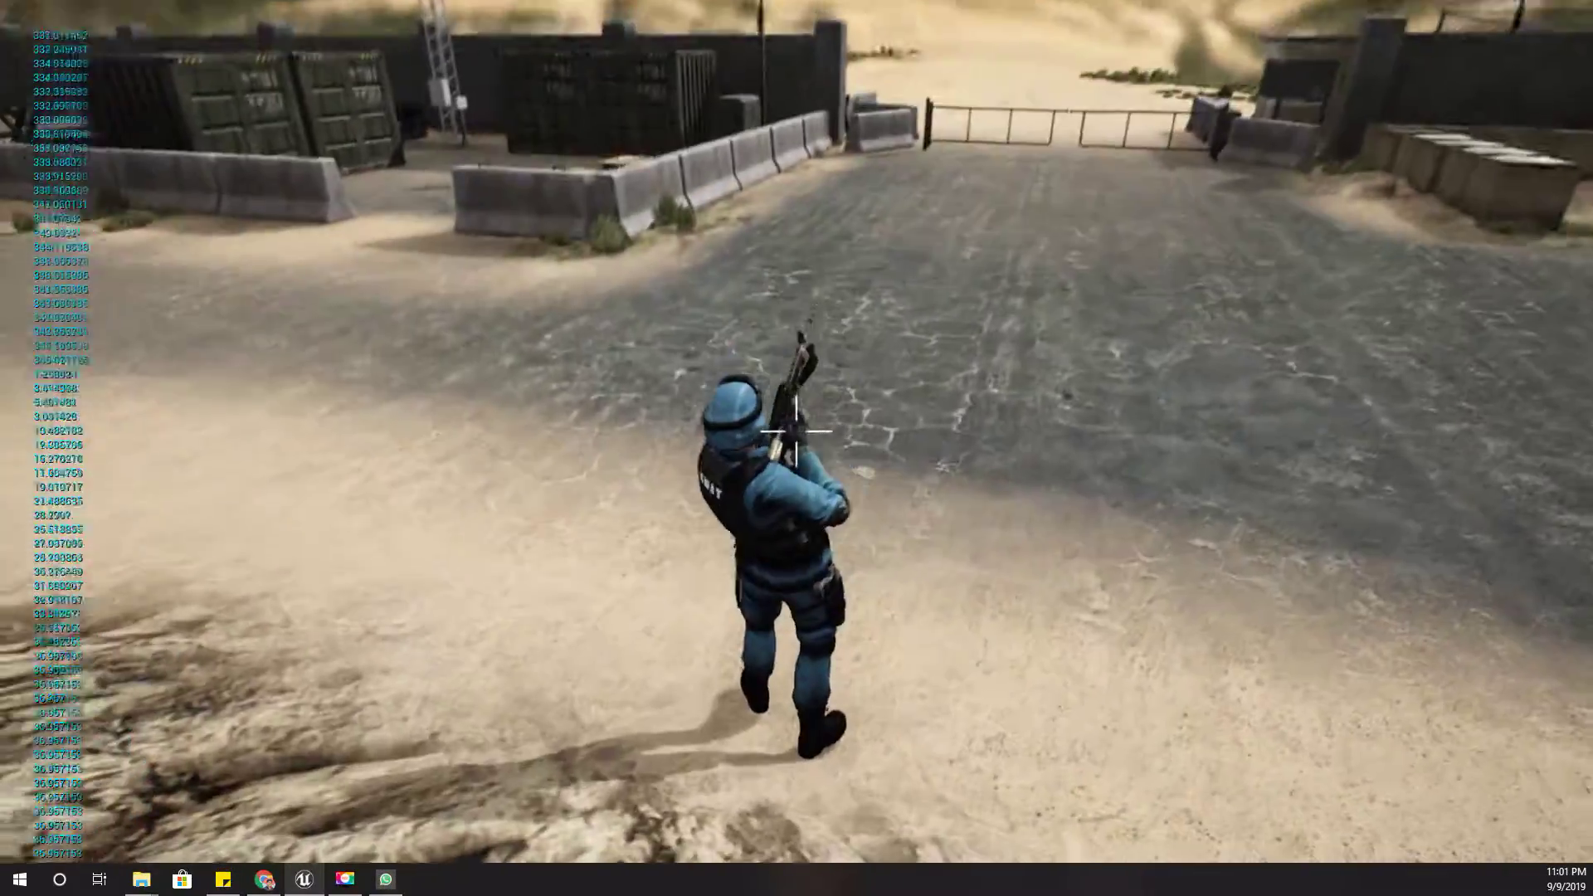
{"action": "key", "text": "Escape"}
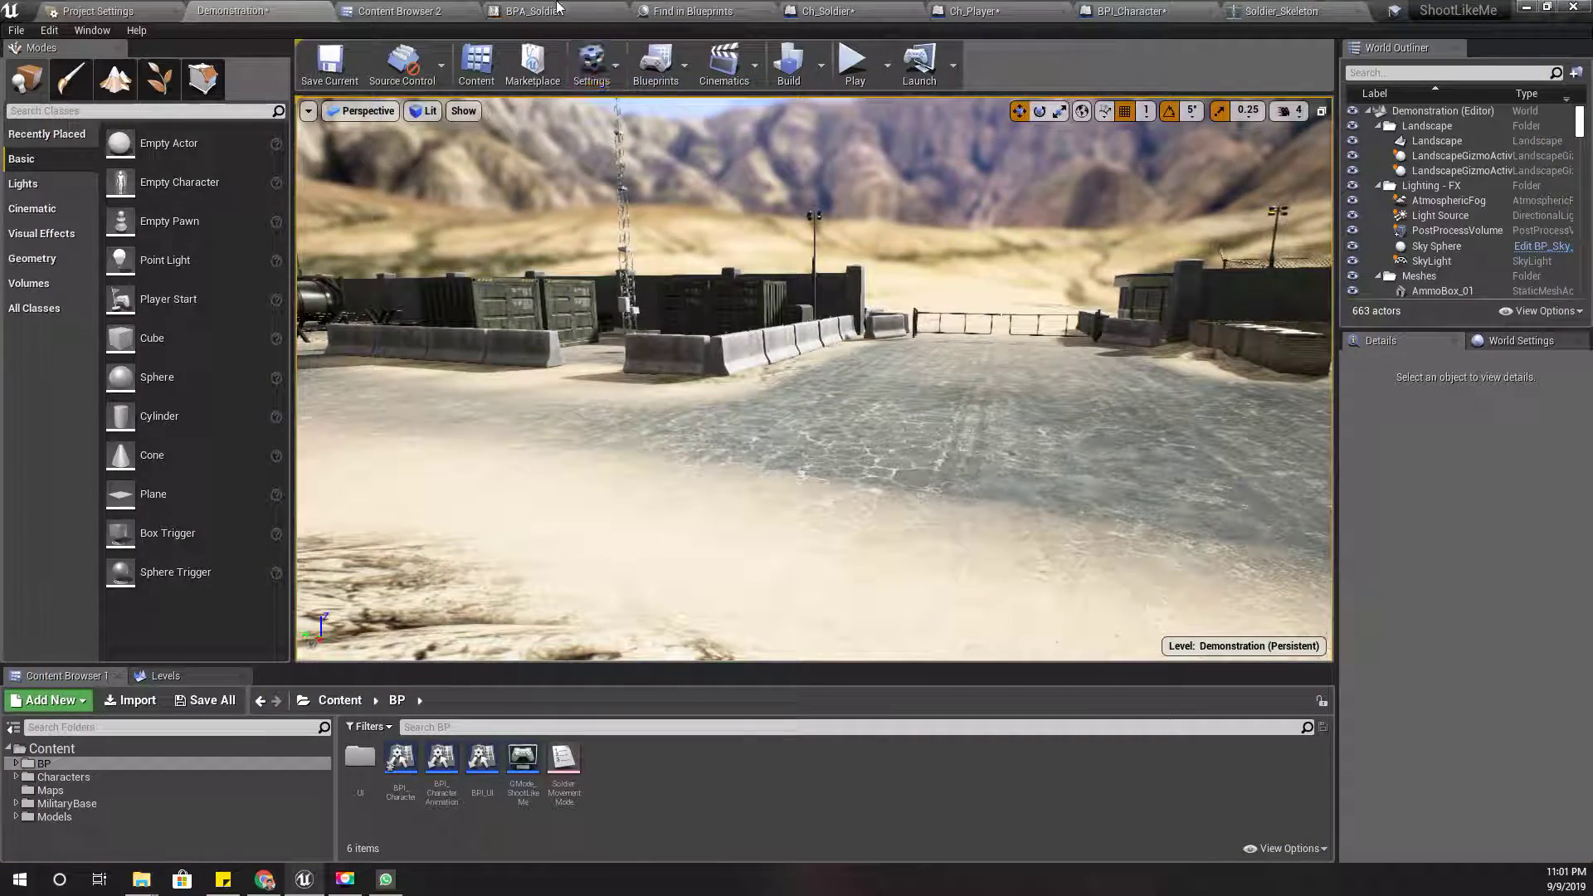
Check the BPA_Soldier graph, turn the level camera, and start another play session.
{"action": "left_click", "coordinate": [558, 8]}
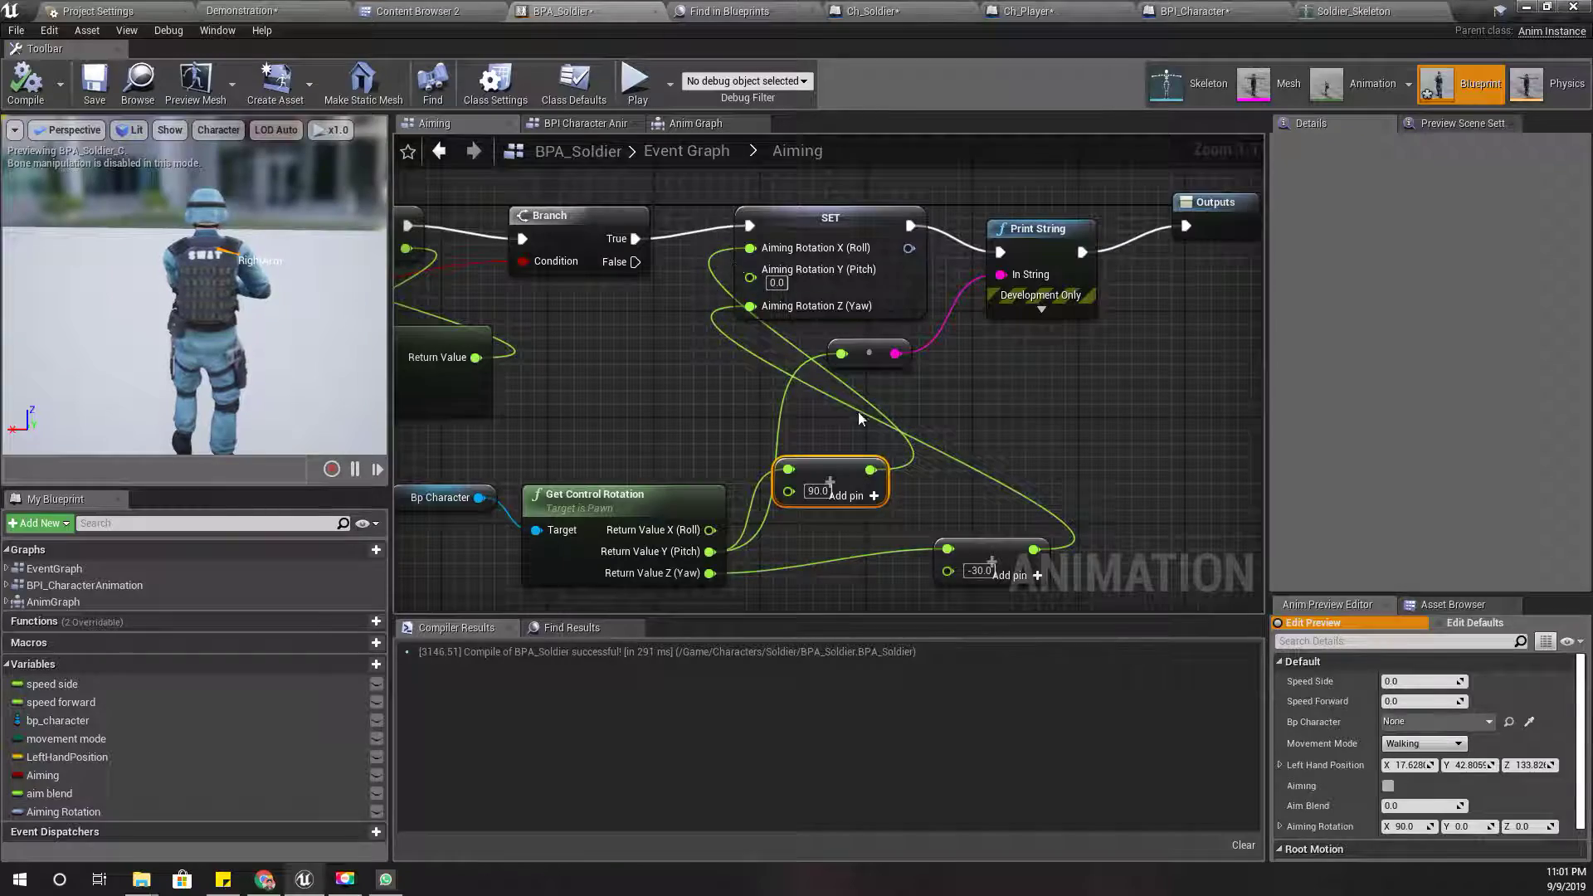
{"action": "right_click_drag", "start_coordinate": [1004, 441], "coordinate": [969, 425]}
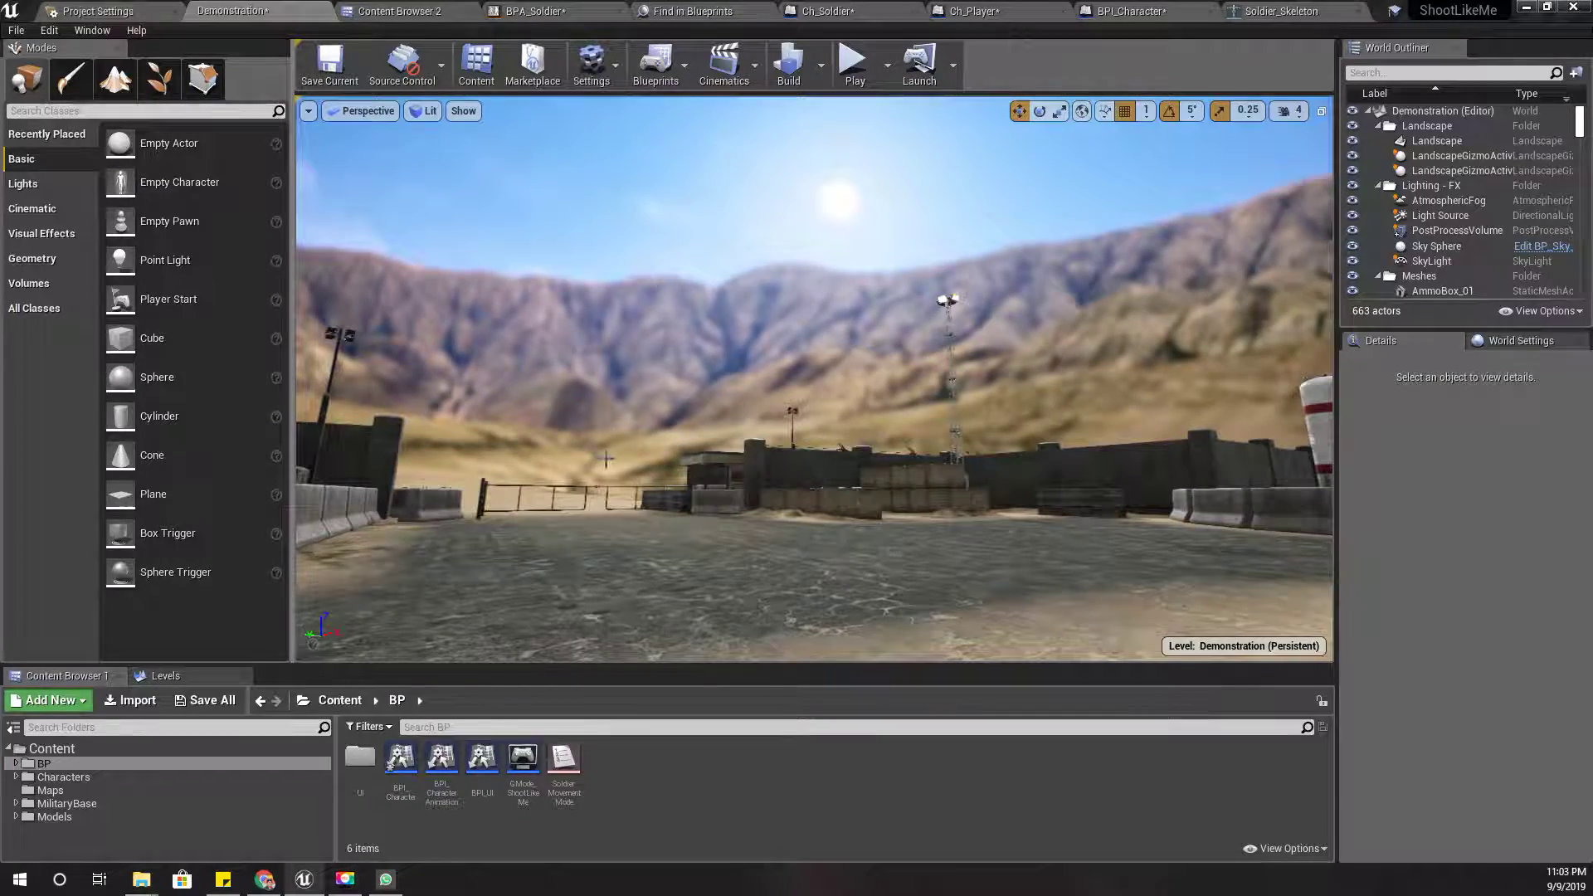
{"action": "right_click", "coordinate": [608, 465]}
{"action": "right_click_drag", "start_coordinate": [609, 465], "coordinate": [573, 465]}
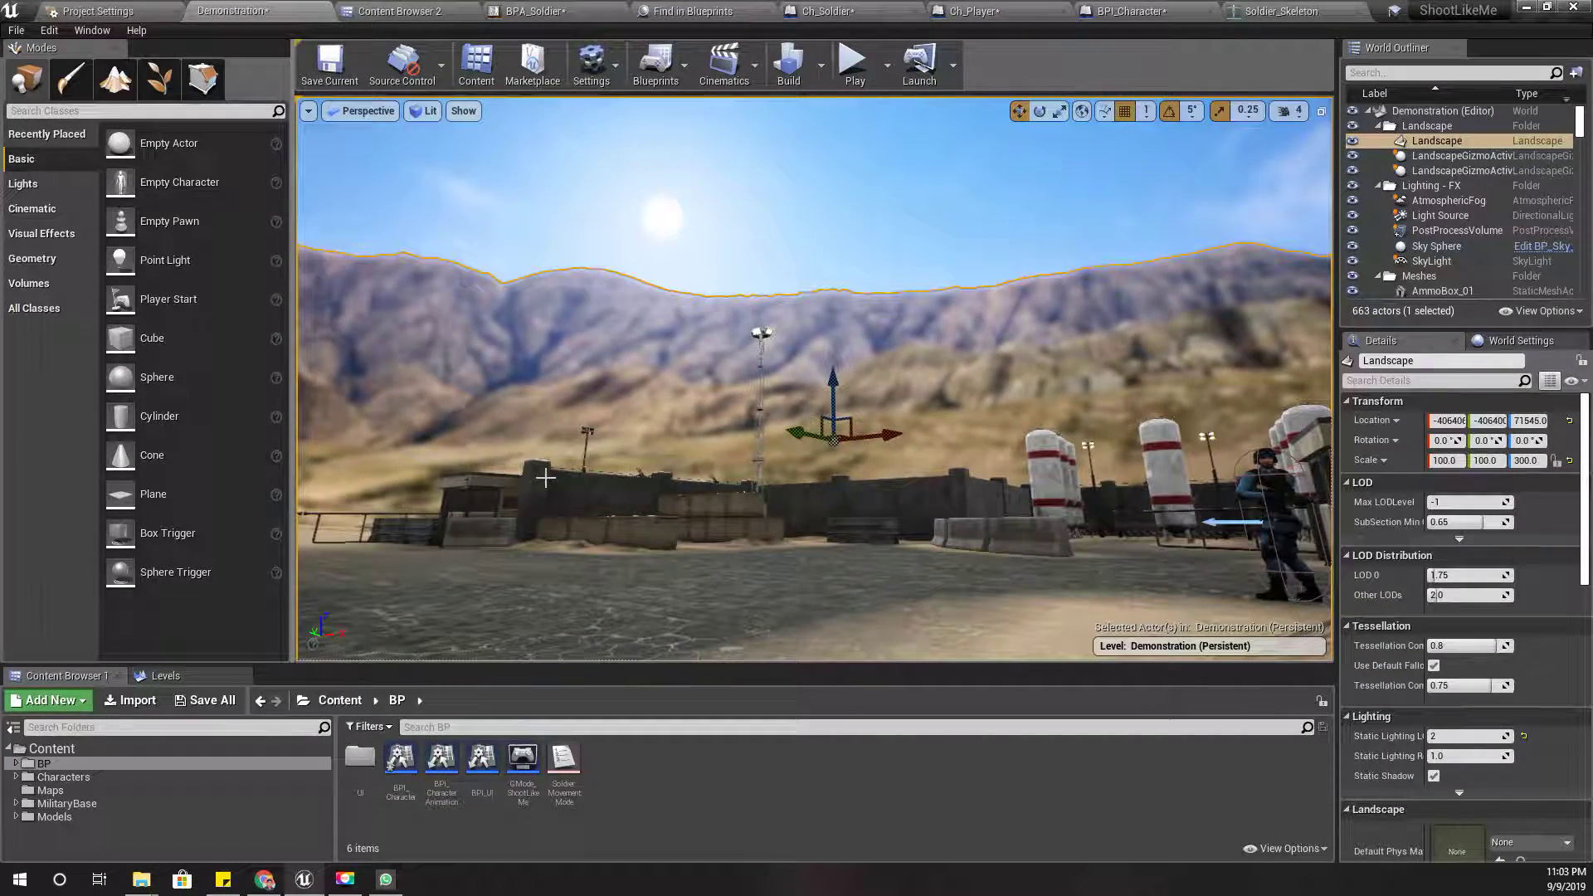
{"action": "key", "text": "alt+p"}
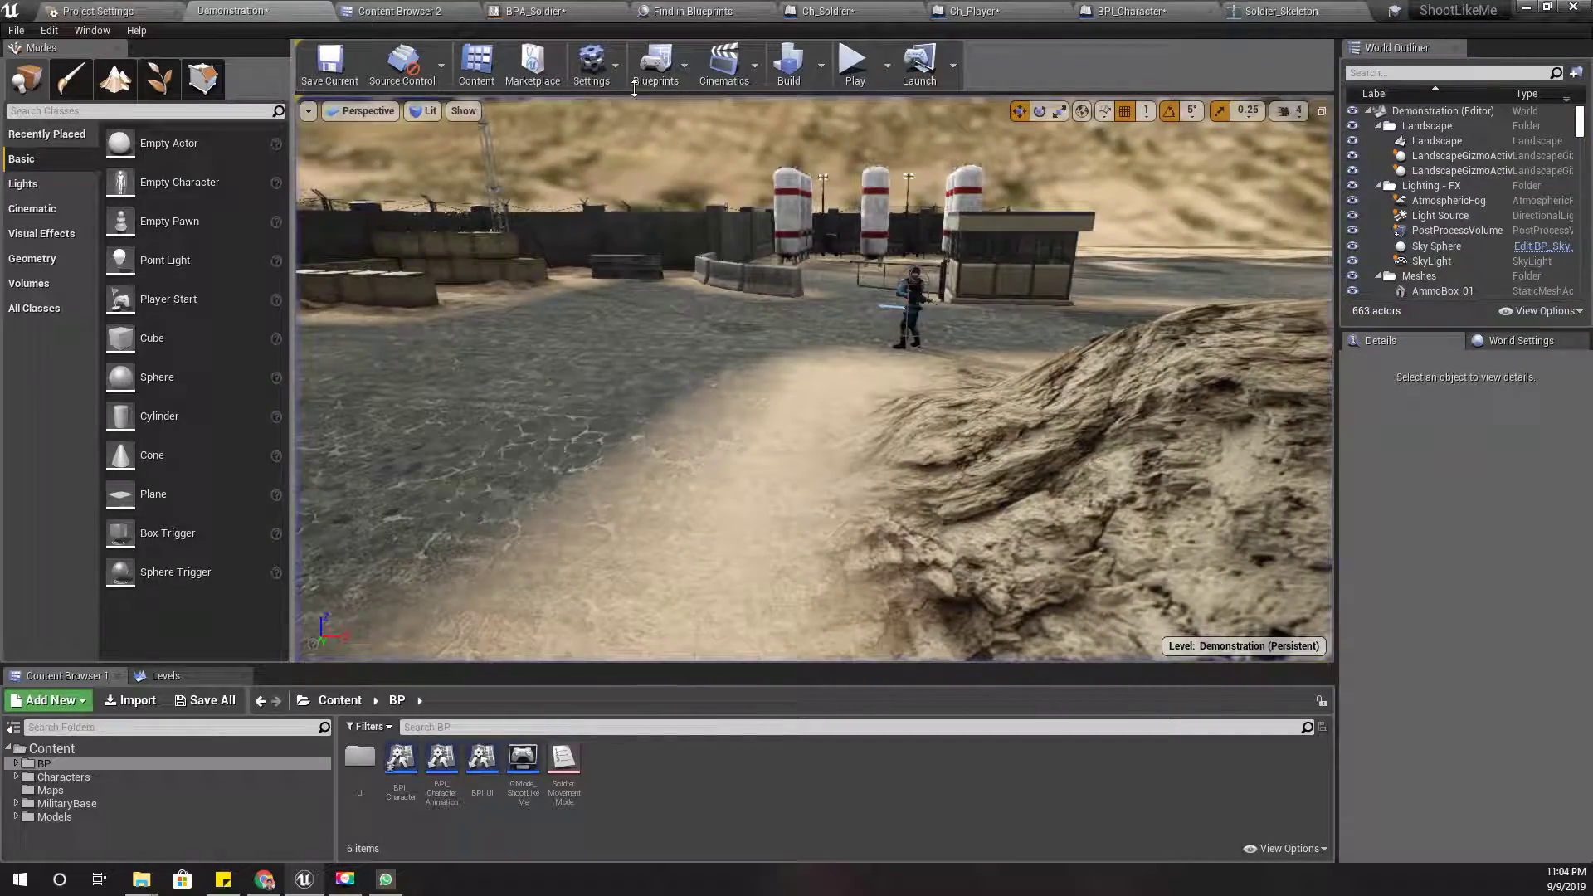
Back in BPA_Soldier's Aiming graph, pull the float actions list from the control rotation pitch.
{"action": "left_click", "coordinate": [569, 12]}
{"action": "right_click_drag", "start_coordinate": [679, 412], "coordinate": [649, 393]}
{"action": "left_click_drag", "start_coordinate": [622, 502], "coordinate": [674, 456]}
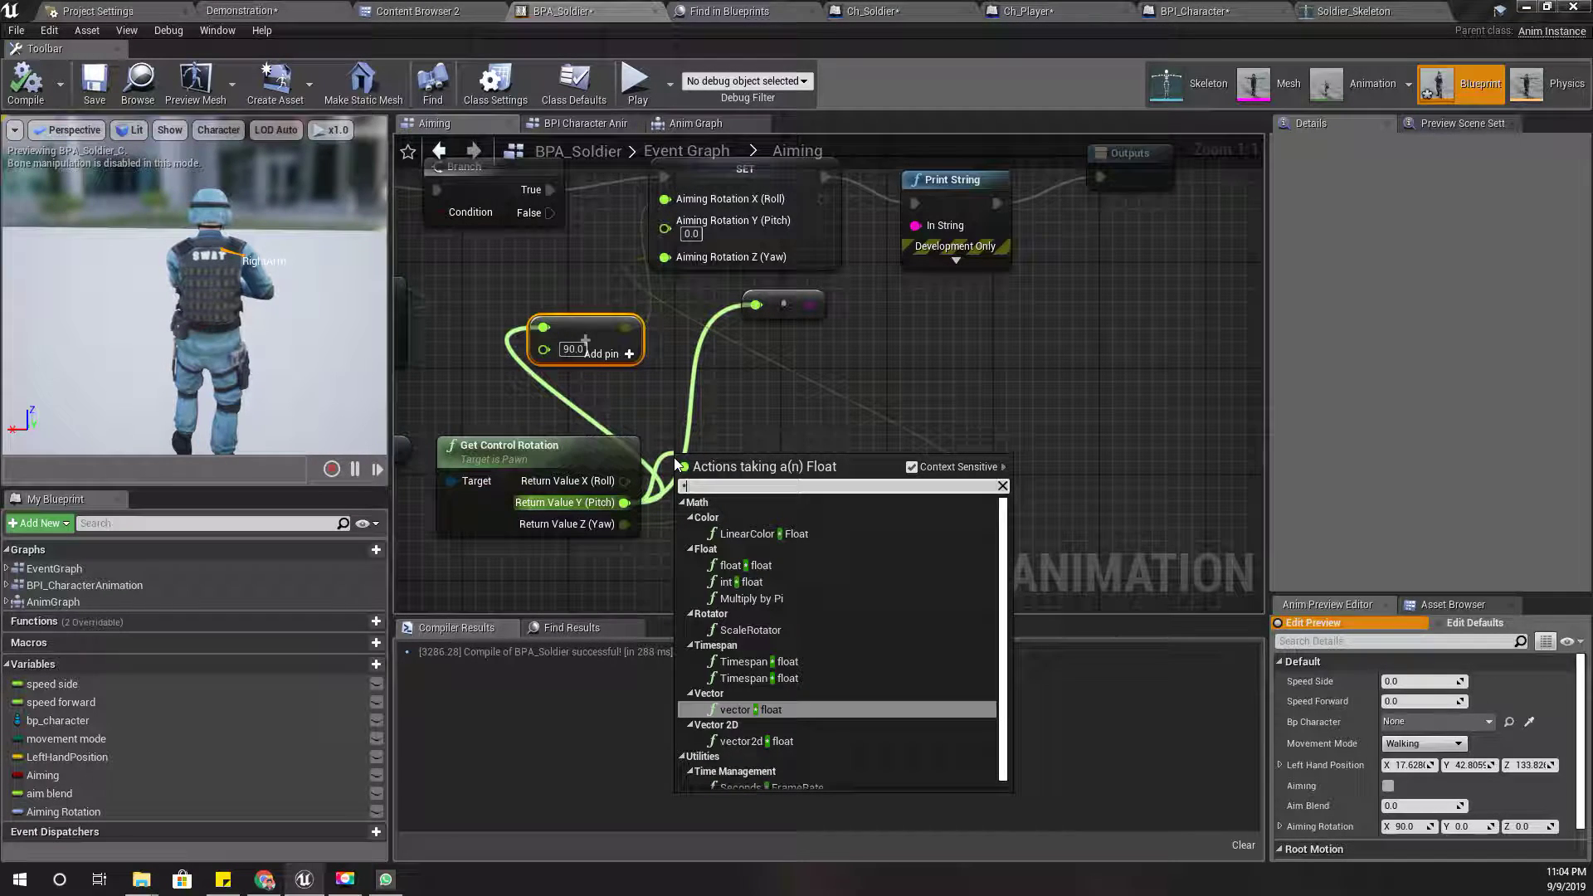
Multiply the pitch by -1 with a float * float node, feed it into the add-90 node, and recompile.
{"action": "key", "text": "Up"}
{"action": "key", "text": "Up"}
{"action": "key", "text": "Up"}
{"action": "key", "text": "Up"}
{"action": "key", "text": "Up"}
{"action": "key", "text": "Up"}
{"action": "key", "text": "Up"}
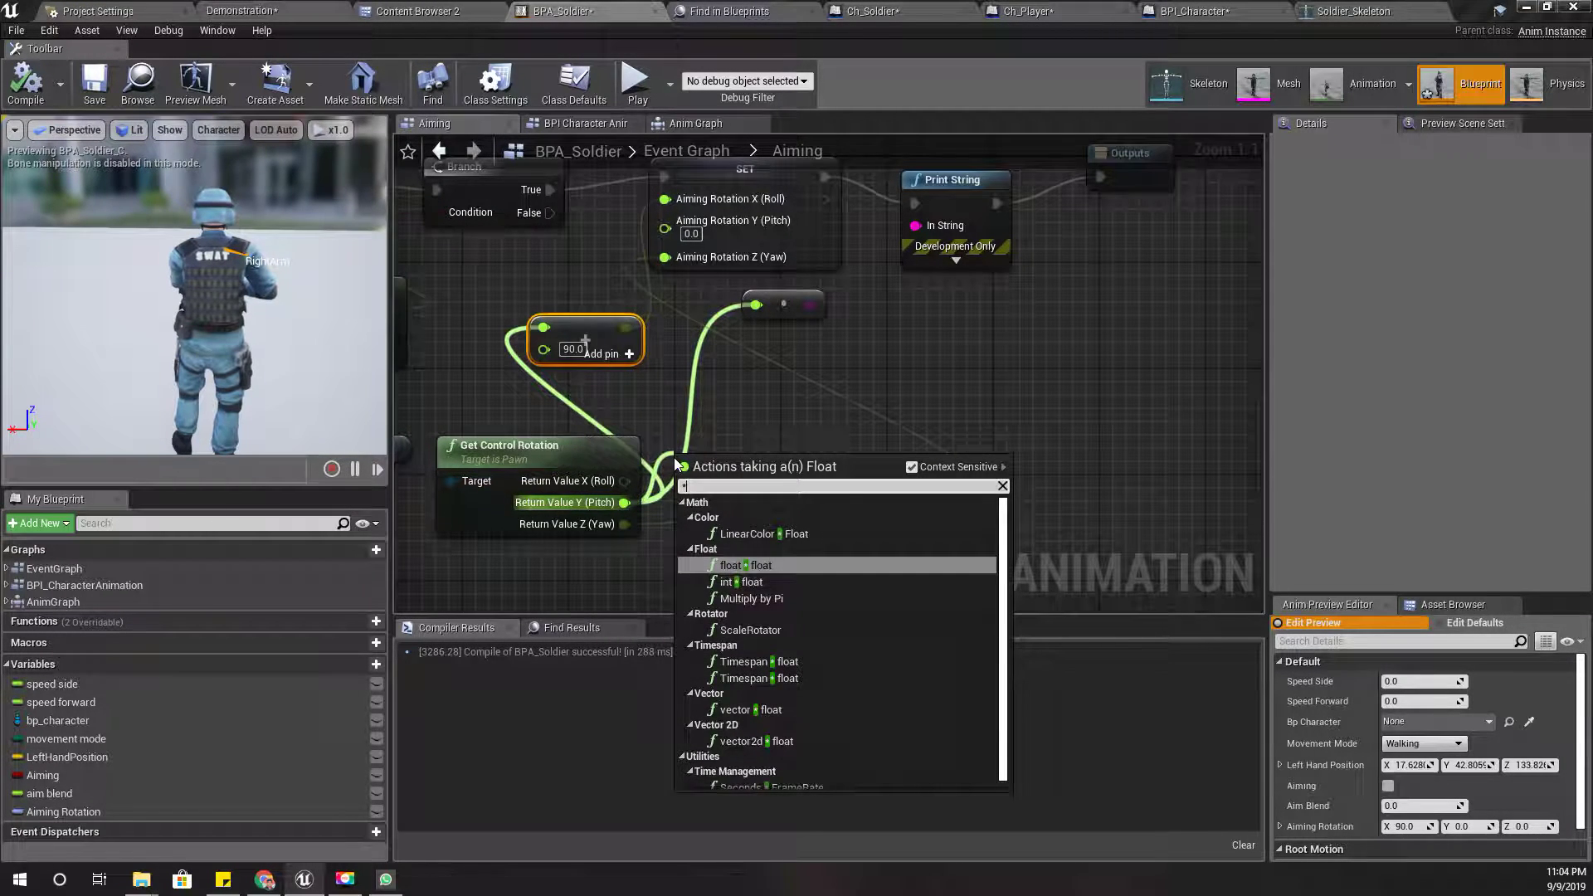
{"action": "key", "text": "Up"}
{"action": "key", "text": "Return"}
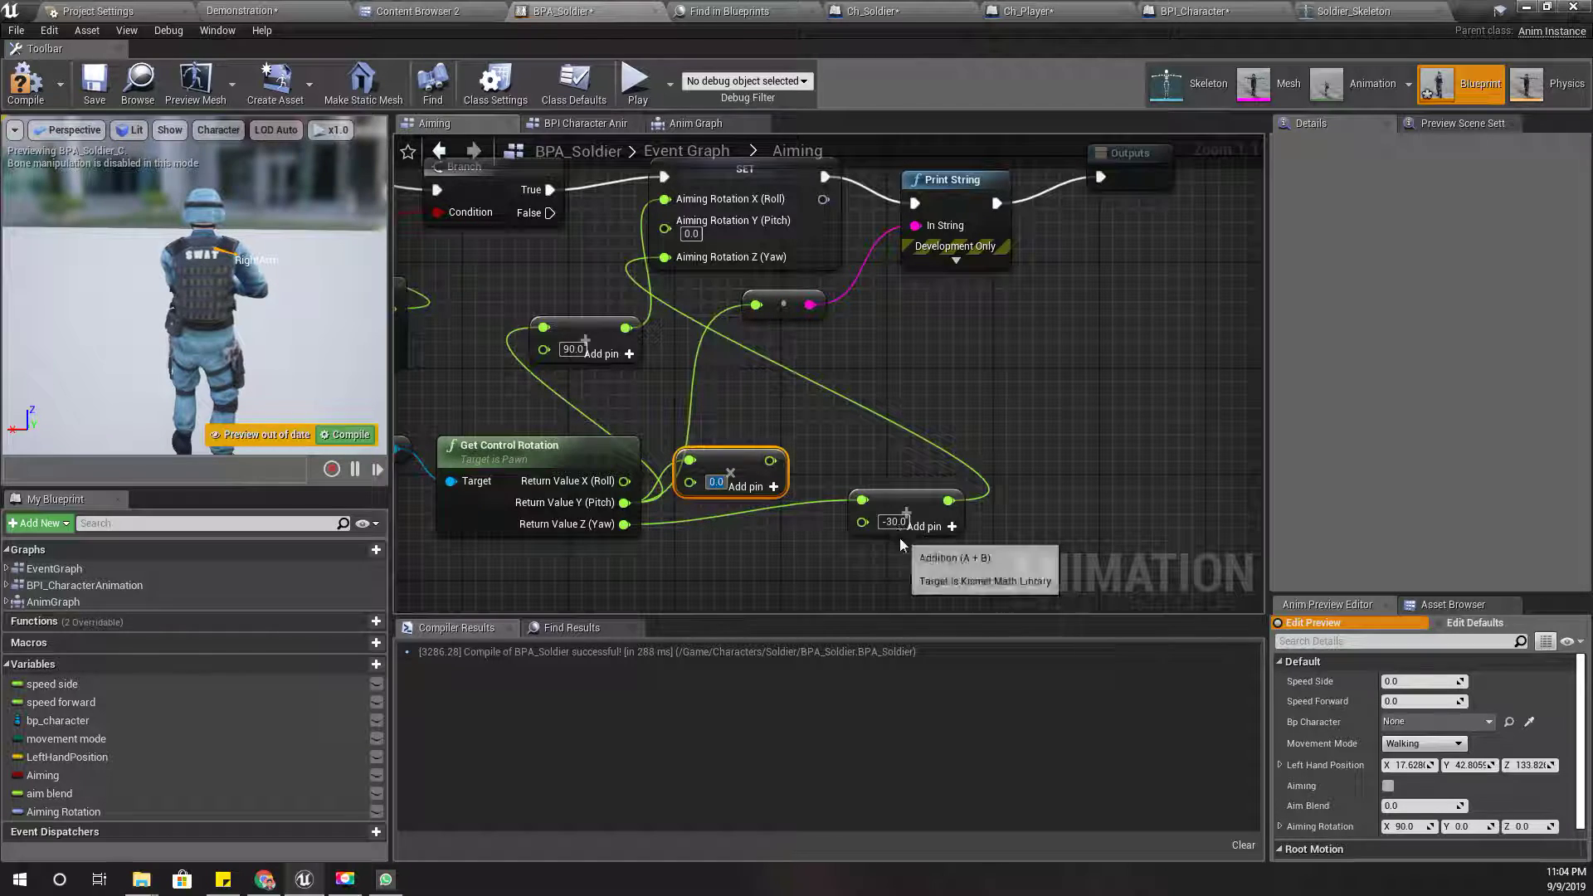
{"action": "type", "text": "-1"}
{"action": "key", "text": "Return"}
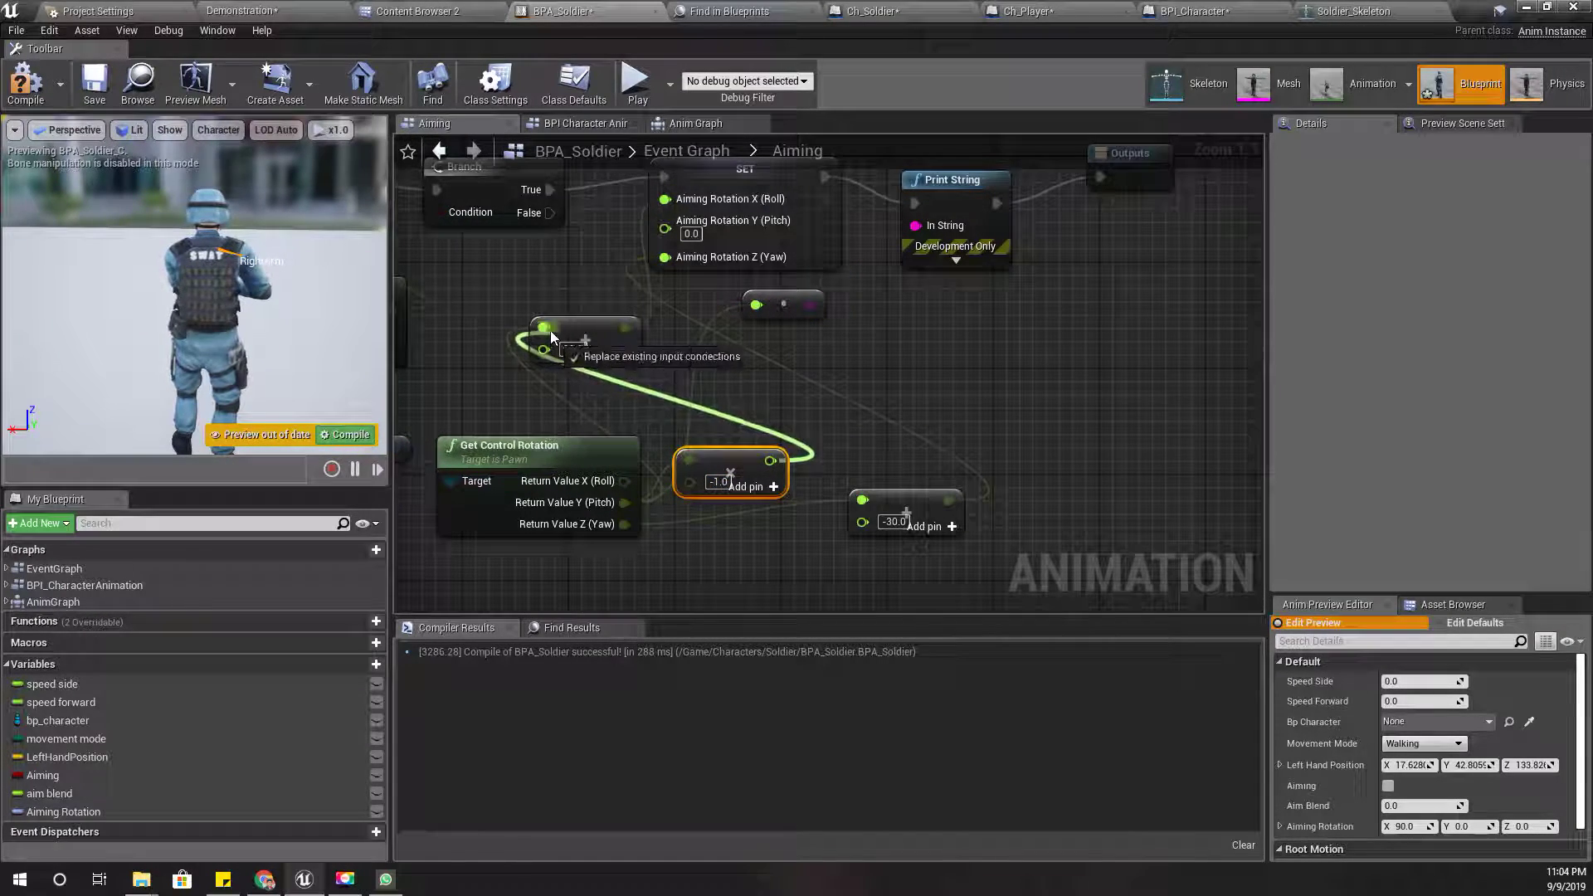
{"action": "left_click_drag", "start_coordinate": [772, 462], "coordinate": [544, 327]}
{"action": "left_click", "coordinate": [15, 93]}
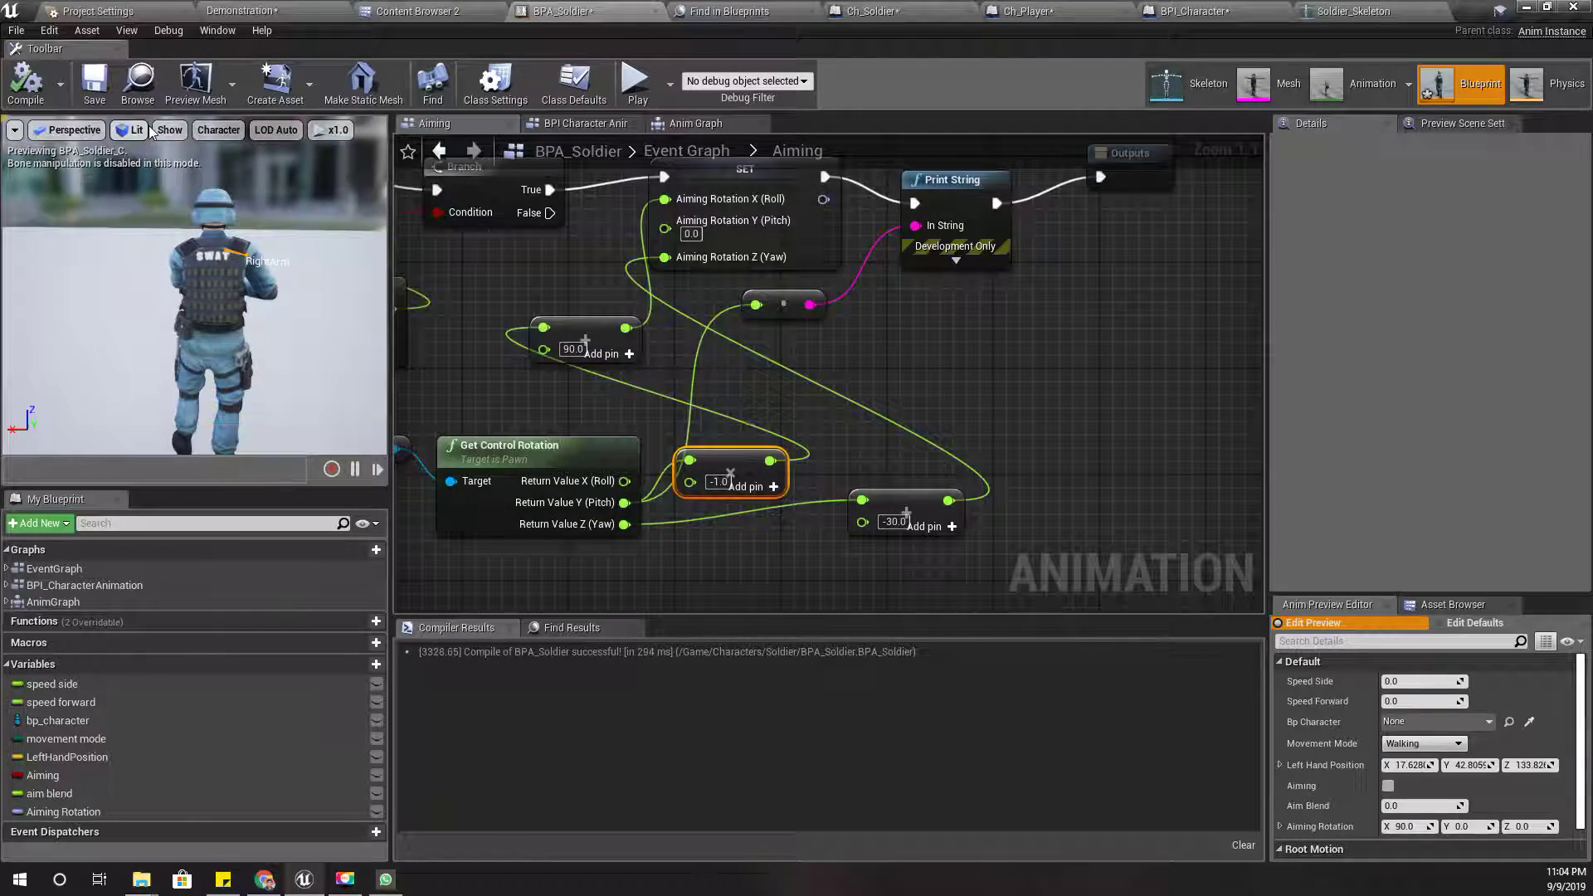
{"action": "left_click", "coordinate": [272, 7]}
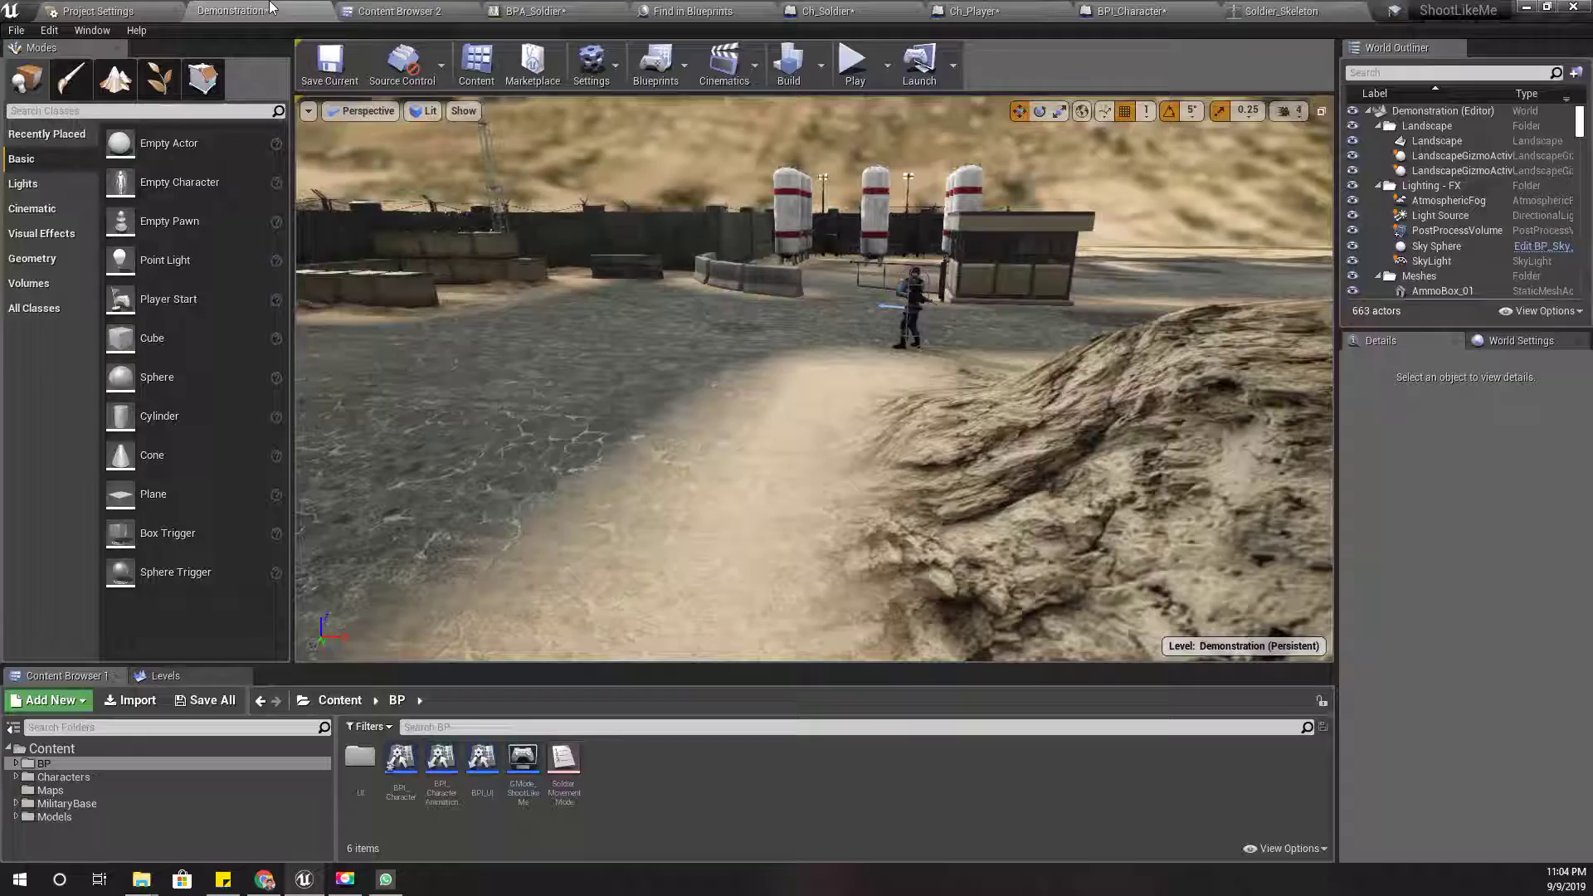
Play the level, run the soldier around with W, and raise the weapon to aim.
{"action": "left_click", "coordinate": [855, 66]}
{"action": "left_click", "coordinate": [831, 214]}
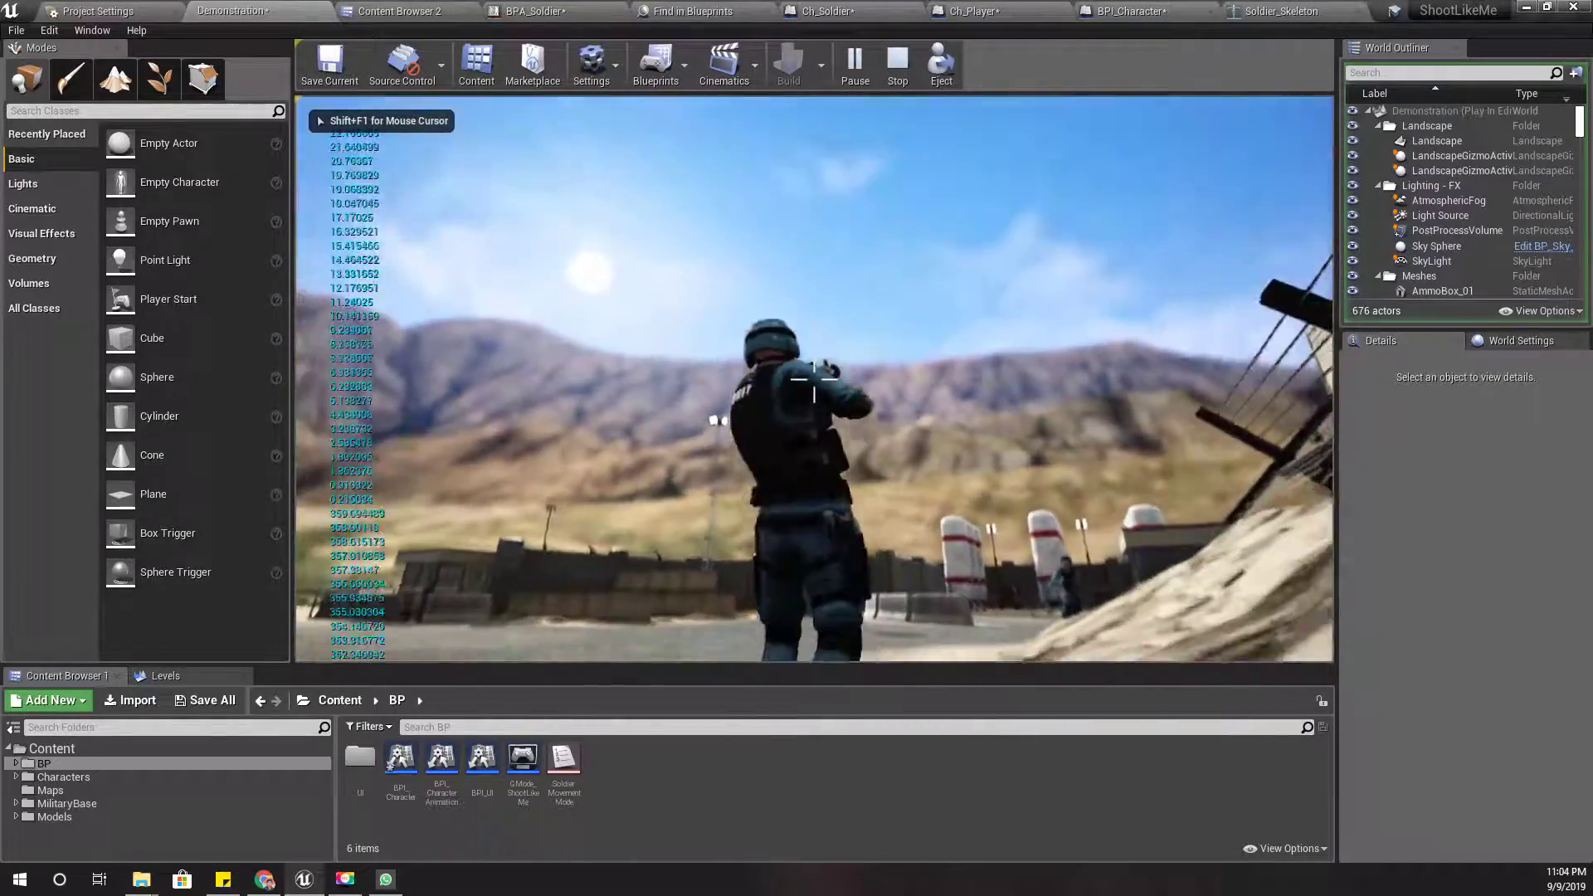
{"action": "key", "text": "w"}
{"action": "key", "text": "w"}
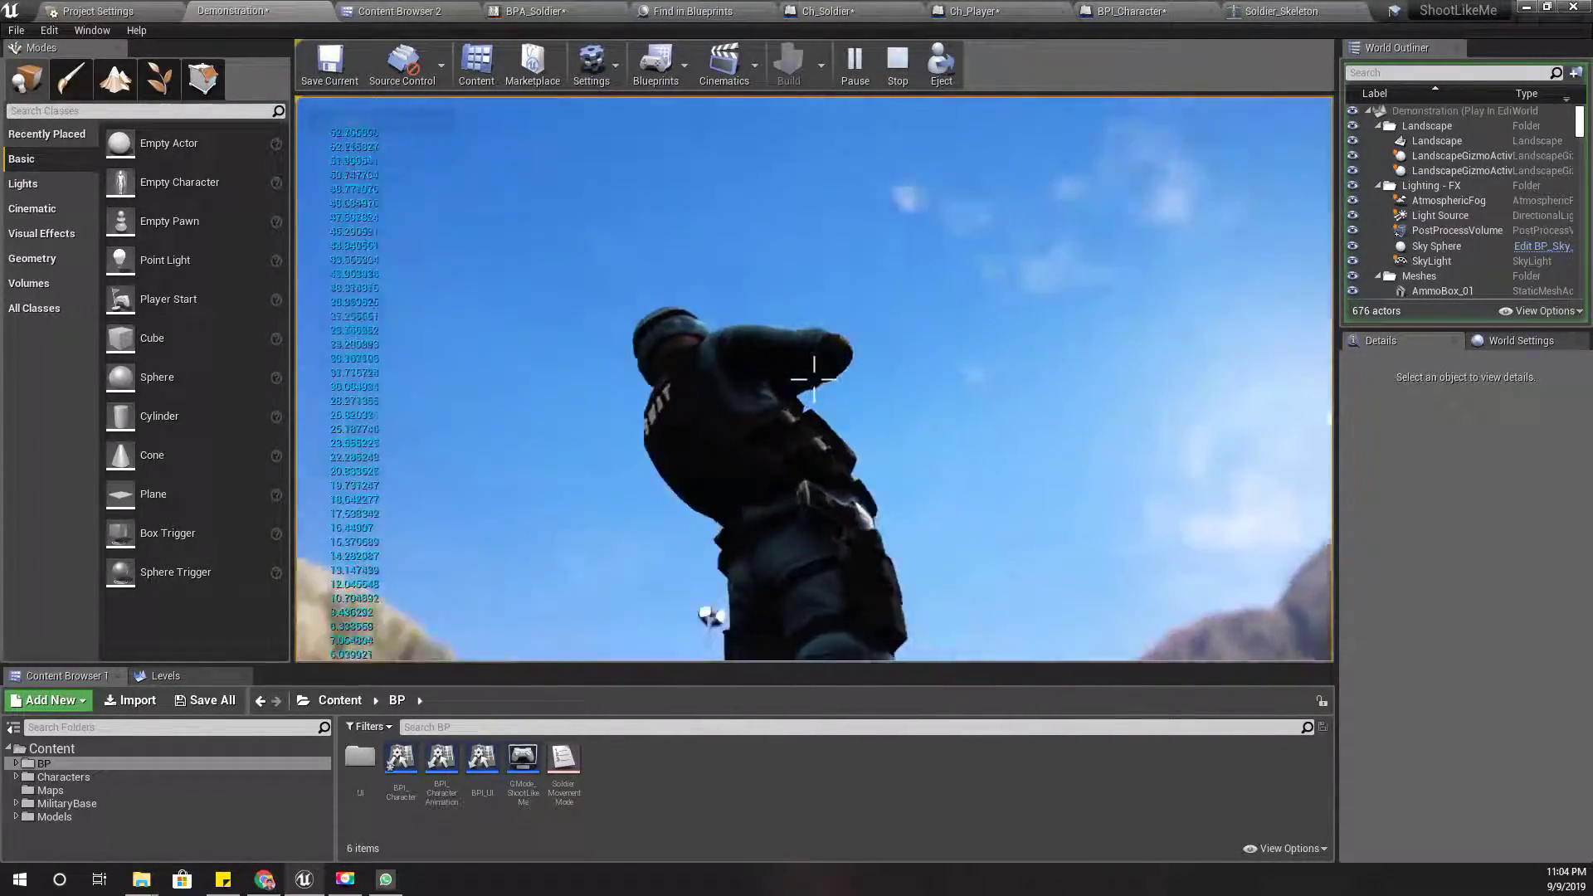
{"action": "key", "text": "w"}
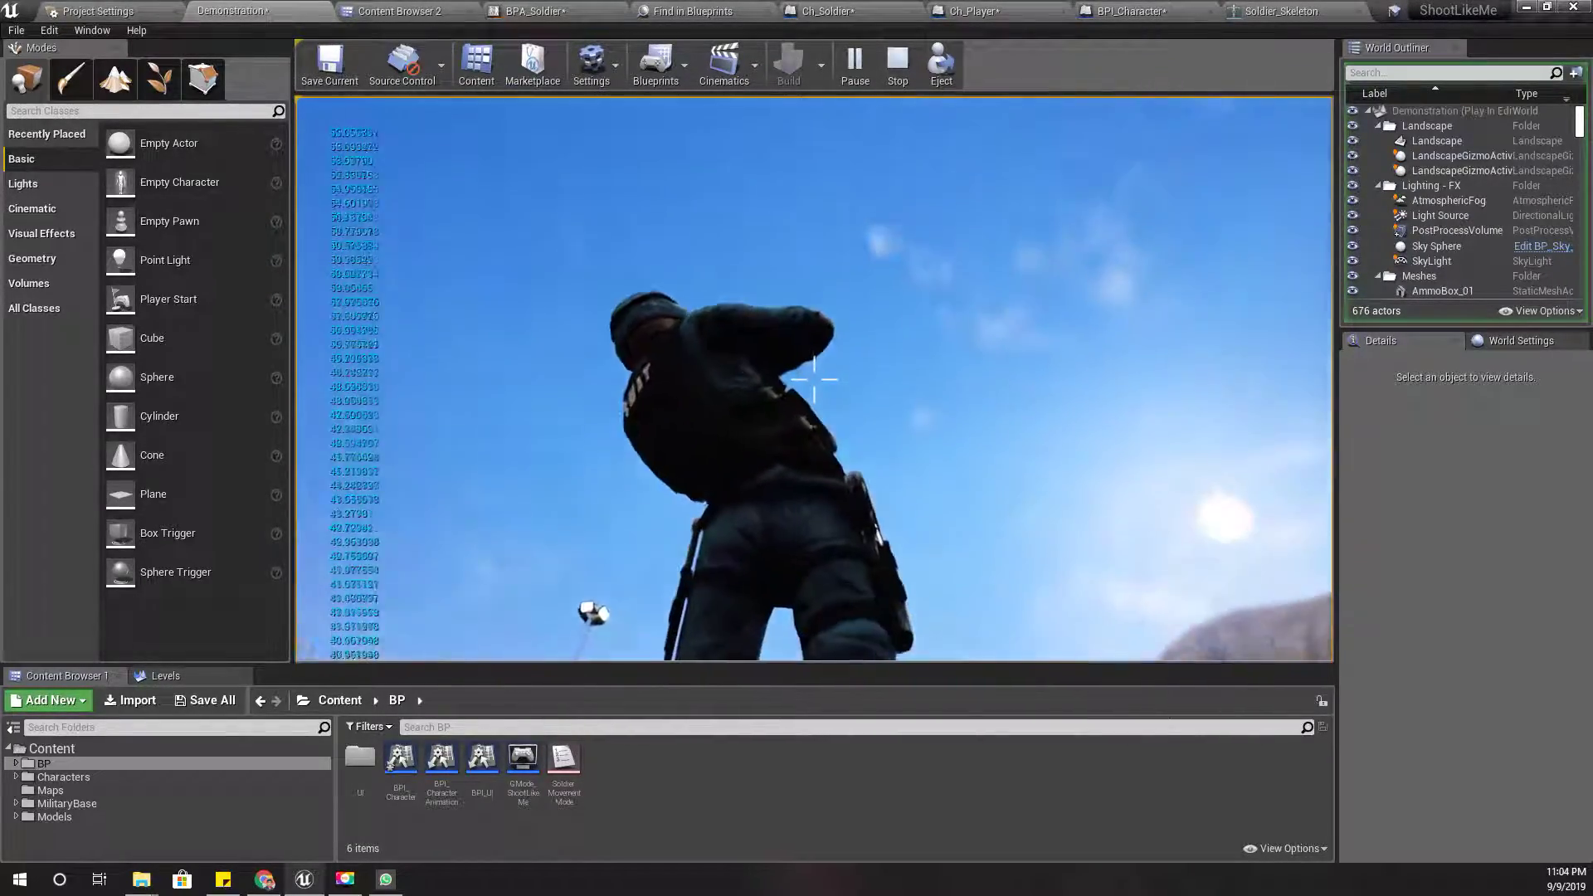
{"action": "key", "text": "w"}
{"action": "key", "text": "w"}
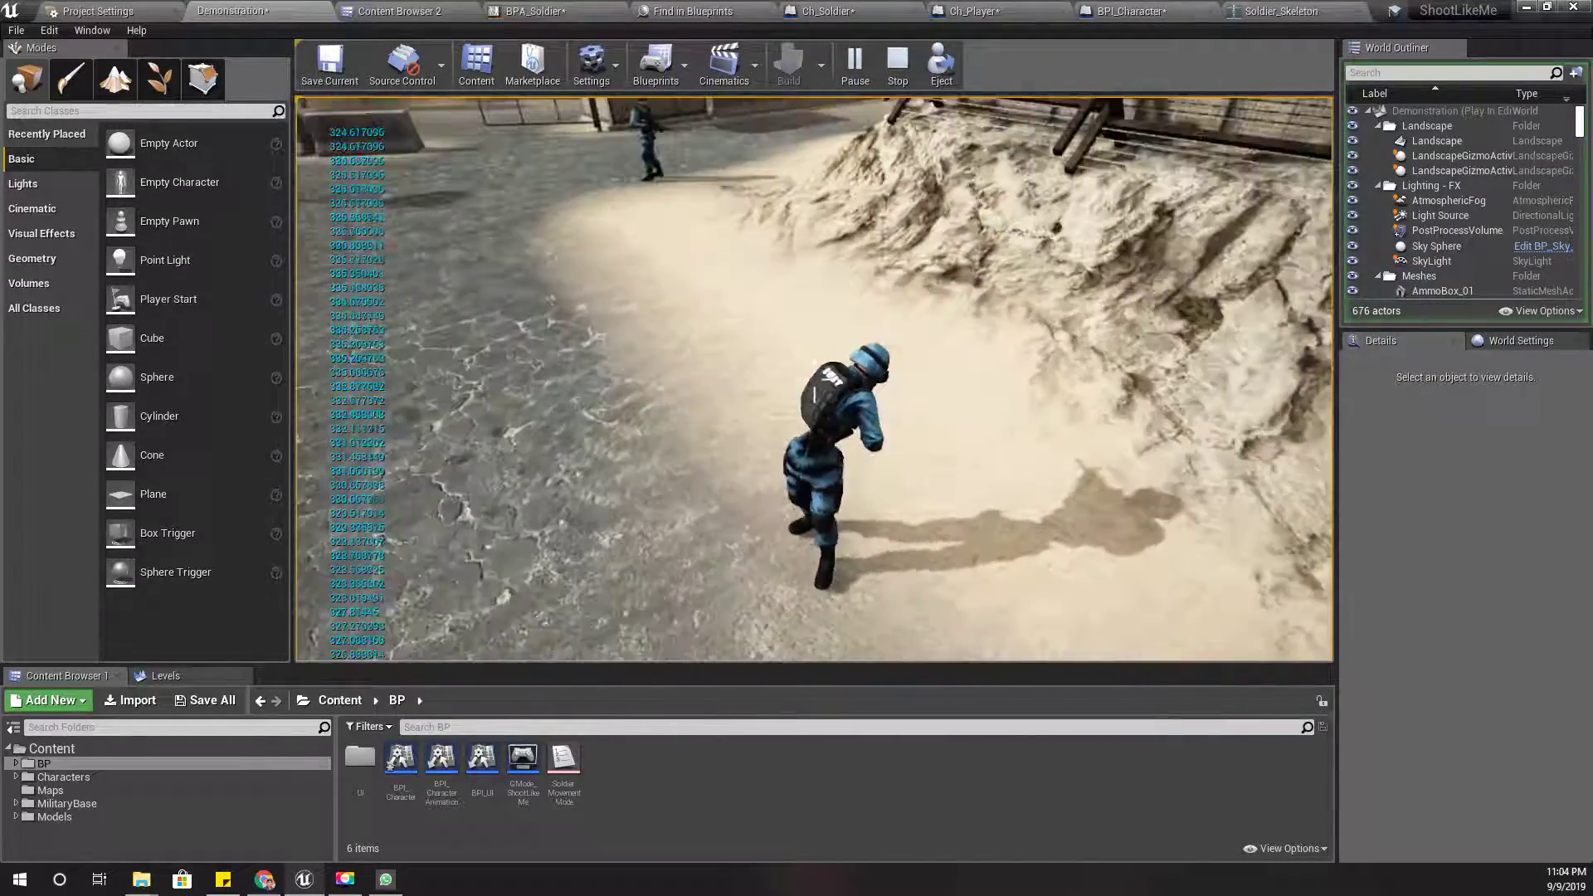
{"action": "right_click", "coordinate": [814, 379]}
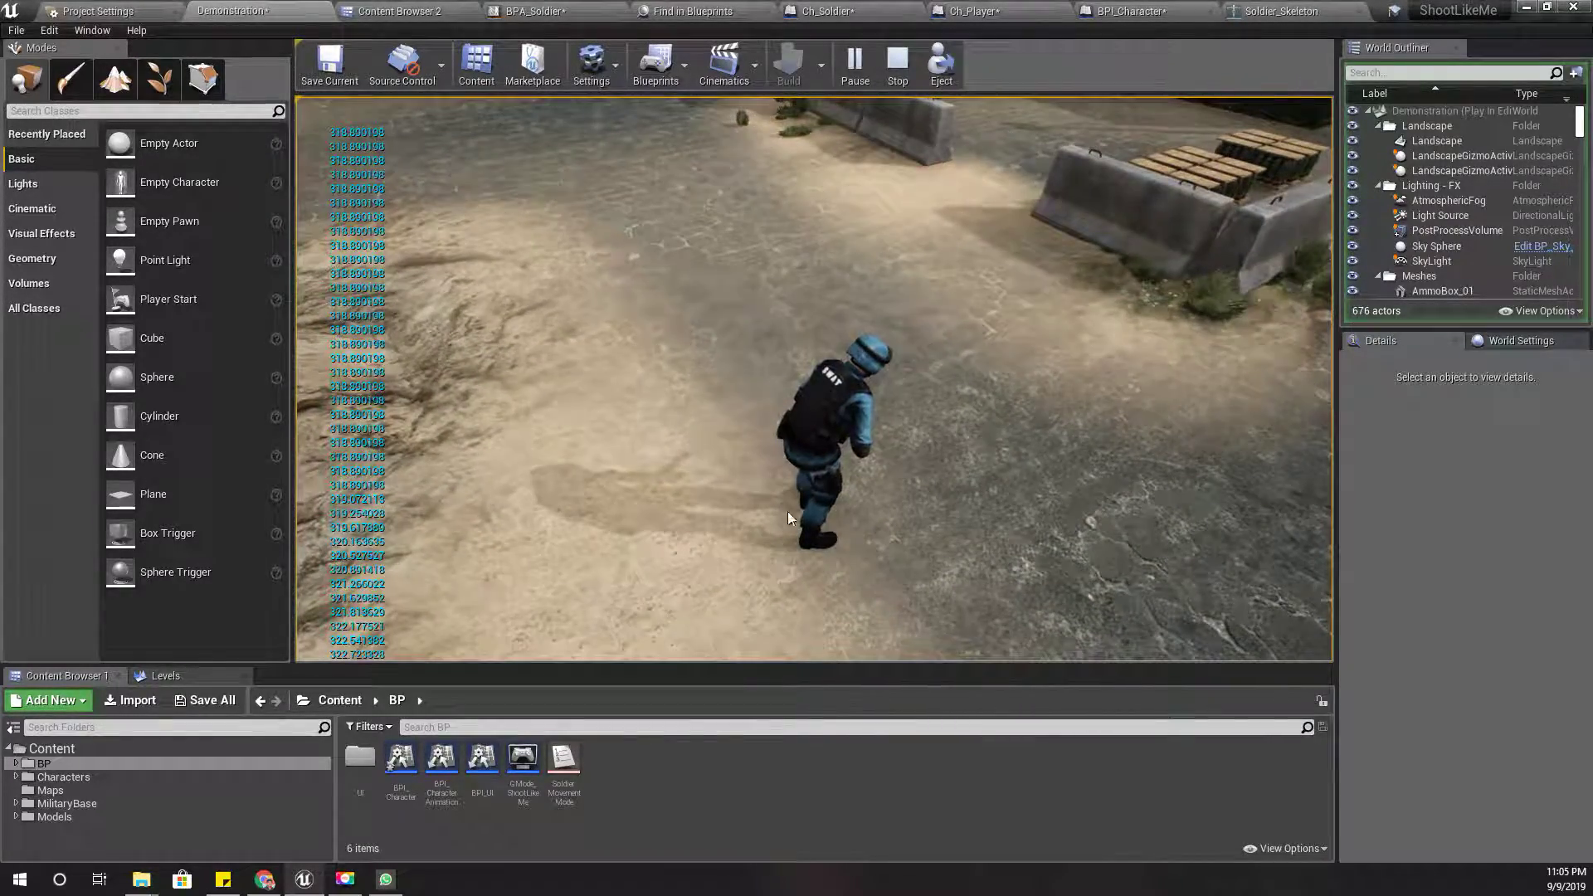
Stop the play test and reconnect Aim Blend to the spine Transform (Modify) Bone's Alpha.
{"action": "key", "text": "Escape"}
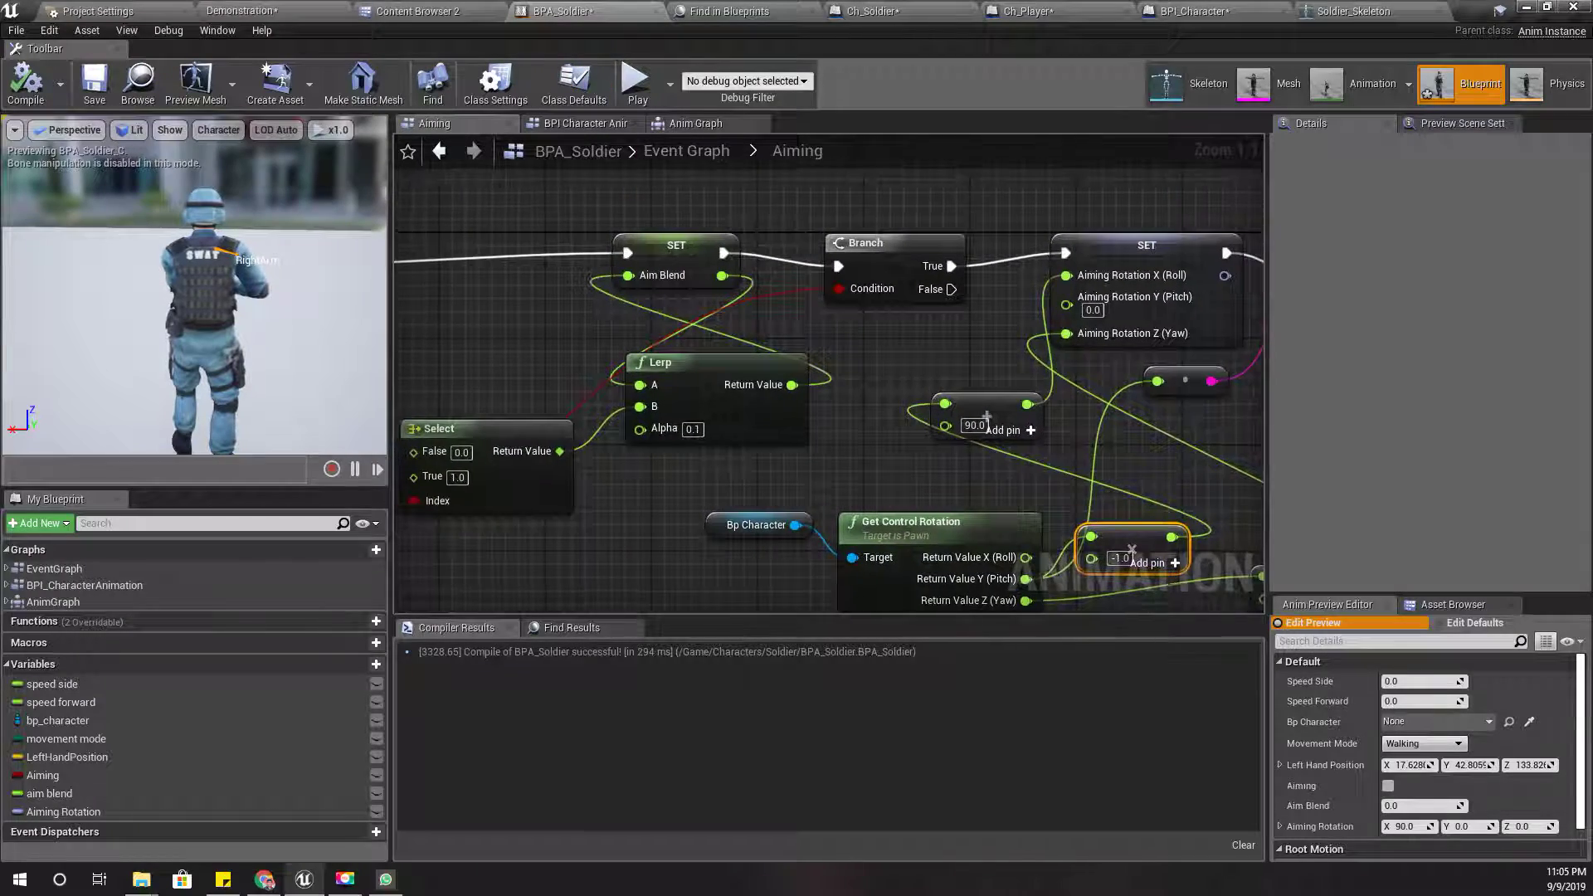
{"action": "right_click_drag", "start_coordinate": [987, 417], "coordinate": [1261, 429]}
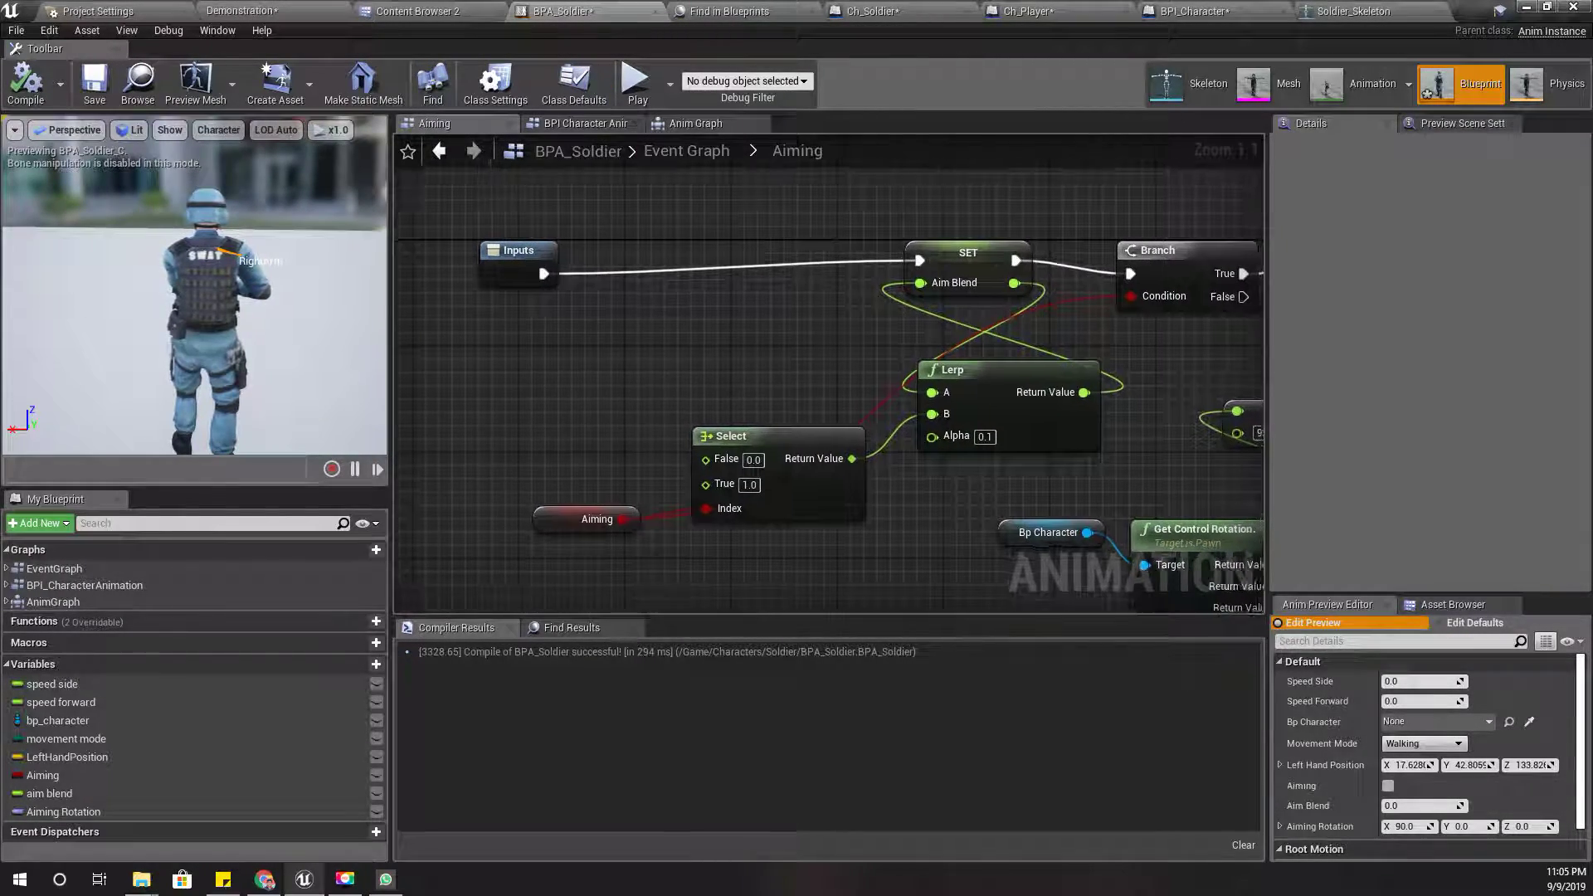
{"action": "right_click_drag", "start_coordinate": [1261, 429], "coordinate": [1227, 419]}
{"action": "right_click_drag", "start_coordinate": [995, 448], "coordinate": [415, 385]}
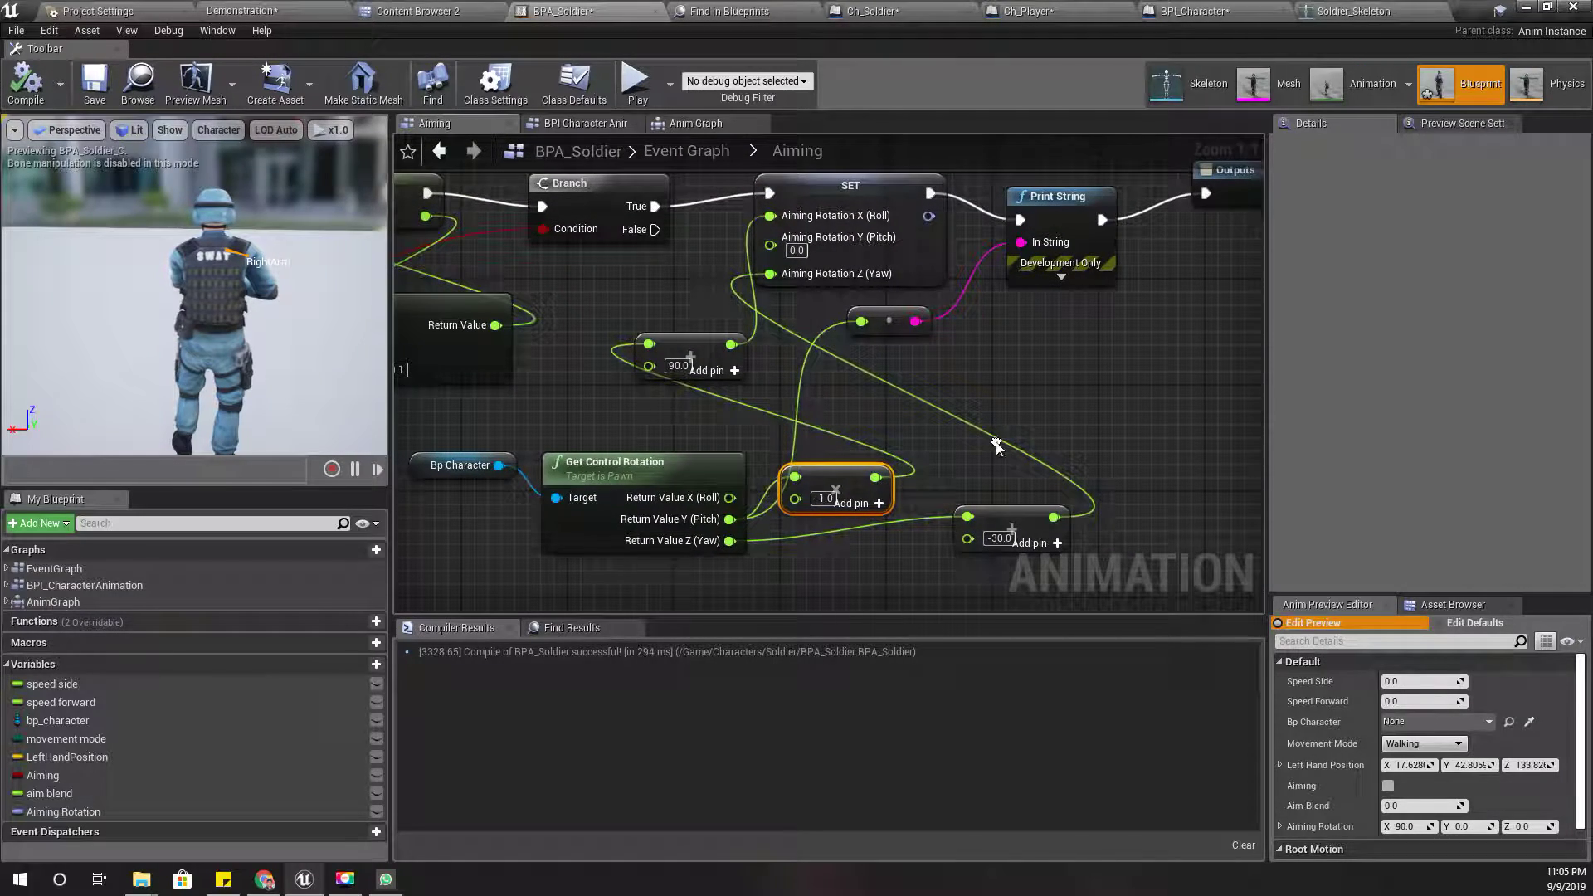
{"action": "left_click", "coordinate": [674, 123]}
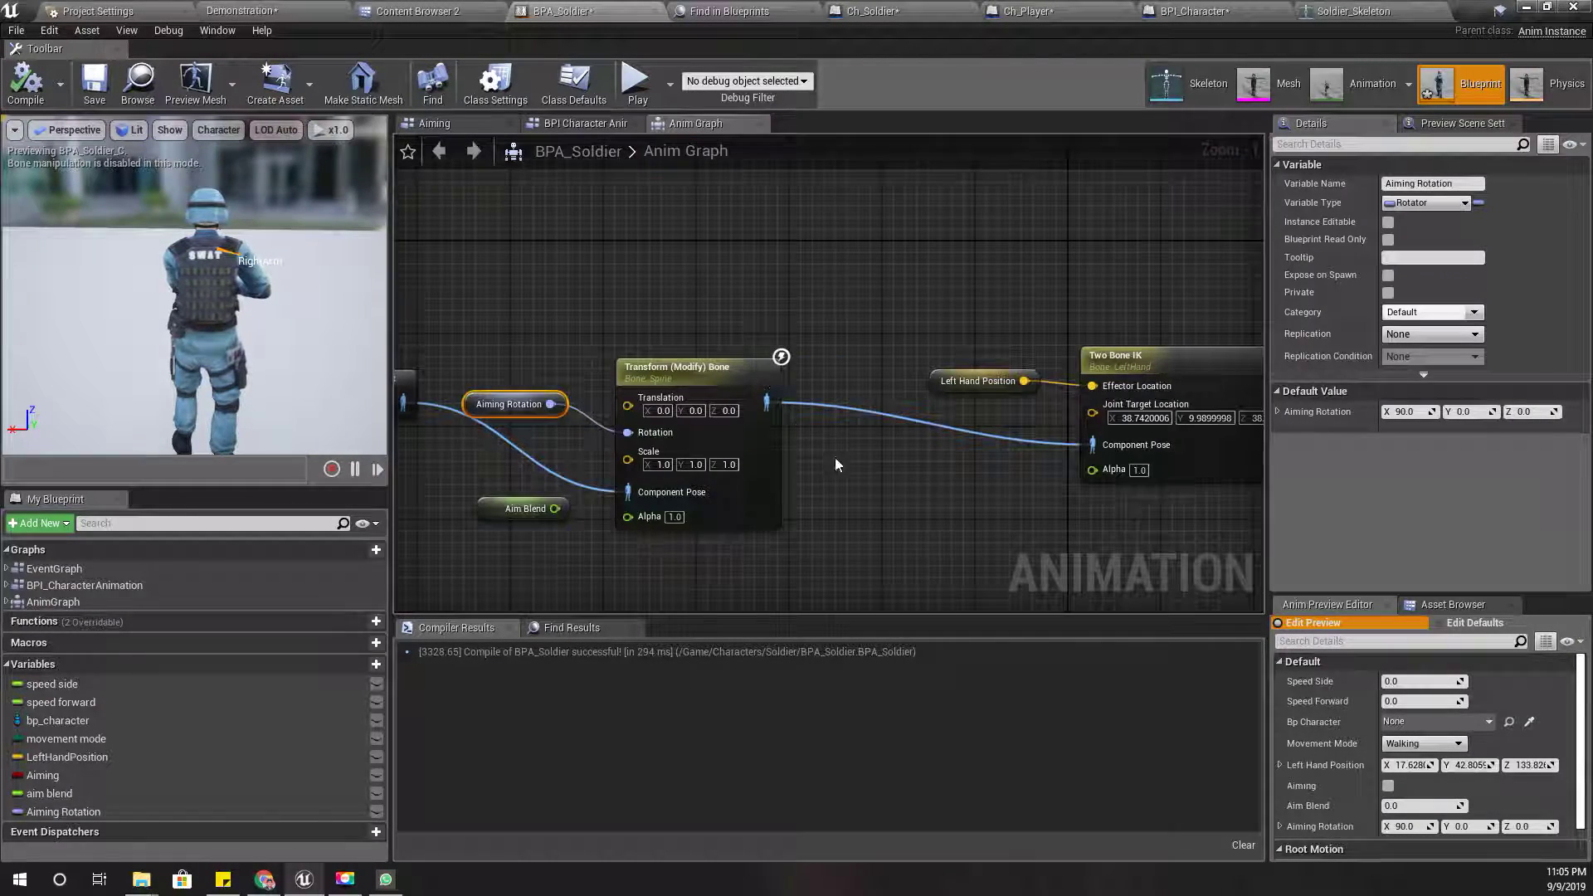
{"action": "right_click_drag", "start_coordinate": [910, 510], "coordinate": [1064, 392]}
{"action": "left_click_drag", "start_coordinate": [708, 392], "coordinate": [782, 399]}
{"action": "right_click_drag", "start_coordinate": [808, 473], "coordinate": [725, 464]}
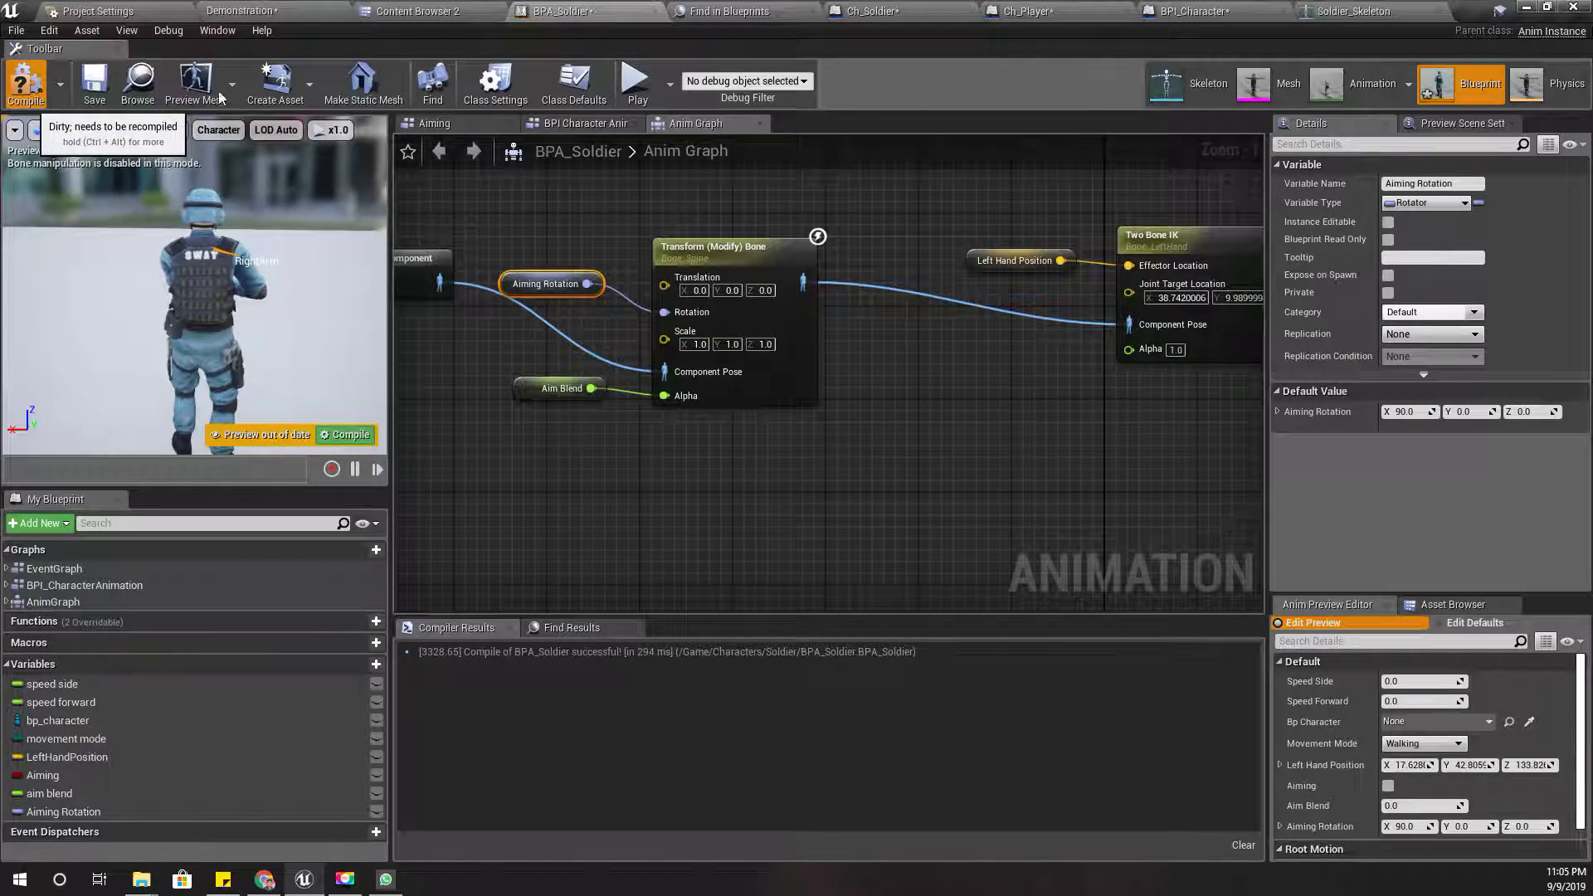
{"action": "left_click", "coordinate": [246, 10]}
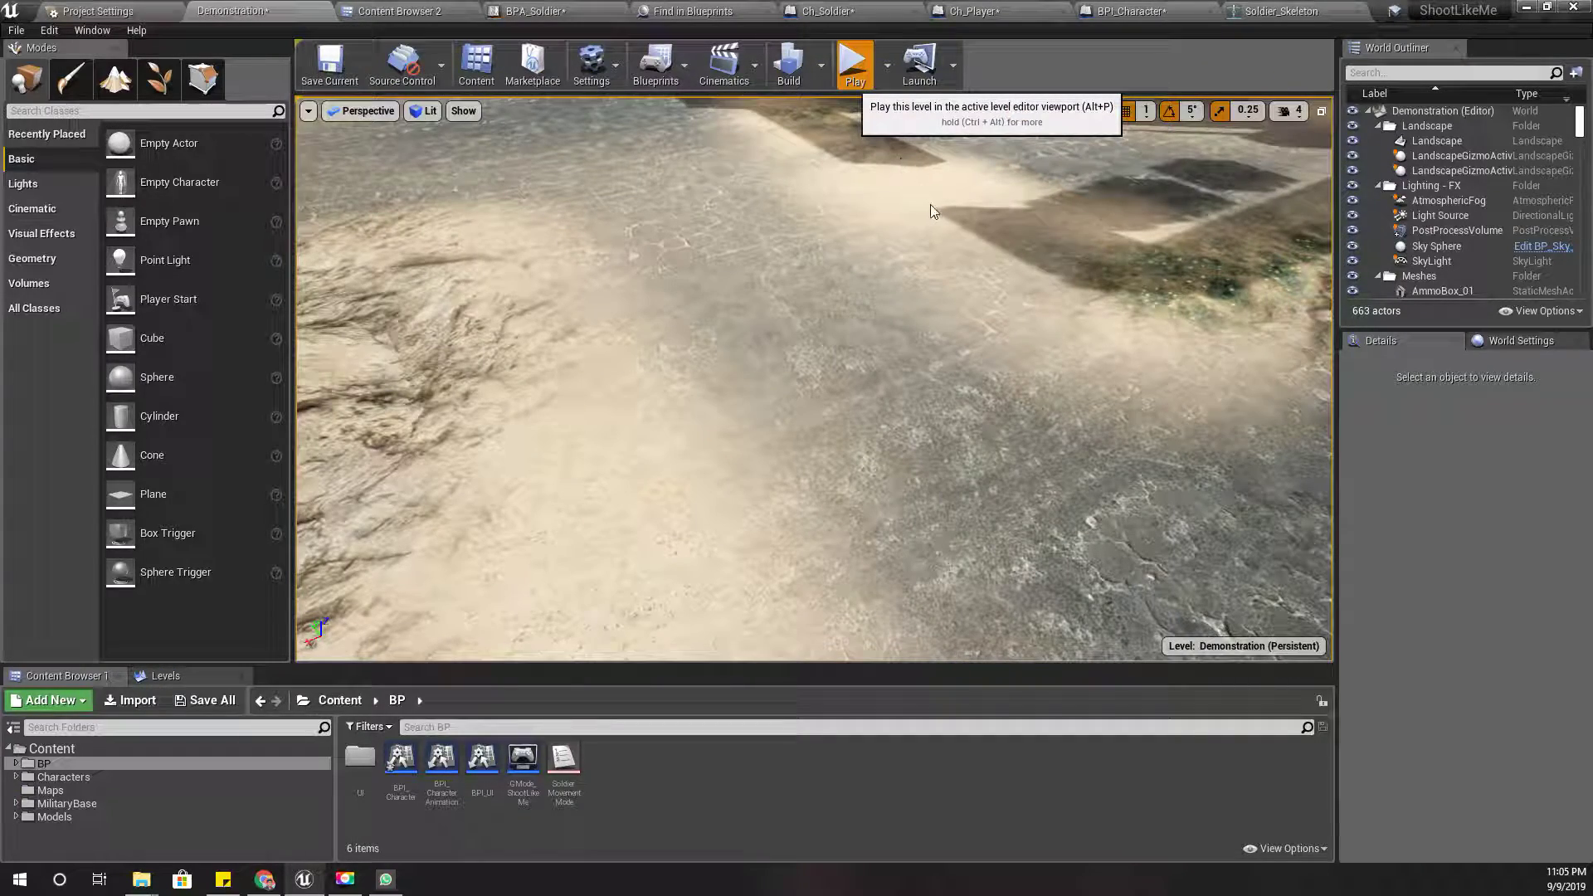
{"action": "key", "text": "alt+p"}
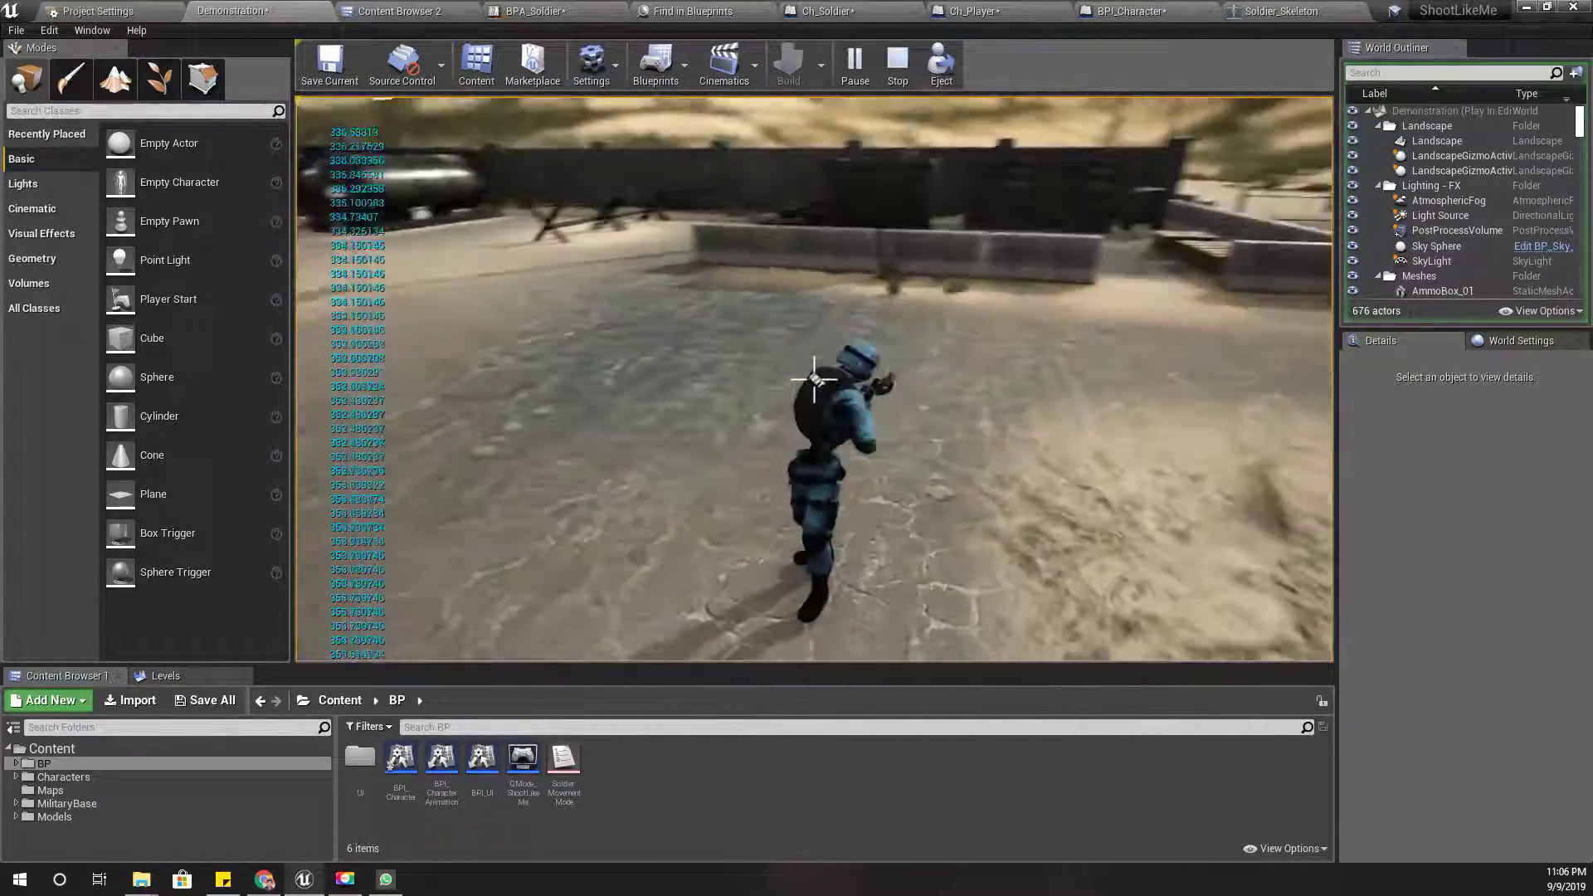
{"action": "key", "text": "w"}
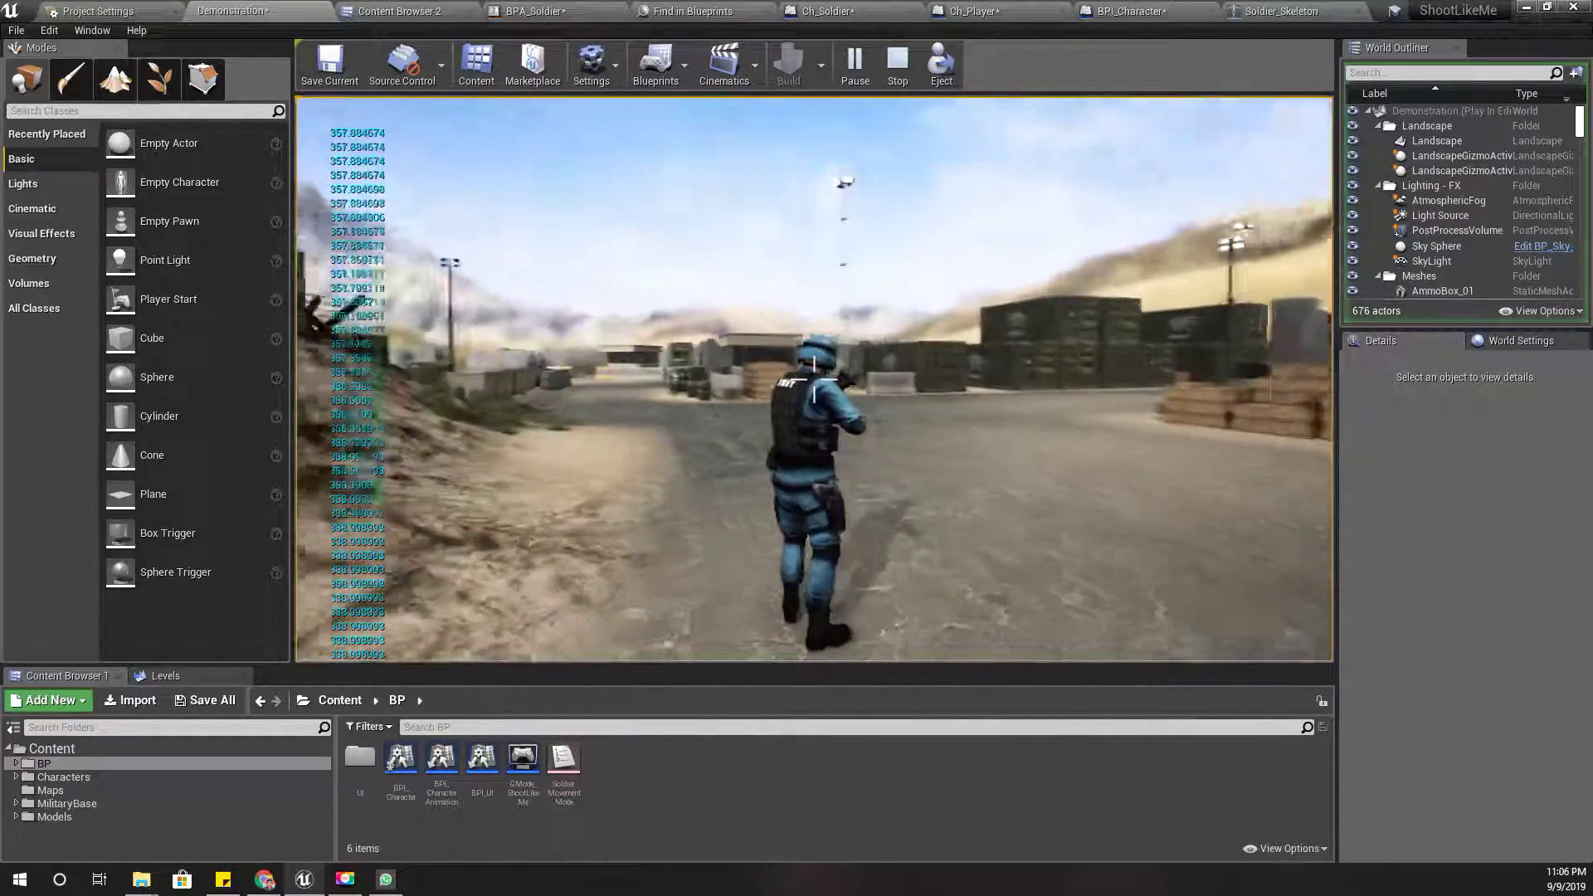
{"action": "key", "text": "w"}
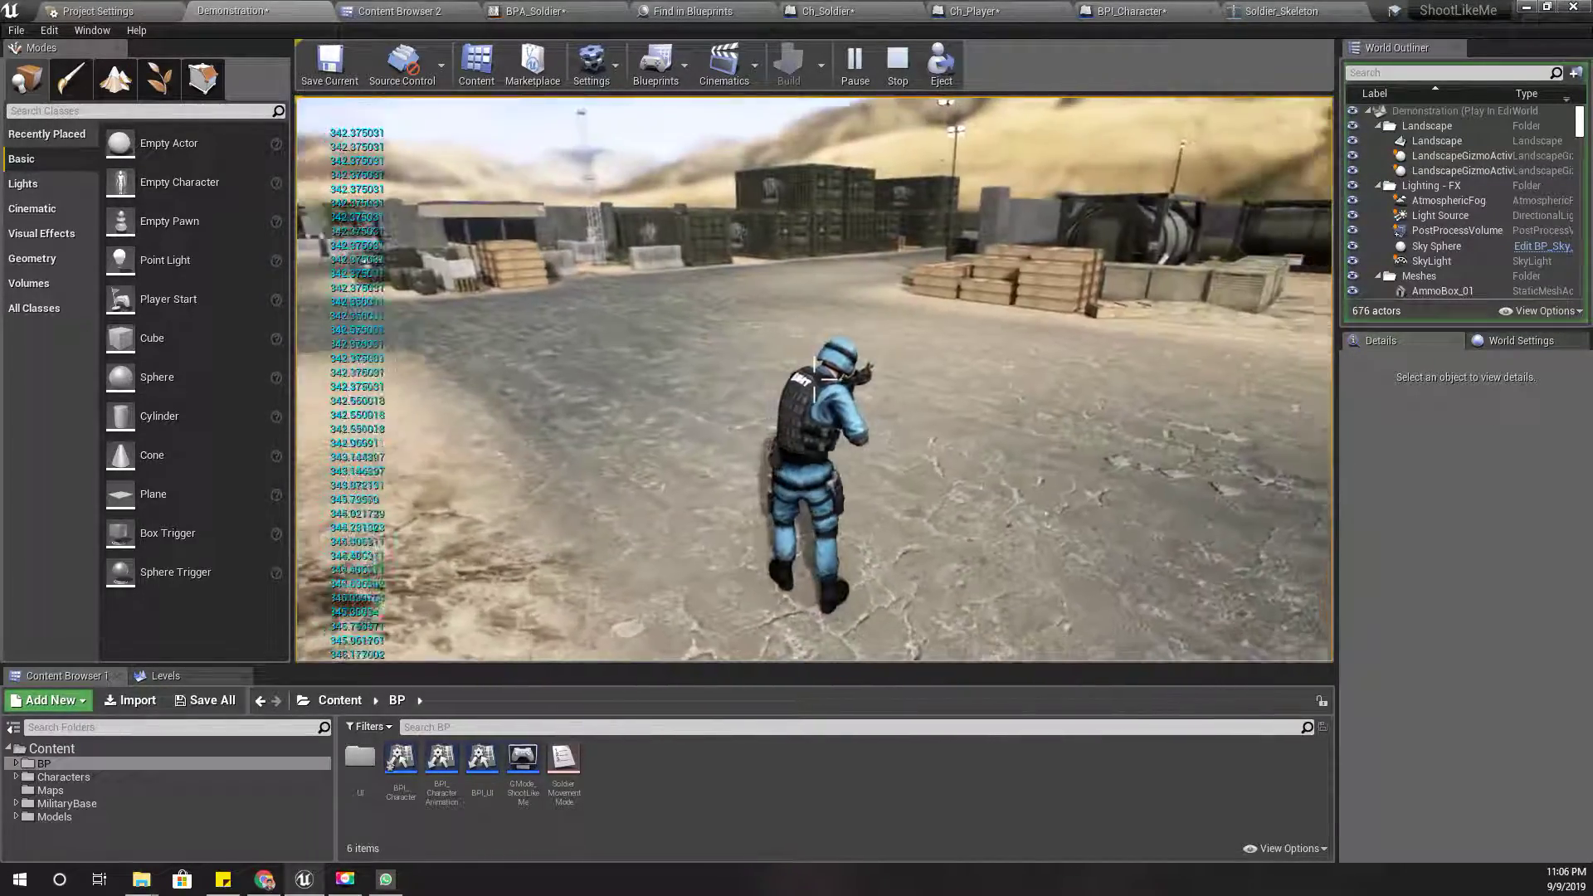
{"action": "key", "text": "w"}
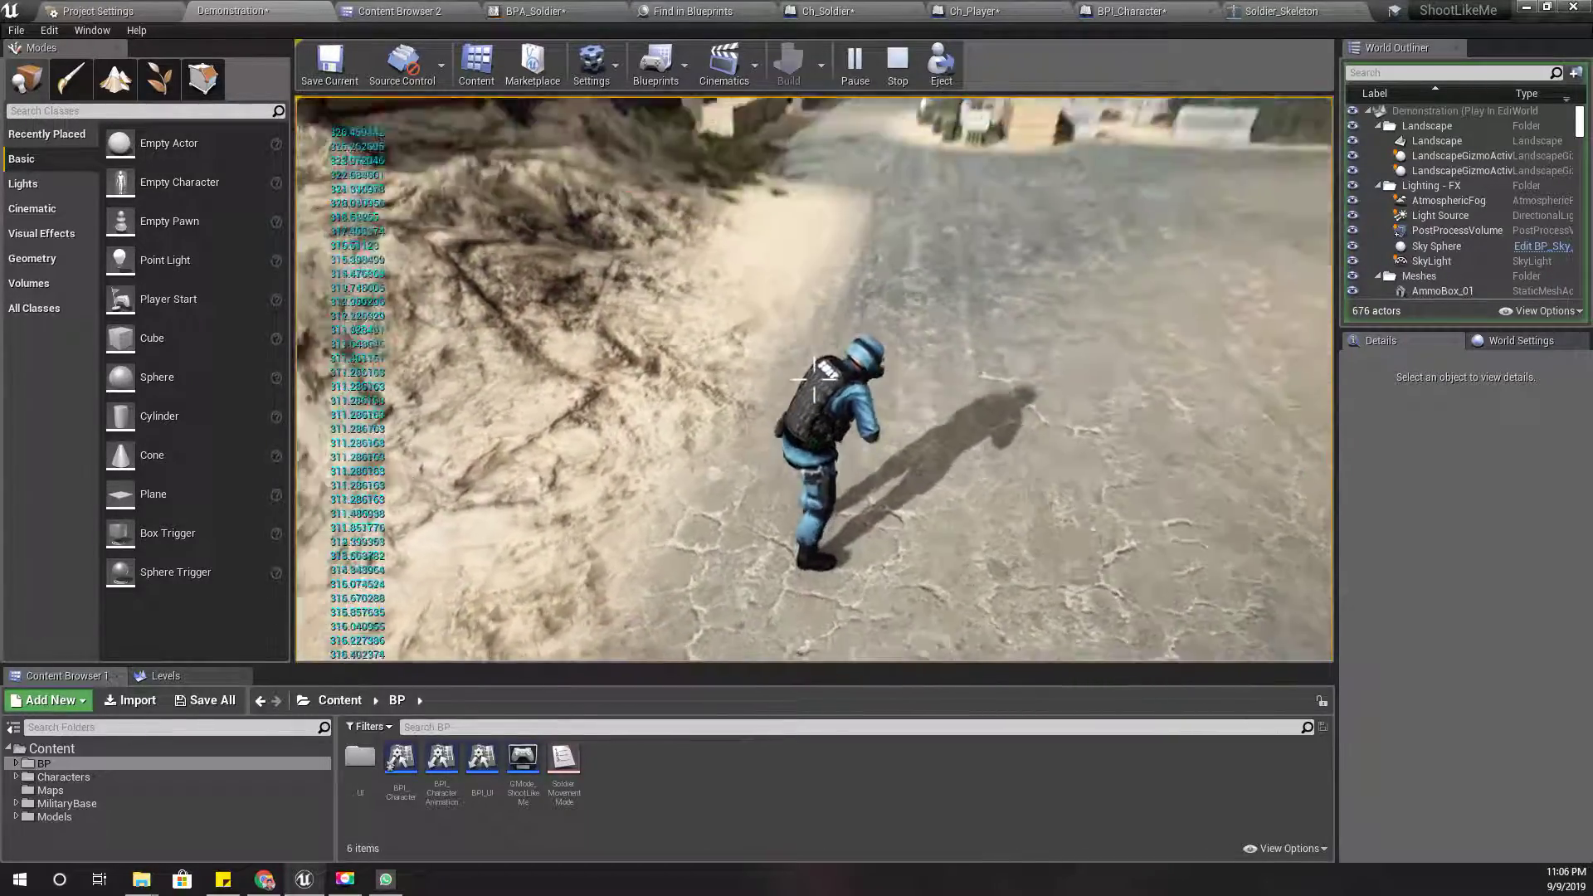
{"action": "key", "text": "Escape"}
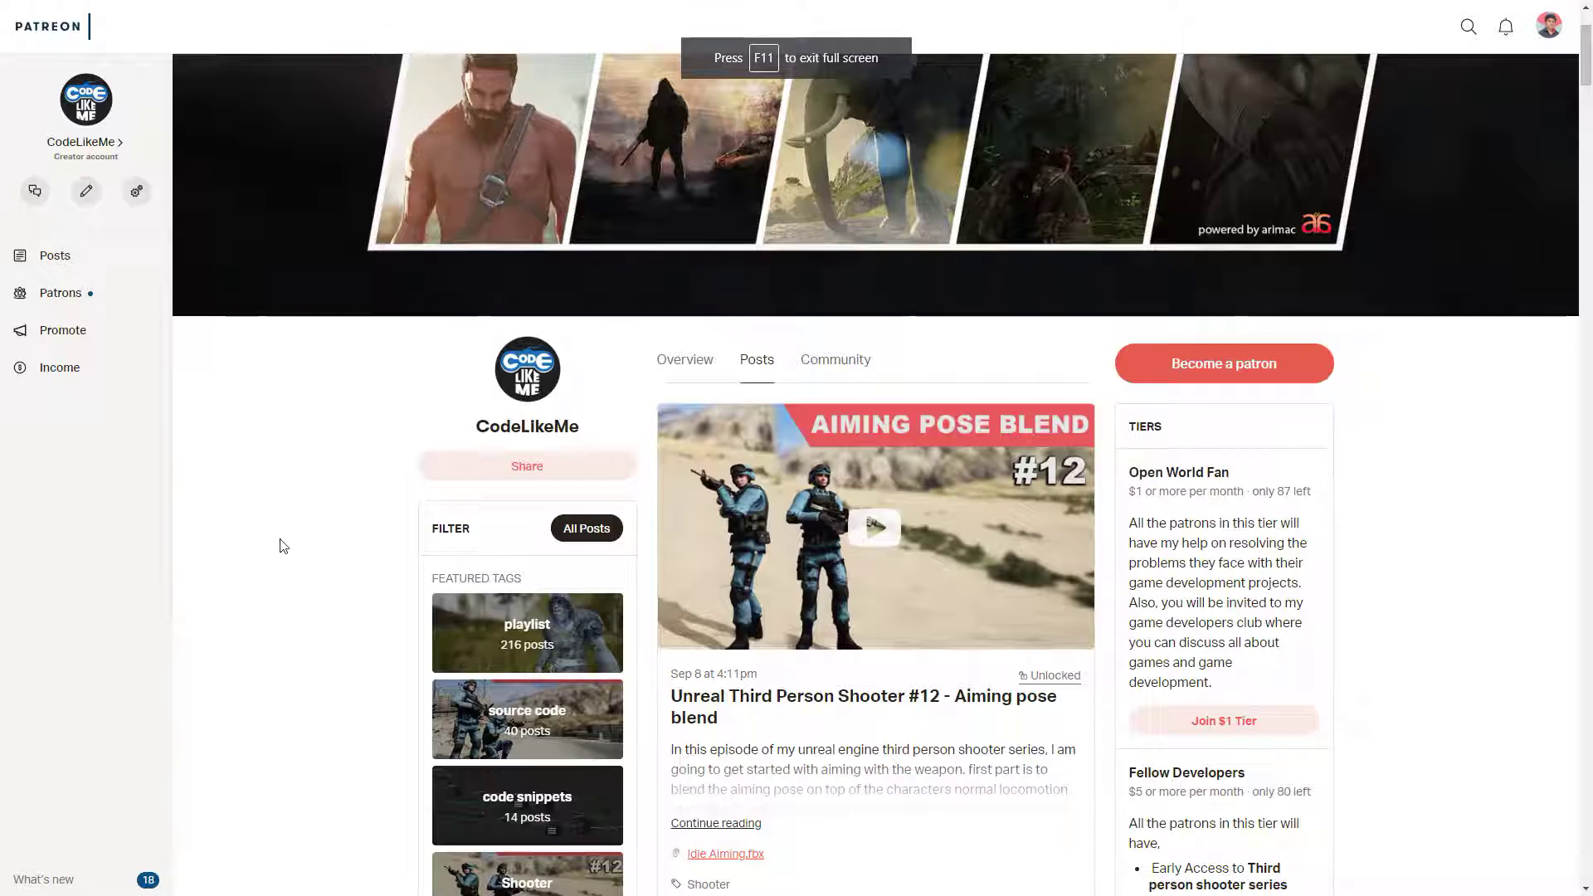
Scroll through the CodeLikeMe Patreon posts and membership tiers around the Unreal Third Person Shooter #12 post.
{"action": "scroll", "coordinate": [282, 546], "scroll_direction": "down", "scroll_amount": 2}
{"action": "scroll", "coordinate": [292, 552], "scroll_direction": "down", "scroll_amount": 2}
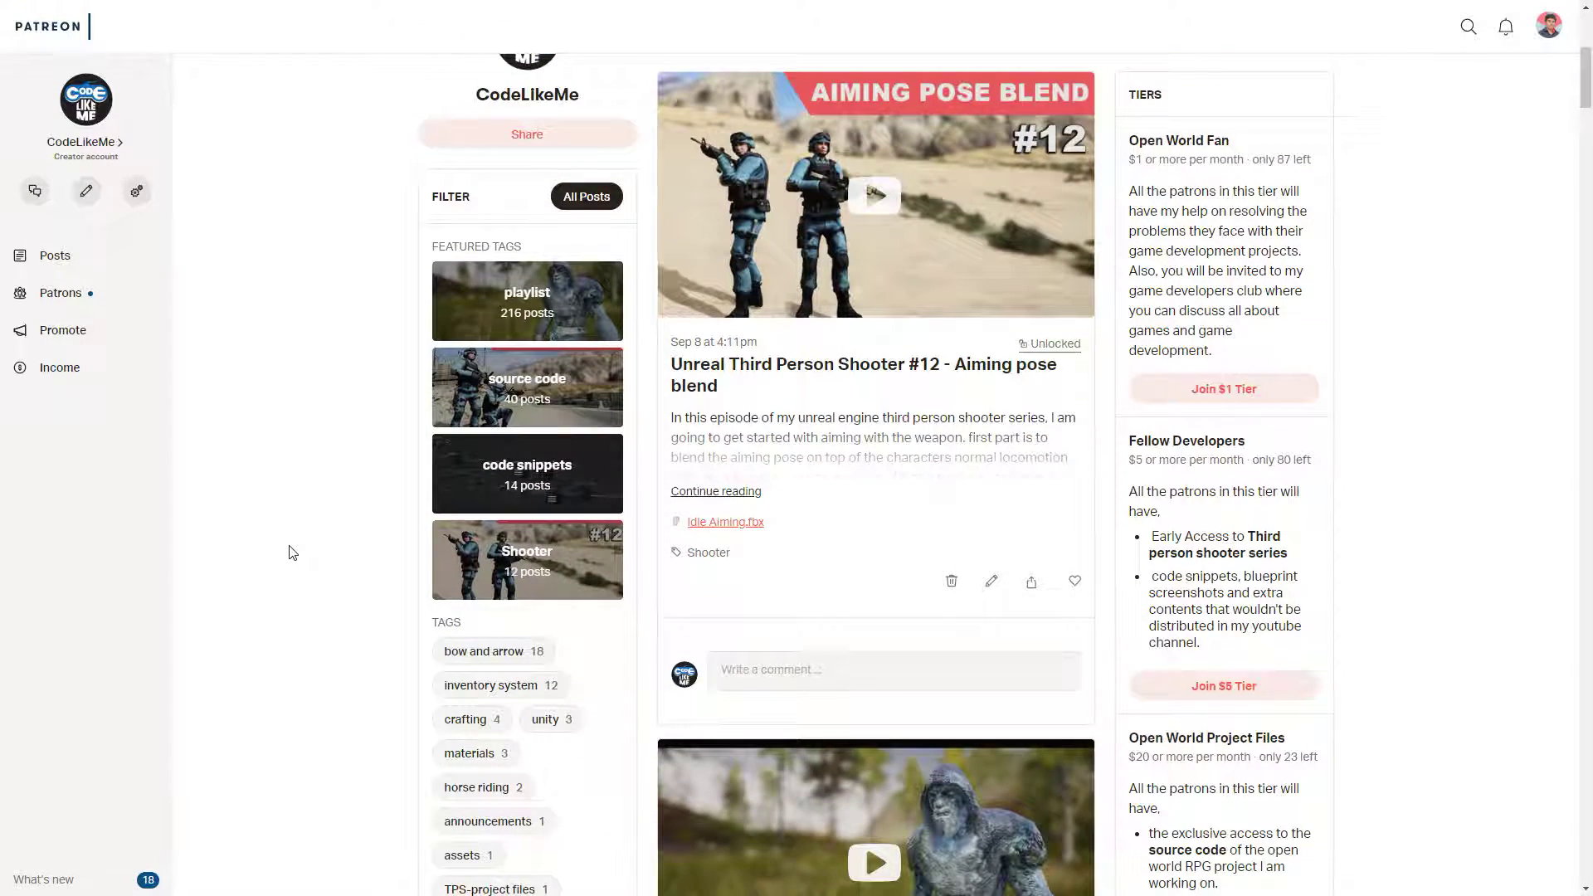
{"action": "scroll", "coordinate": [348, 466], "scroll_direction": "up", "scroll_amount": 1}
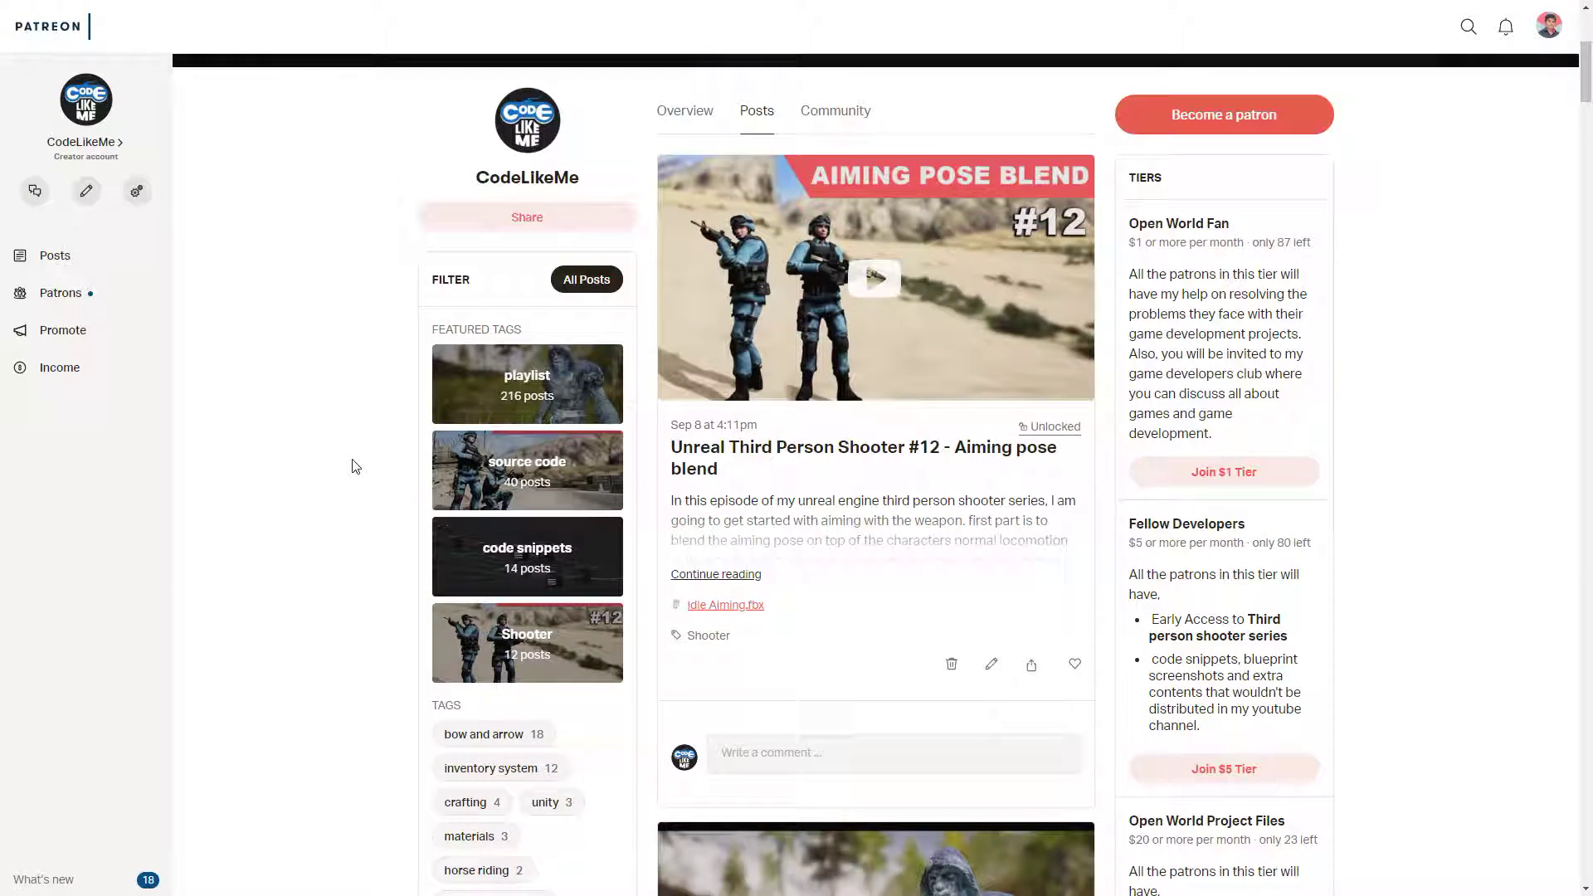
{"action": "scroll", "coordinate": [370, 463], "scroll_direction": "up", "scroll_amount": 3}
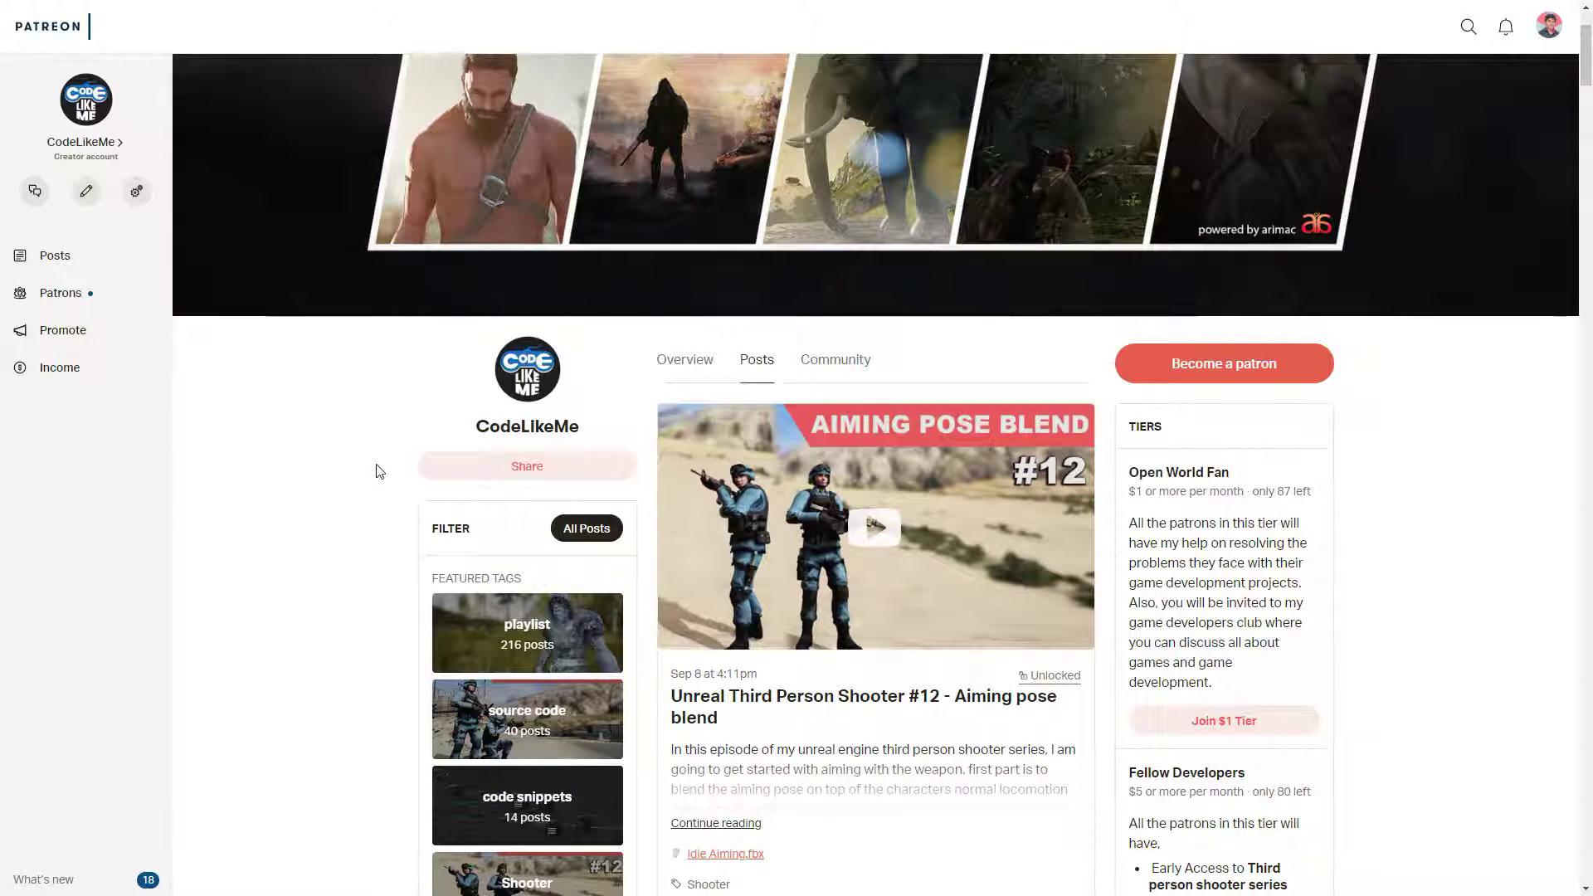
{"action": "scroll", "coordinate": [1095, 624], "scroll_direction": "down", "scroll_amount": 3}
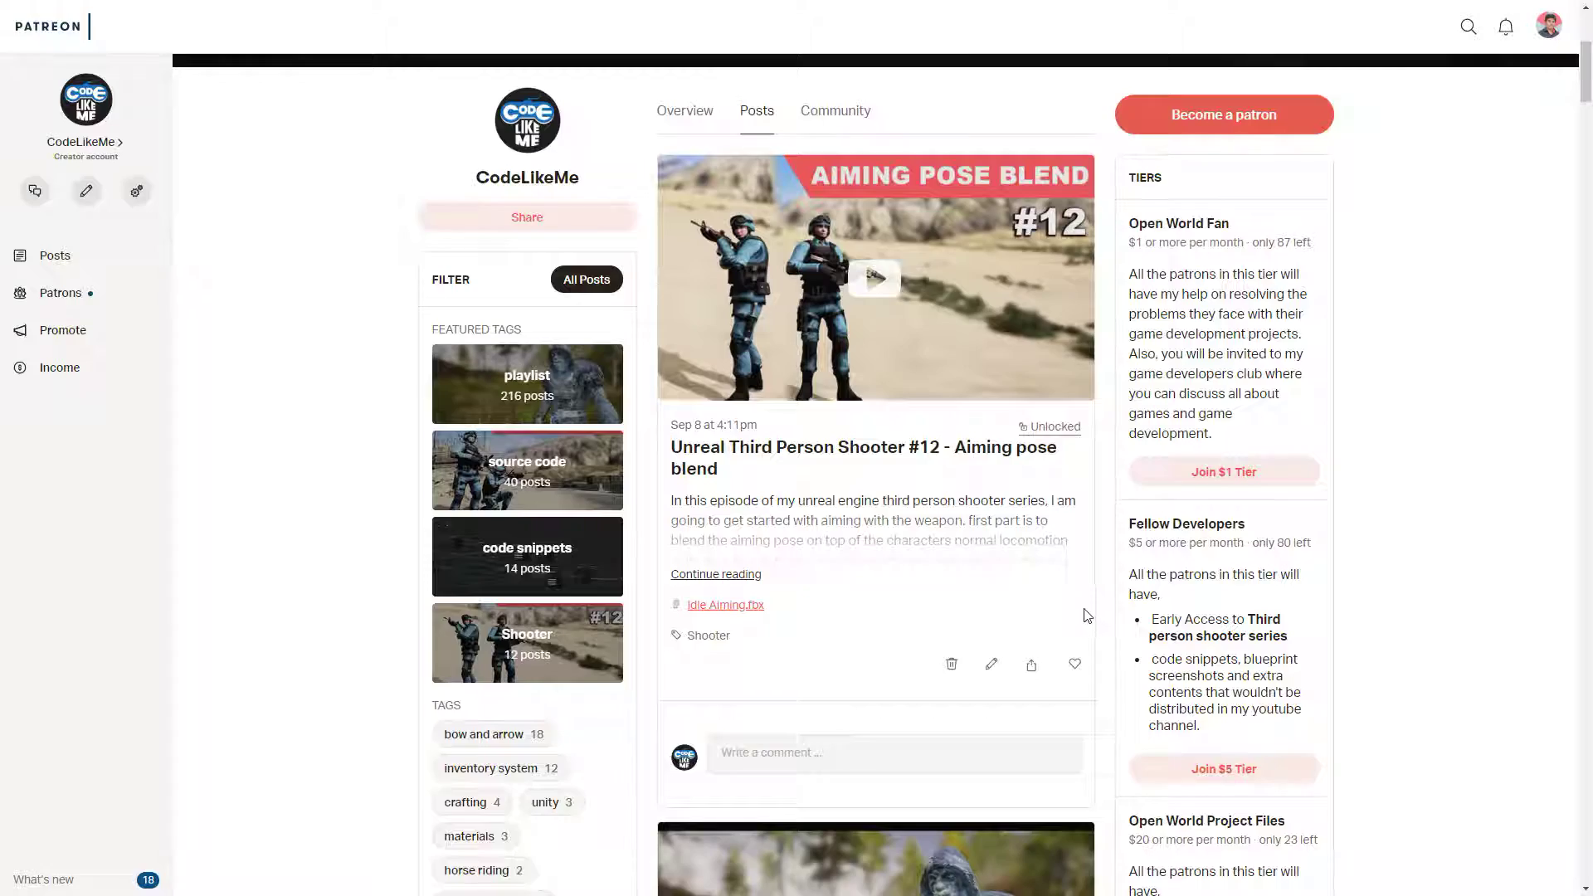
{"action": "scroll", "coordinate": [1086, 614], "scroll_direction": "down", "scroll_amount": 4}
{"action": "scroll", "coordinate": [1079, 618], "scroll_direction": "up", "scroll_amount": 1}
{"action": "scroll", "coordinate": [1062, 626], "scroll_direction": "up", "scroll_amount": 3}
{"action": "scroll", "coordinate": [300, 480], "scroll_direction": "up", "scroll_amount": 3}
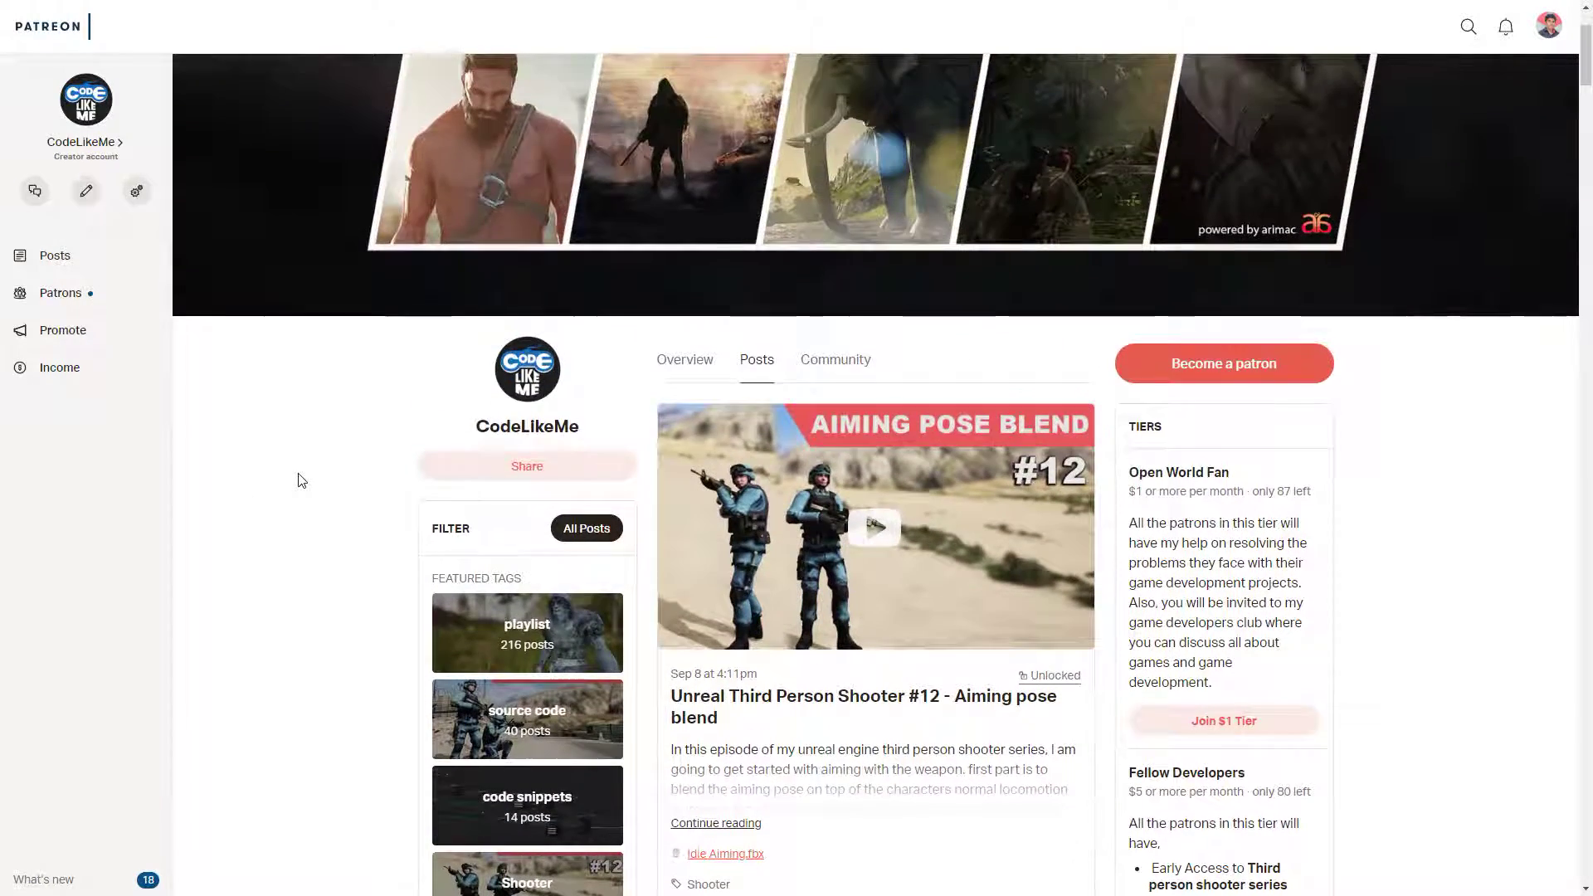